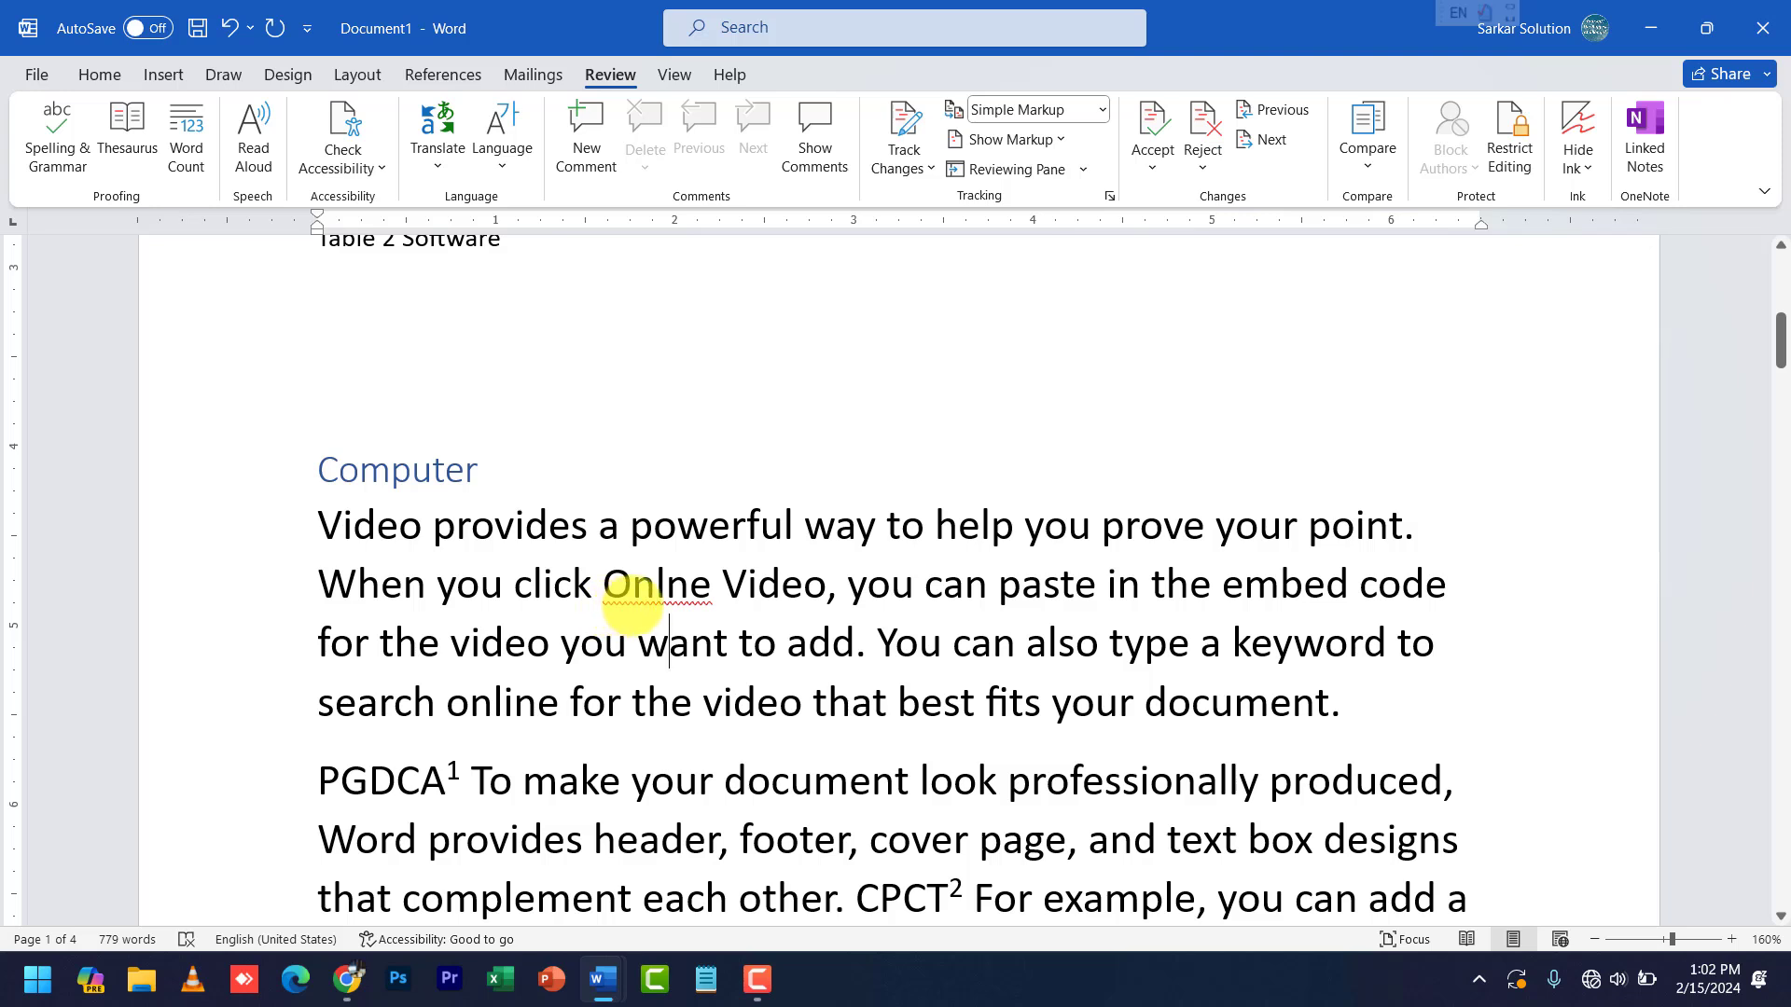
# - Insert a stray space before the period after 'document', then run Spelling & Grammar
pyautogui.tripleClick(640, 602)
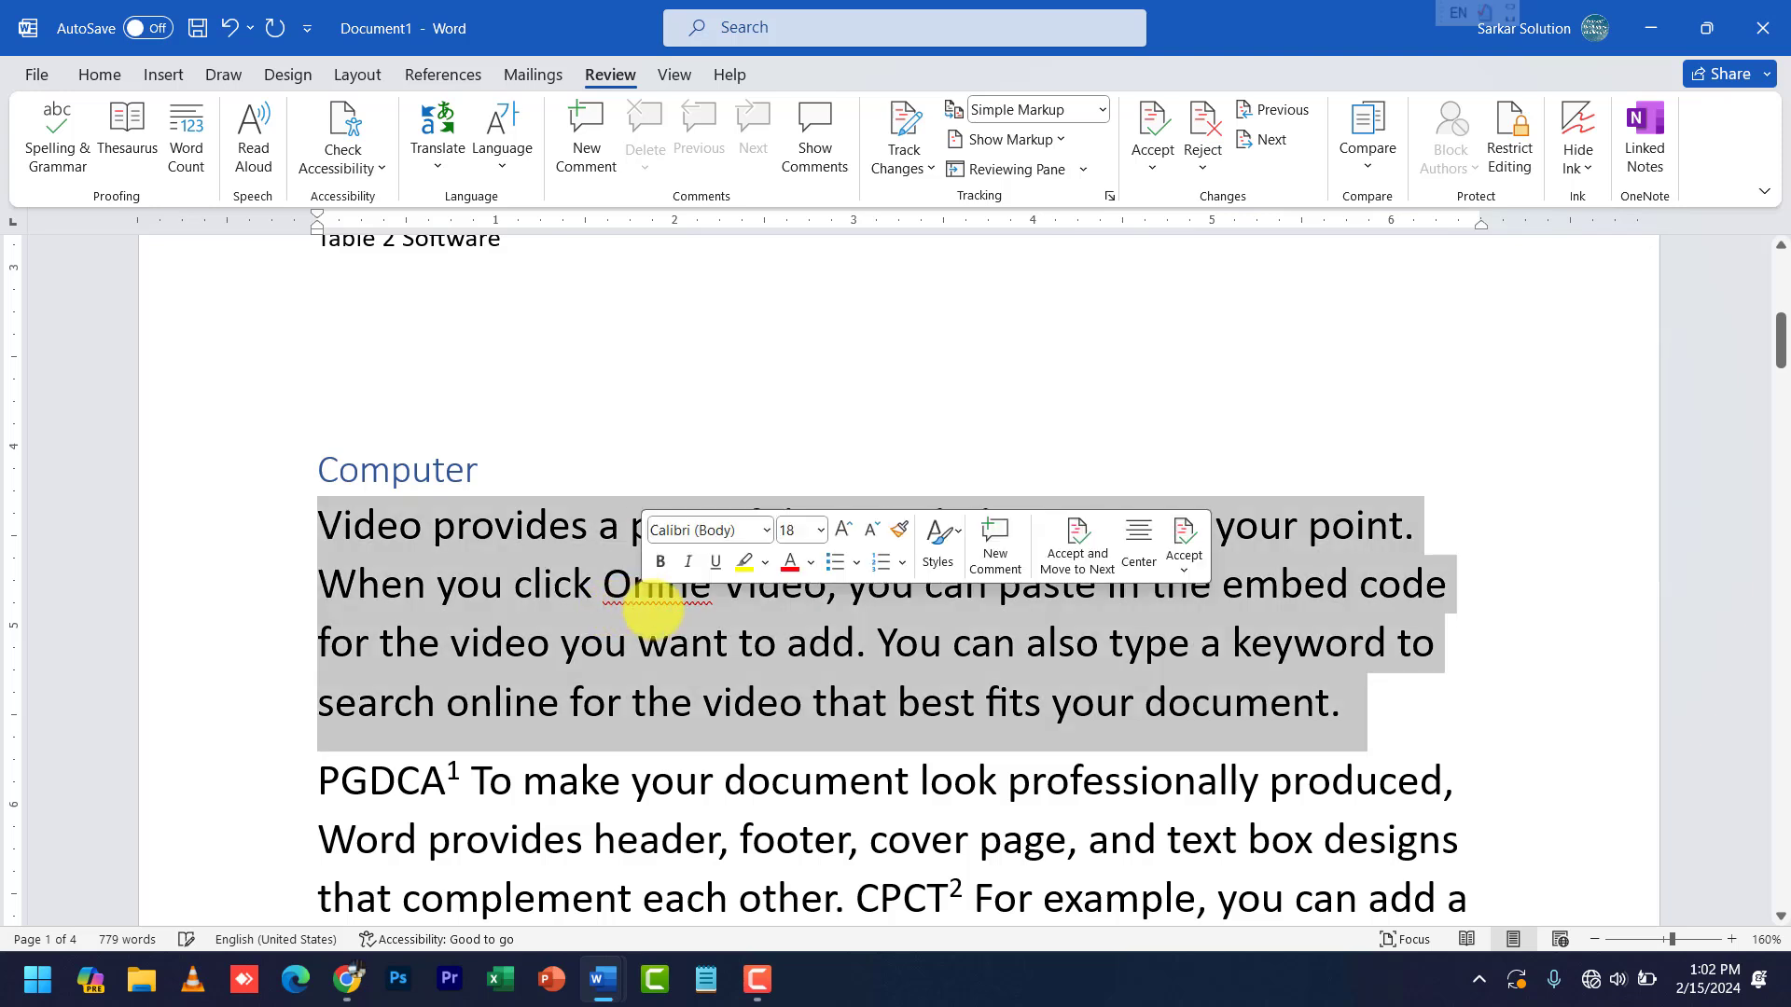
pyautogui.click(657, 602)
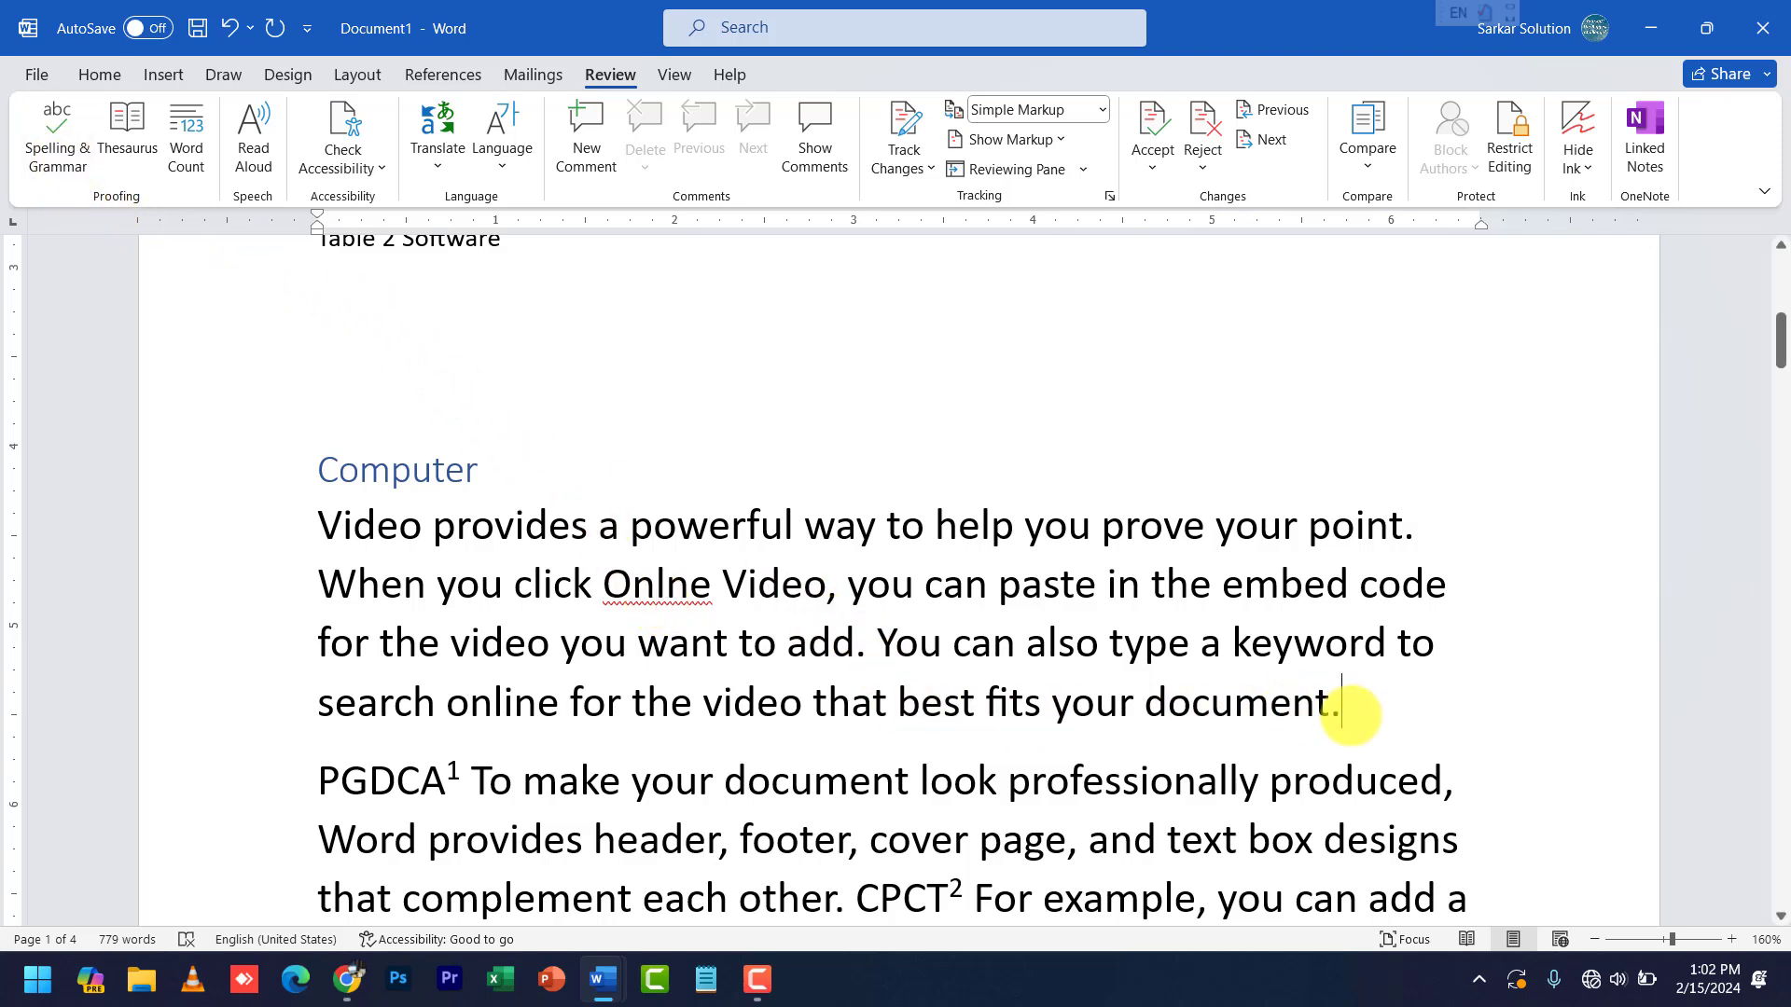
pyautogui.click(1334, 706)
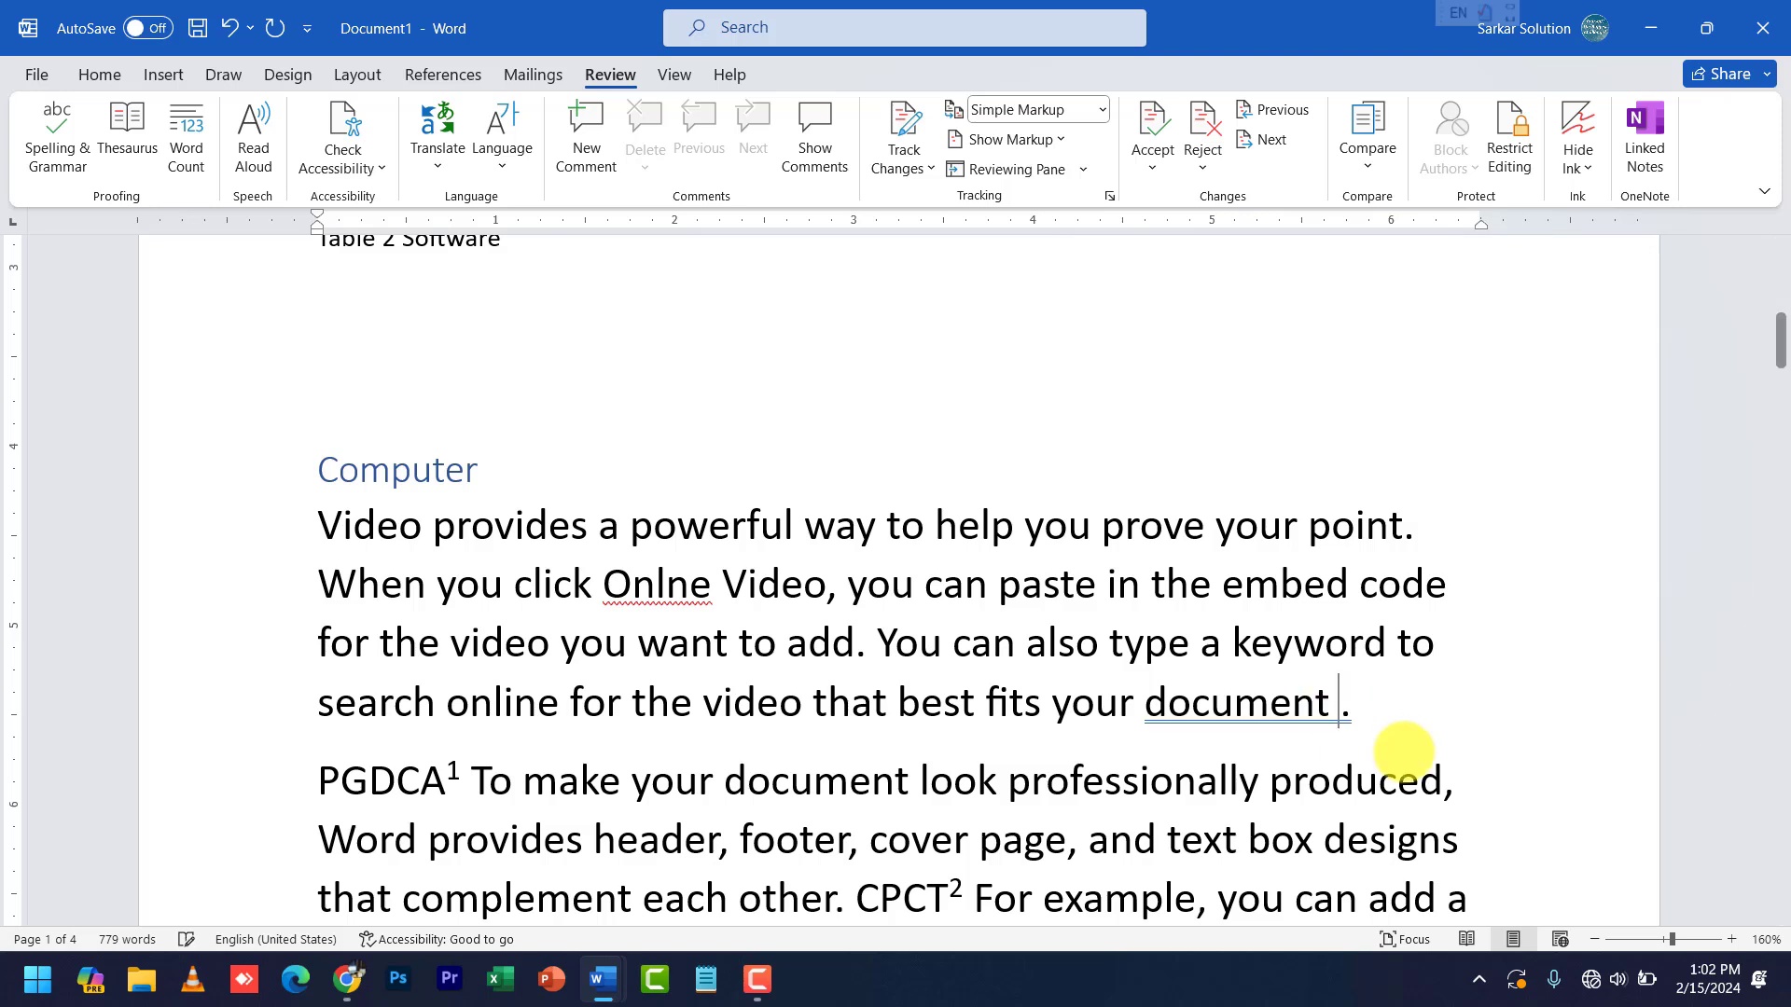
pyautogui.click(1398, 781)
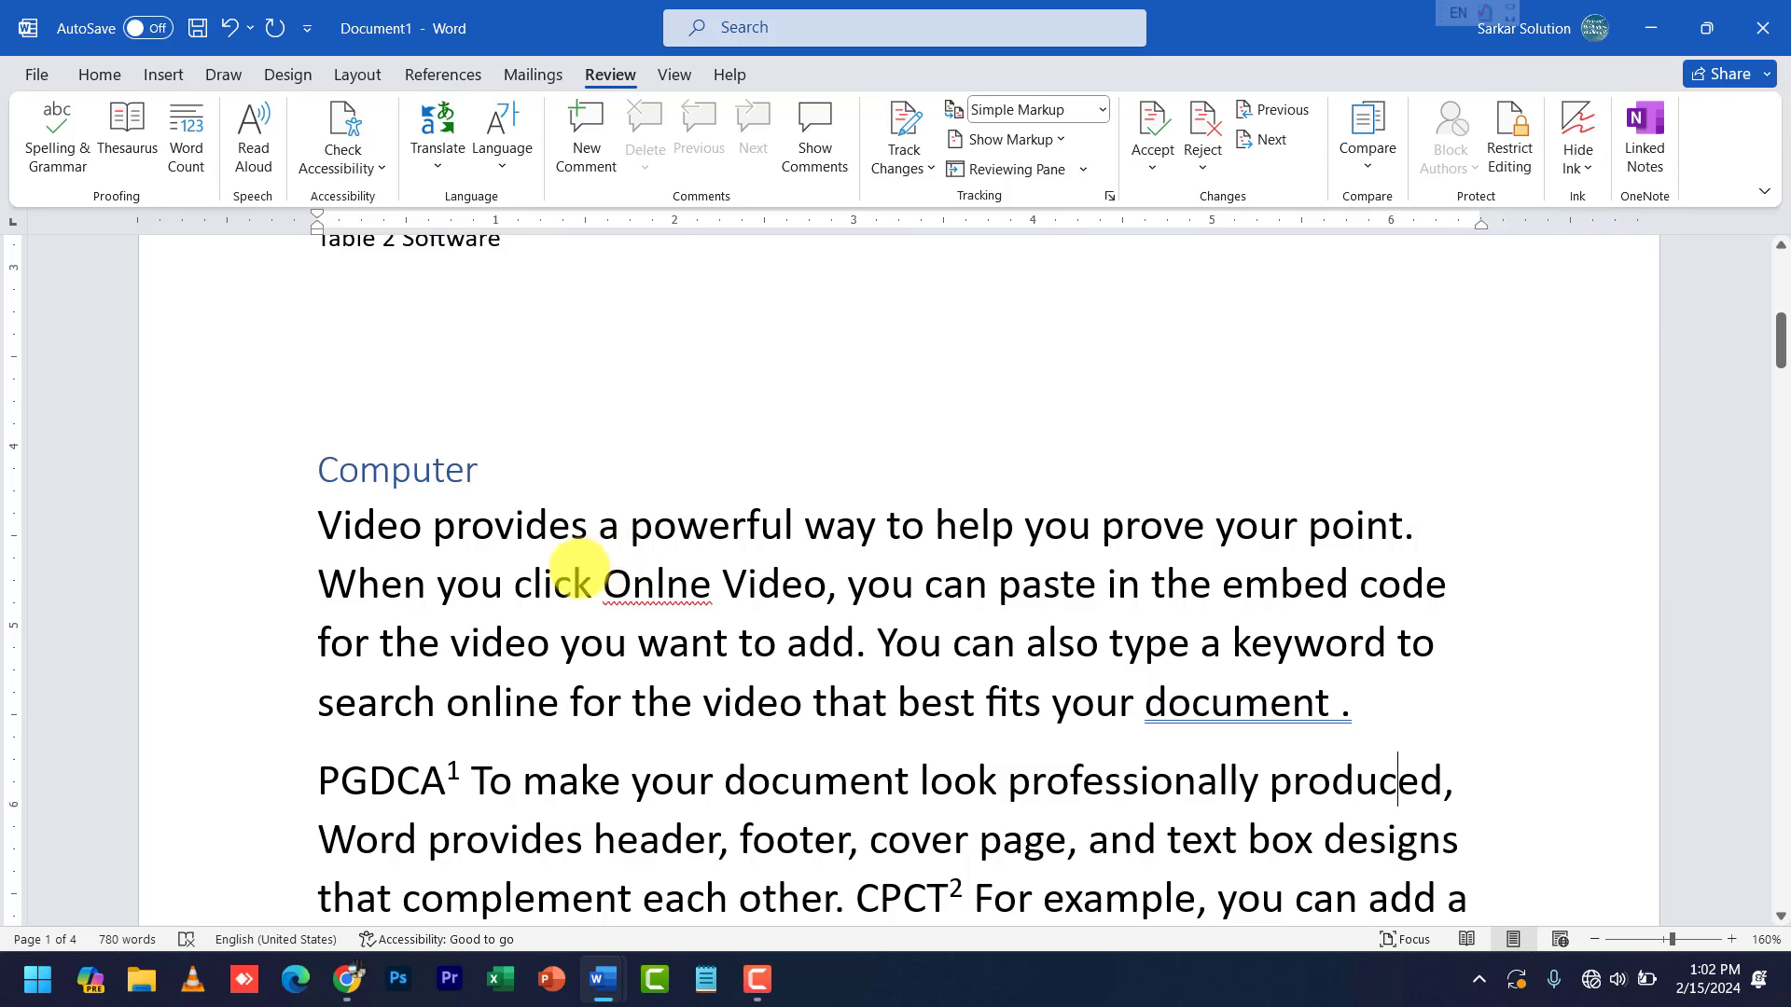
pyautogui.click(57, 140)
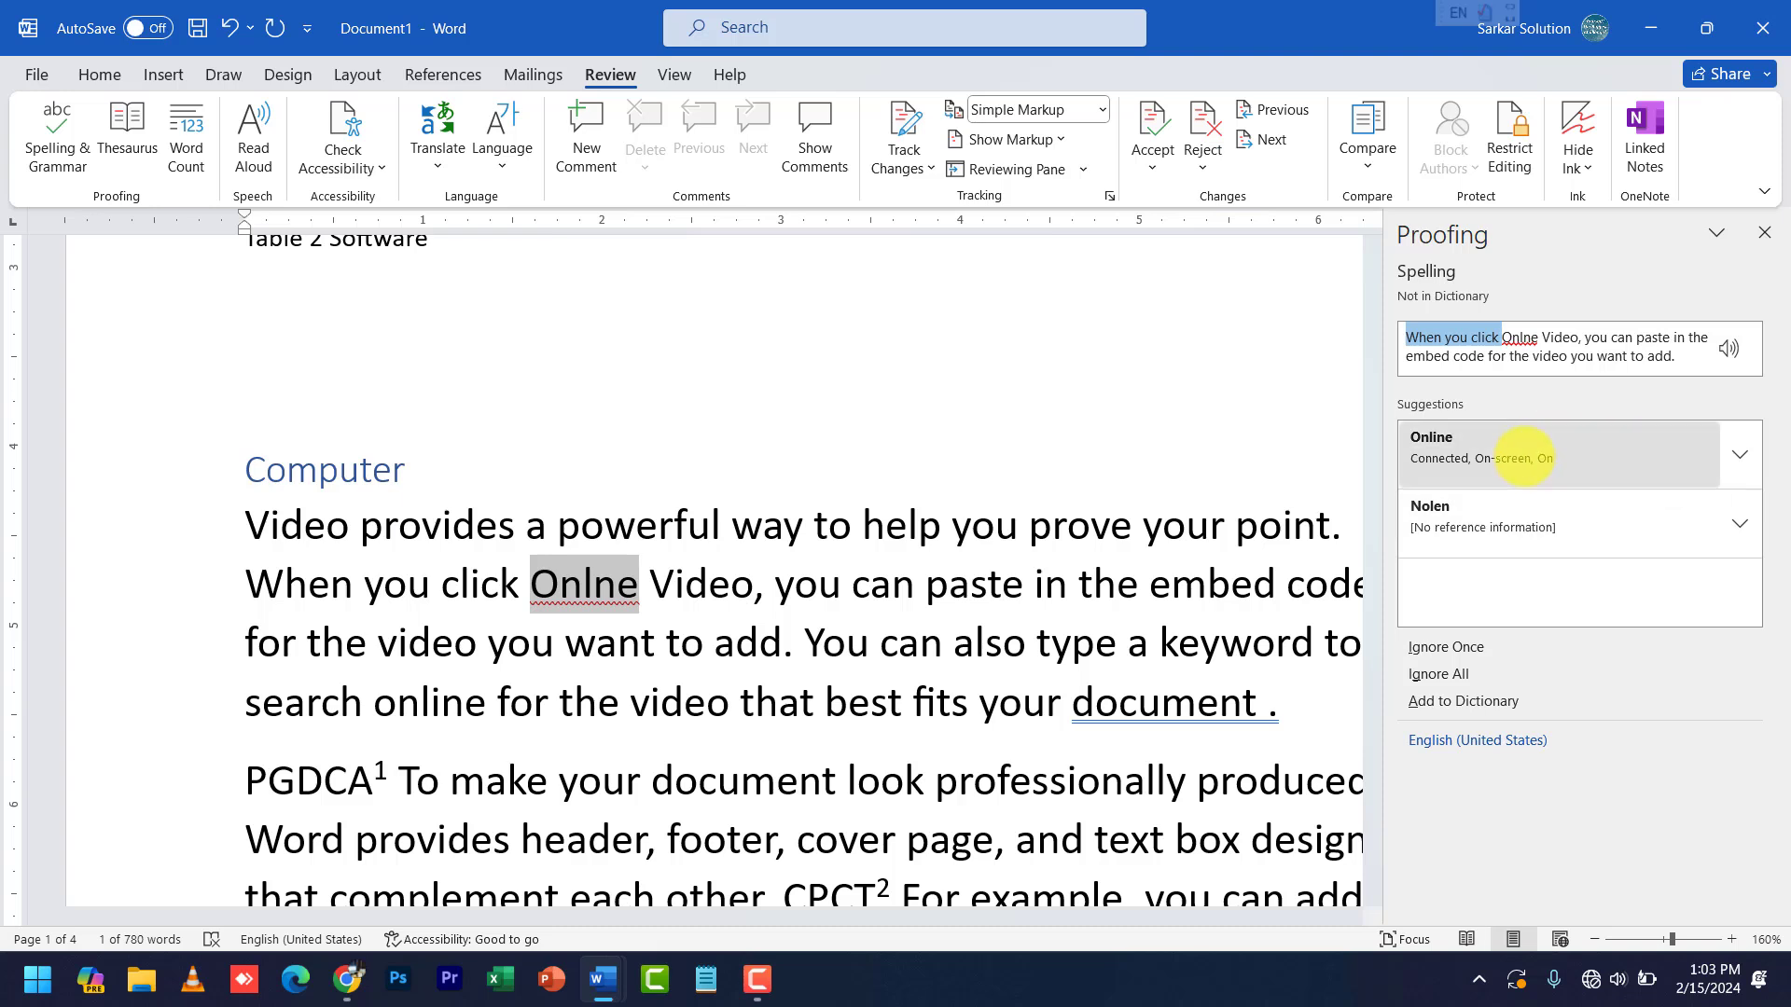
# - Accept the 'Online' and 'document.' suggestions and dismiss the check-complete message
pyautogui.click(1523, 455)
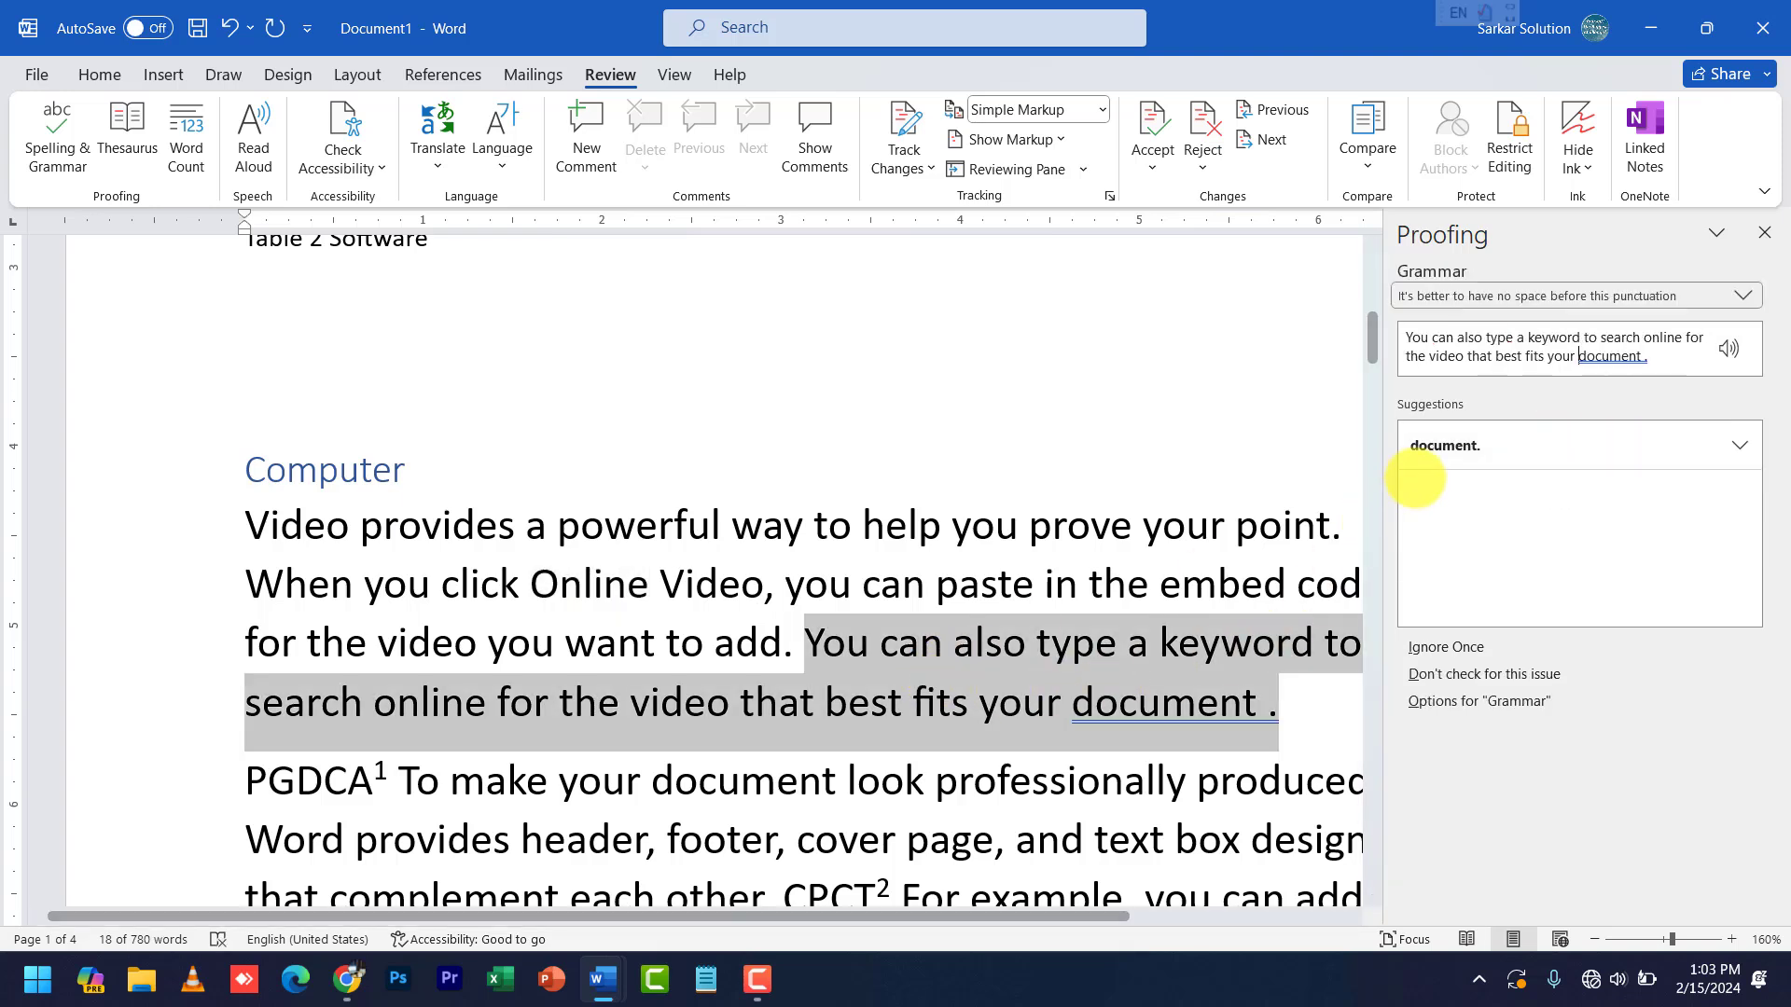
pyautogui.click(1437, 449)
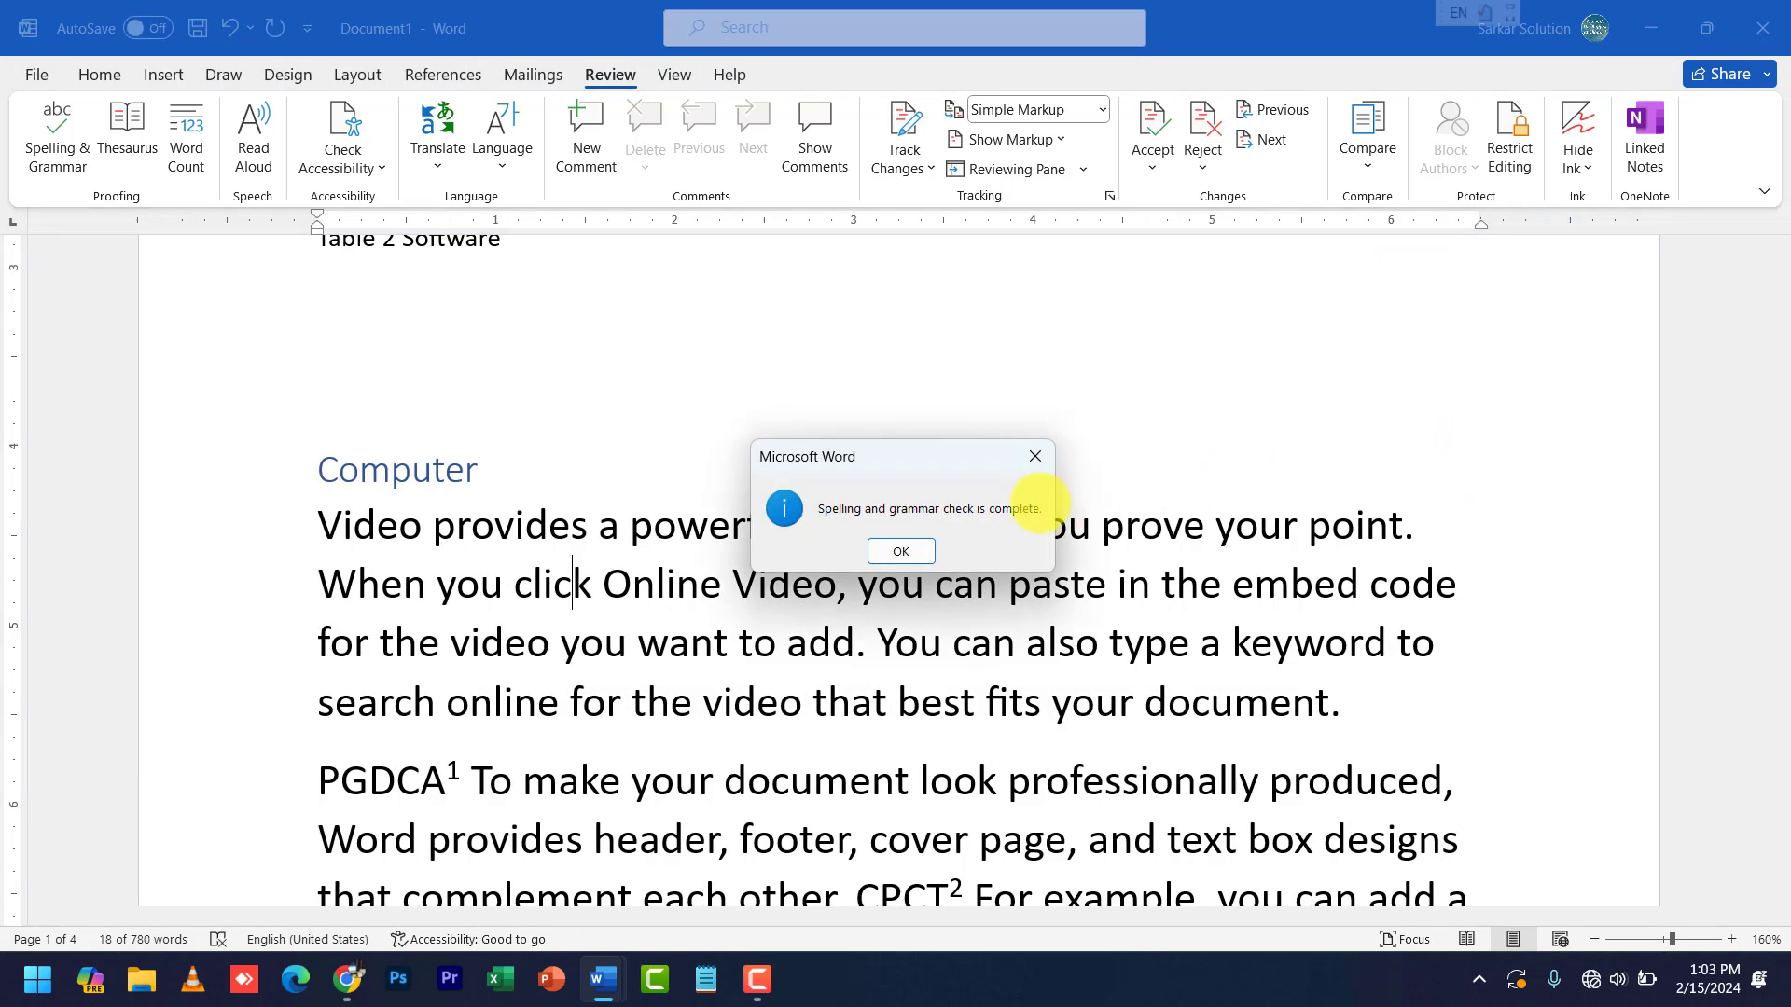
pyautogui.click(901, 551)
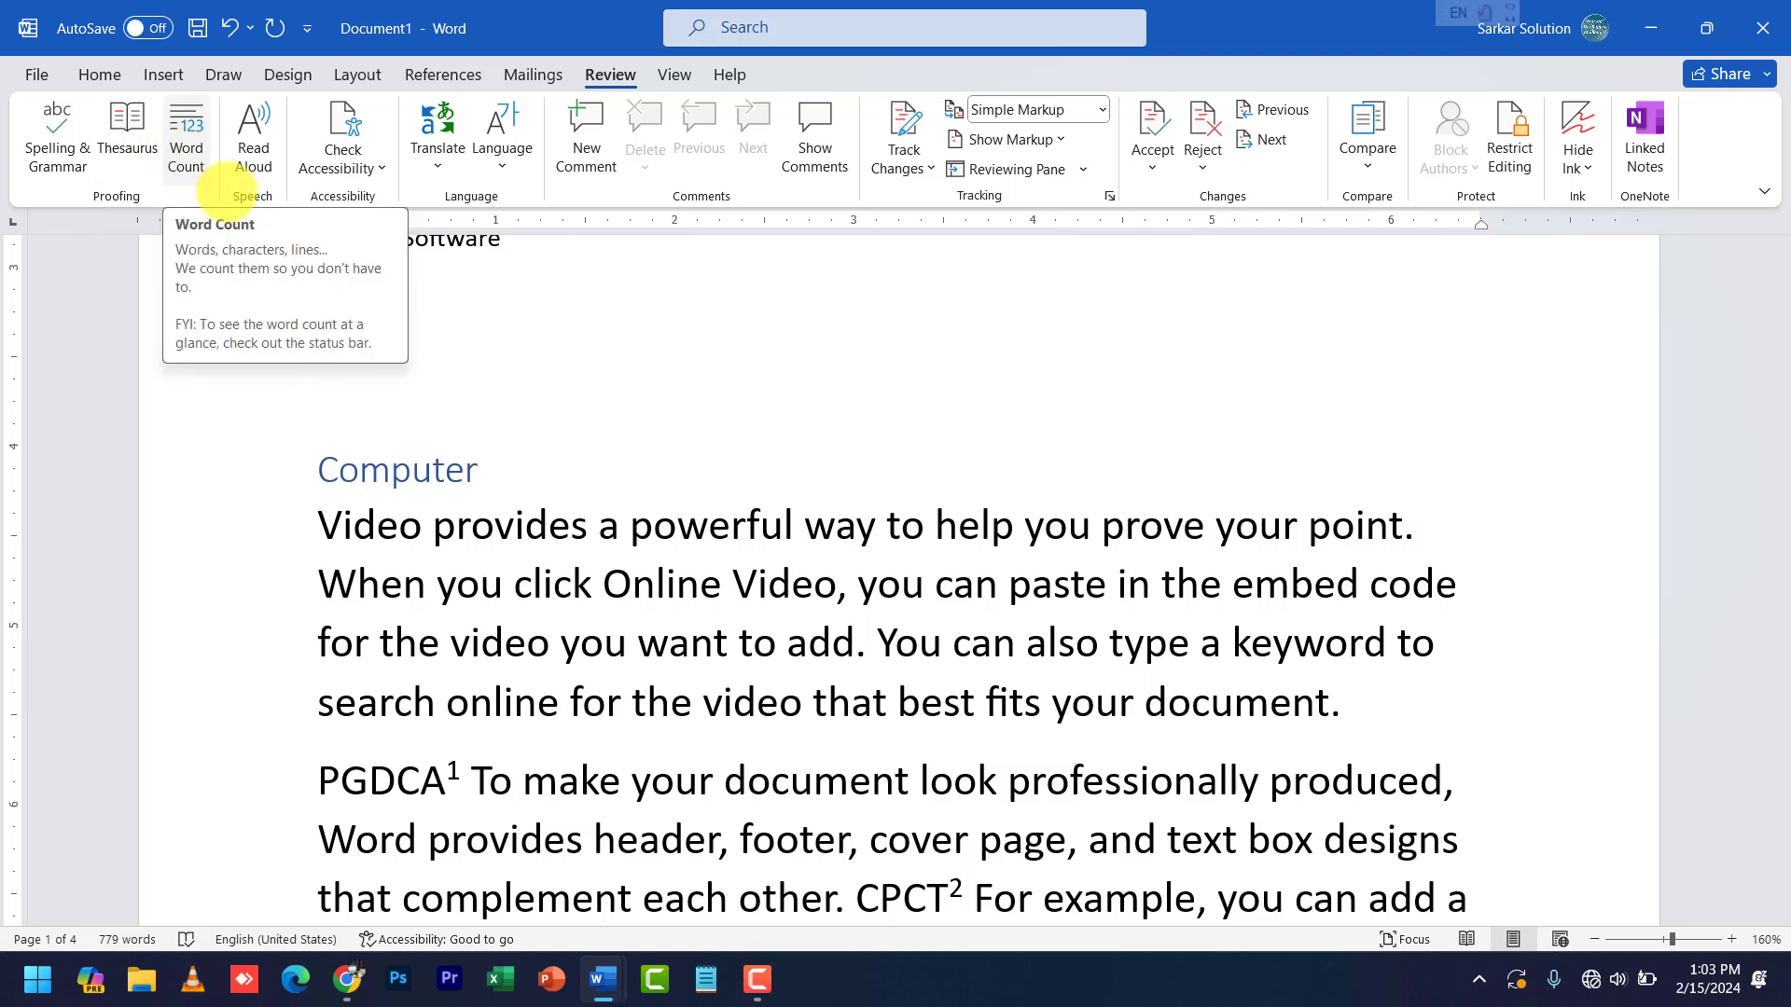
pyautogui.click(398, 525)
pyautogui.moveTo(320, 518); pyautogui.dragTo(1371, 714)
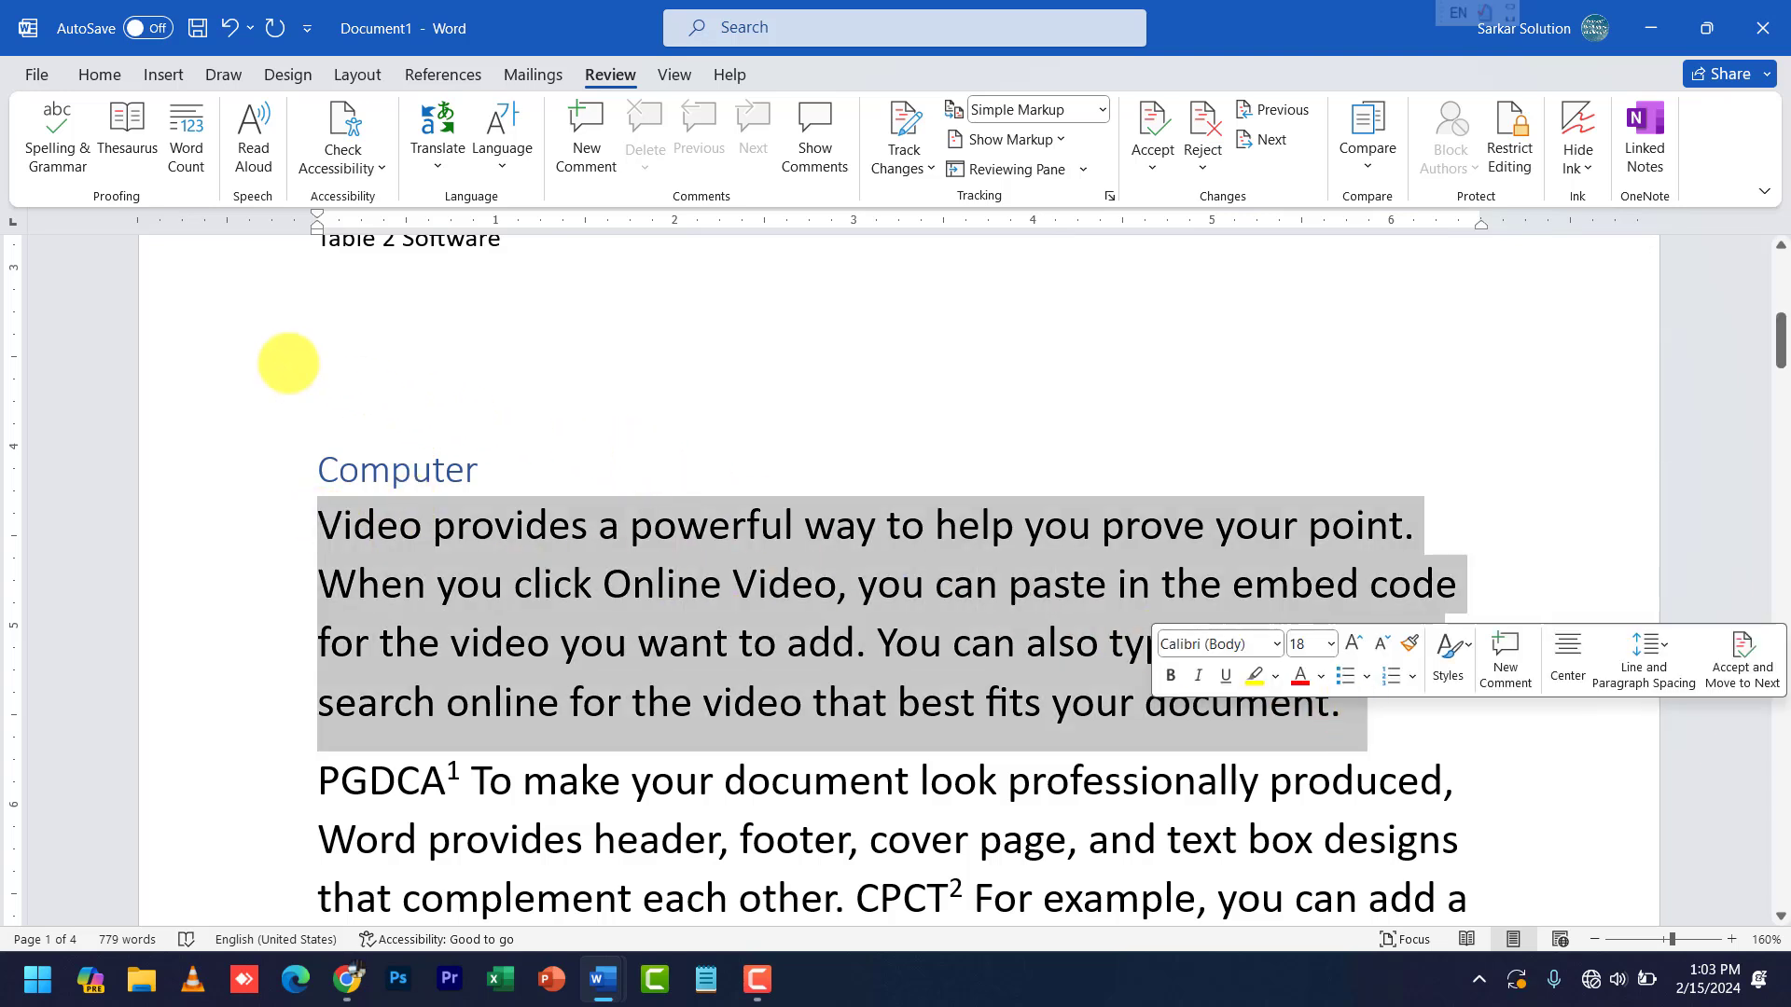
pyautogui.click(184, 130)
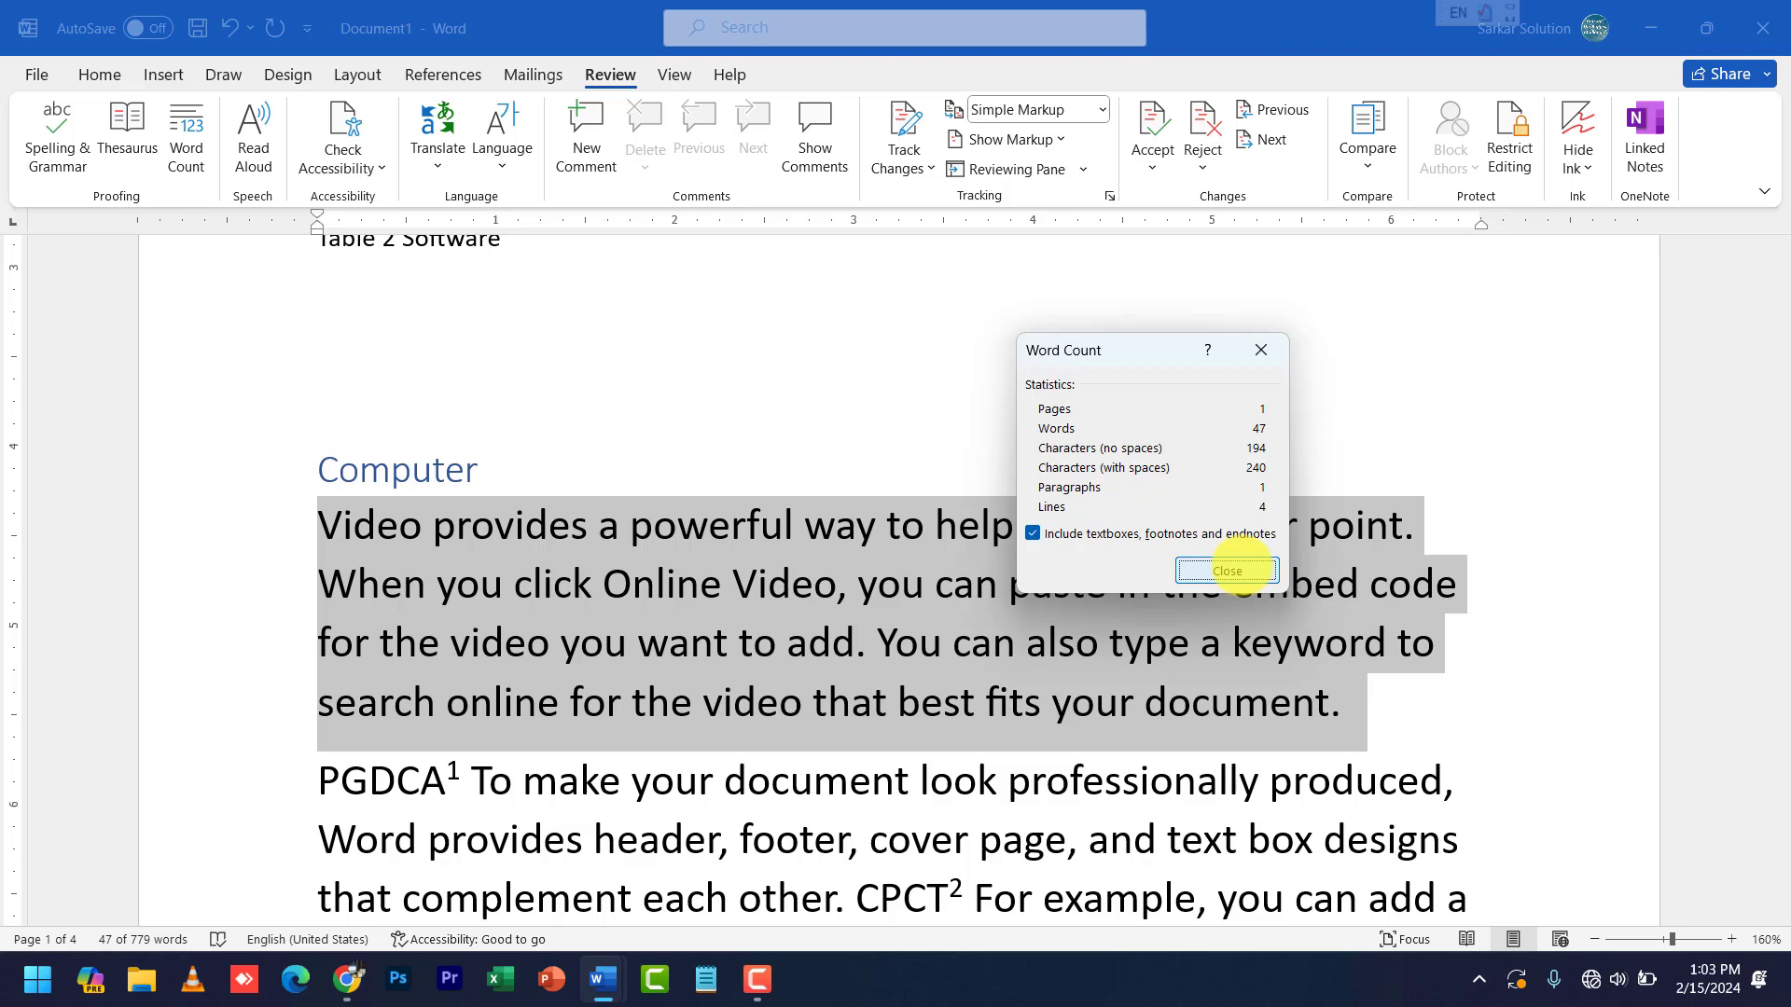
pyautogui.click(1226, 570)
pyautogui.click(985, 667)
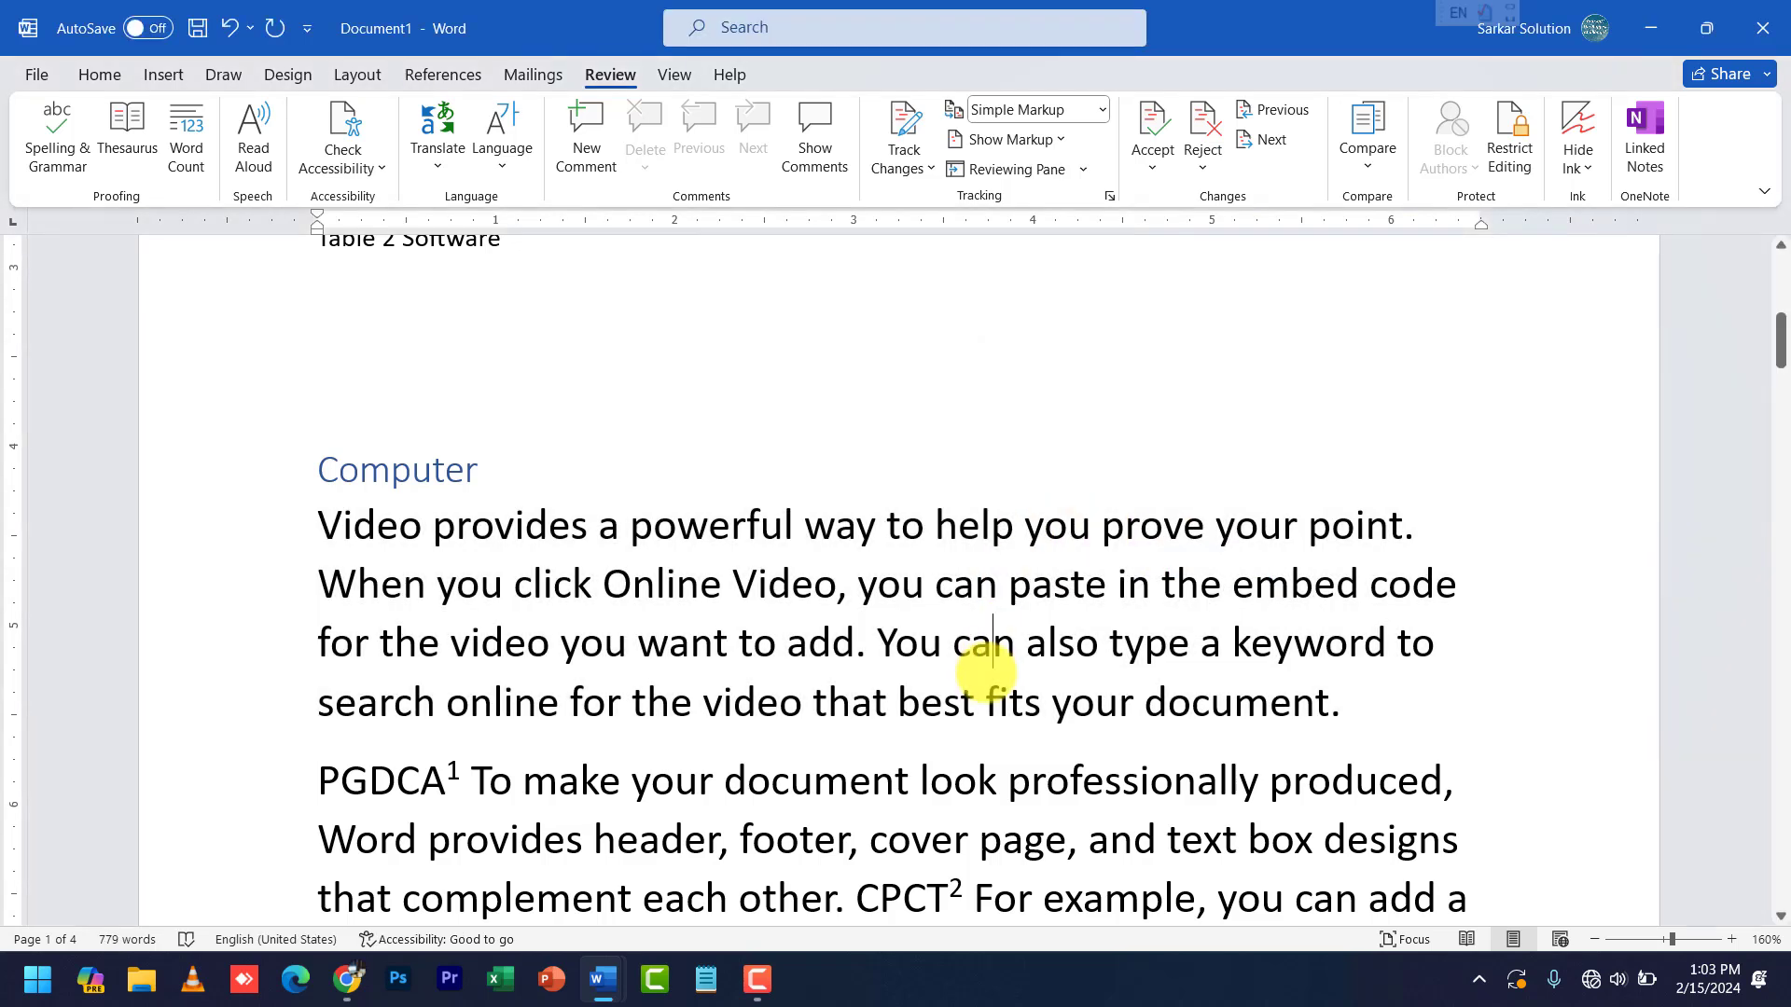
pyautogui.click(187, 138)
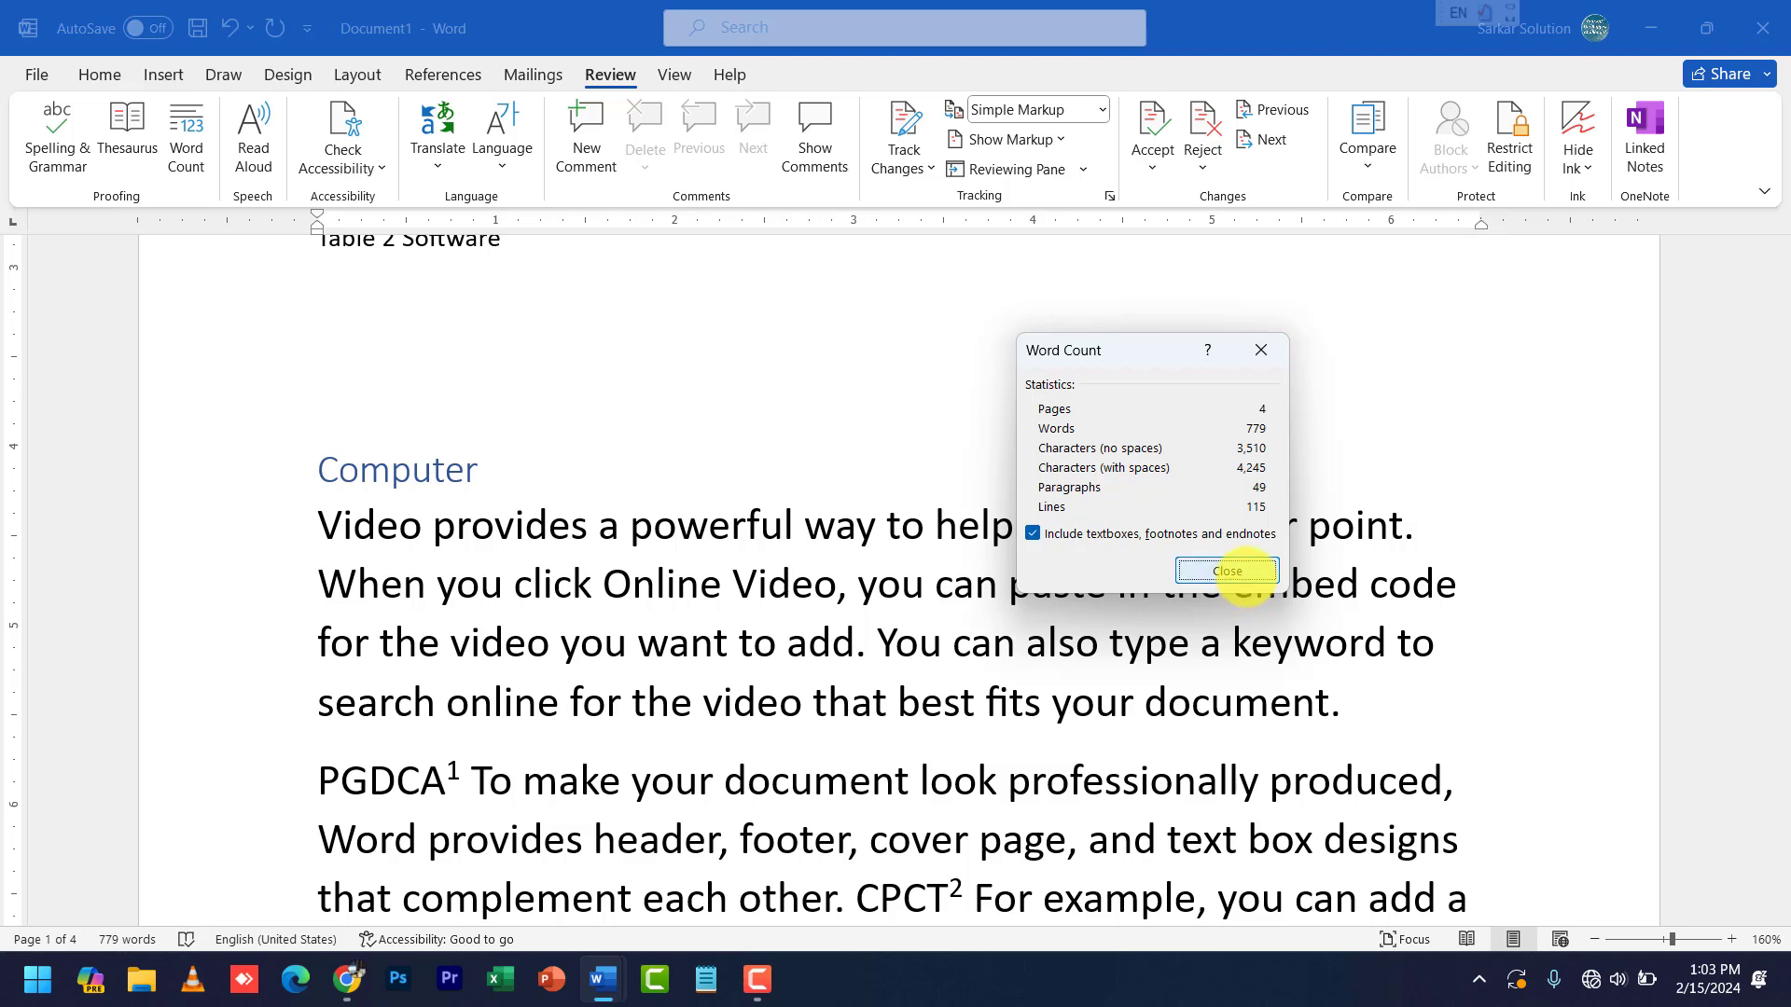
pyautogui.click(1245, 572)
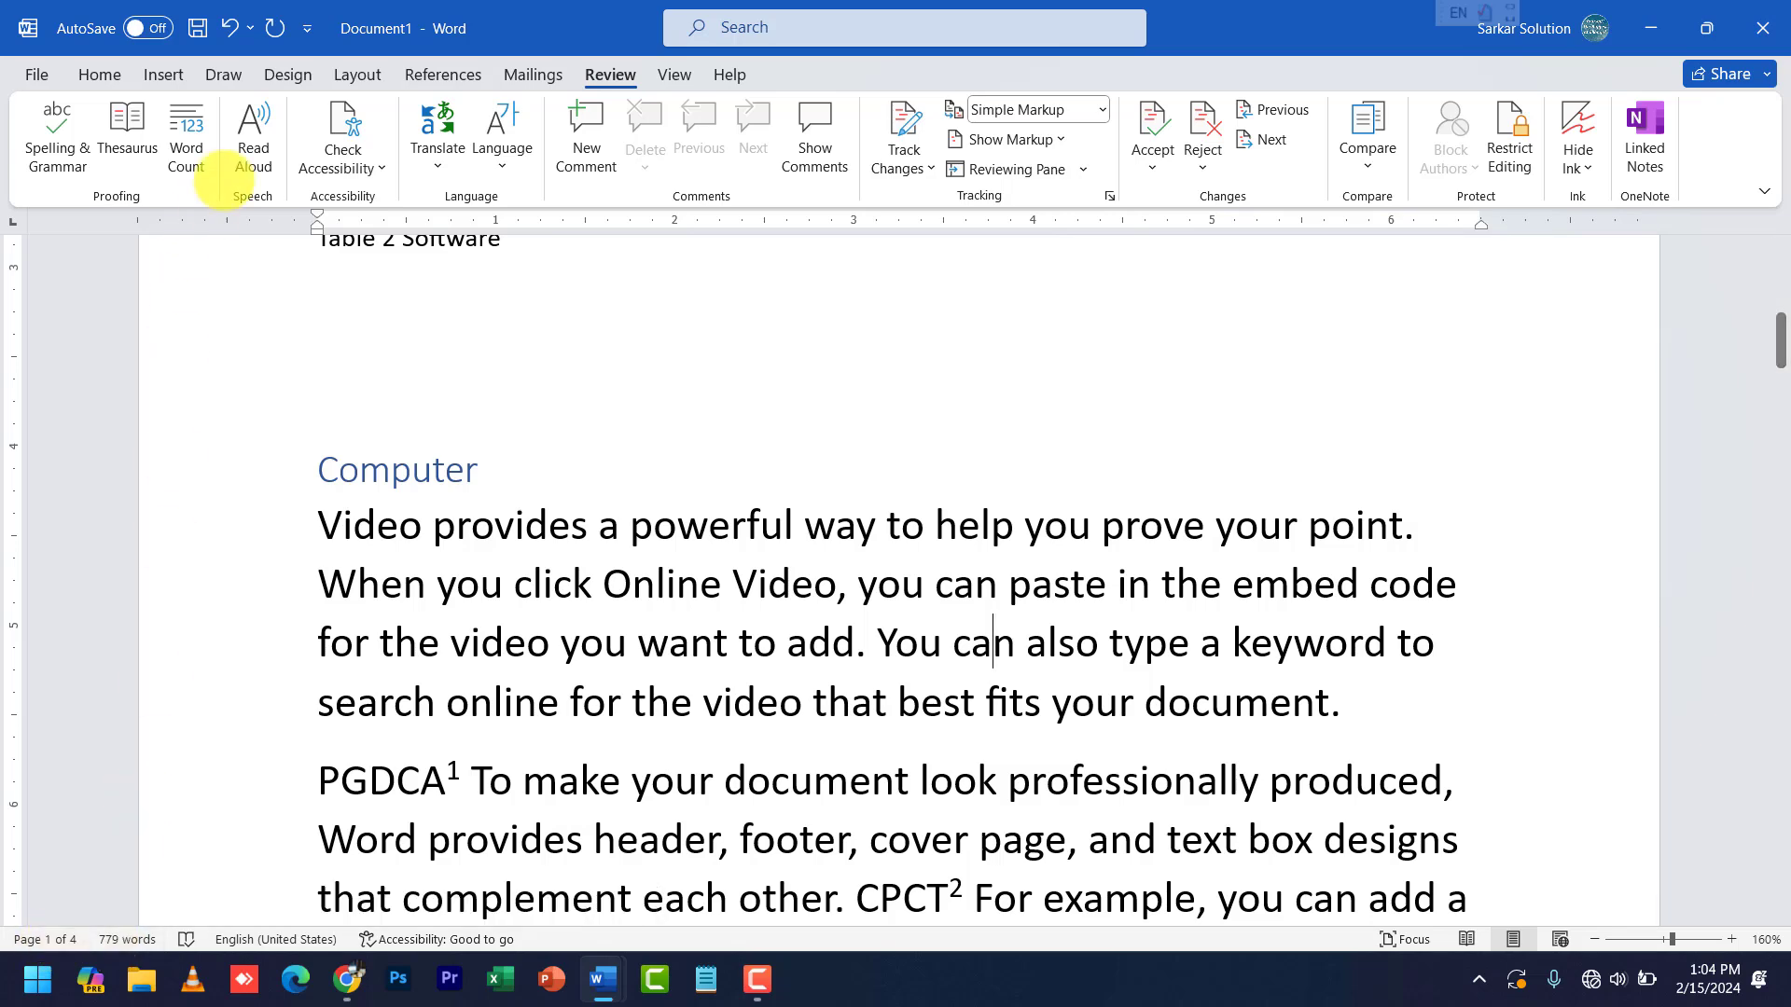
pyautogui.click(136, 123)
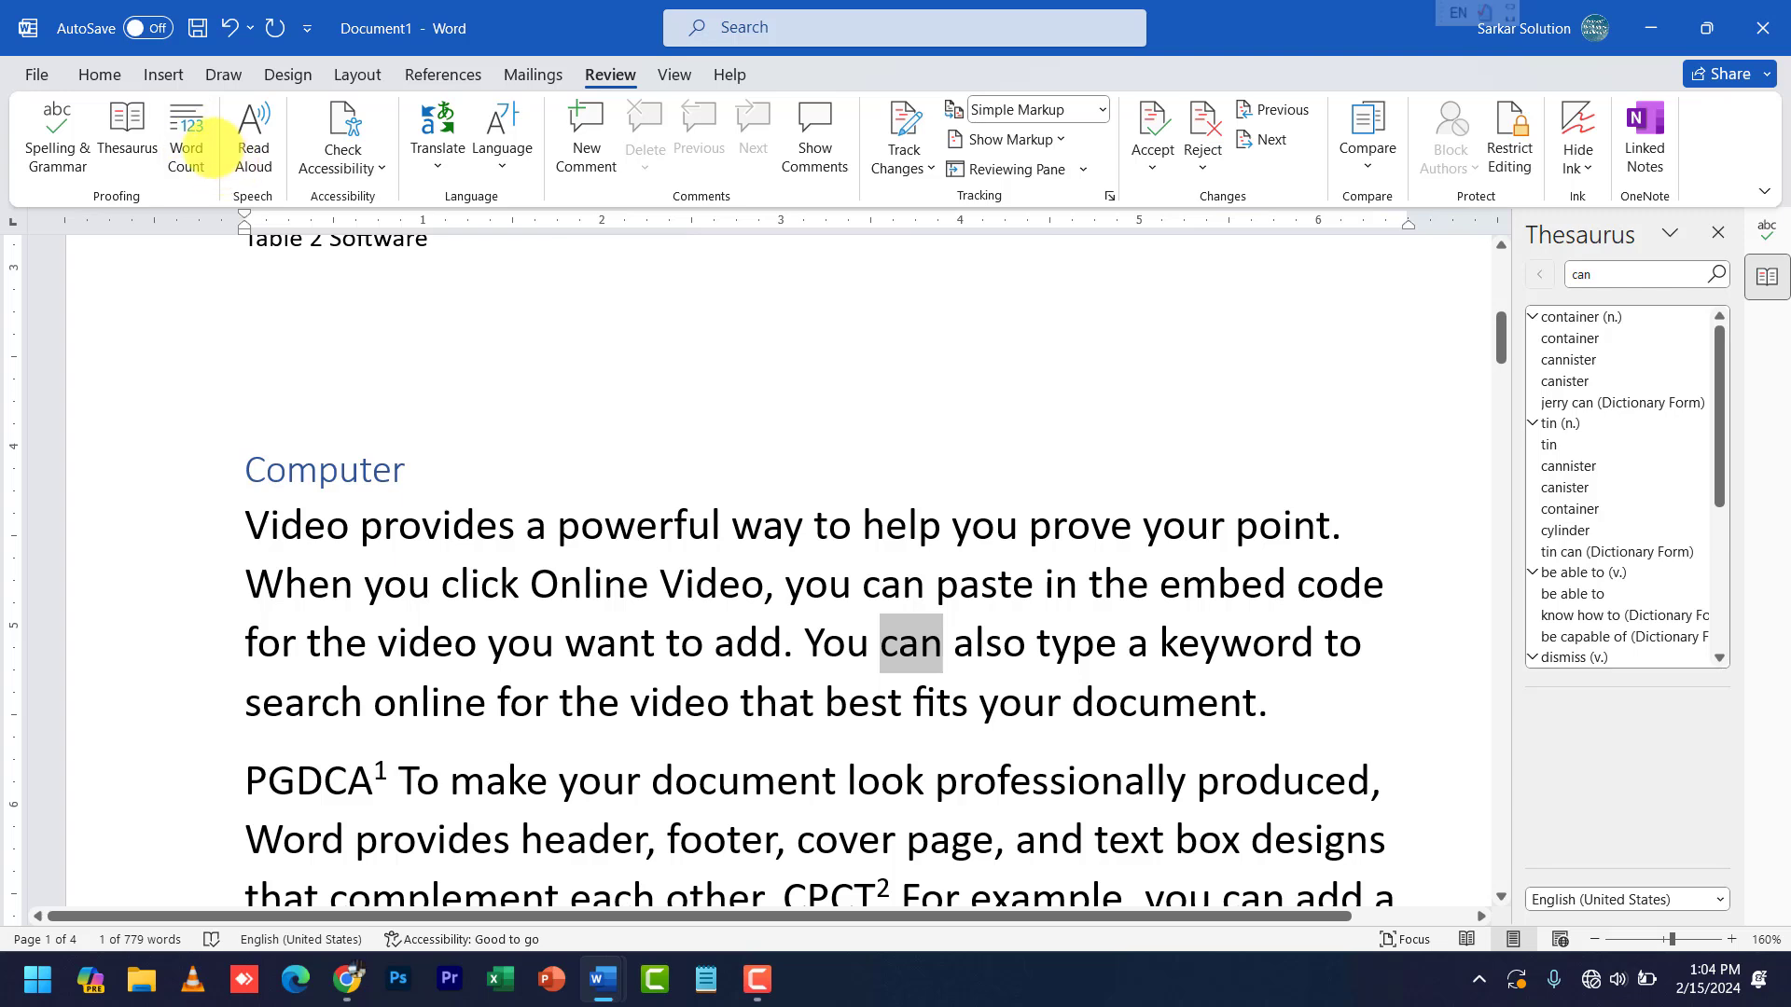
pyautogui.click(203, 140)
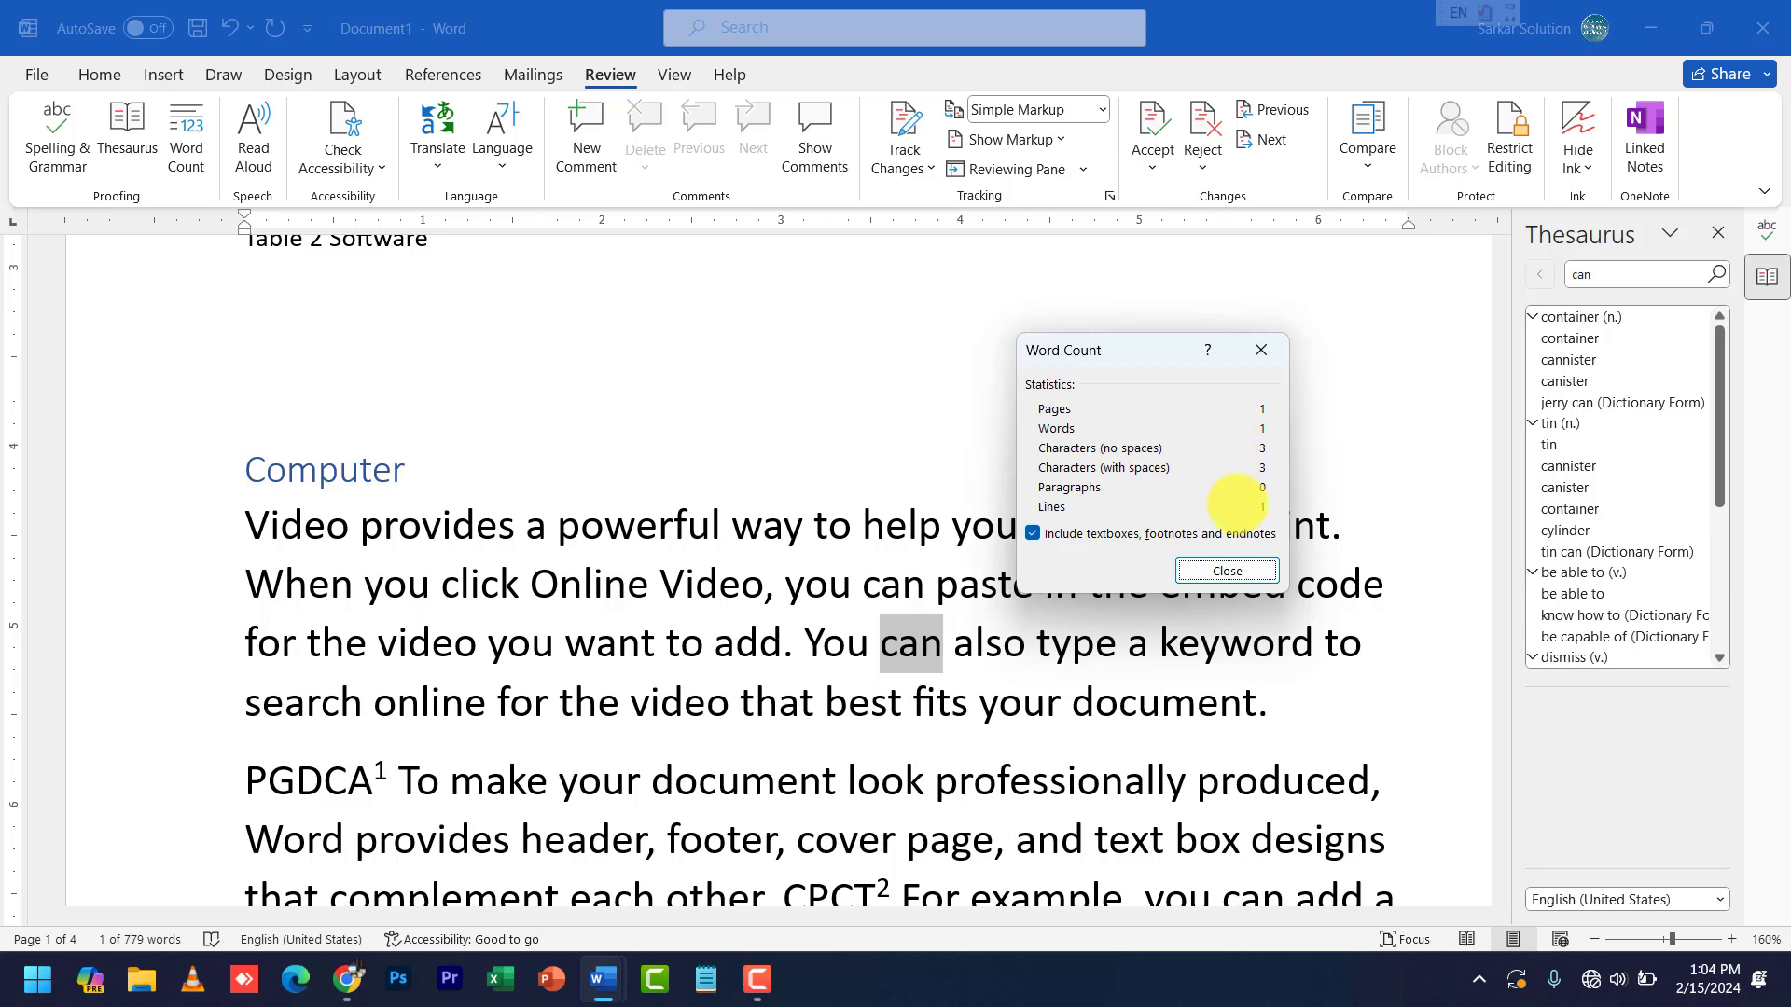
pyautogui.click(1228, 571)
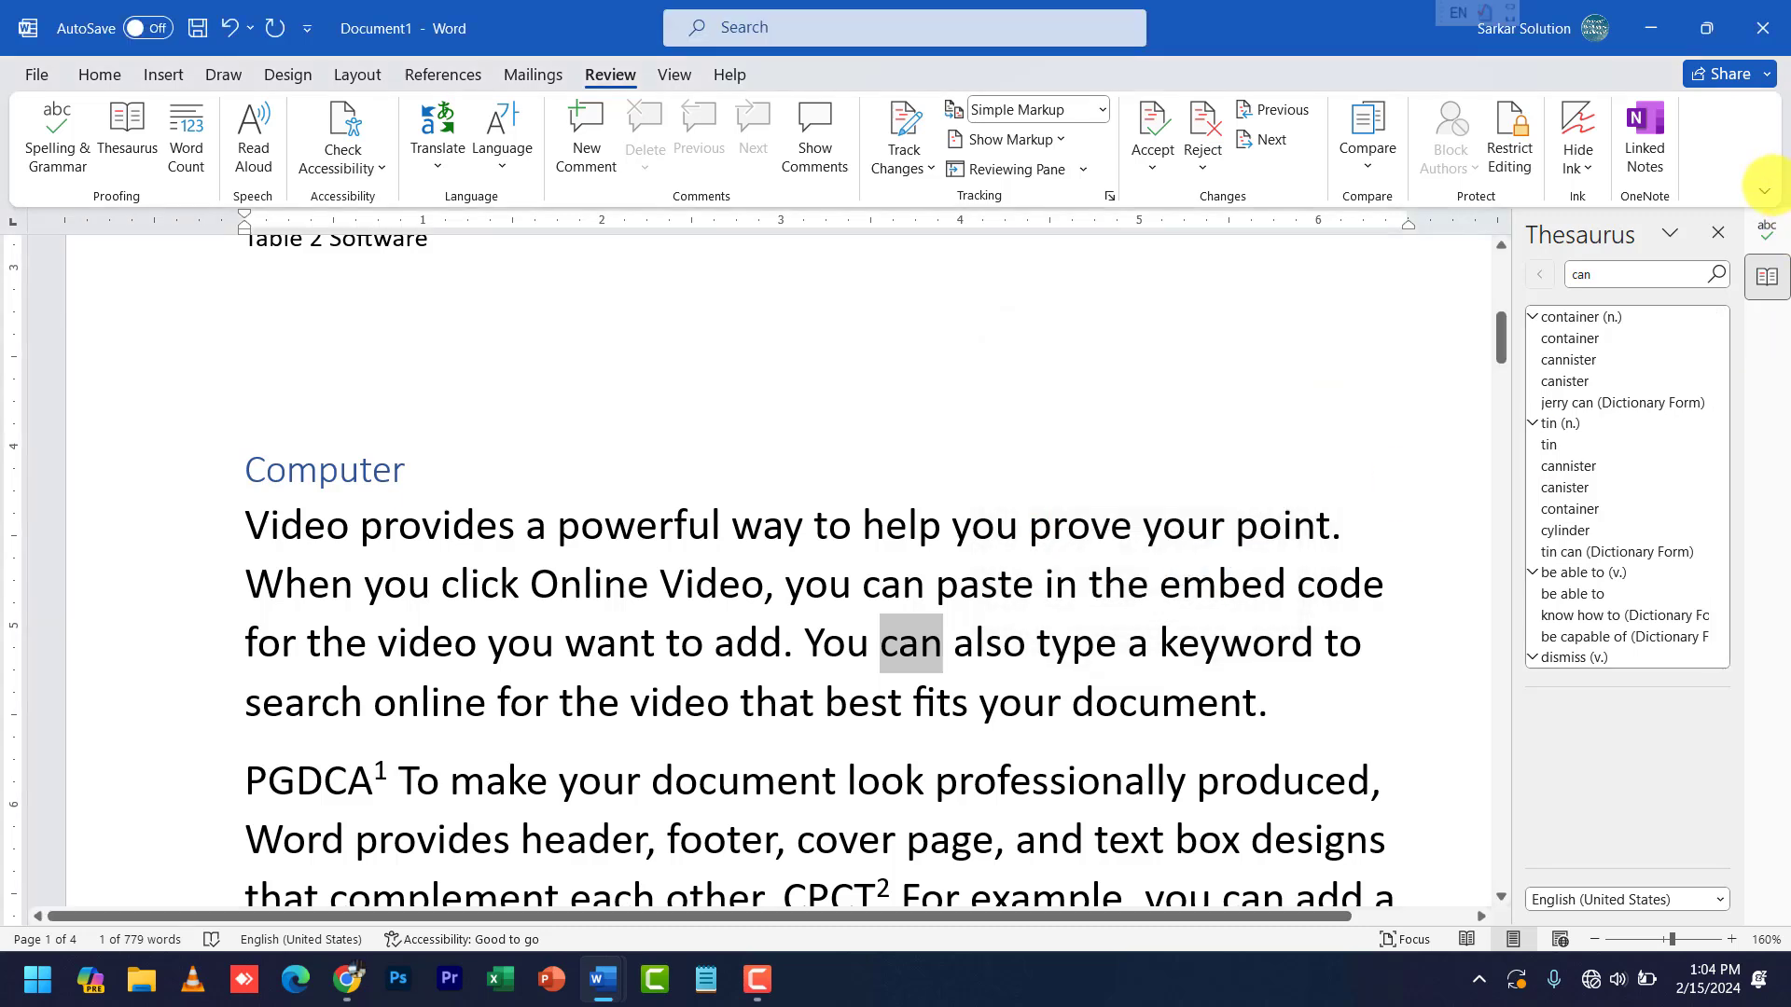
pyautogui.click(1718, 233)
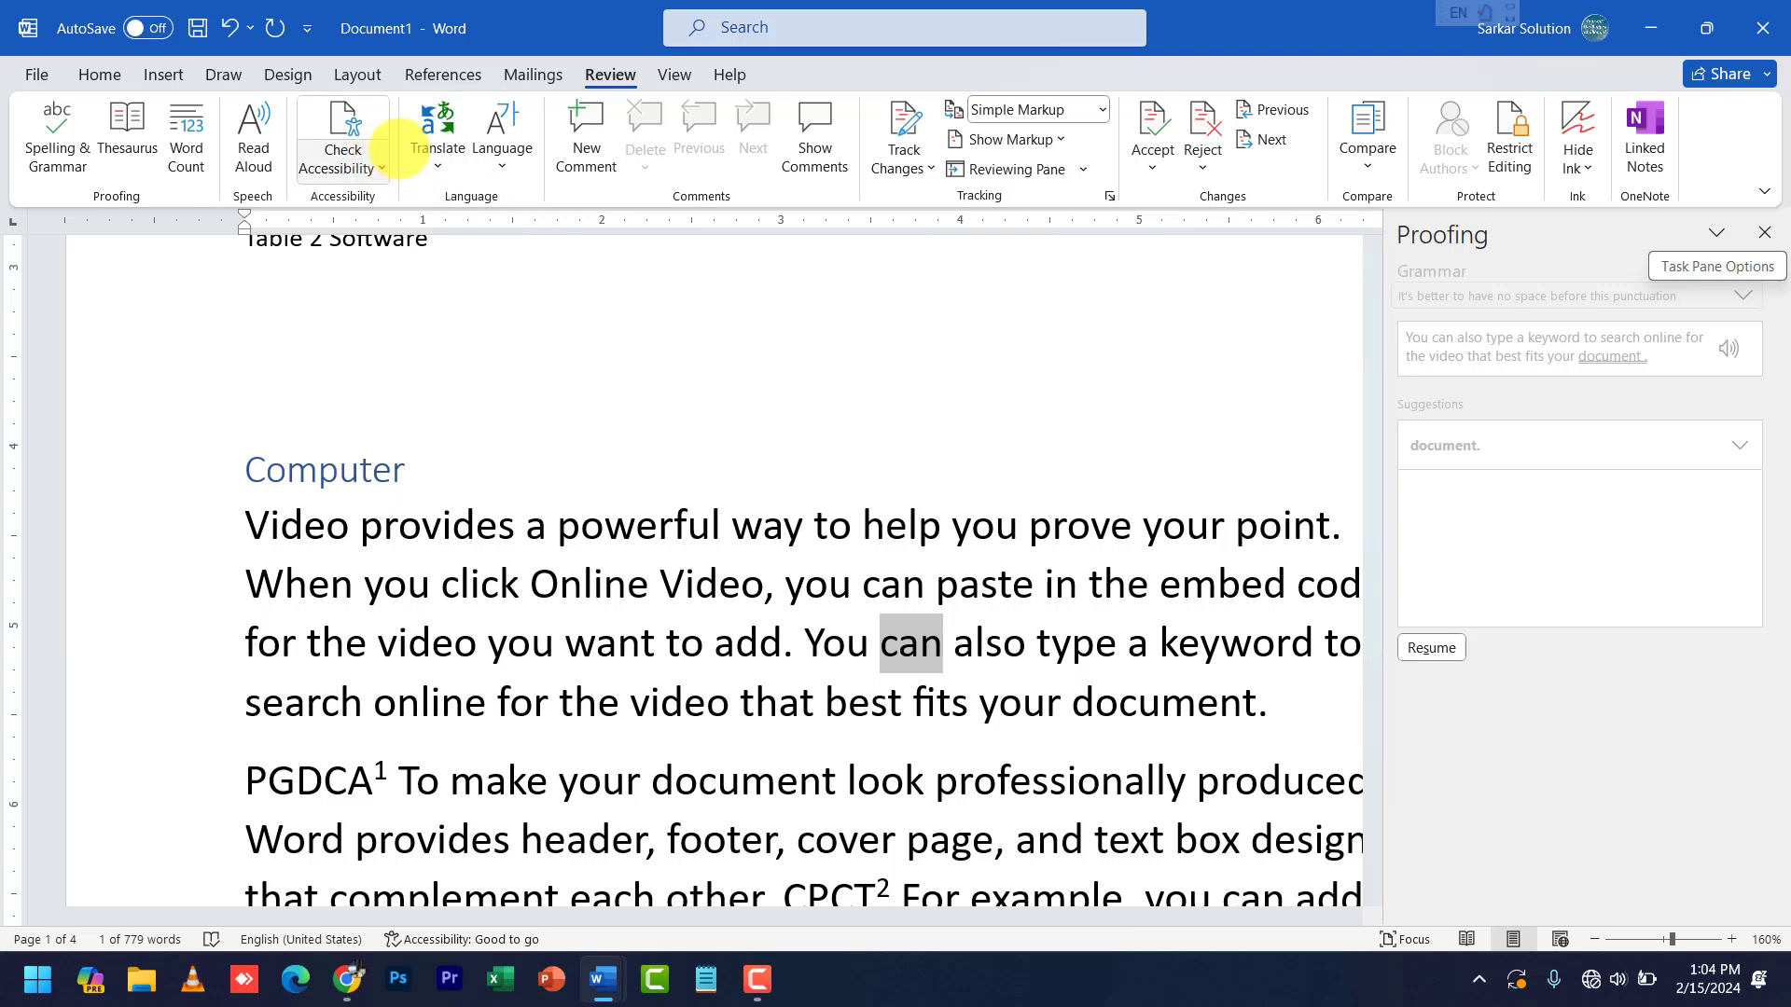
pyautogui.click(436, 161)
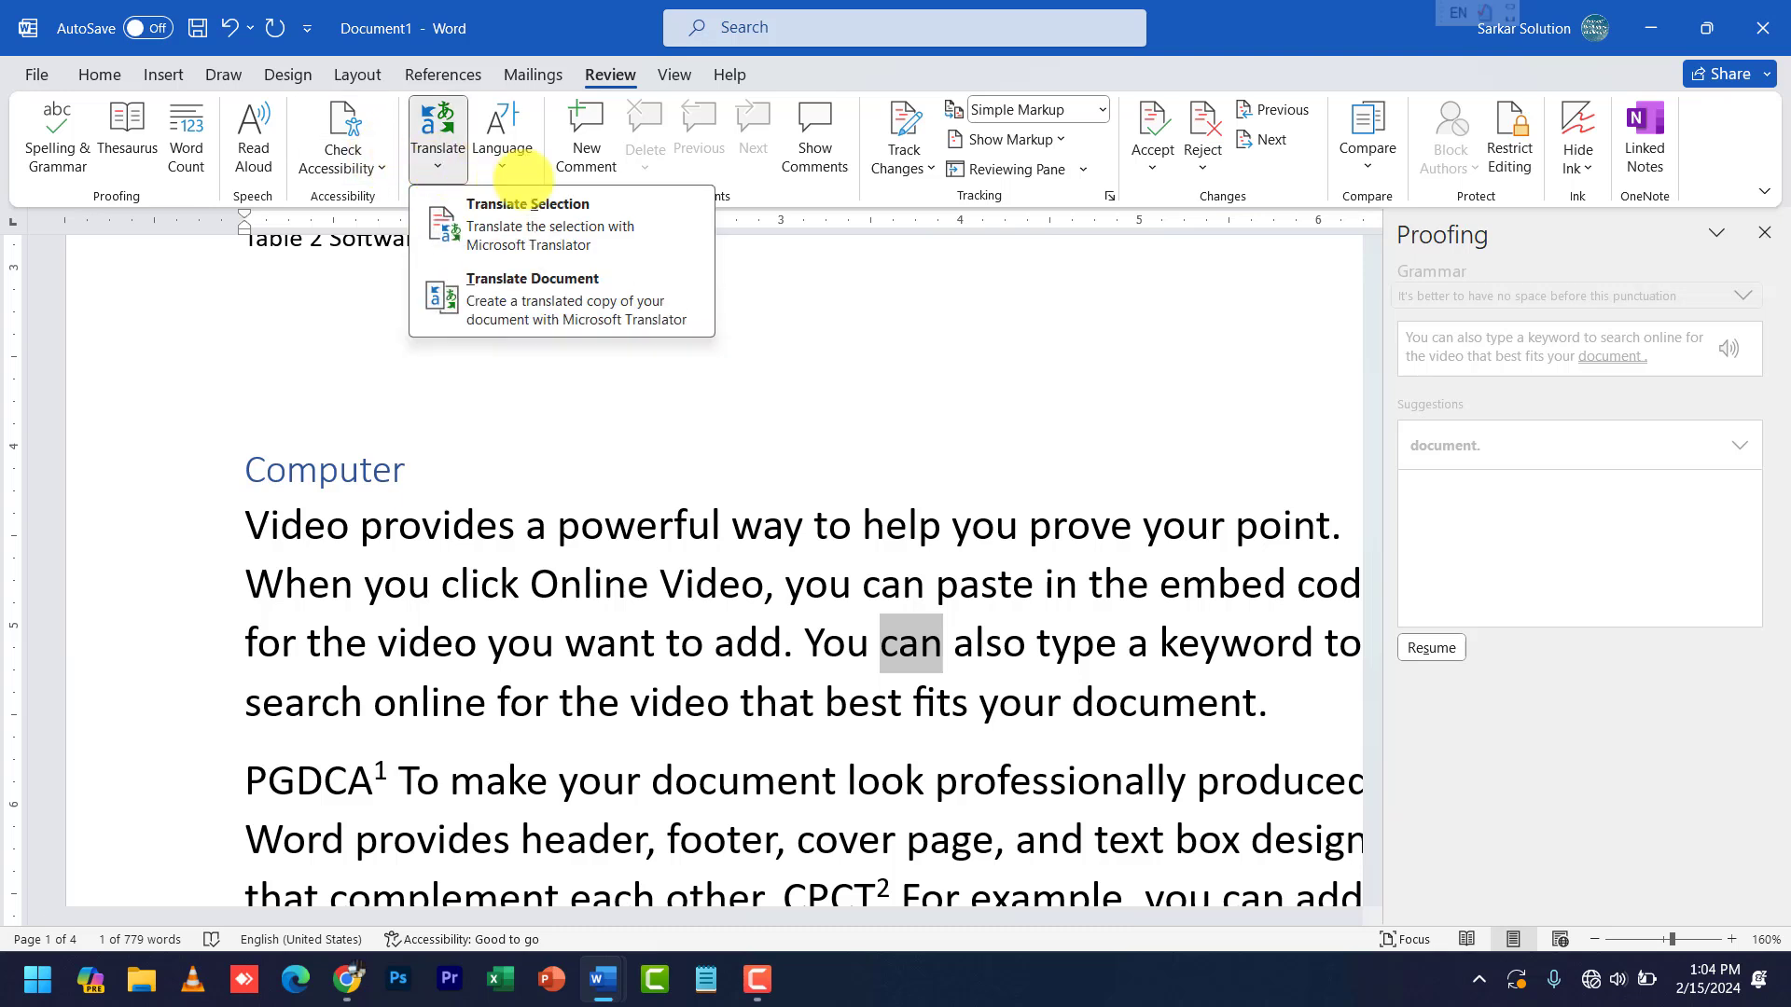
pyautogui.click(739, 411)
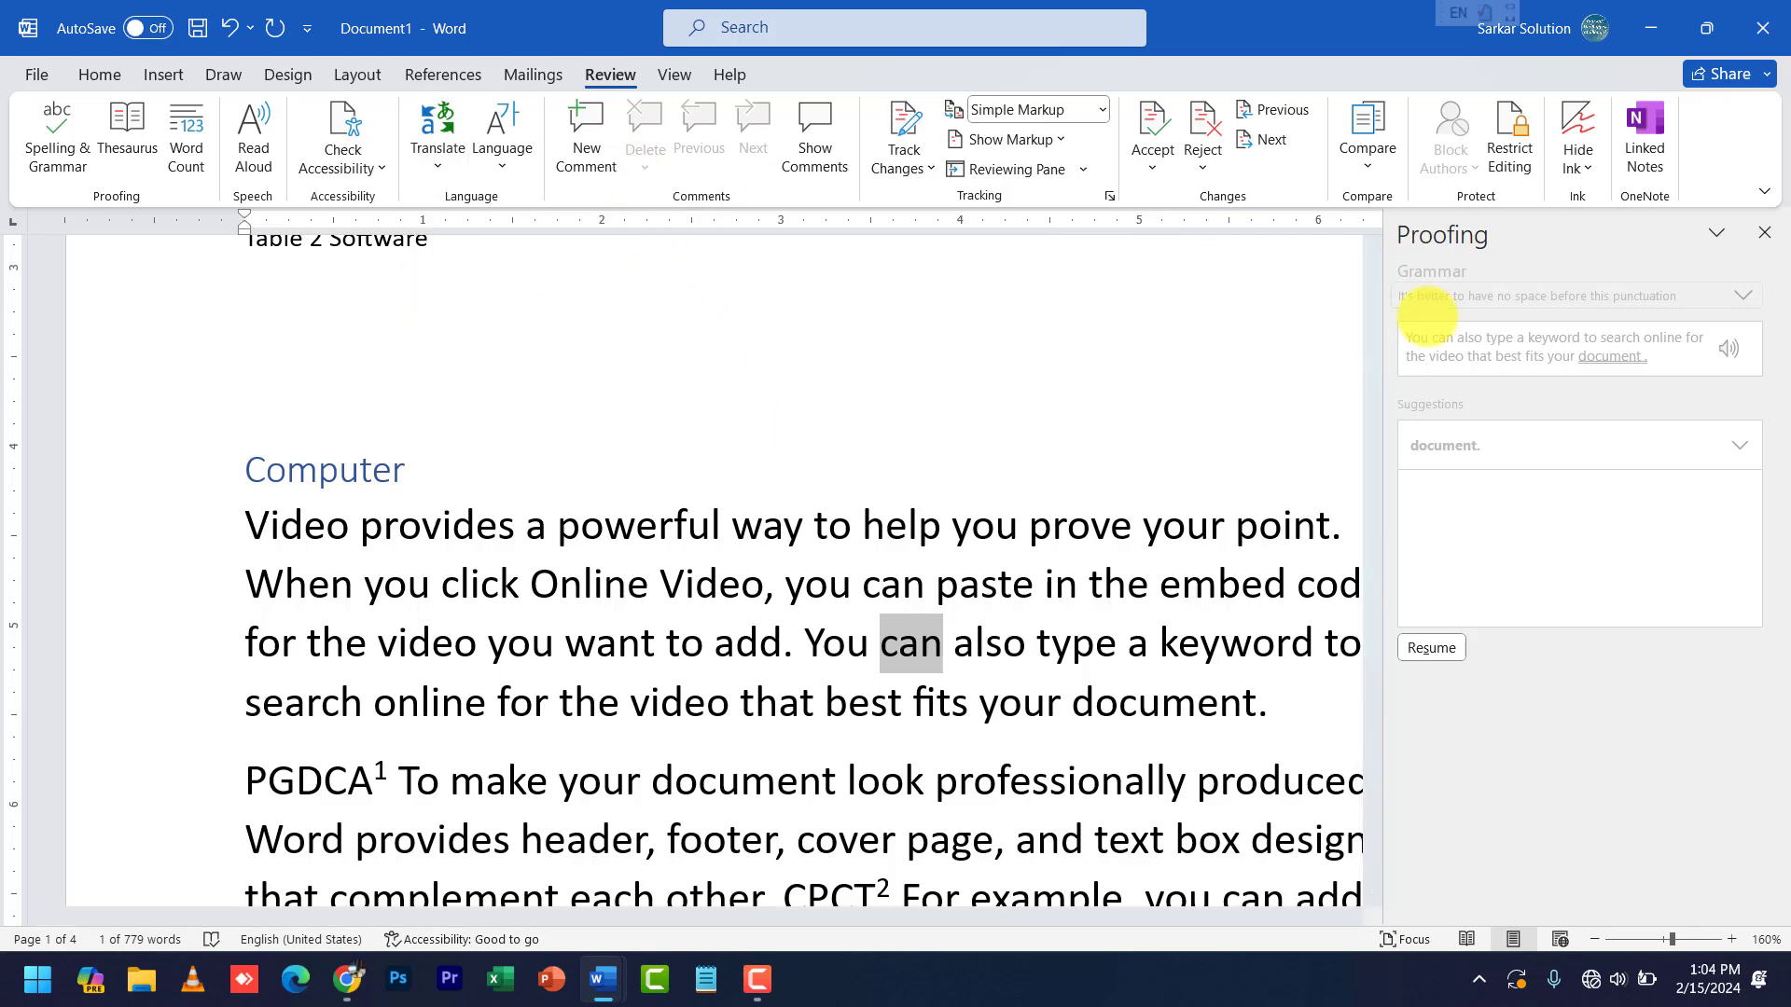
pyautogui.click(1763, 233)
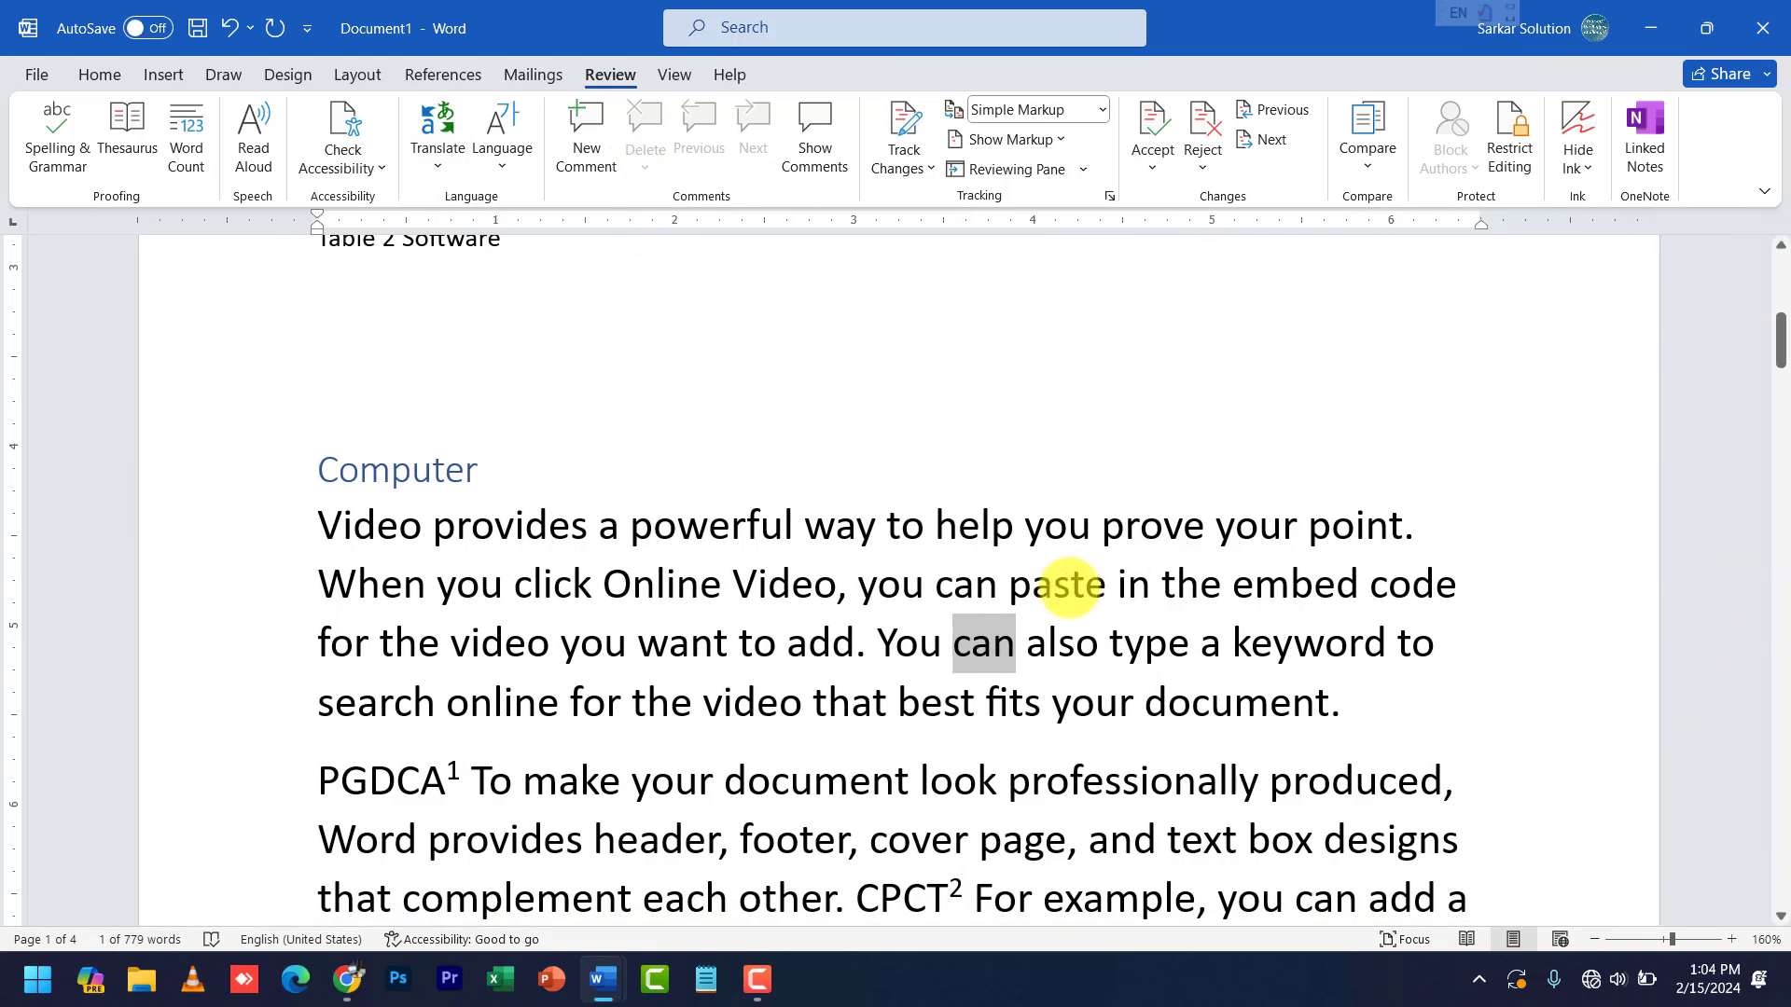
# - Add a comment 'abc' to the word 'Online' and close the Comments pane
pyautogui.click(666, 583)
pyautogui.doubleClick(666, 583)
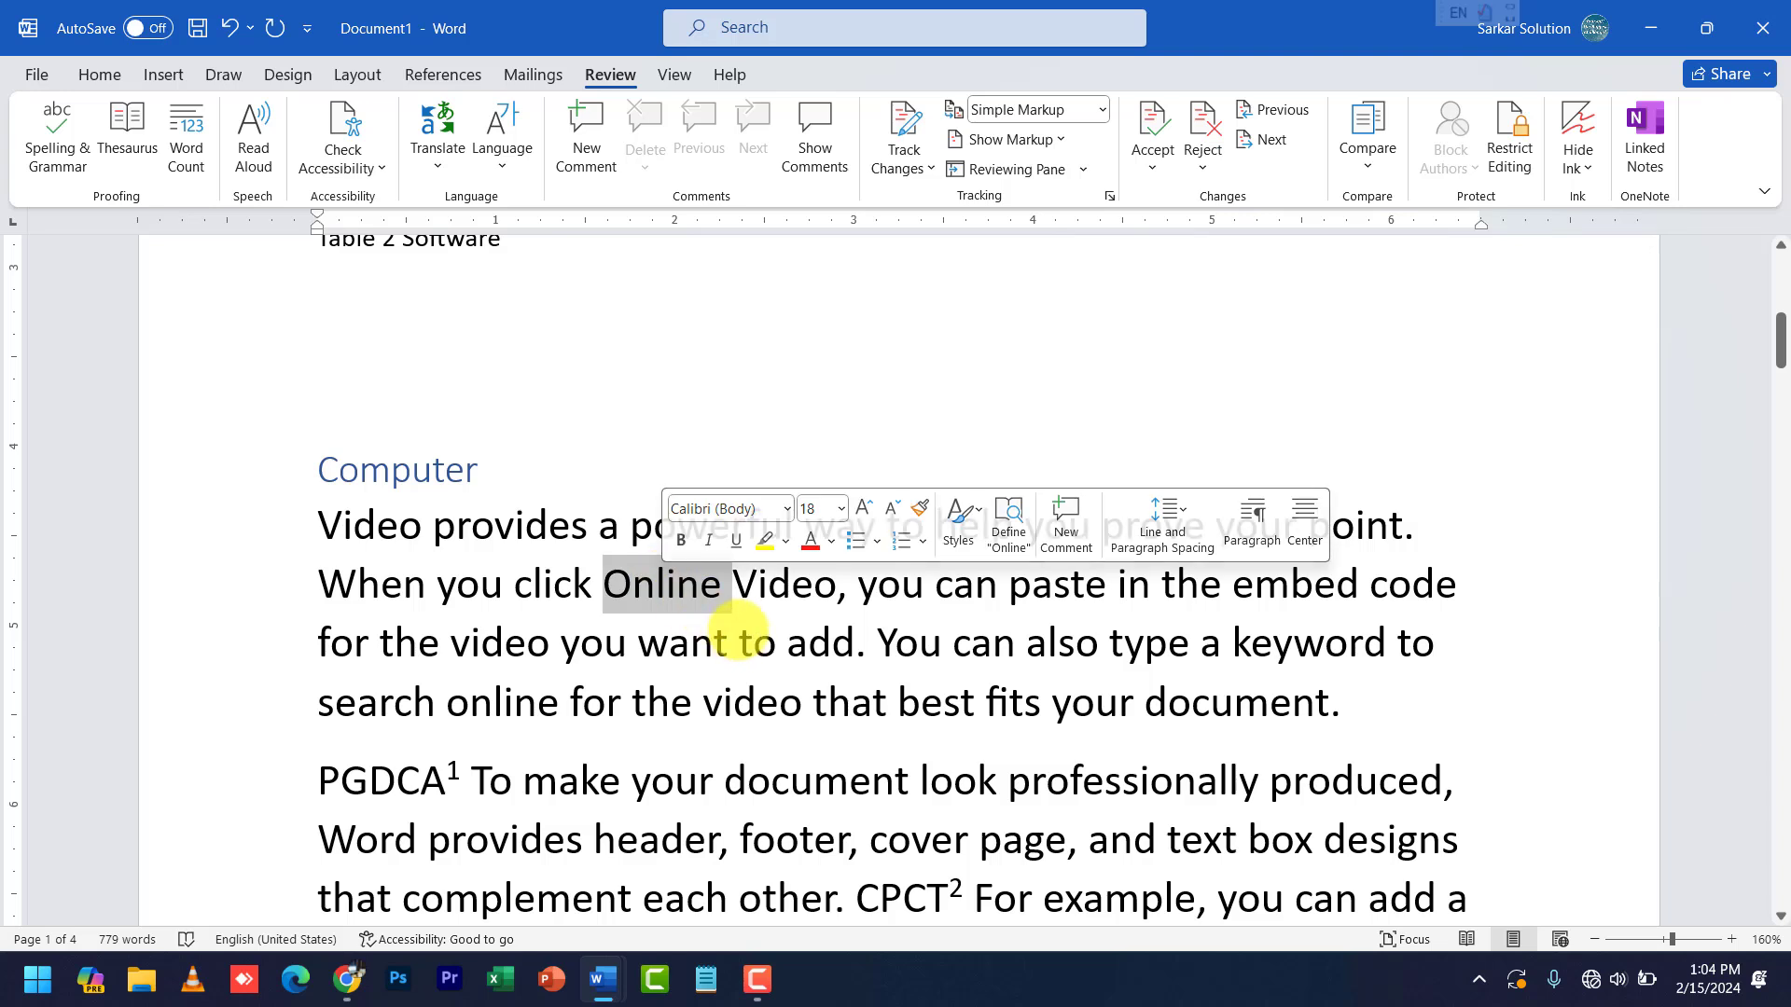
pyautogui.click(586, 138)
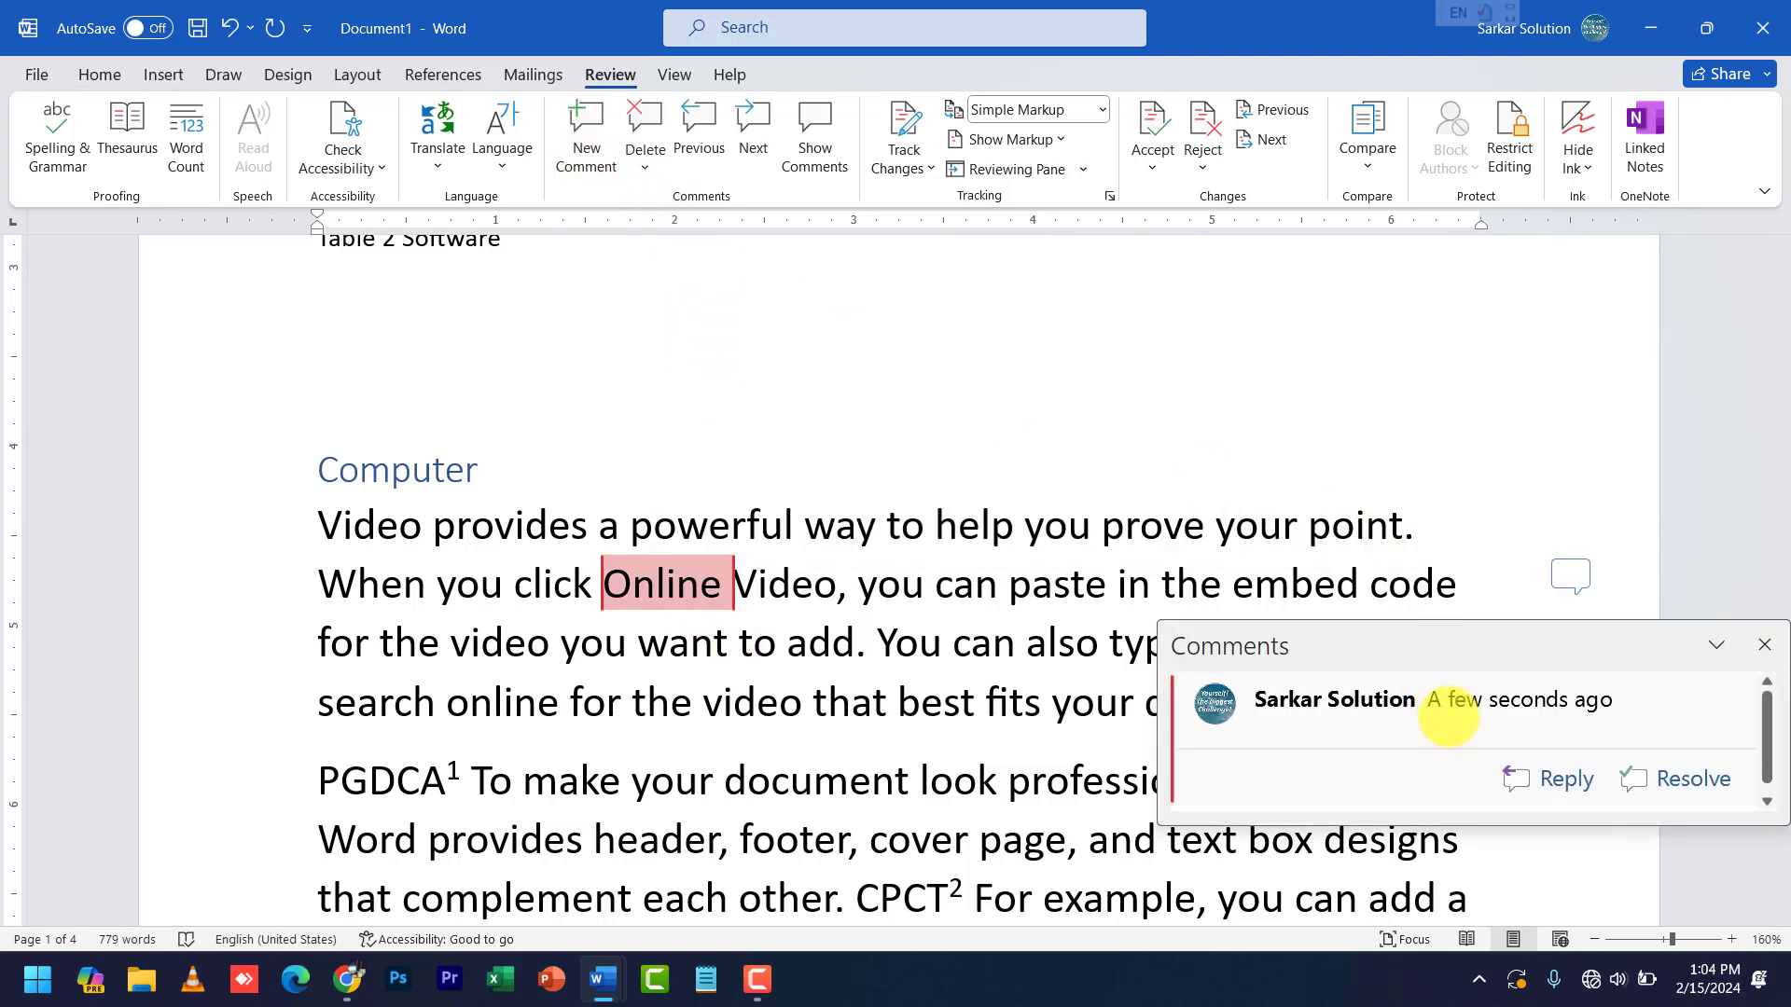
pyautogui.write('abc')
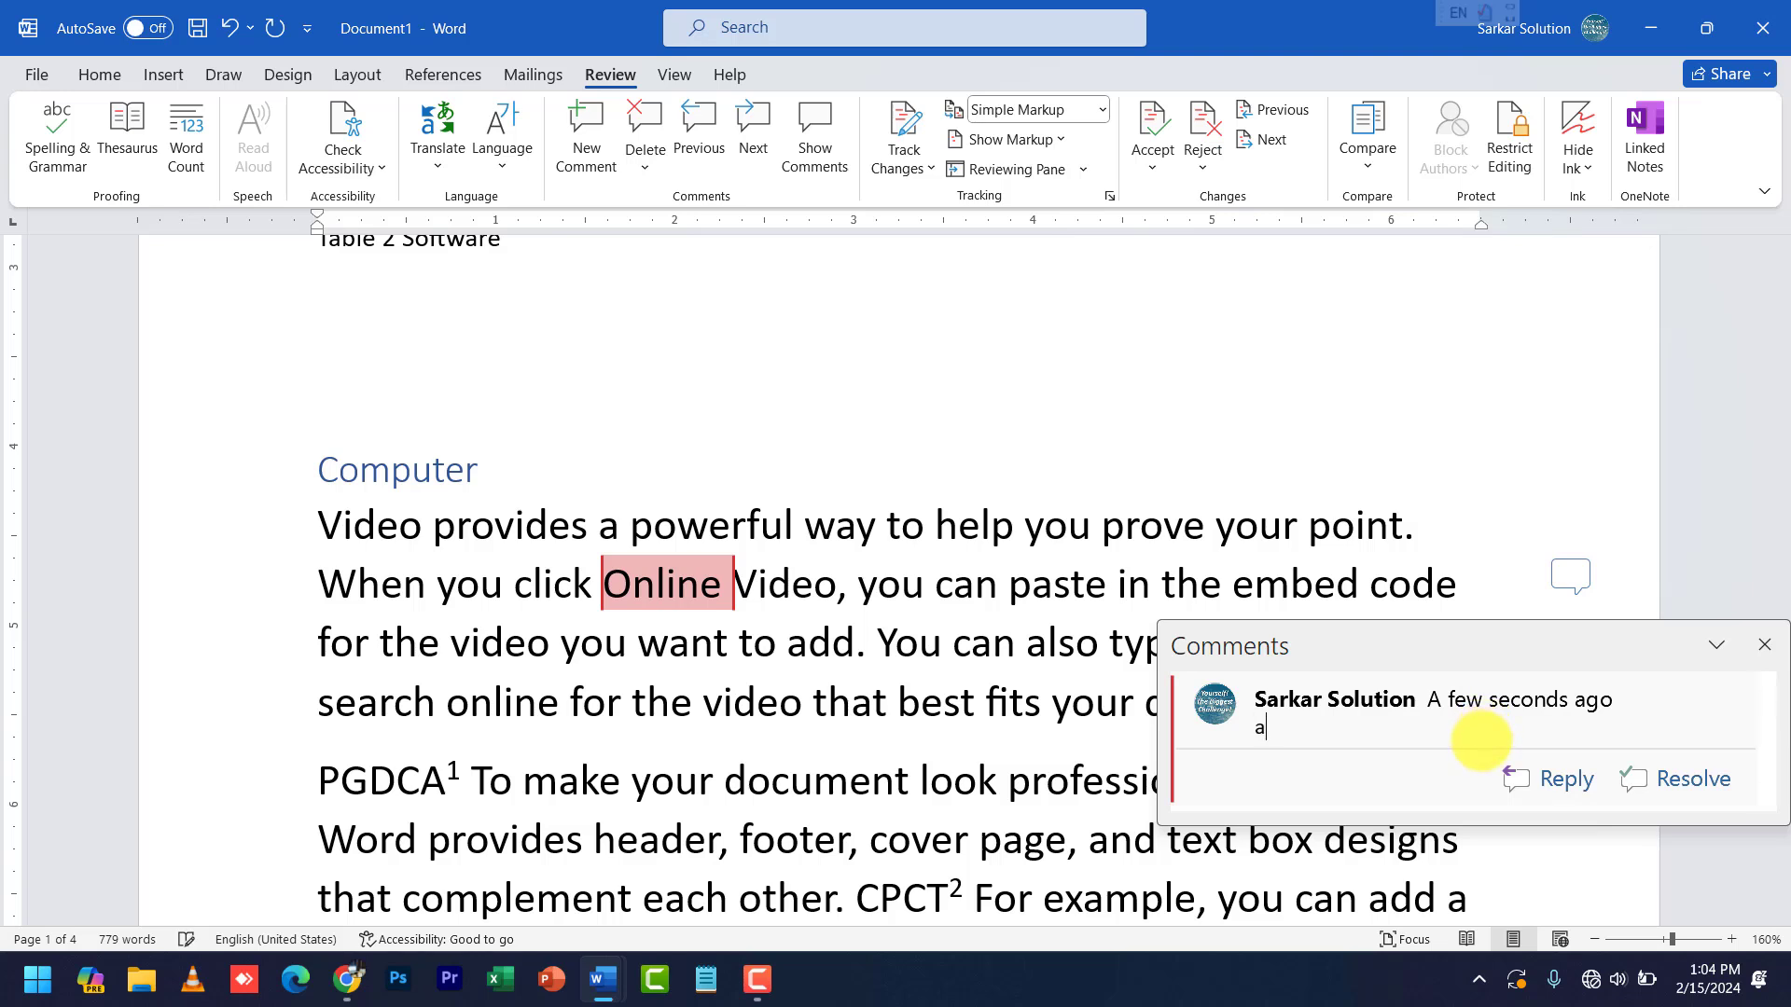
pyautogui.click(1765, 644)
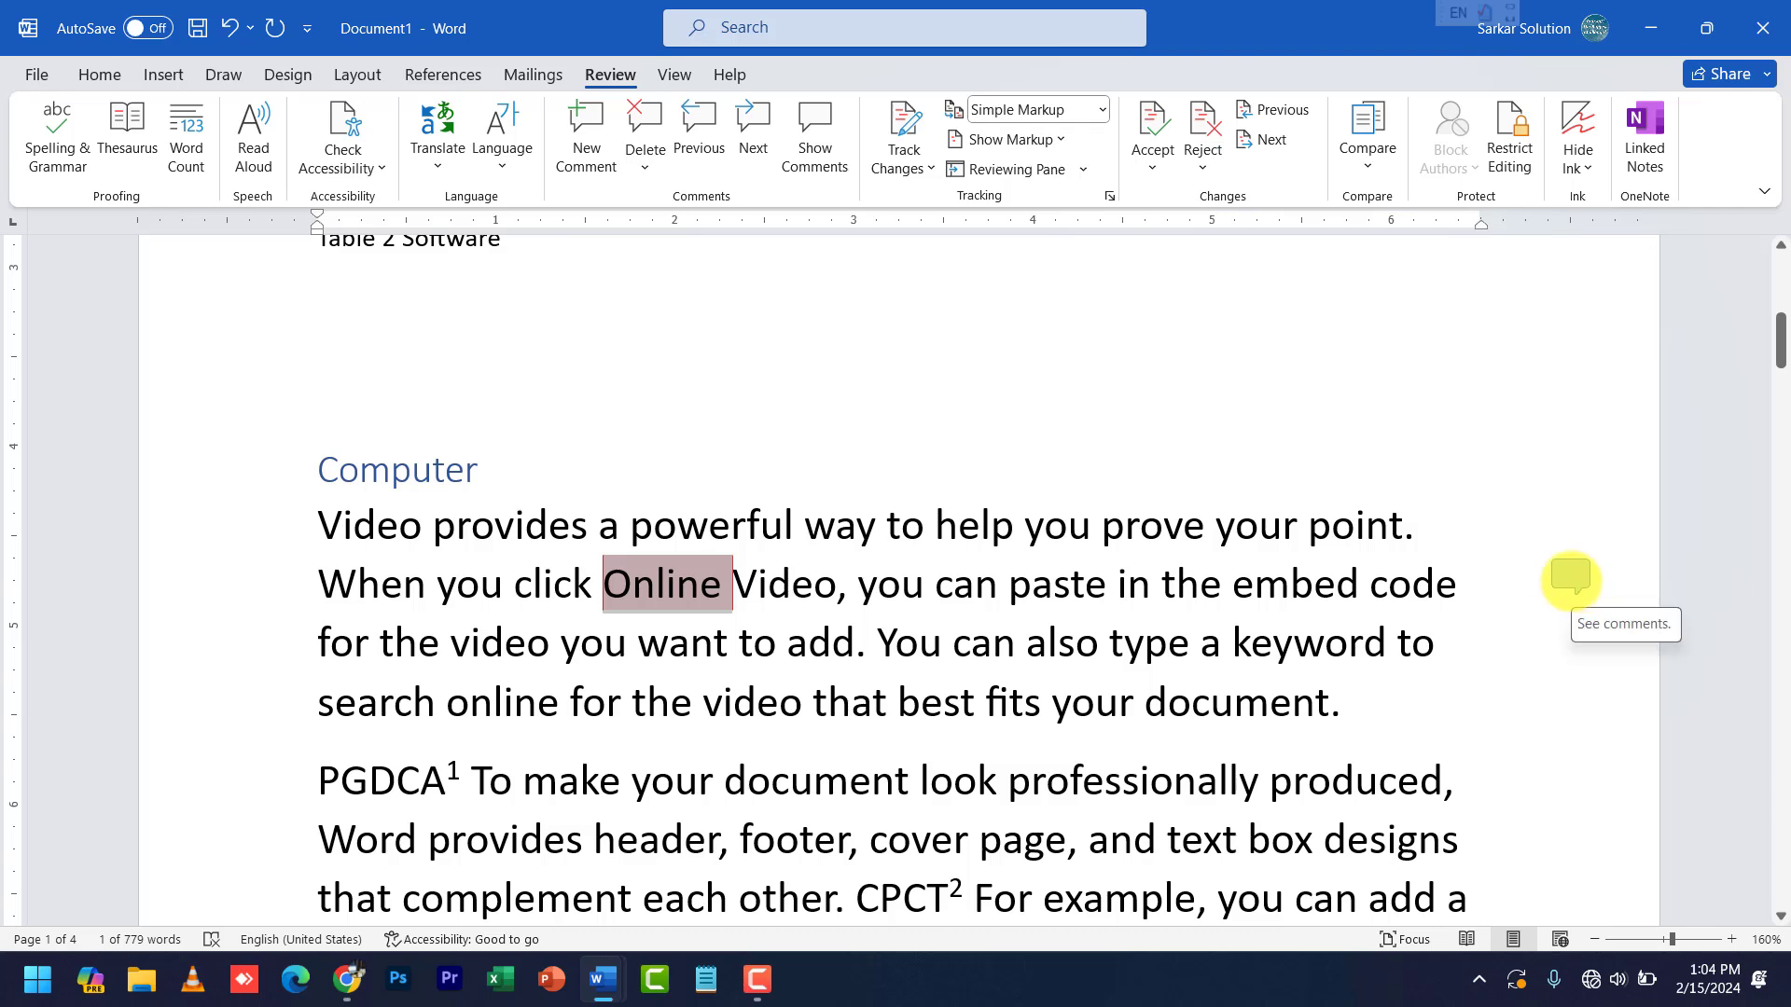
# - Reopen and close the 'abc' comment from its margin balloon twice
pyautogui.click(1570, 575)
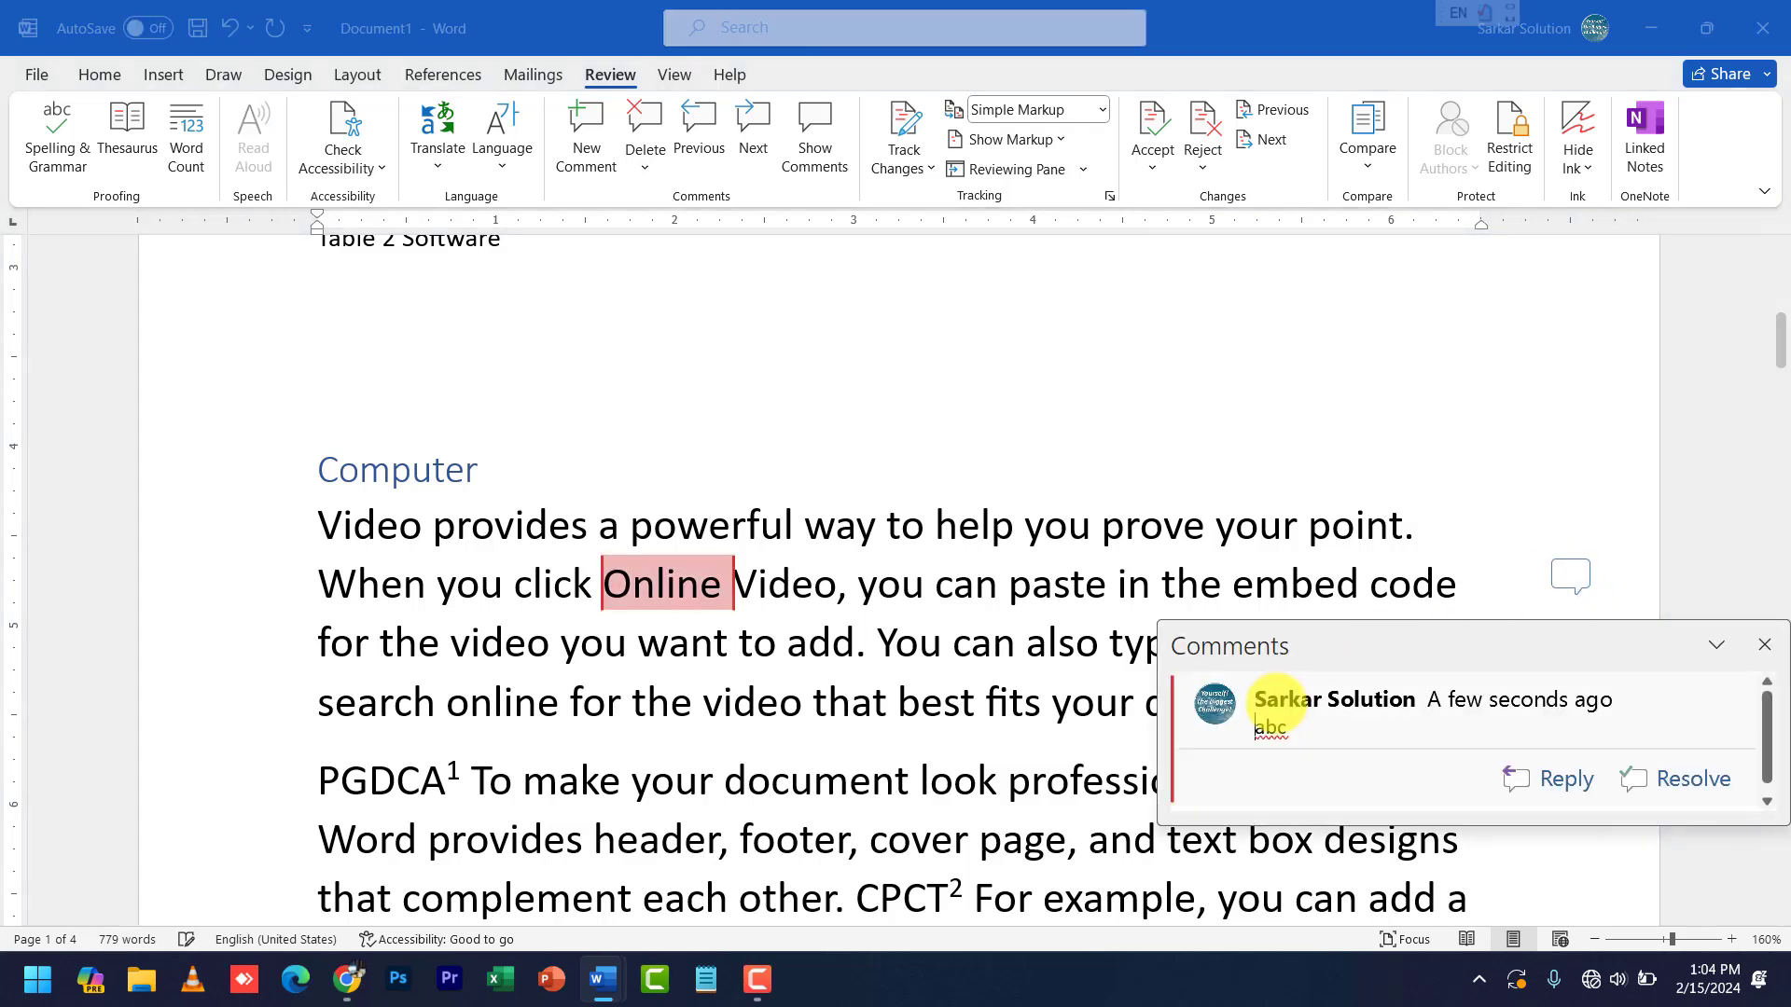
pyautogui.click(1765, 646)
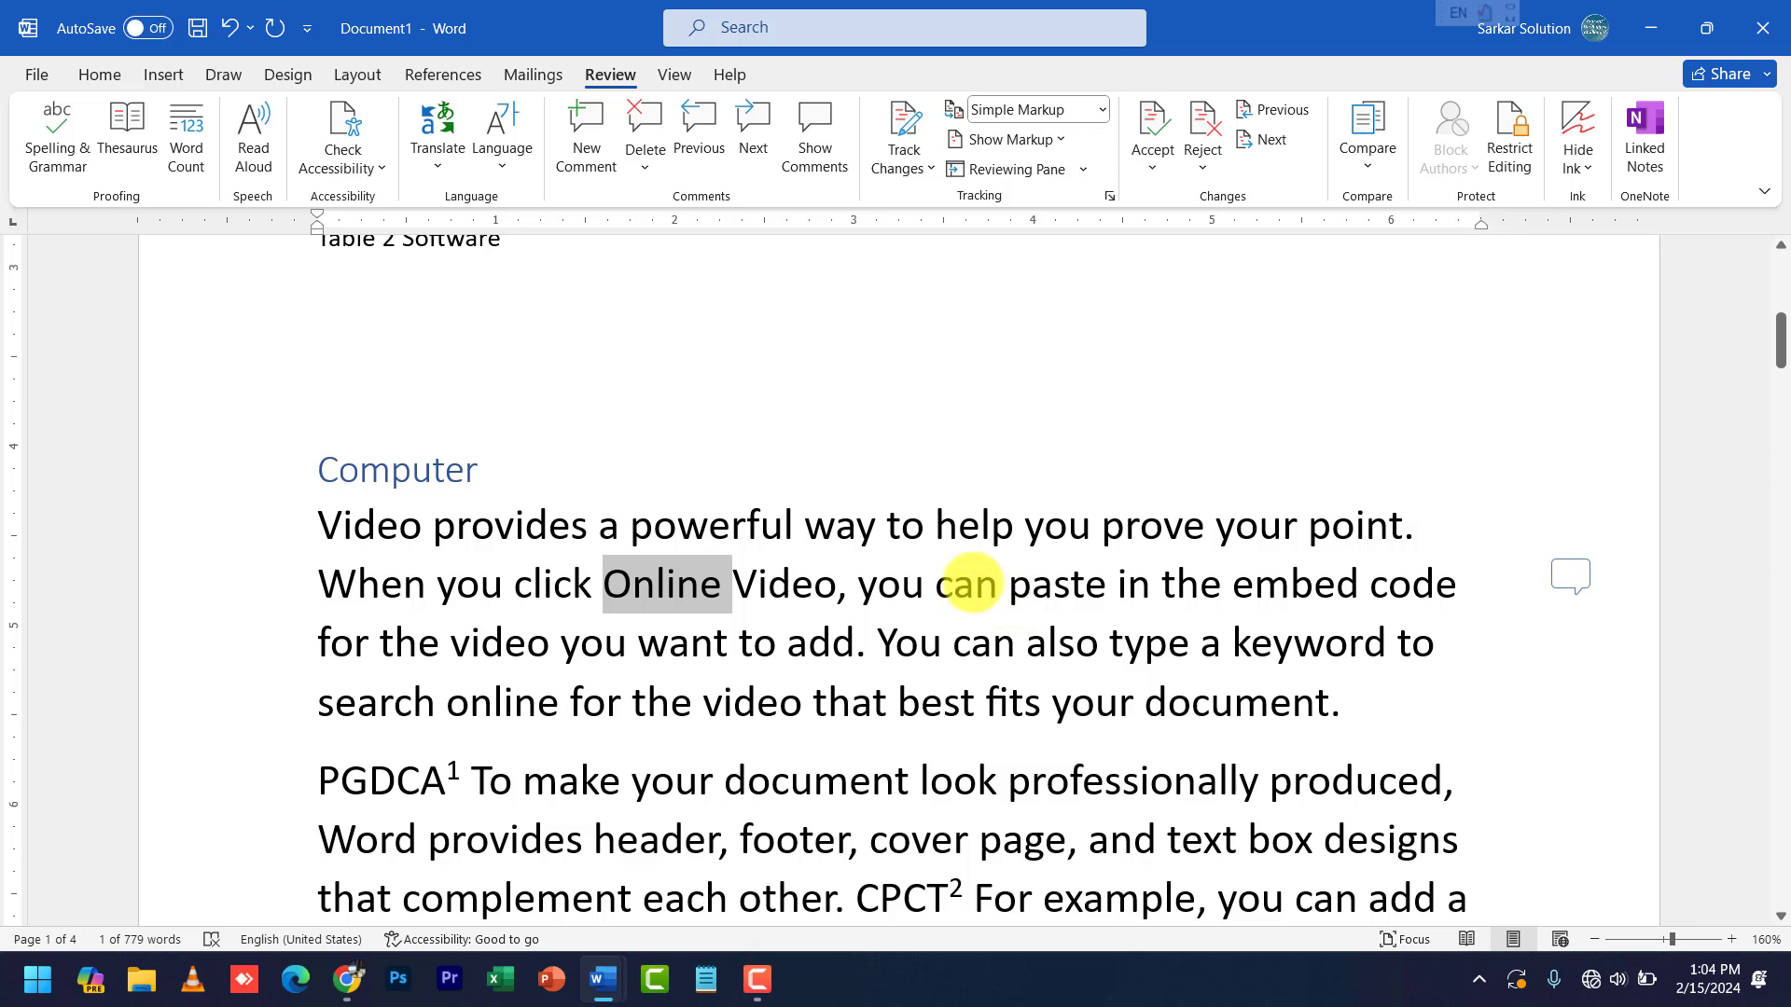
pyautogui.click(900, 646)
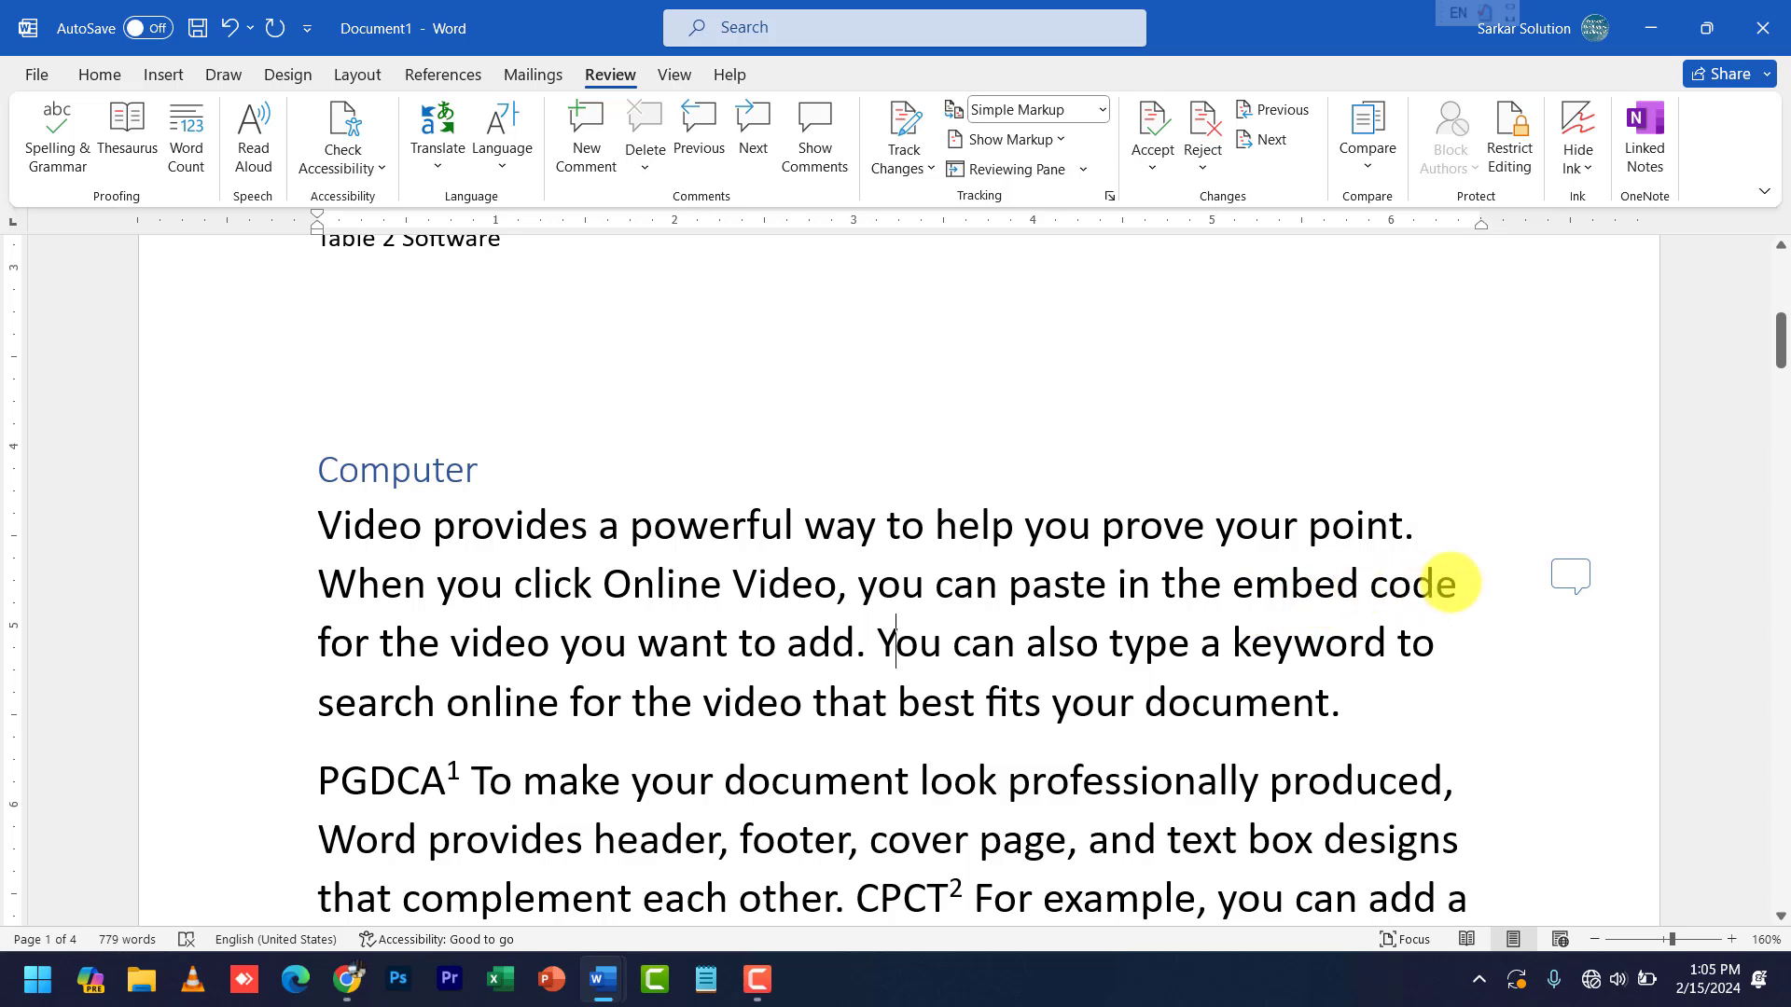
pyautogui.click(1567, 576)
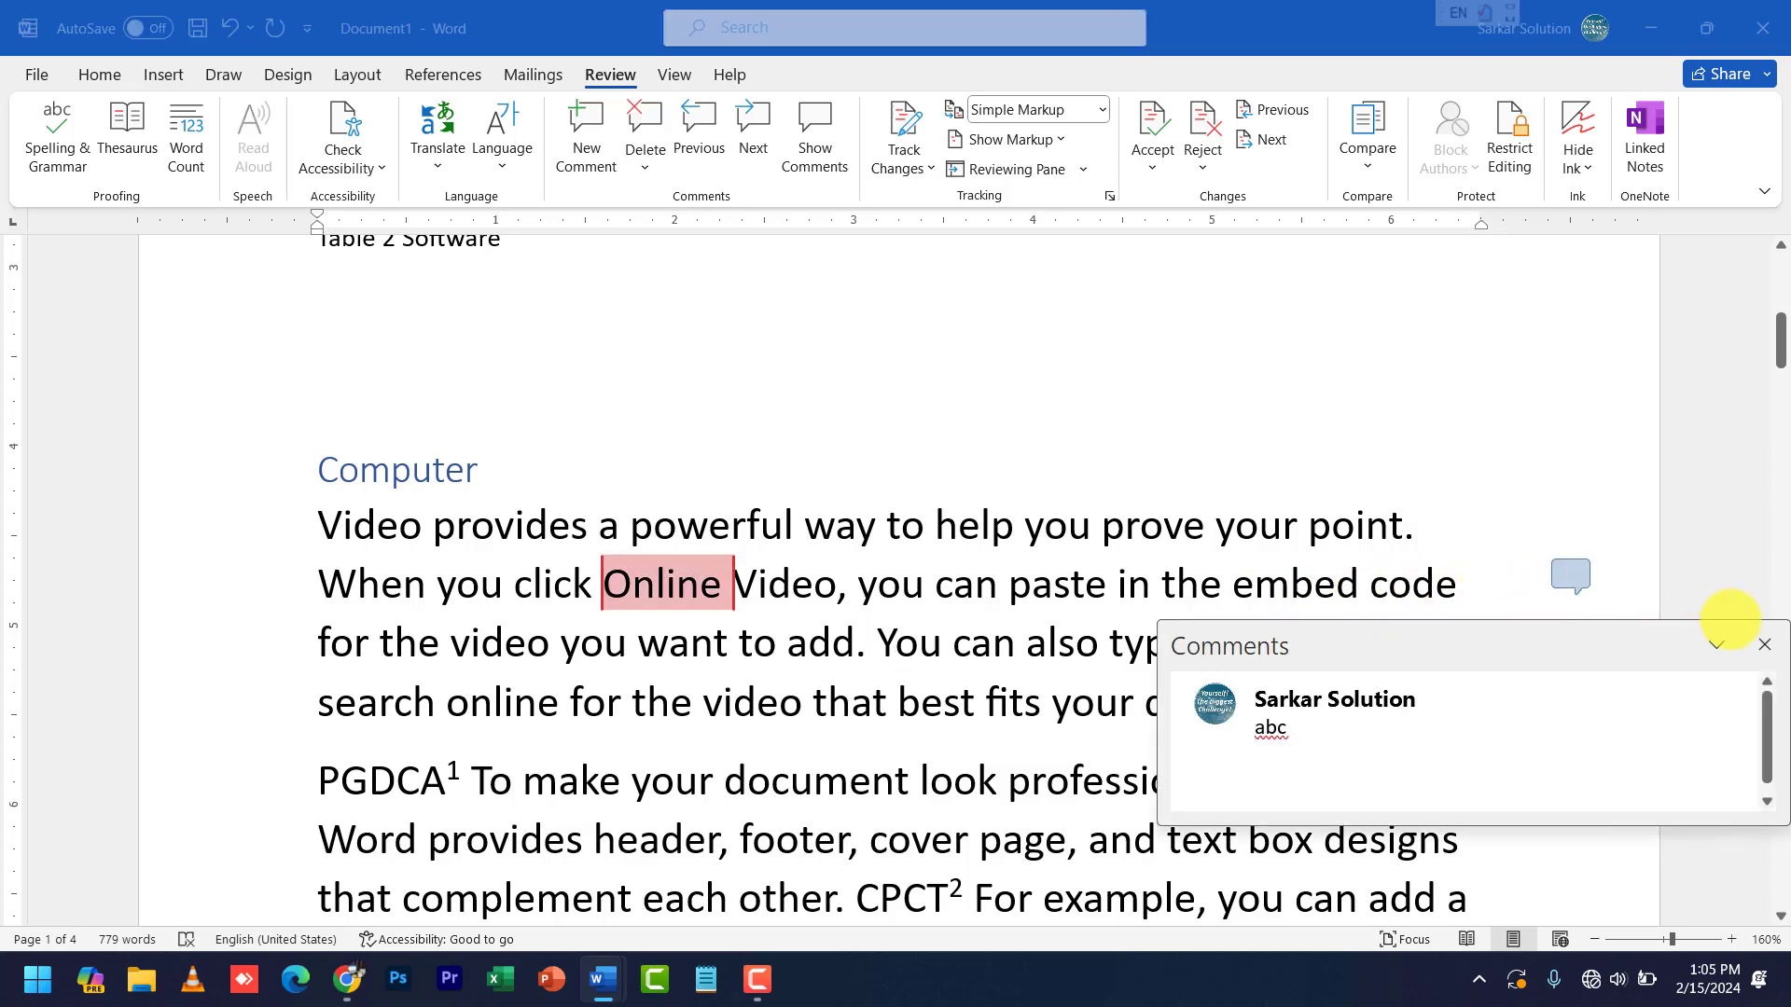
pyautogui.click(1764, 645)
pyautogui.click(1120, 575)
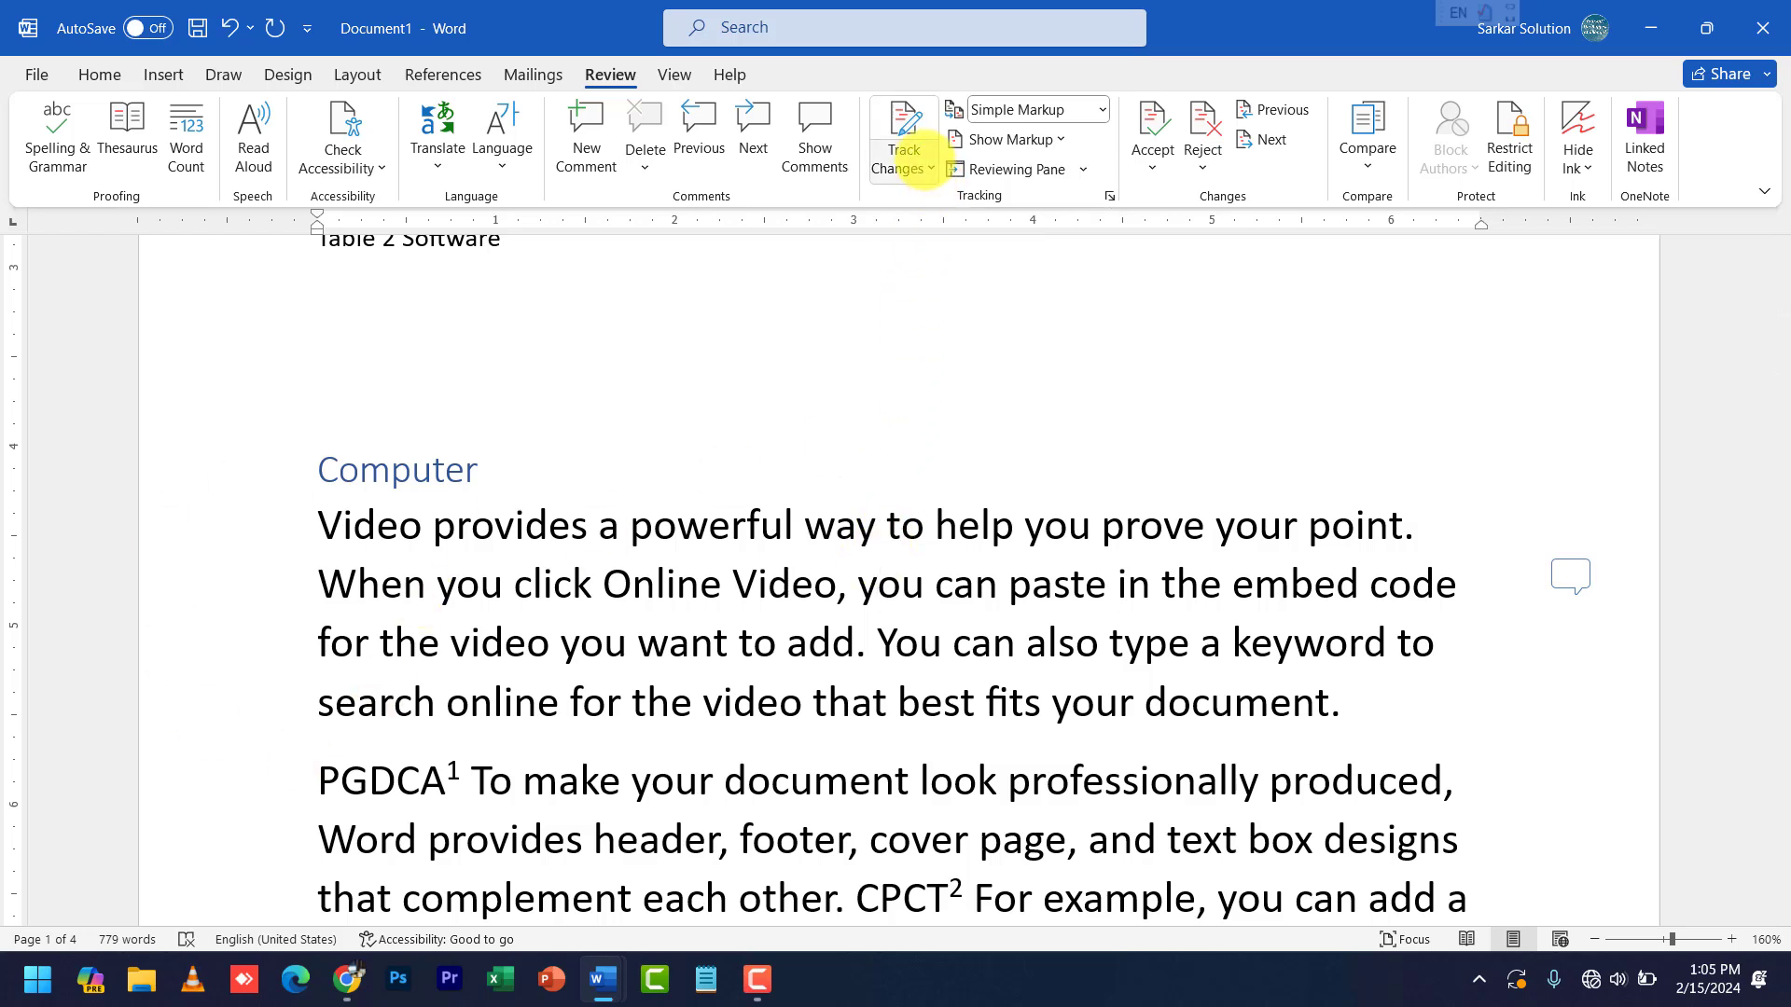
# - Turn on Track Changes
pyautogui.click(924, 162)
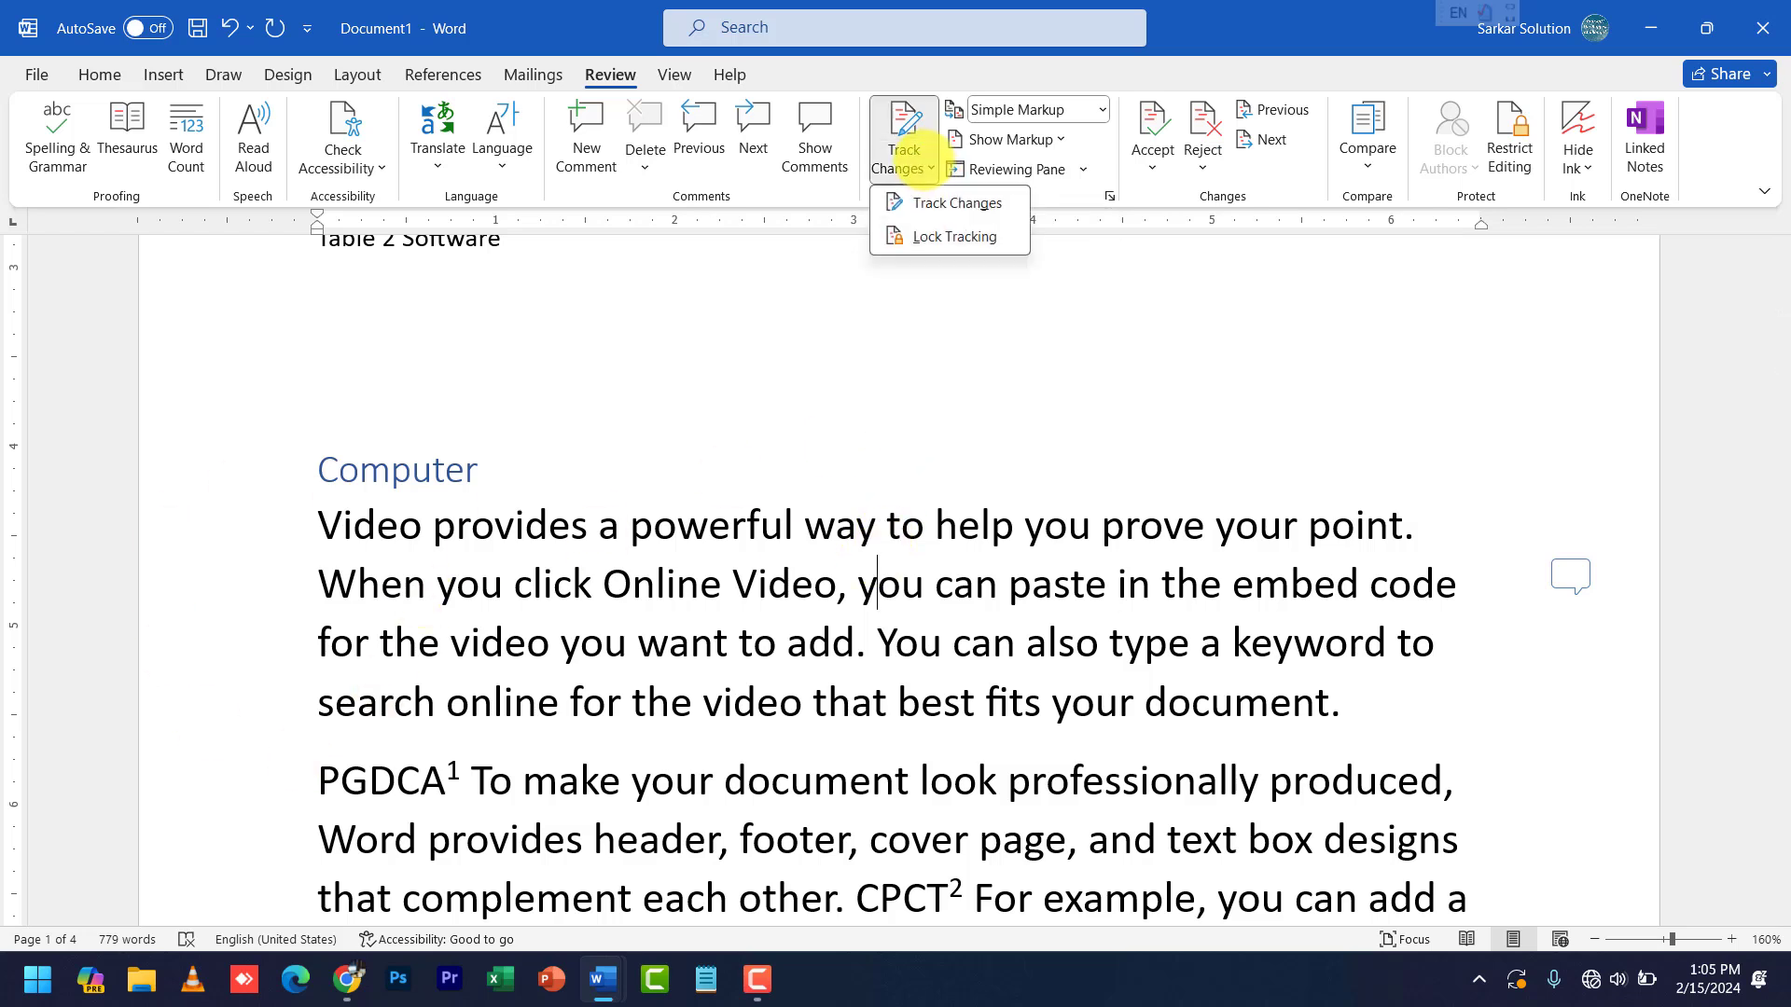
pyautogui.click(925, 194)
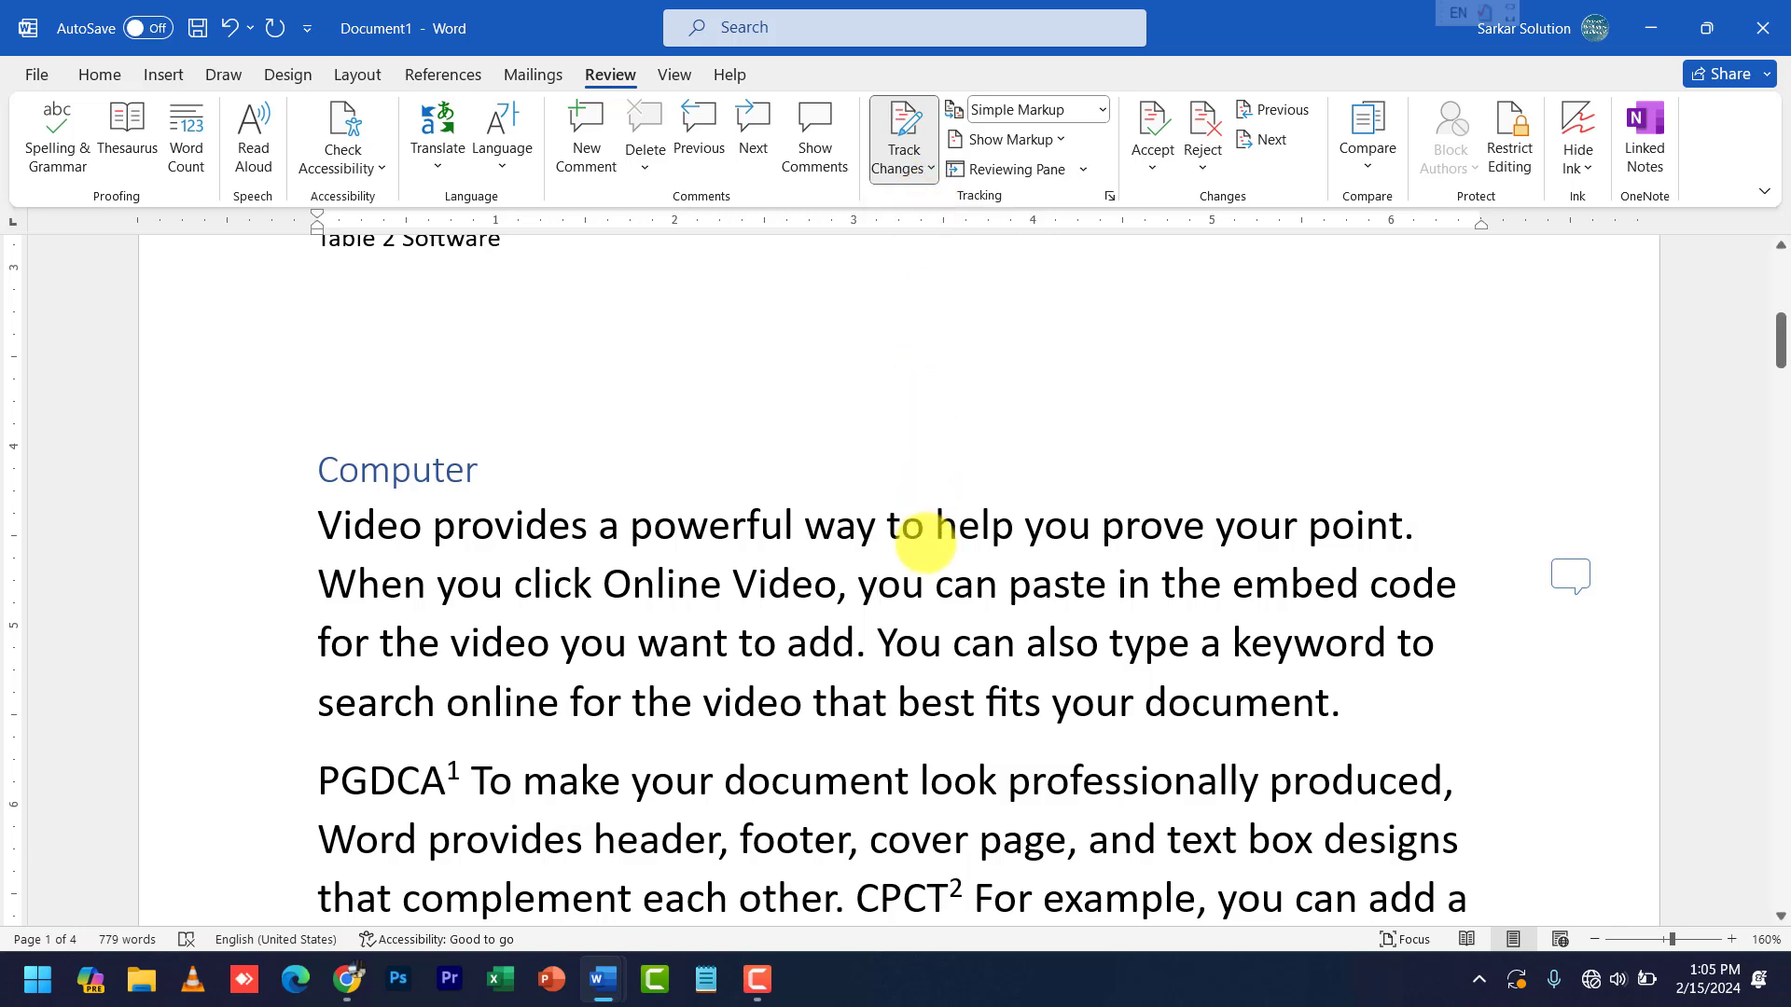
pyautogui.scroll(-3, 914, 555)
# - Replace 'document' with 'File' in the PGDCA paragraph and show the Reviewing Pane
pyautogui.doubleClick(763, 419)
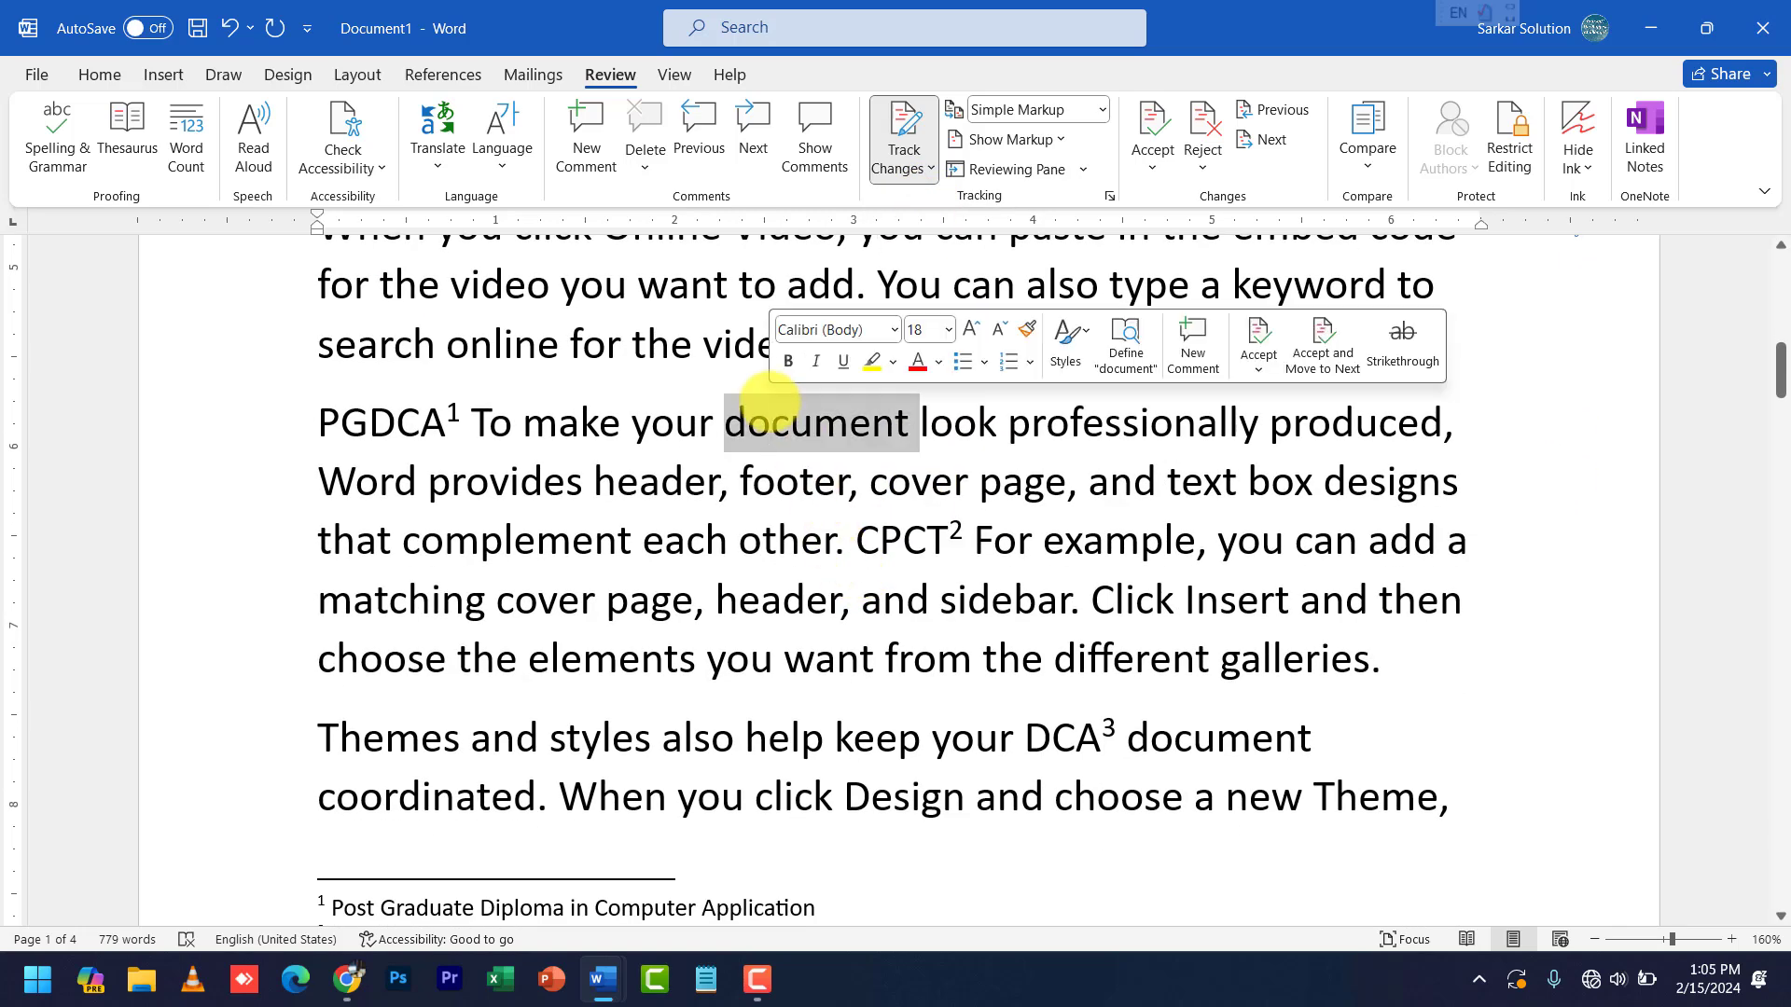
pyautogui.write('F')
pyautogui.press('Left')
pyautogui.write('ile')
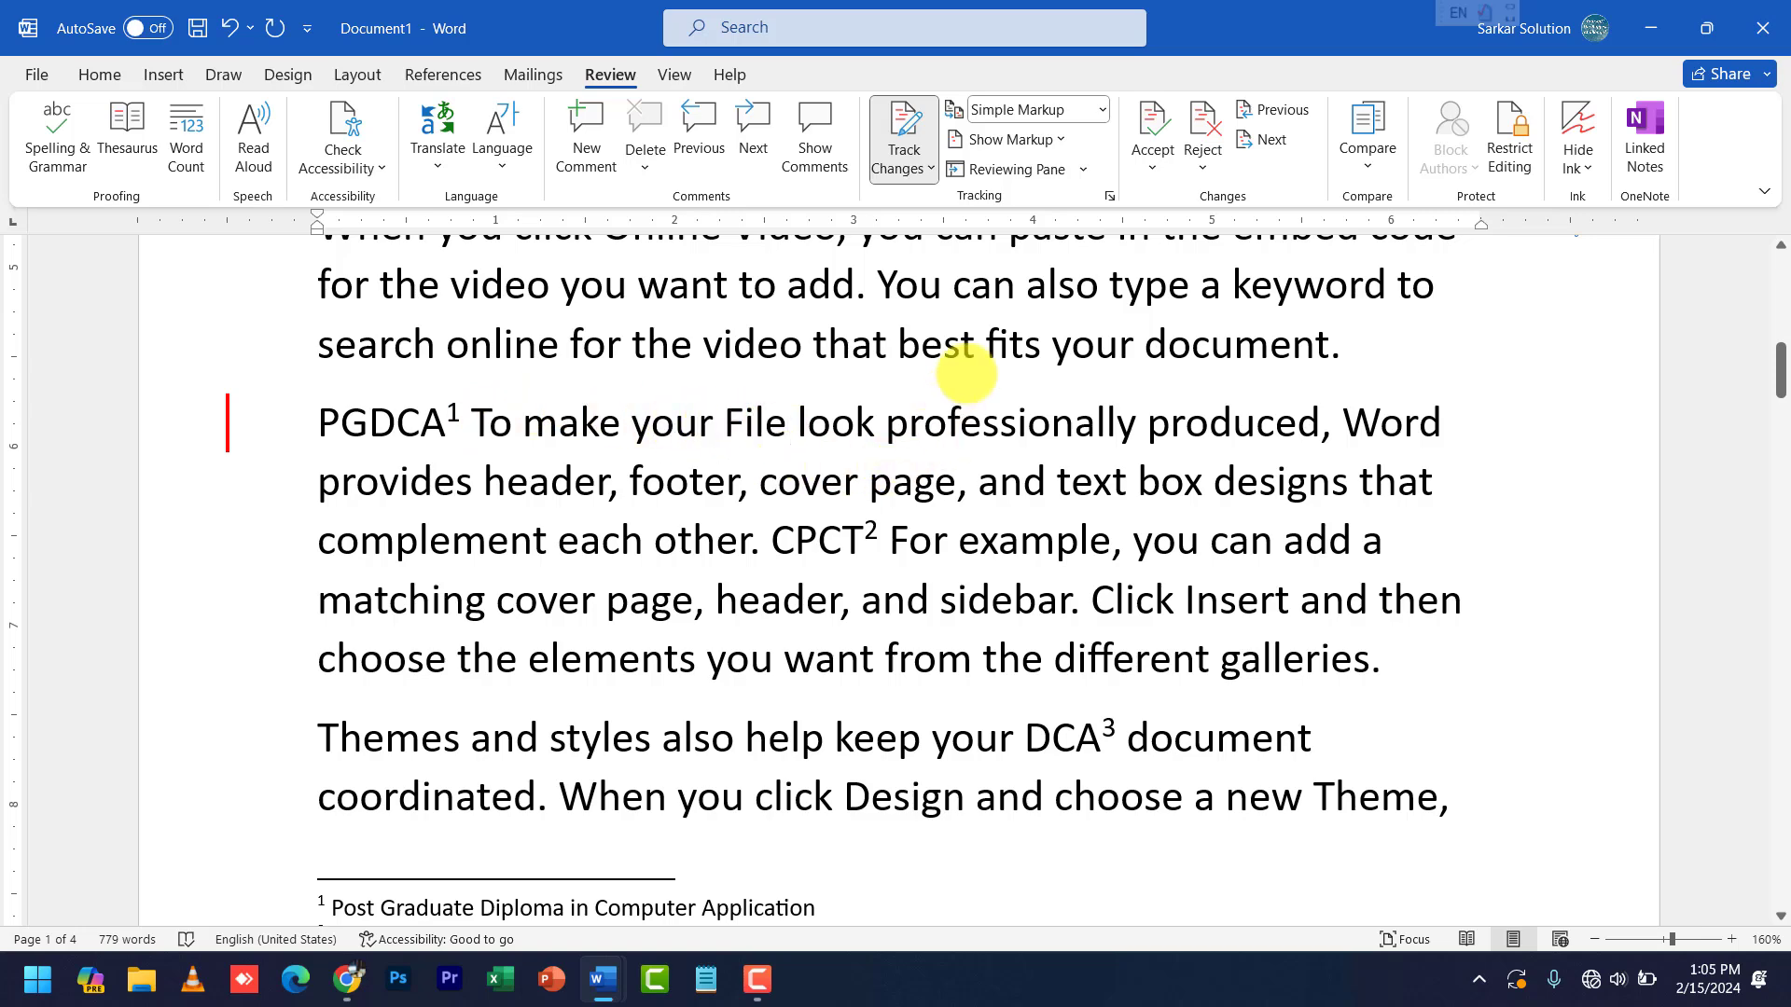
pyautogui.click(1015, 168)
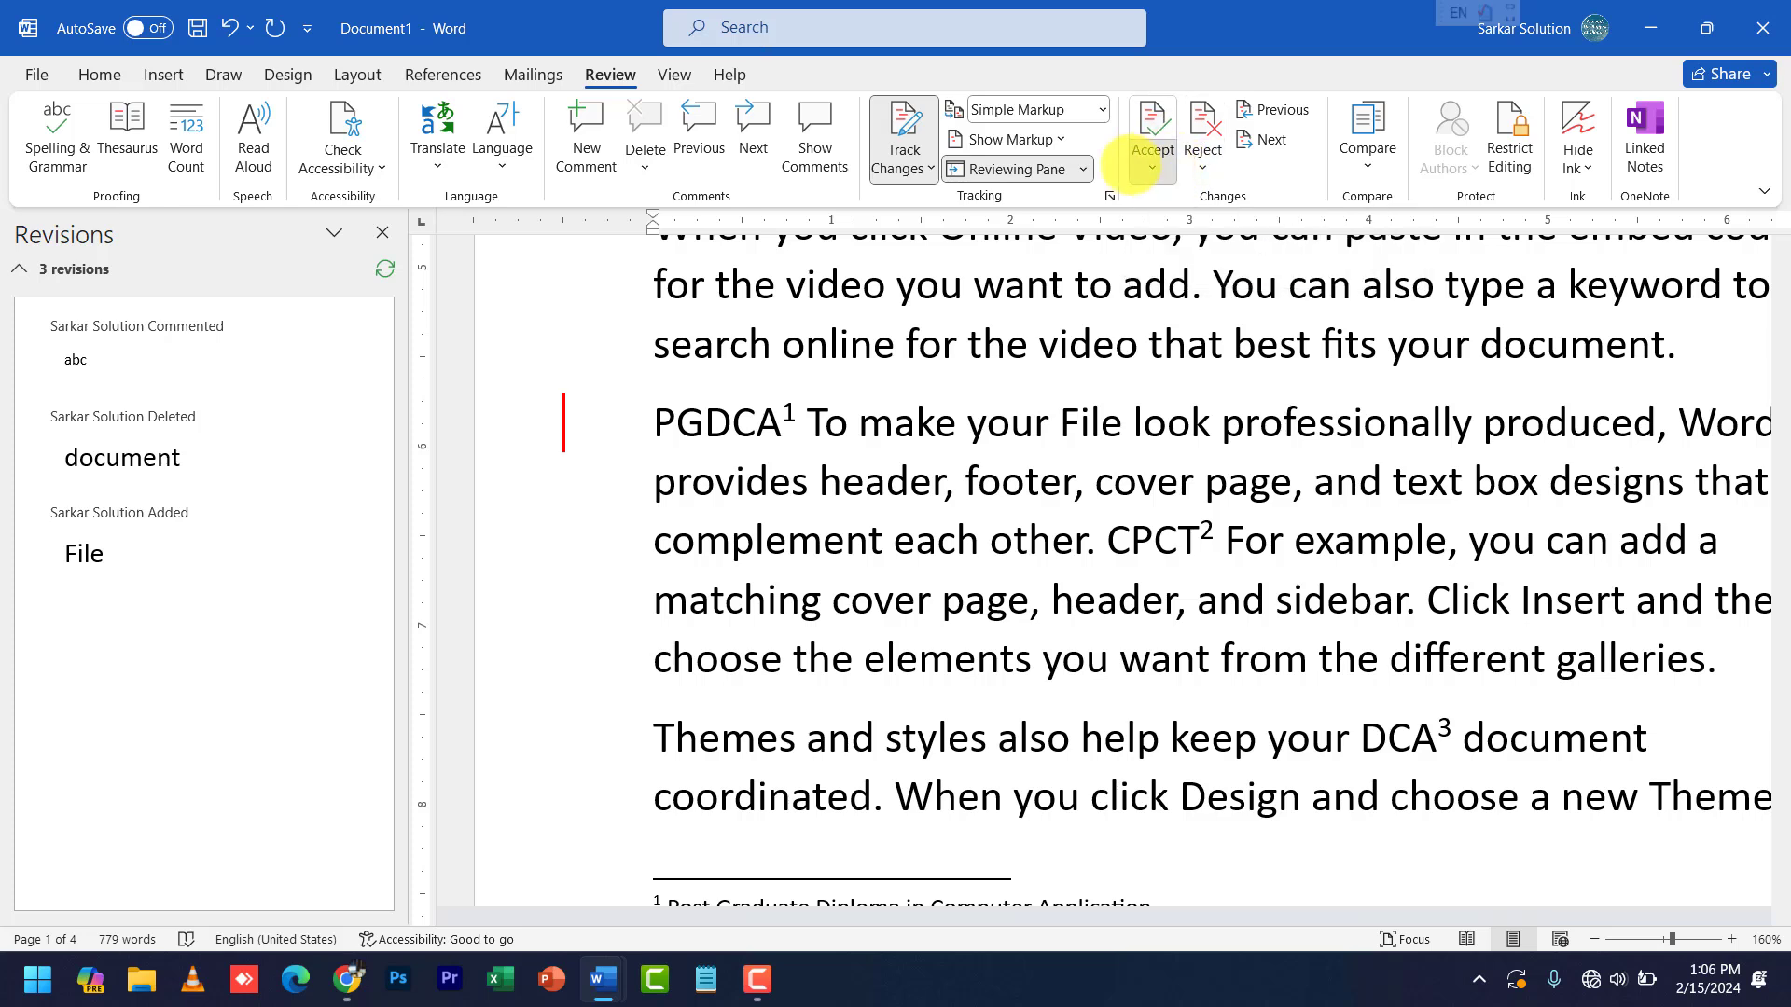
# - Accept the 'File' insertion and 'document' deletion, then Accept All Changes
pyautogui.click(1153, 166)
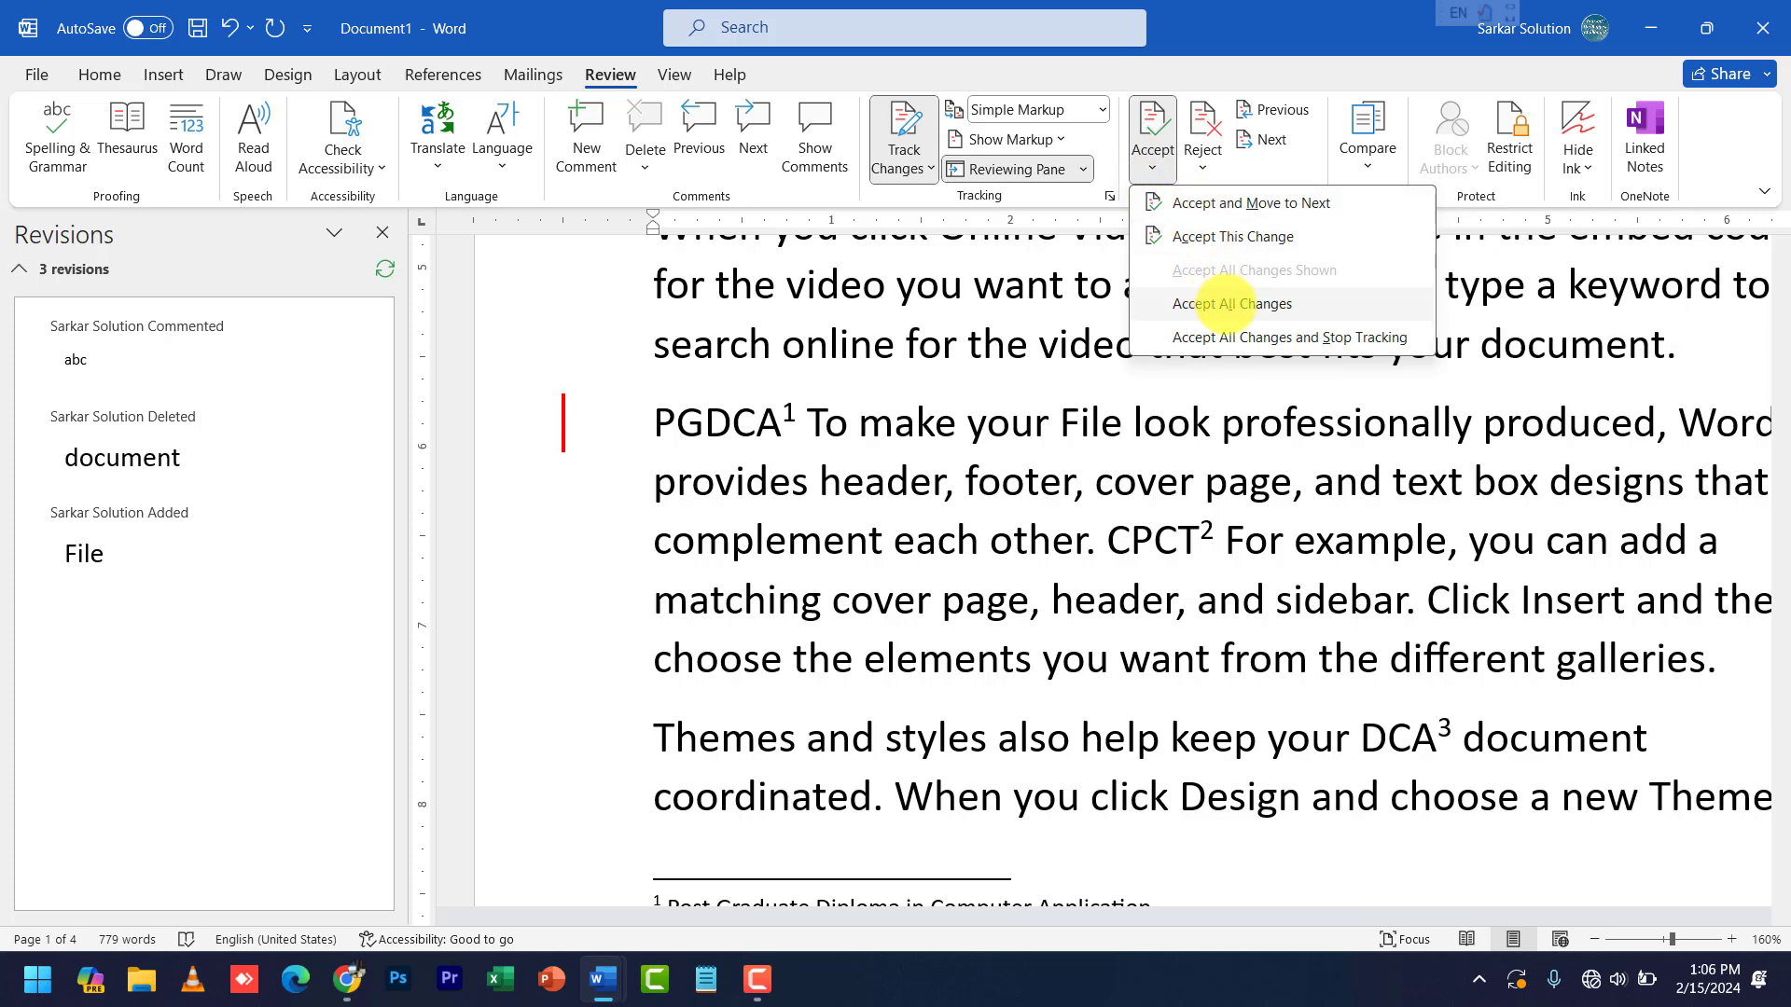
pyautogui.click(1203, 163)
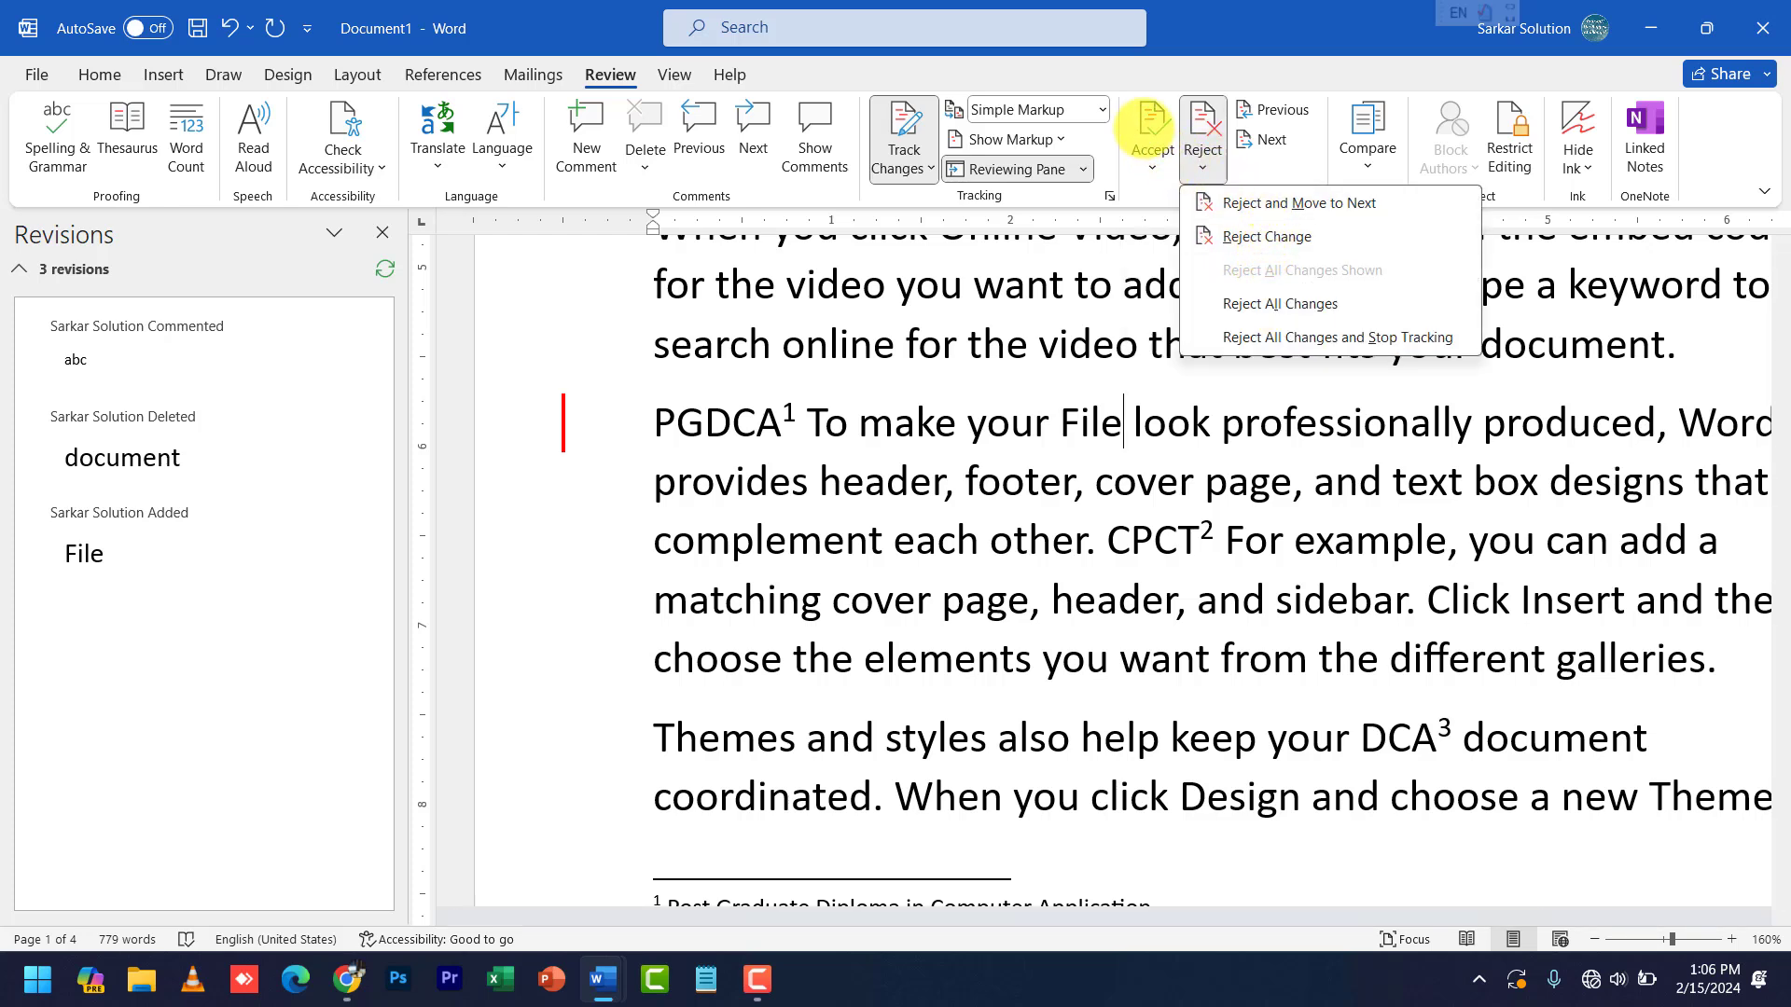
pyautogui.click(1152, 121)
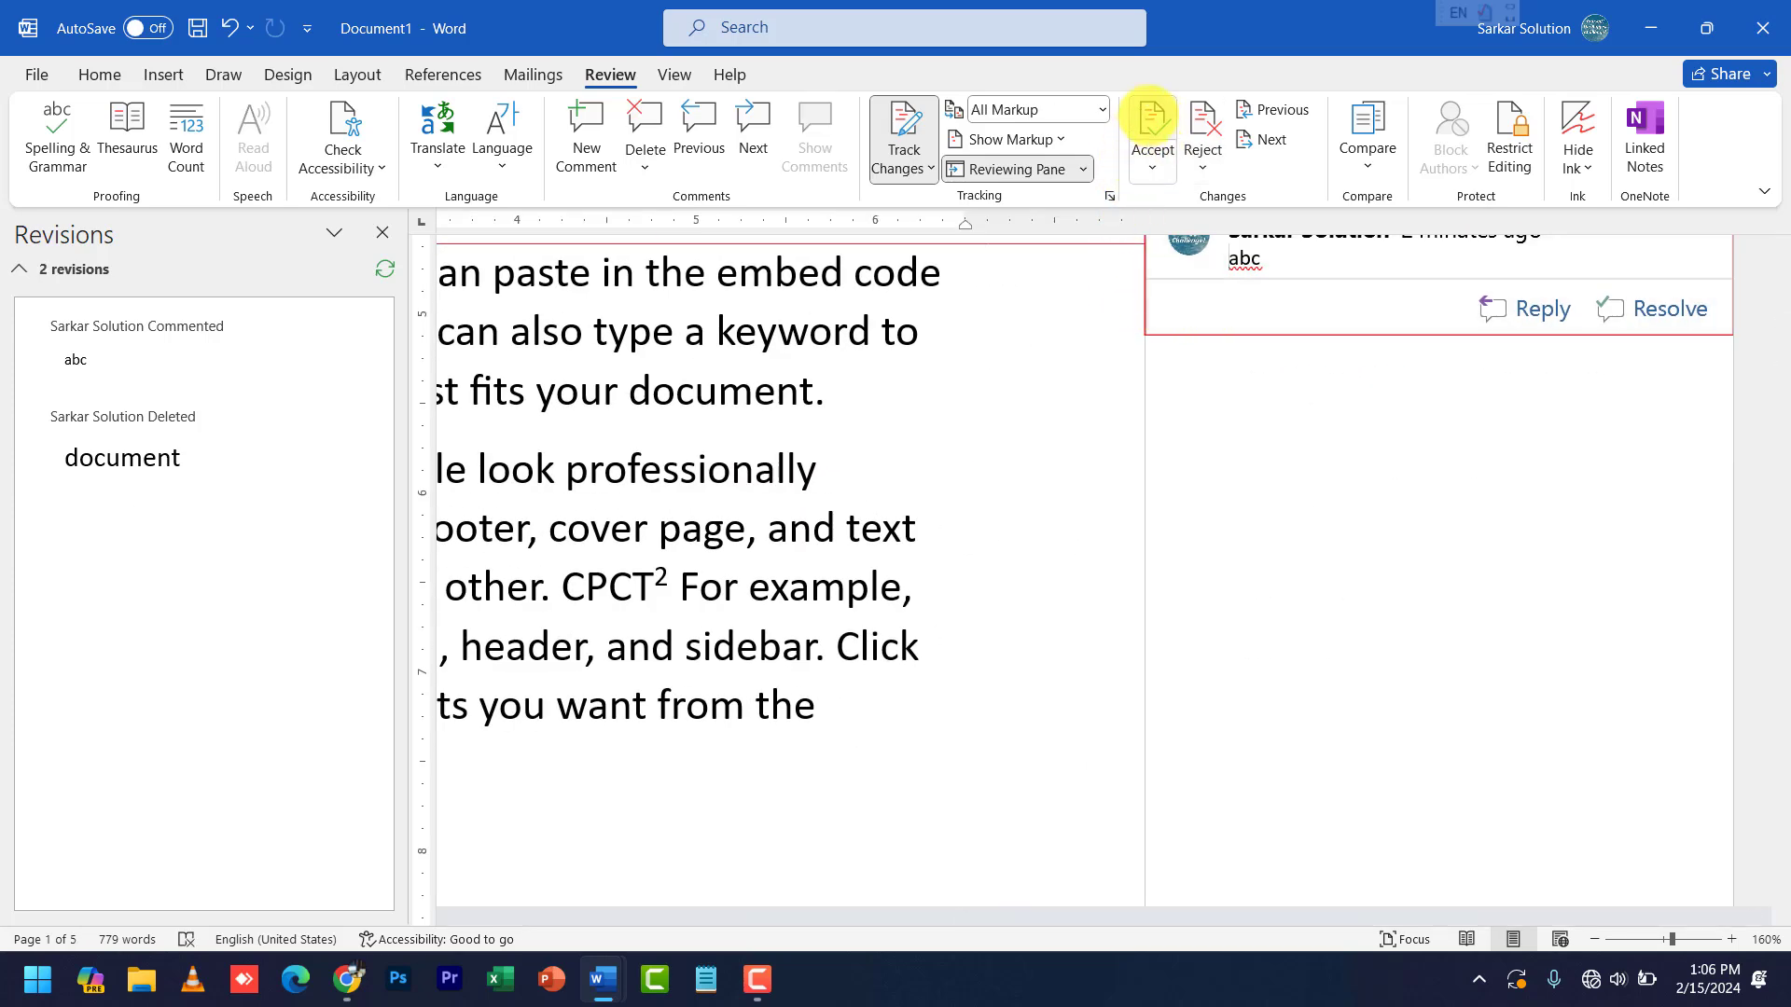
pyautogui.click(1149, 117)
pyautogui.click(1152, 116)
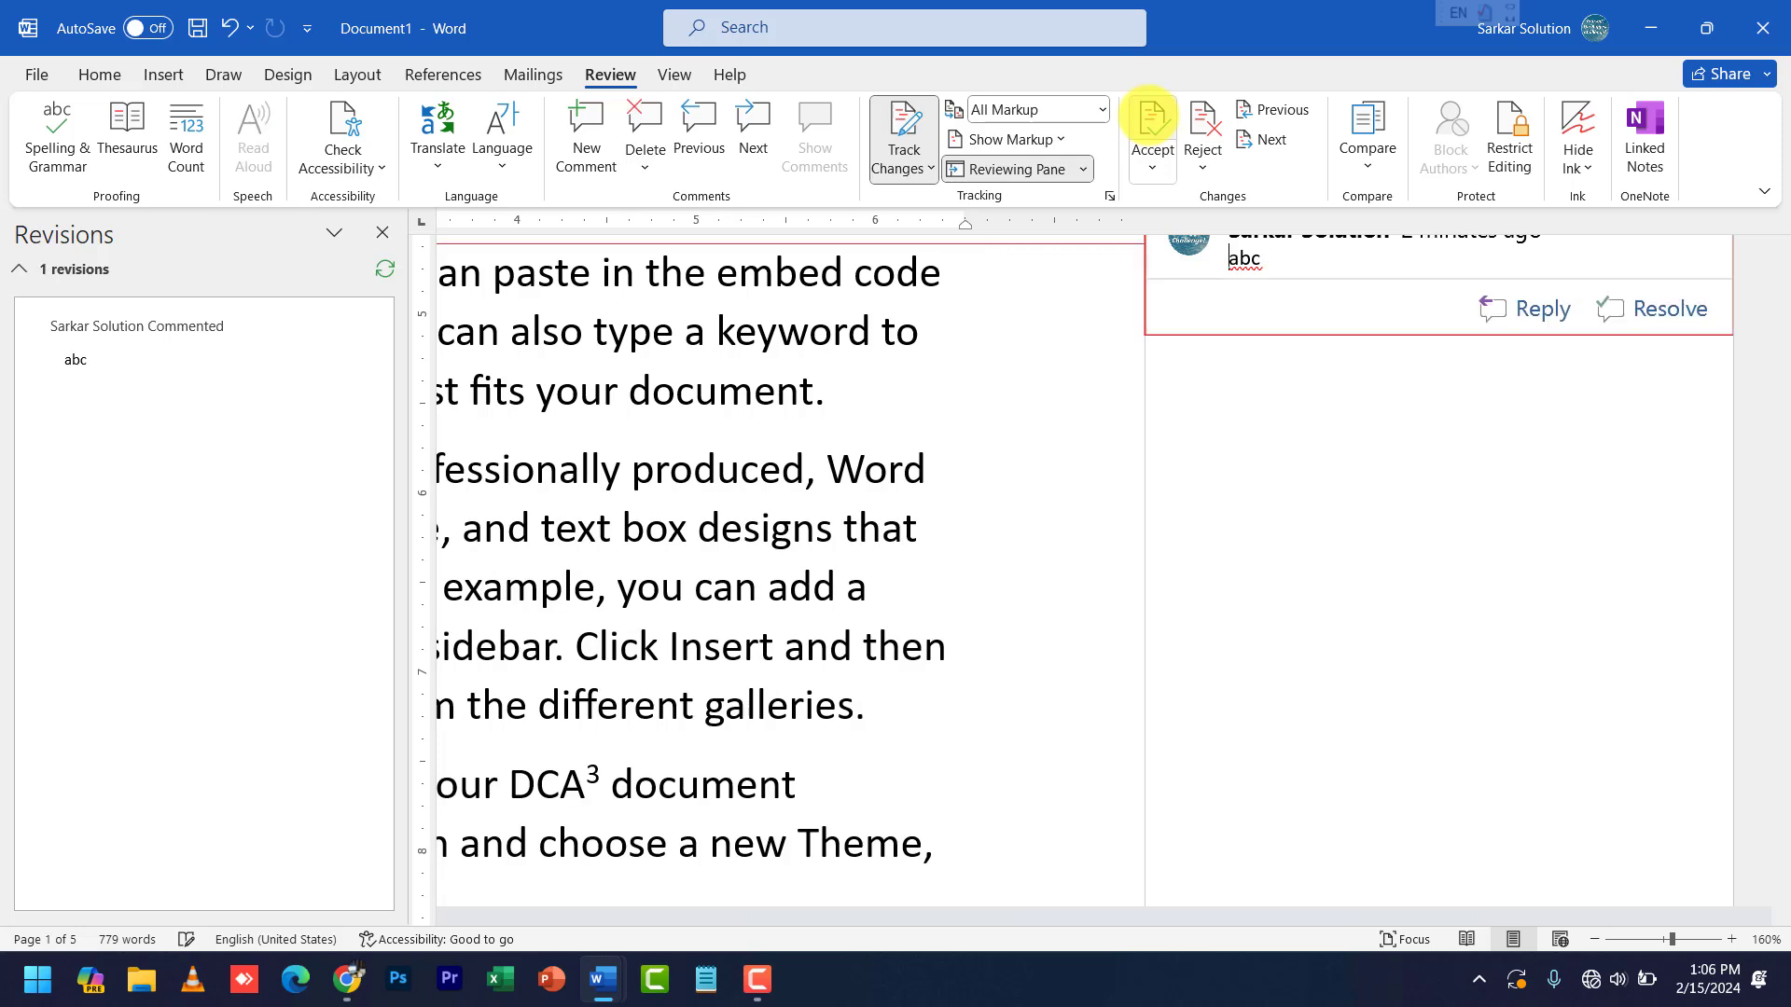
pyautogui.click(1153, 169)
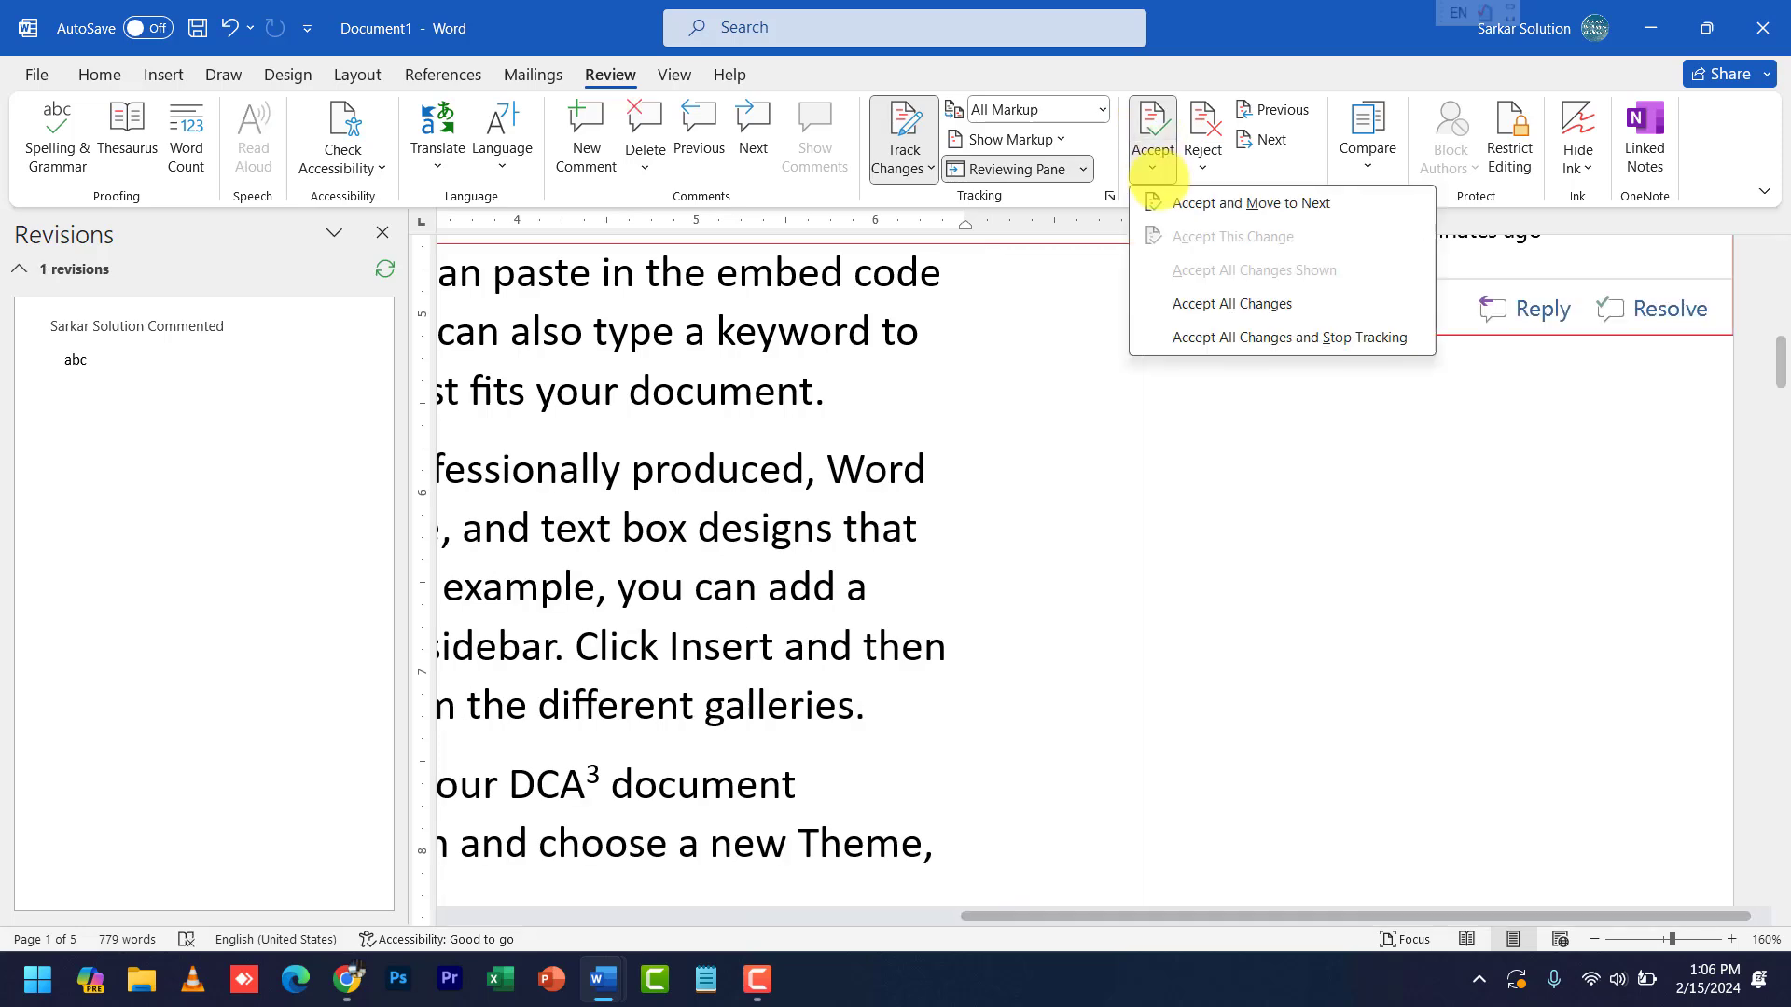
pyautogui.click(1184, 303)
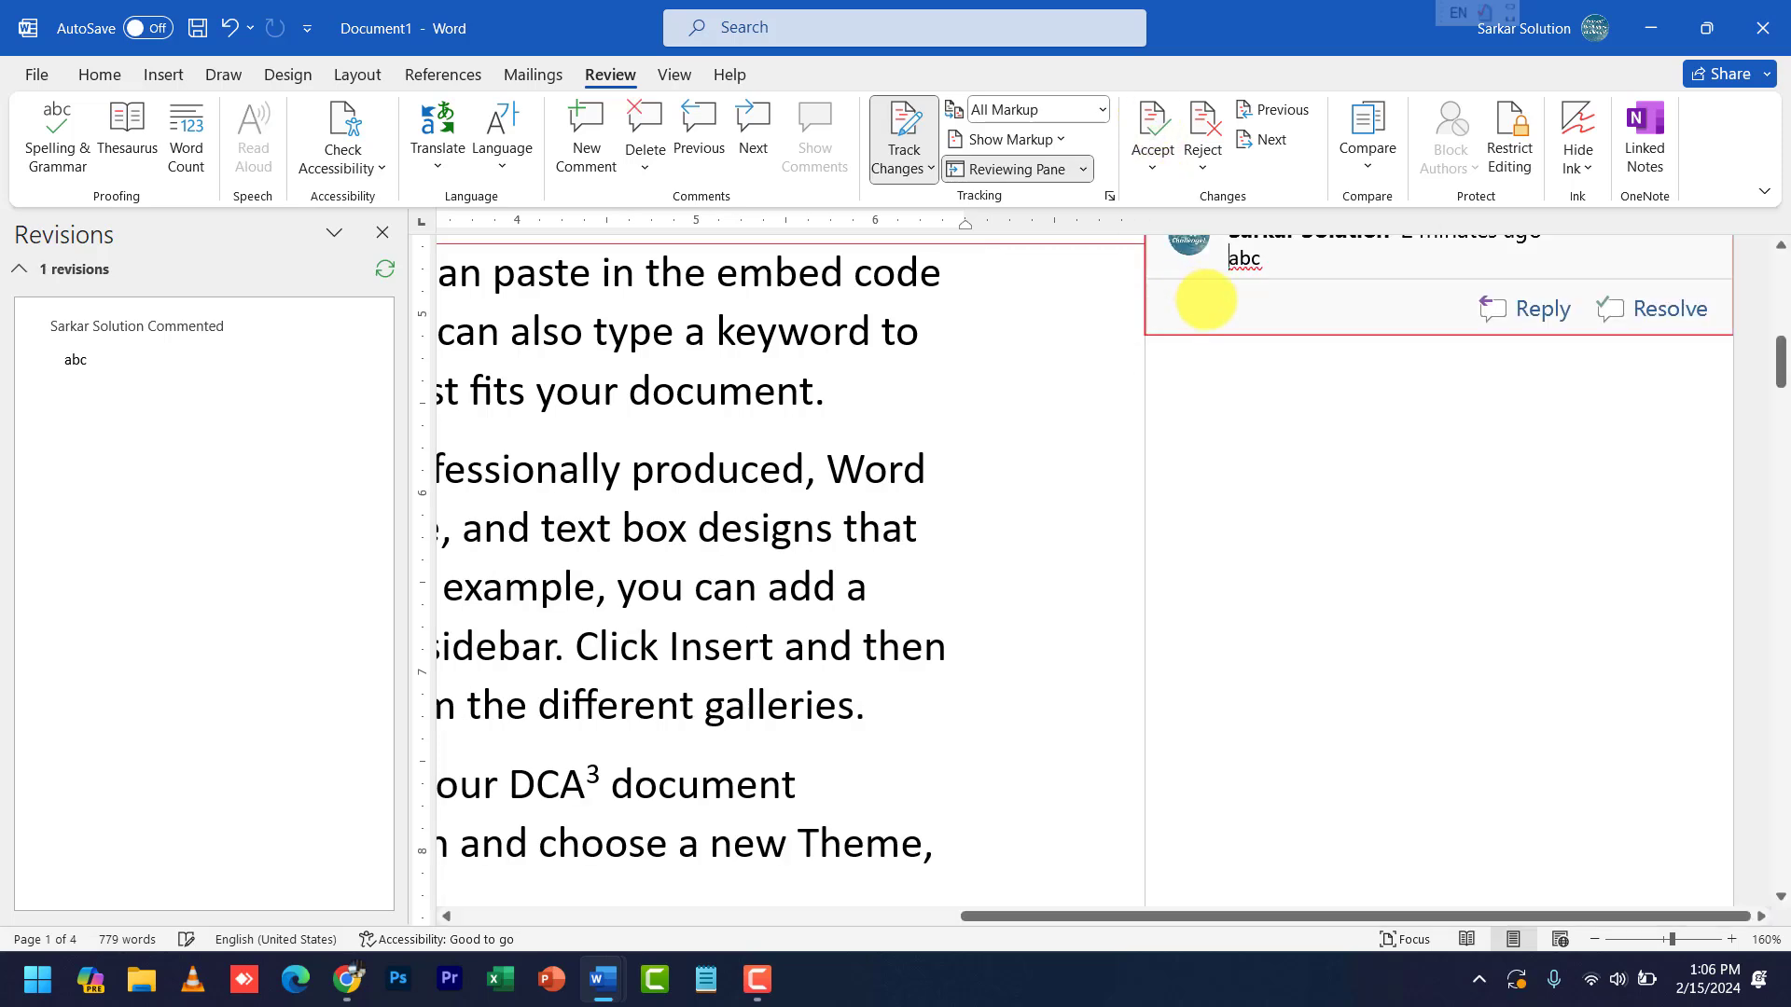
# - Close the Revisions pane and select the remaining 'abc' comment
pyautogui.scroll(-2, 1124, 491)
pyautogui.scroll(-2, 1124, 491)
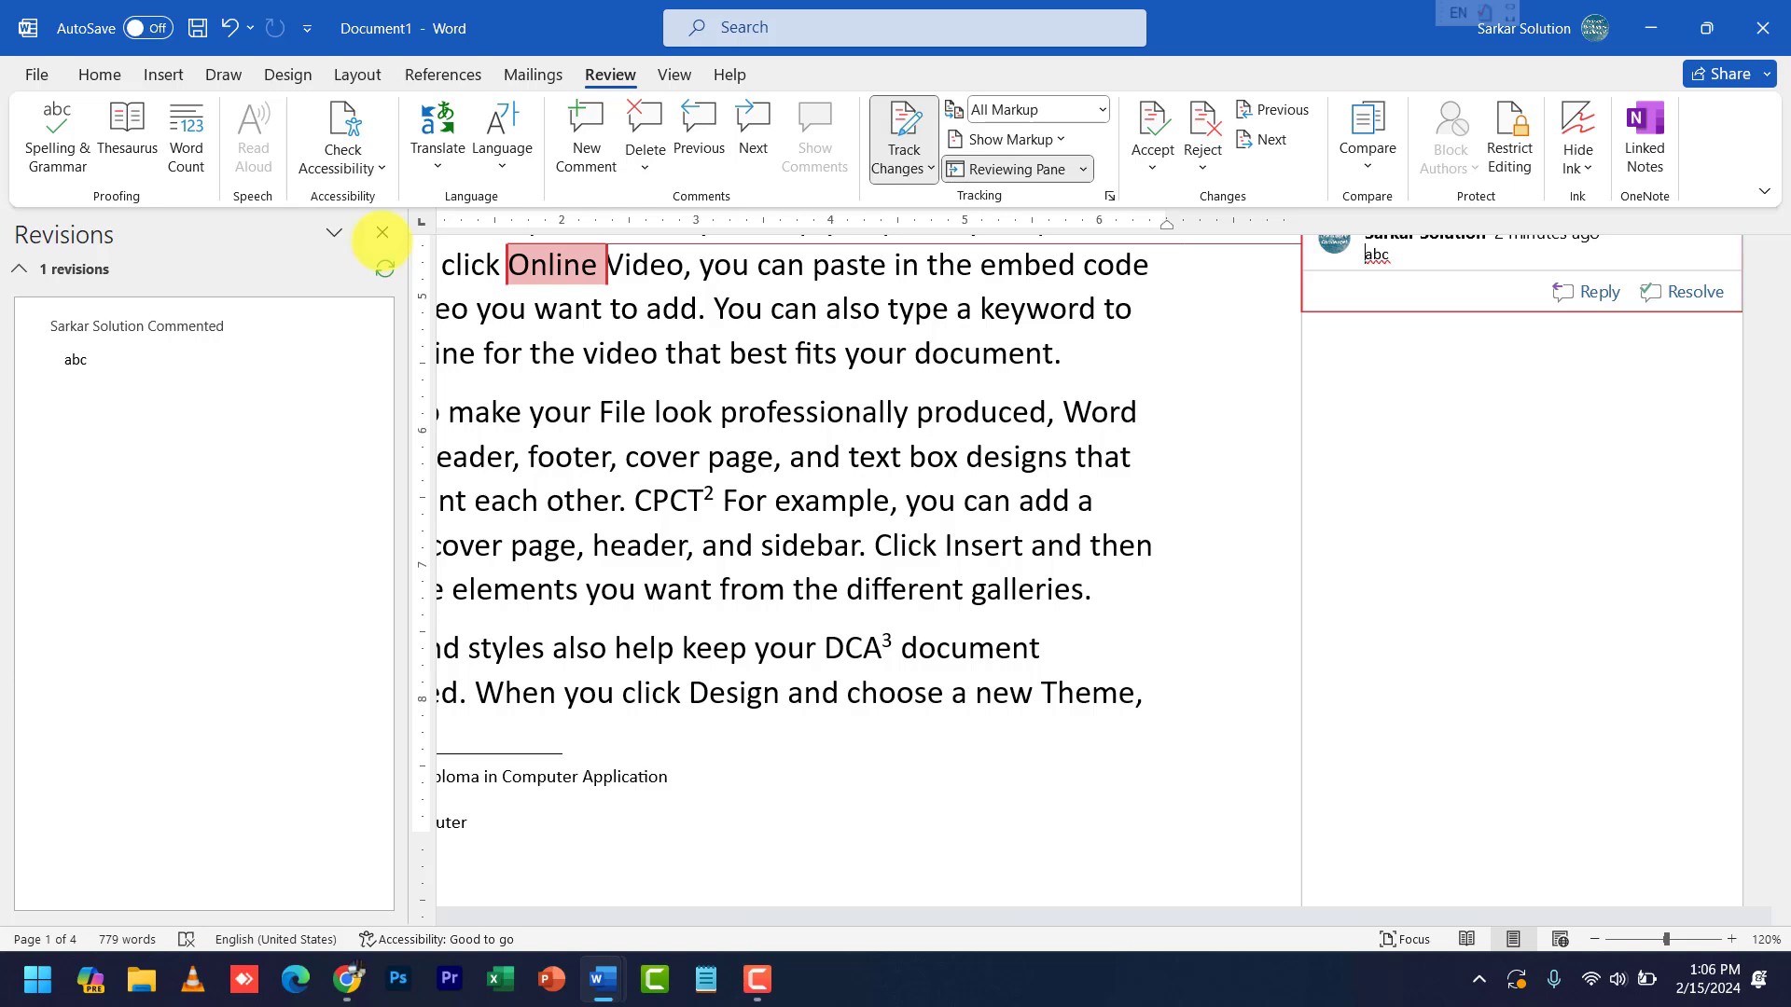
pyautogui.click(383, 233)
pyautogui.scroll(3, 688, 531)
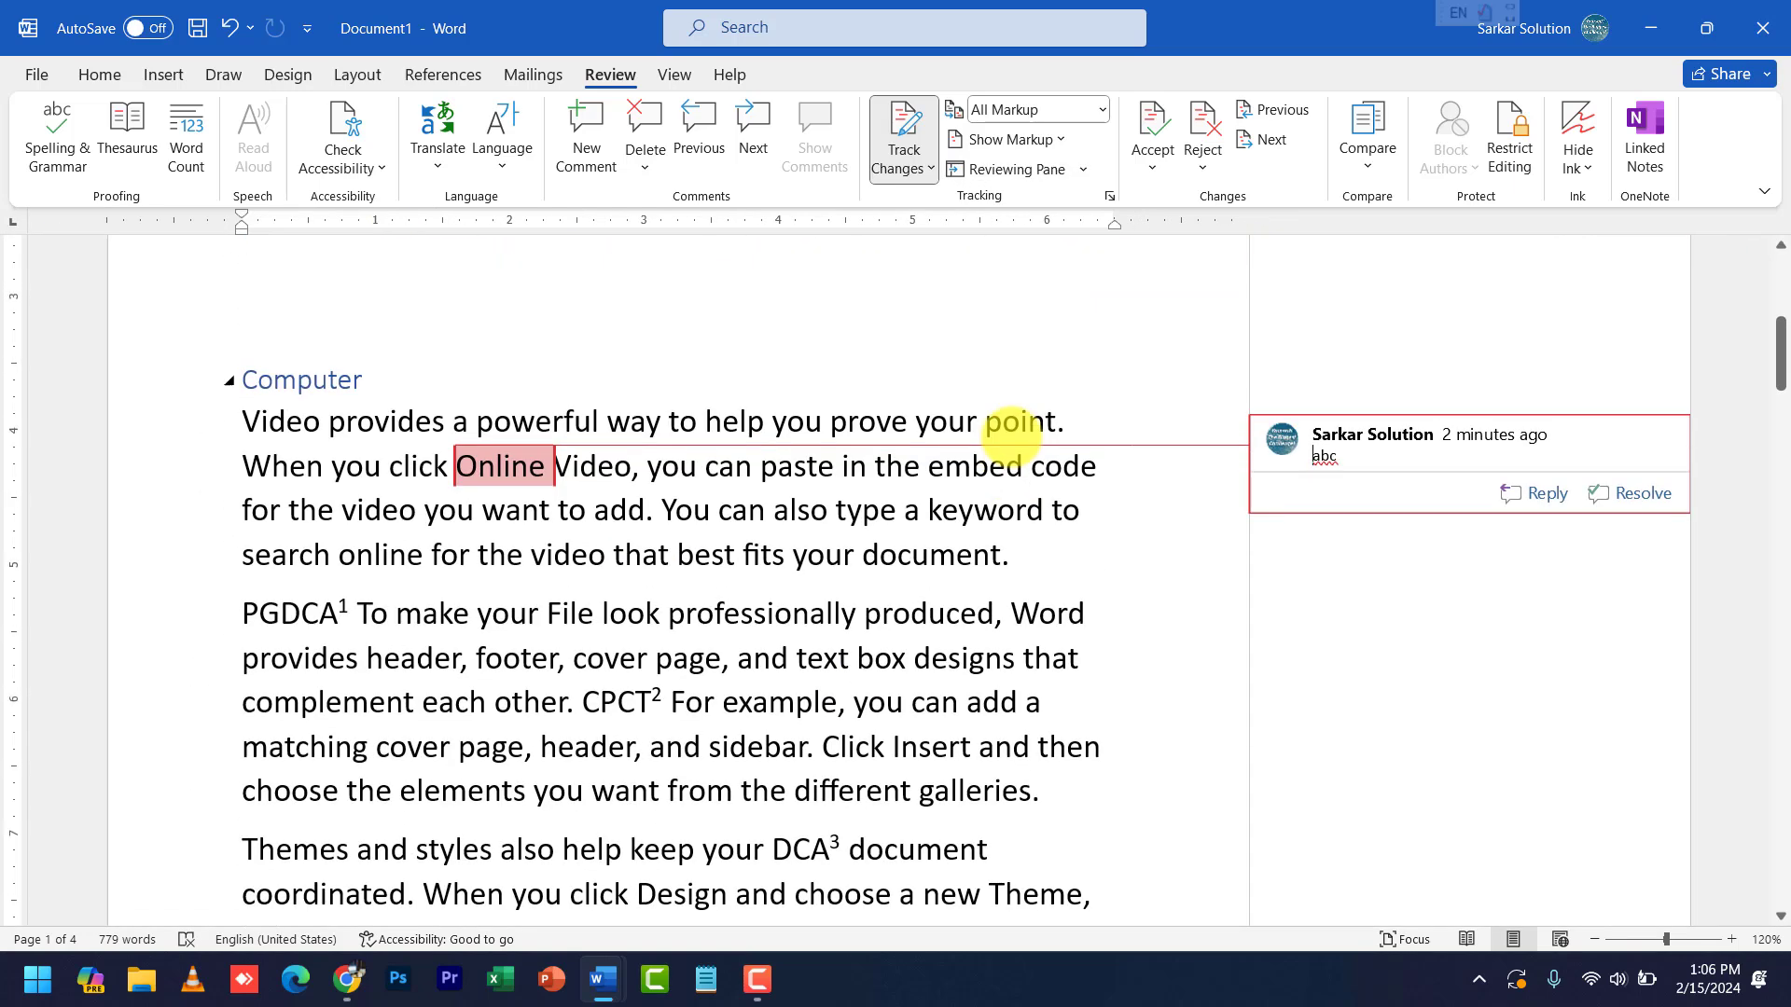
pyautogui.click(1357, 605)
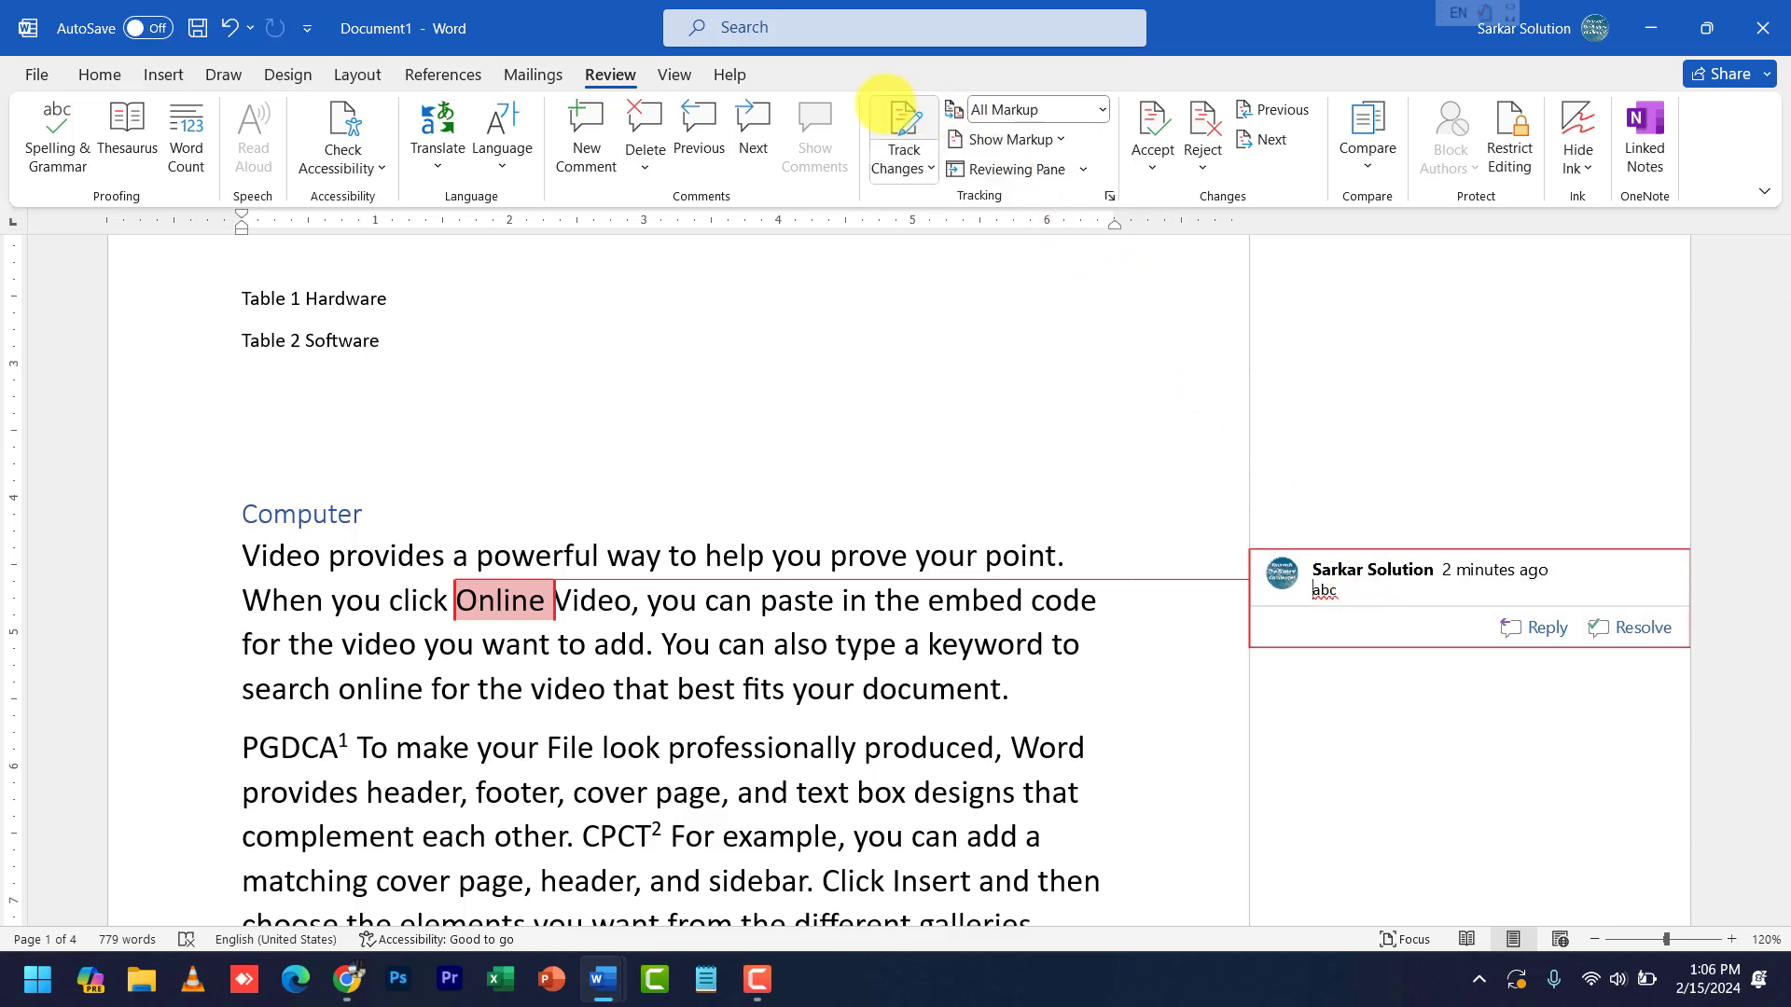
# - Set Display for Review to Original to hide all markup
pyautogui.click(1096, 110)
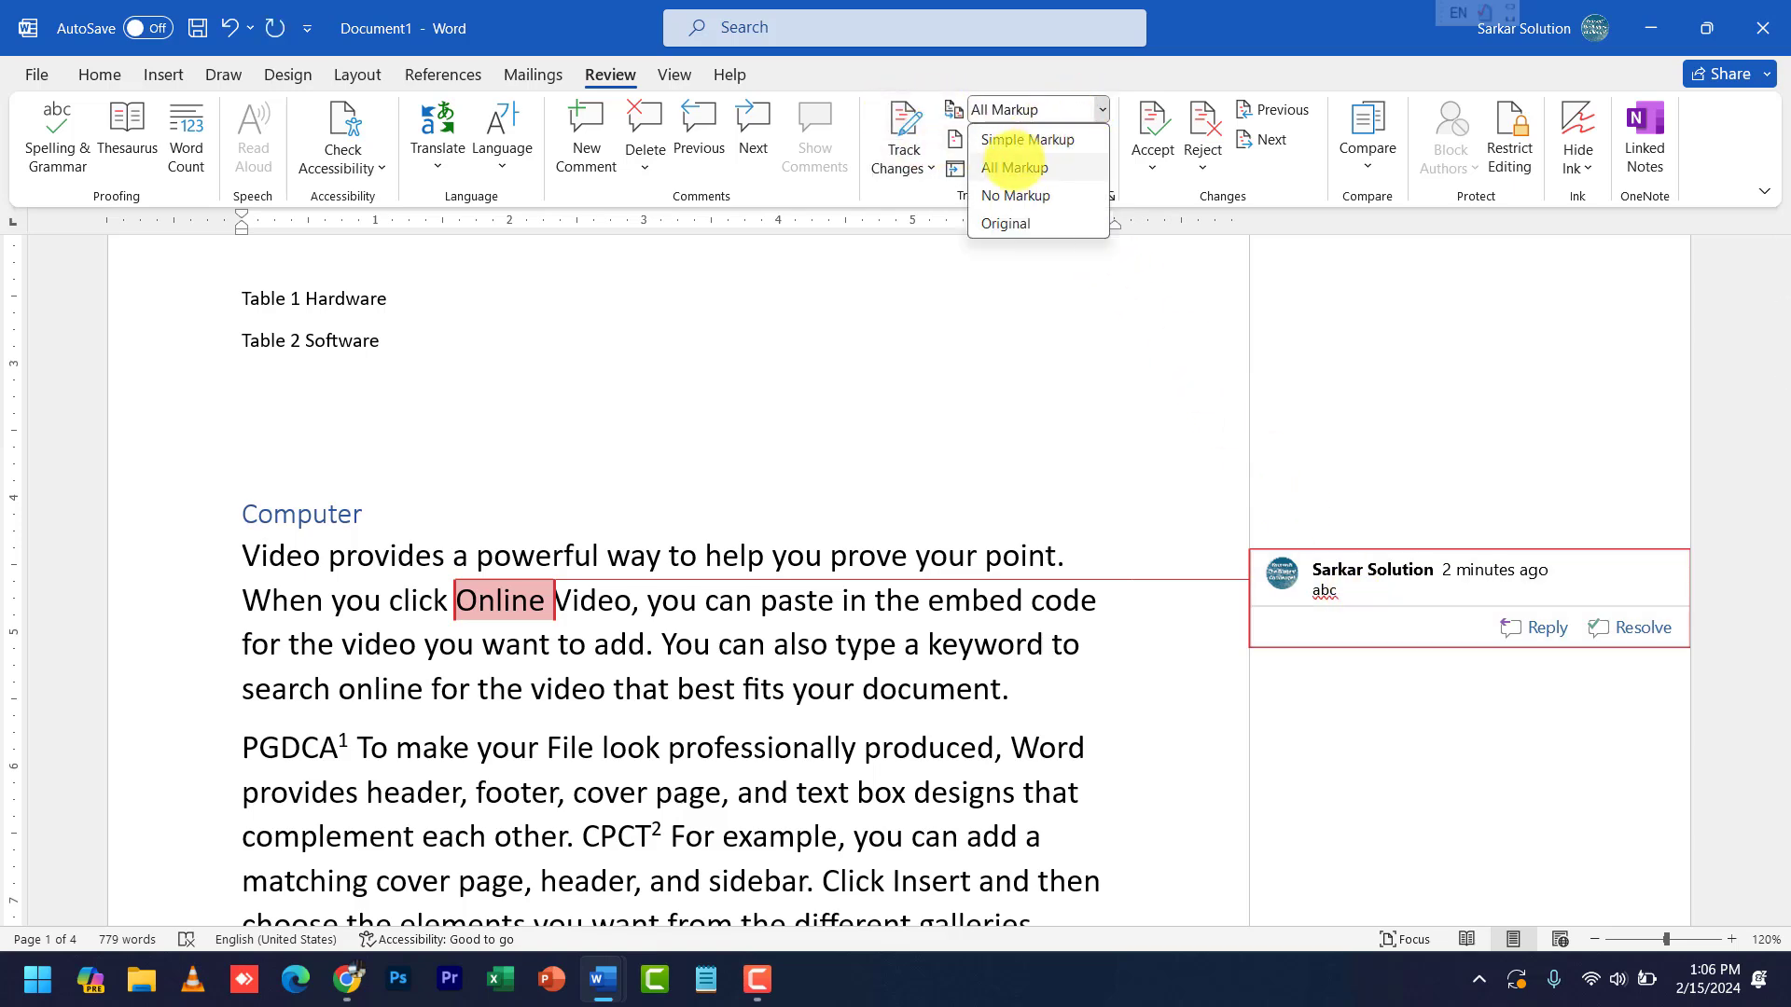
pyautogui.click(1007, 224)
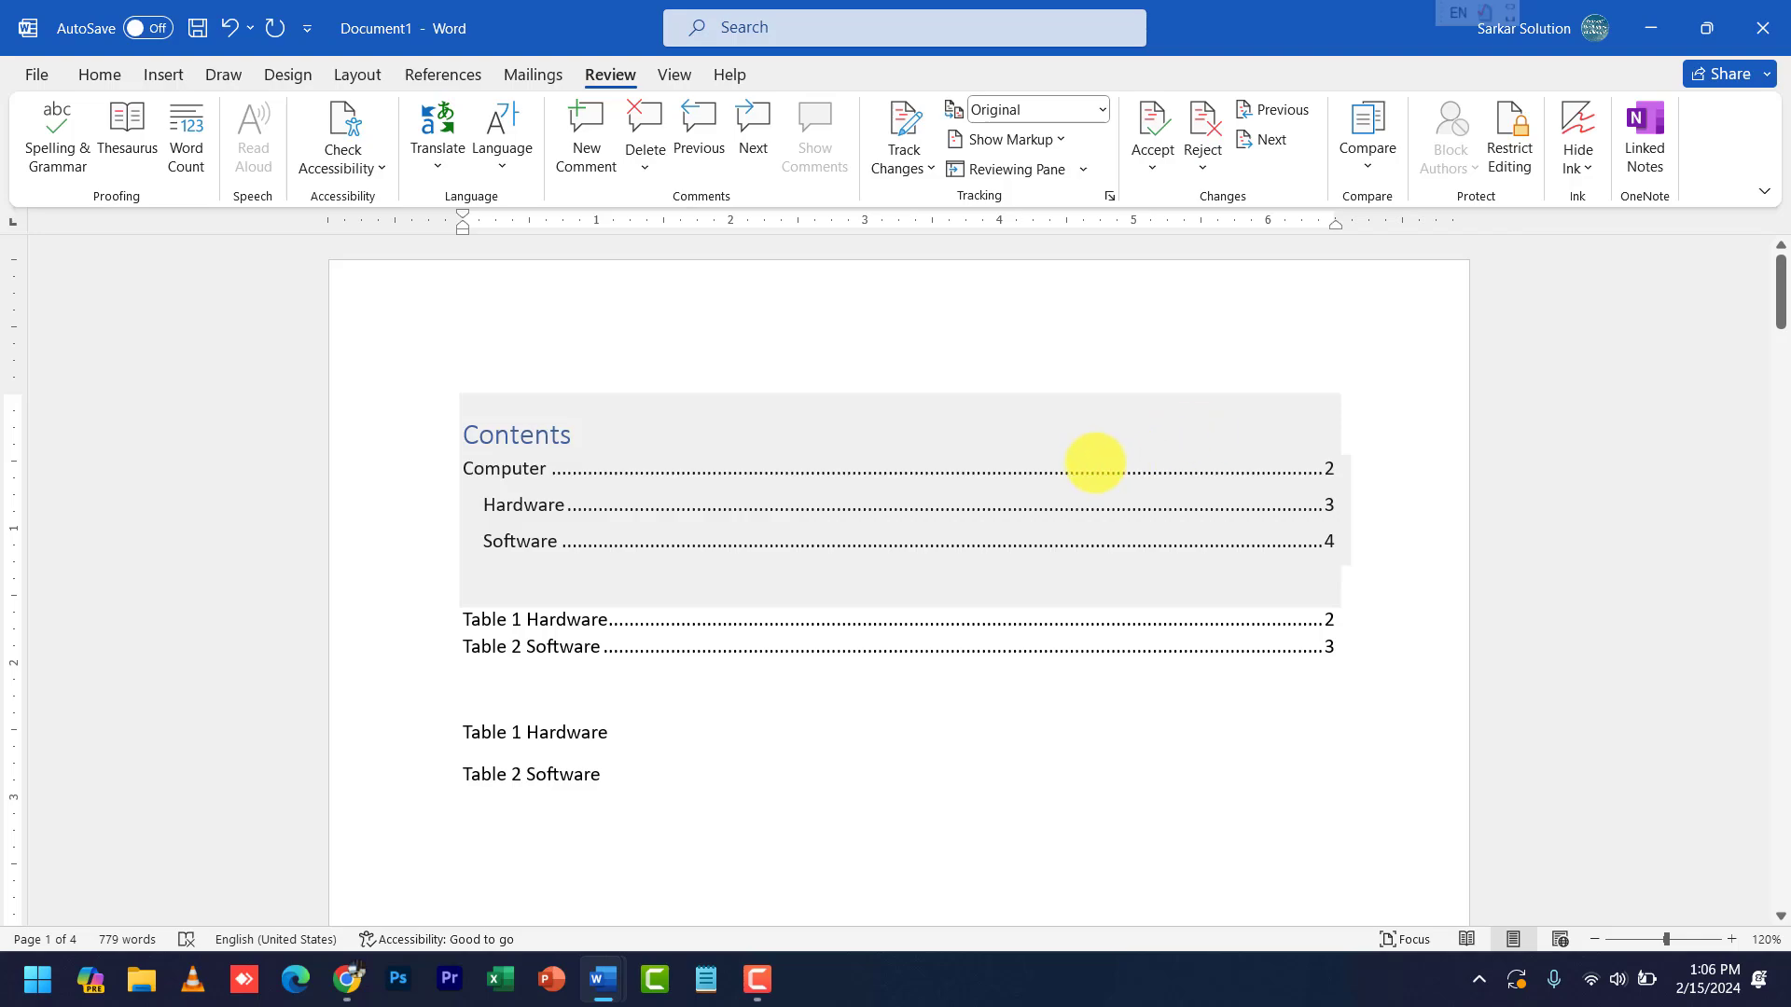
pyautogui.scroll(-3, 1073, 471)
pyautogui.scroll(-13, 1061, 480)
pyautogui.scroll(6, 1026, 476)
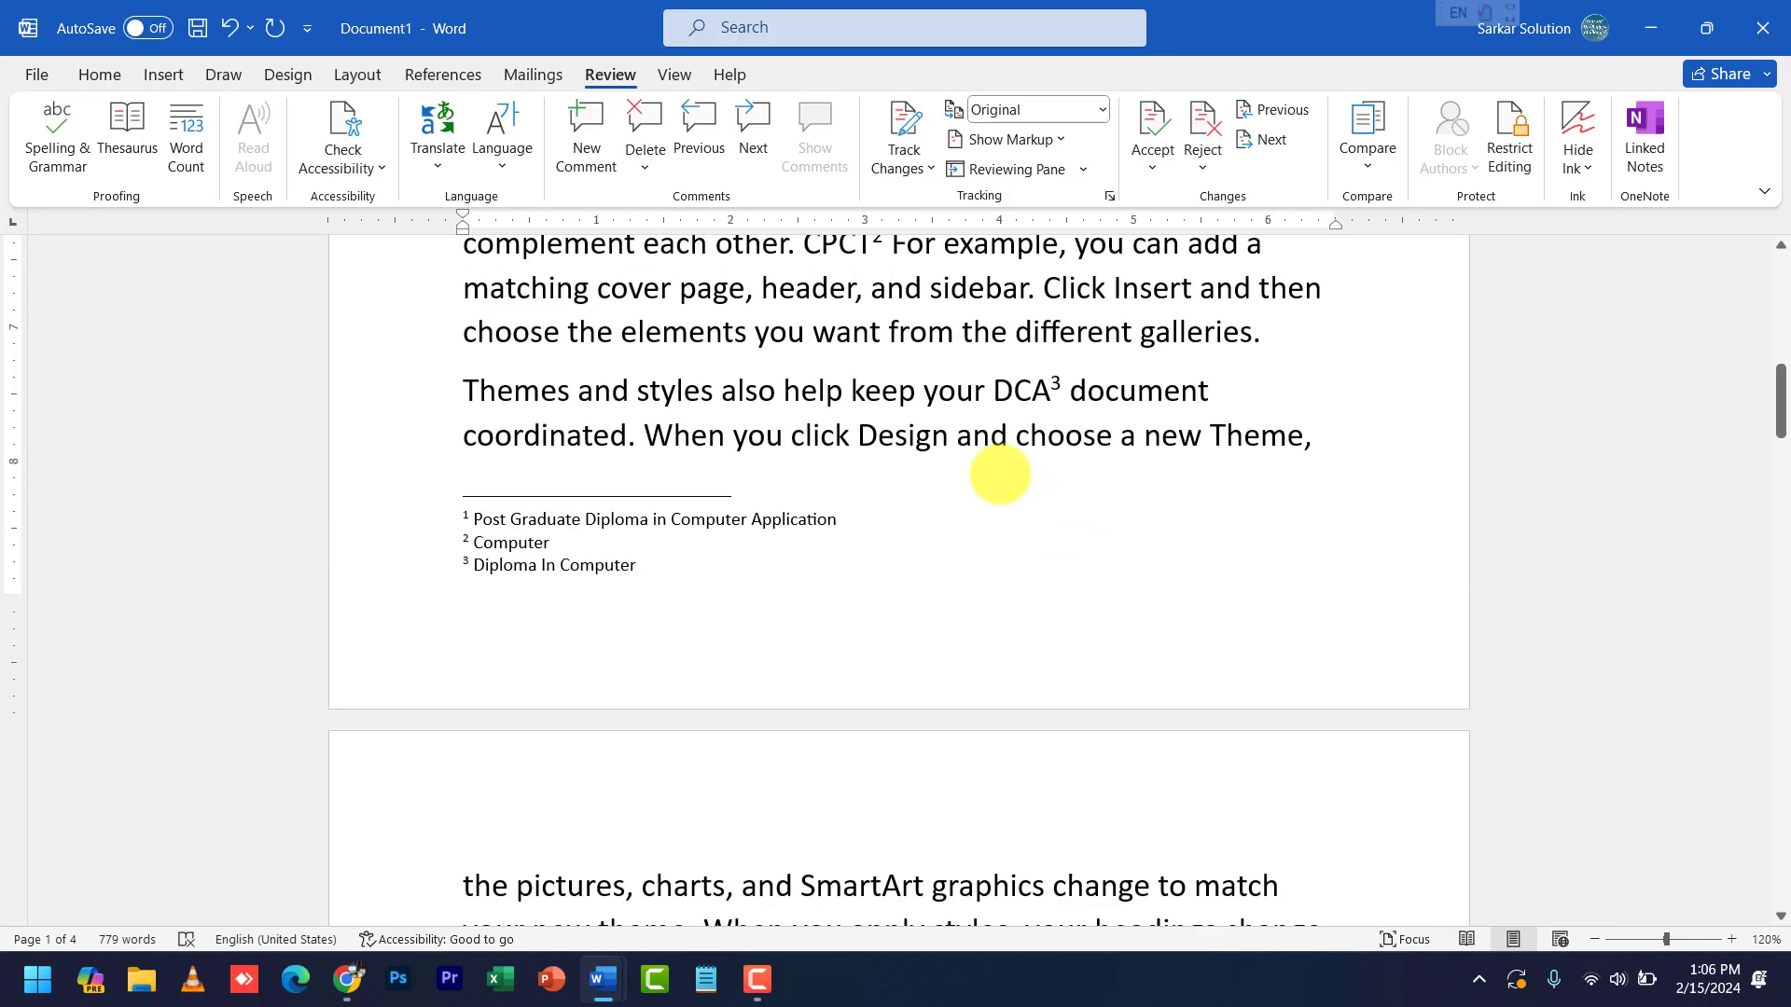
pyautogui.scroll(3, 899, 464)
pyautogui.scroll(-8, 900, 464)
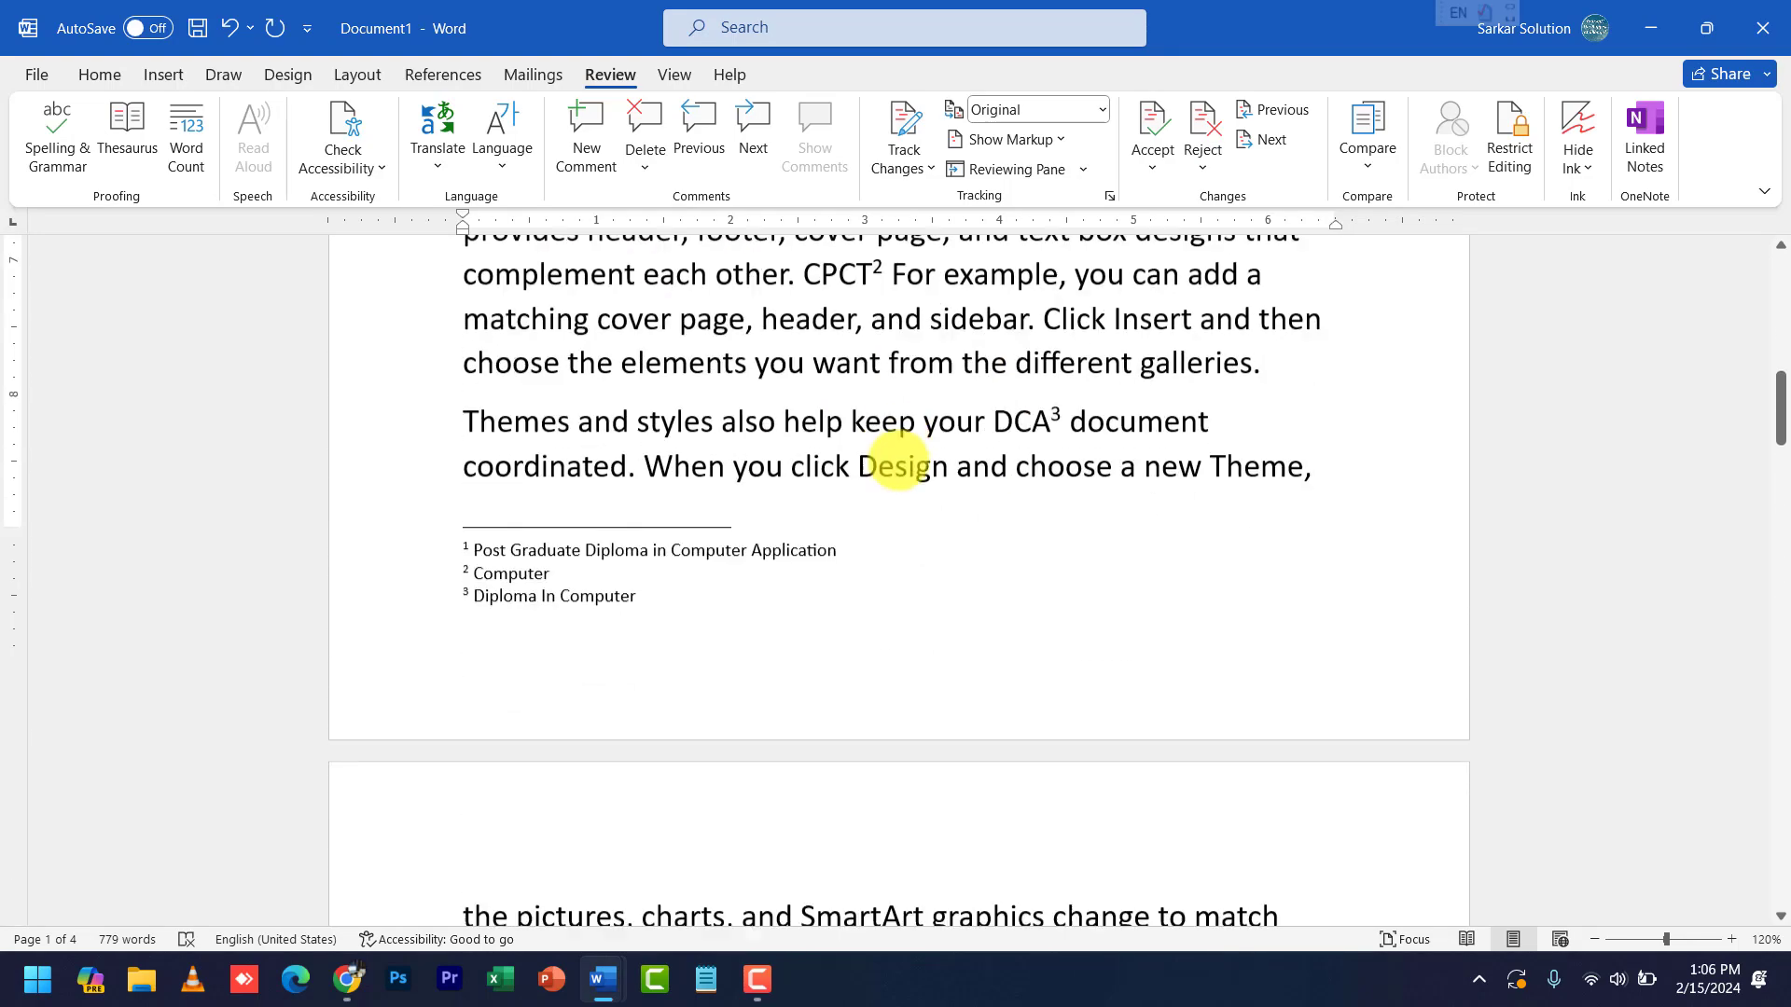
# - Place the cursor after the plus sign and look at the Compare options without using them
pyautogui.click(970, 681)
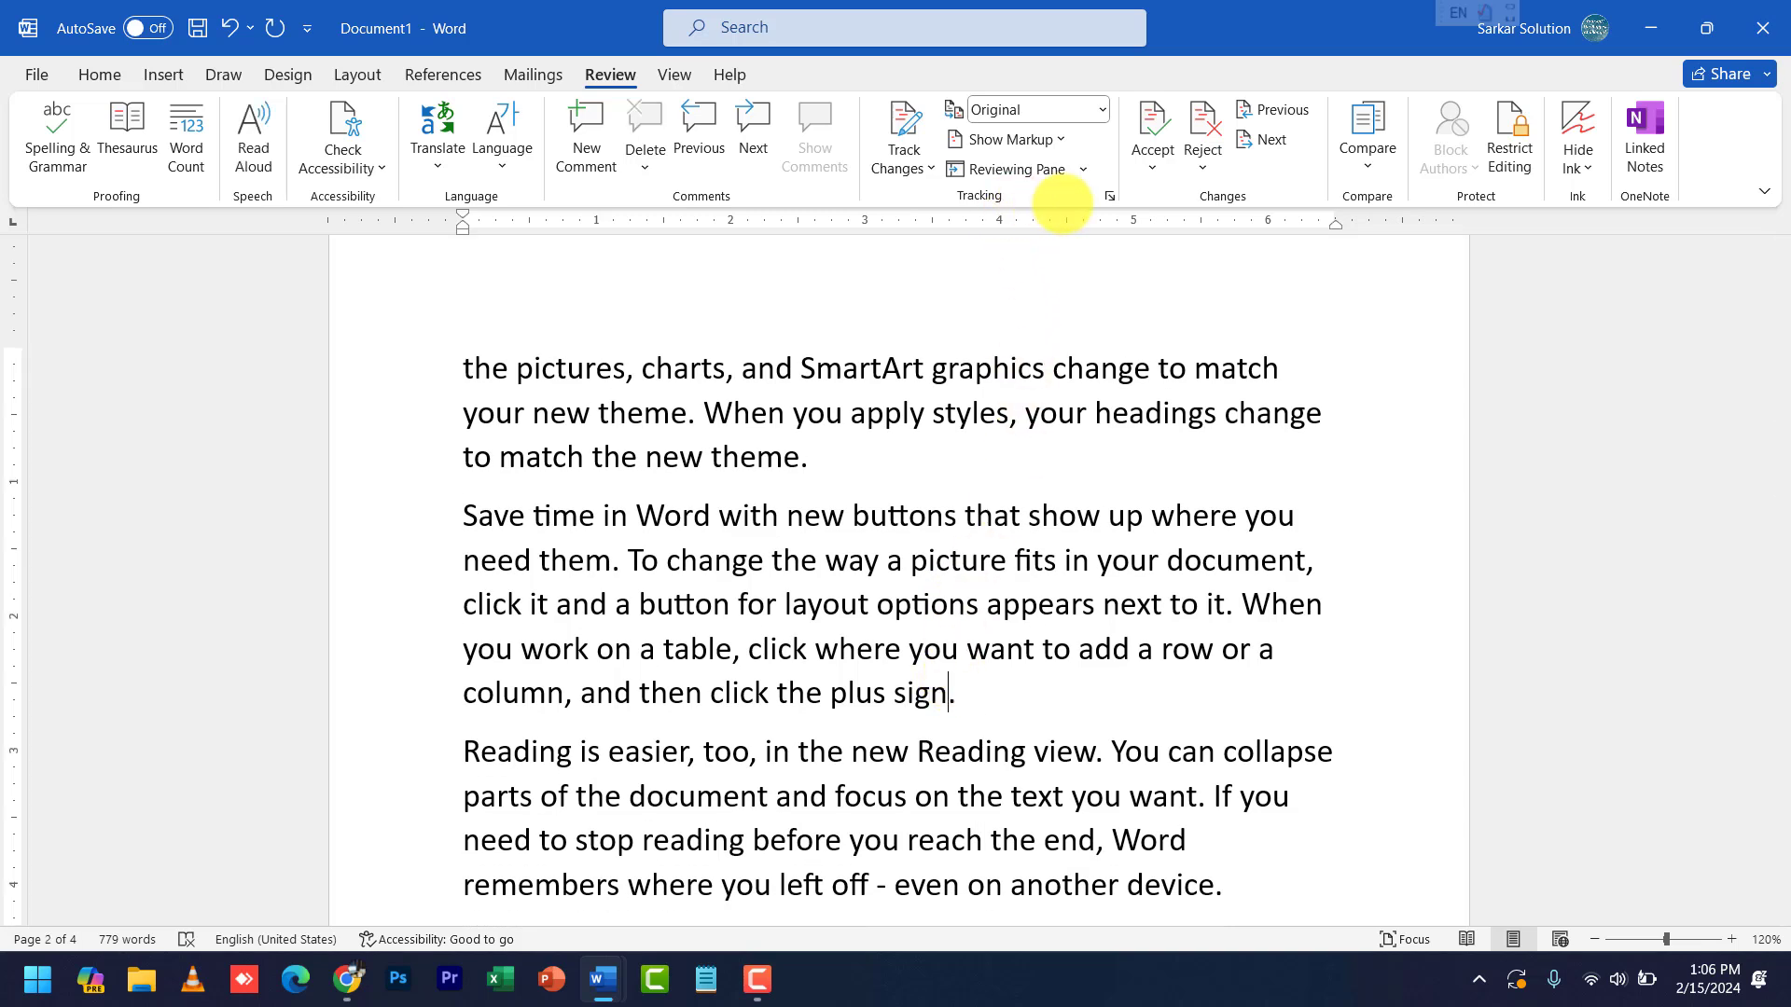
pyautogui.click(1366, 161)
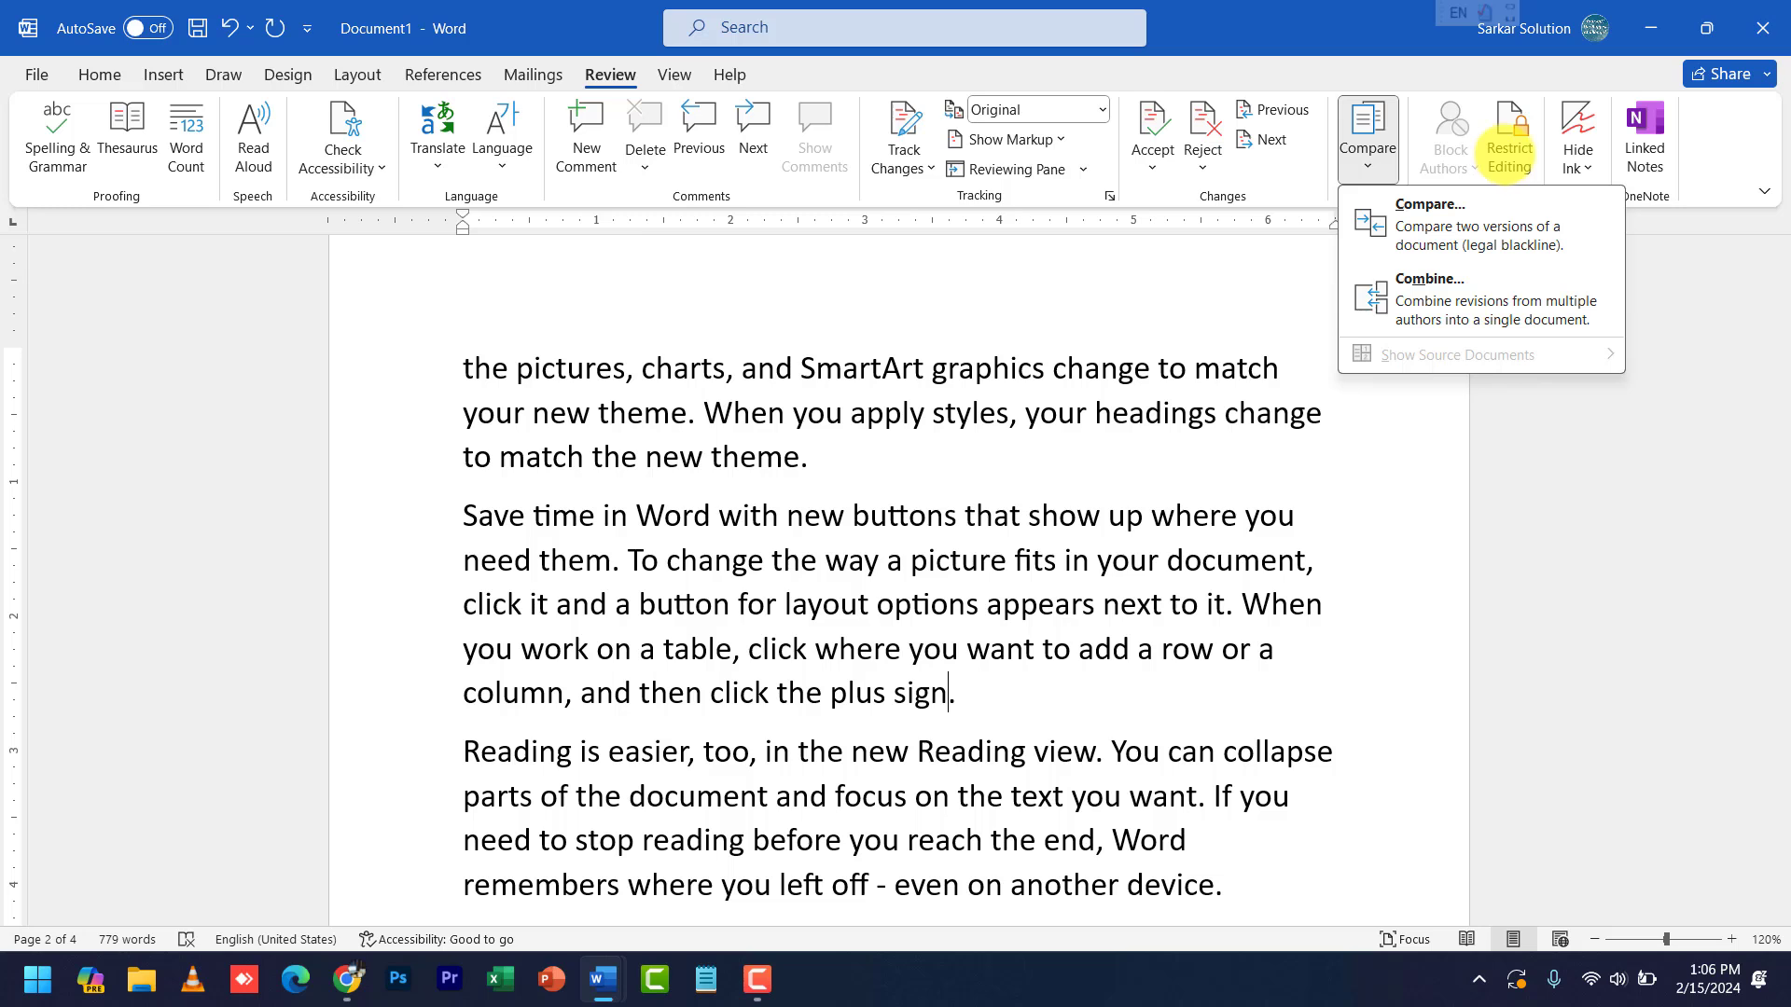
pyautogui.click(1215, 372)
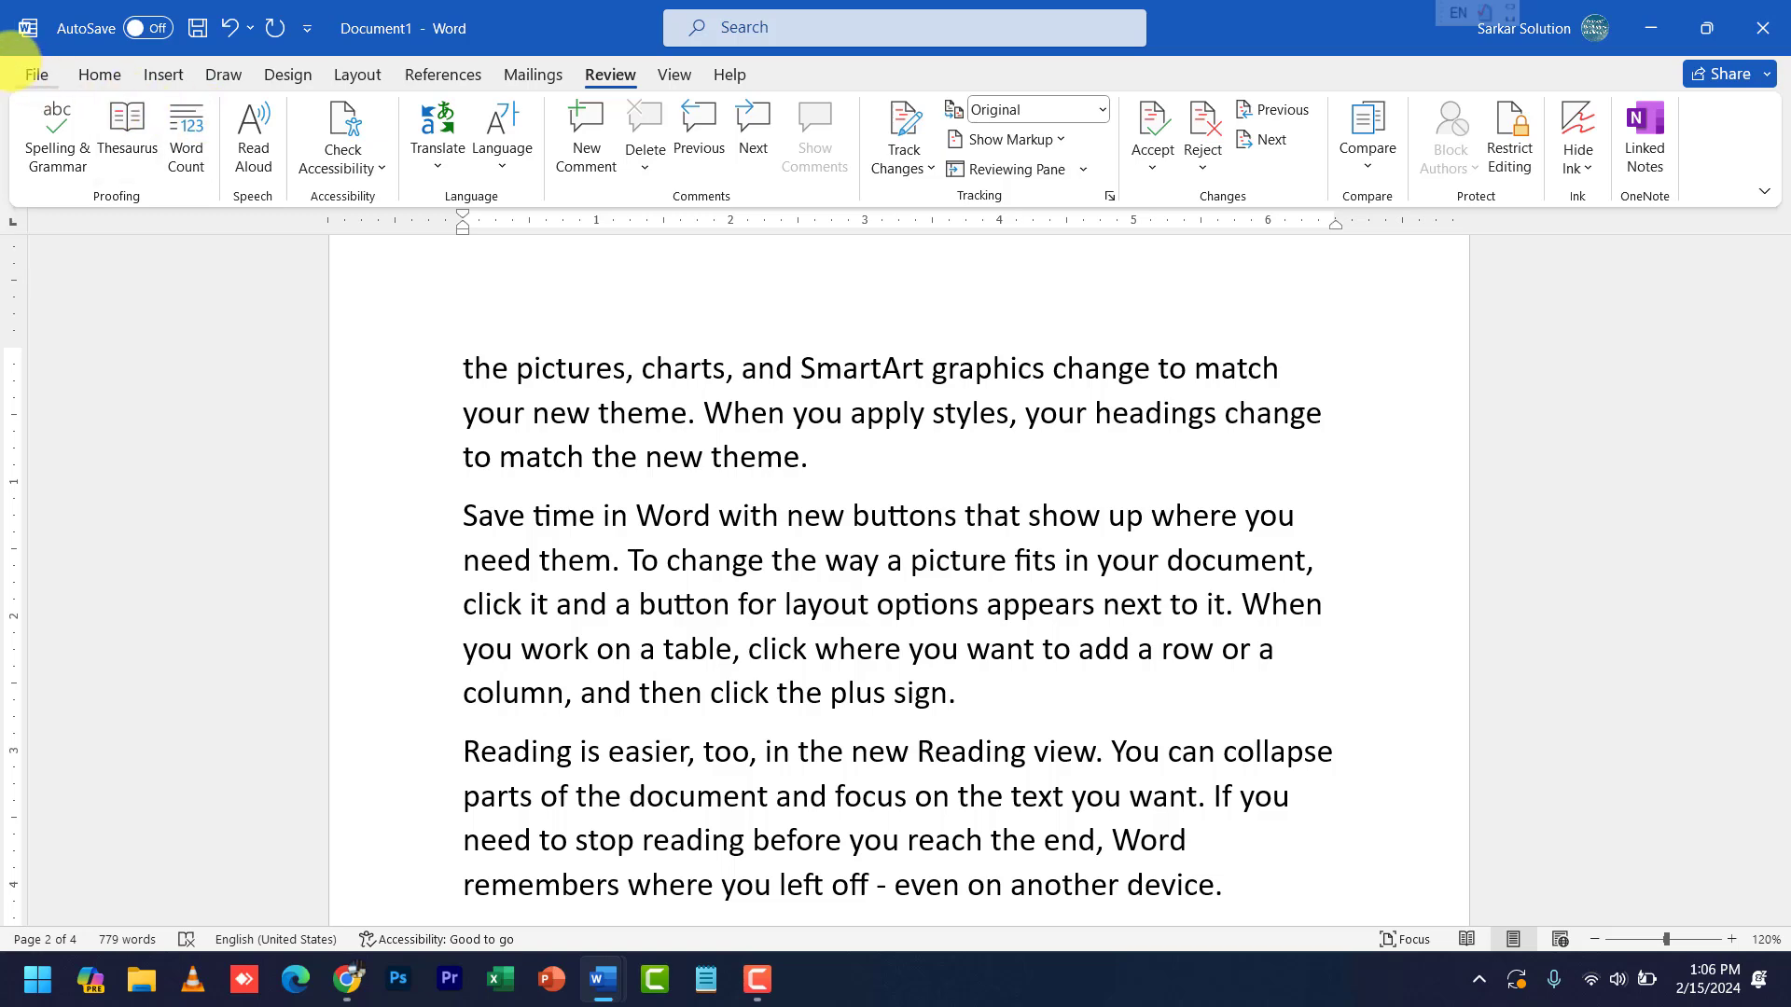
pyautogui.click(28, 73)
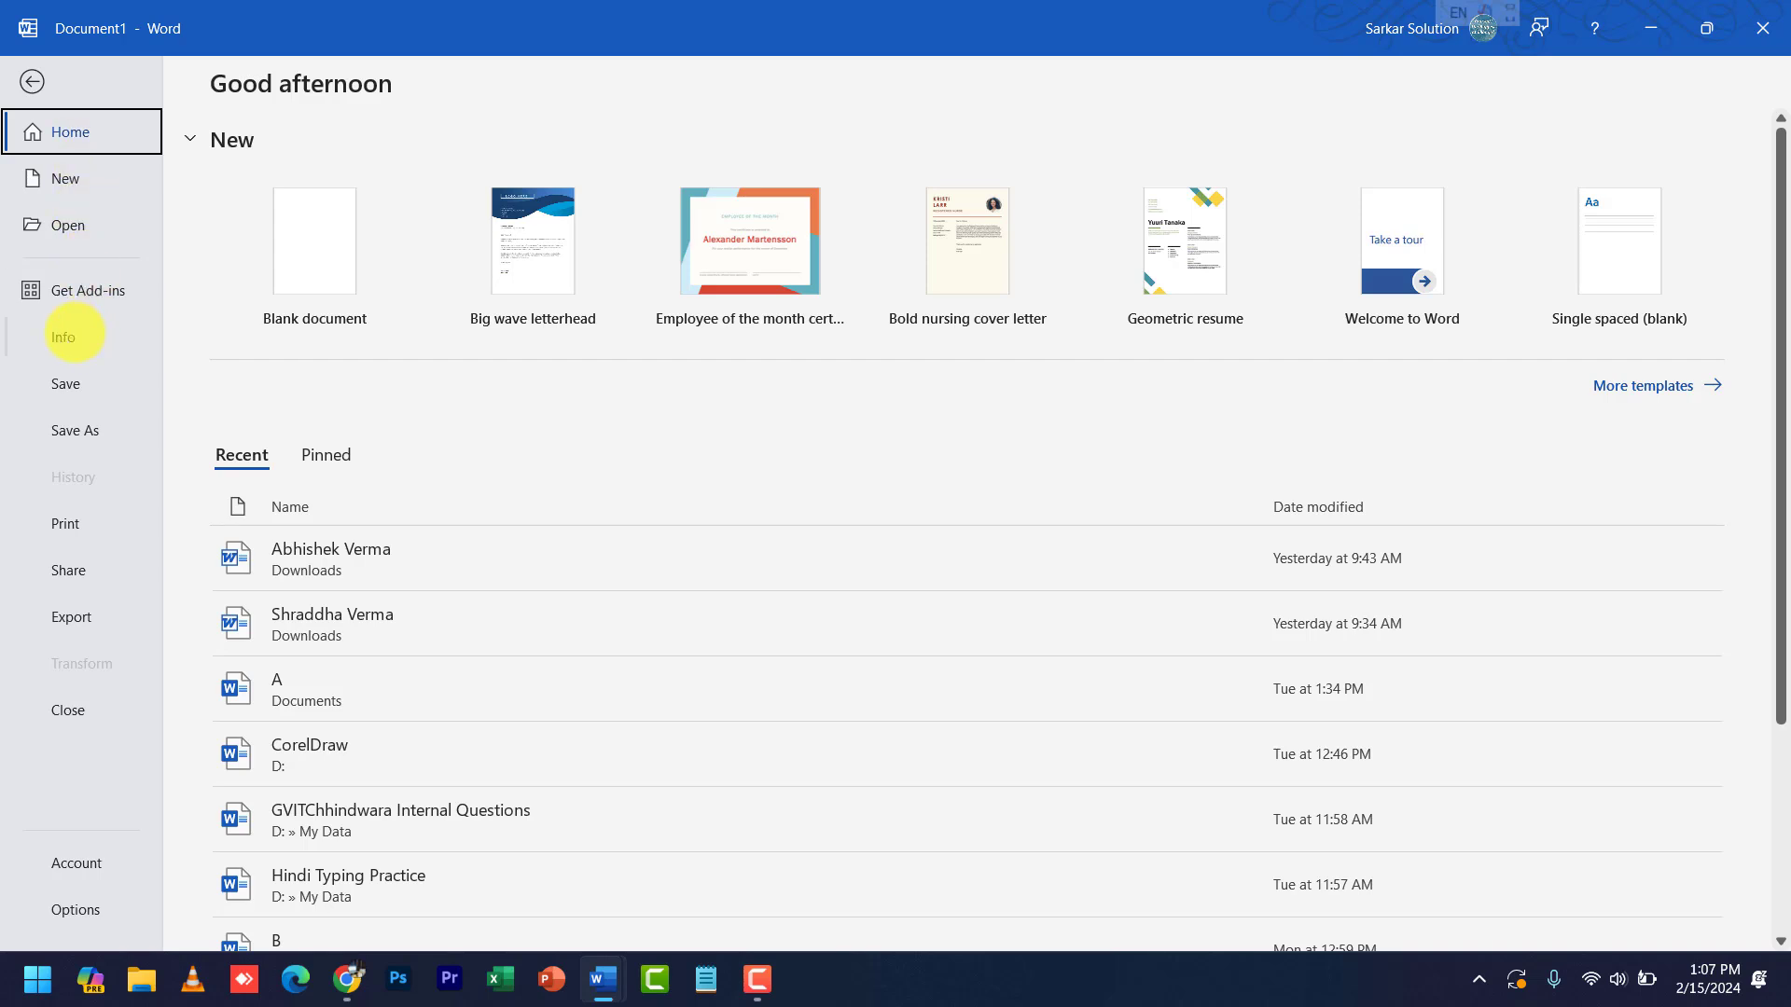
pyautogui.click(65, 336)
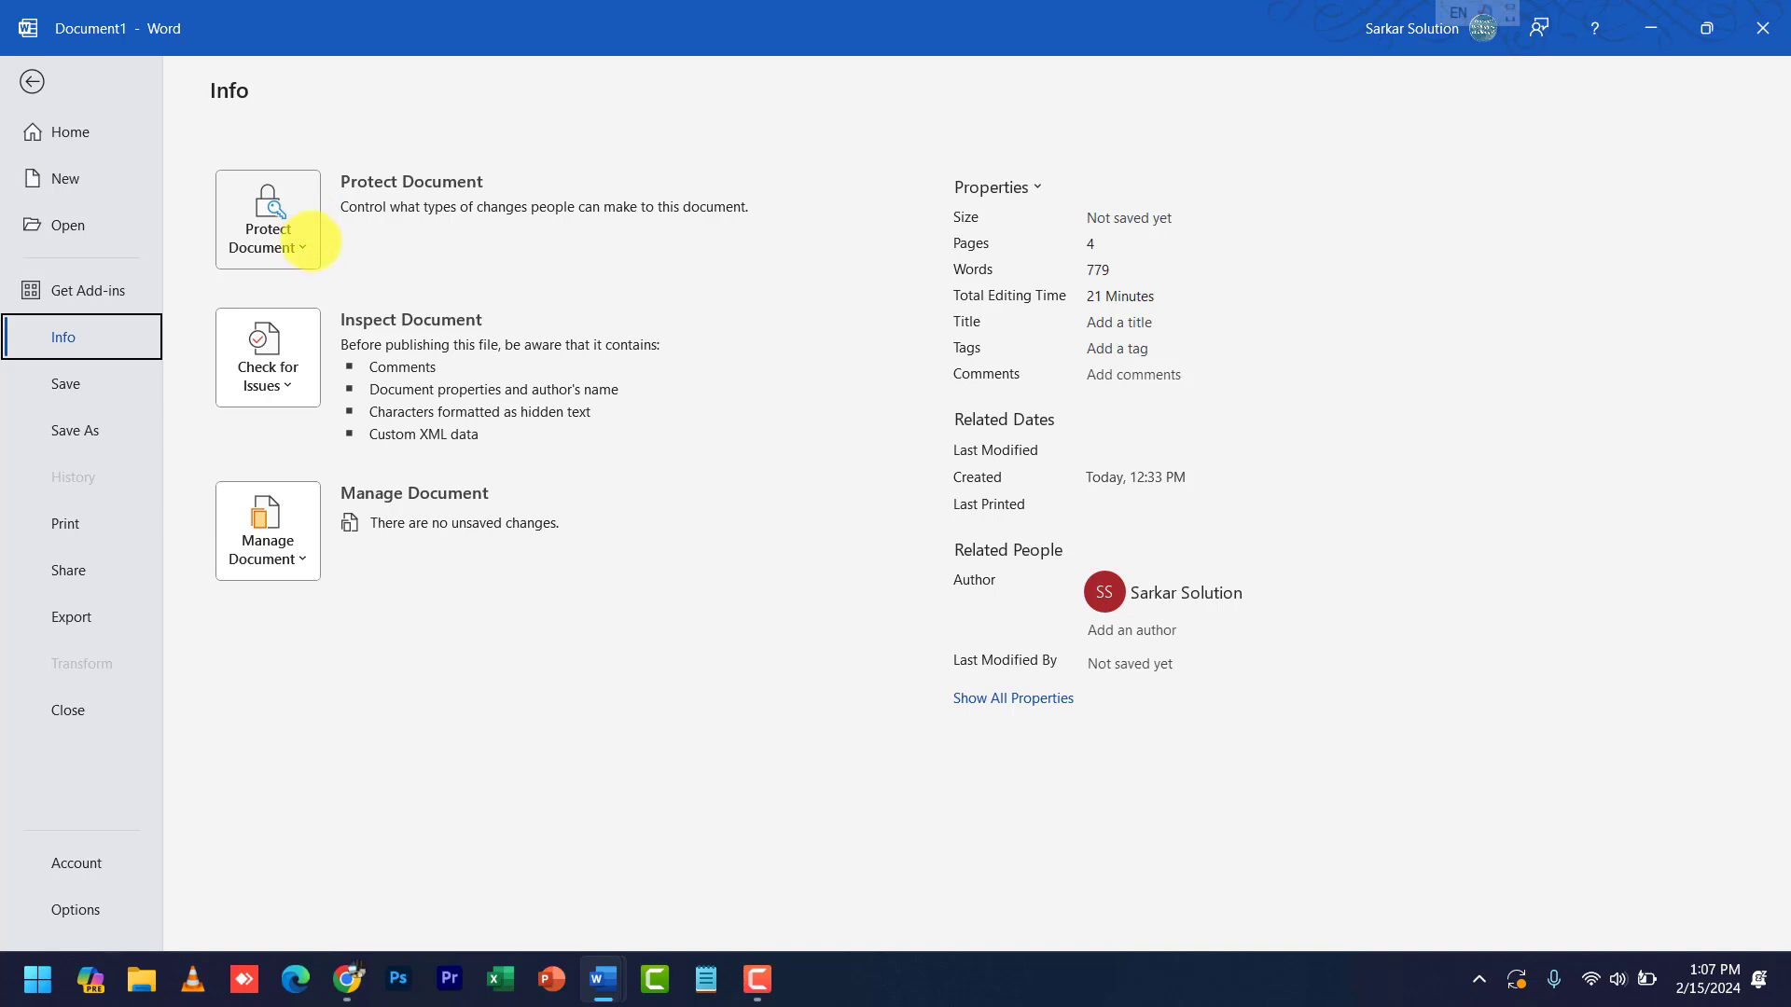
pyautogui.click(302, 247)
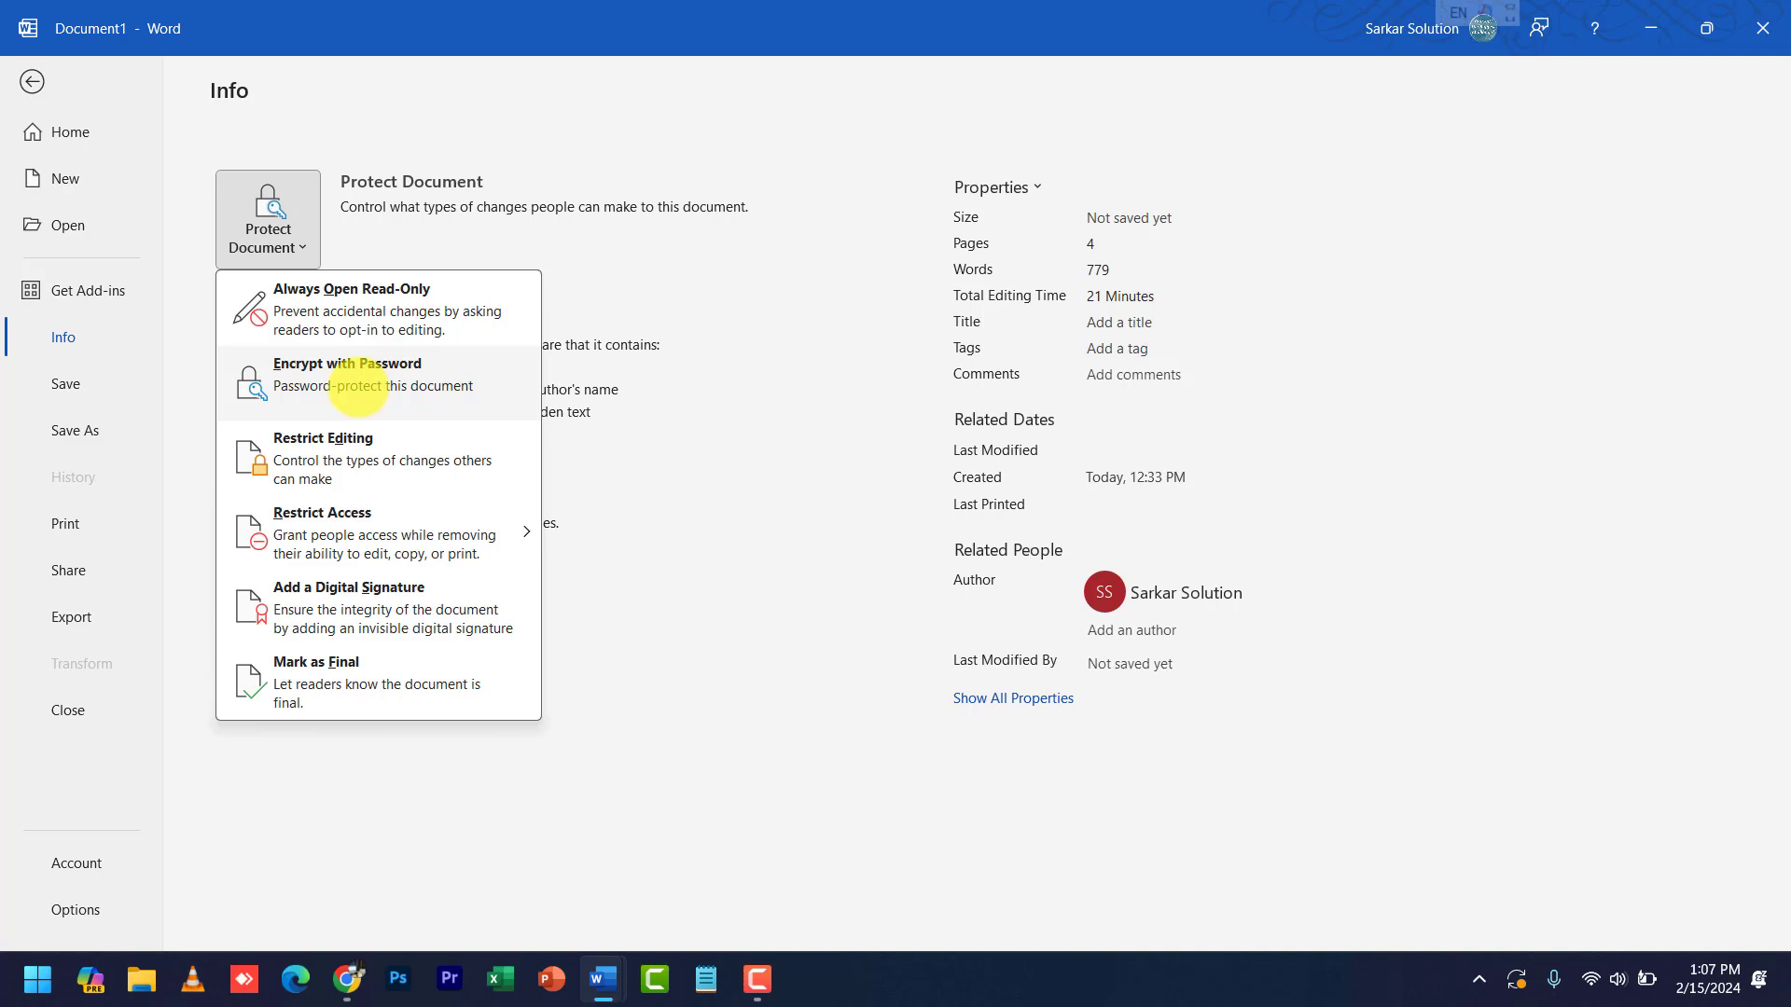
pyautogui.press('Escape')
pyautogui.press('Escape')
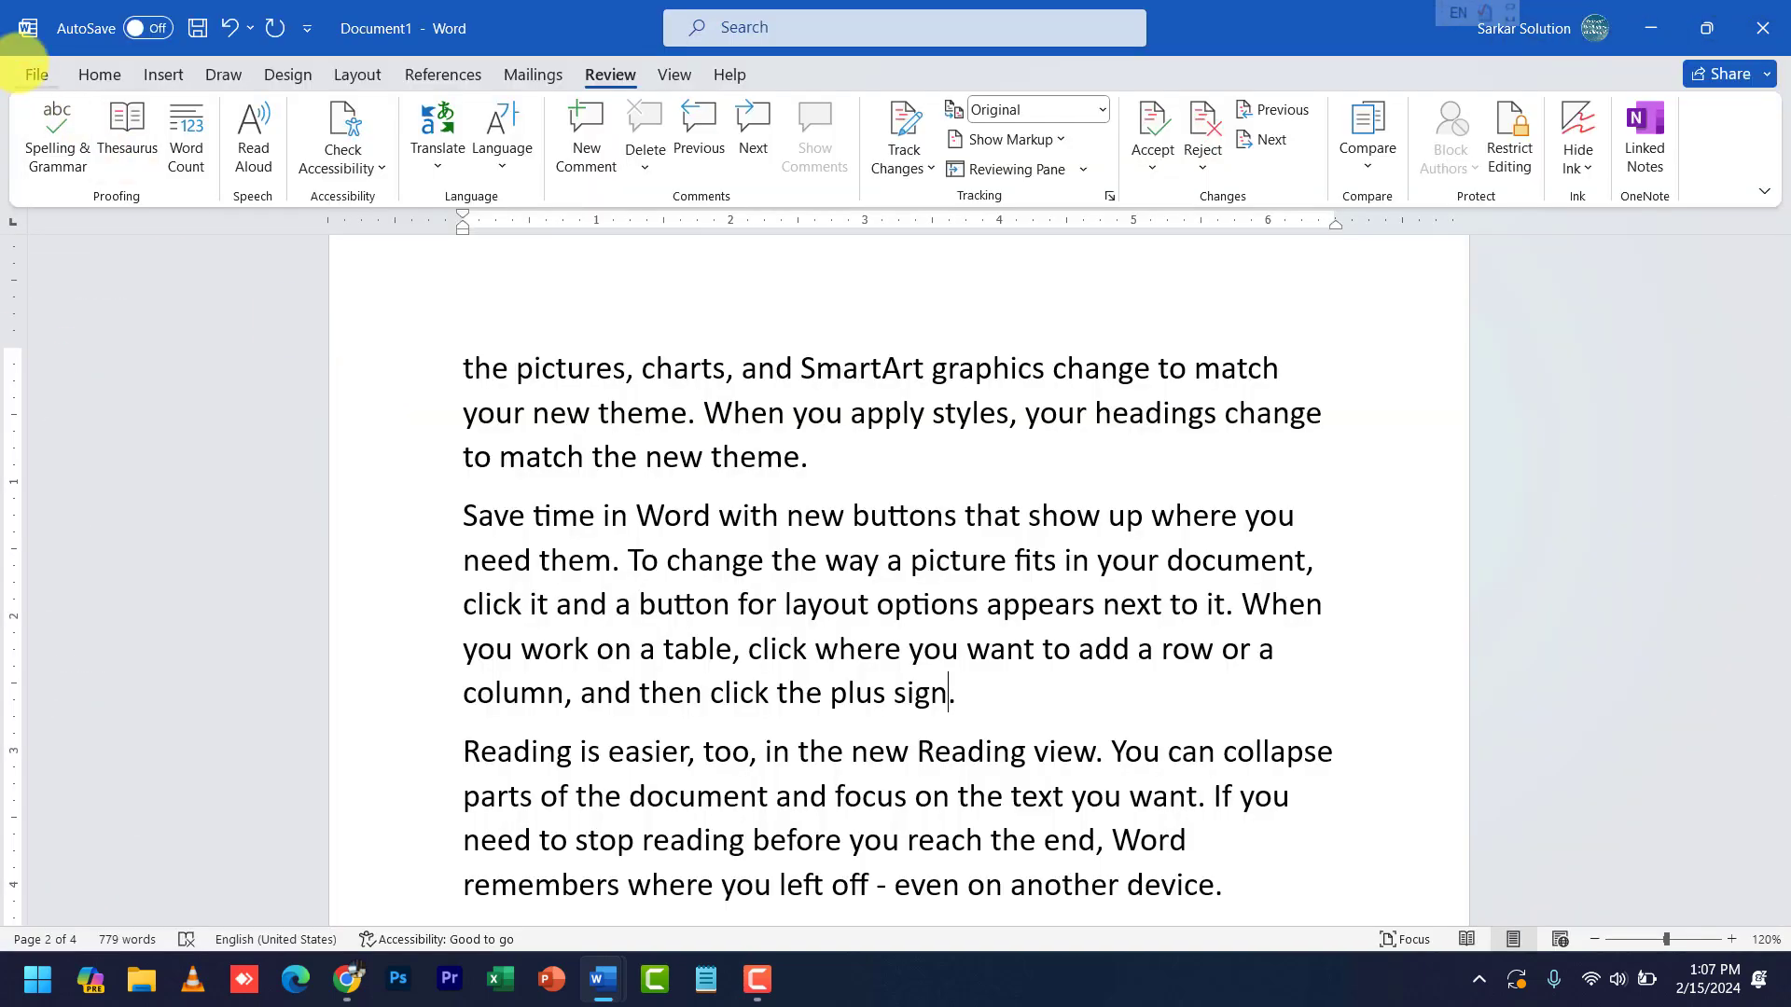
# - Save the document as 'Contents' in This PC > Downloads
pyautogui.click(35, 74)
pyautogui.click(115, 384)
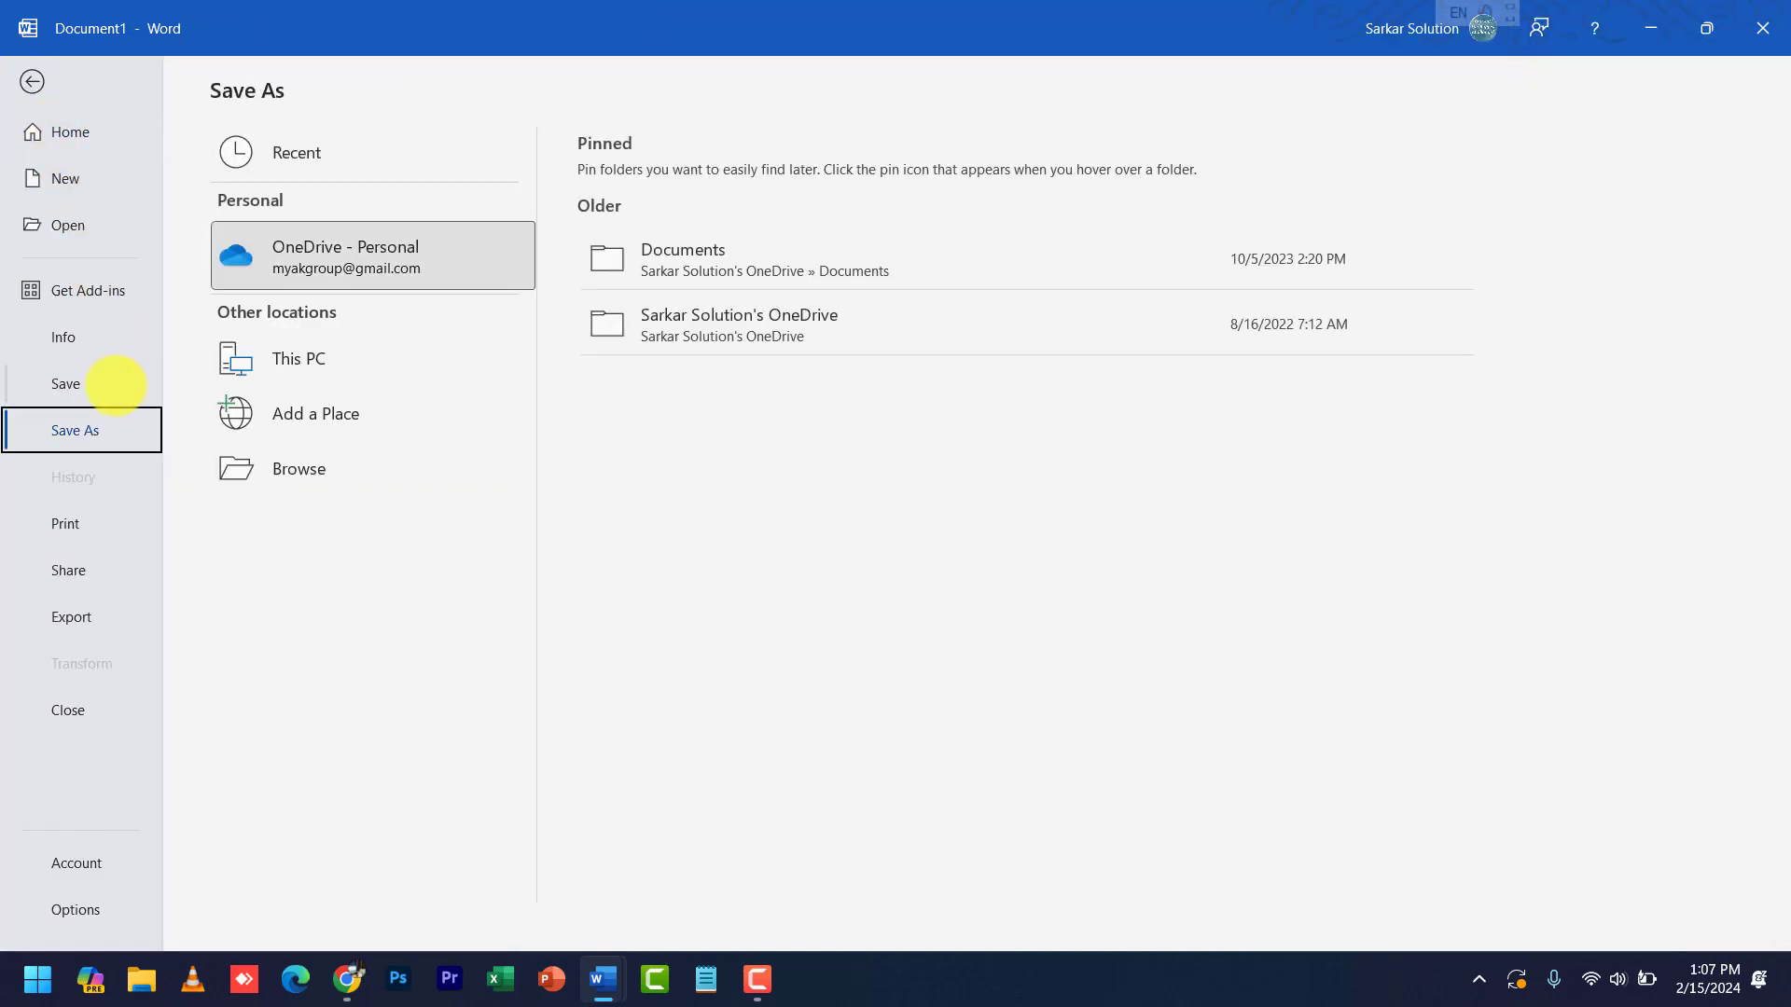
pyautogui.click(373, 359)
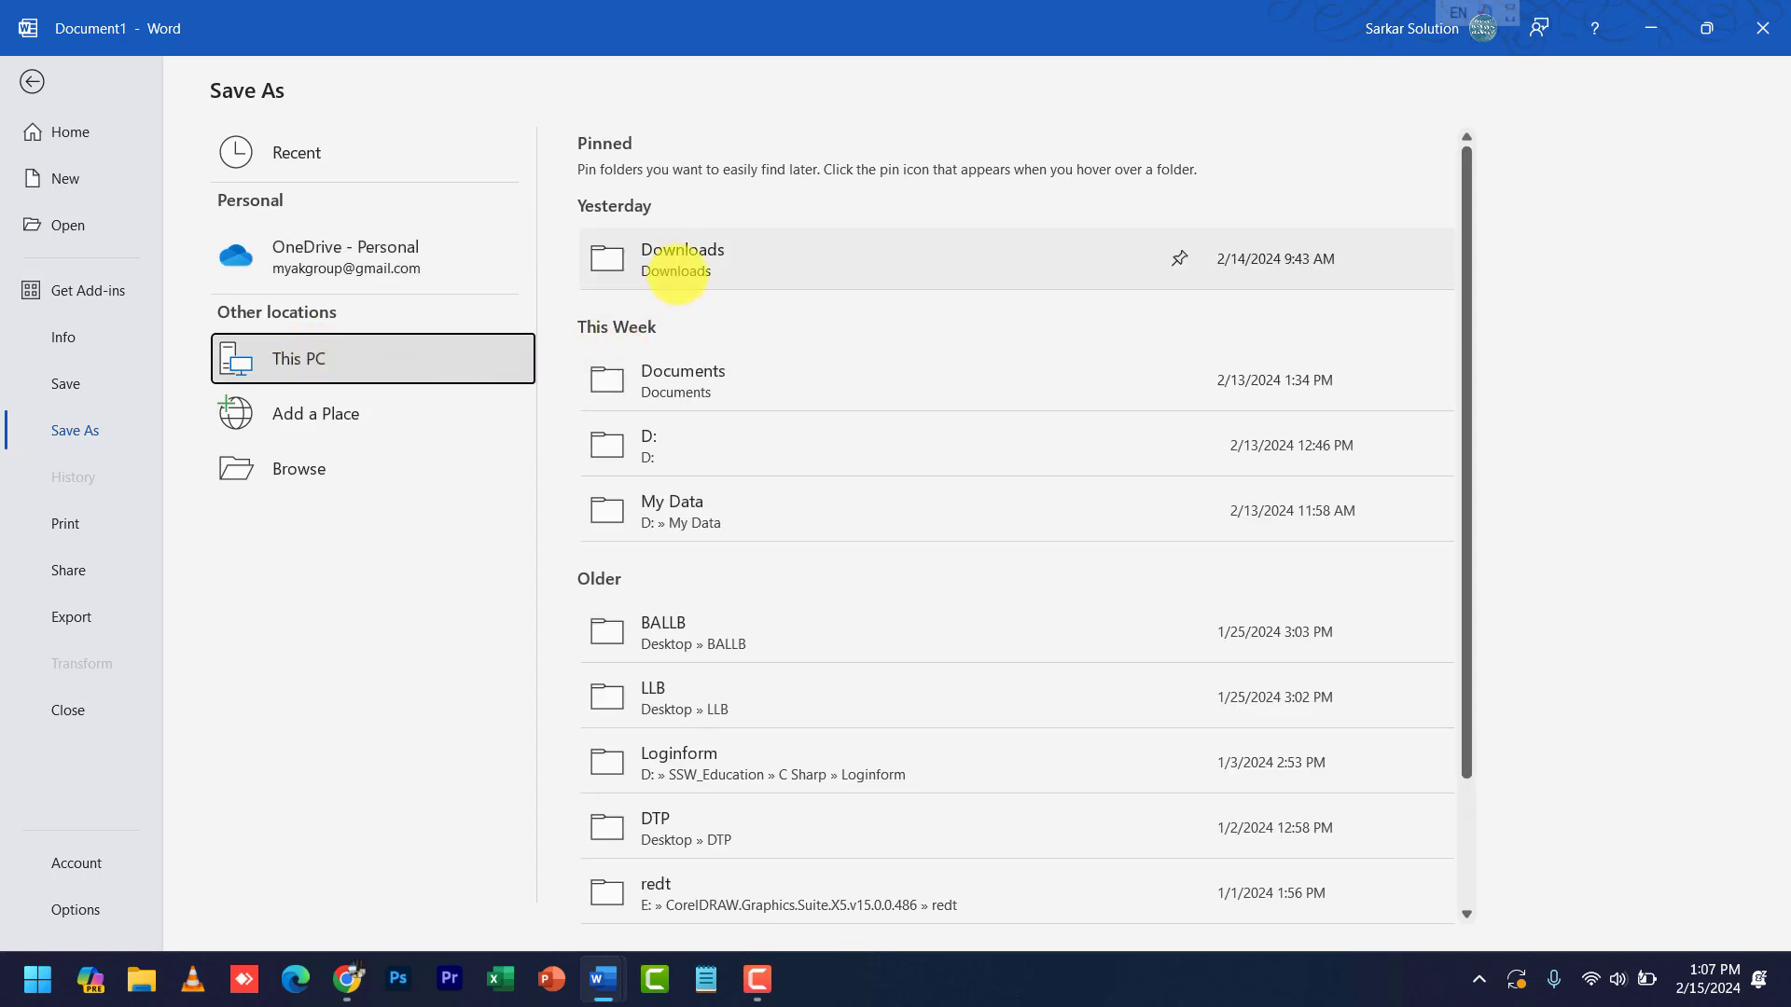
pyautogui.click(680, 260)
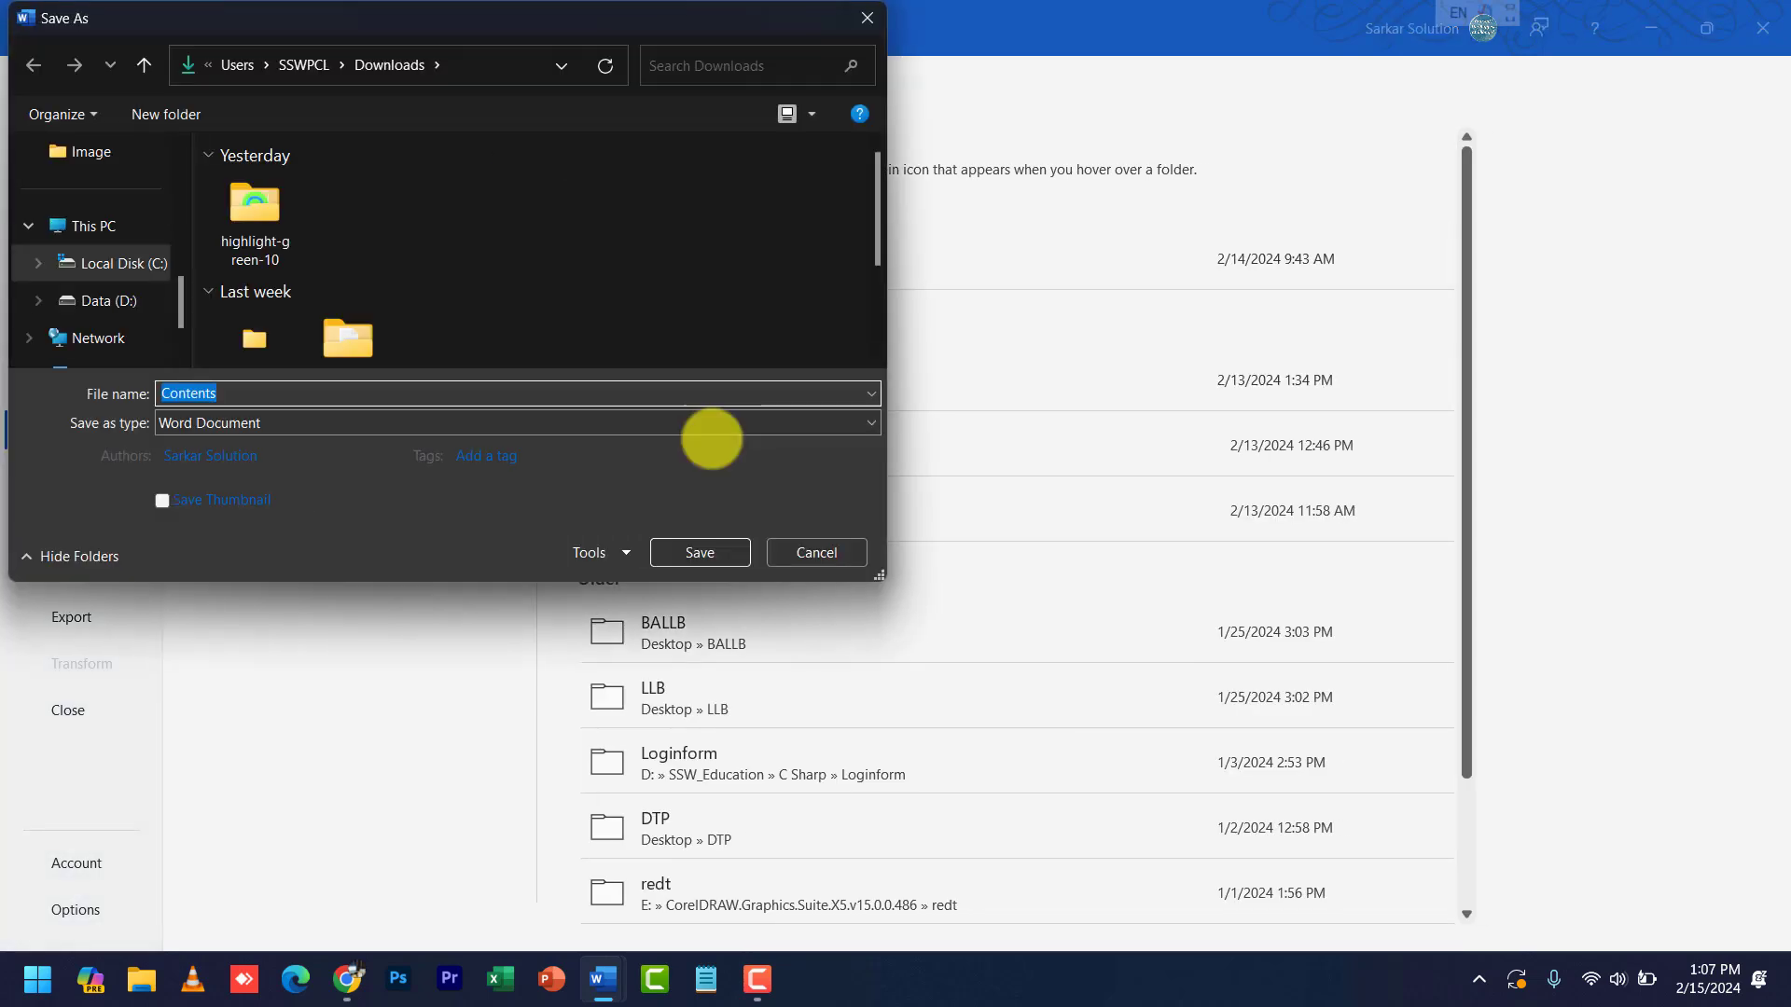
pyautogui.click(698, 552)
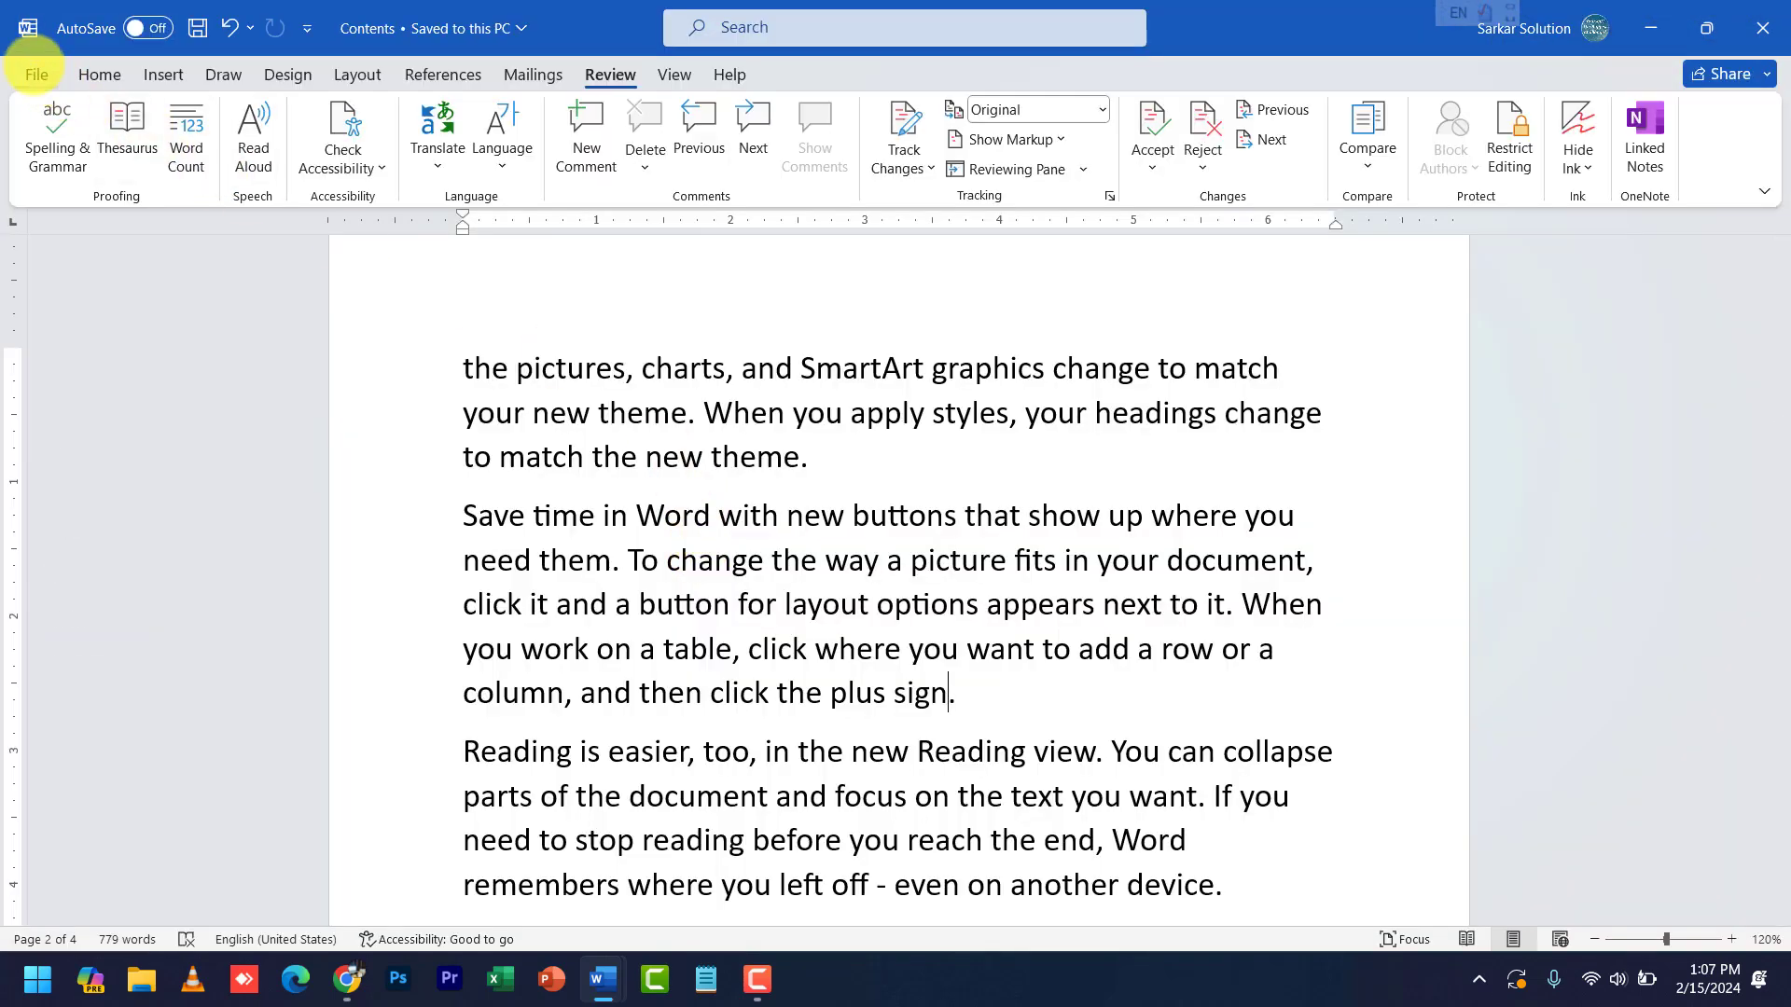
# - Encrypt 'Contents' with a password via Protect Document, entering and confirming the password
pyautogui.click(35, 72)
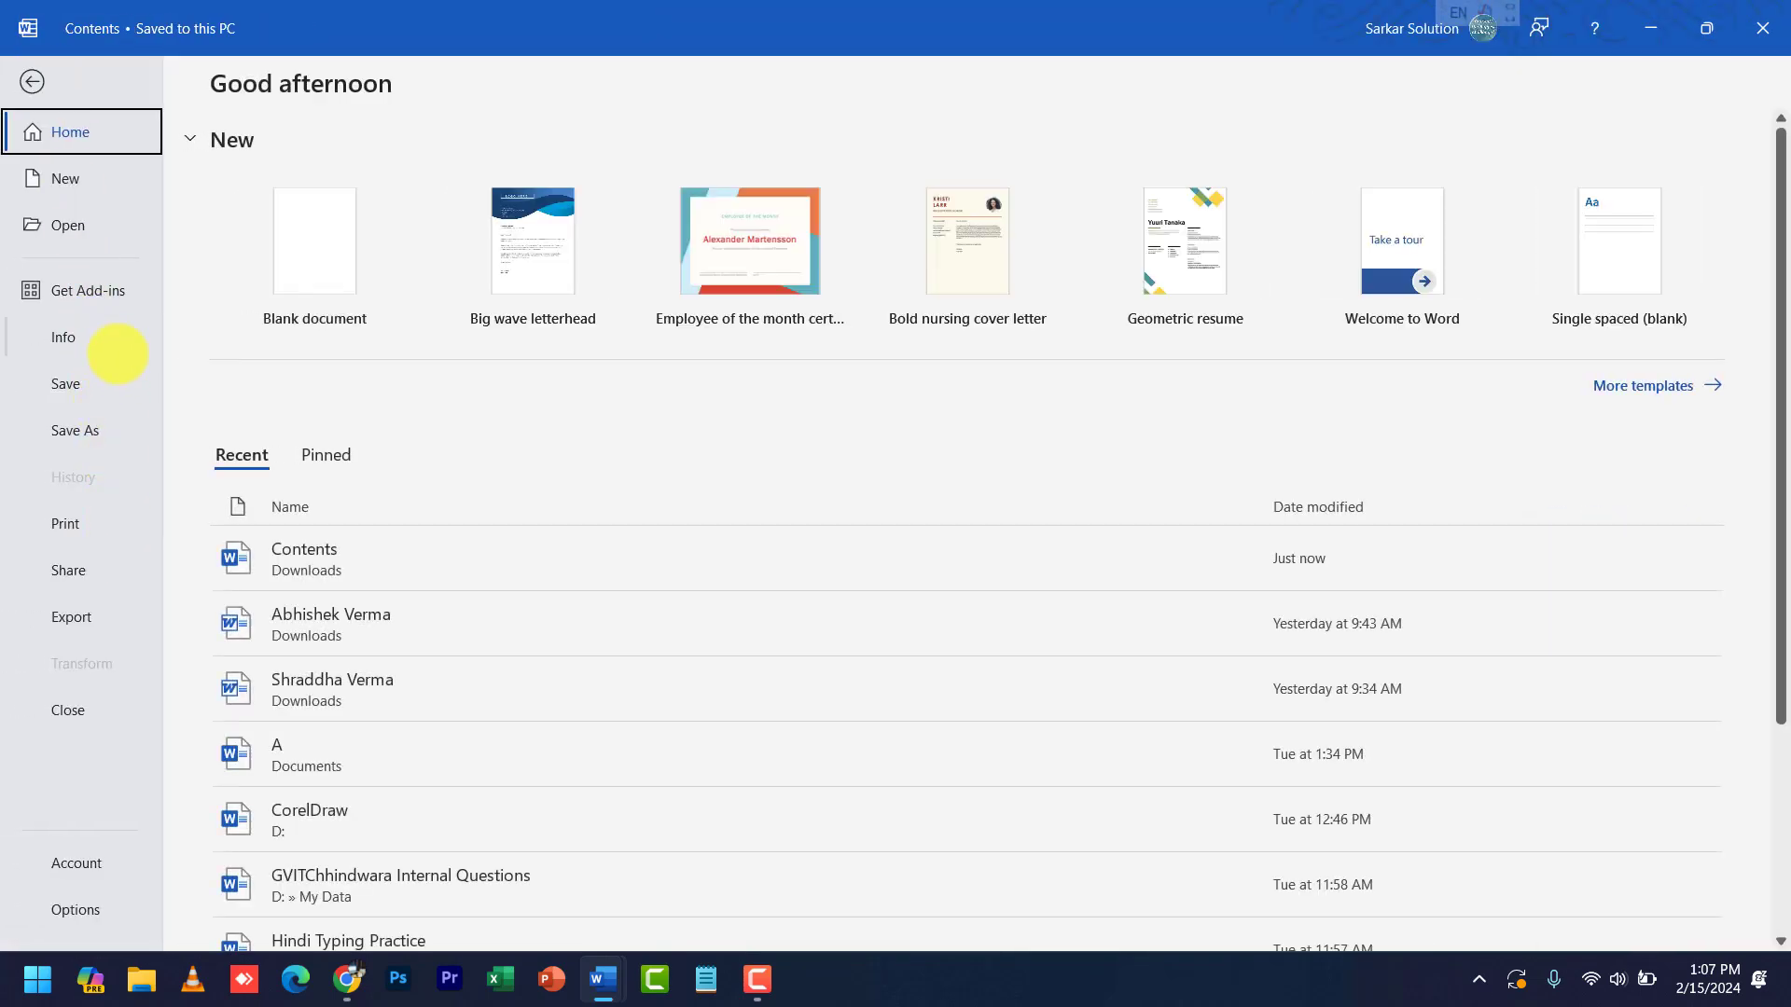
pyautogui.click(118, 347)
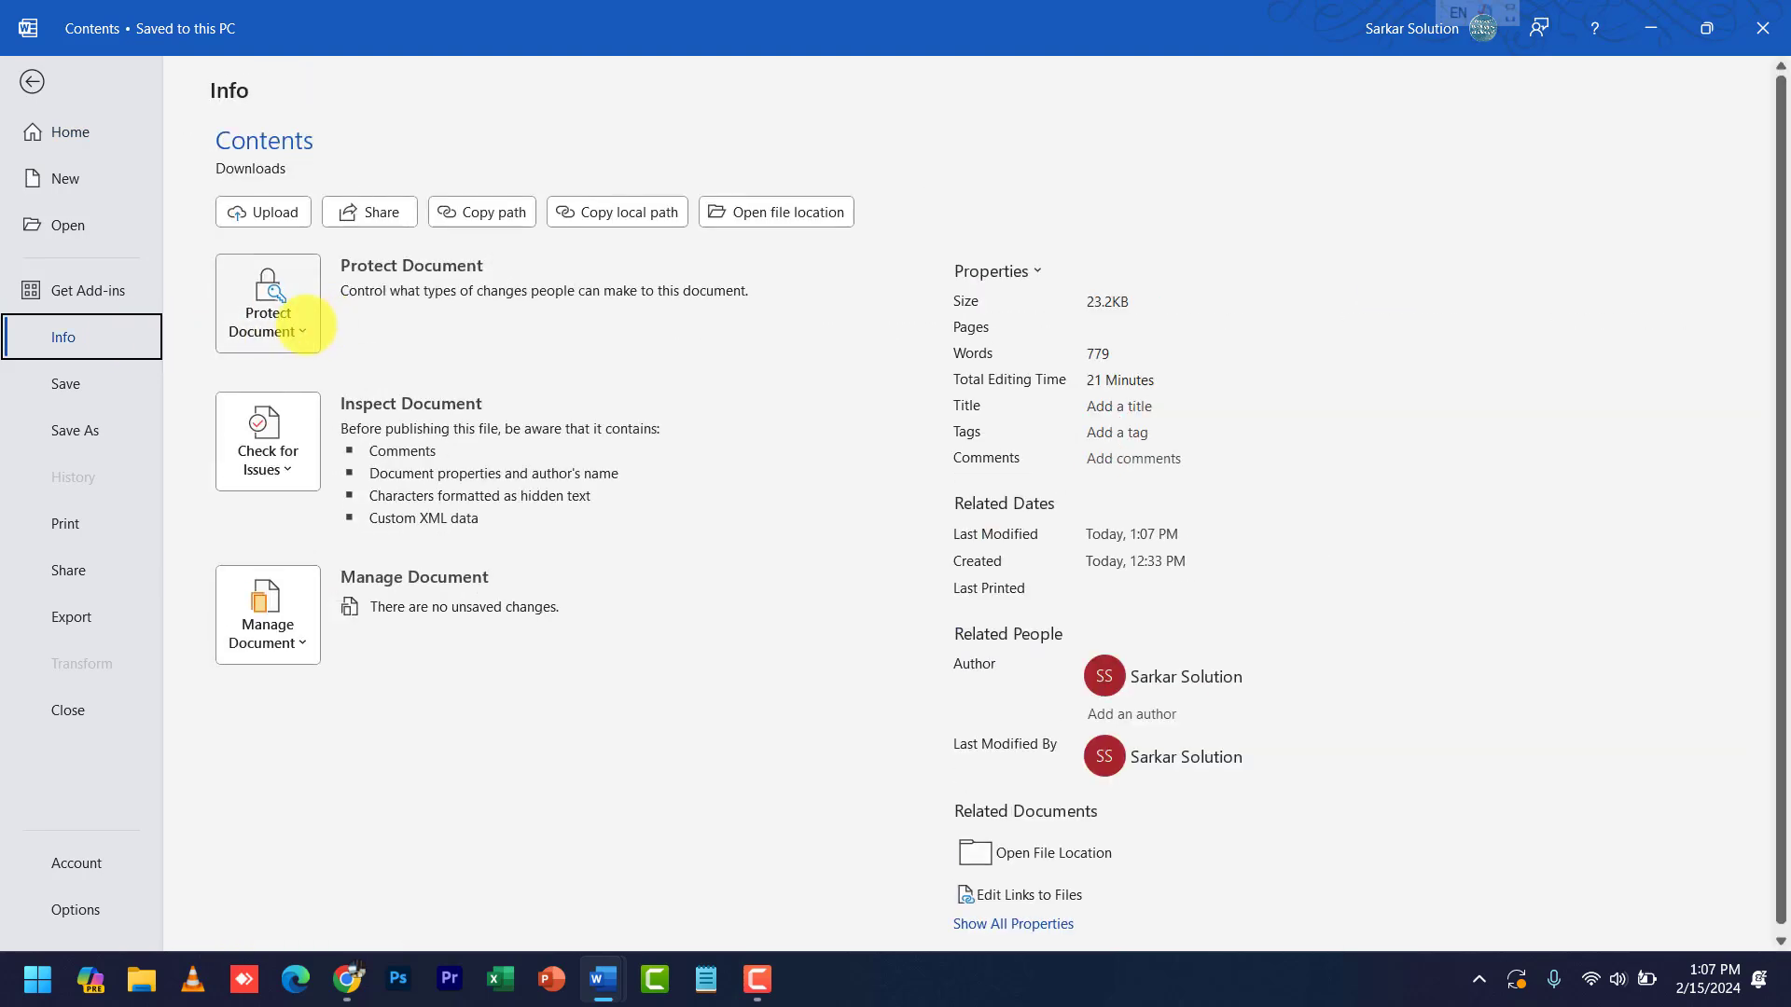
pyautogui.click(300, 324)
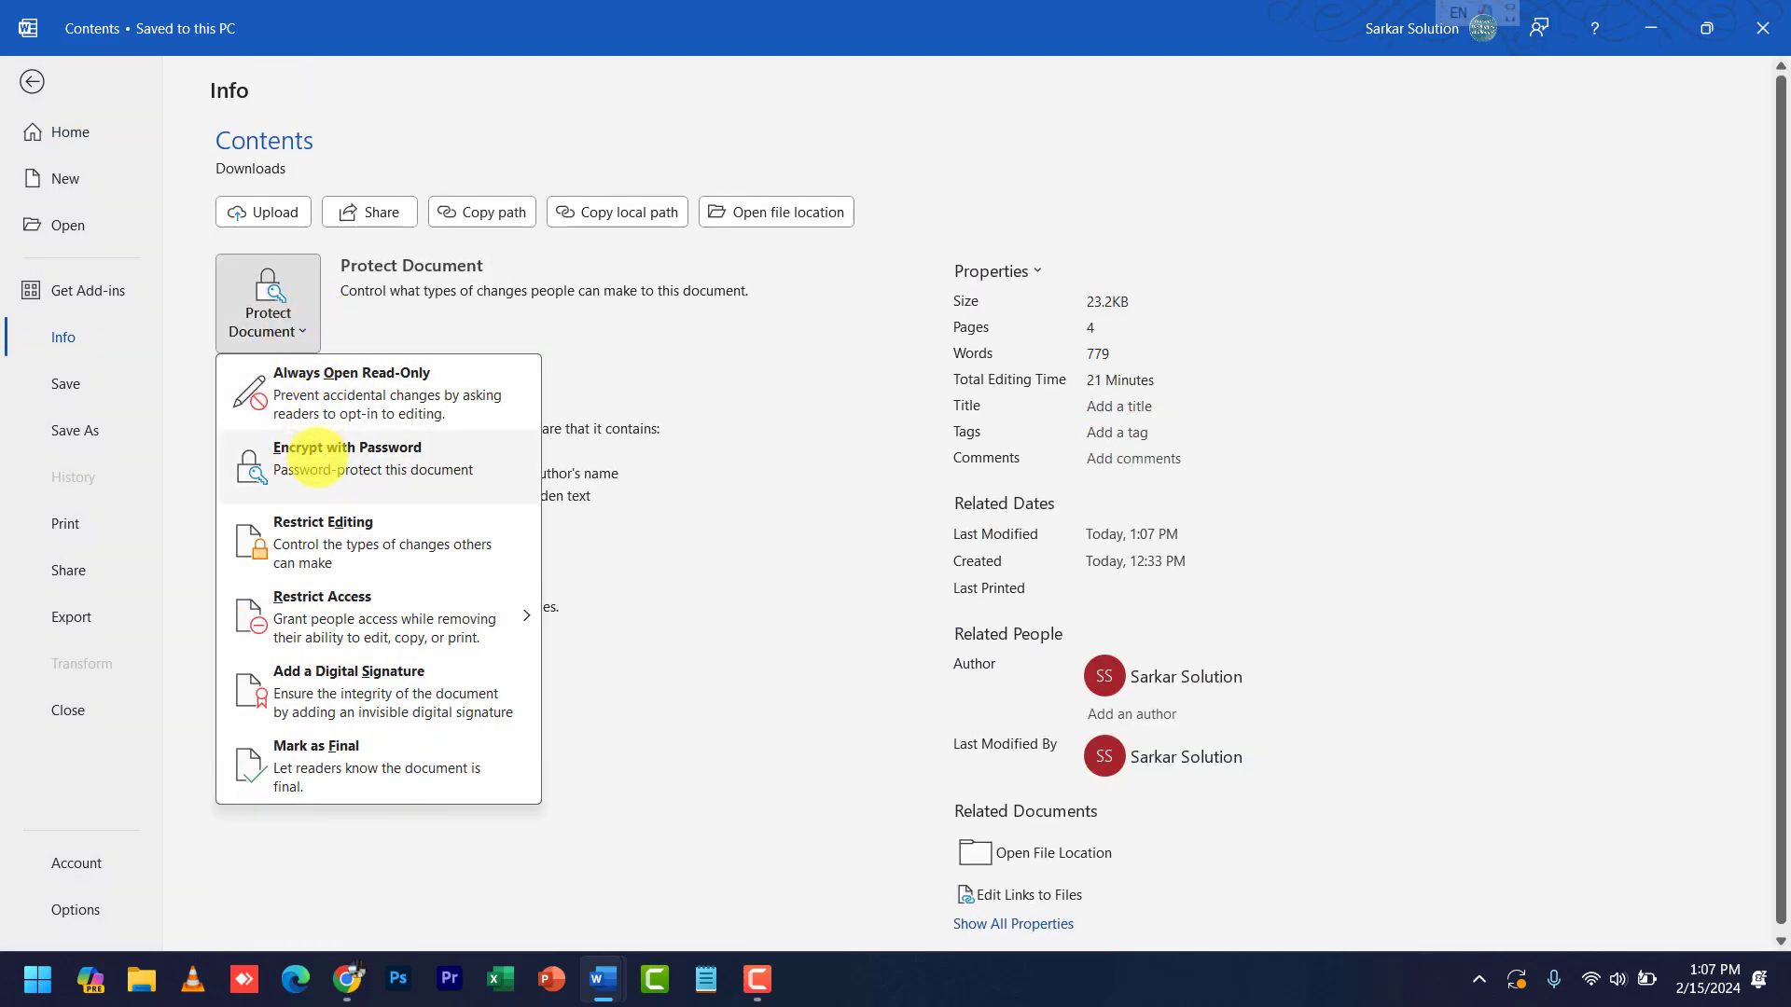
pyautogui.click(315, 457)
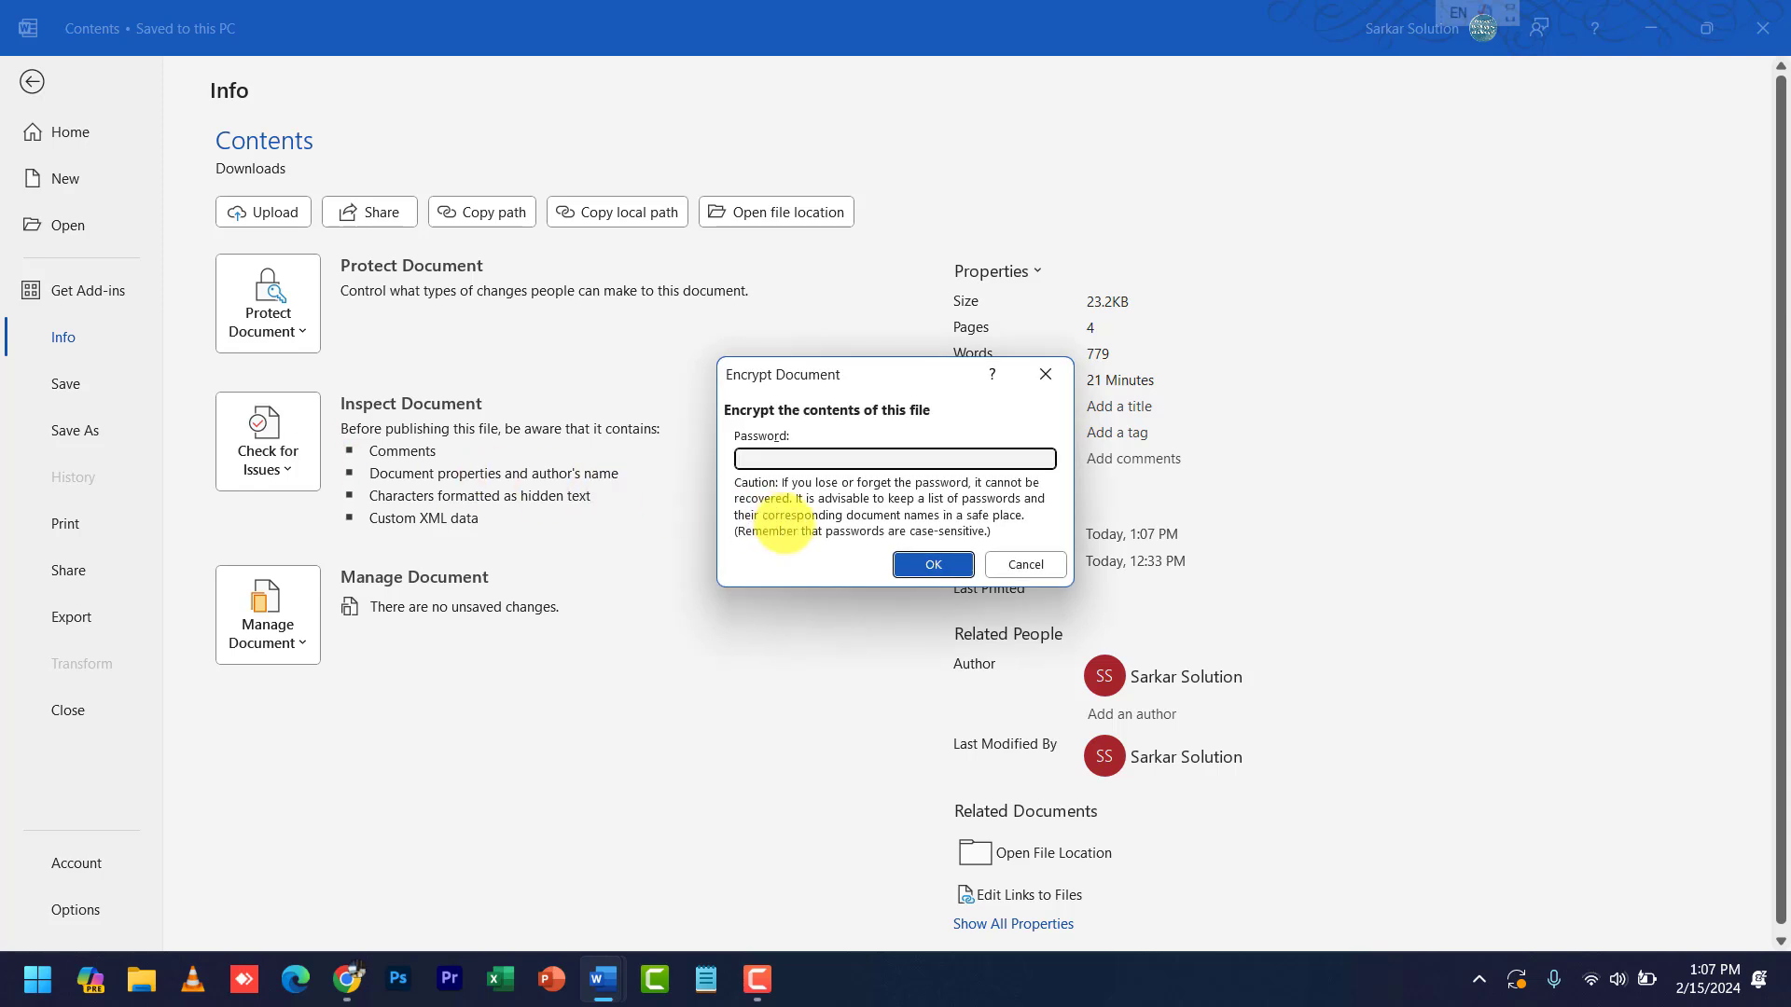
pyautogui.write('123')
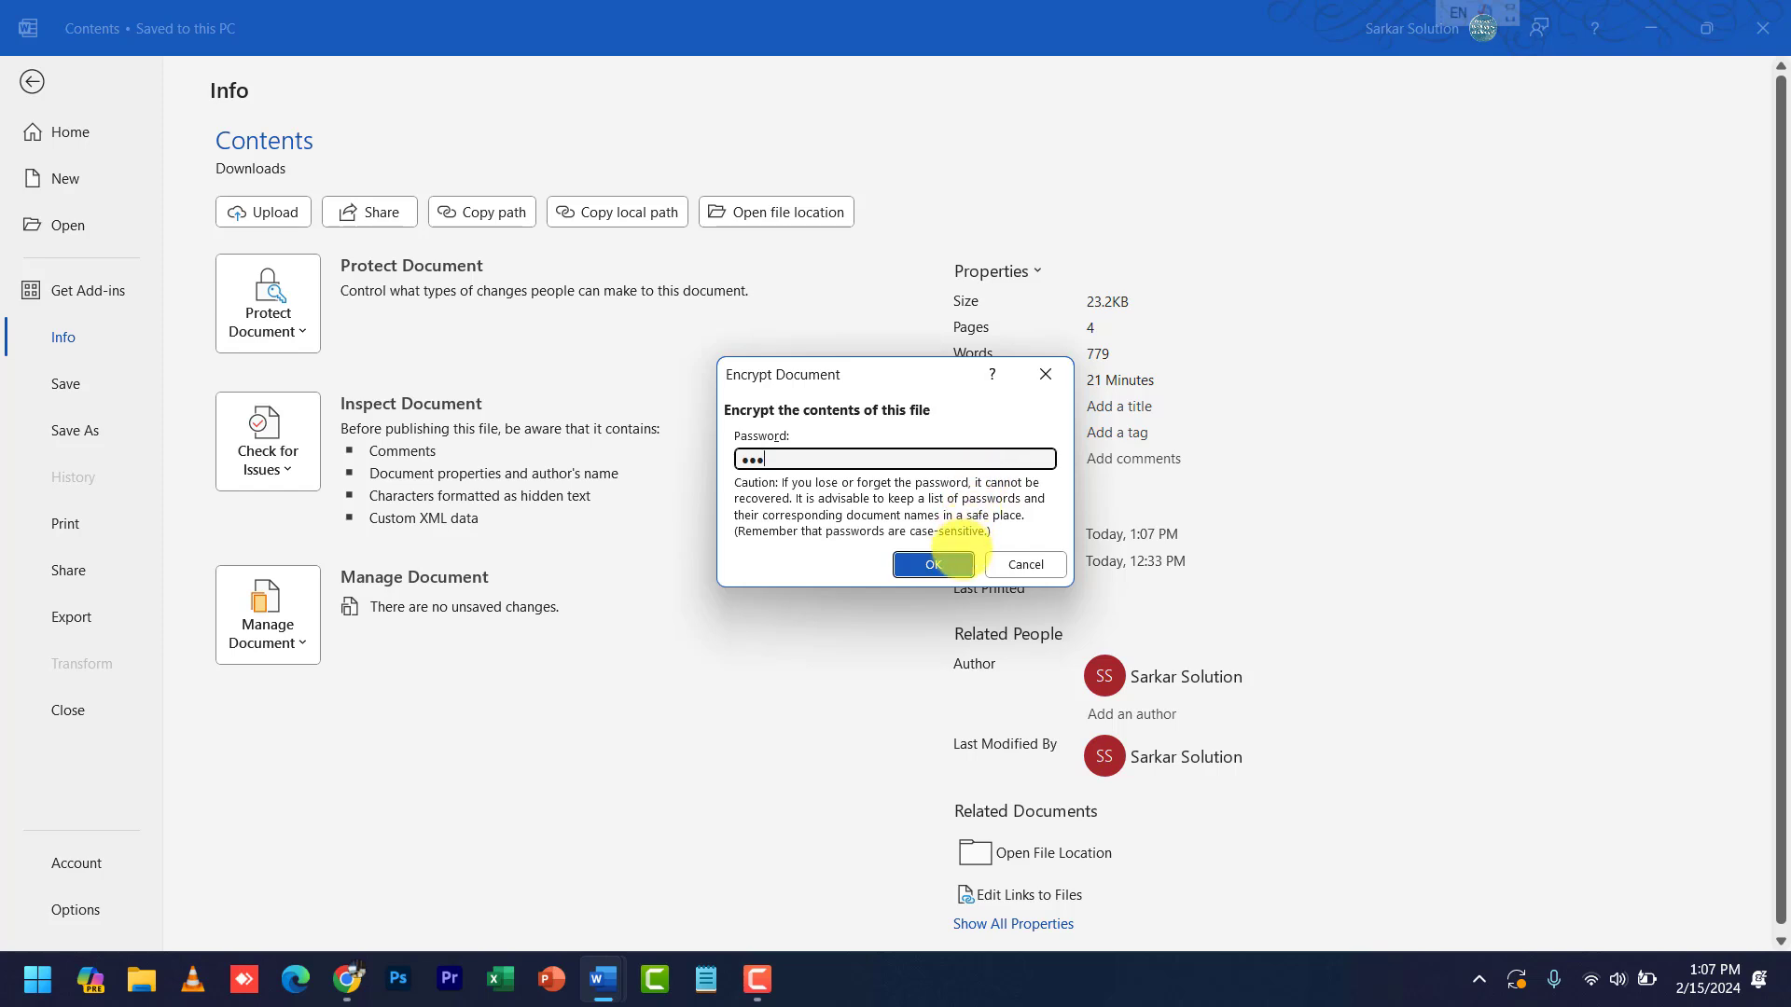
pyautogui.click(933, 563)
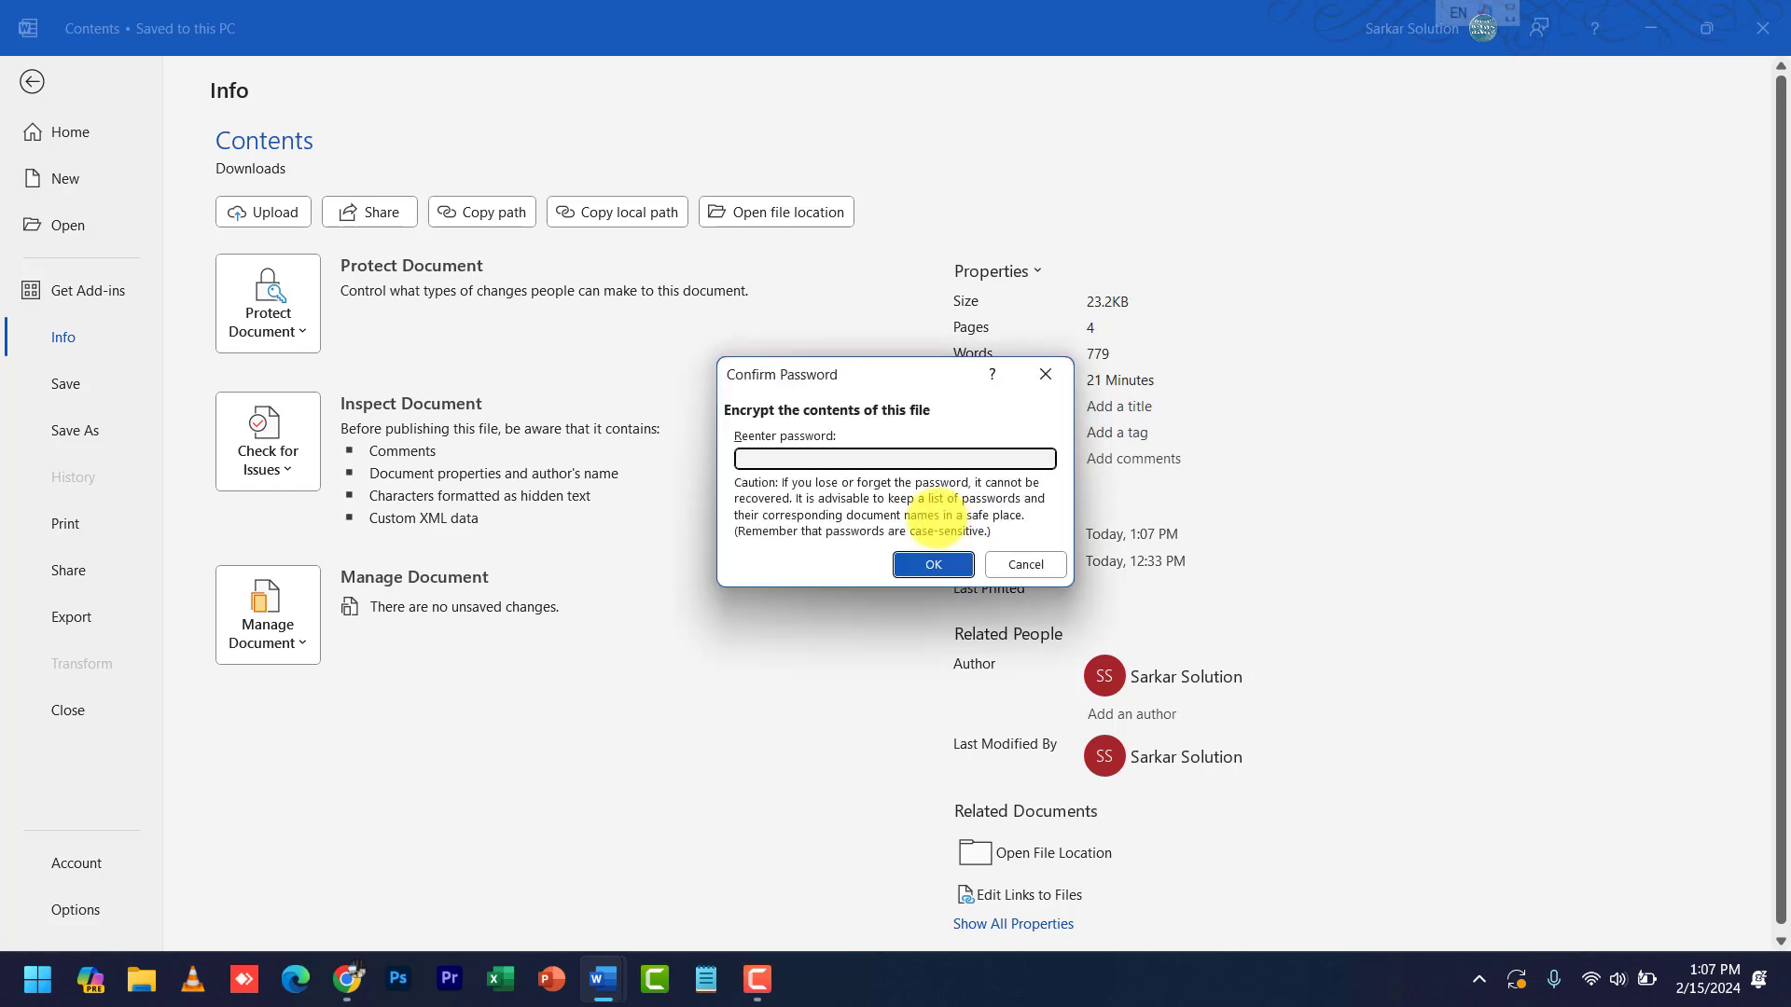
pyautogui.write('123')
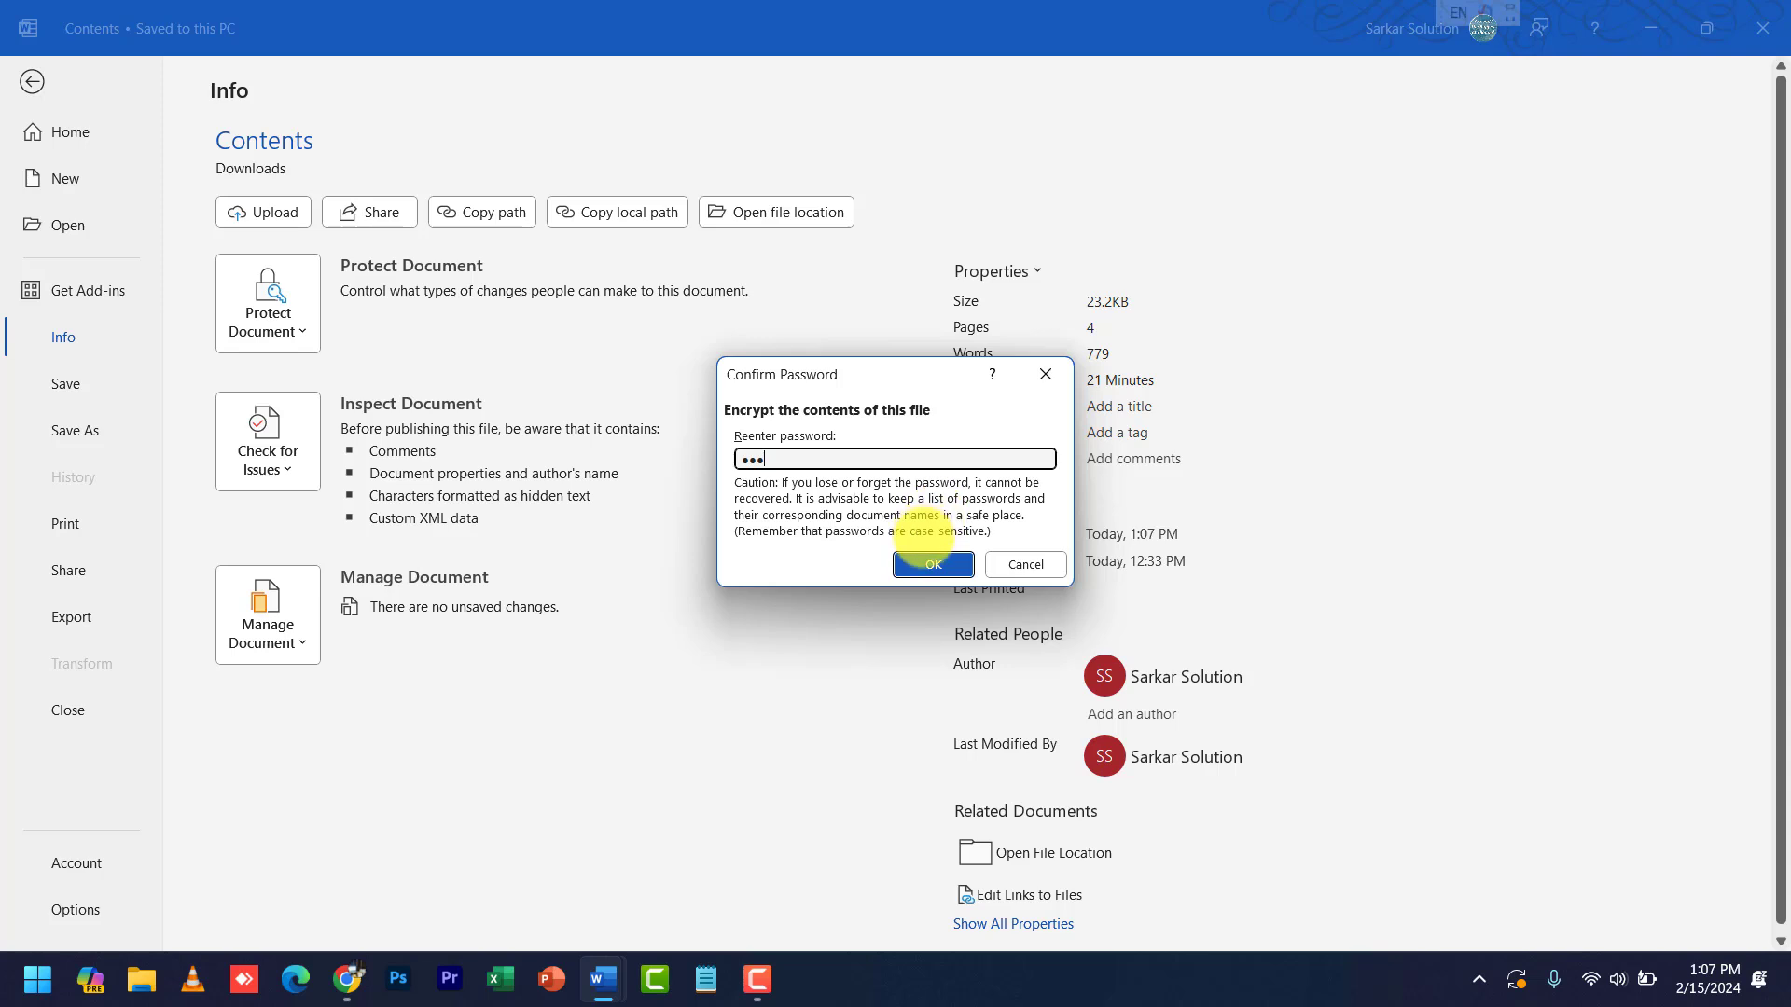
pyautogui.click(934, 564)
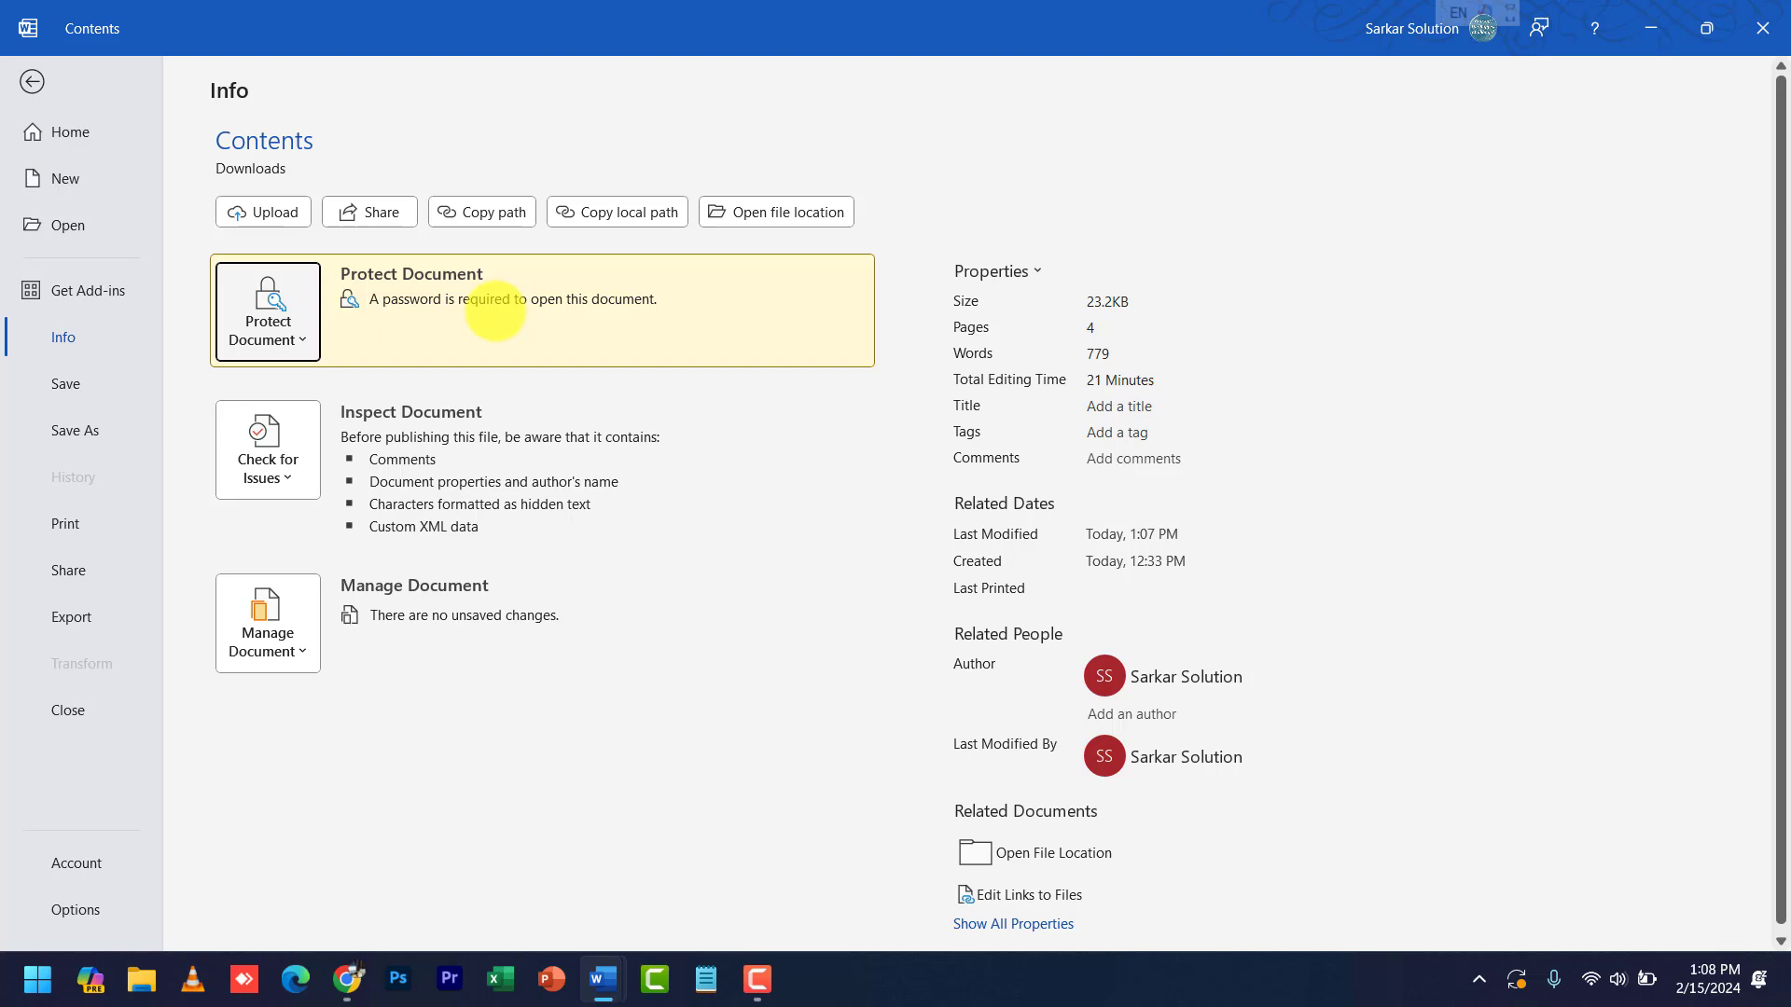
# - Save and close Contents and the Micrsoft letter, relaunch Word, and reopen Contents from Recent
pyautogui.click(32, 82)
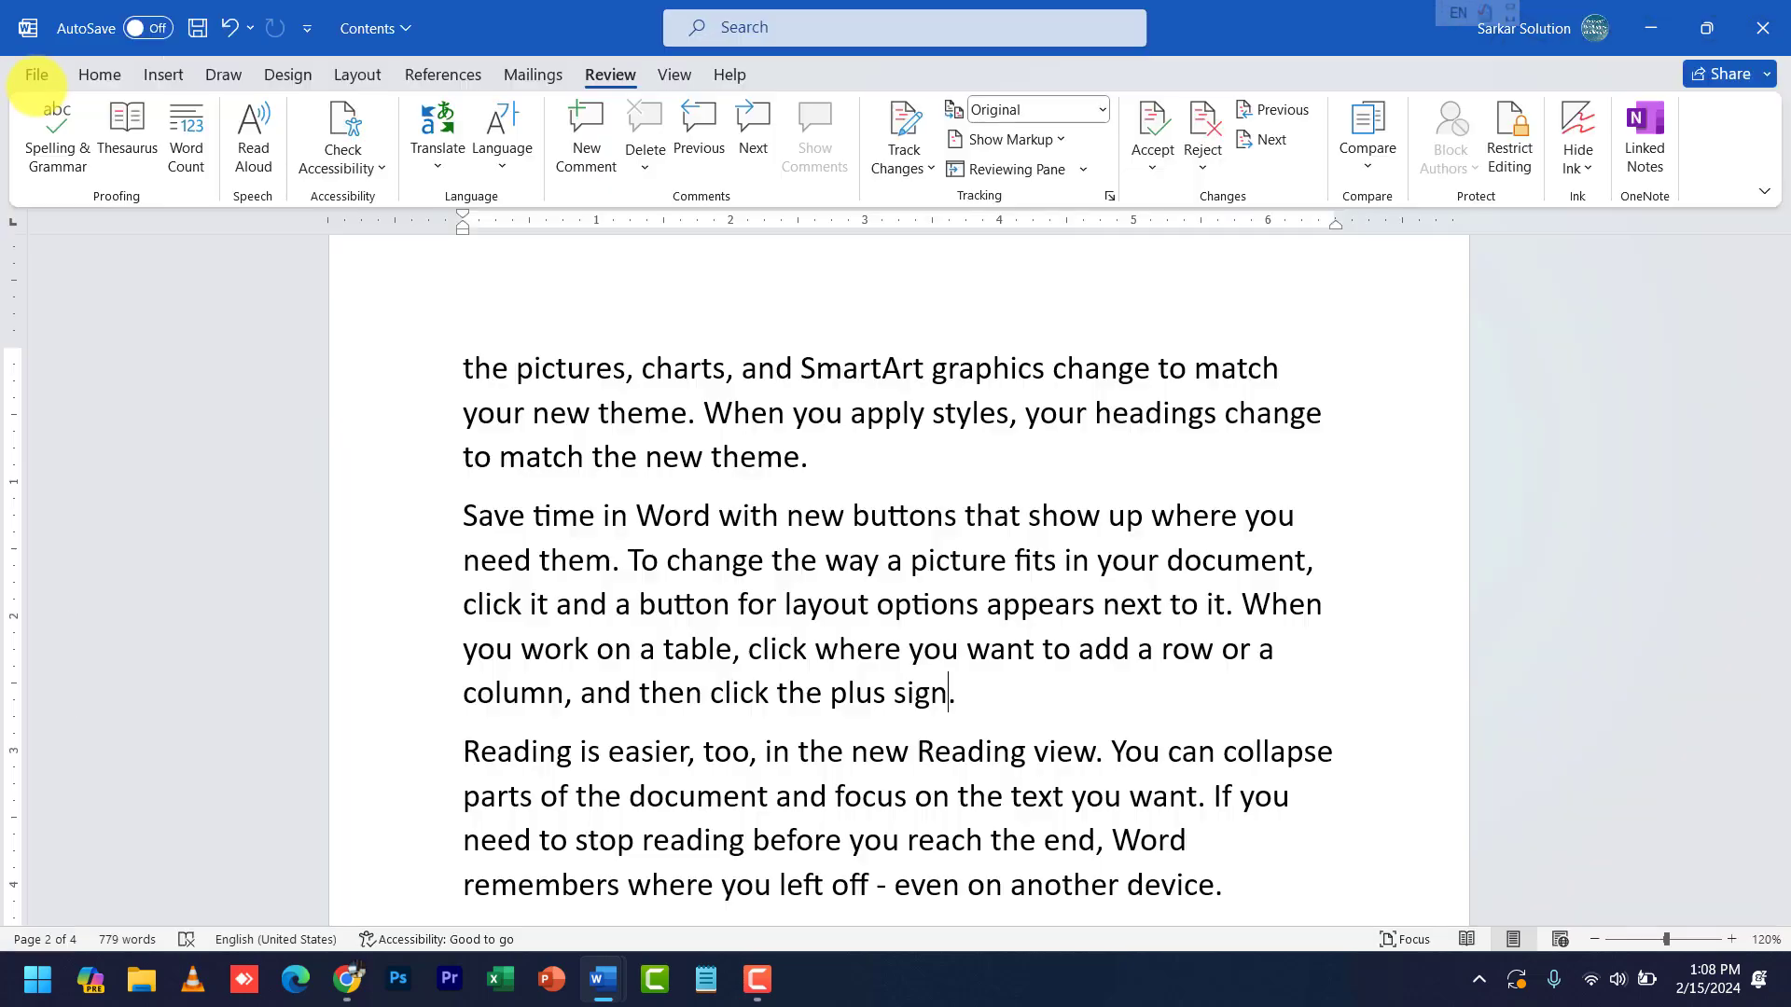
pyautogui.click(1763, 28)
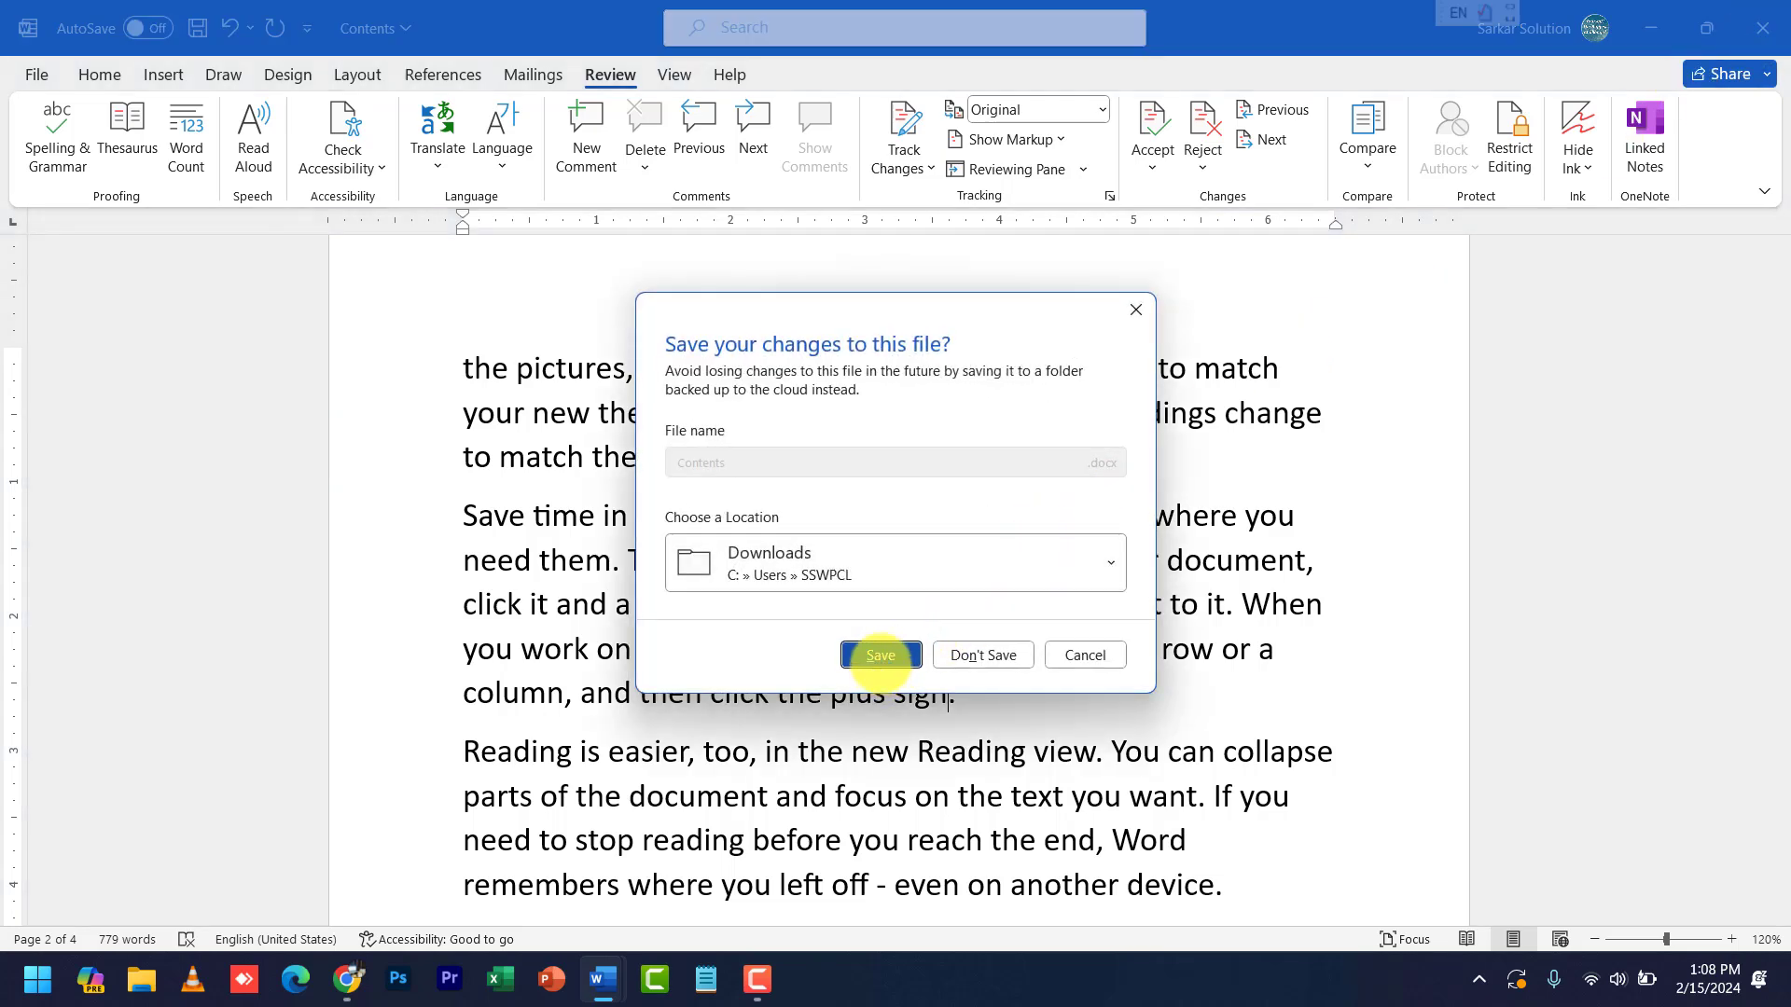
pyautogui.click(880, 655)
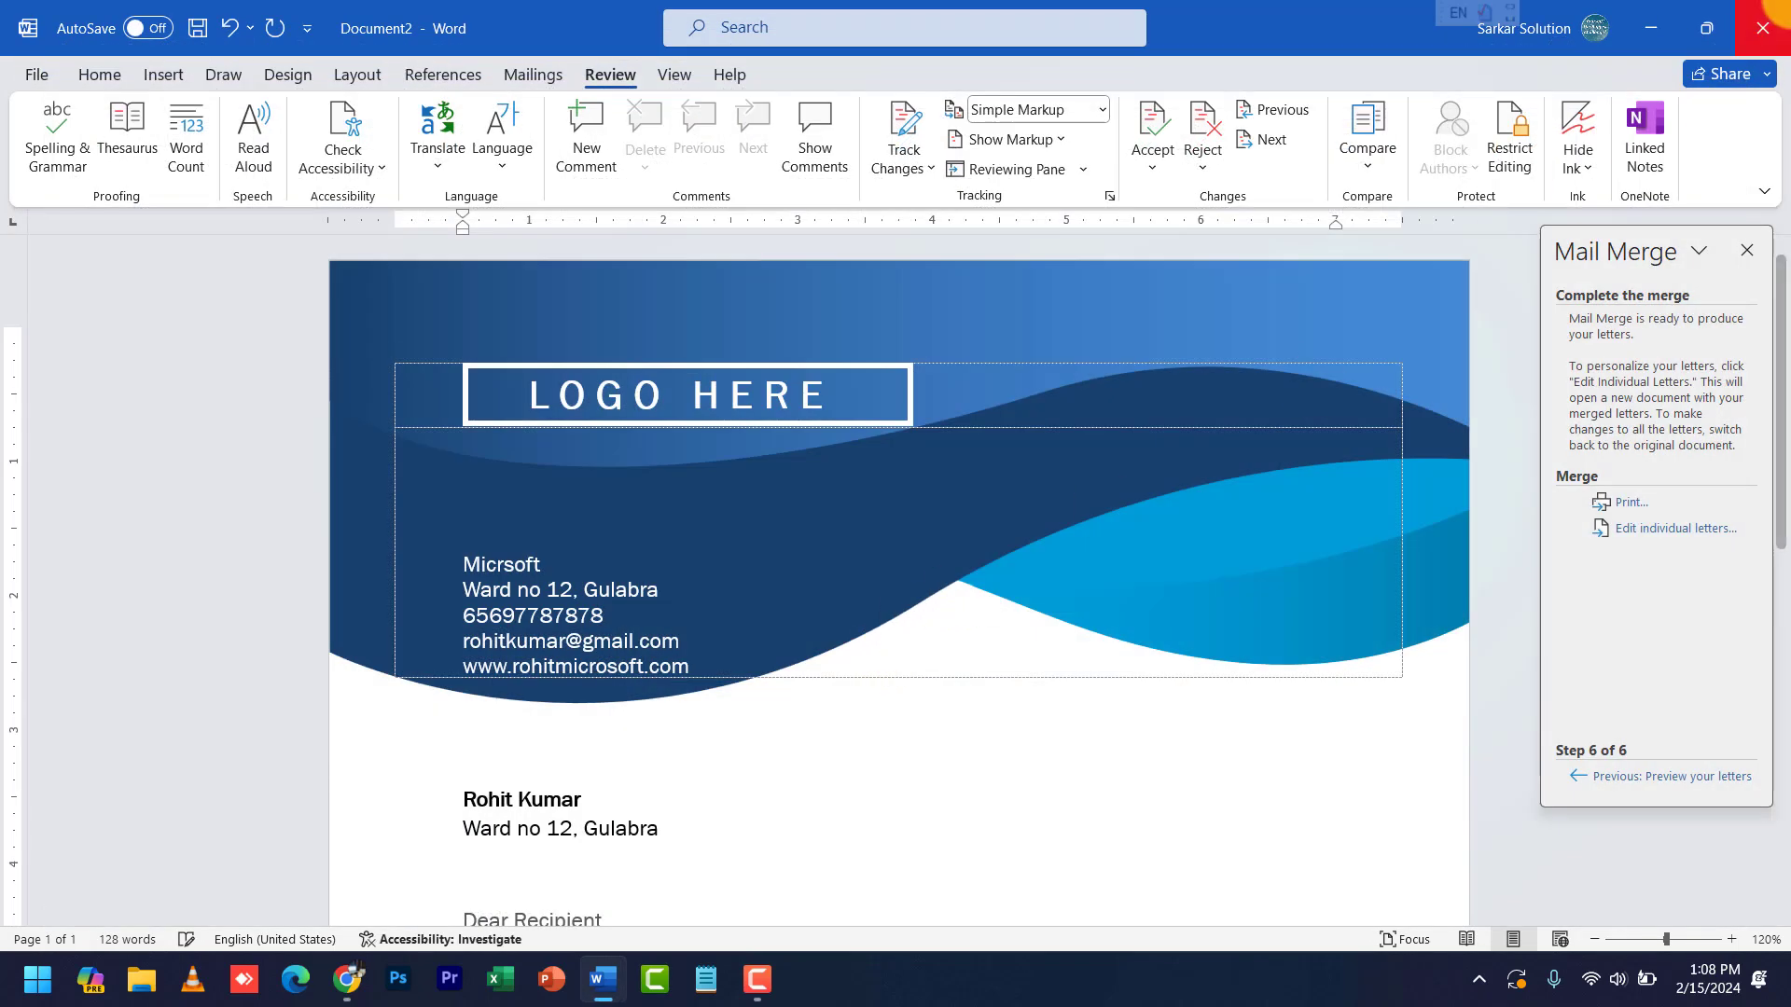
pyautogui.click(1763, 28)
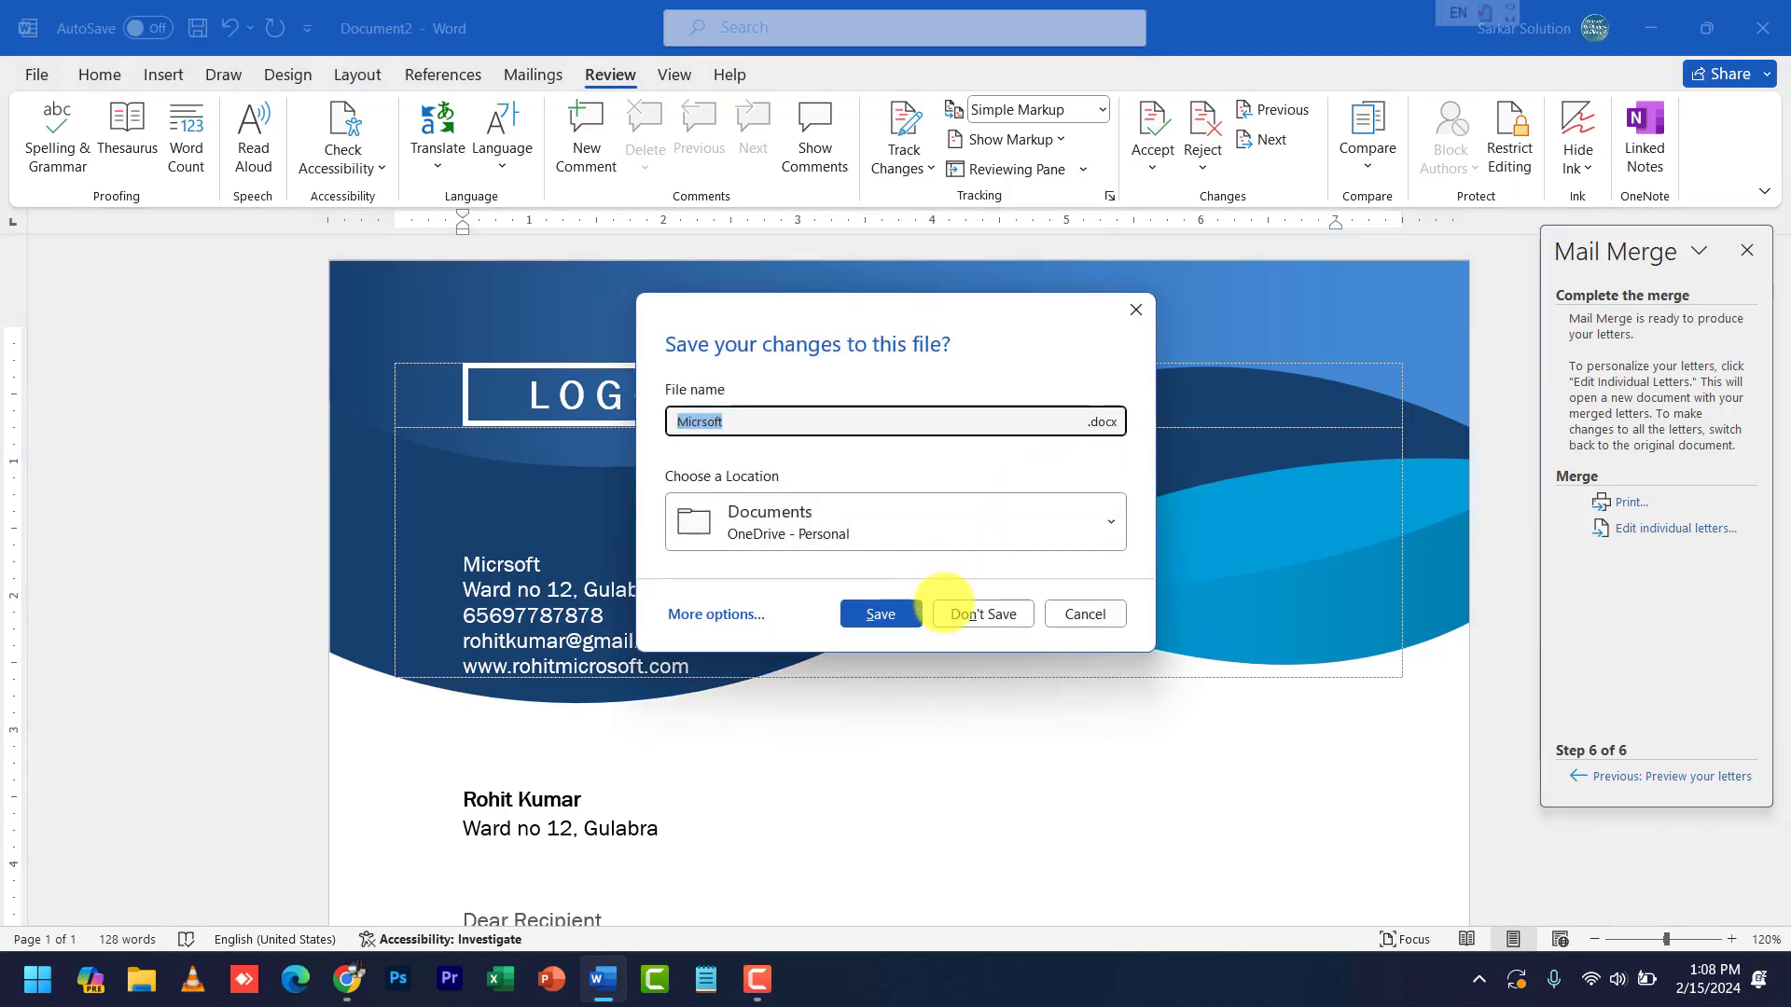
pyautogui.click(908, 613)
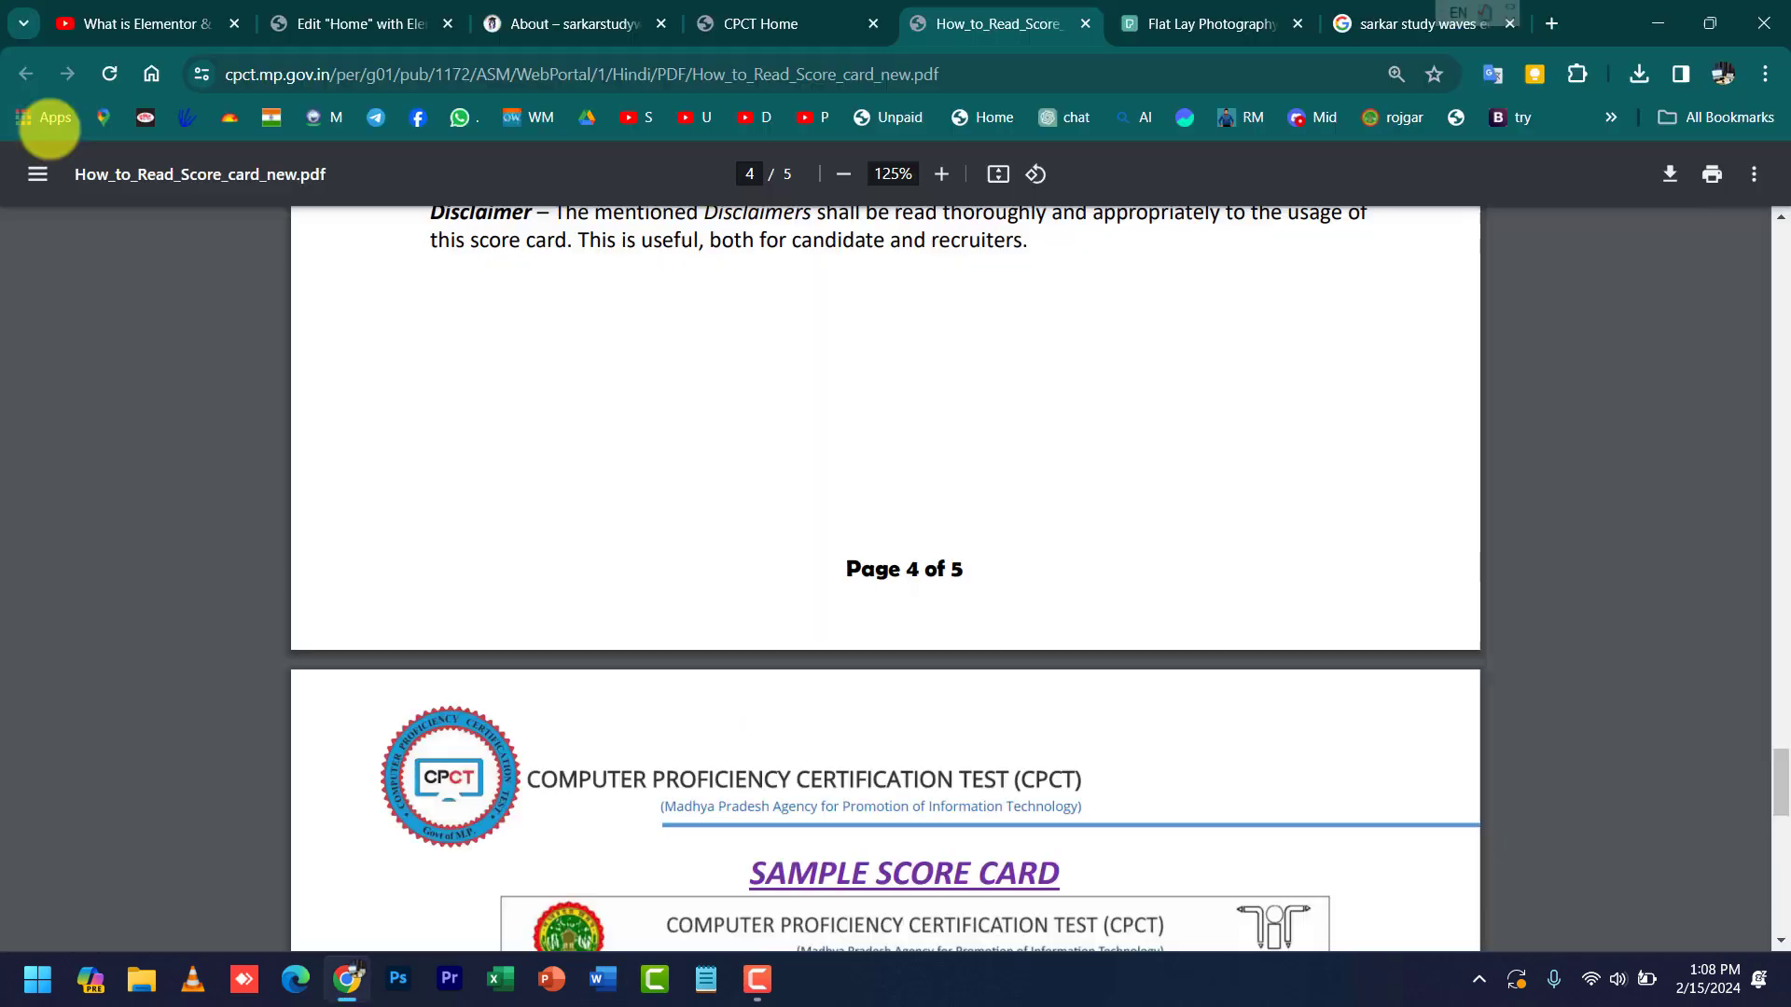
pyautogui.click(597, 980)
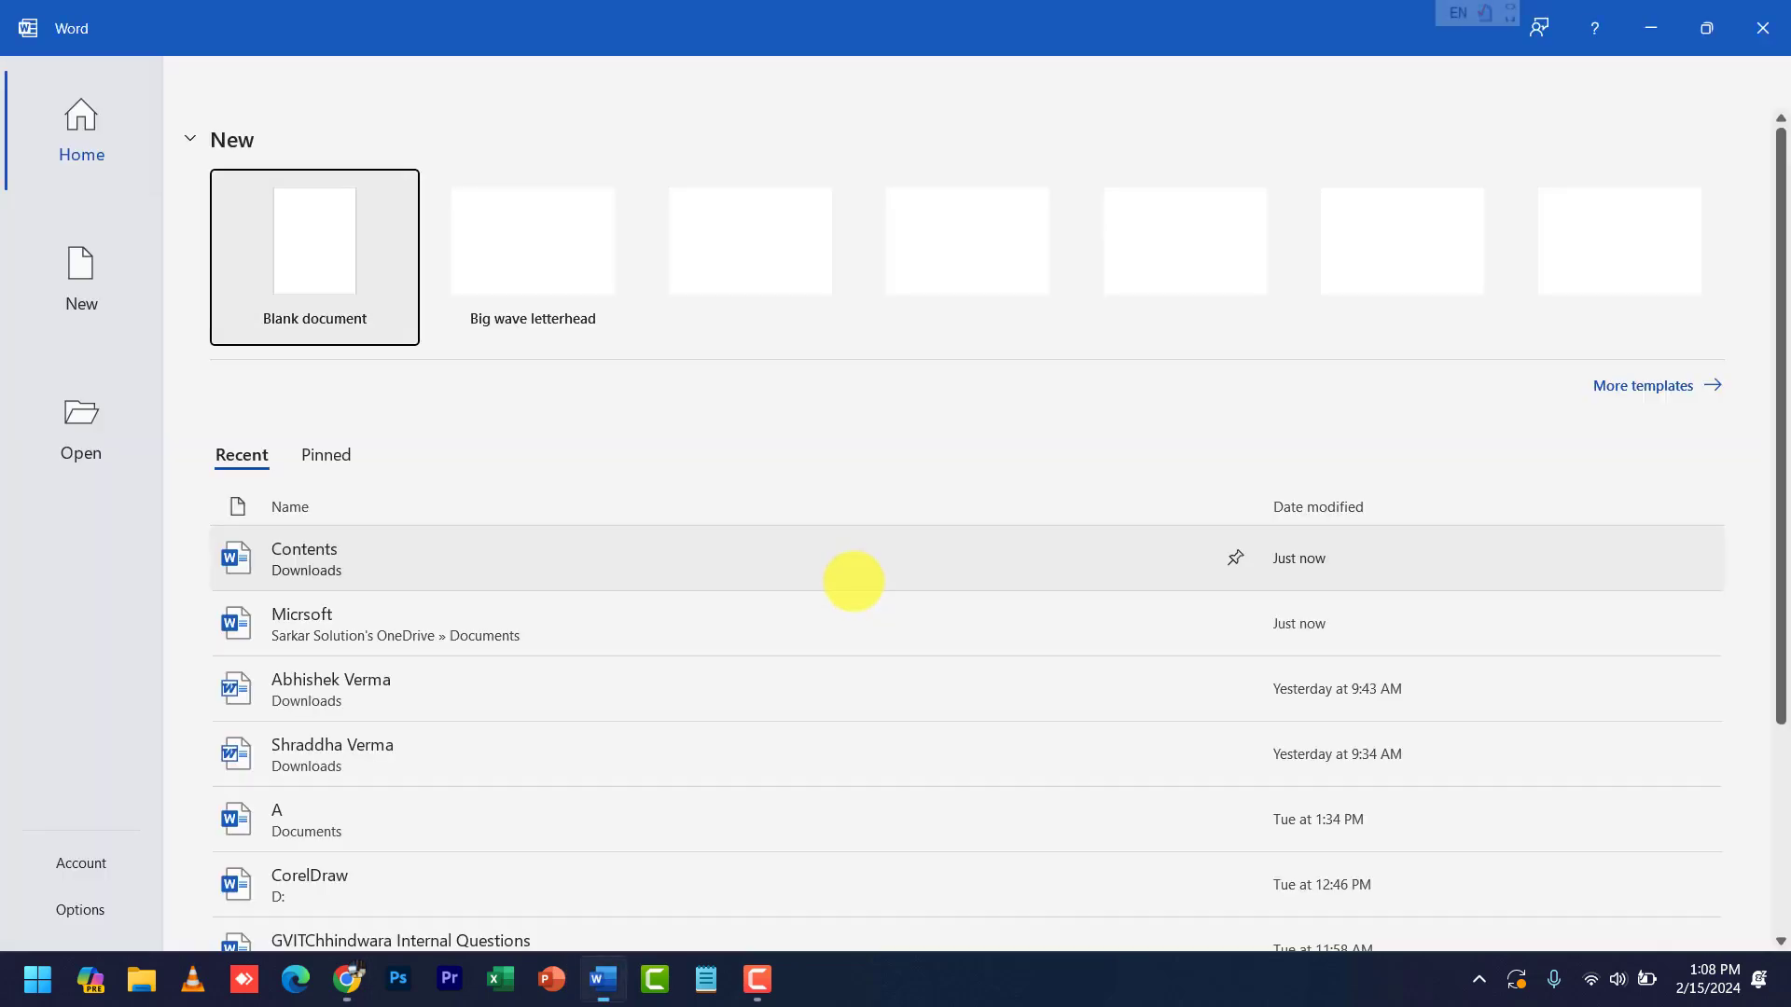
pyautogui.click(345, 553)
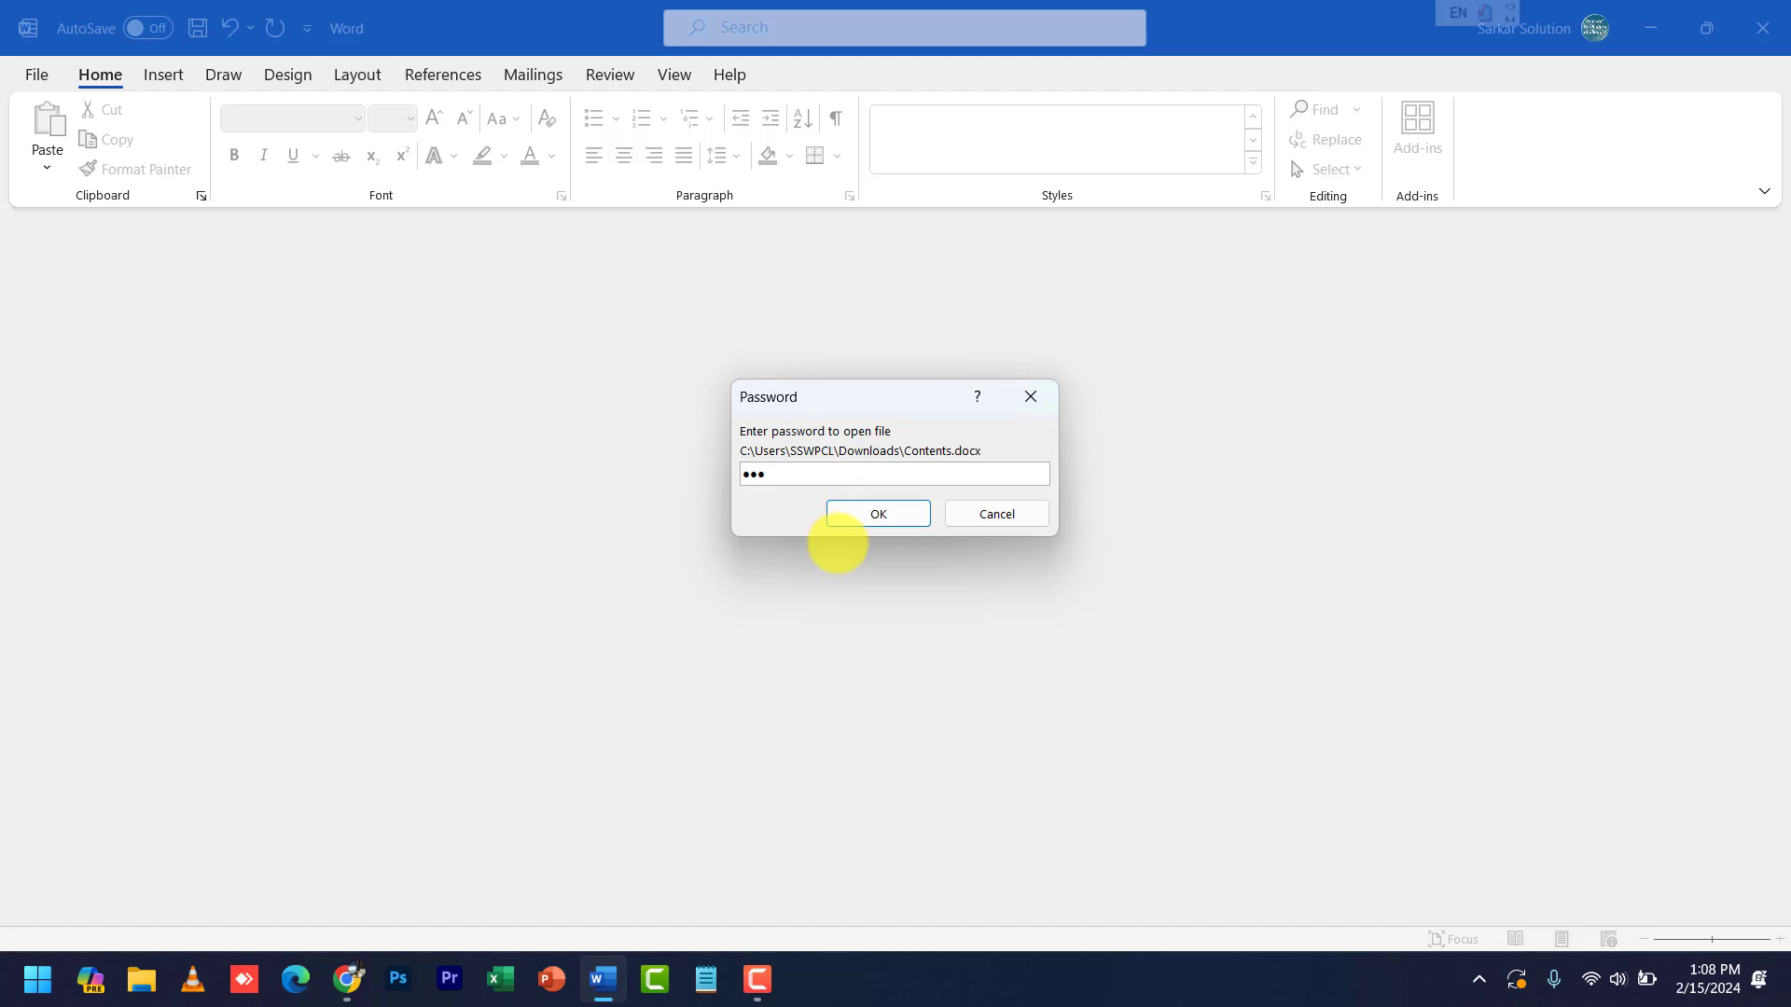
# - Submit the password to open Contents, click after the Computer heading, and show Review tools
pyautogui.click(852, 517)
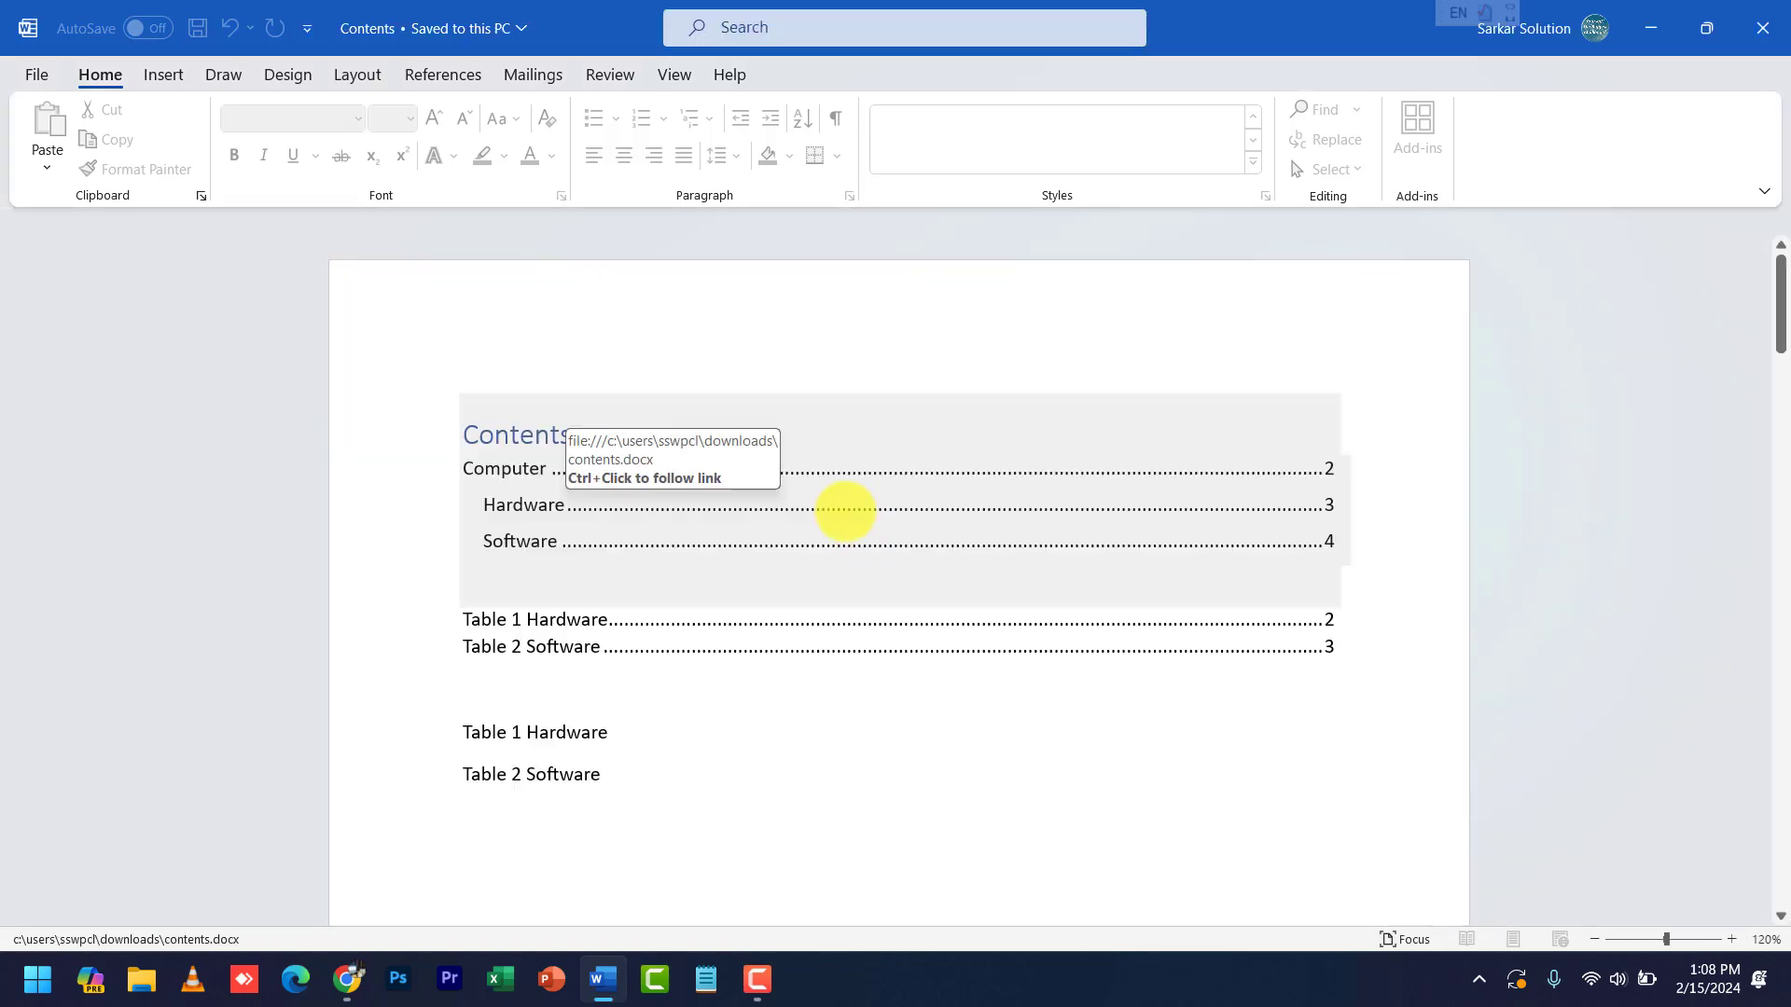
pyautogui.scroll(-3, 839, 523)
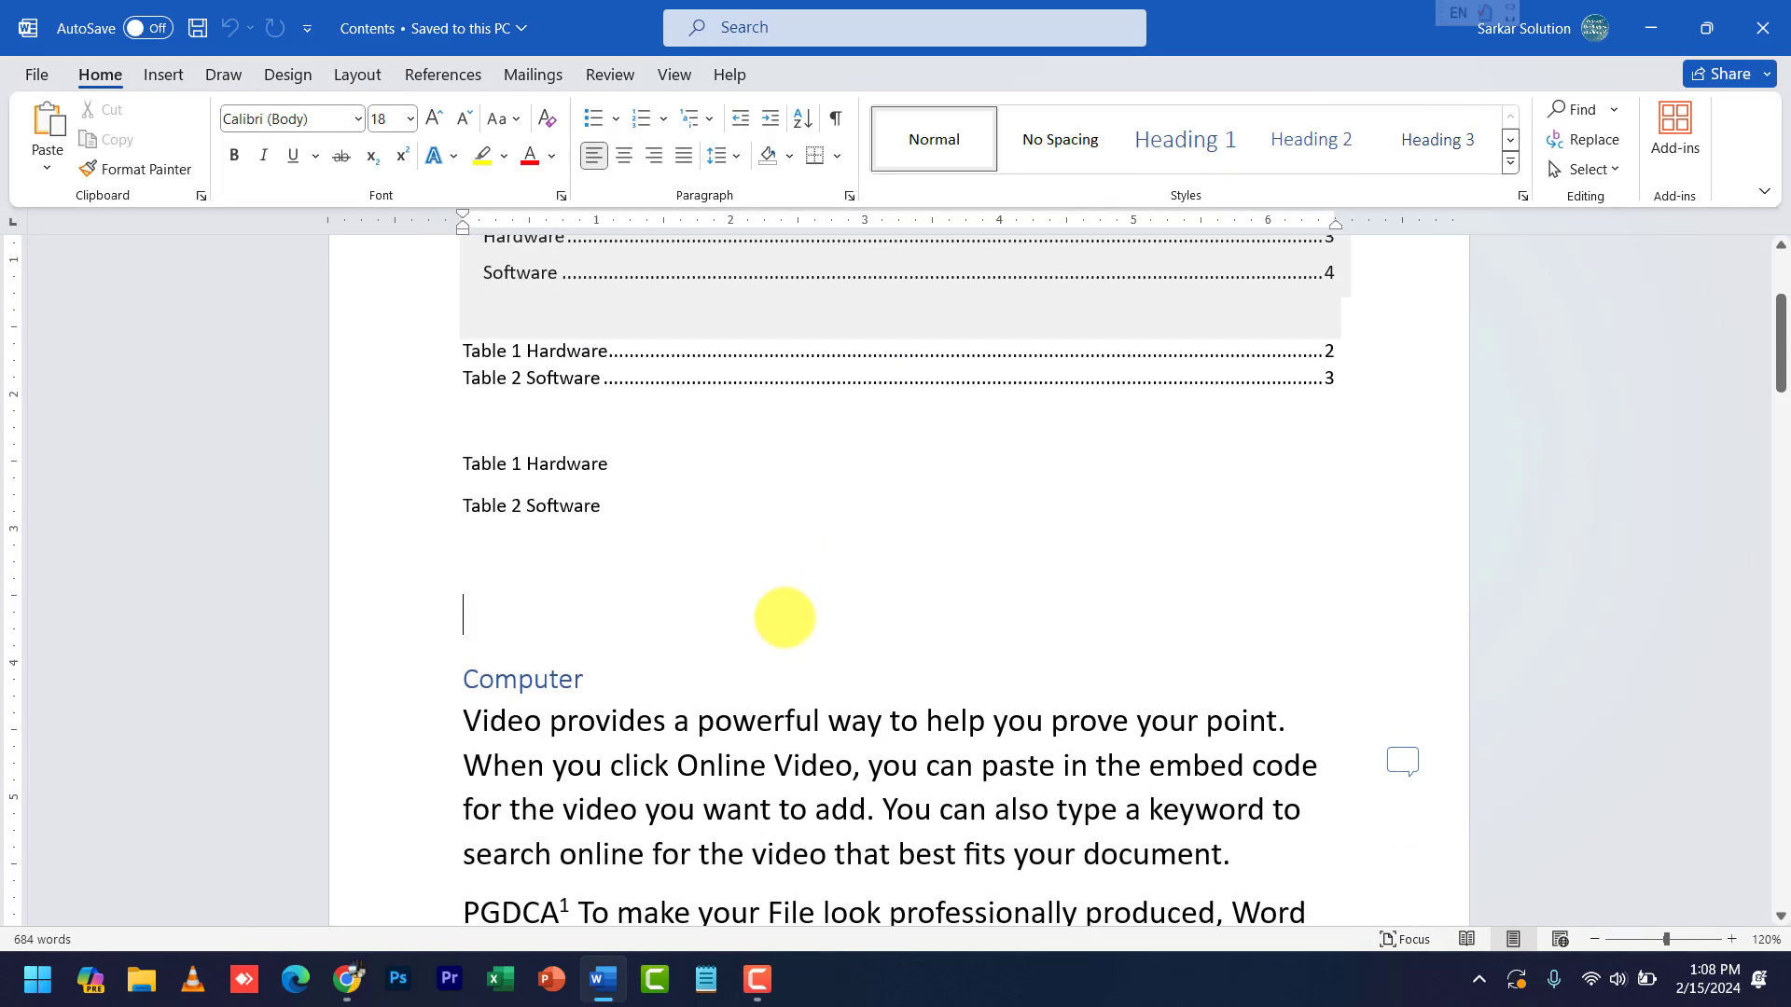
pyautogui.click(769, 668)
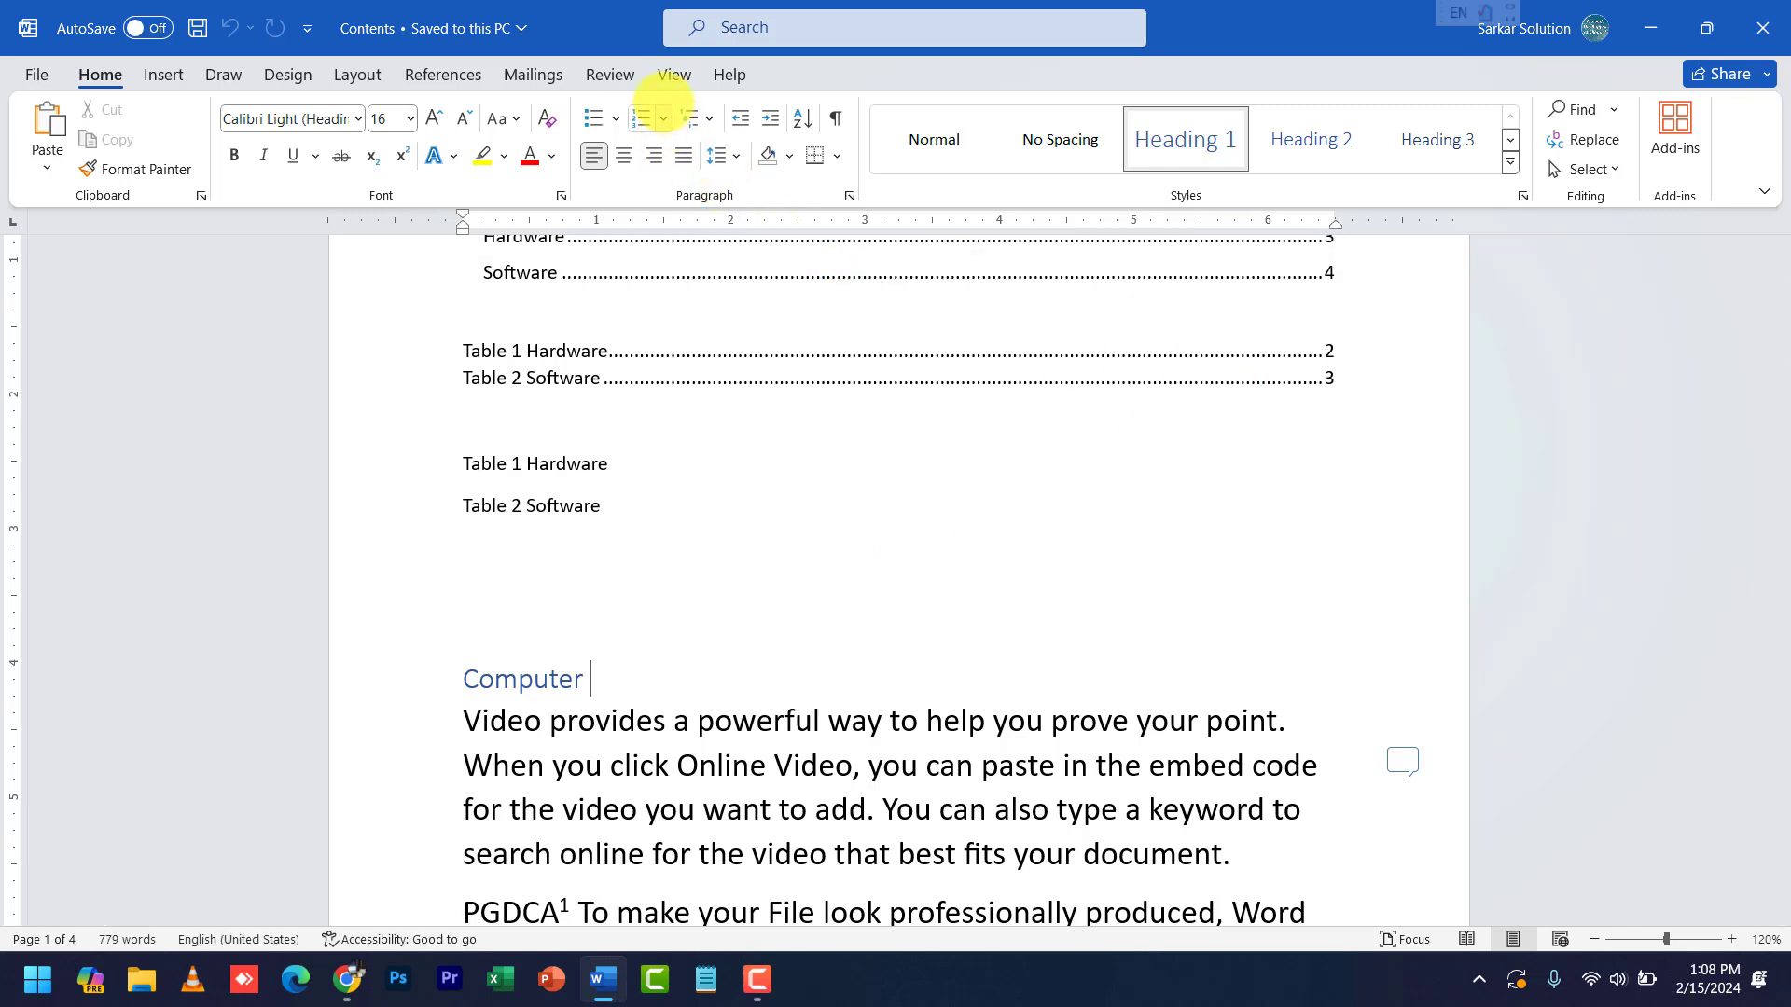
pyautogui.click(611, 75)
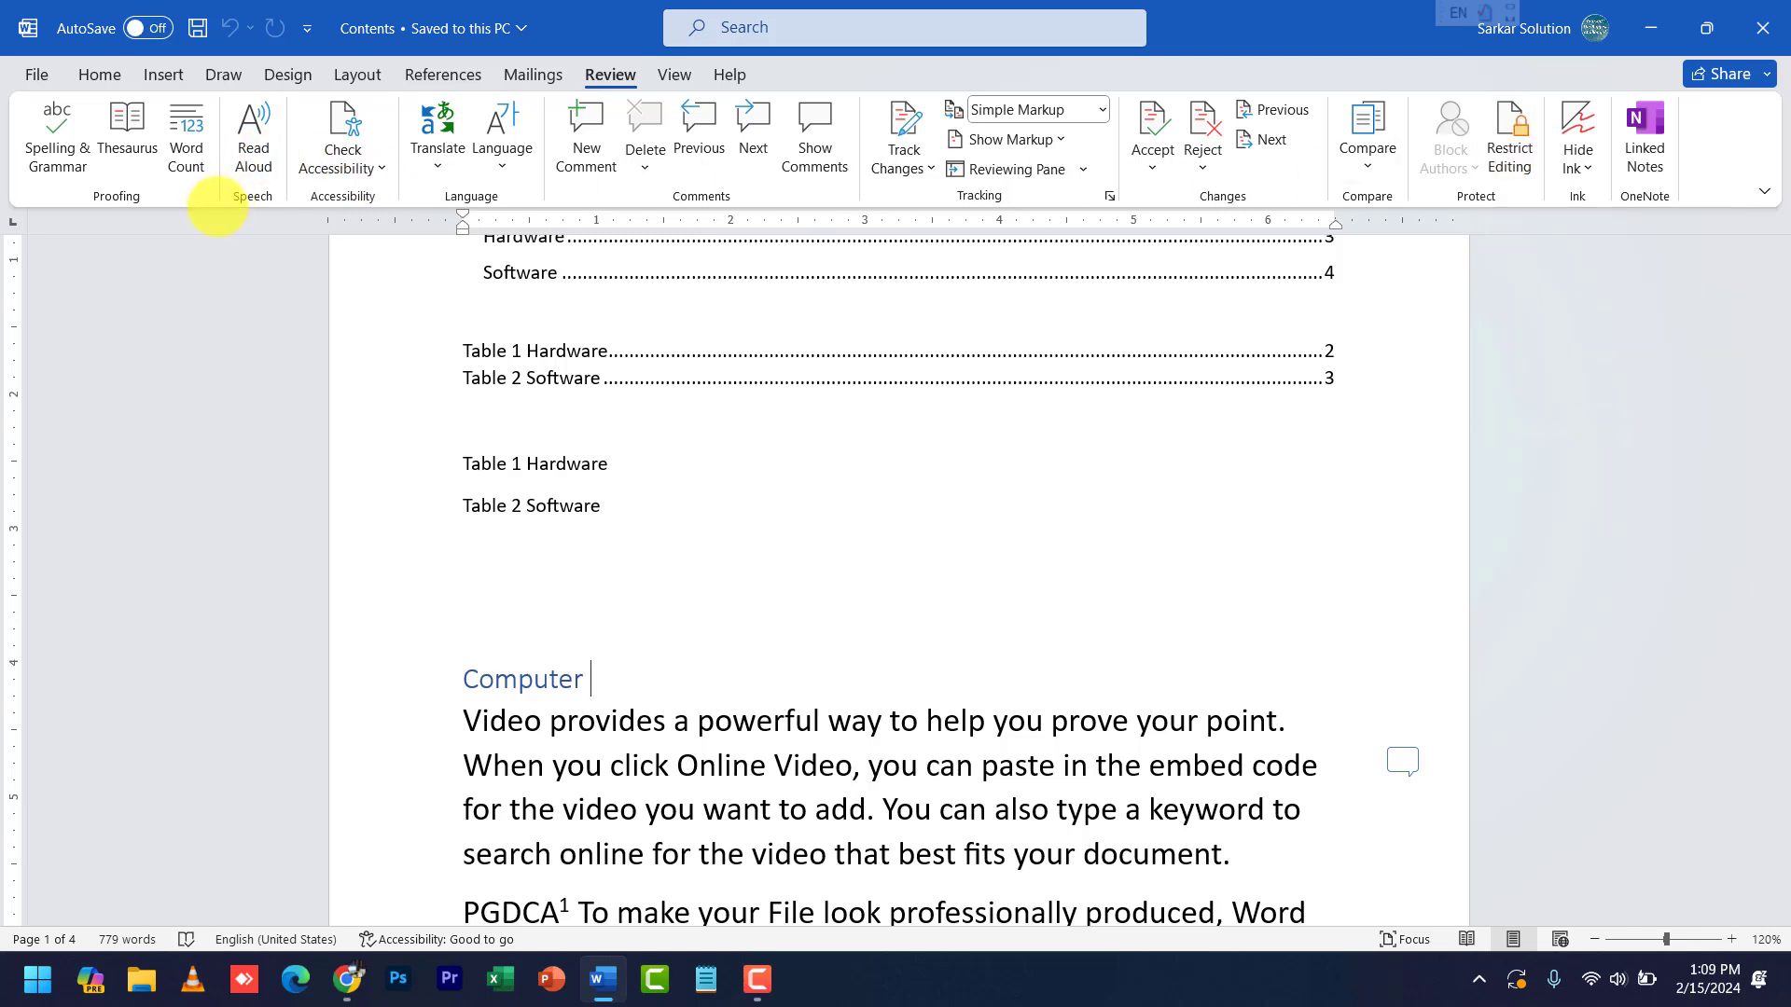
# - Clear the open password from the Contents document's Encrypt with Password setting
pyautogui.click(37, 74)
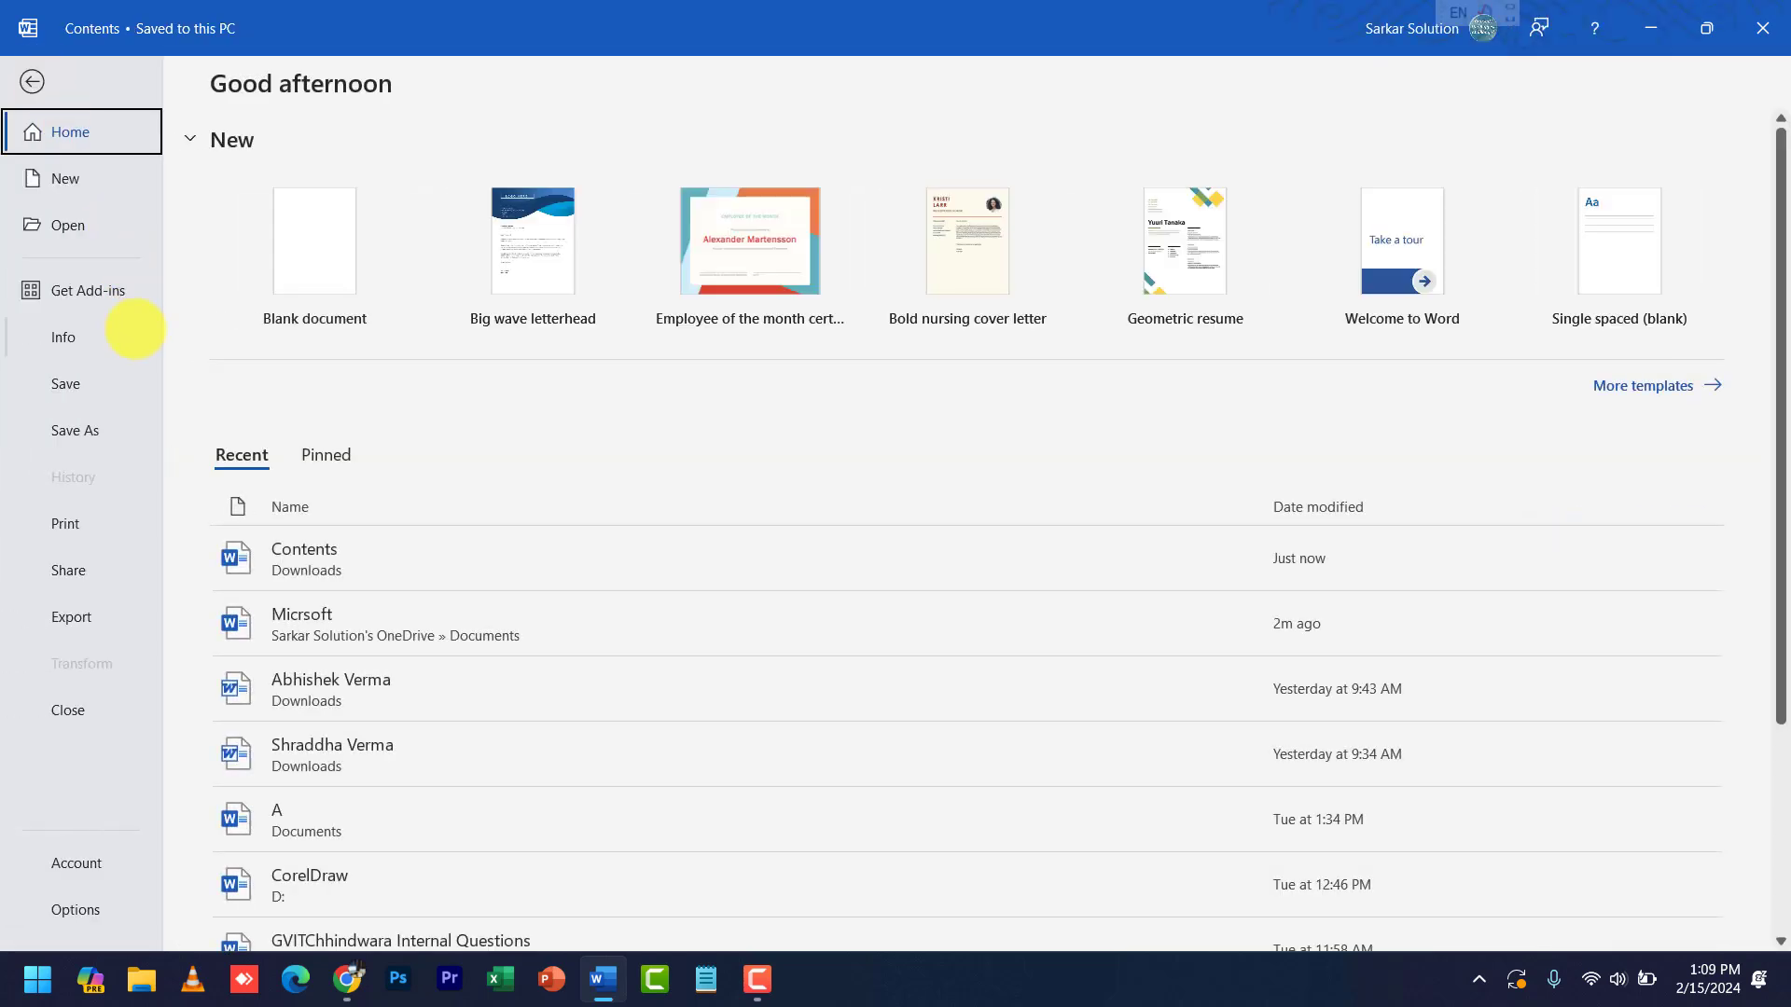
pyautogui.click(110, 338)
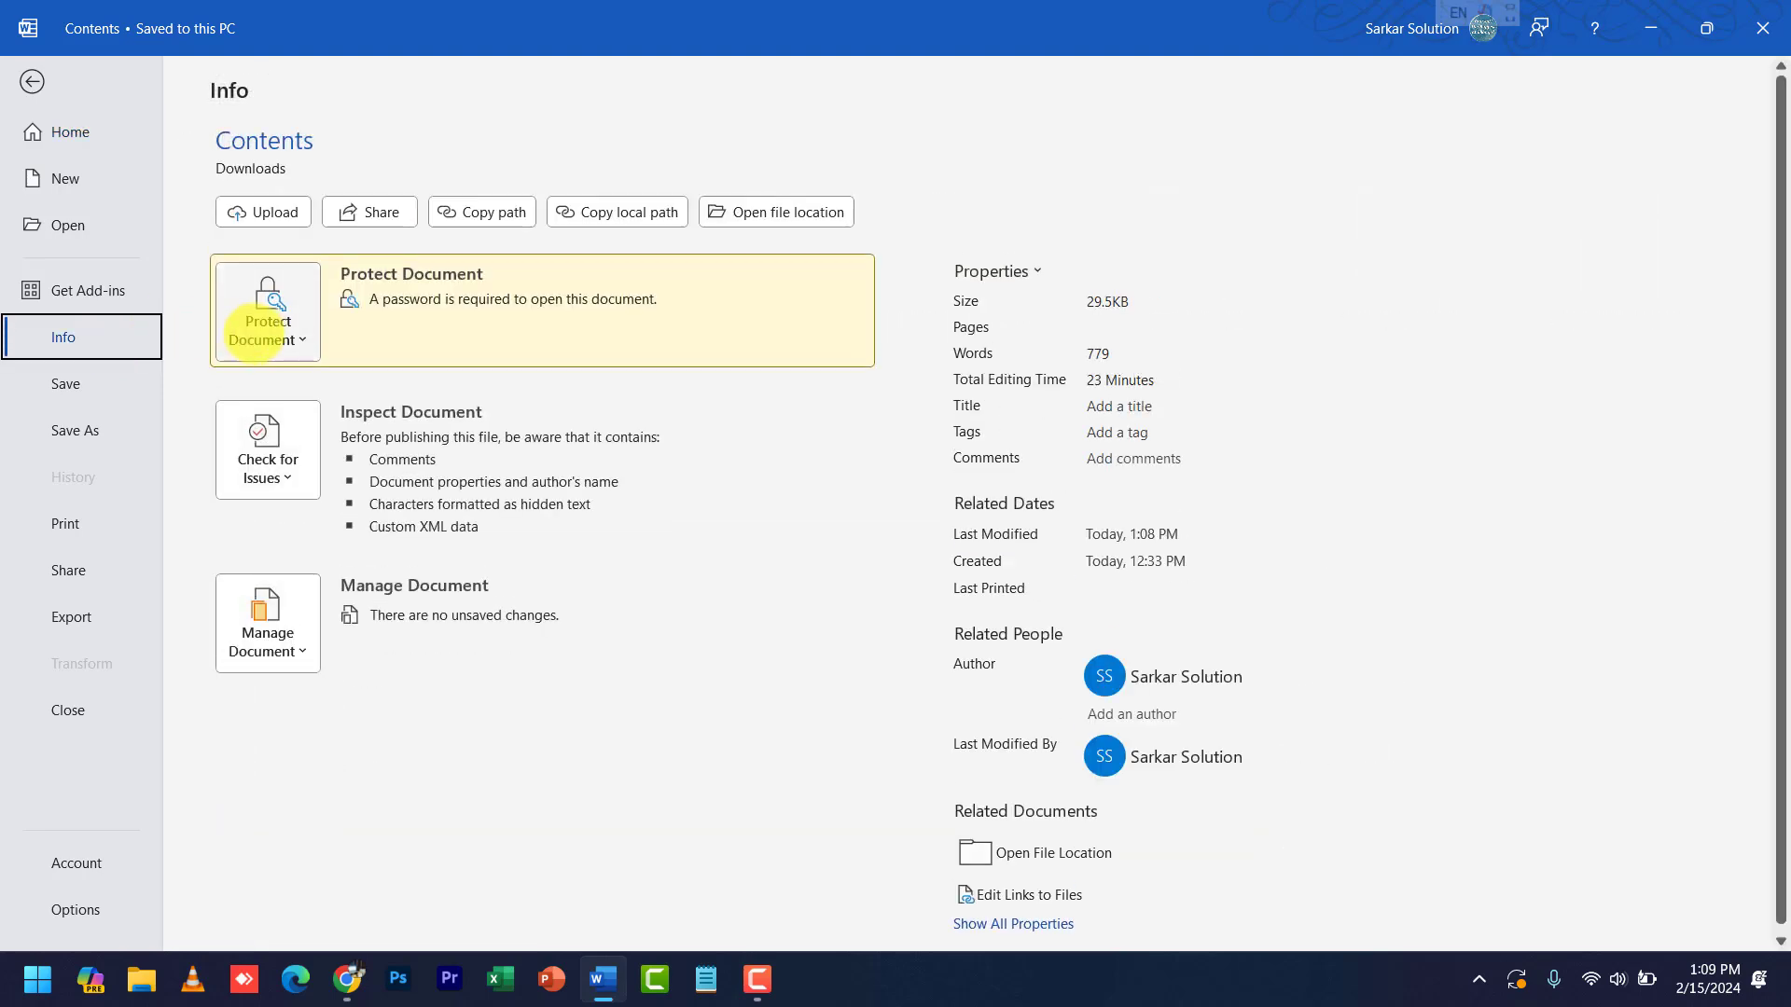
pyautogui.click(266, 321)
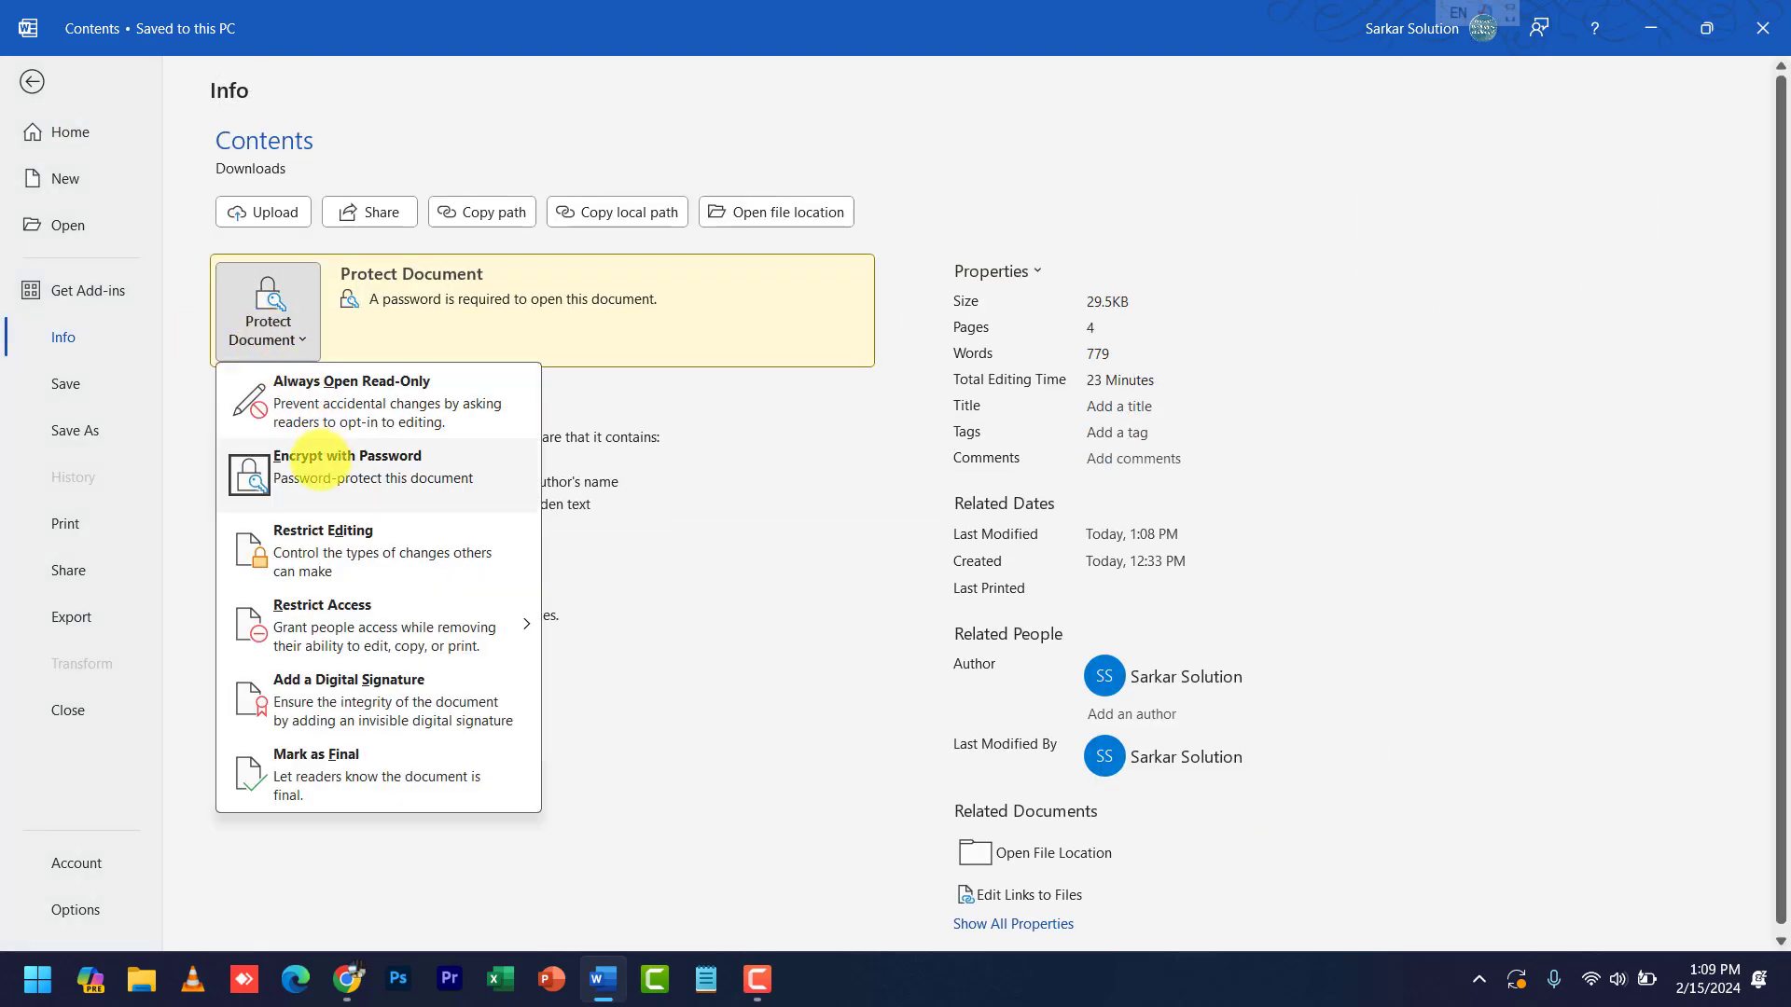
pyautogui.click(312, 457)
pyautogui.write('123')
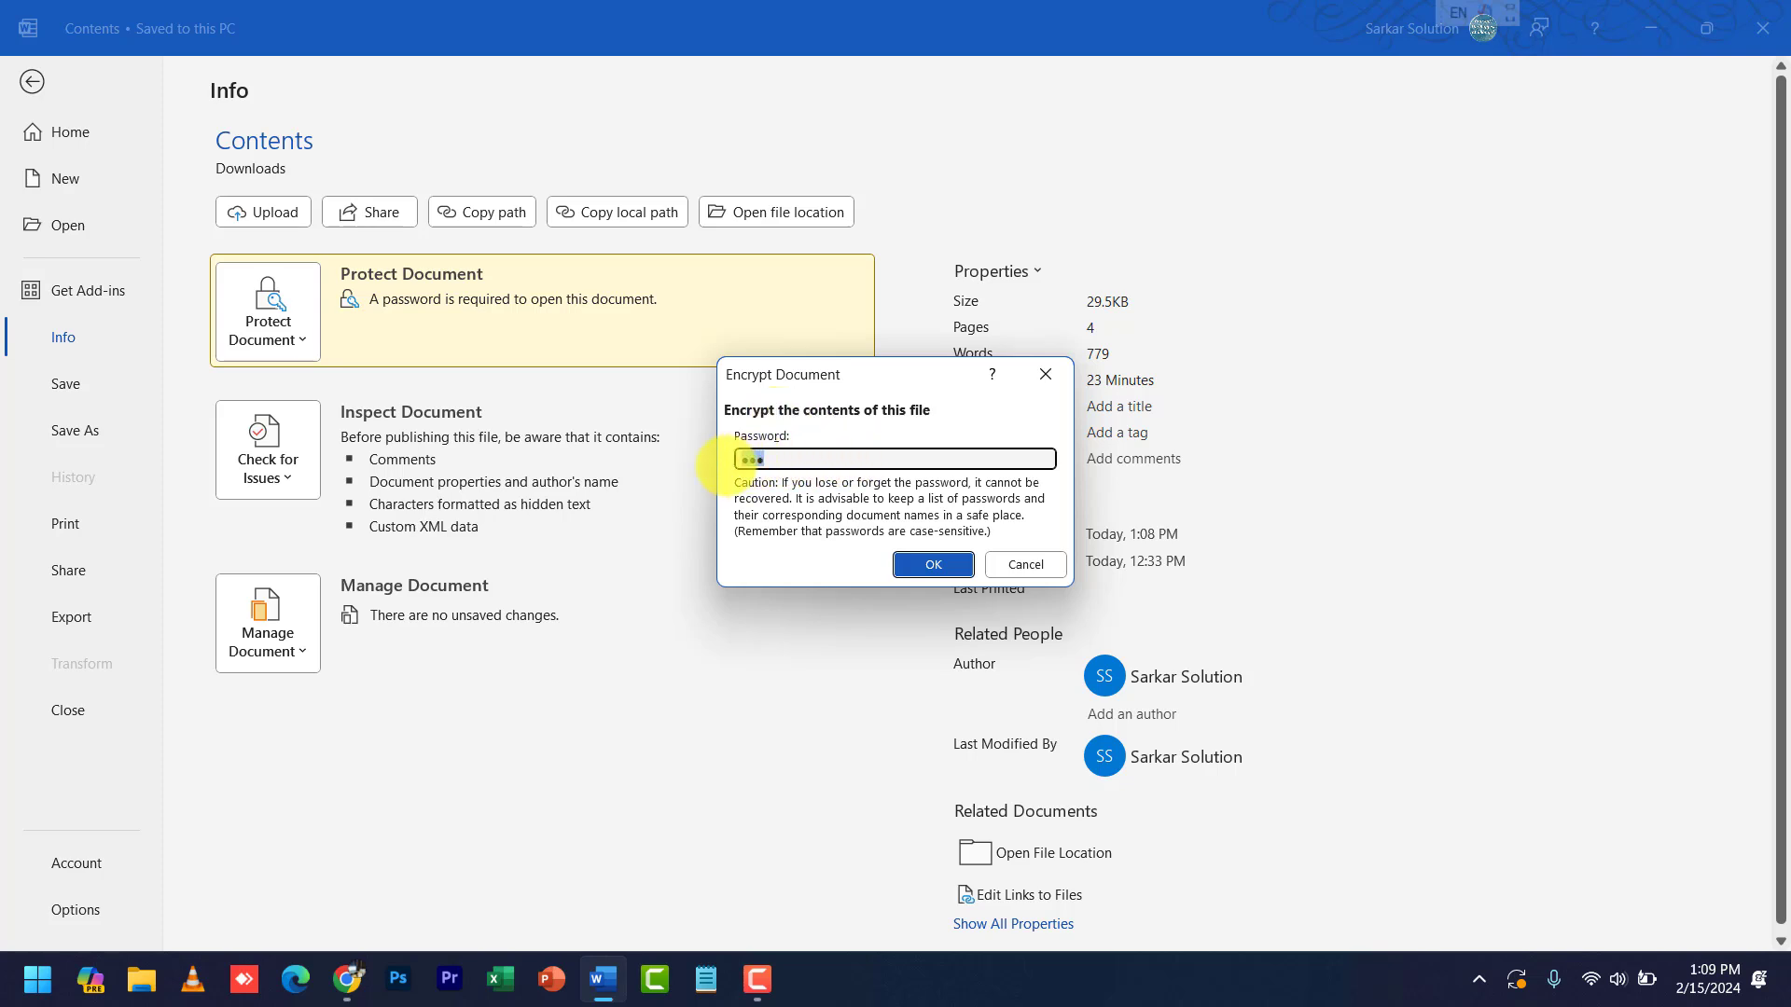
pyautogui.press('BackSpace')
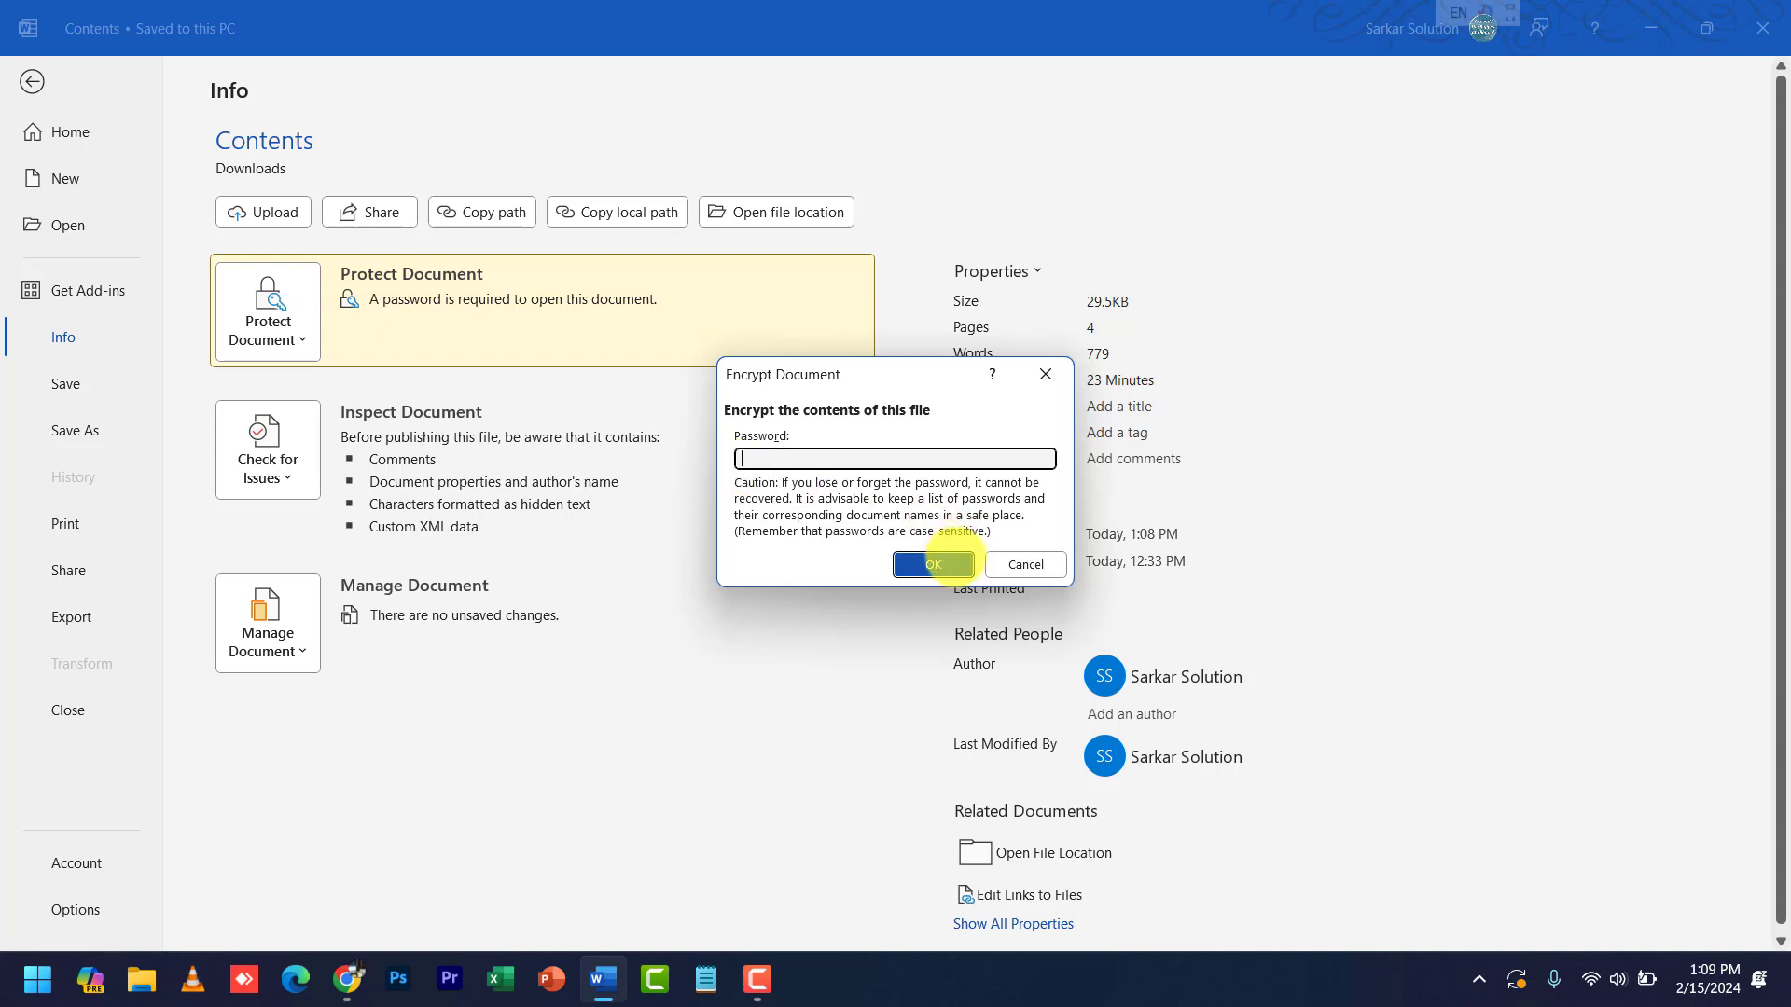
pyautogui.click(934, 563)
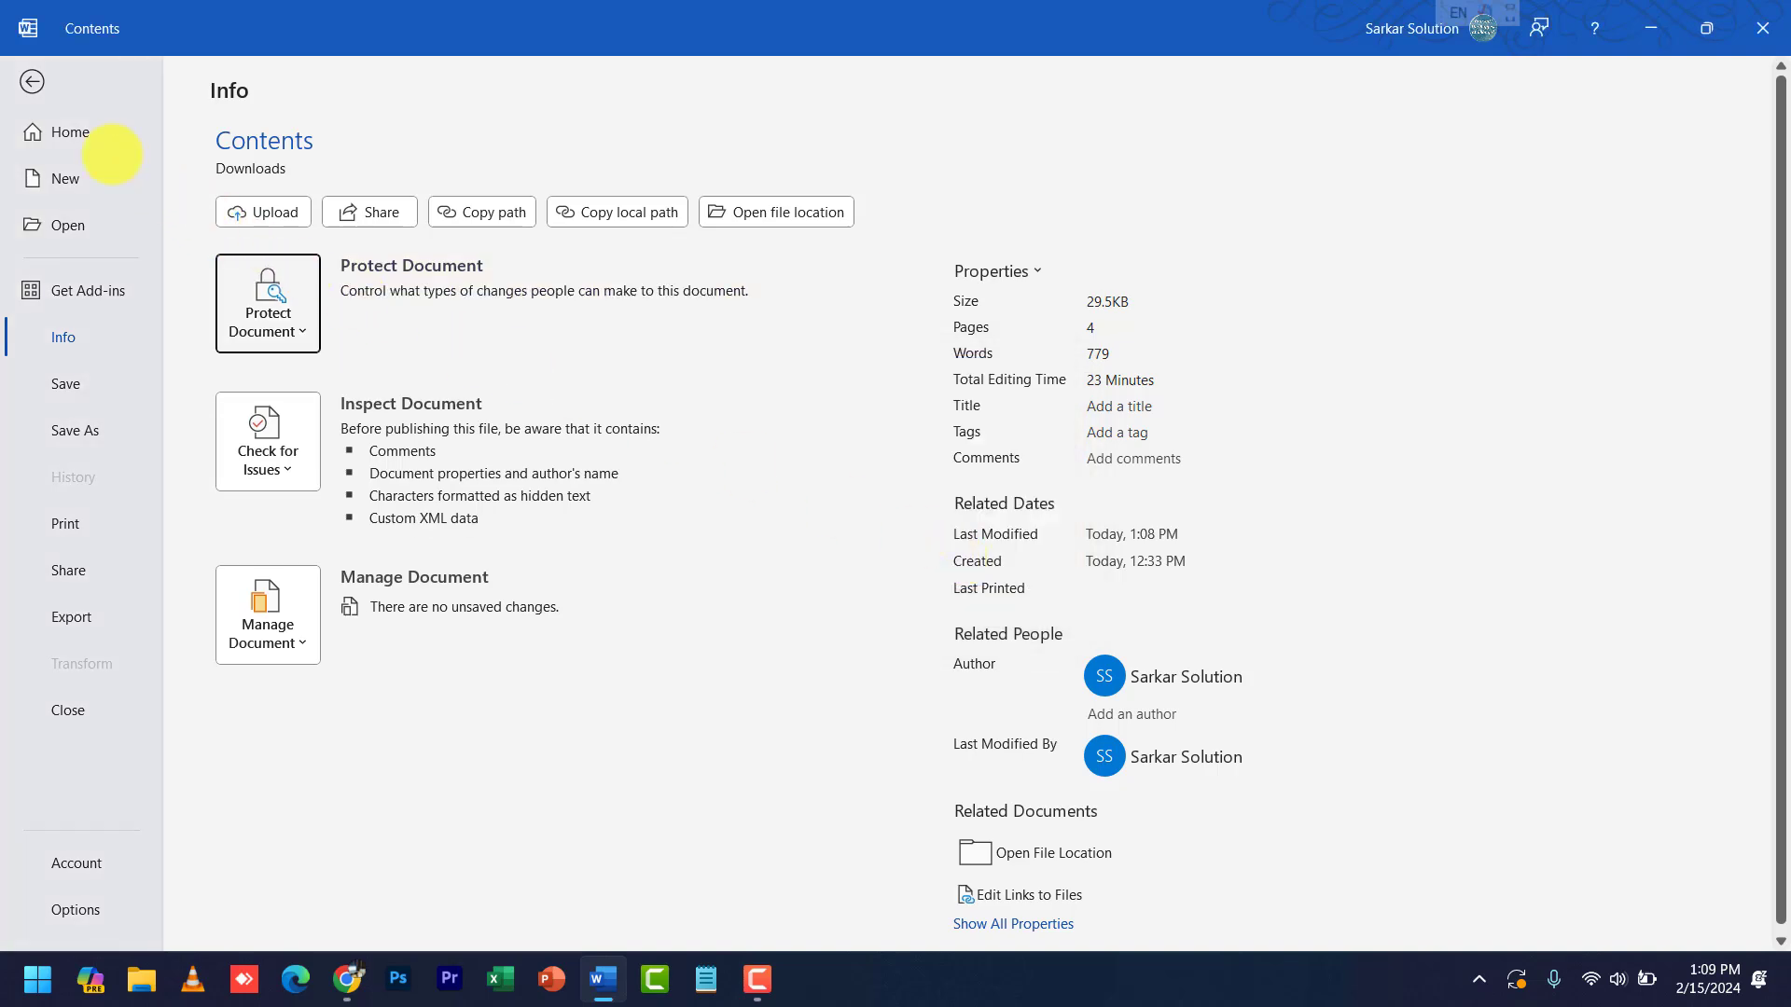
# - Save Contents, close it, and reopen it from the Recent documents list
pyautogui.click(33, 82)
pyautogui.hotkey('ctrl', 's')
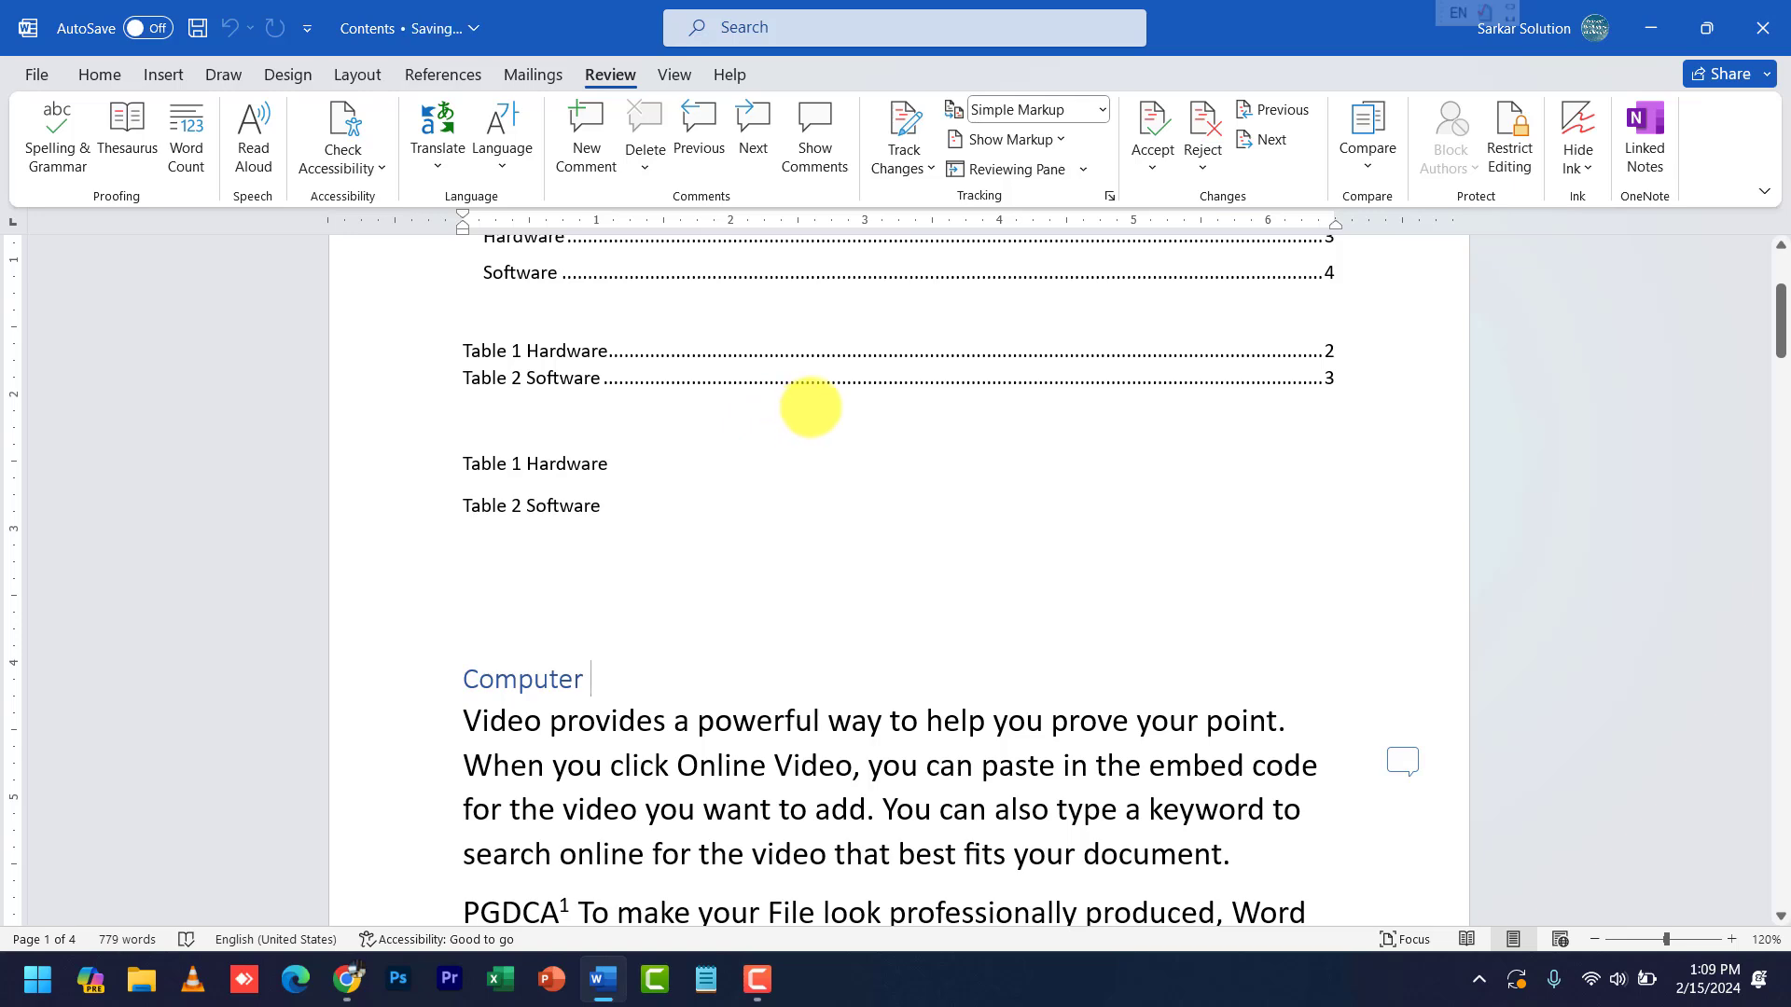
pyautogui.hotkey('alt', 'f')
pyautogui.press('c')
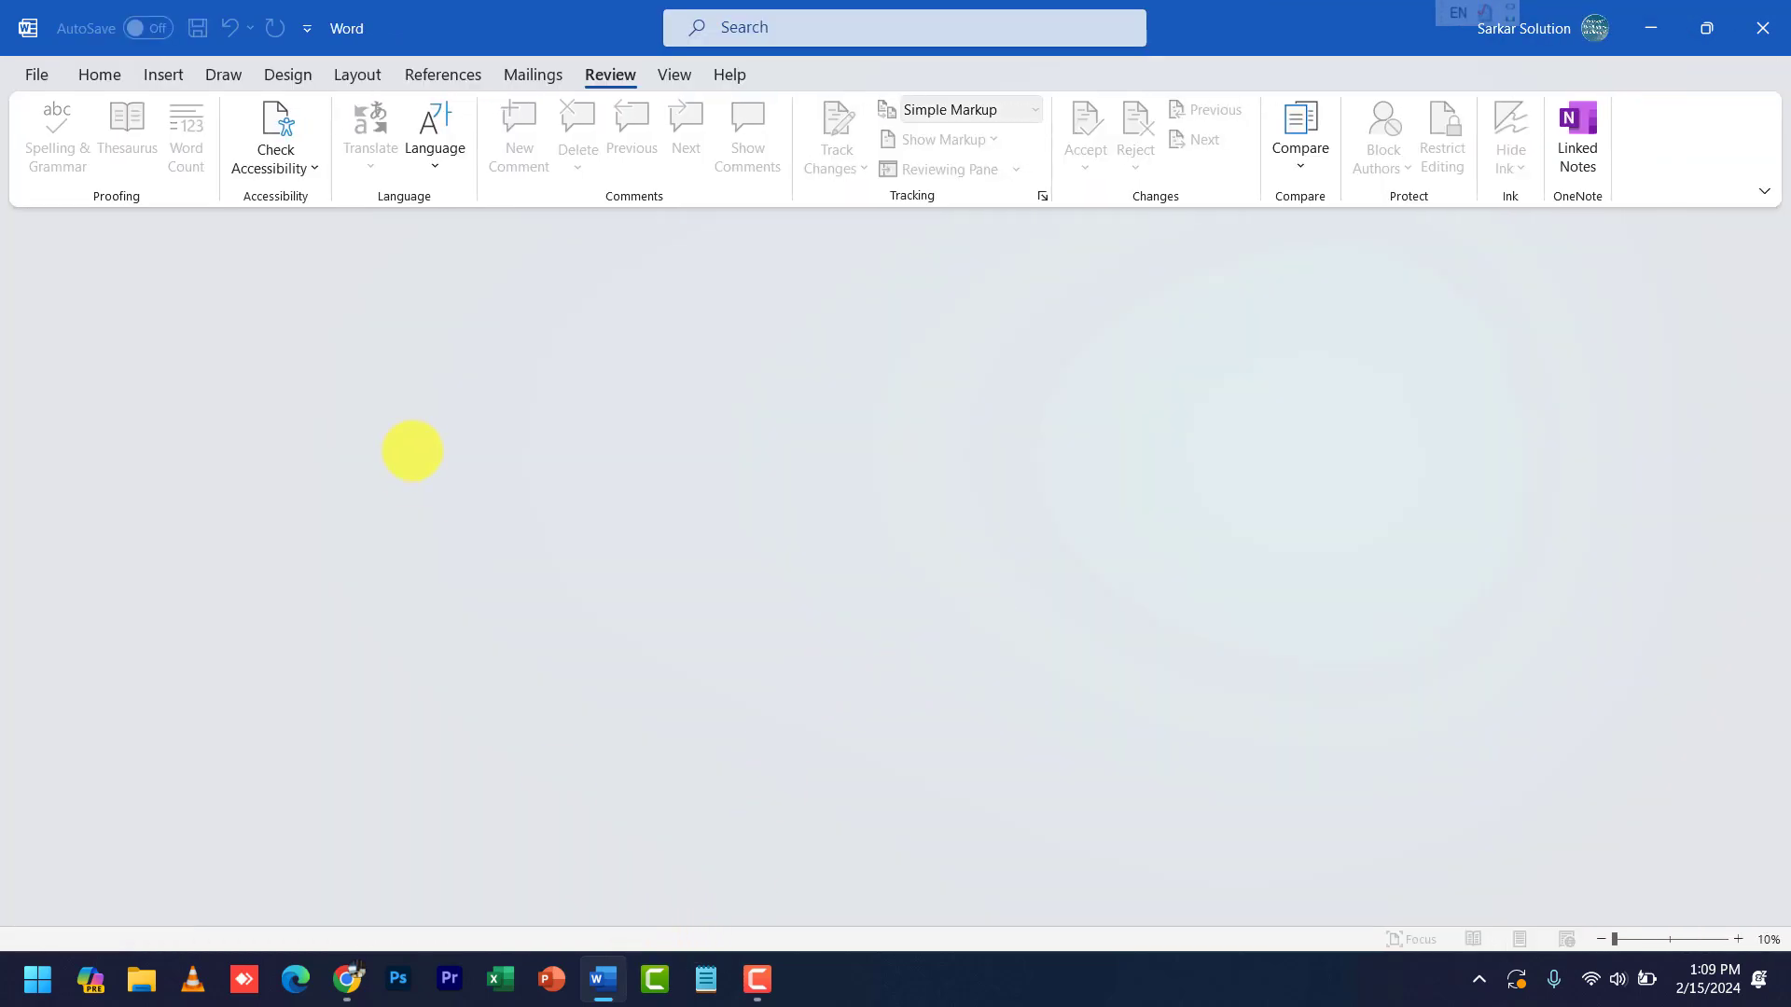
pyautogui.hotkey('ctrl', 'o')
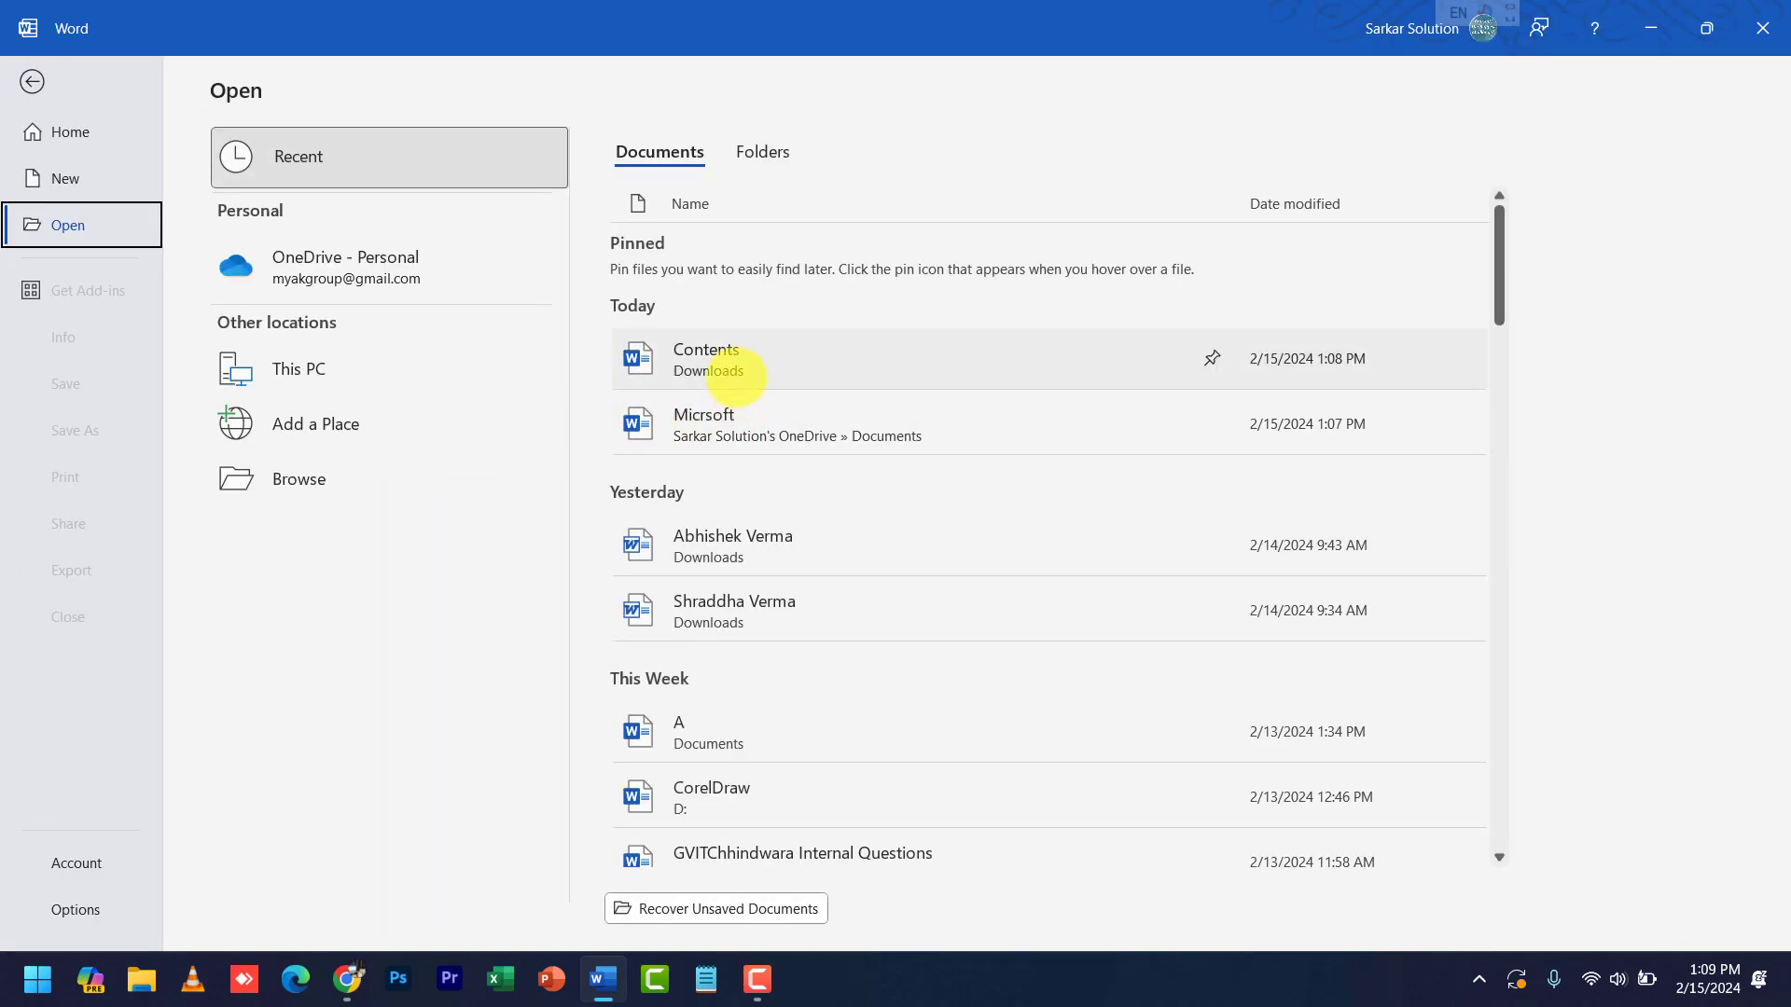
pyautogui.click(736, 368)
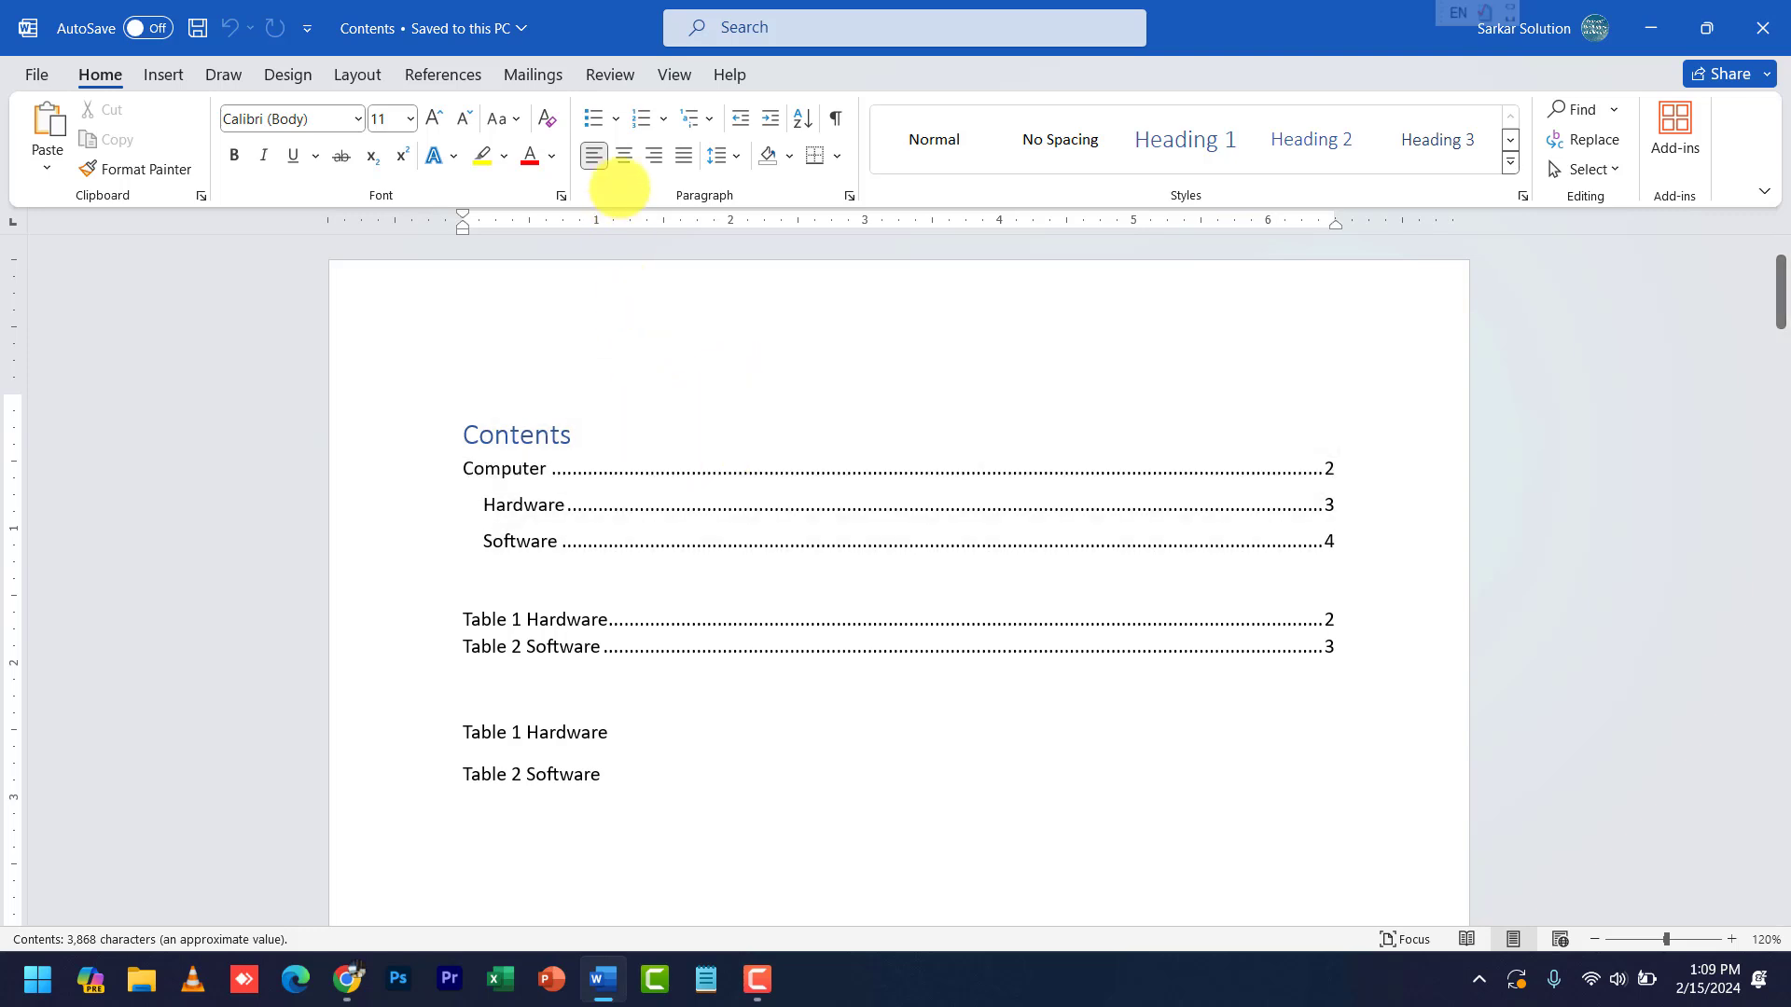
# - Add a blank line below the Table 2 Software entry and switch Contents to Read Mode
pyautogui.click(684, 74)
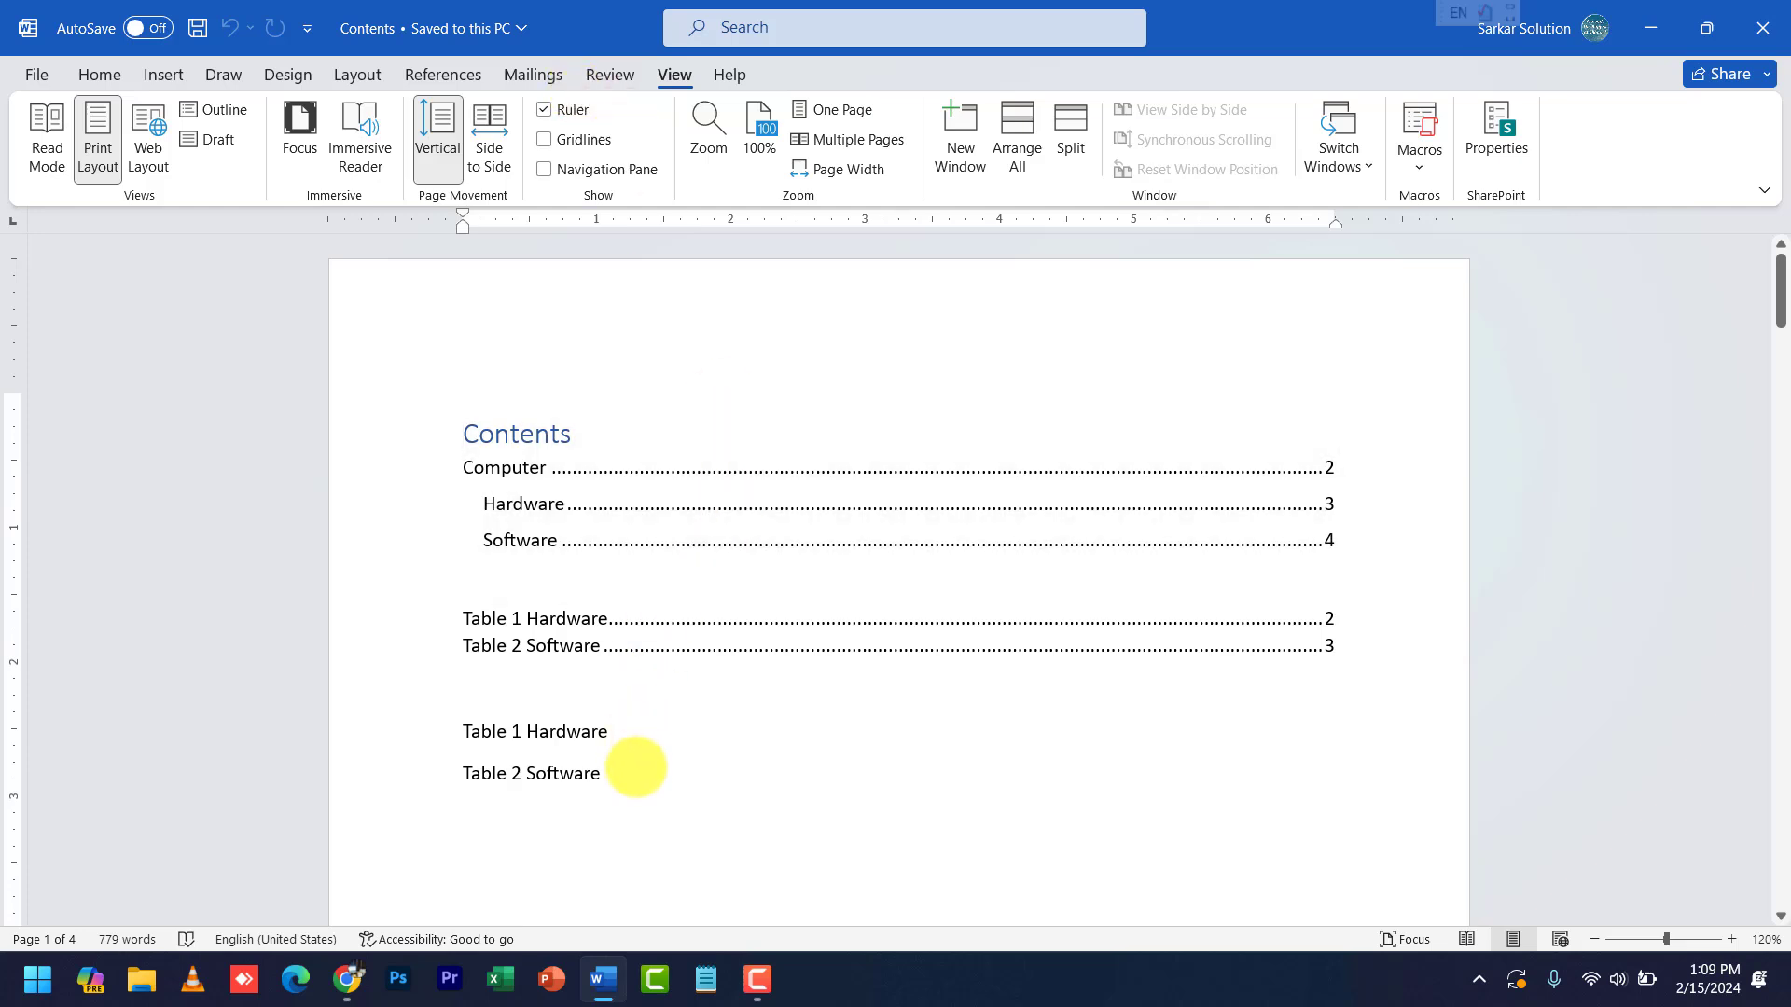
pyautogui.press('Return')
pyautogui.press('Return')
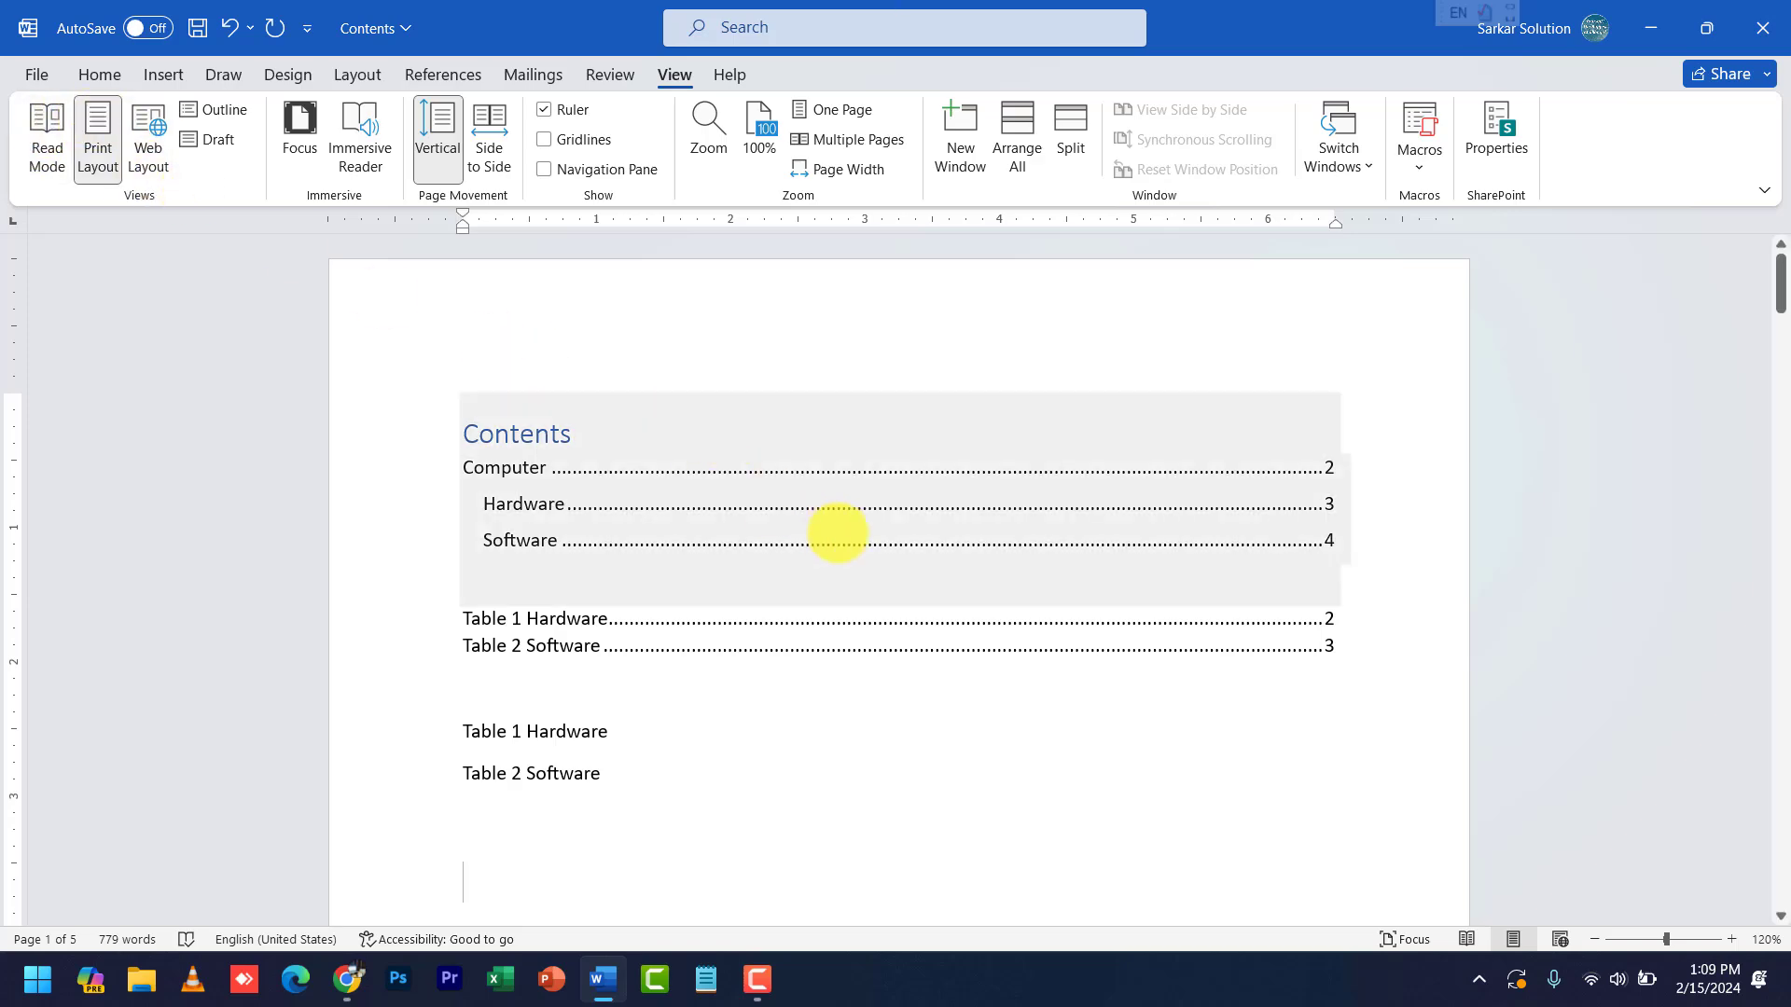
pyautogui.keyDown('ctrl'); pyautogui.scroll(-10, 871, 512); pyautogui.keyUp('ctrl')
pyautogui.keyDown('ctrl'); pyautogui.scroll(5, 872, 515); pyautogui.keyUp('ctrl')
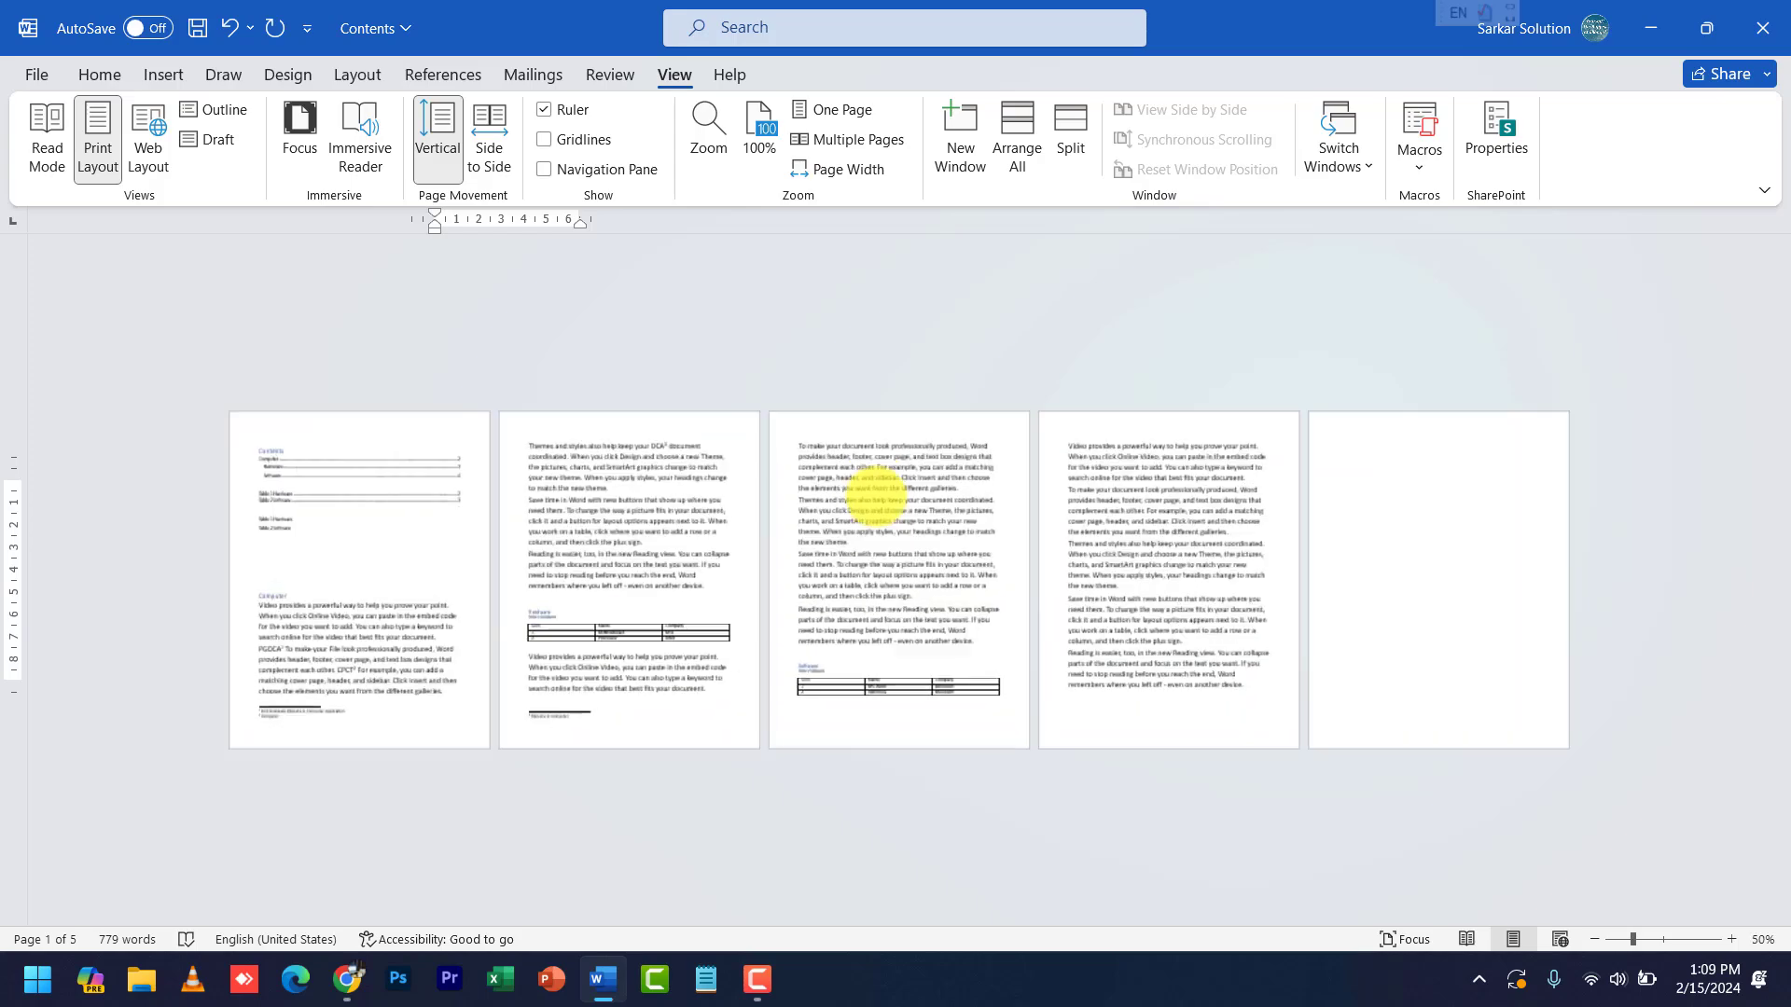
pyautogui.keyDown('ctrl'); pyautogui.scroll(-1, 935, 508); pyautogui.keyUp('ctrl')
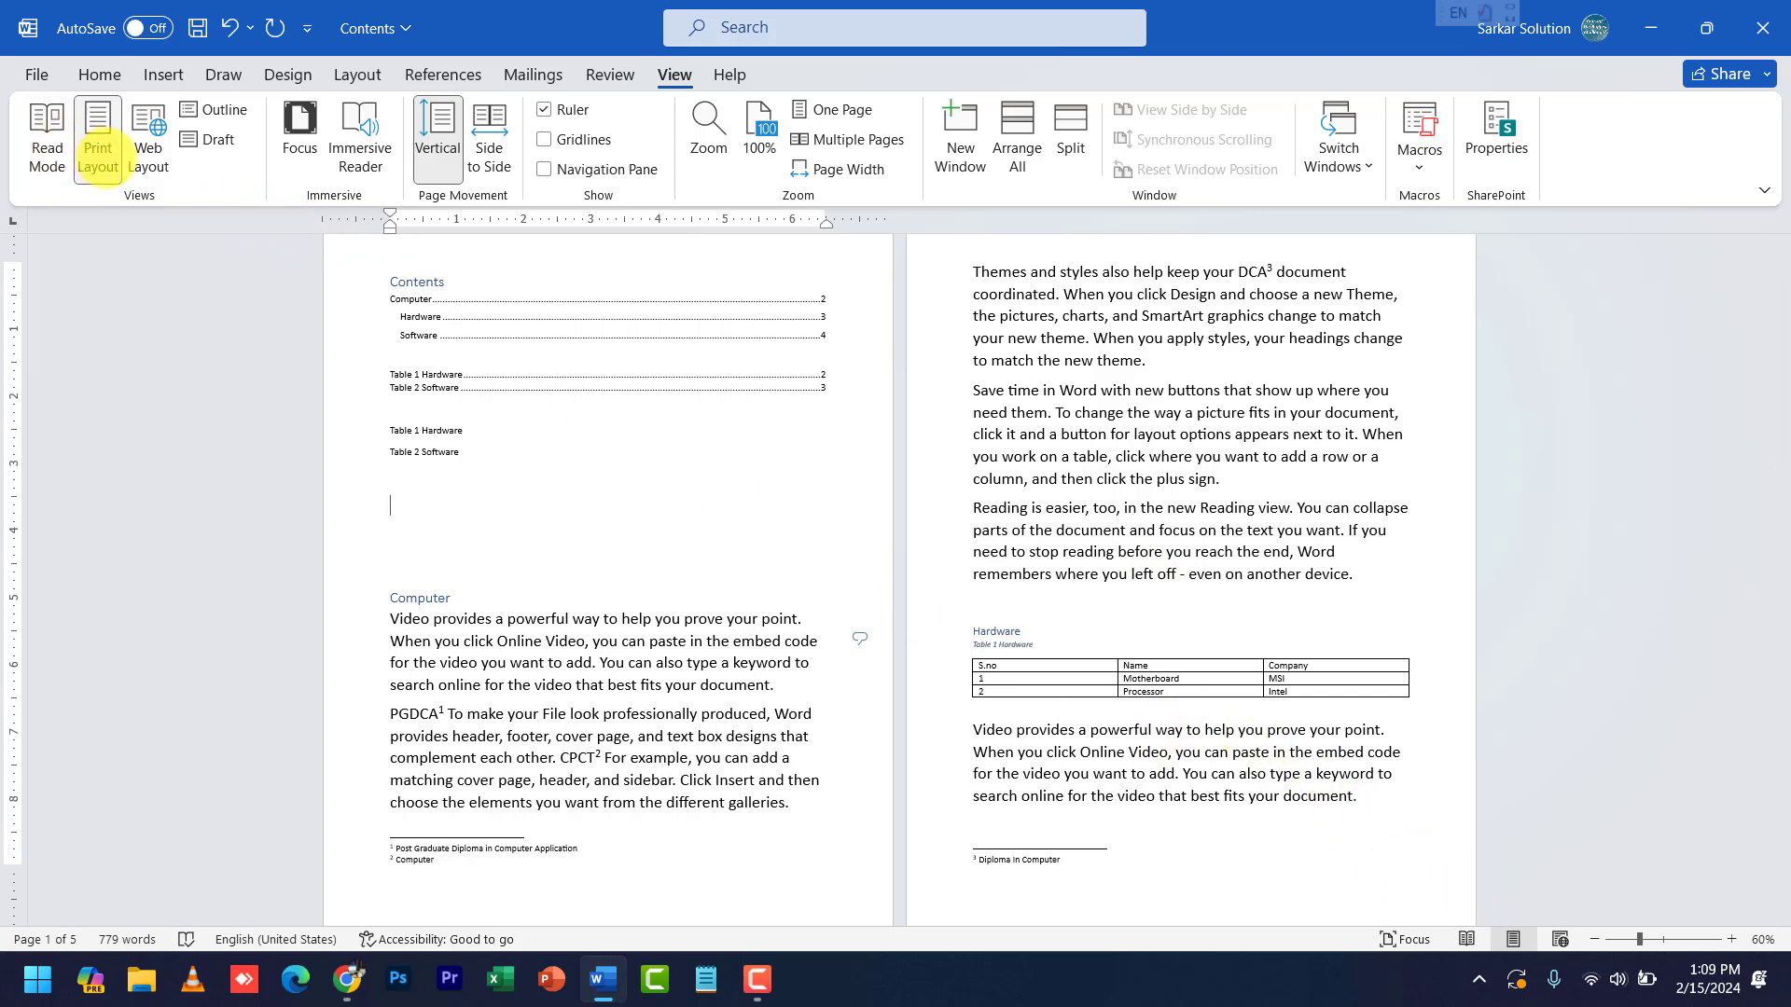
pyautogui.click(46, 140)
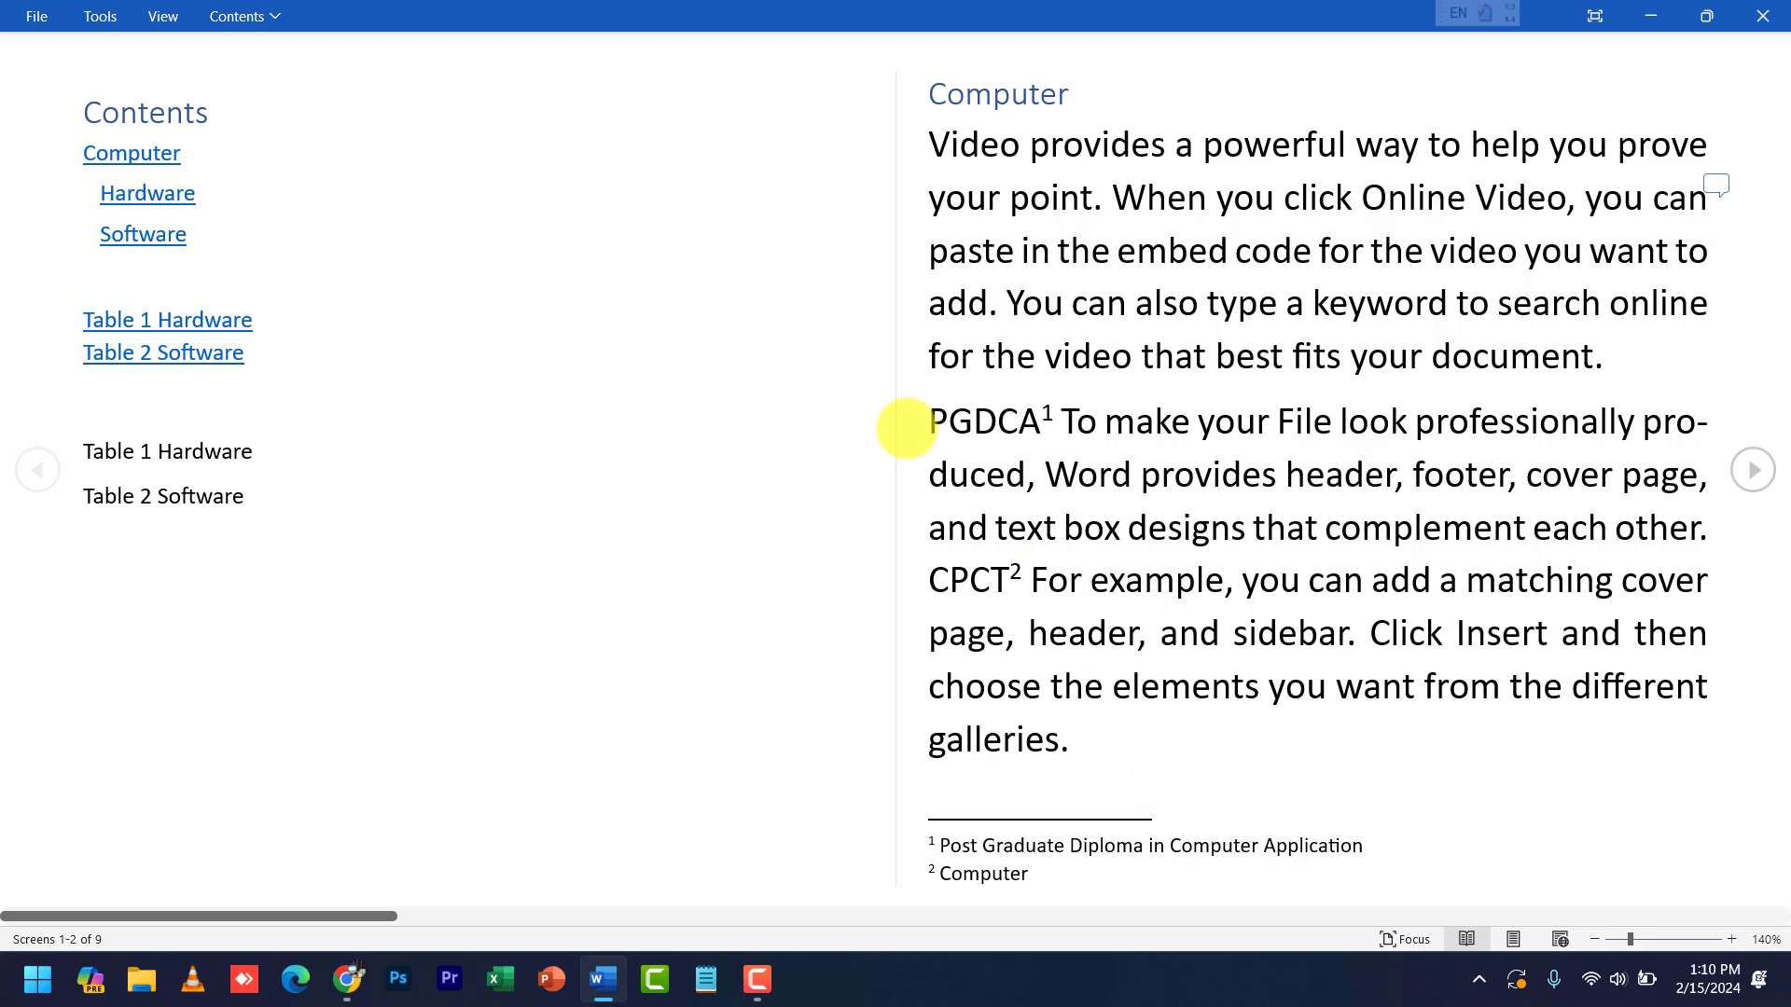
# - Set the reading view page colour to Sepia
pyautogui.click(163, 16)
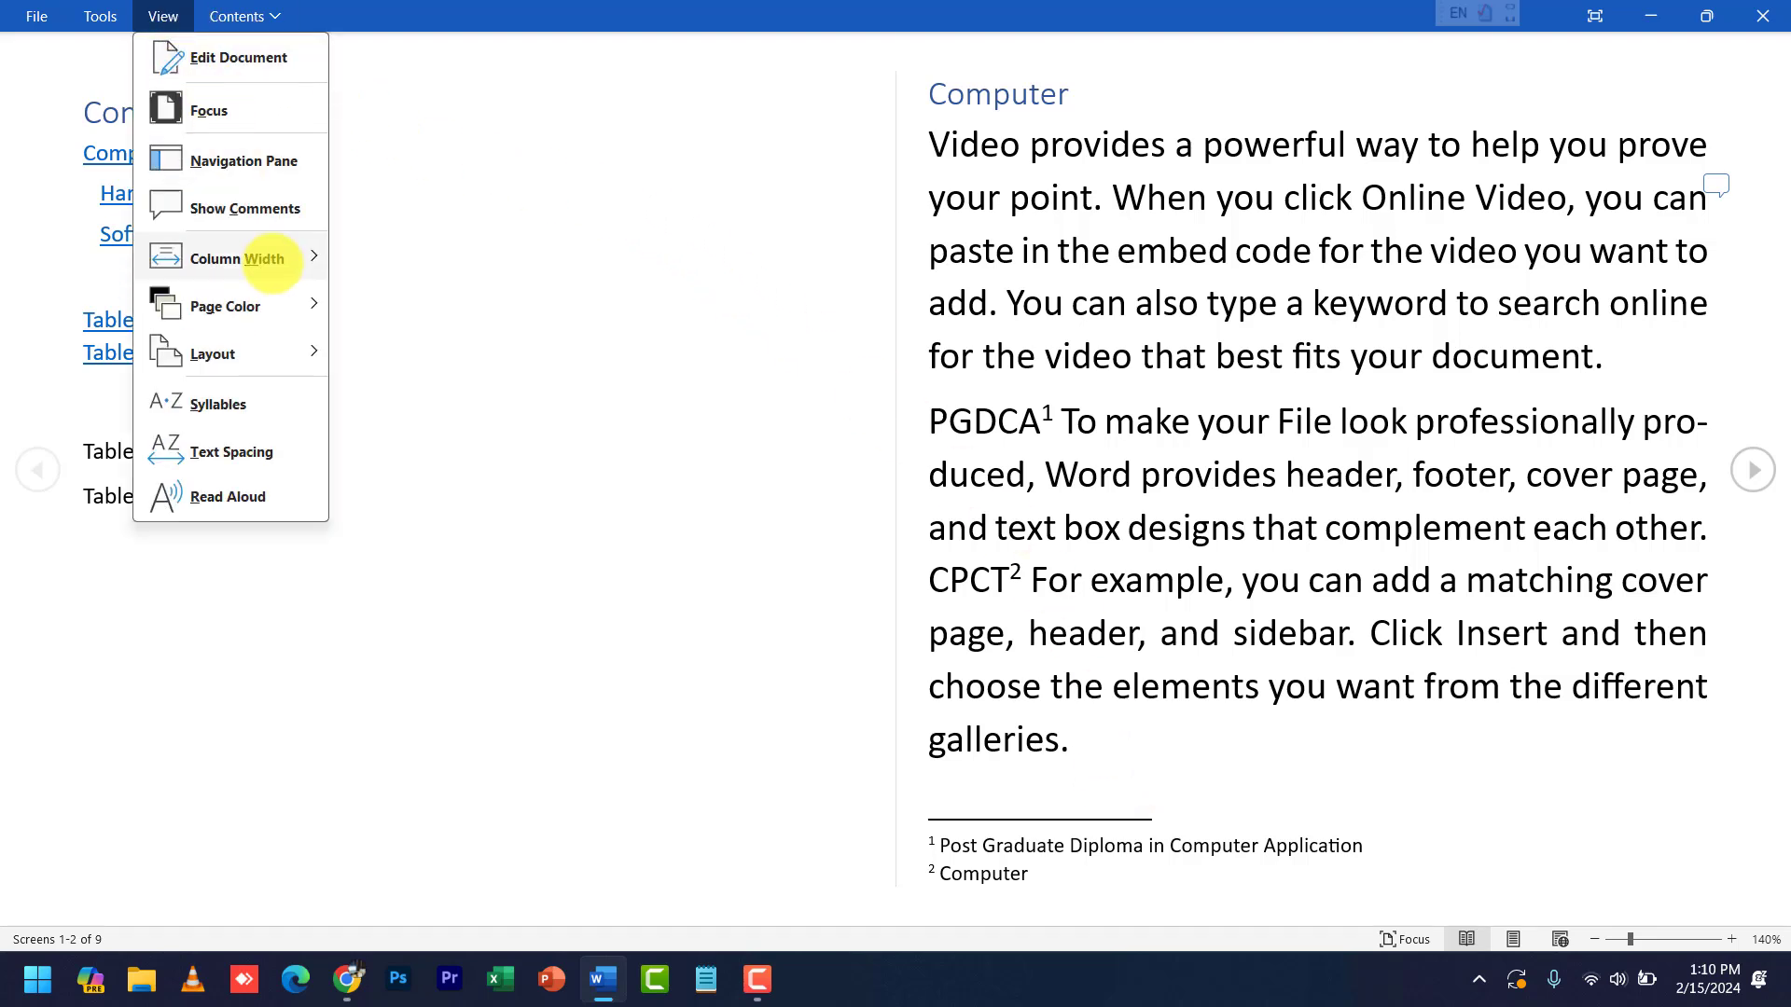
pyautogui.moveTo(303, 303)
pyautogui.click(395, 353)
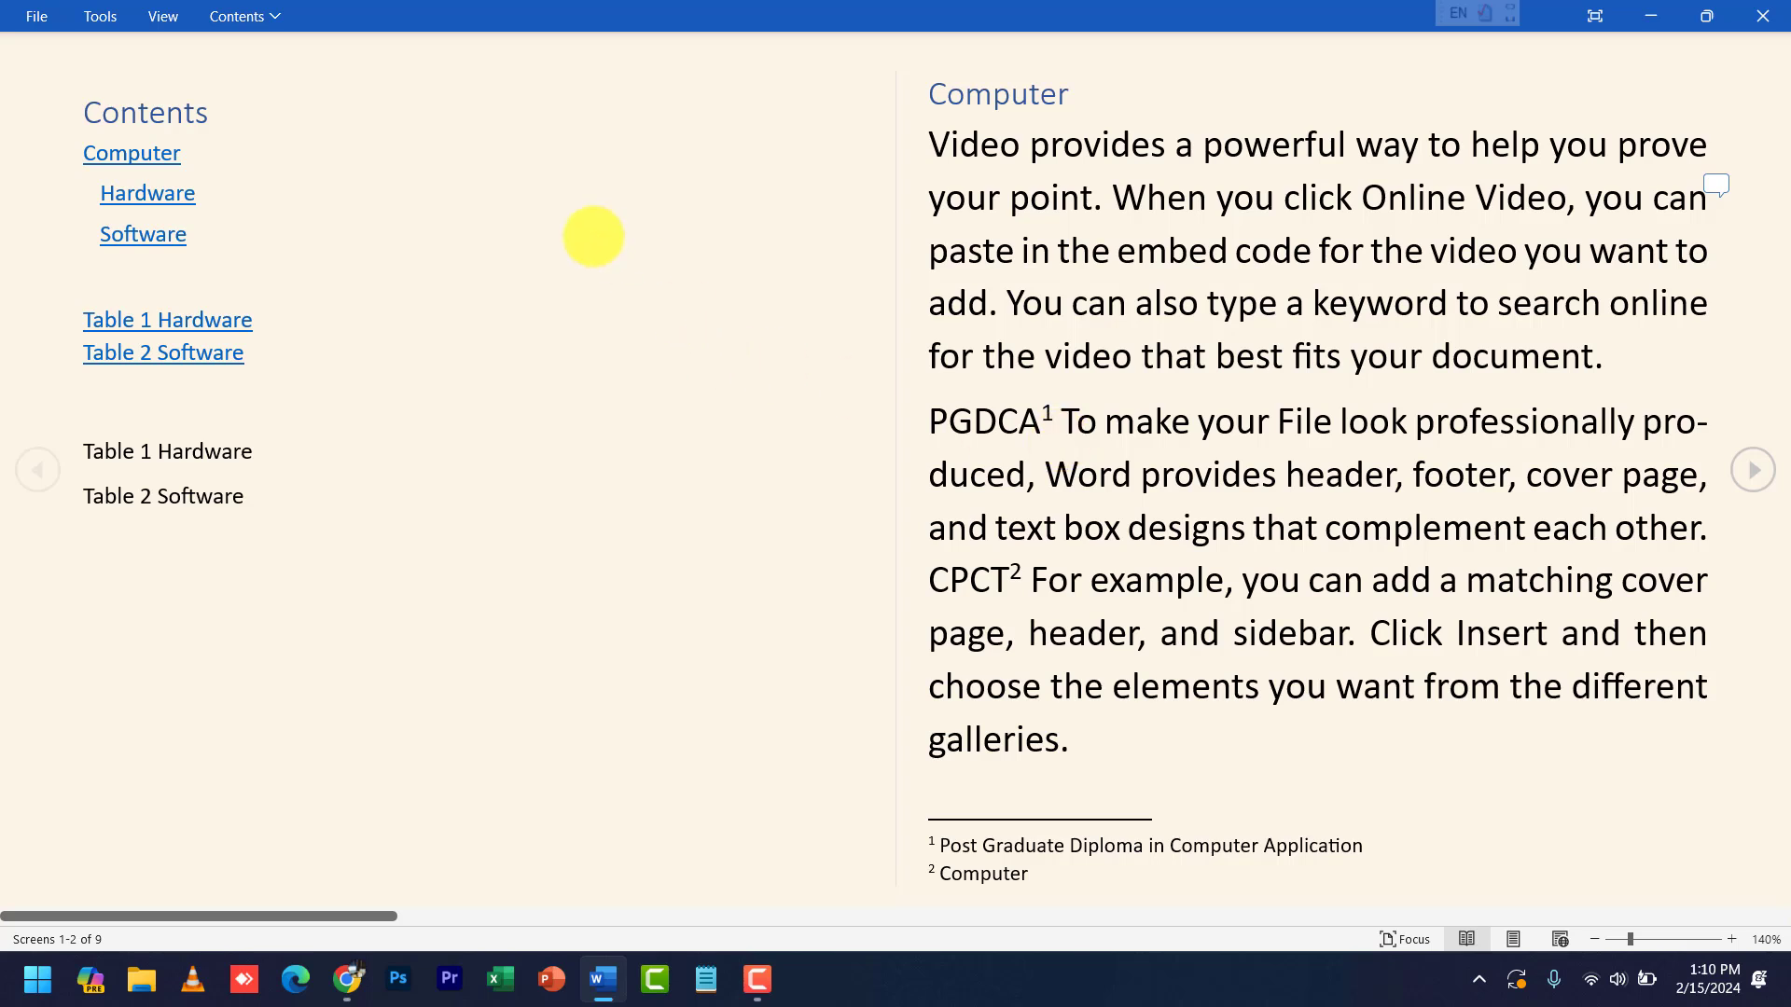
# - Set the reading view page colour back to None
pyautogui.click(163, 16)
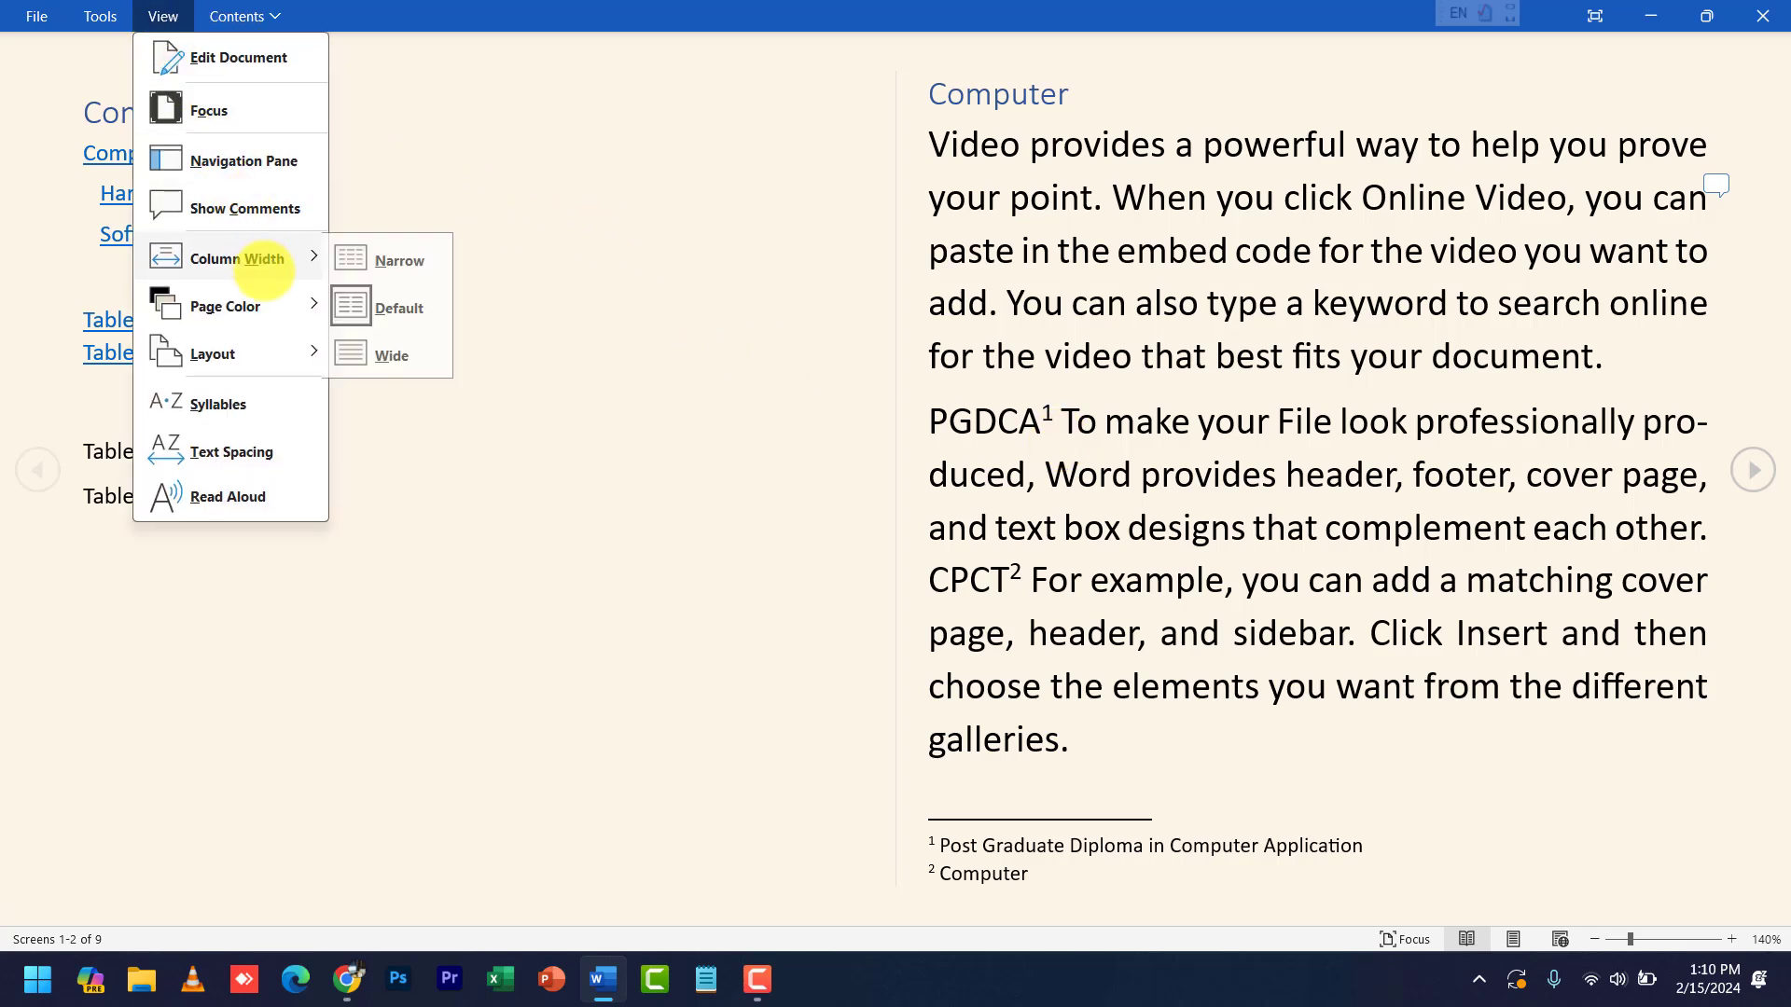
pyautogui.moveTo(264, 304)
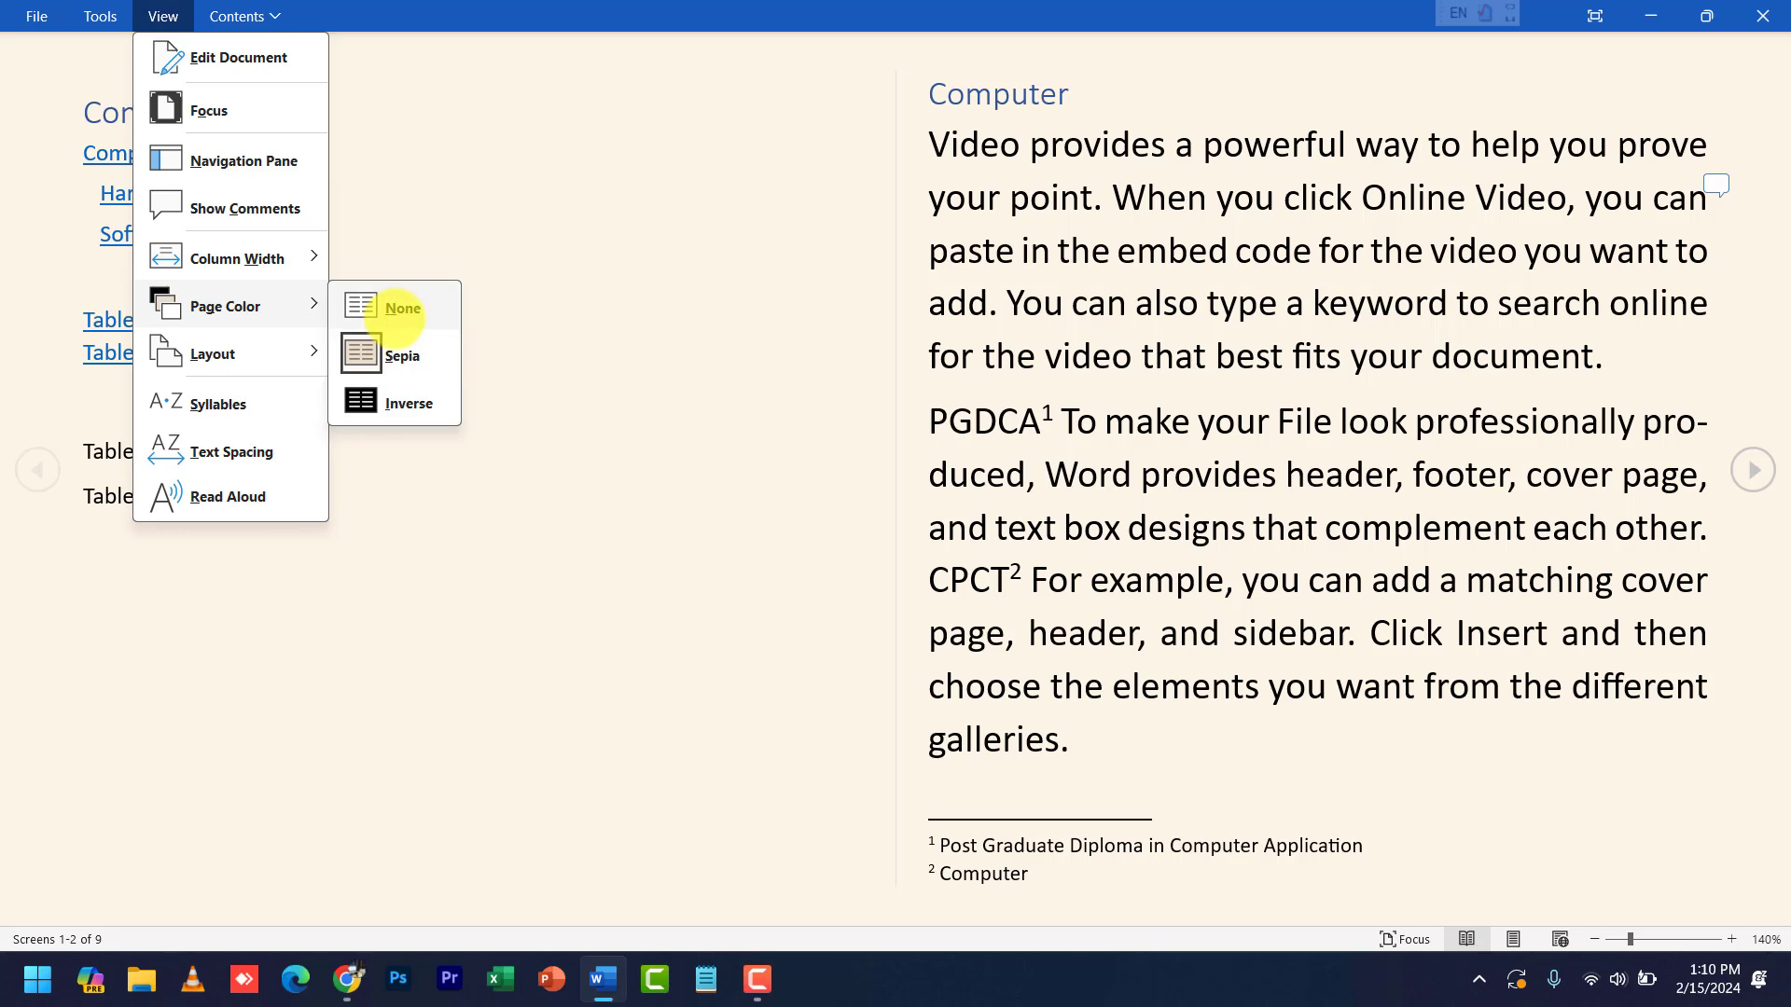
pyautogui.click(401, 311)
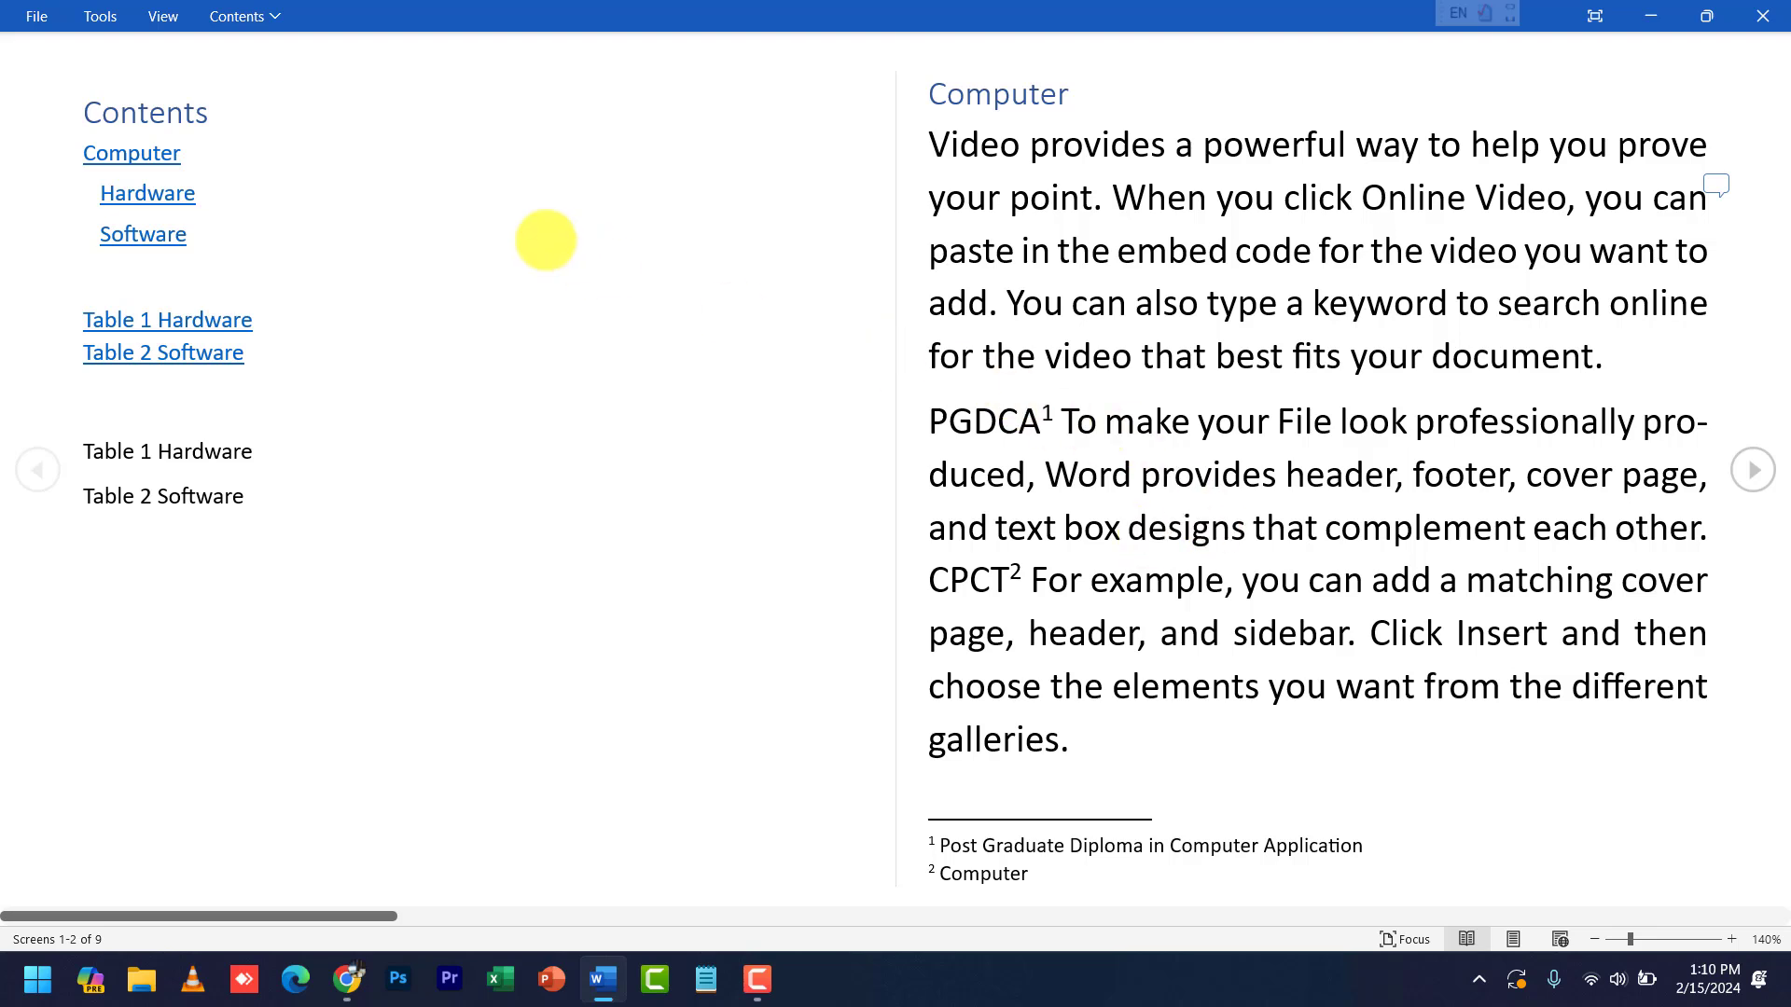
# - Leave Read Mode with Edit Document to return to print layout editing
pyautogui.click(163, 16)
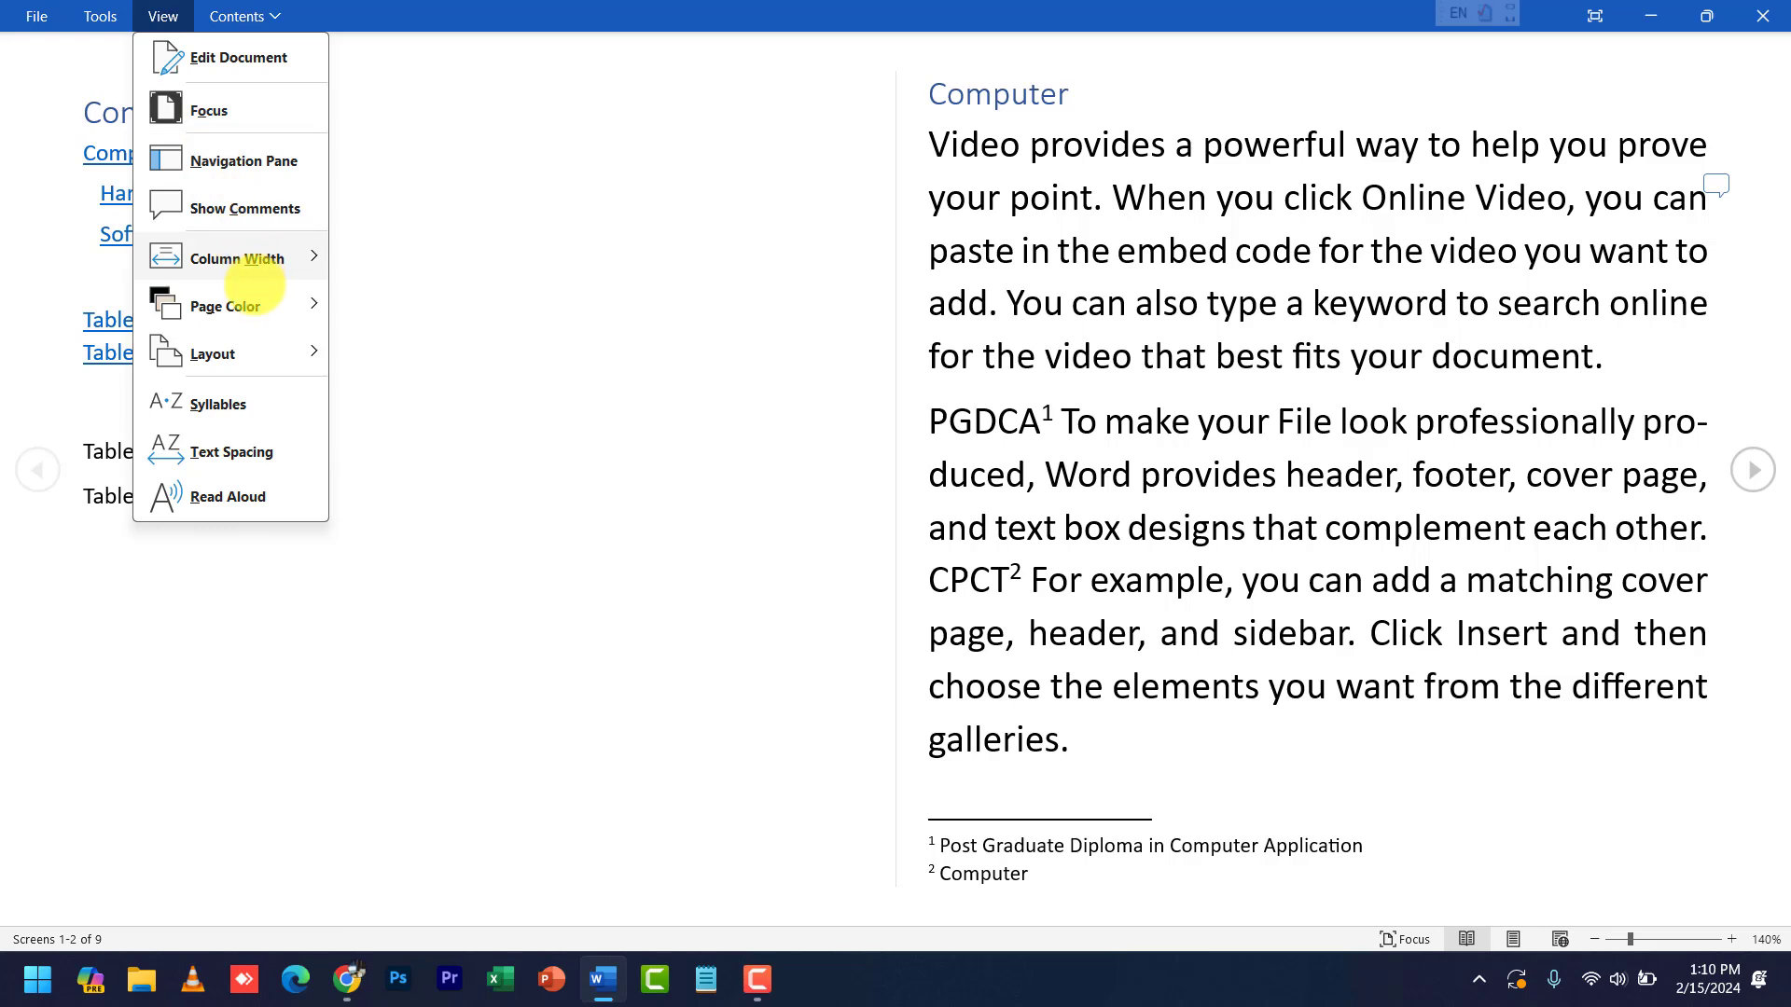
pyautogui.moveTo(248, 302)
pyautogui.click(759, 303)
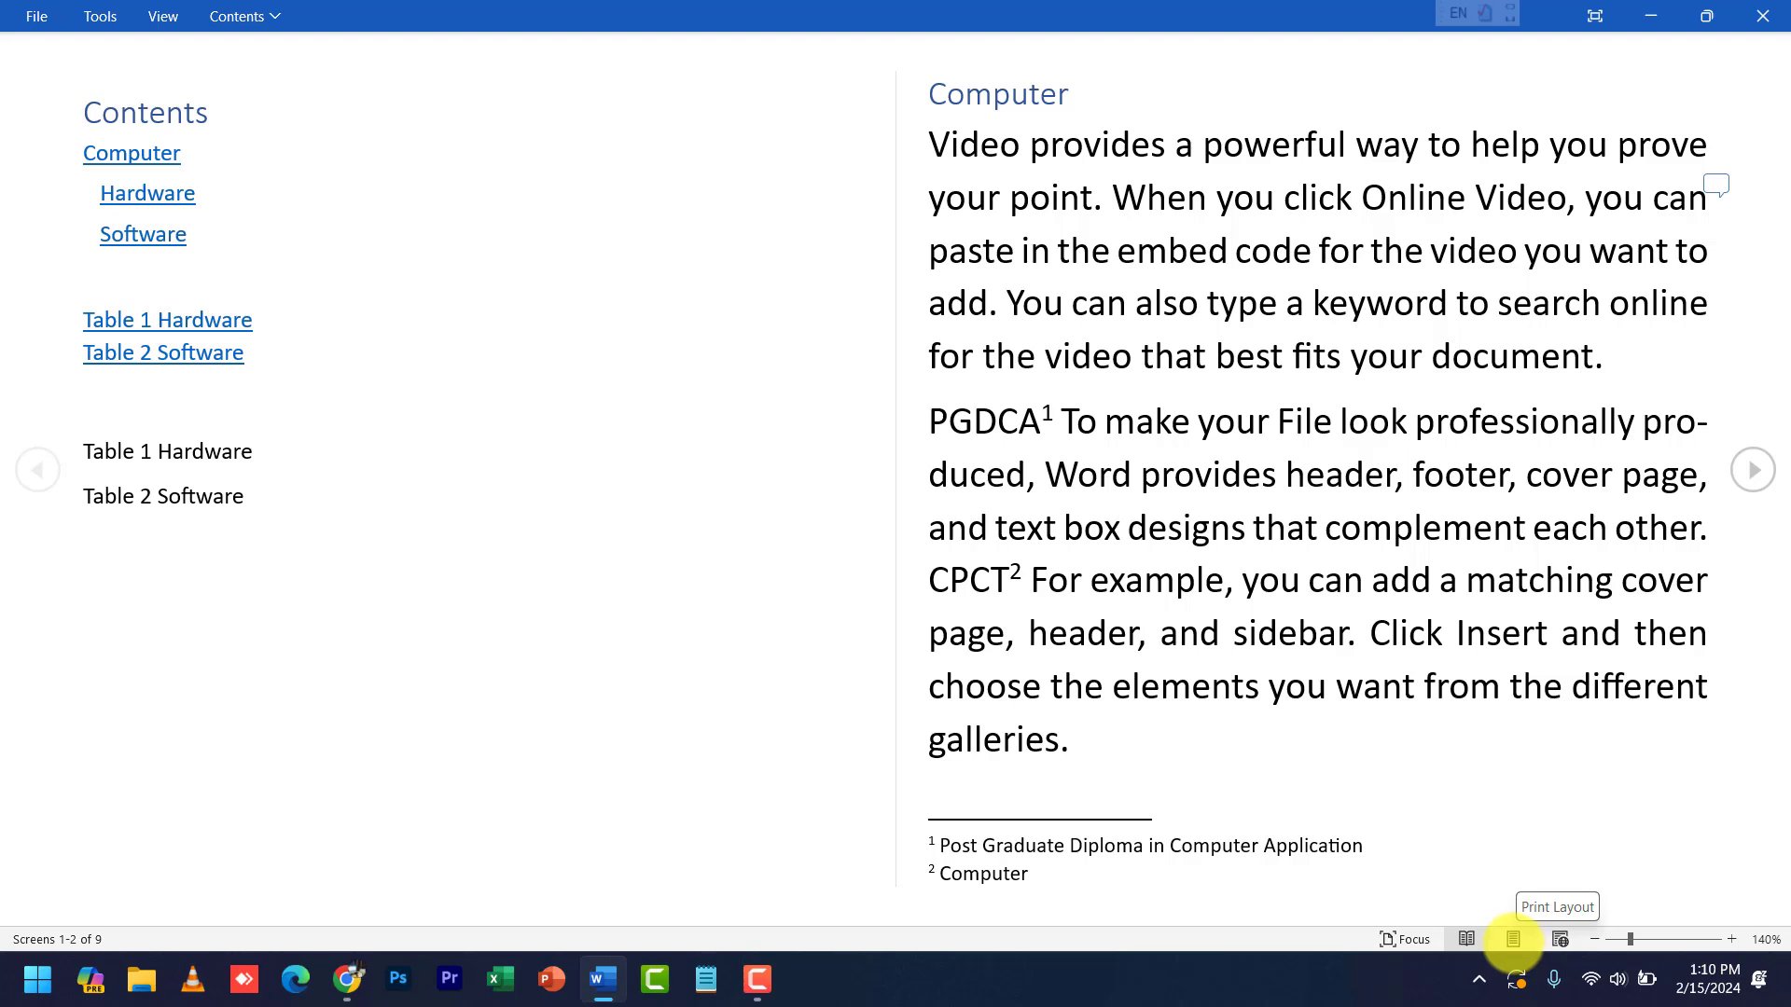
pyautogui.click(162, 16)
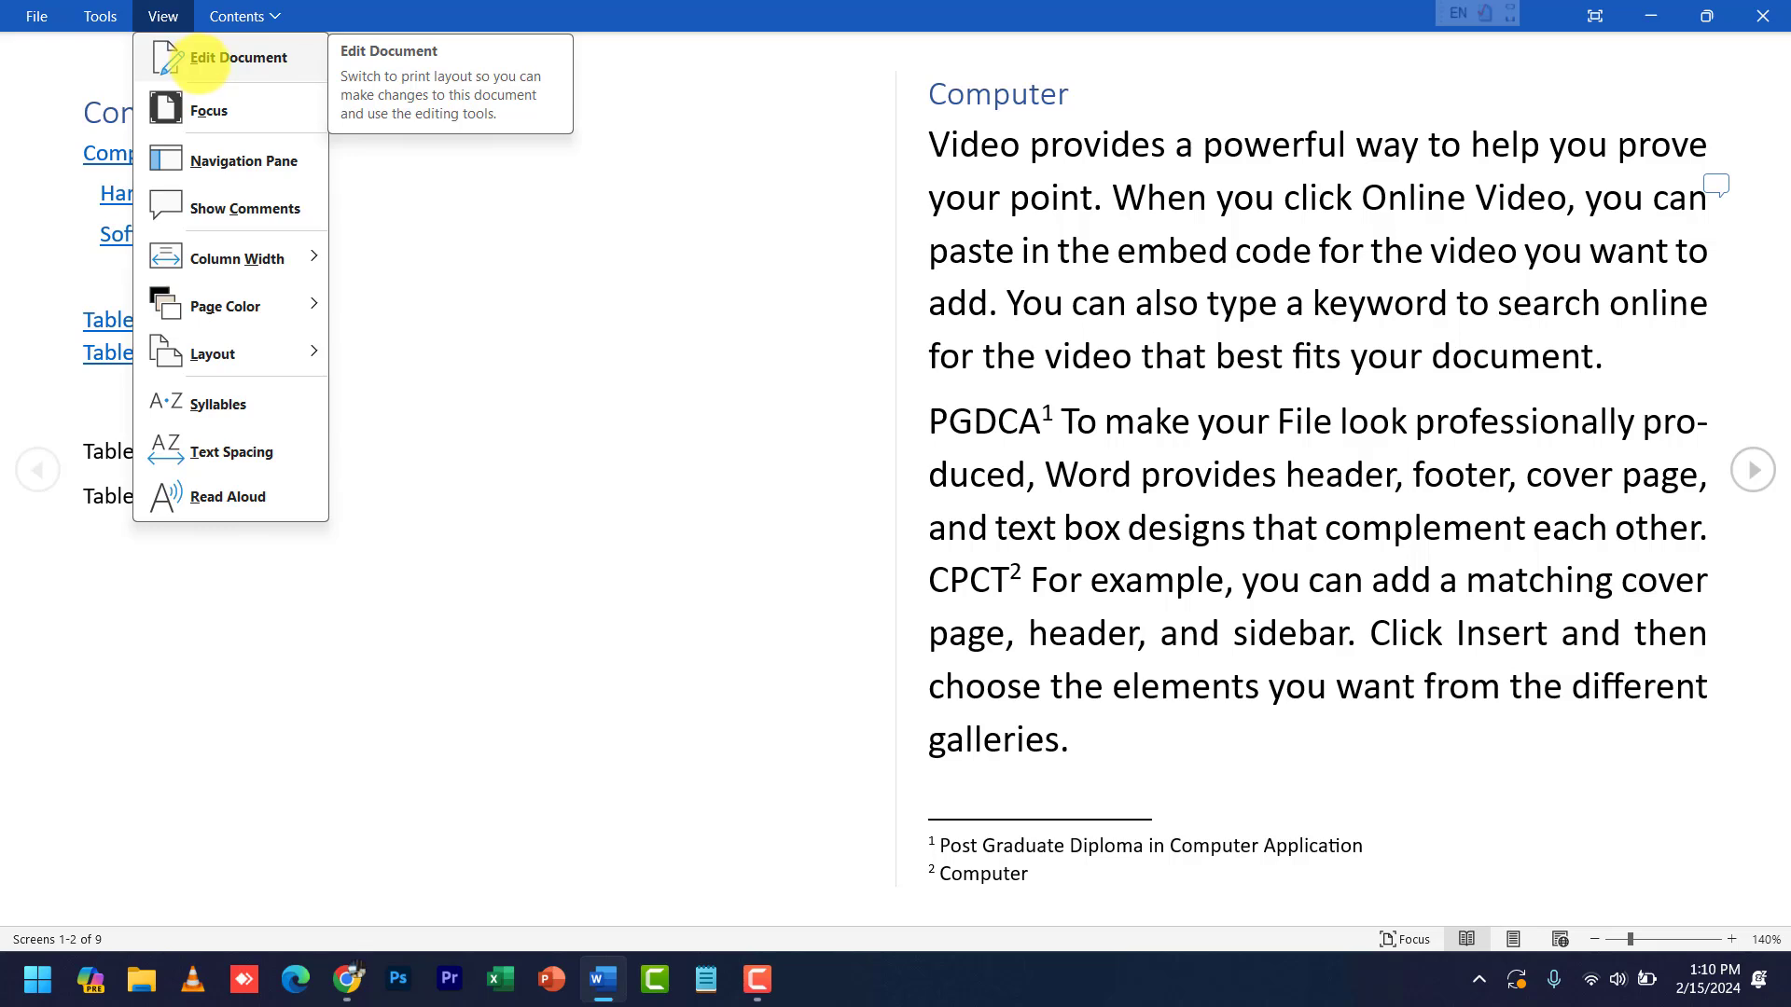
pyautogui.click(199, 57)
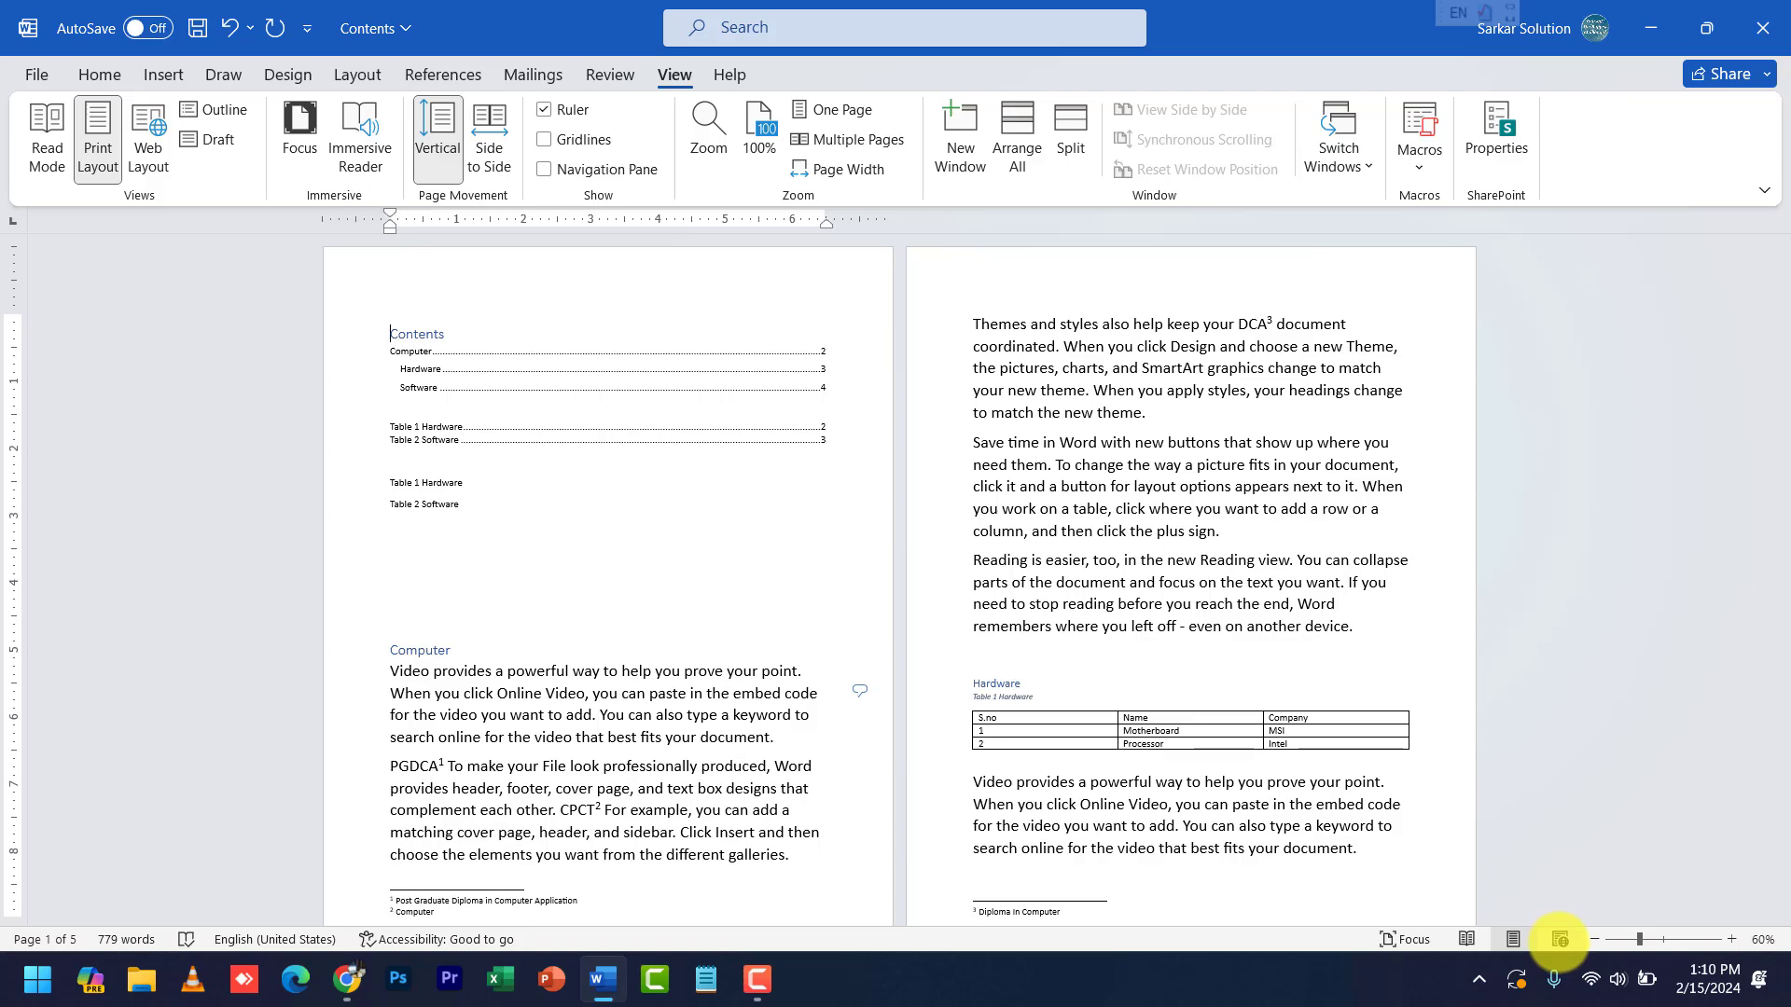
# - Switch to Web Layout and back to Print Layout, then zoom the Contents page to 140%
pyautogui.click(1560, 940)
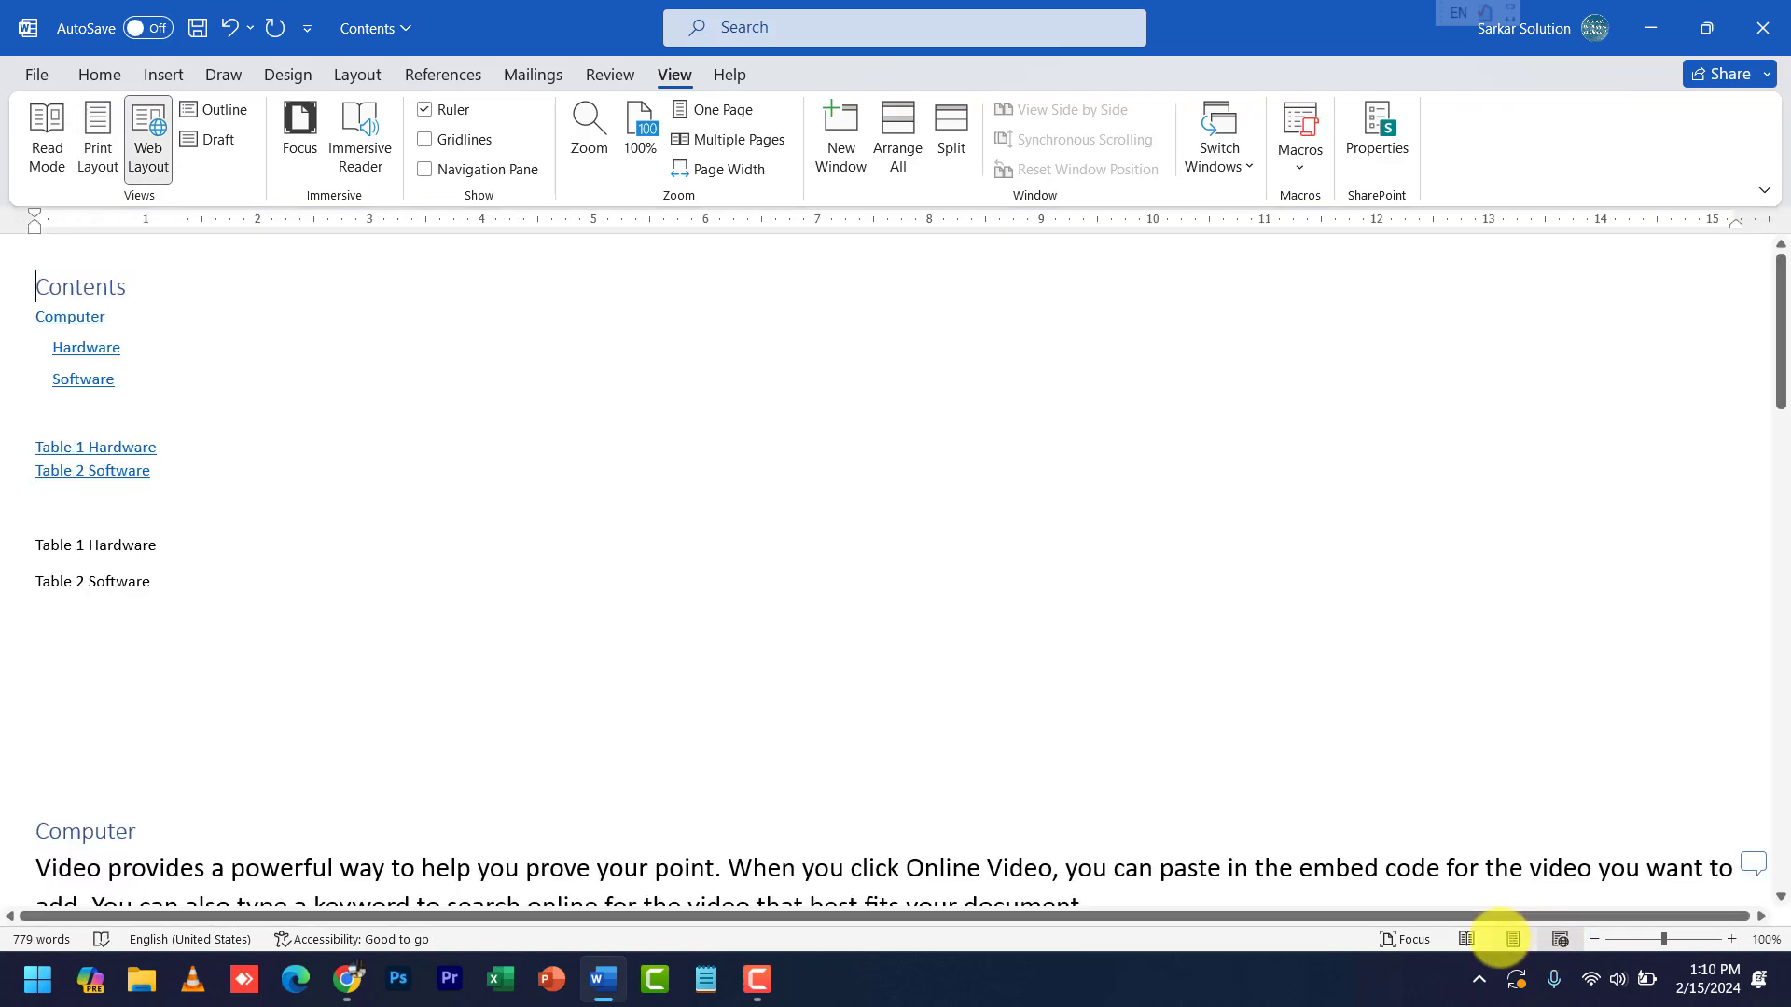
pyautogui.click(1511, 940)
pyautogui.click(1596, 939)
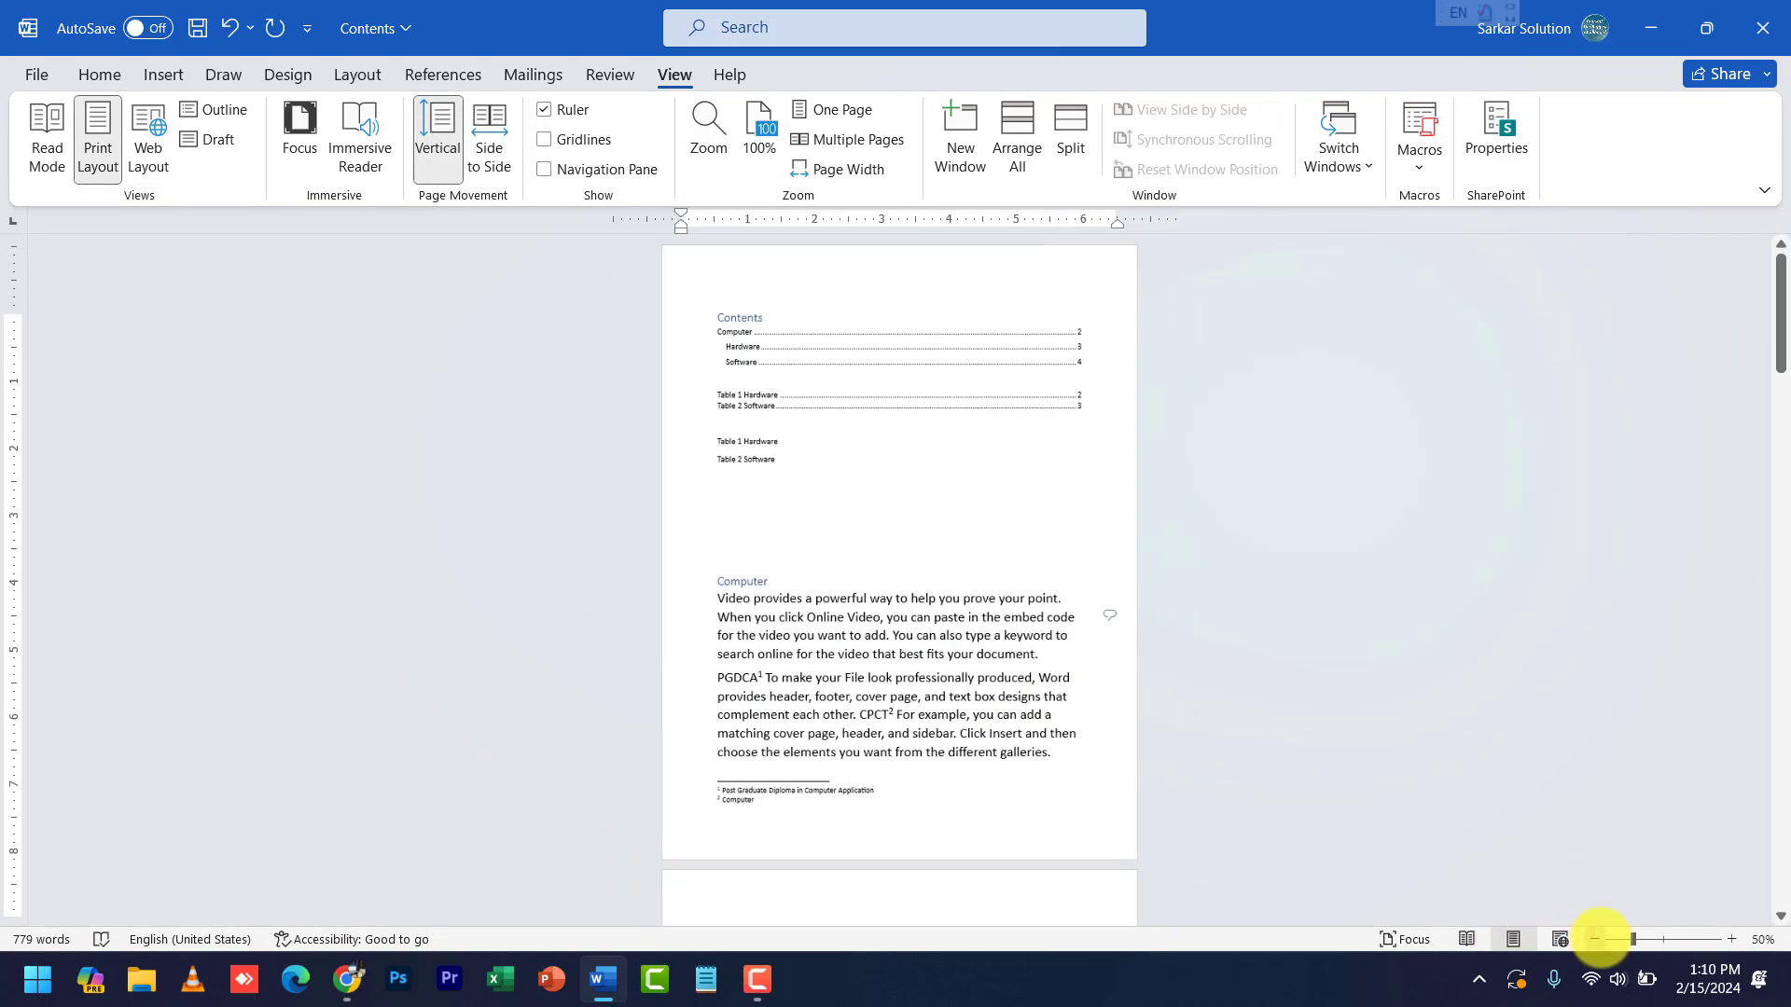
pyautogui.click(1596, 939)
pyautogui.click(1596, 939)
pyautogui.click(1596, 939)
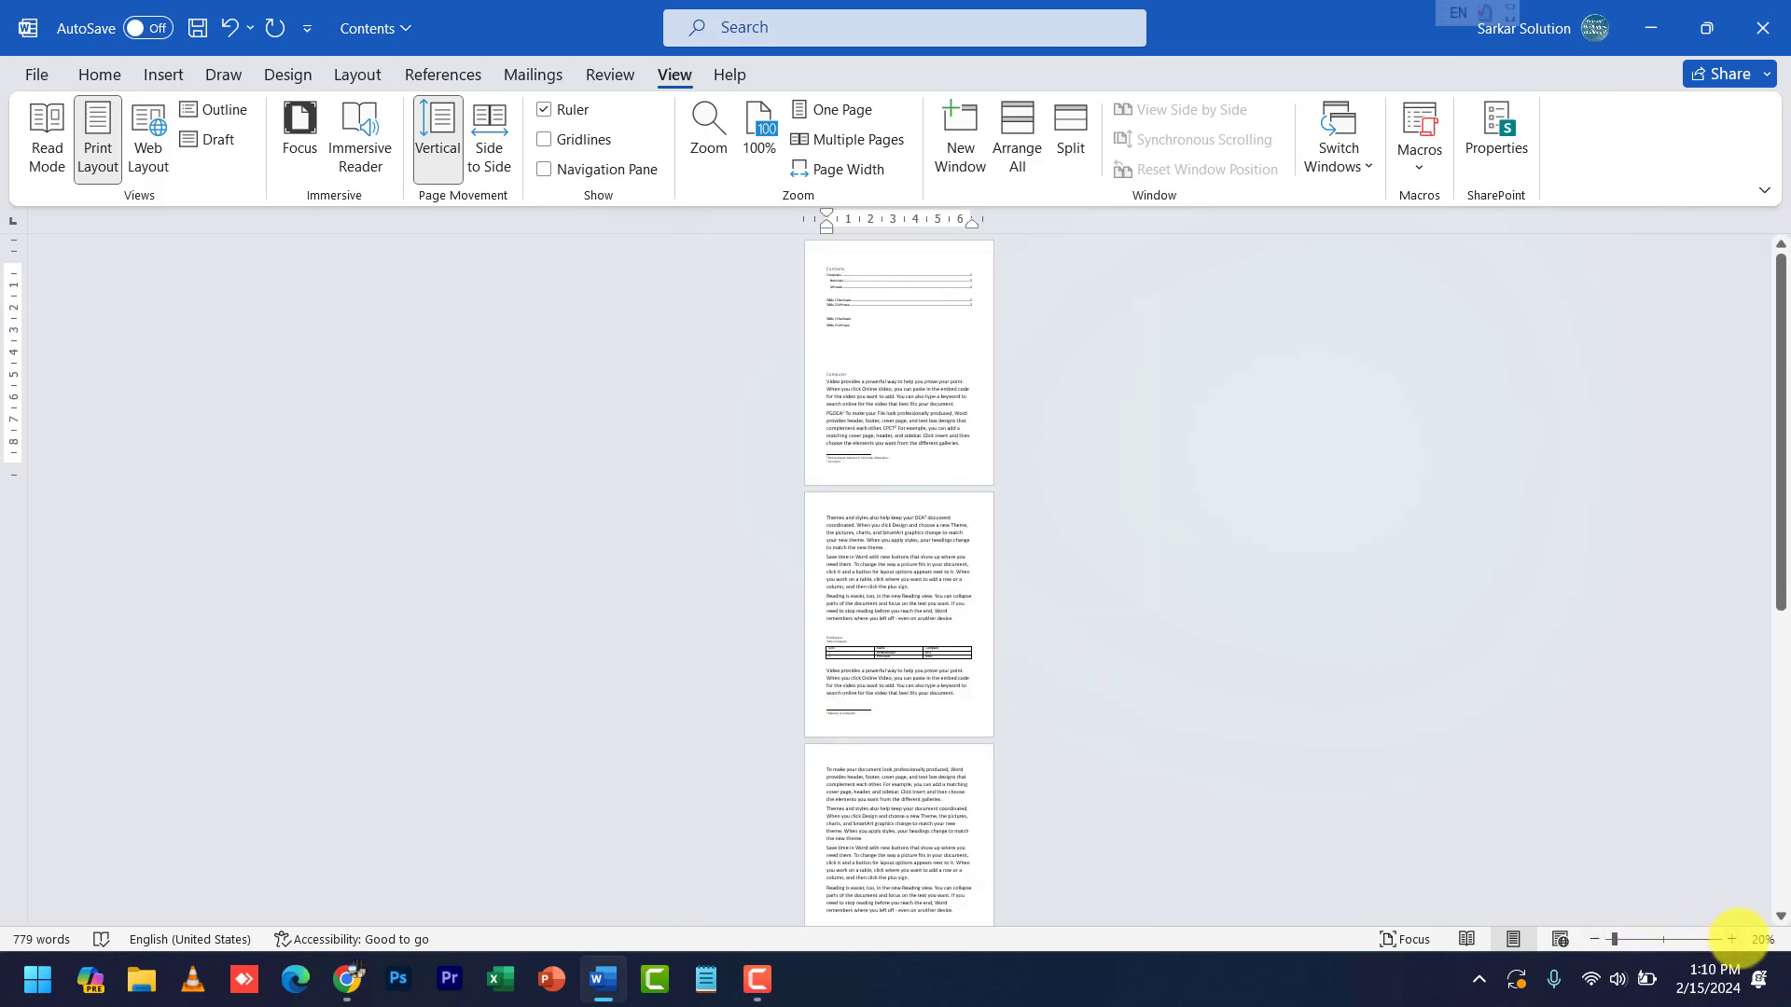
pyautogui.click(1732, 939)
pyautogui.click(1732, 939)
pyautogui.click(1732, 940)
pyautogui.click(1733, 939)
pyautogui.click(1732, 940)
pyautogui.click(1732, 939)
pyautogui.click(1732, 939)
pyautogui.click(1732, 940)
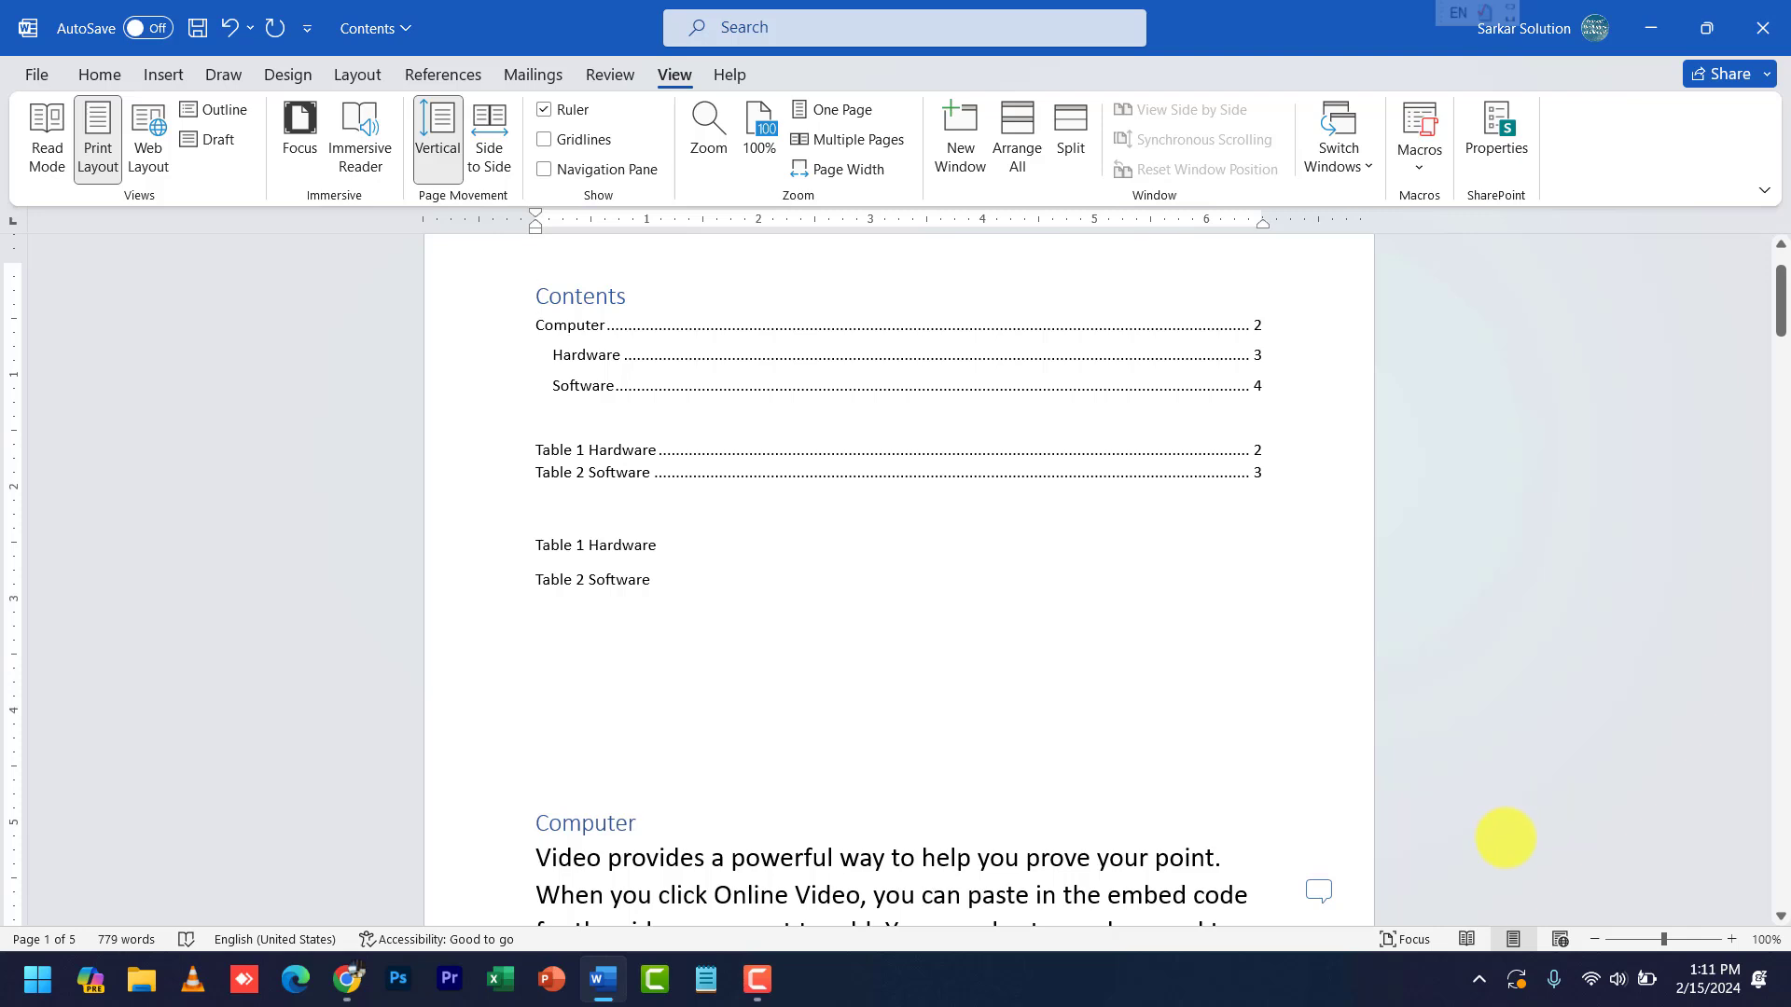
pyautogui.scroll(16, 1504, 837)
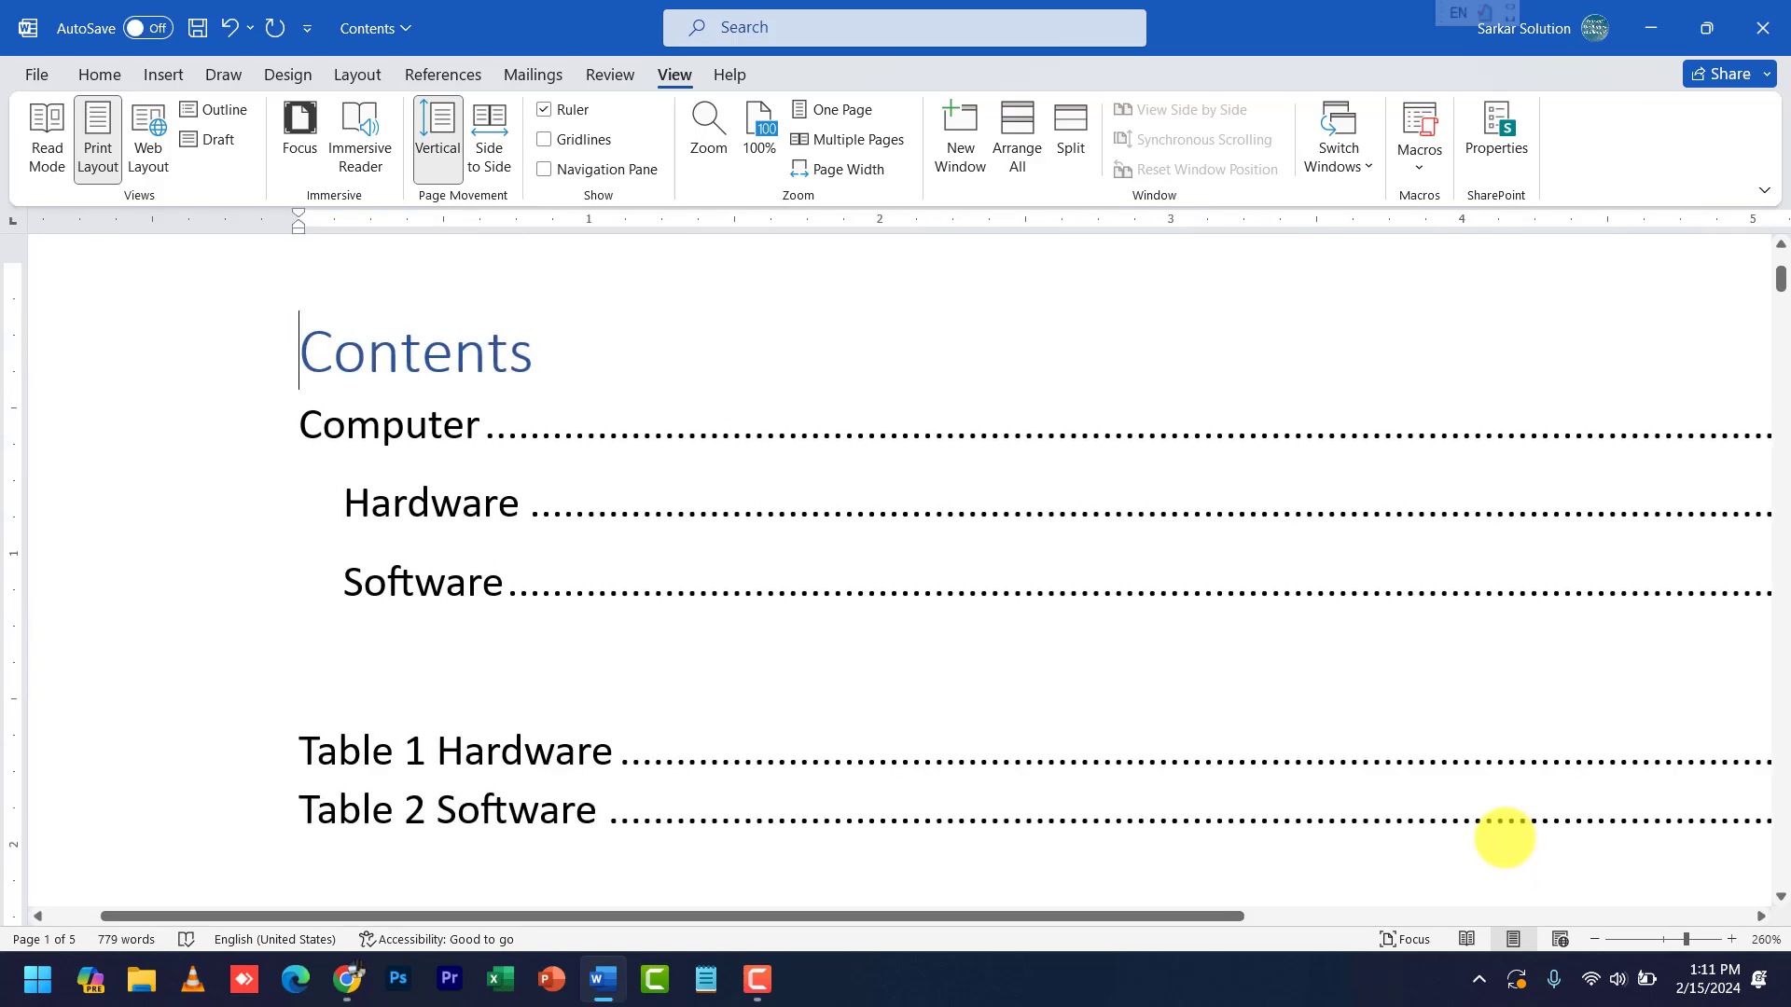
pyautogui.scroll(-18, 1504, 838)
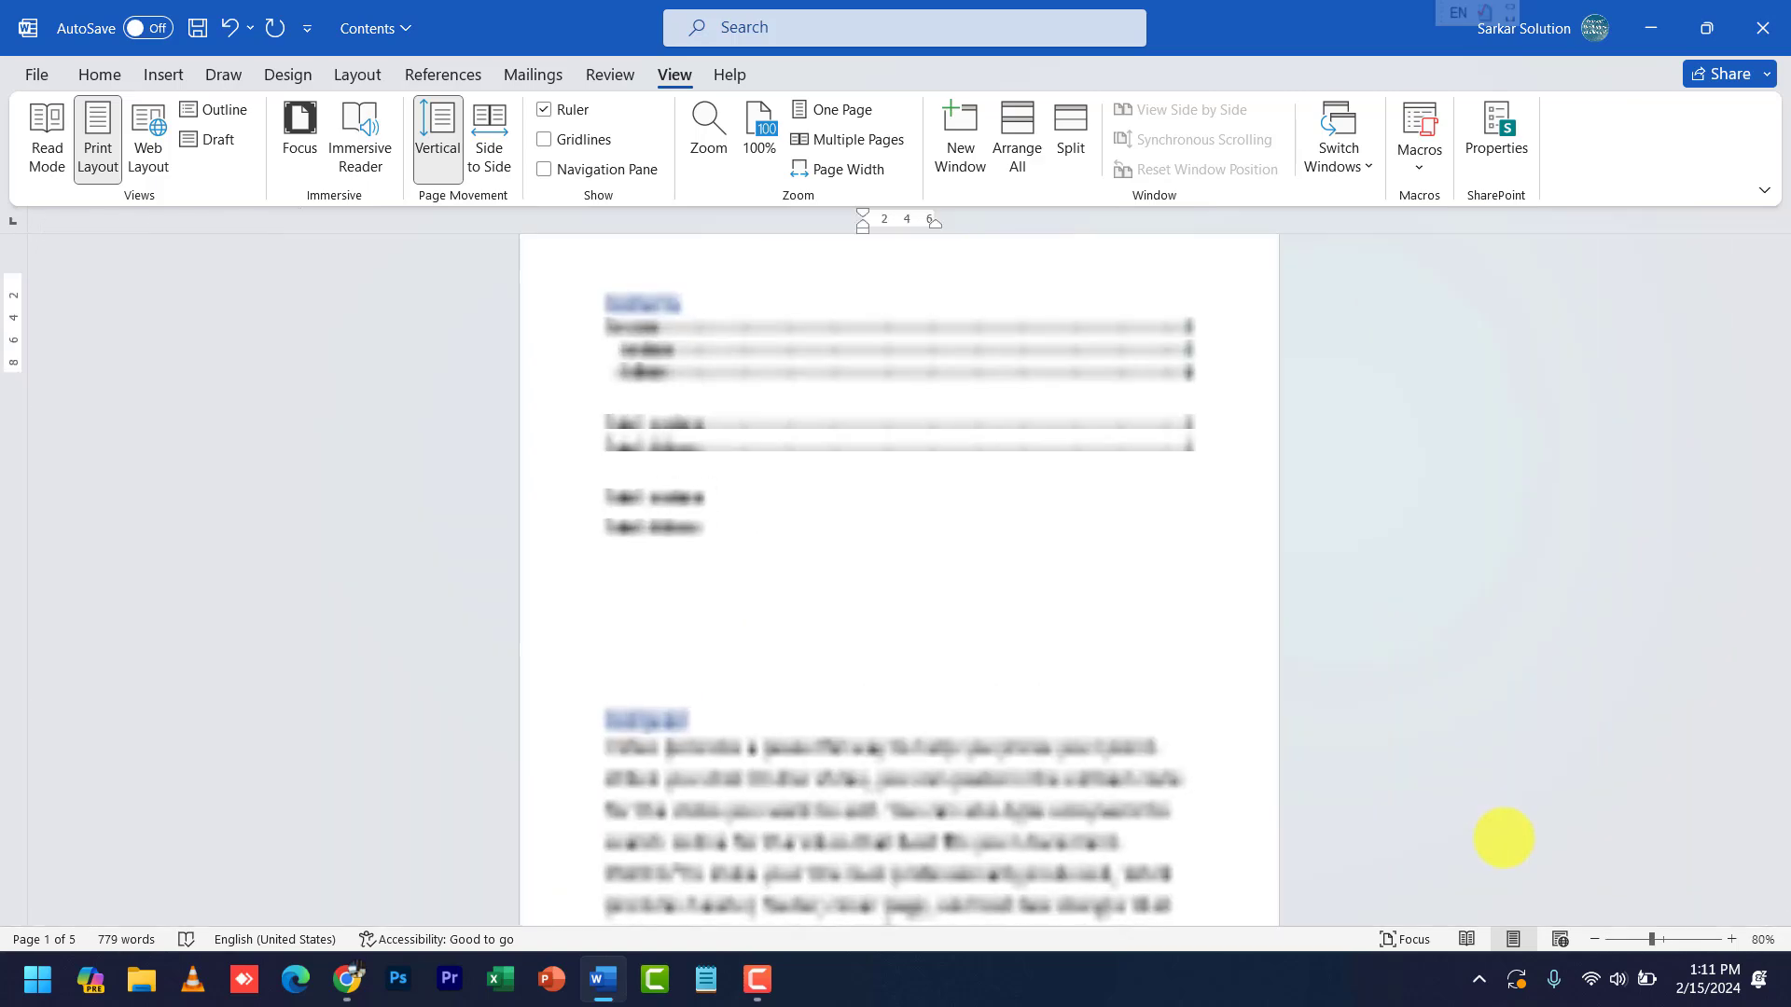
pyautogui.scroll(6, 1502, 838)
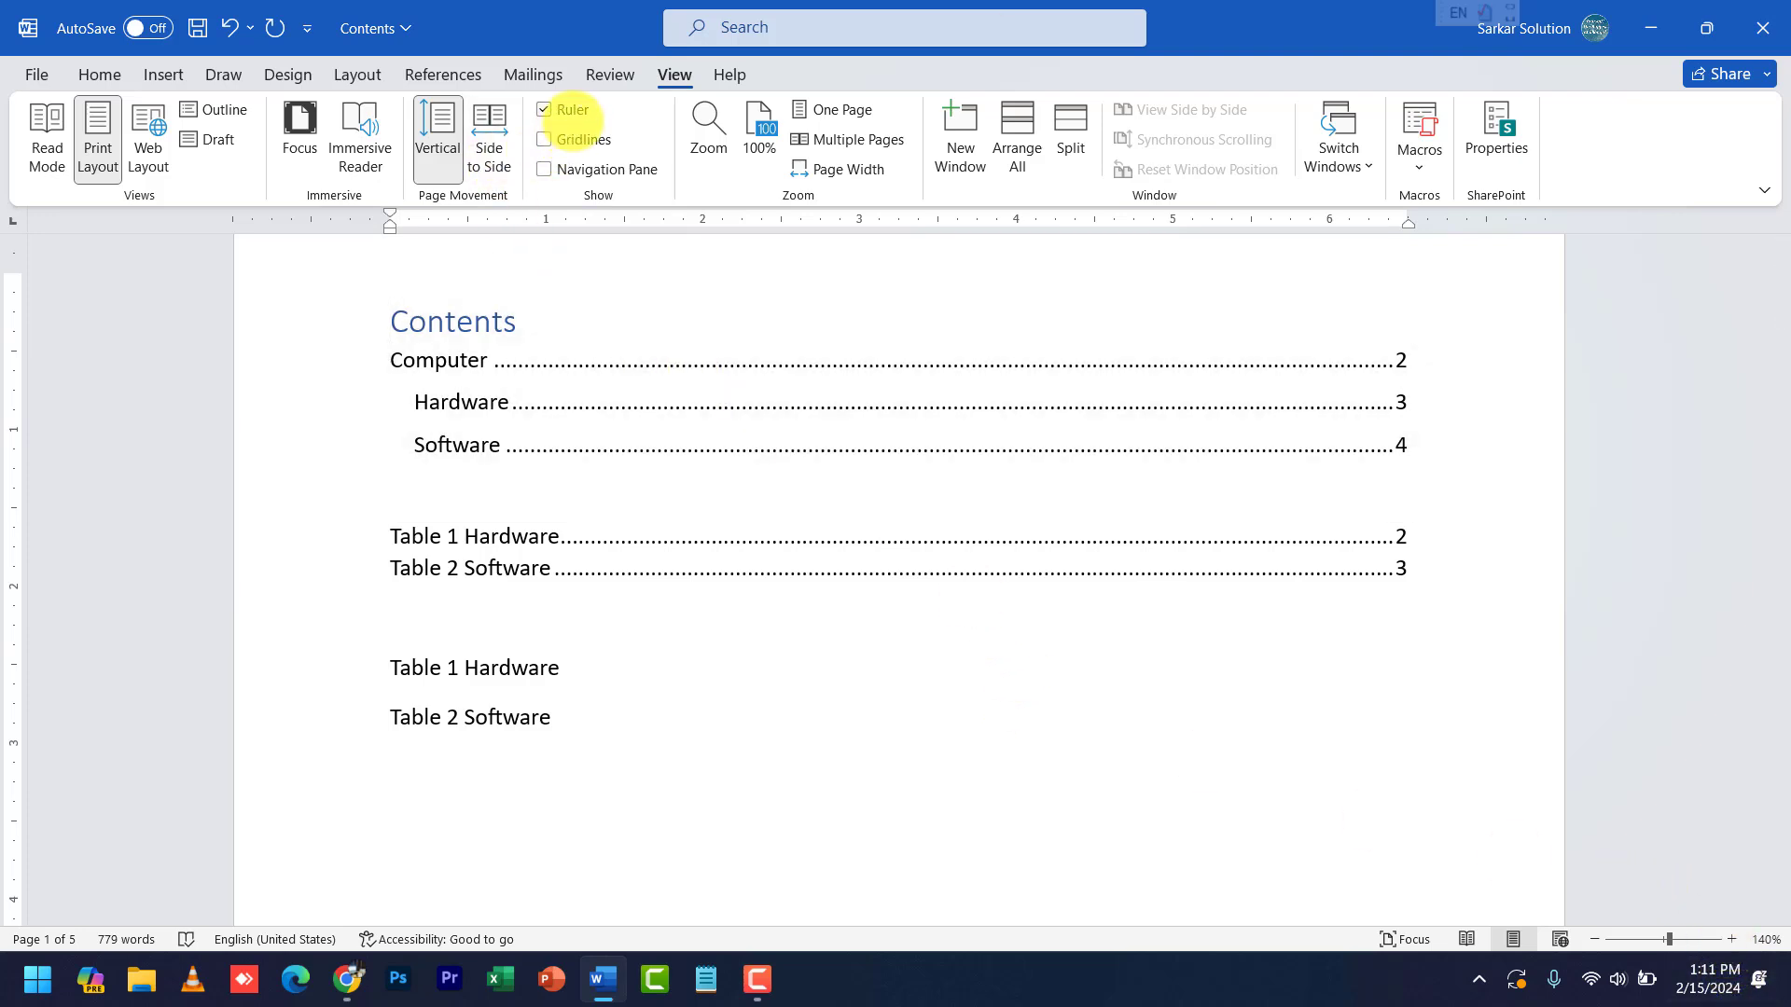
pyautogui.click(571, 110)
pyautogui.click(569, 111)
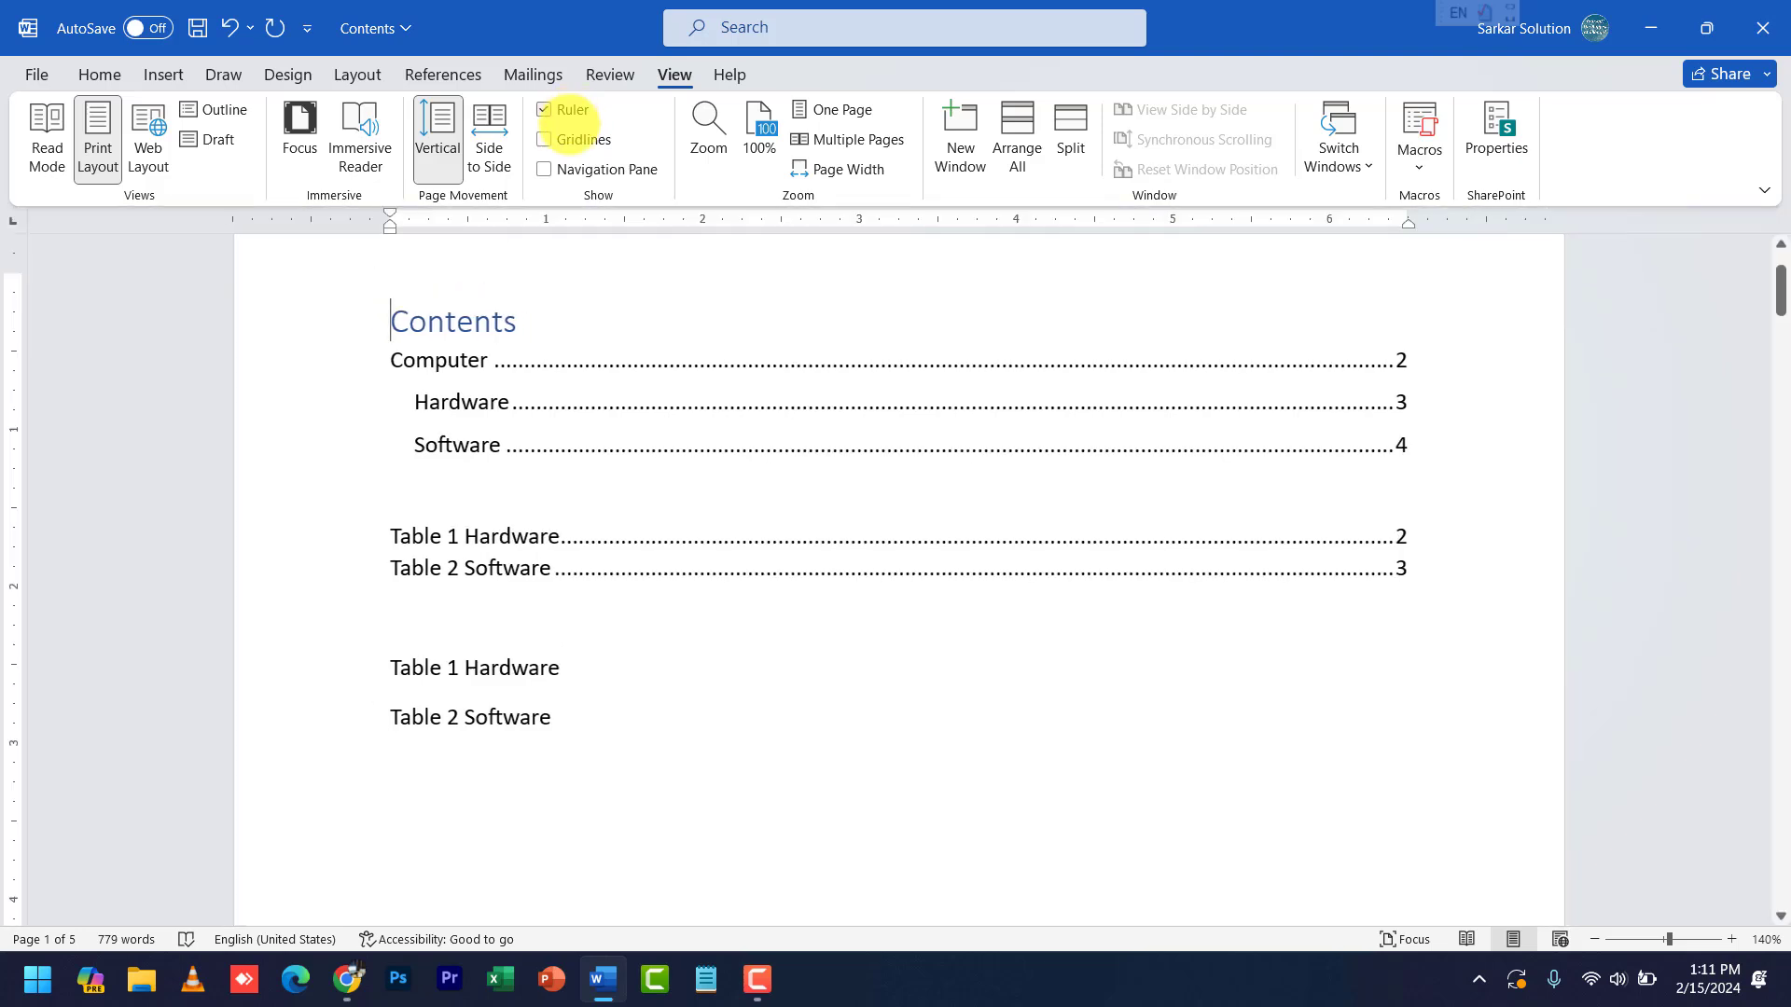
pyautogui.click(571, 140)
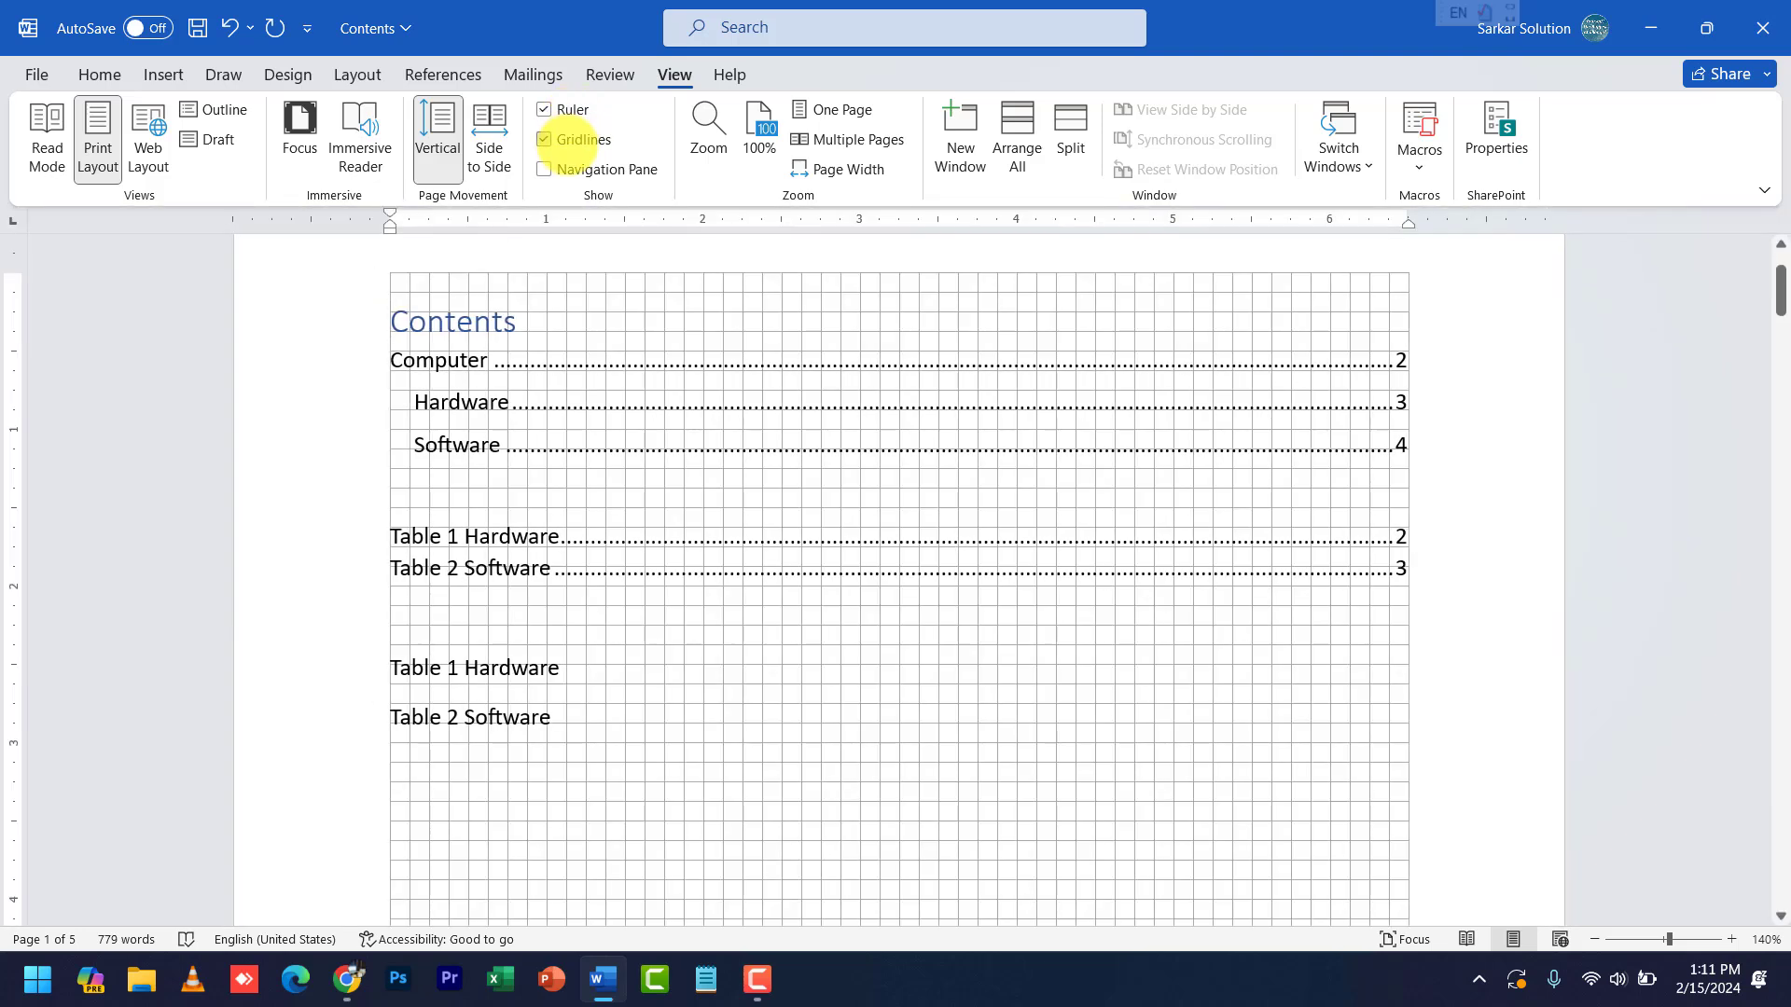
pyautogui.click(571, 140)
pyautogui.click(571, 169)
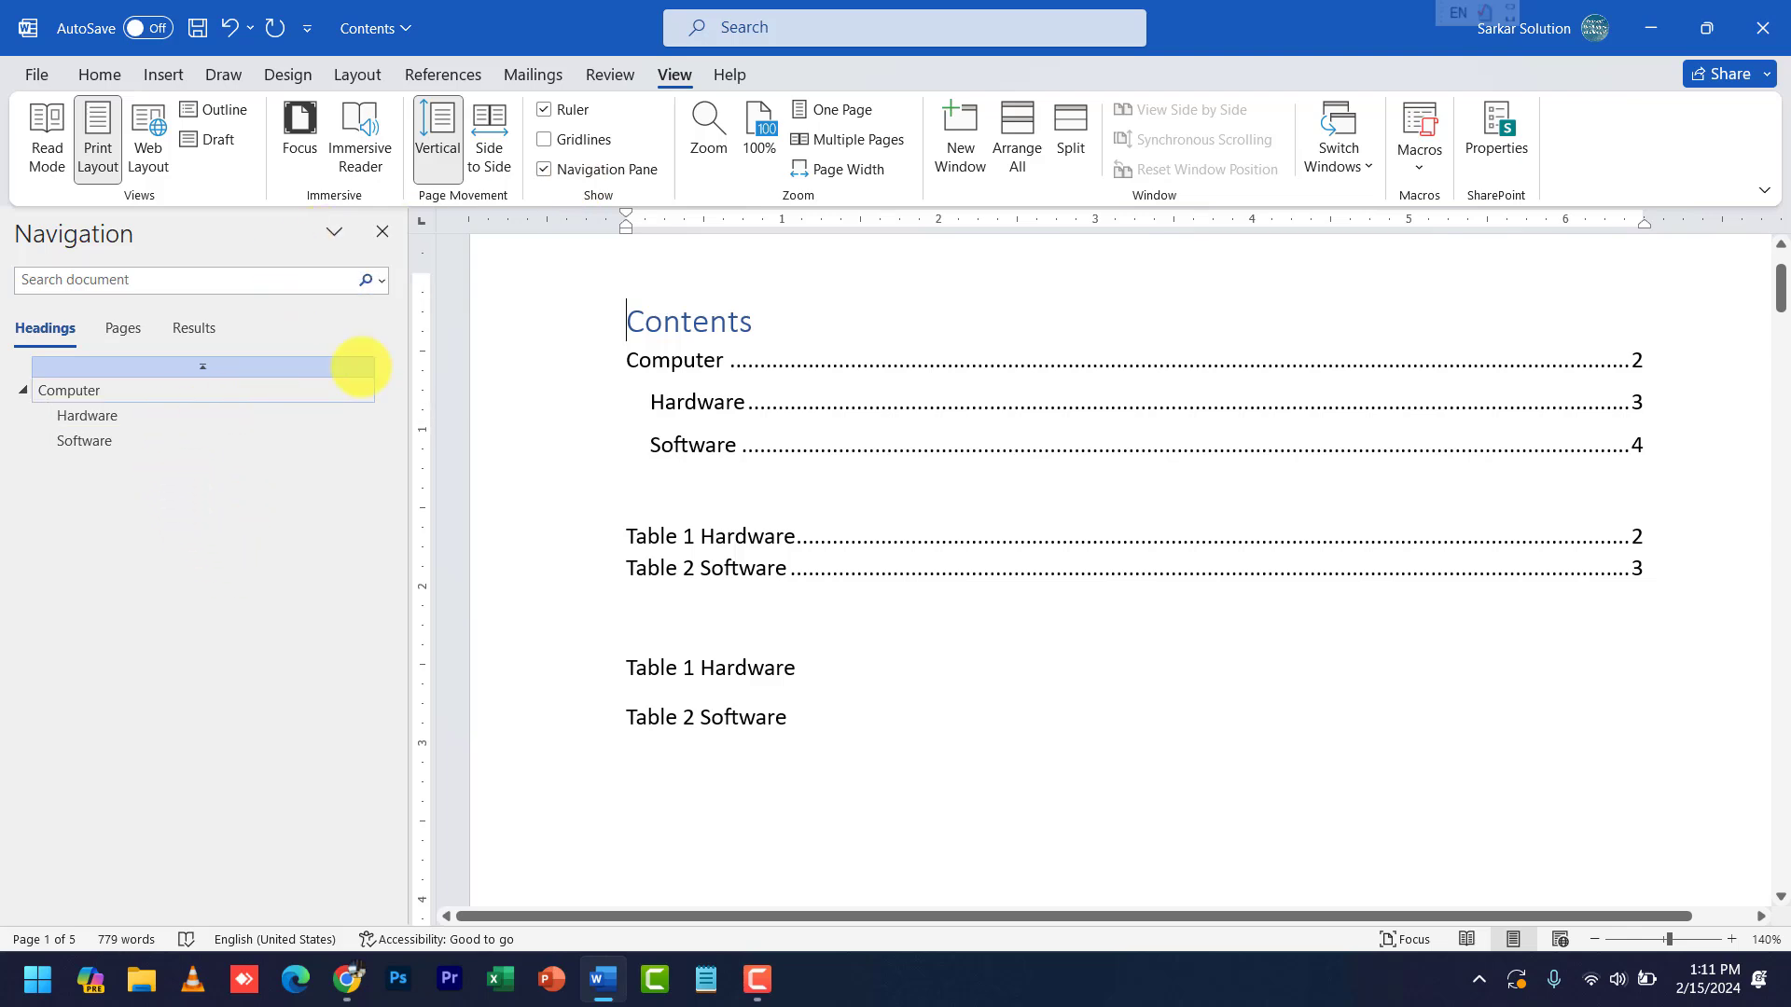
pyautogui.click(607, 171)
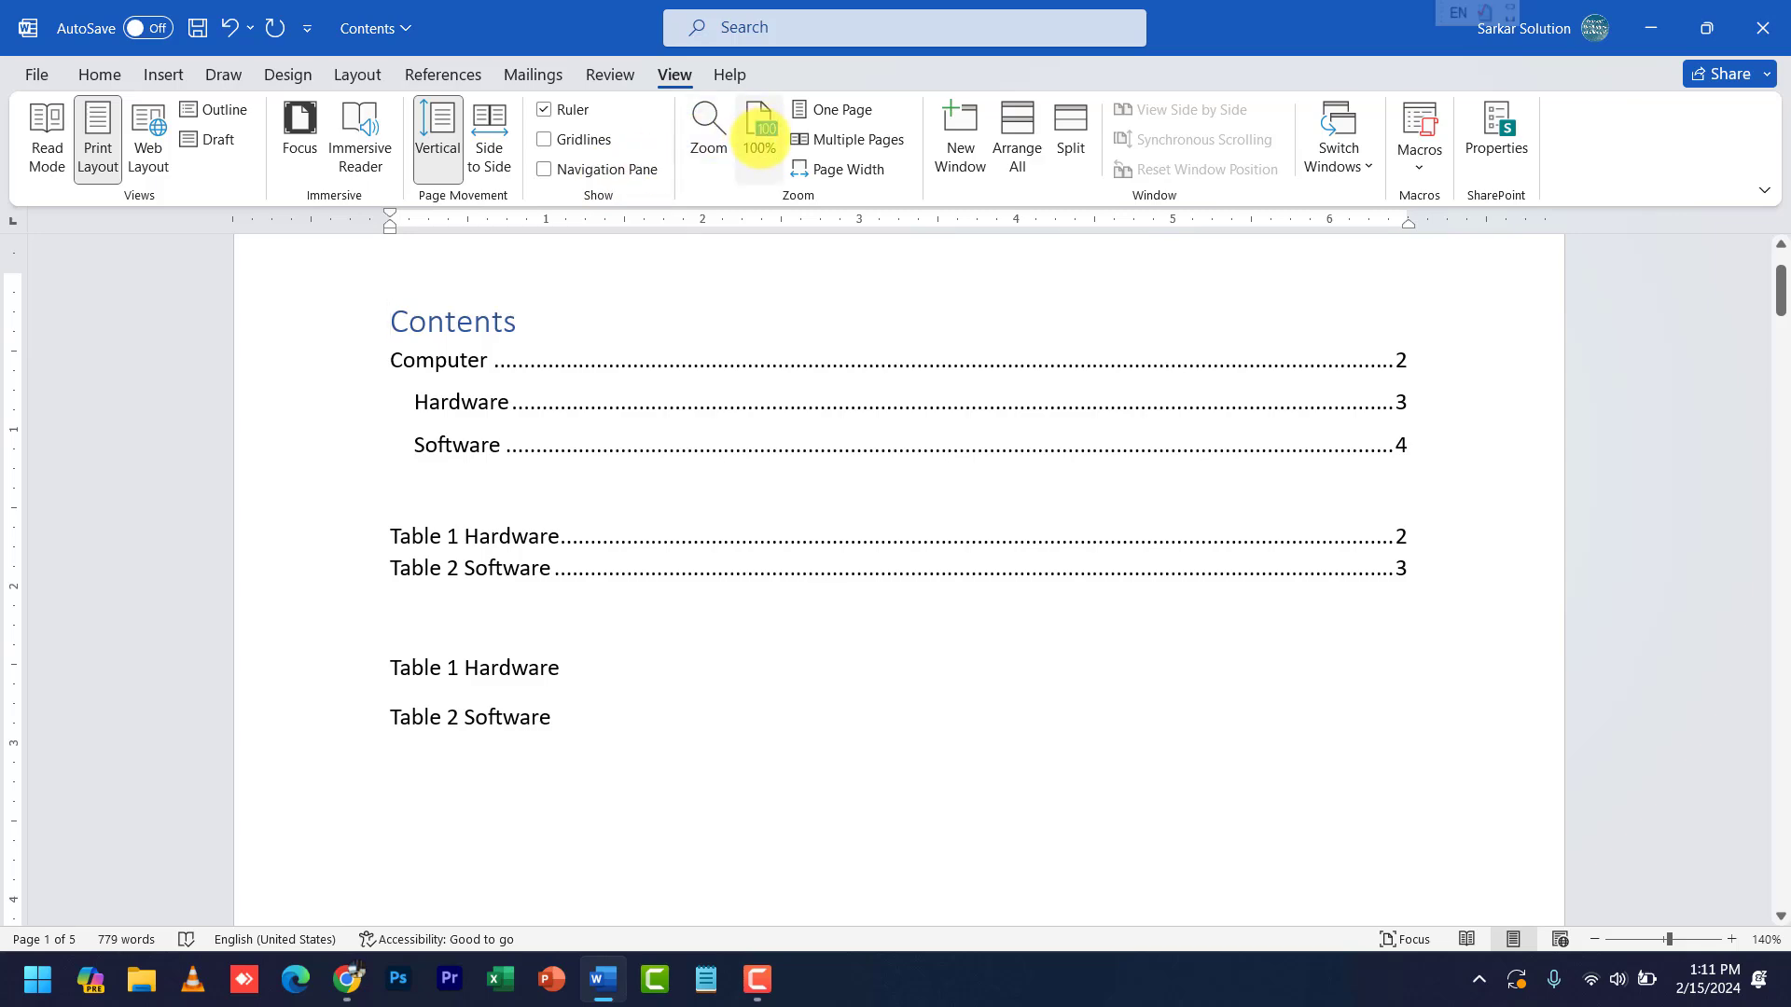
# - Zoom out, display pages side by side with Multiple Pages, and place the cursor in page 2
pyautogui.scroll(-10, 903, 712)
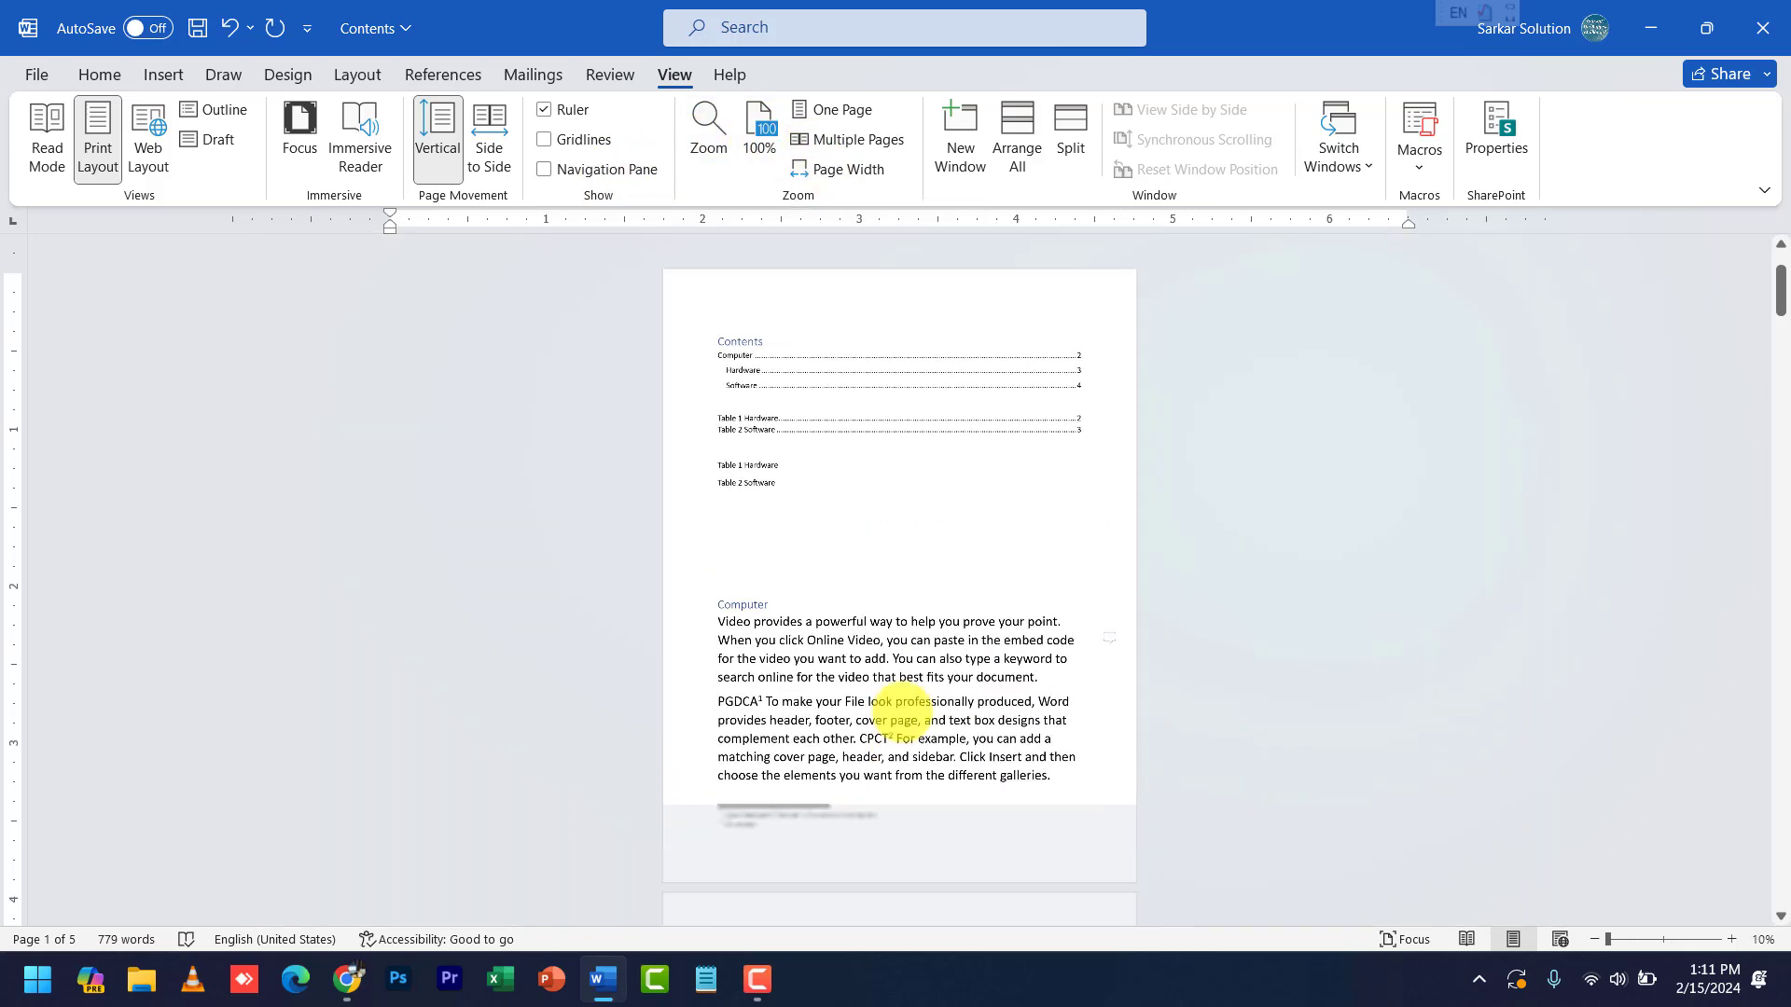
pyautogui.scroll(2, 897, 344)
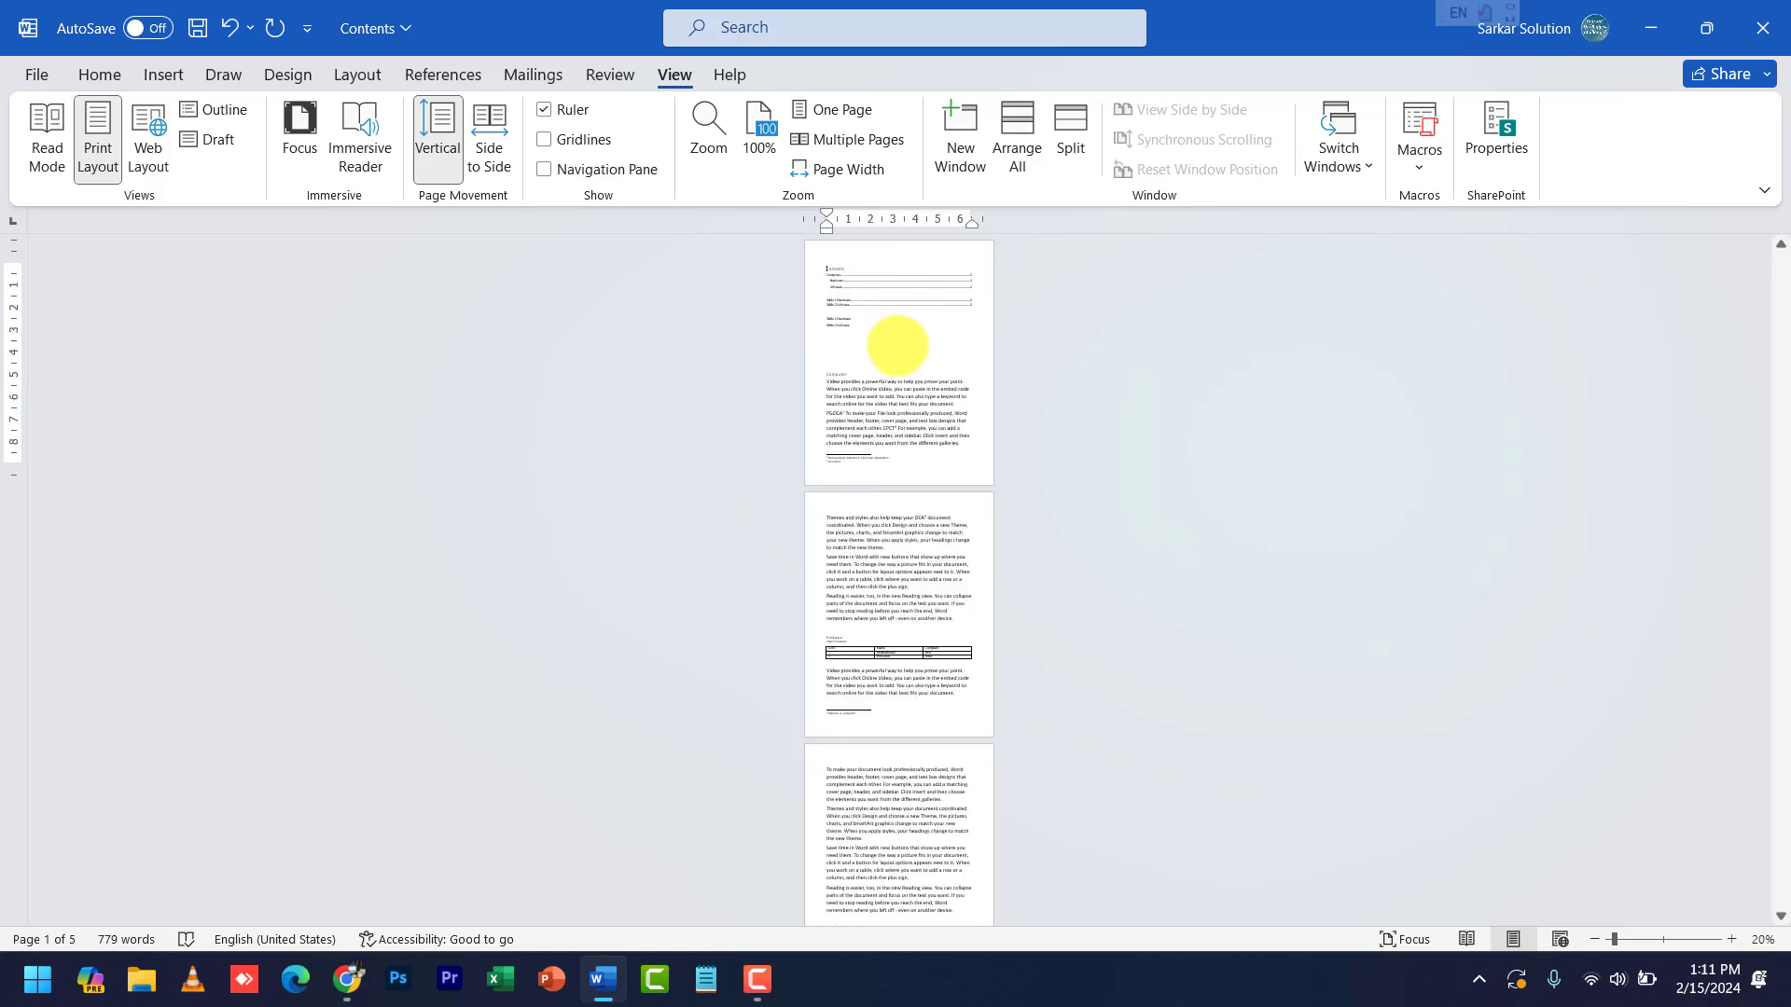
pyautogui.click(872, 138)
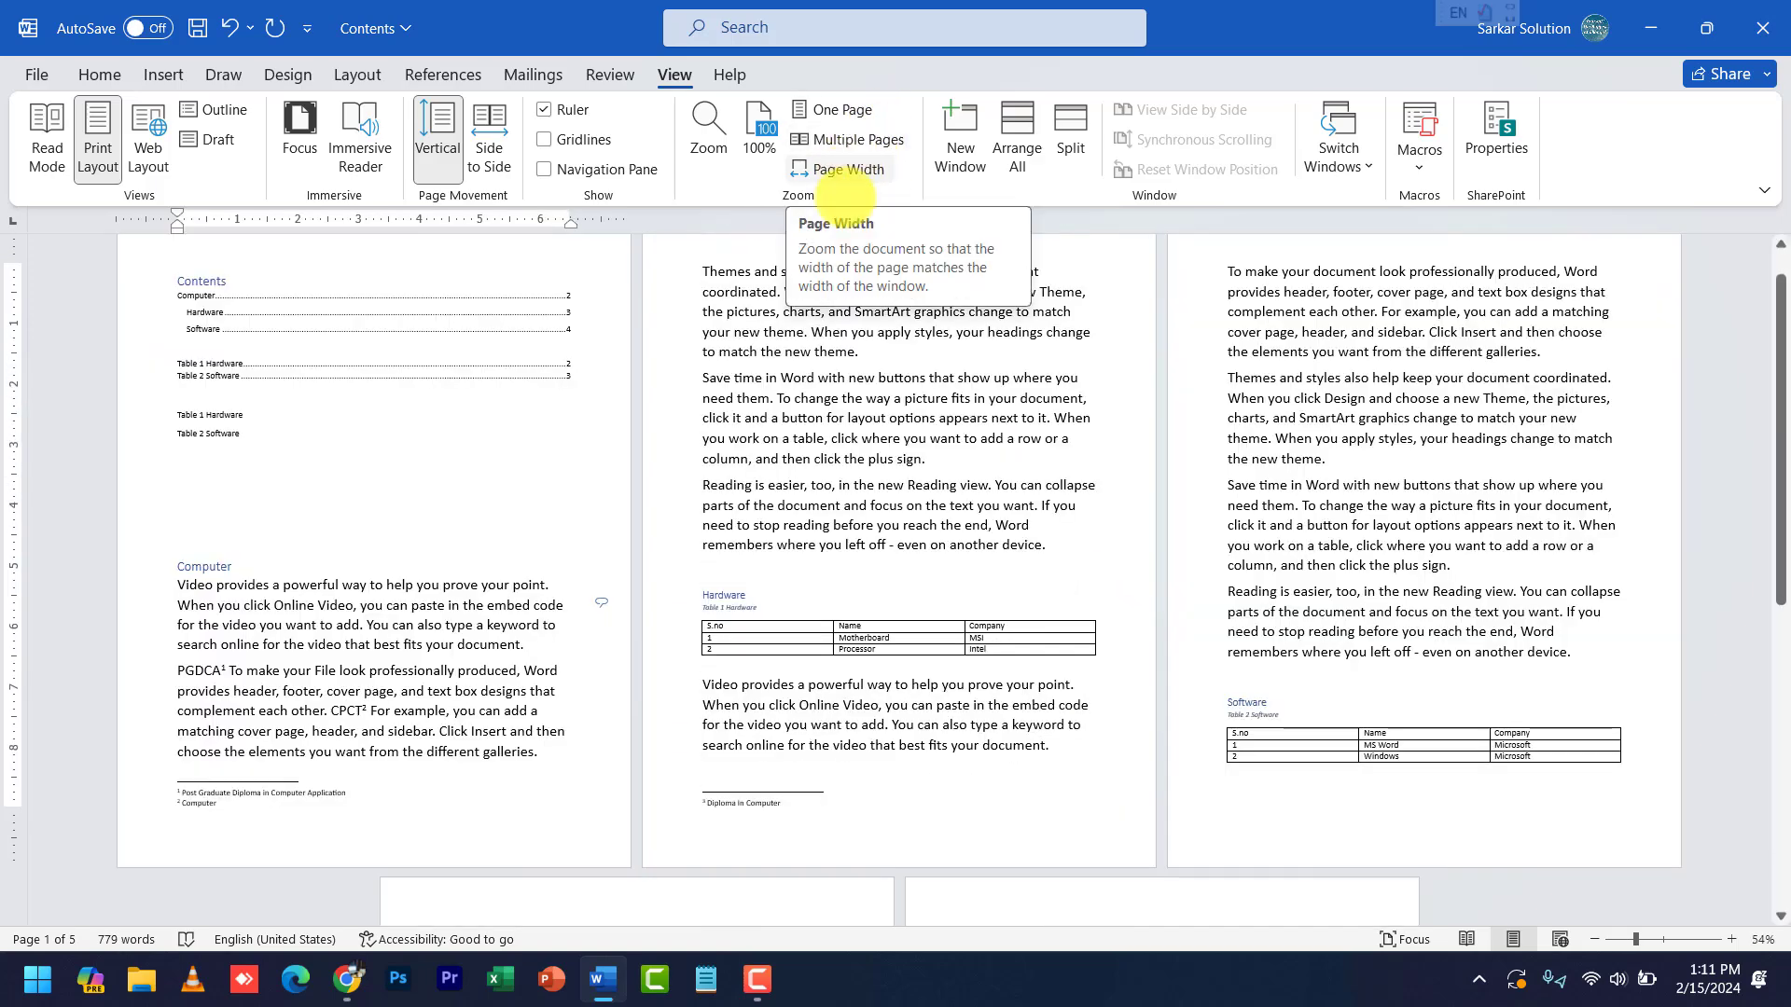
pyautogui.click(878, 439)
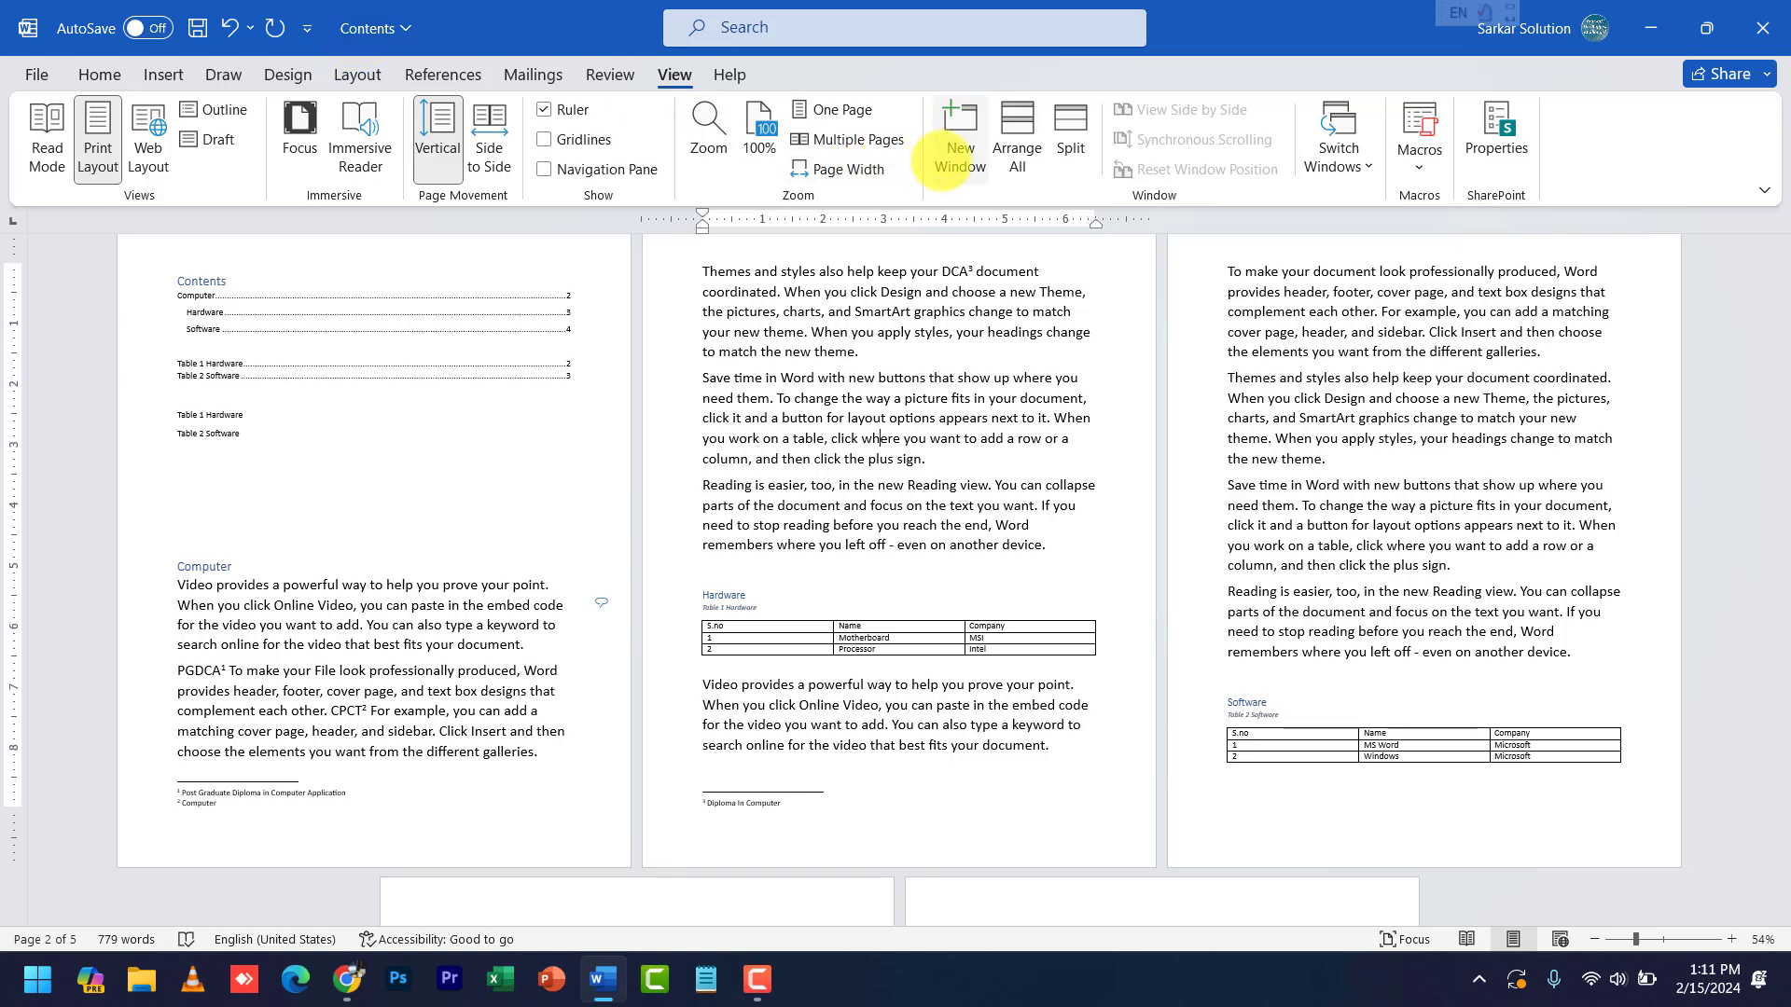
# - Open a second window of the document and check the Switch Windows list
pyautogui.click(942, 154)
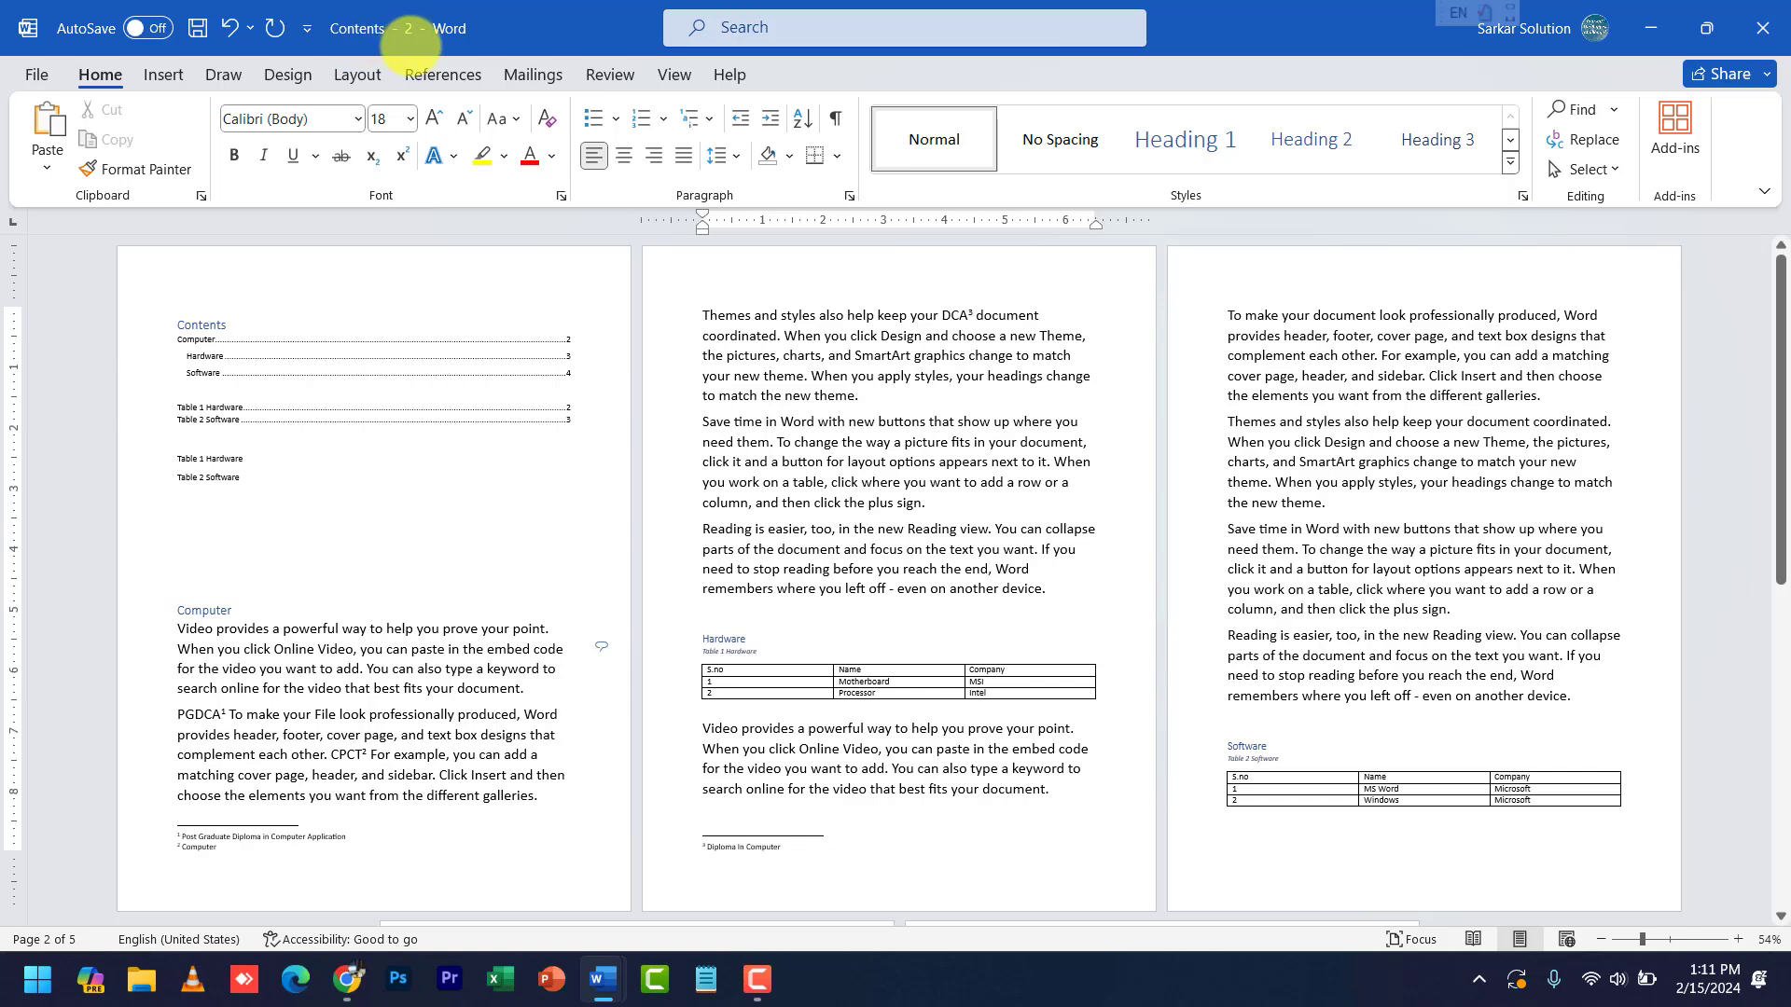
pyautogui.click(674, 74)
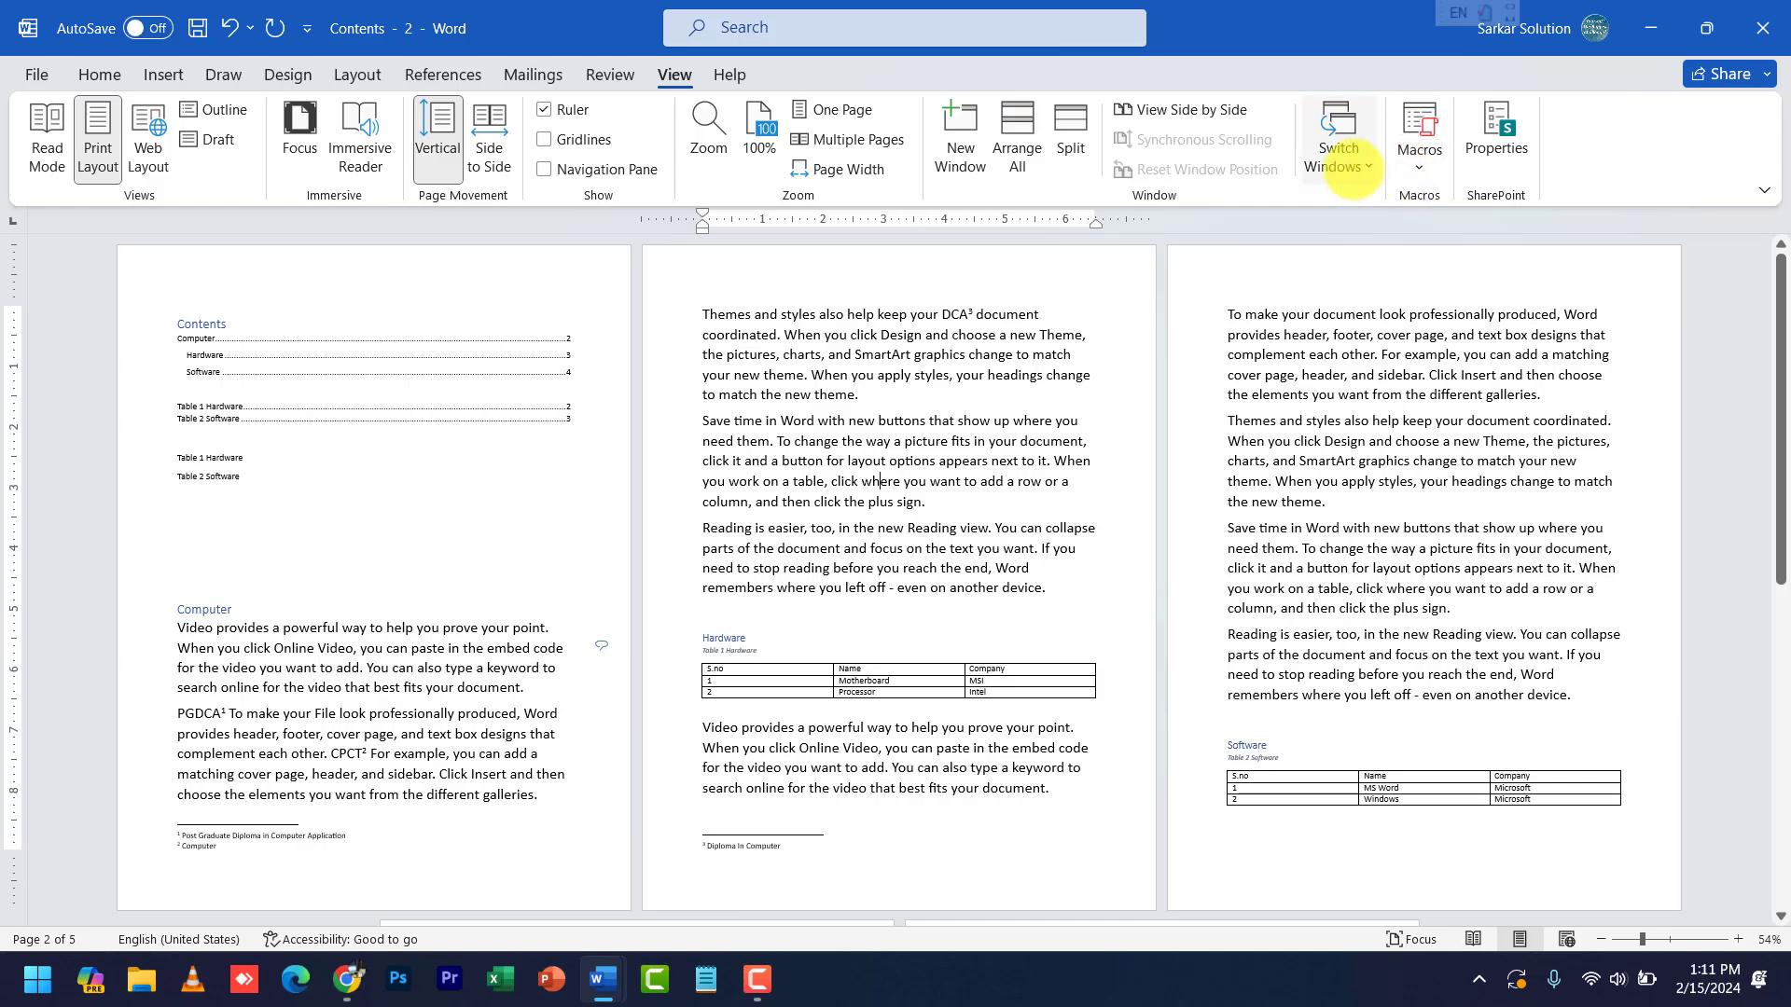
pyautogui.click(1338, 154)
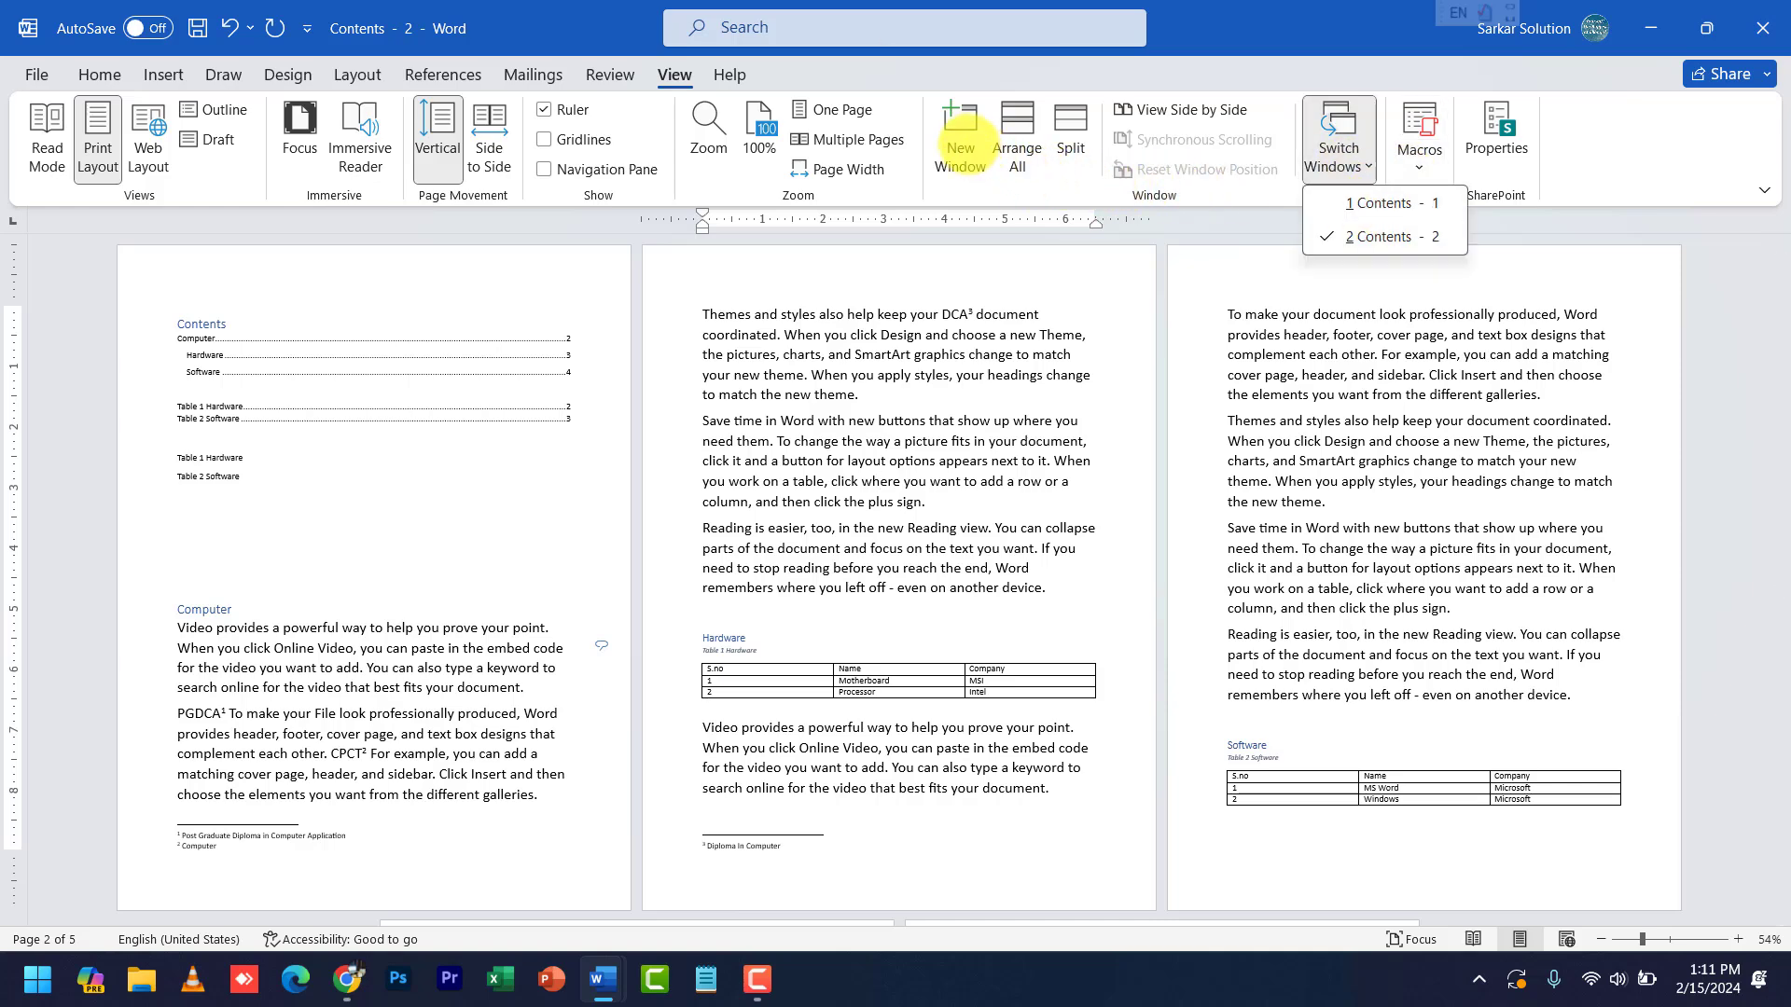
pyautogui.click(947, 509)
pyautogui.keyDown('ctrl'); pyautogui.scroll(6, 947, 501); pyautogui.keyUp('ctrl')
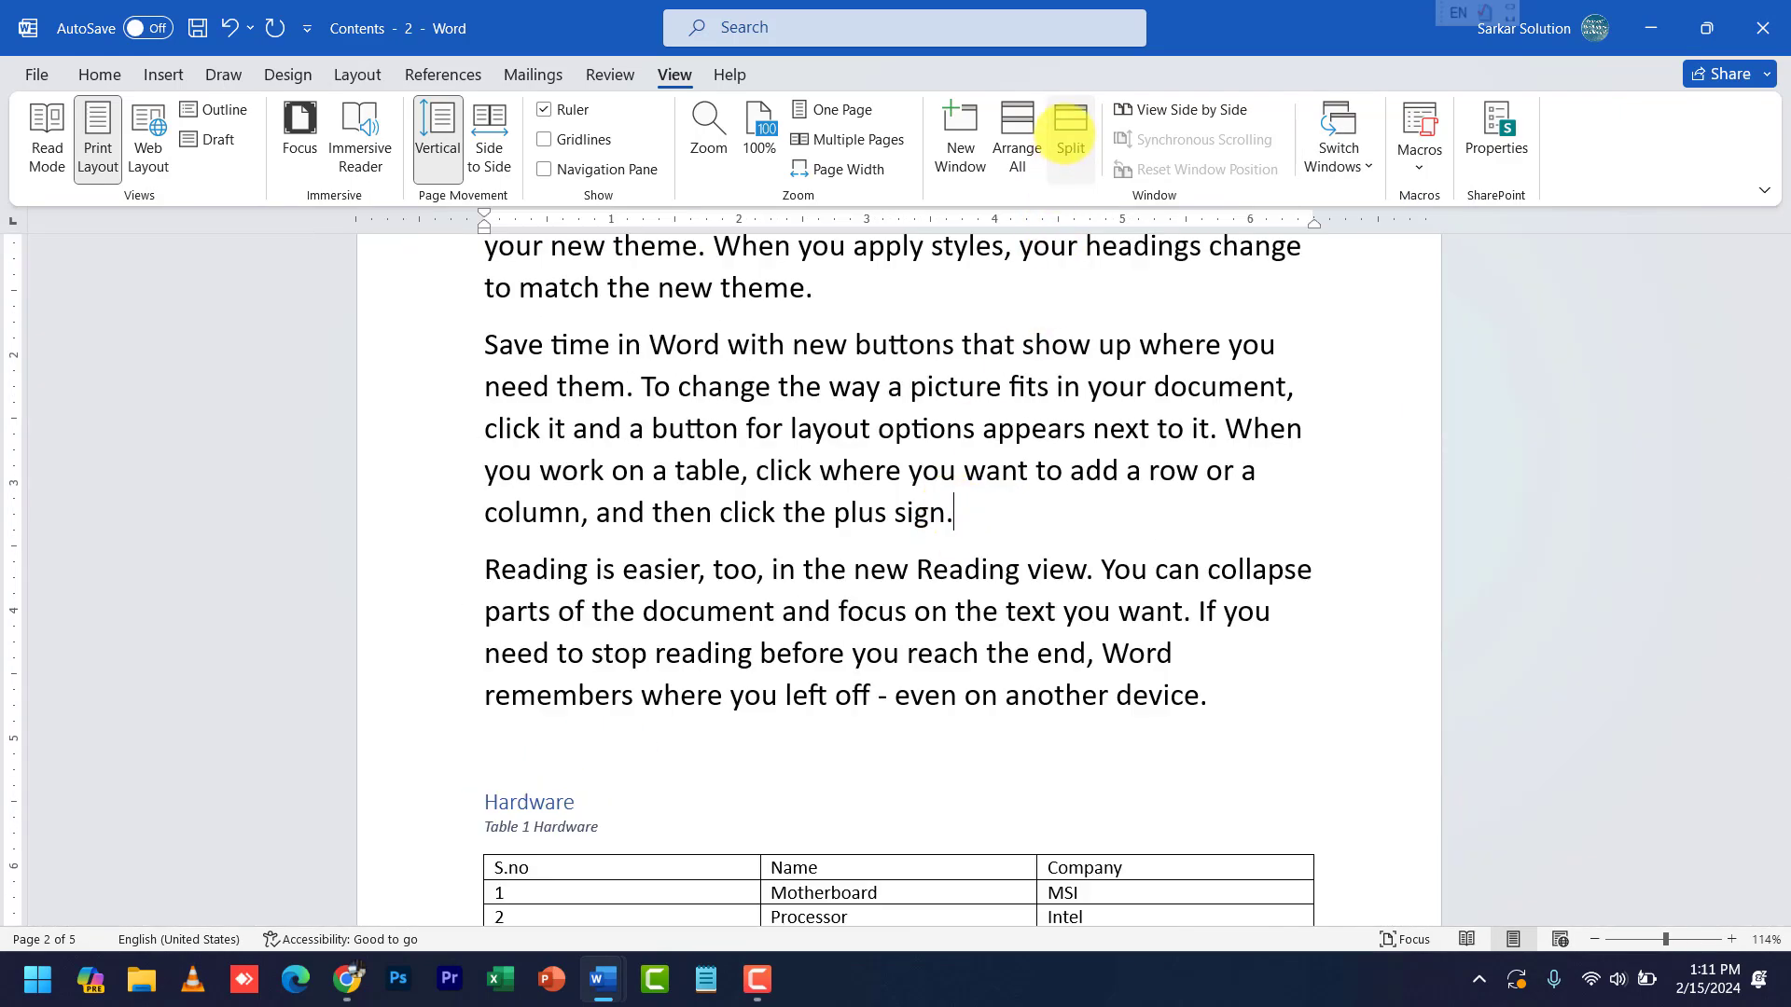
# - Split the window and scroll both panes to show the Hardware table
pyautogui.click(1070, 130)
pyautogui.scroll(5, 909, 726)
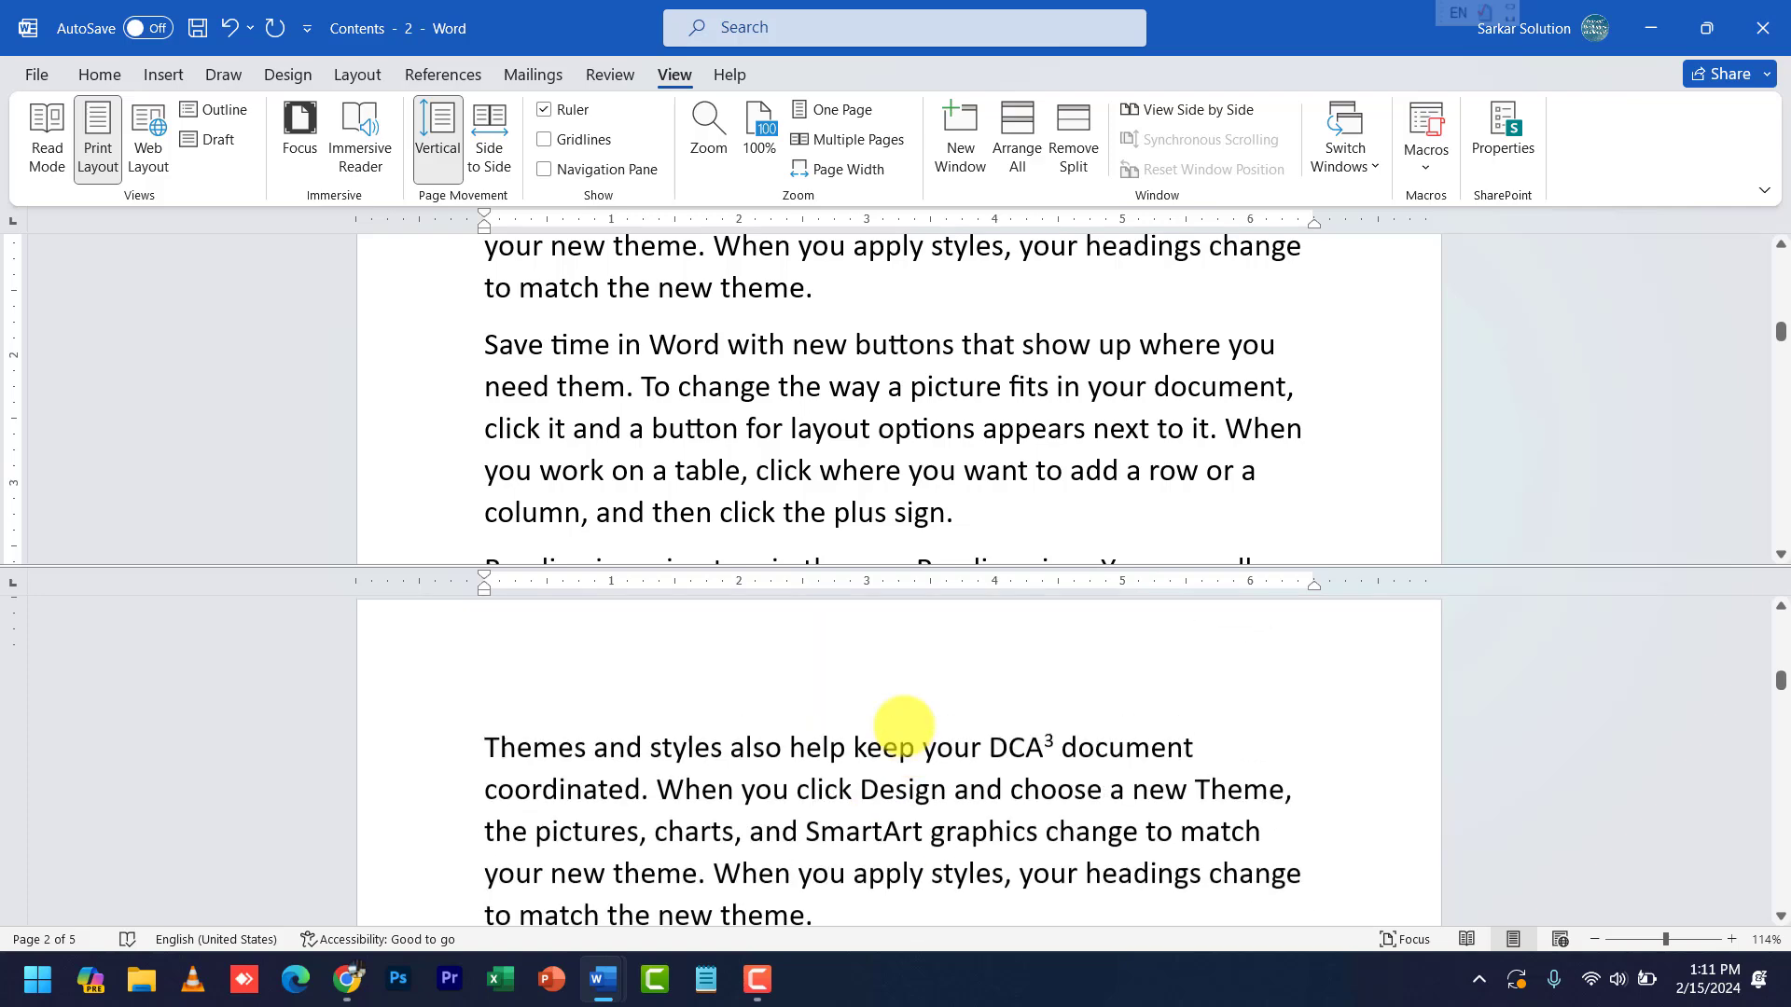
pyautogui.scroll(2, 904, 725)
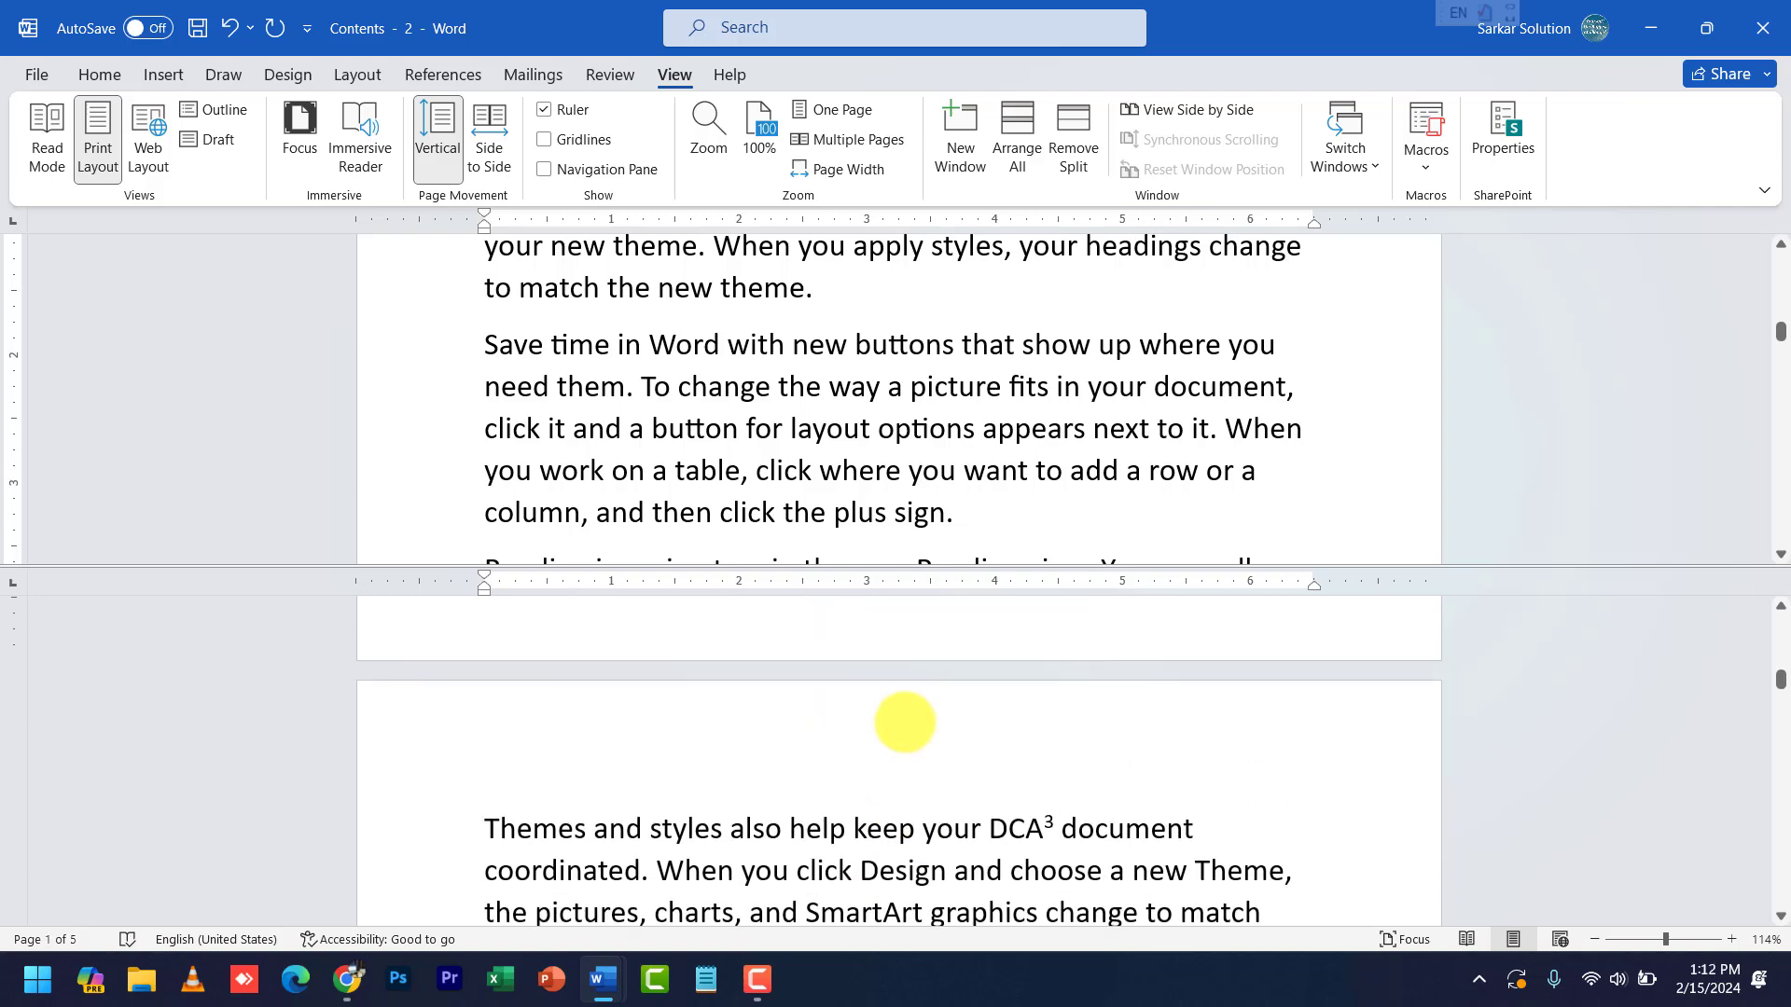
pyautogui.scroll(-8, 904, 727)
pyautogui.scroll(-3, 917, 396)
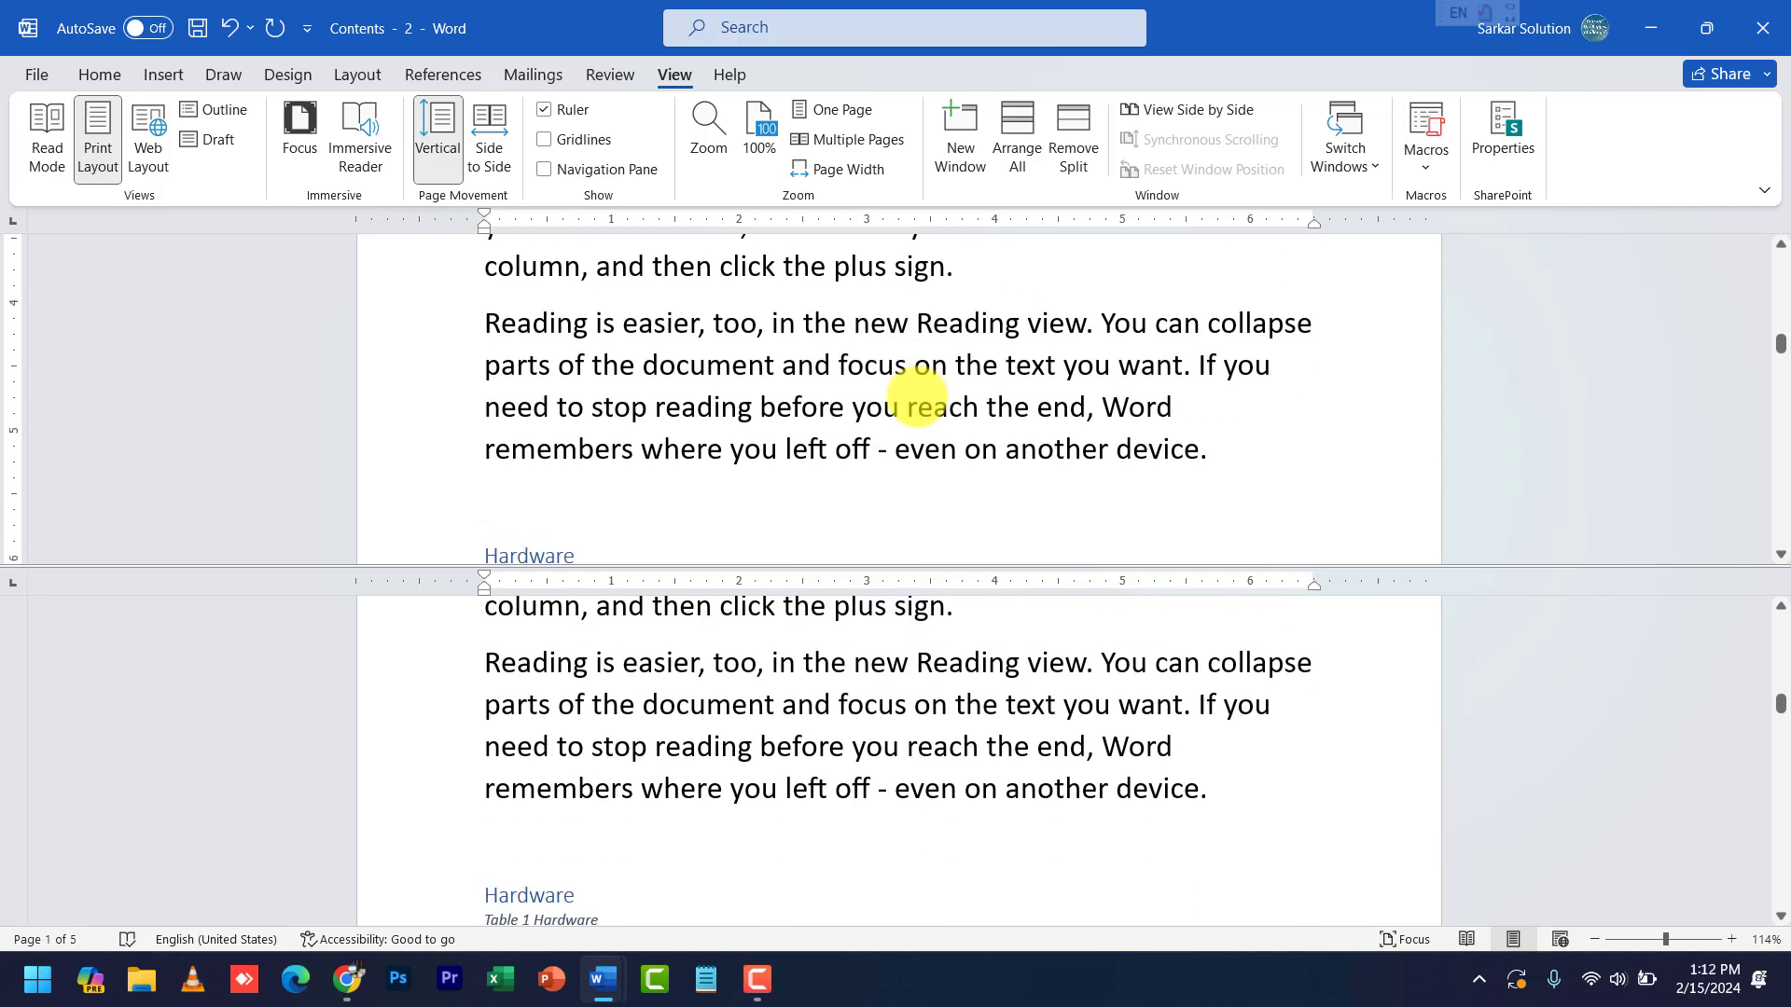
pyautogui.scroll(-2, 917, 397)
pyautogui.scroll(4, 917, 397)
pyautogui.scroll(-6, 917, 397)
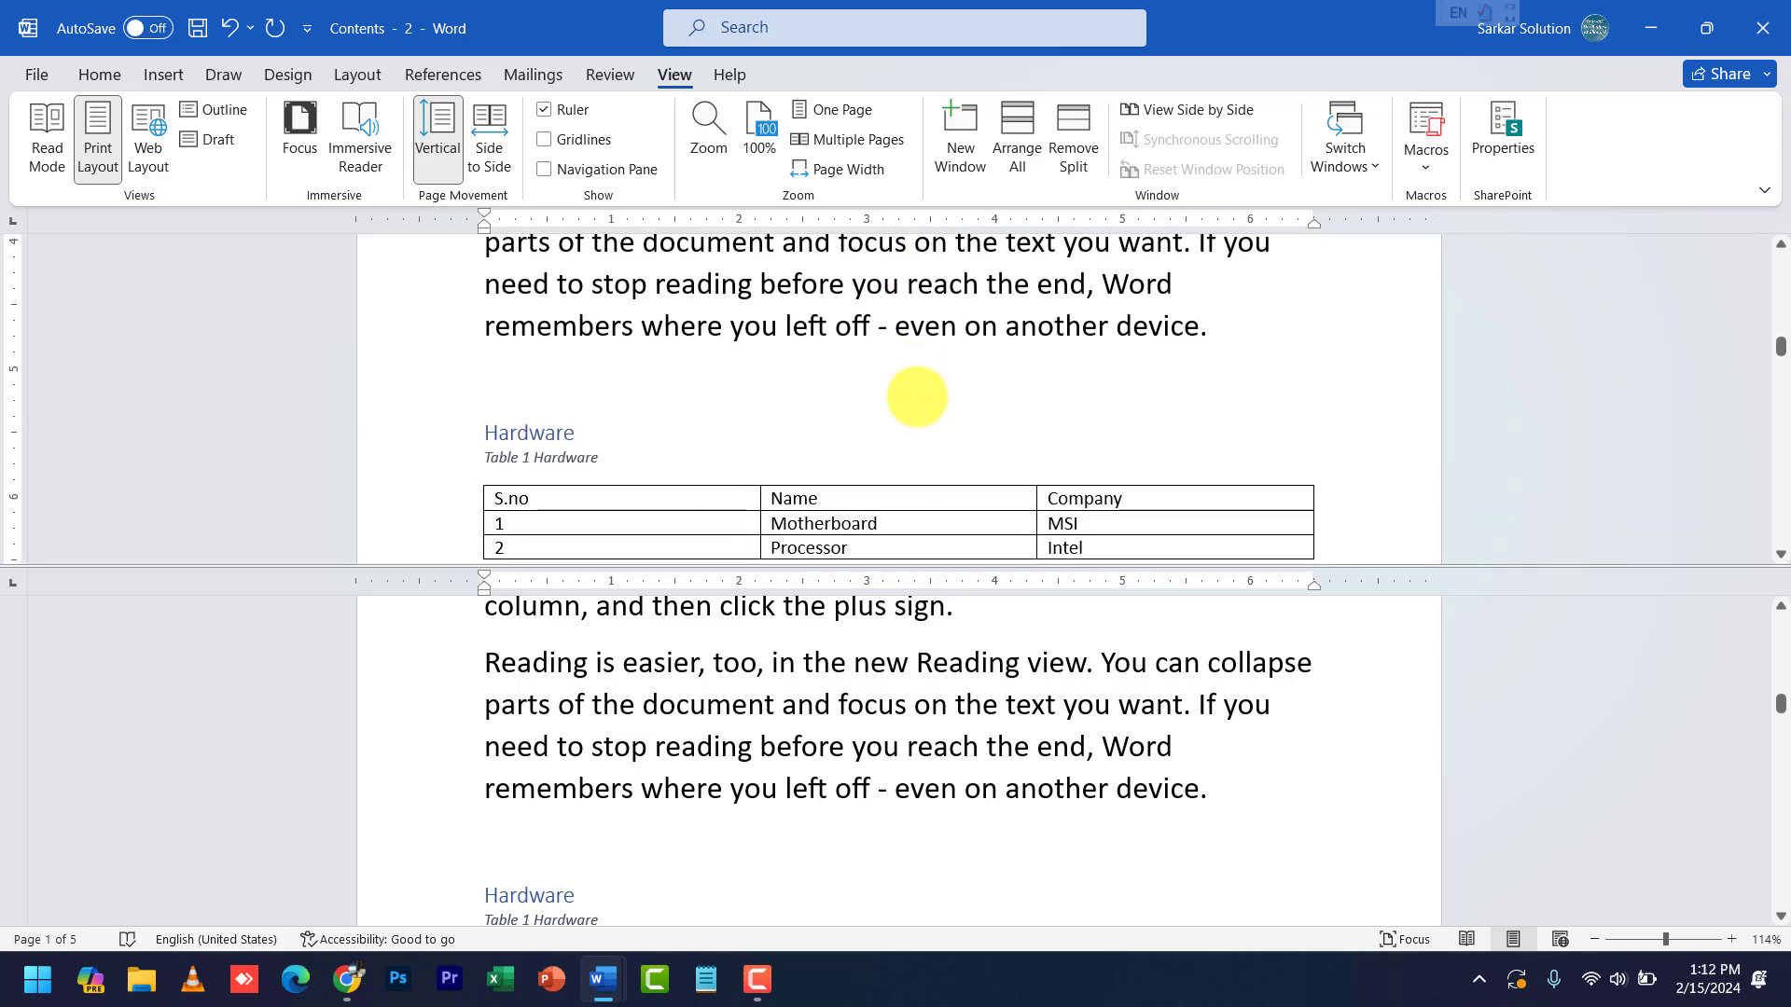
pyautogui.scroll(-2, 917, 396)
pyautogui.scroll(-4, 784, 849)
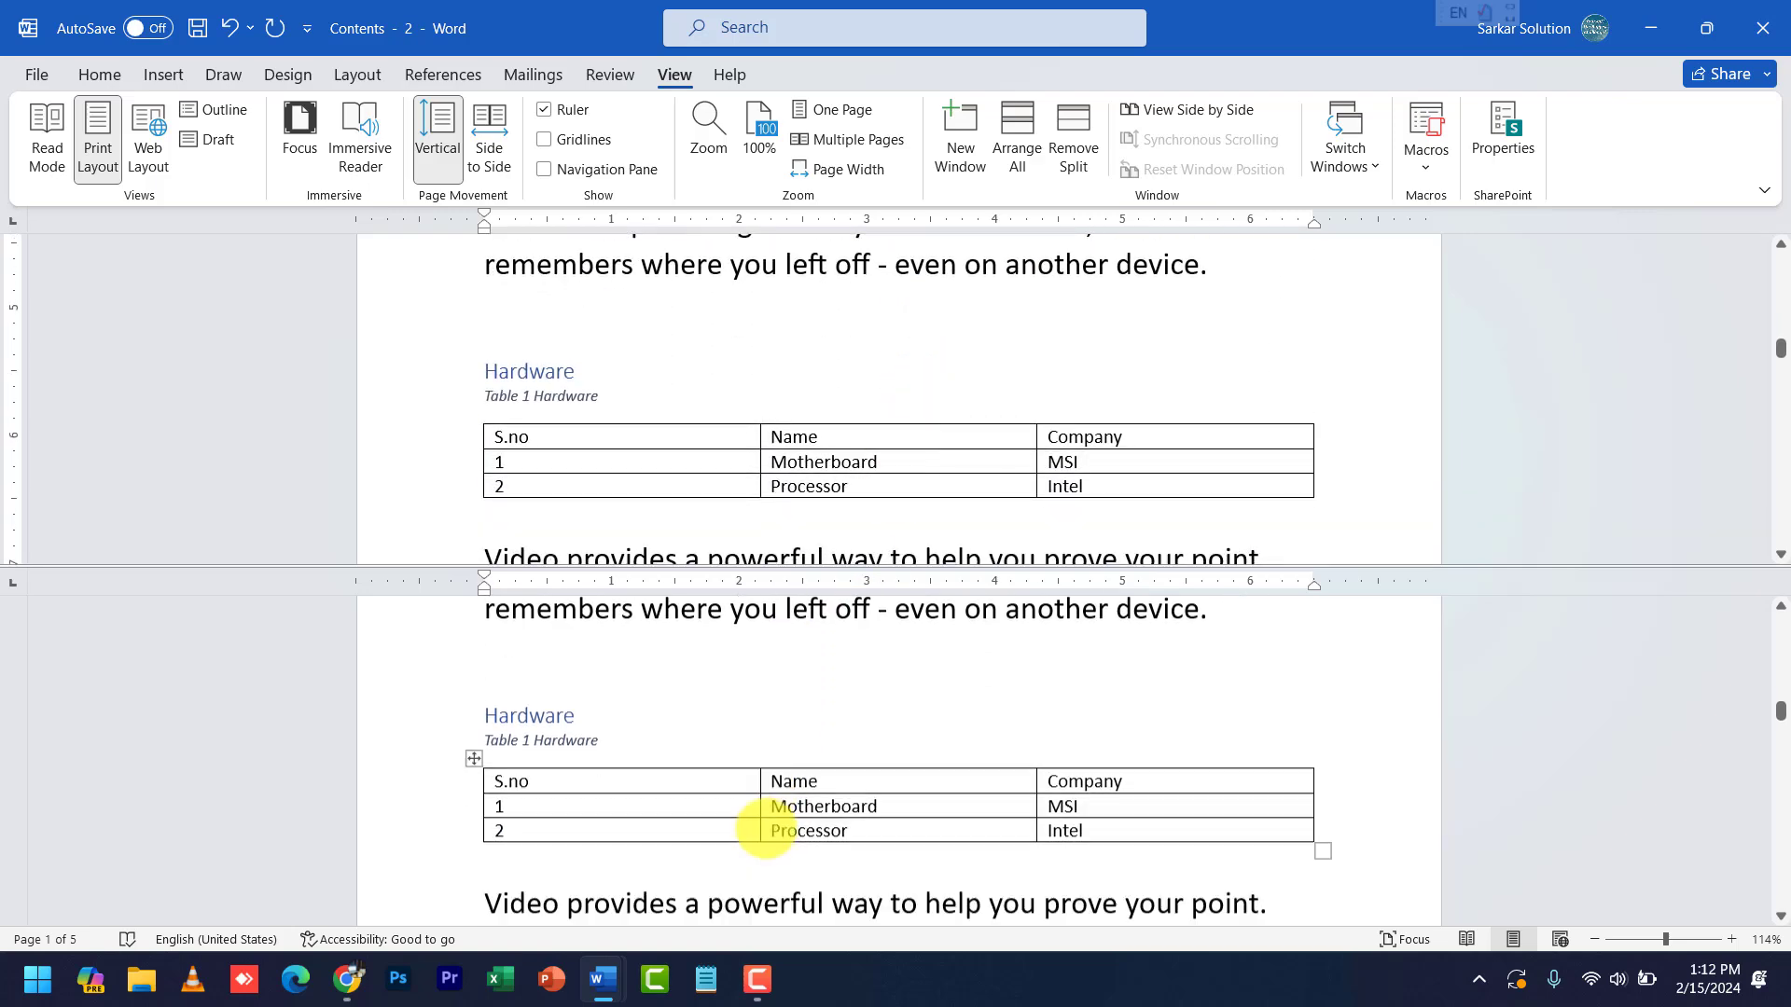
pyautogui.scroll(-4, 765, 824)
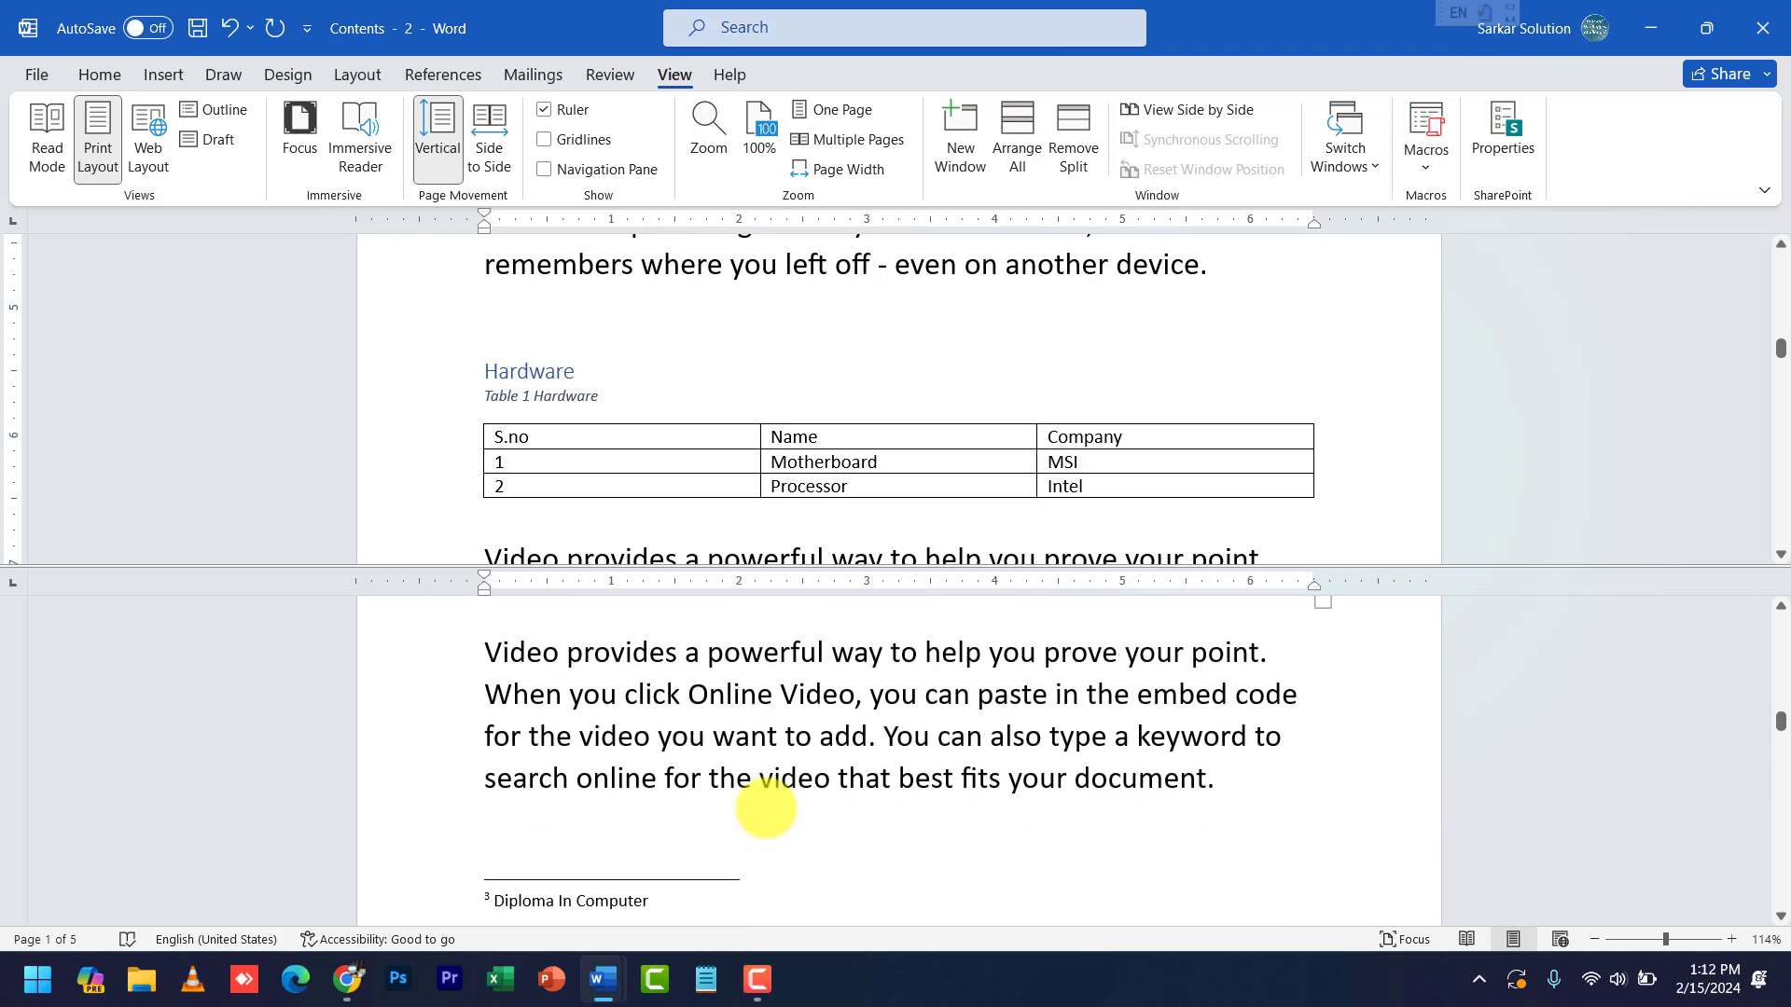
pyautogui.scroll(1, 763, 653)
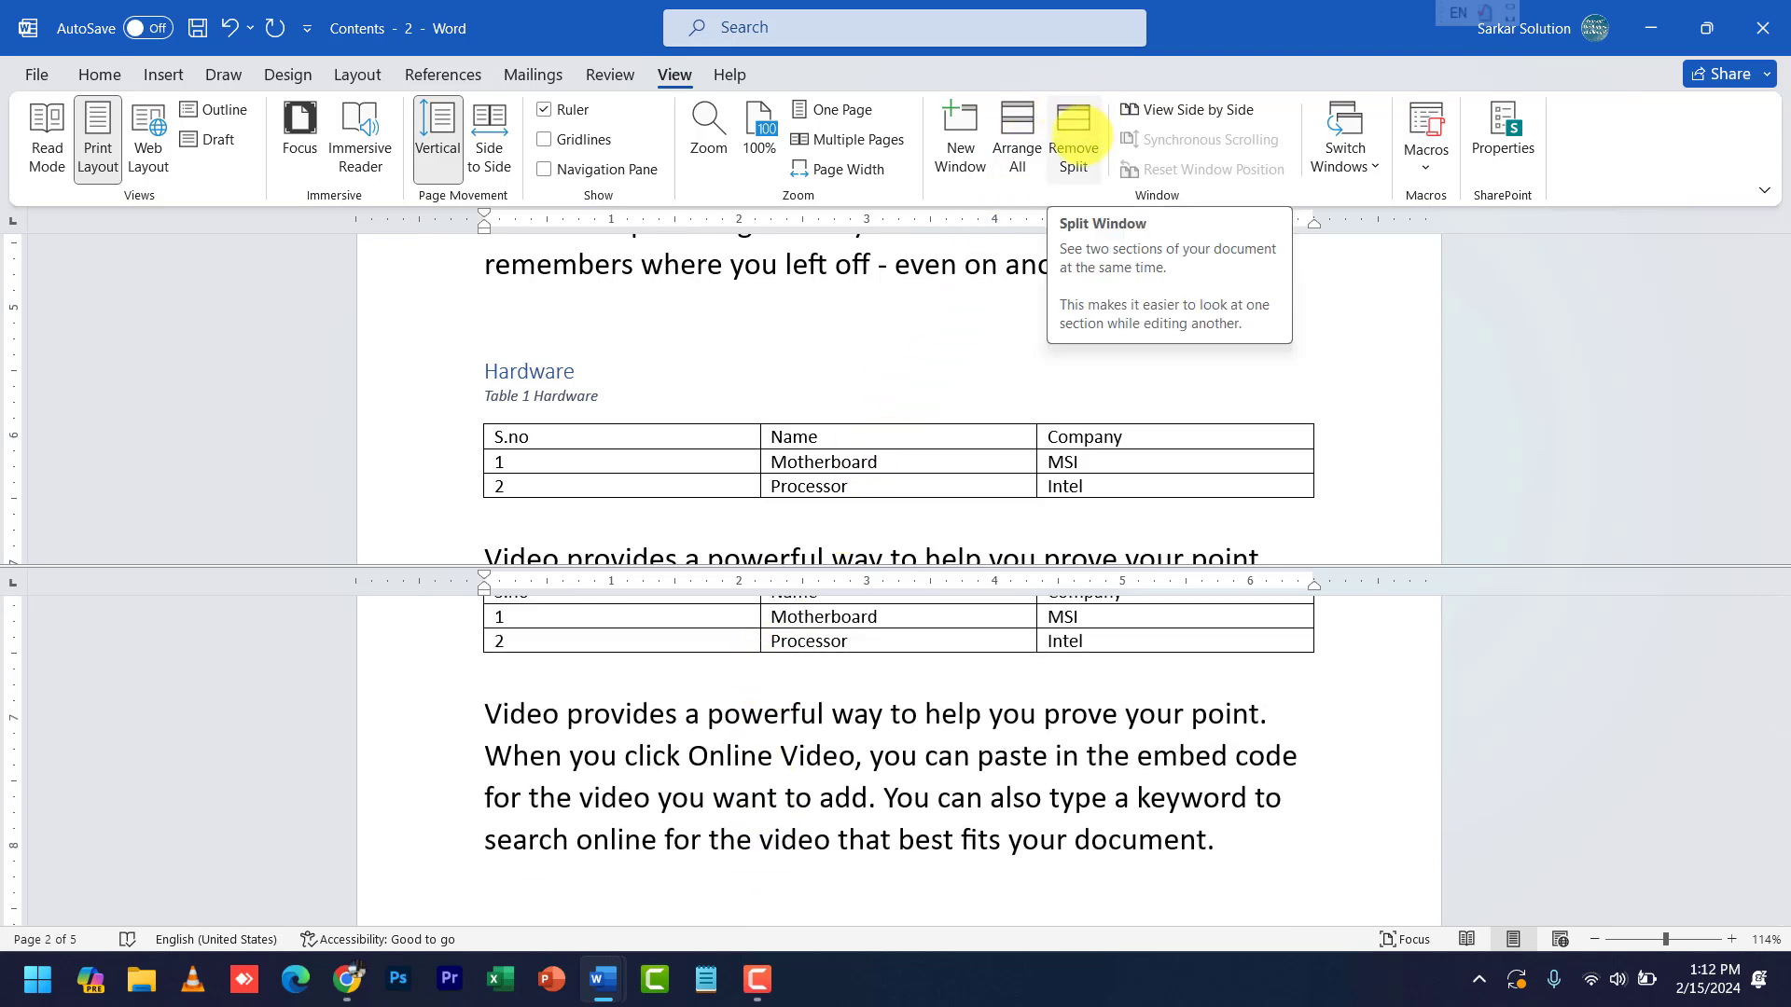
# - Remove the split and insert a page break after the Video paragraph
pyautogui.click(1072, 150)
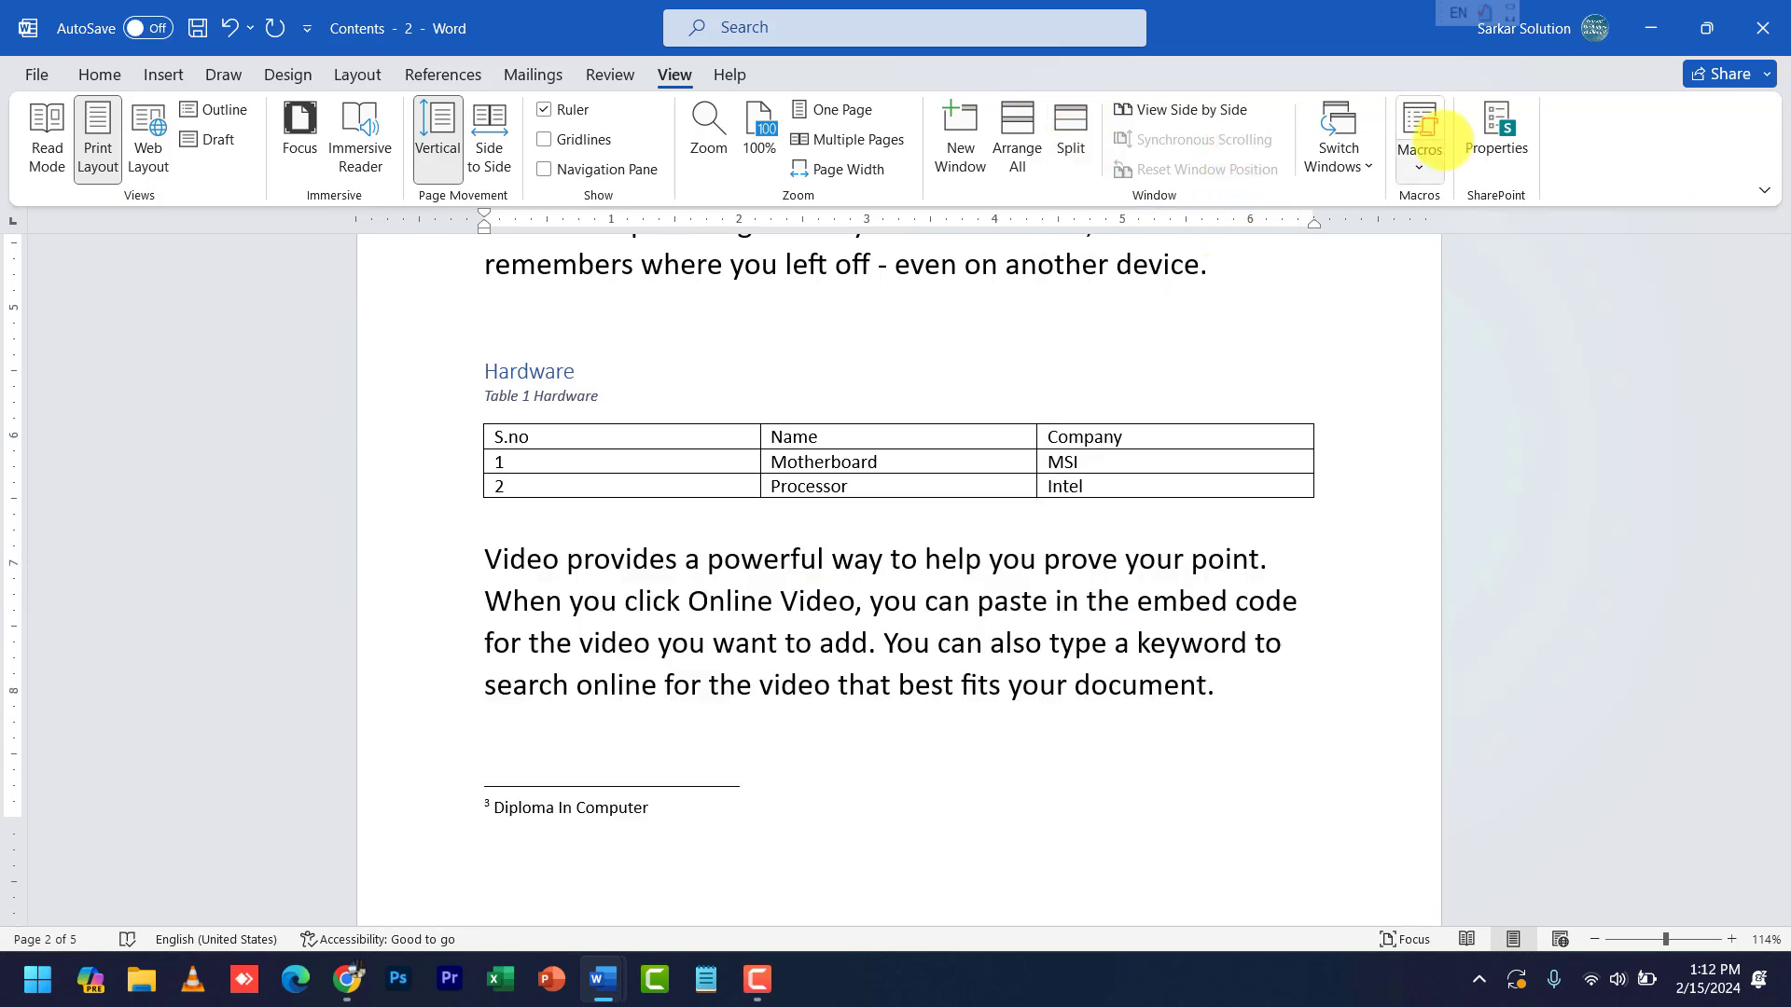
pyautogui.scroll(4, 957, 763)
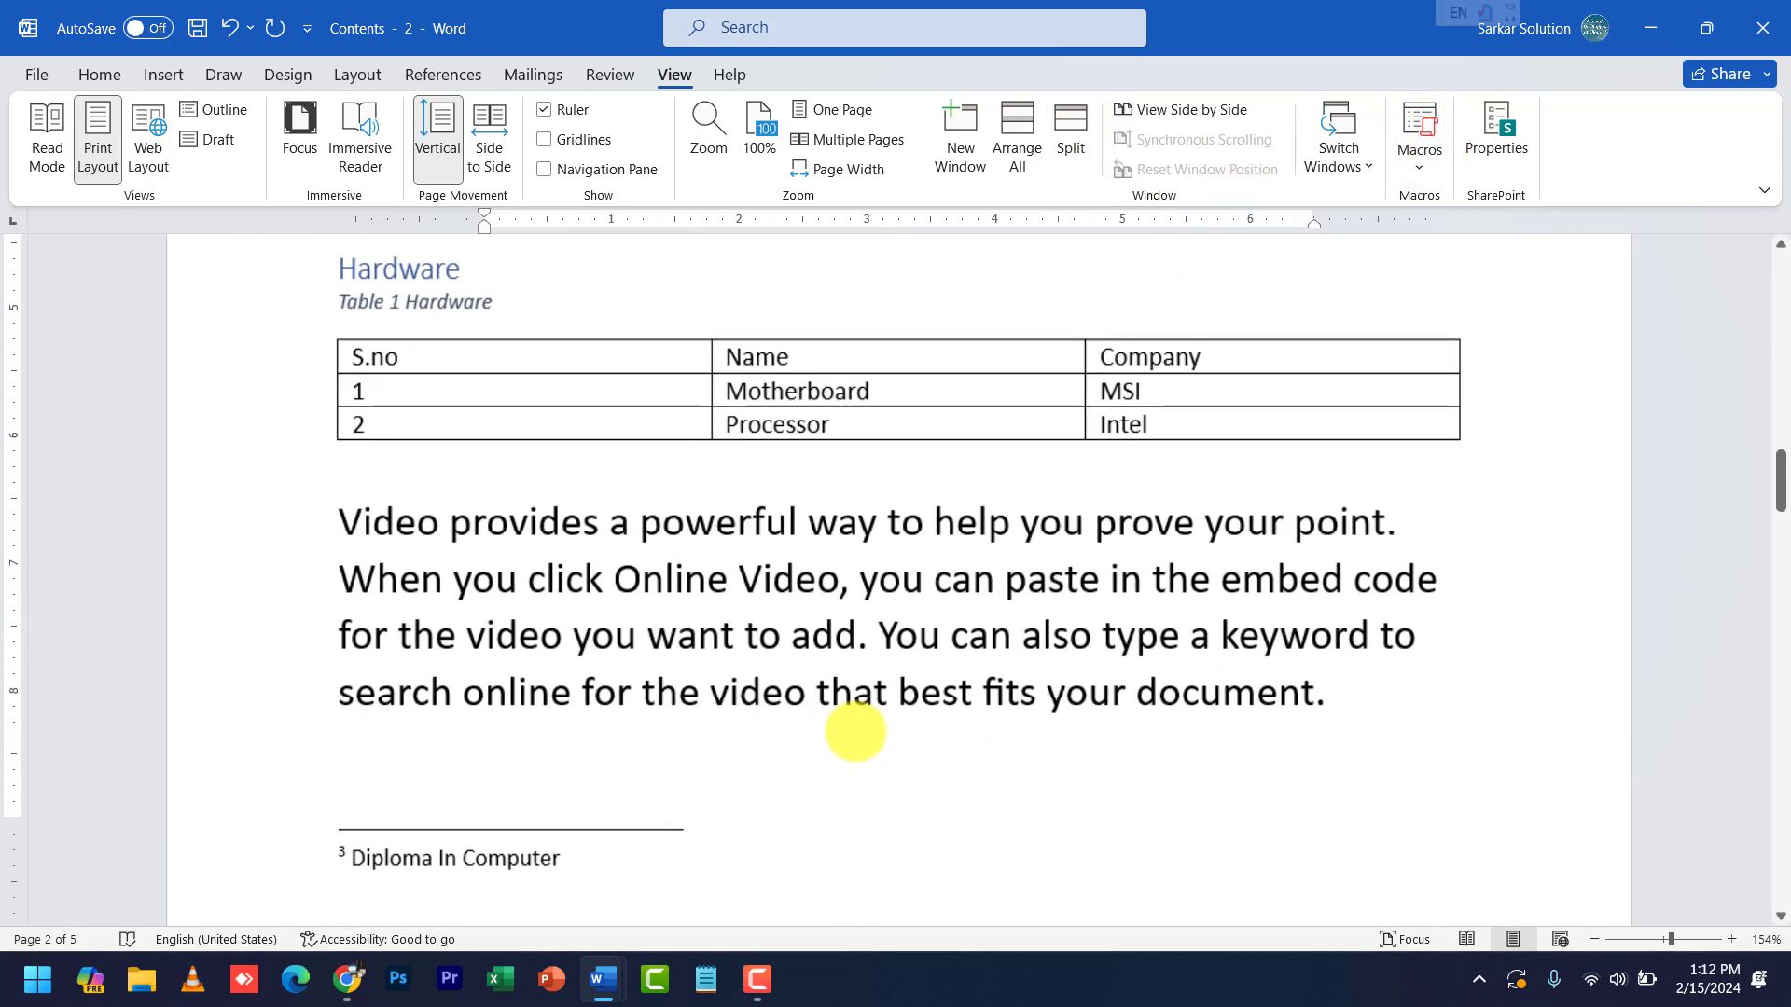
pyautogui.click(1349, 706)
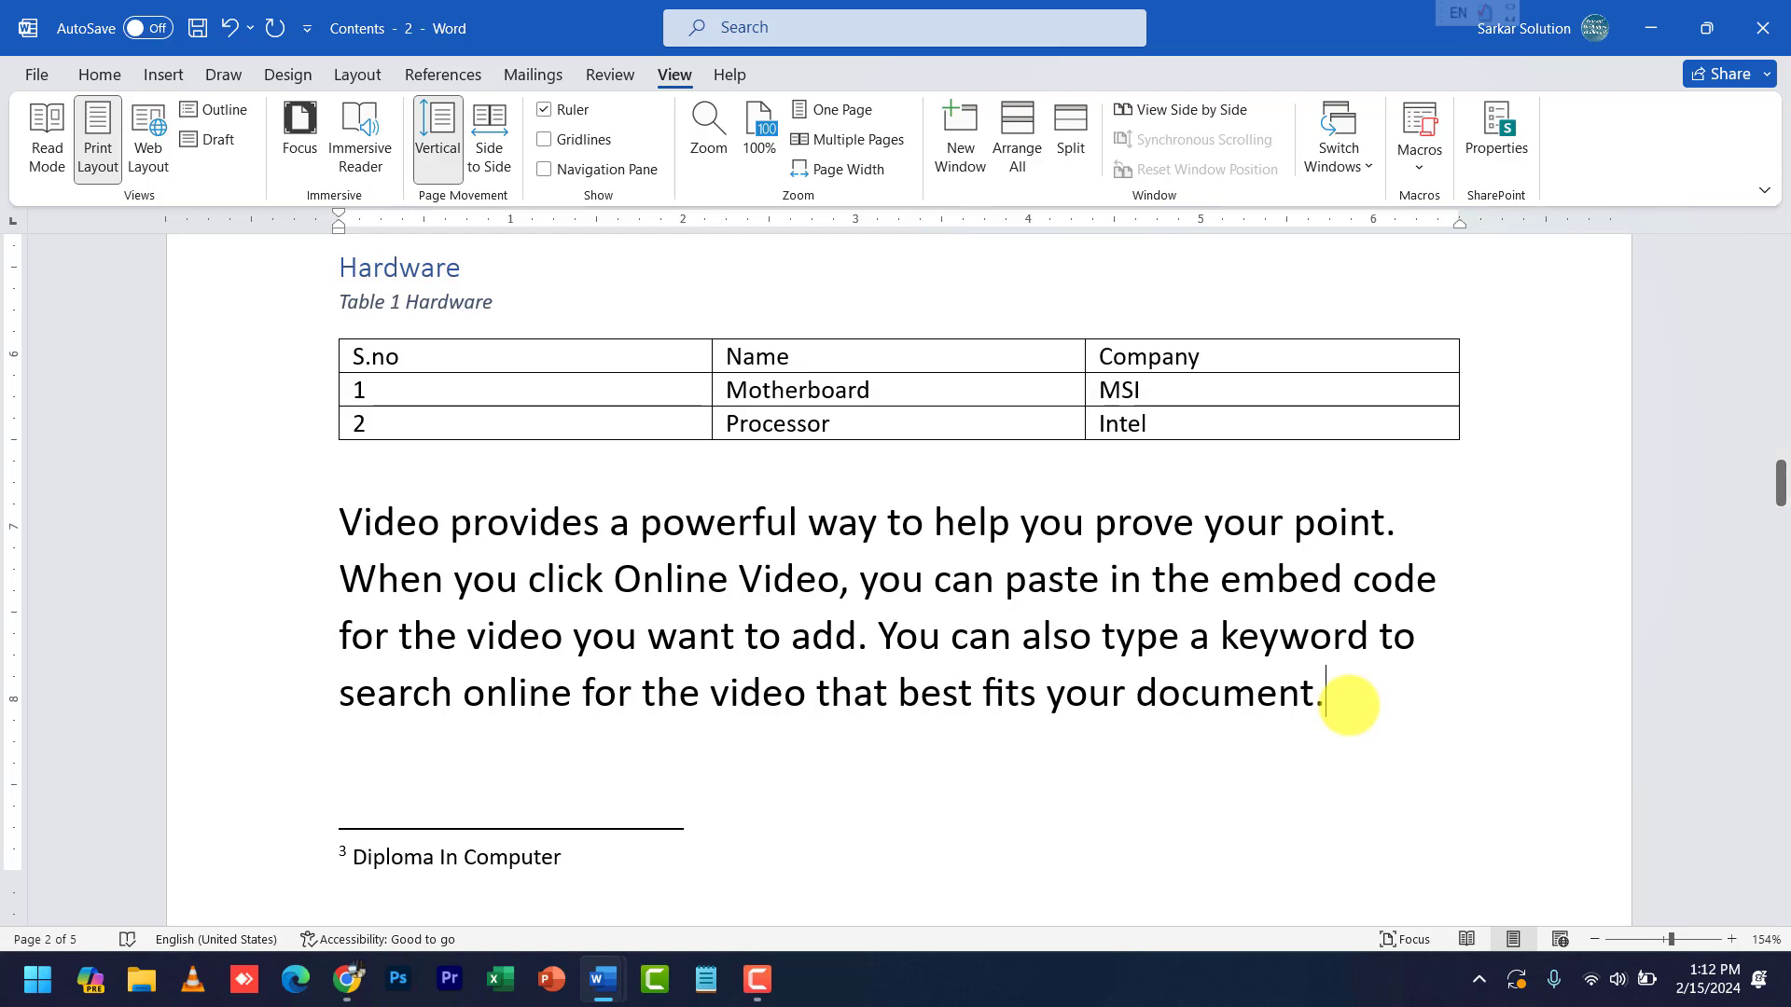
pyautogui.hotkey('ctrl', 'Return')
# - Copy the Hardware table and paste it onto the blank line at the top of page 3
pyautogui.scroll(-3, 1215, 629)
pyautogui.scroll(-3, 1057, 678)
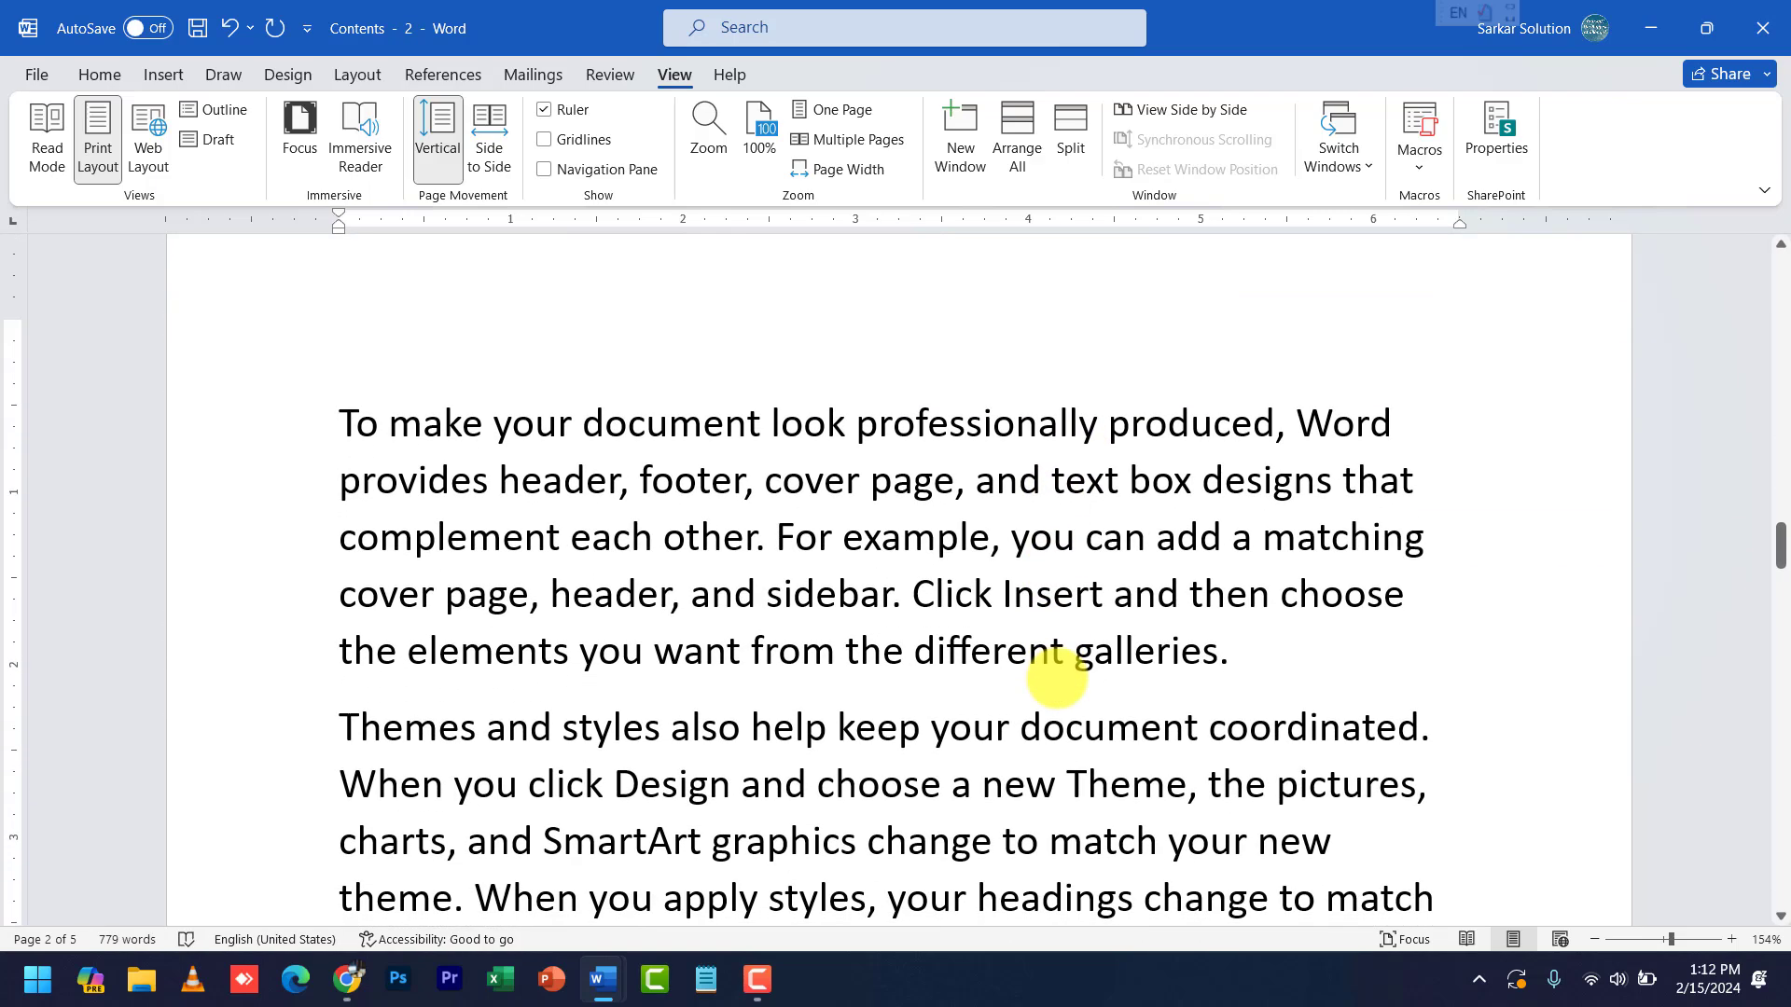
pyautogui.scroll(4, 1057, 678)
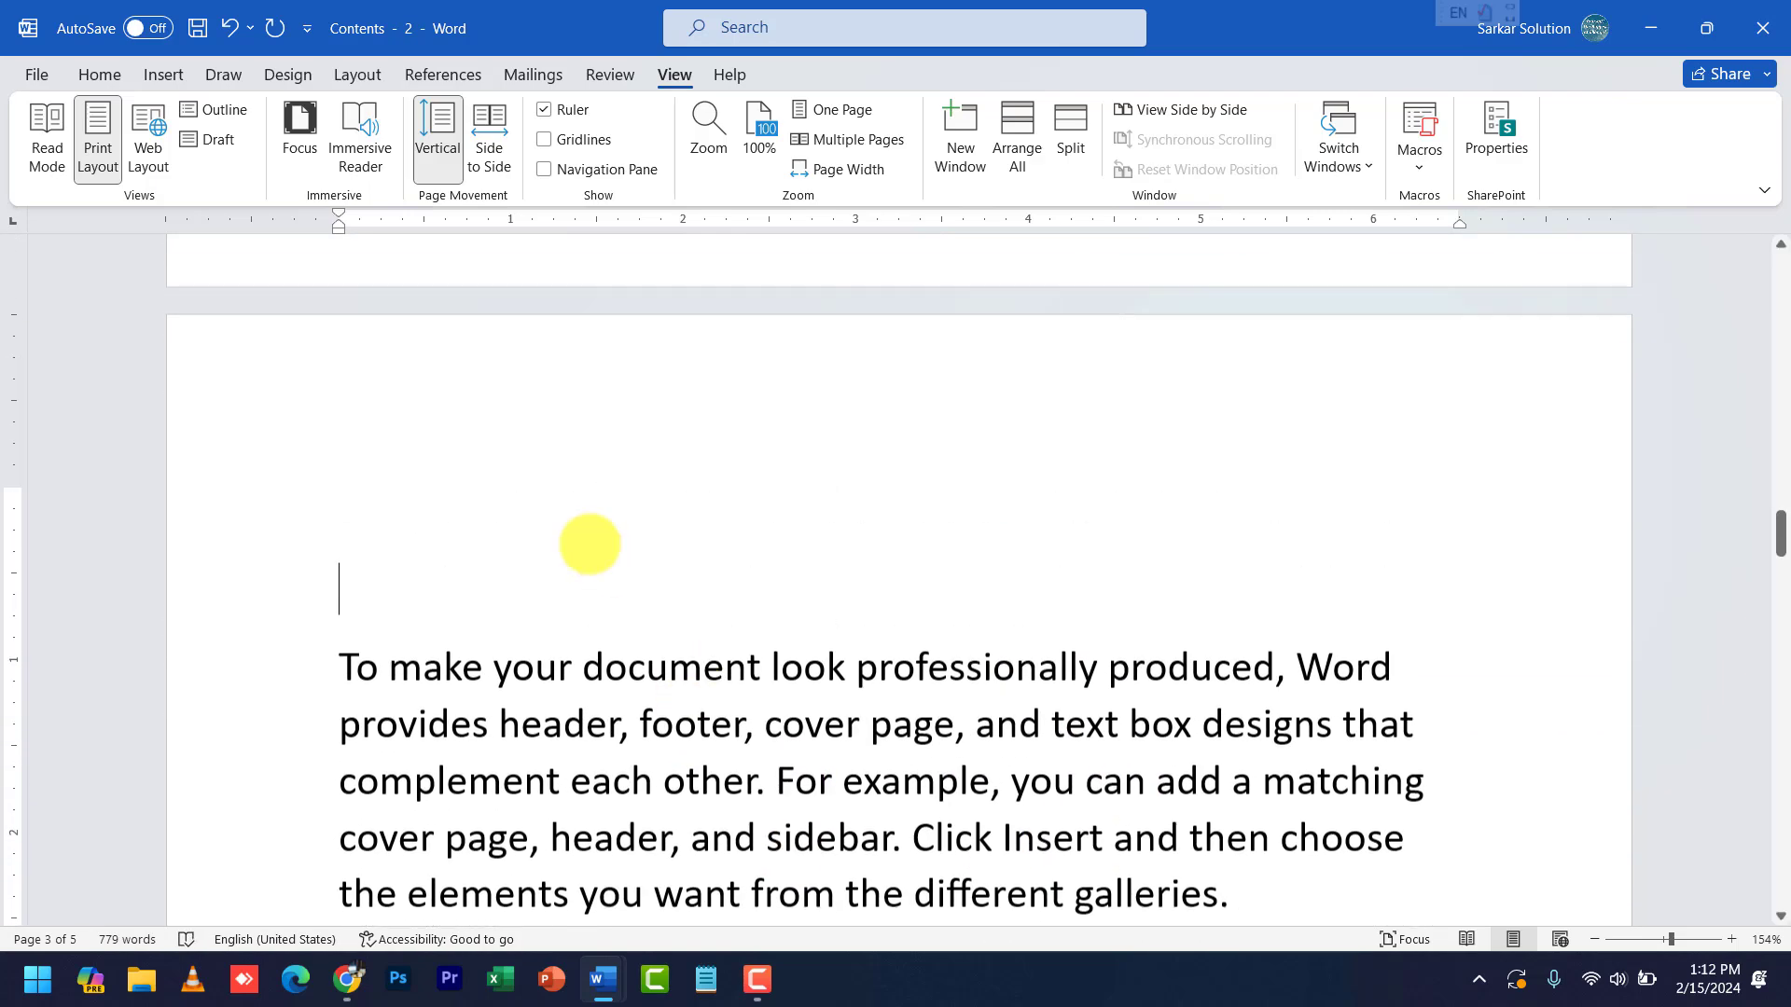
pyautogui.scroll(13, 572, 545)
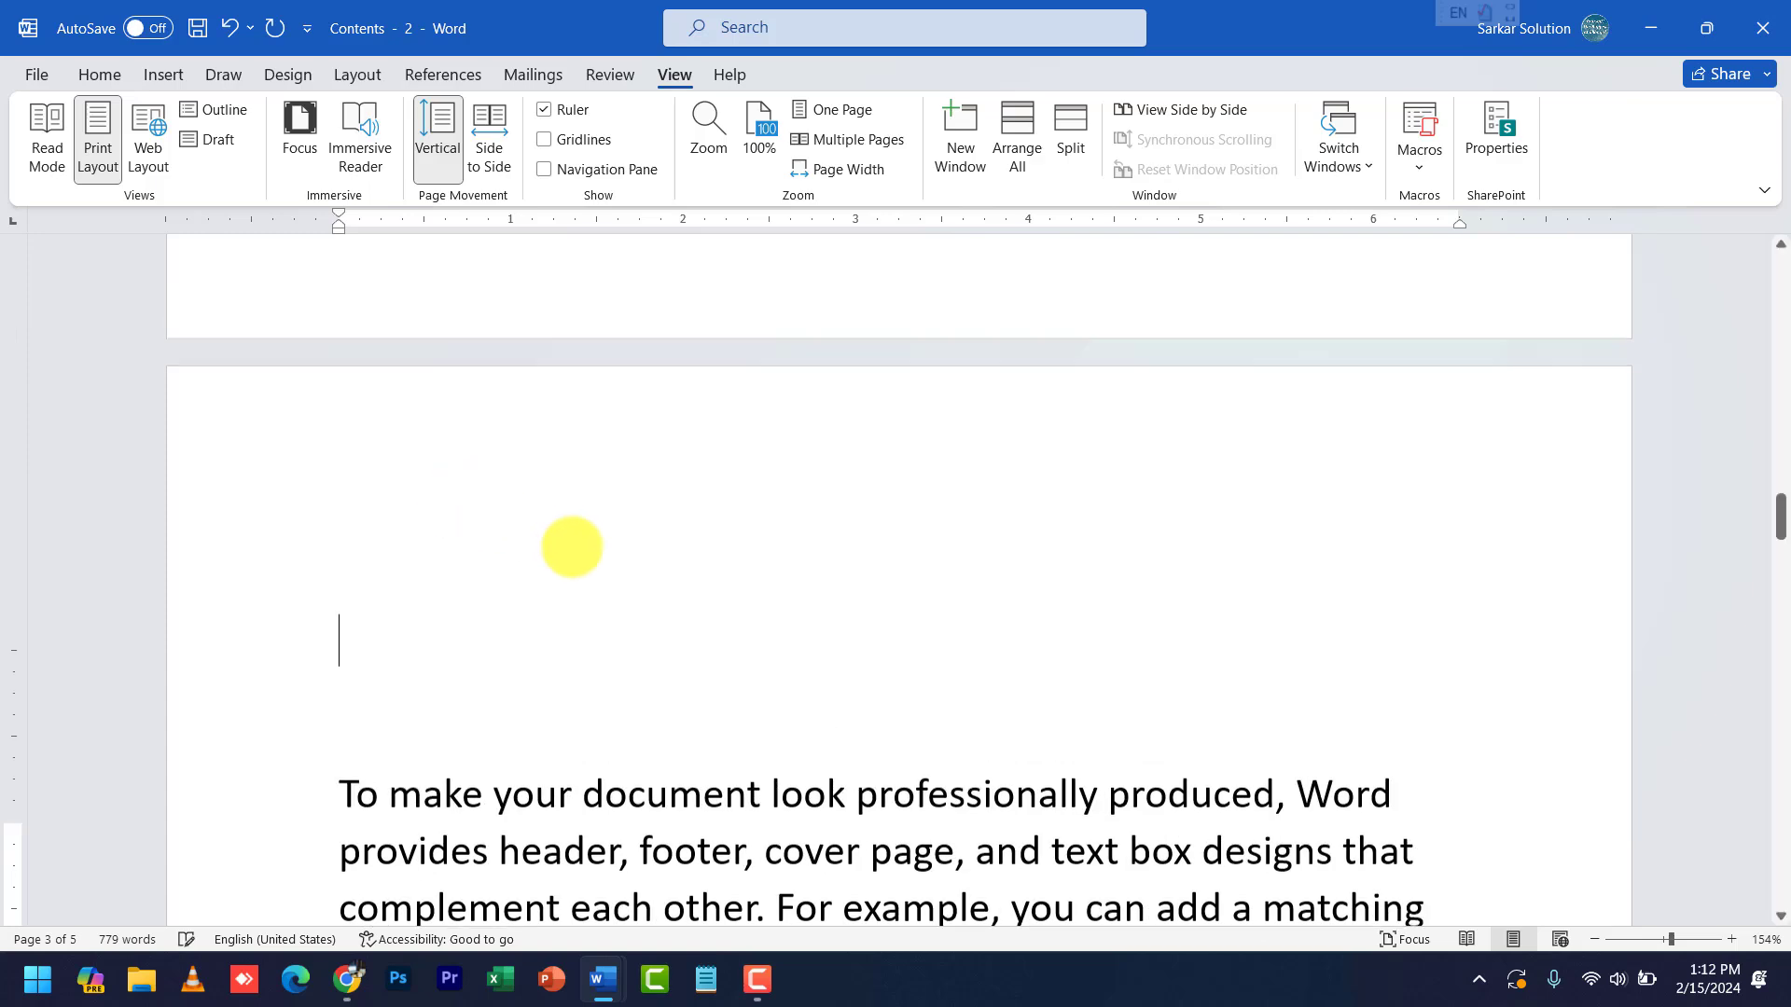
pyautogui.scroll(4, 571, 545)
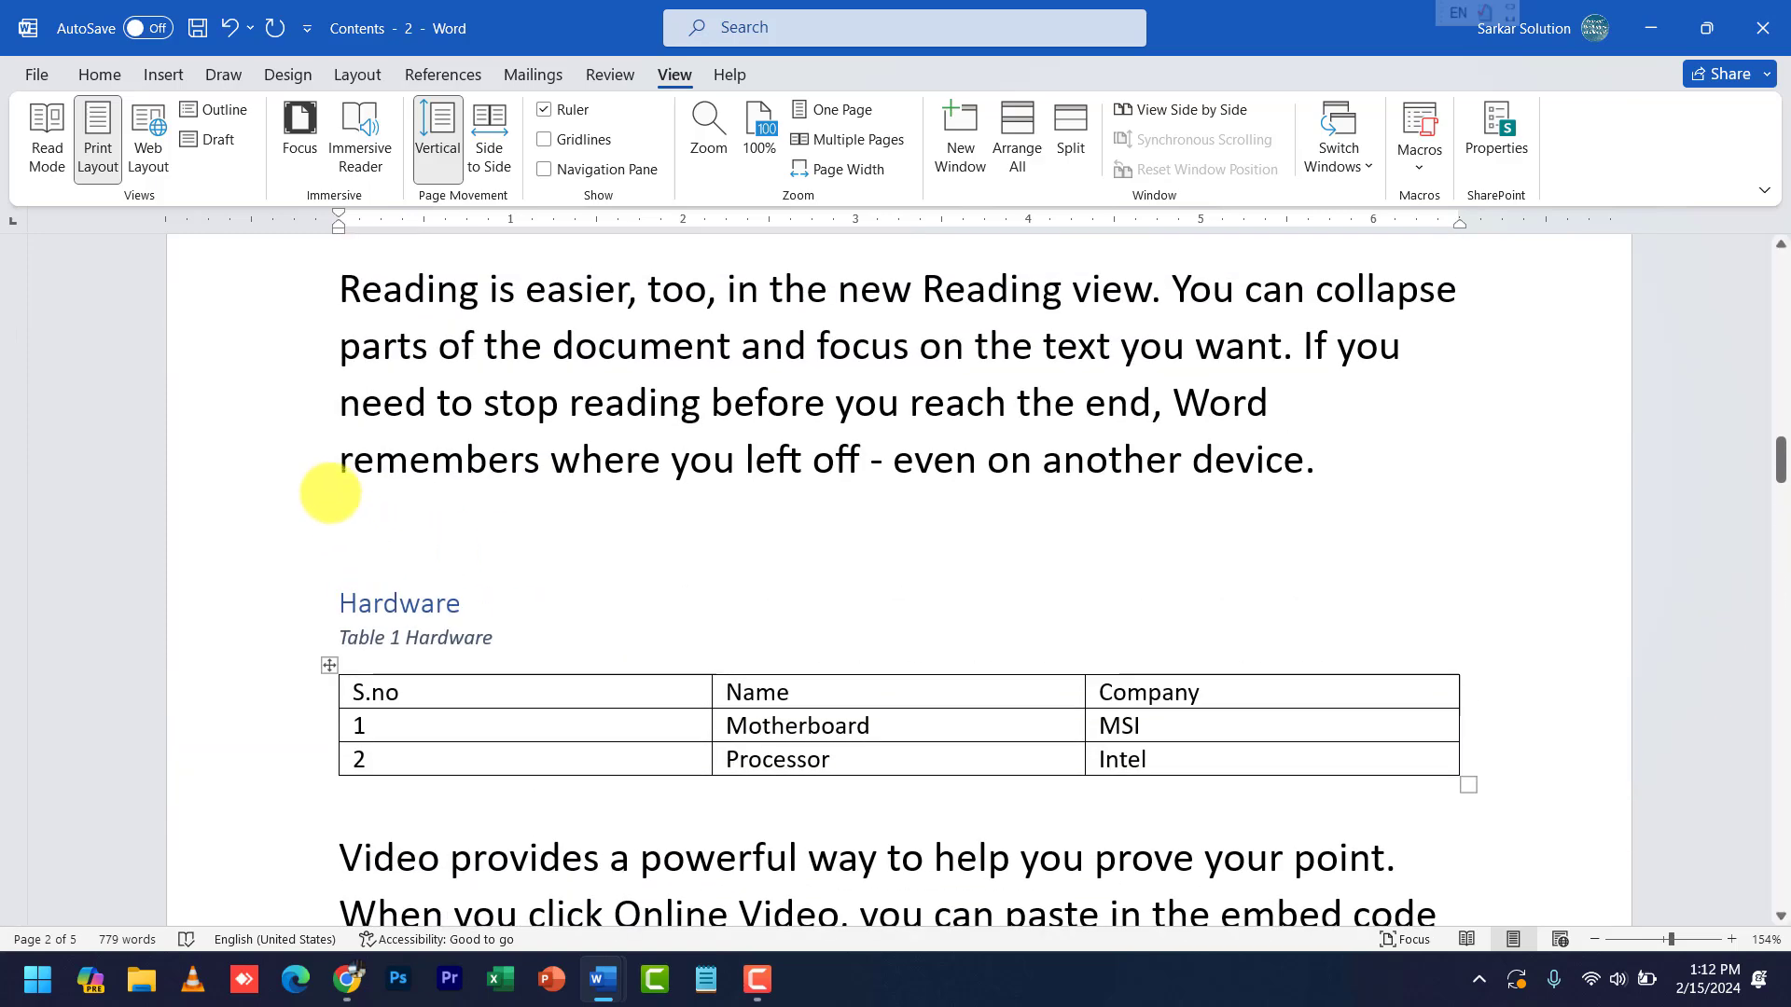
pyautogui.click(355, 690)
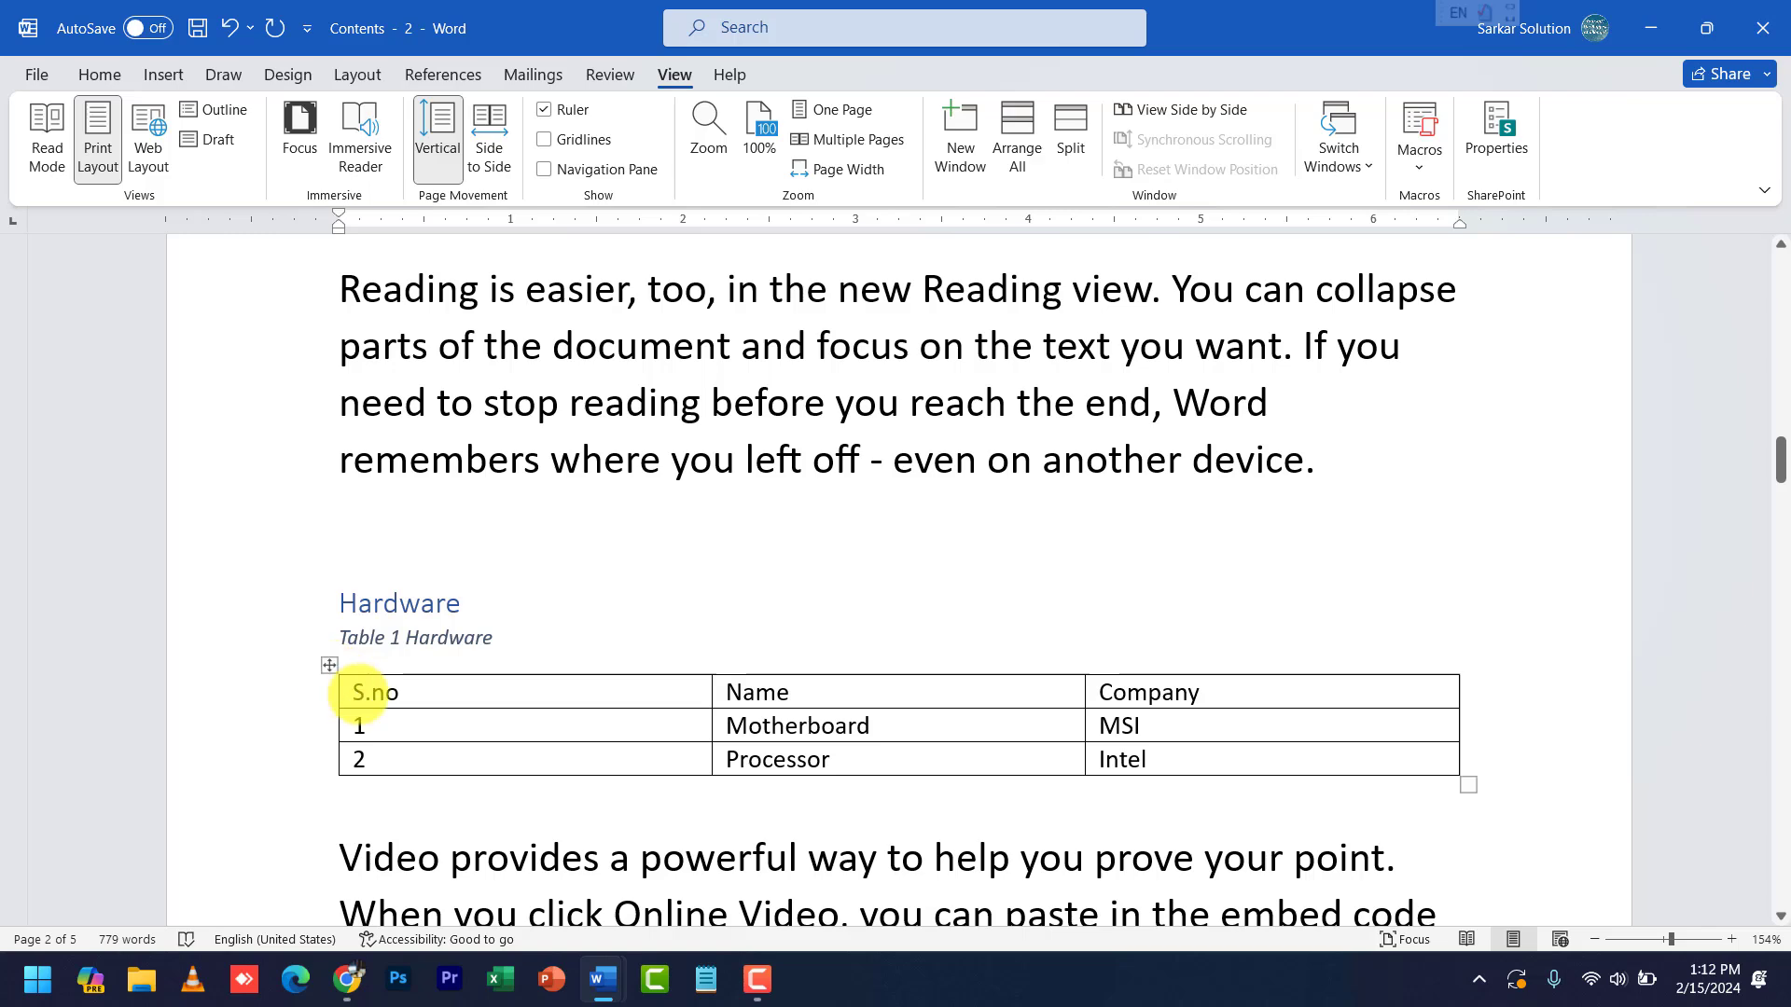
pyautogui.click(329, 665)
pyautogui.hotkey('ctrl', 'c')
pyautogui.scroll(-10, 523, 774)
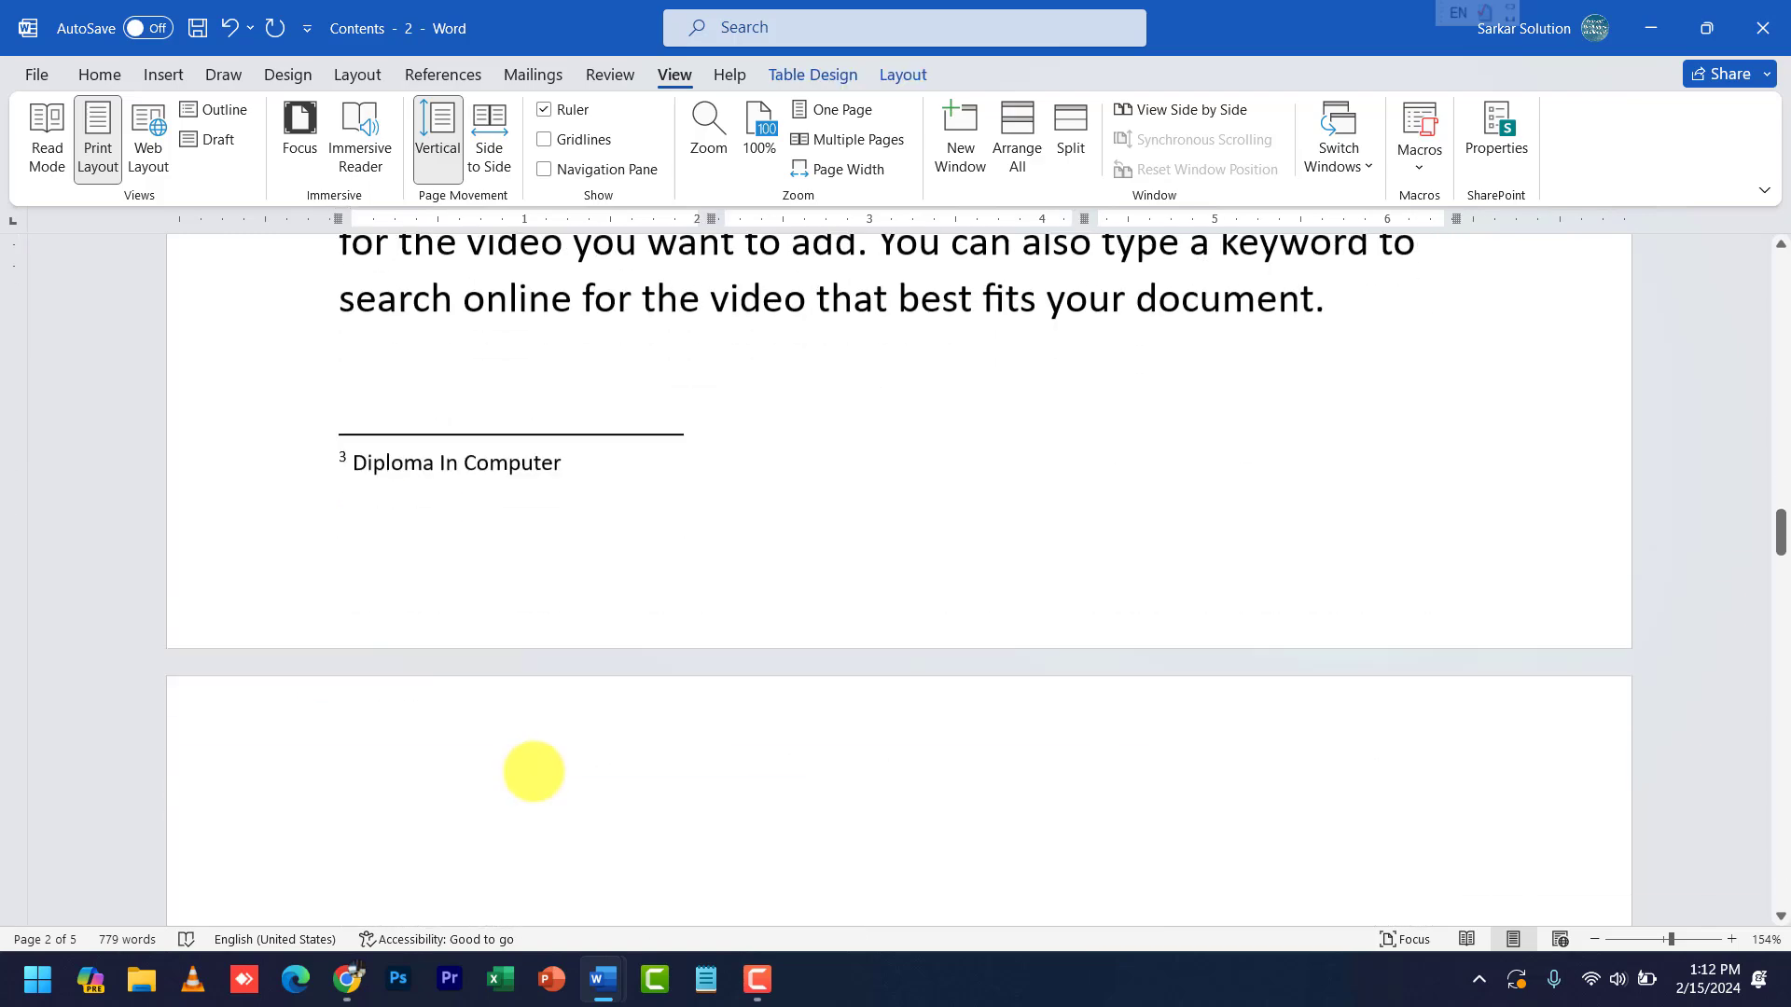
pyautogui.click(504, 560)
pyautogui.hotkey('ctrl', 'v')
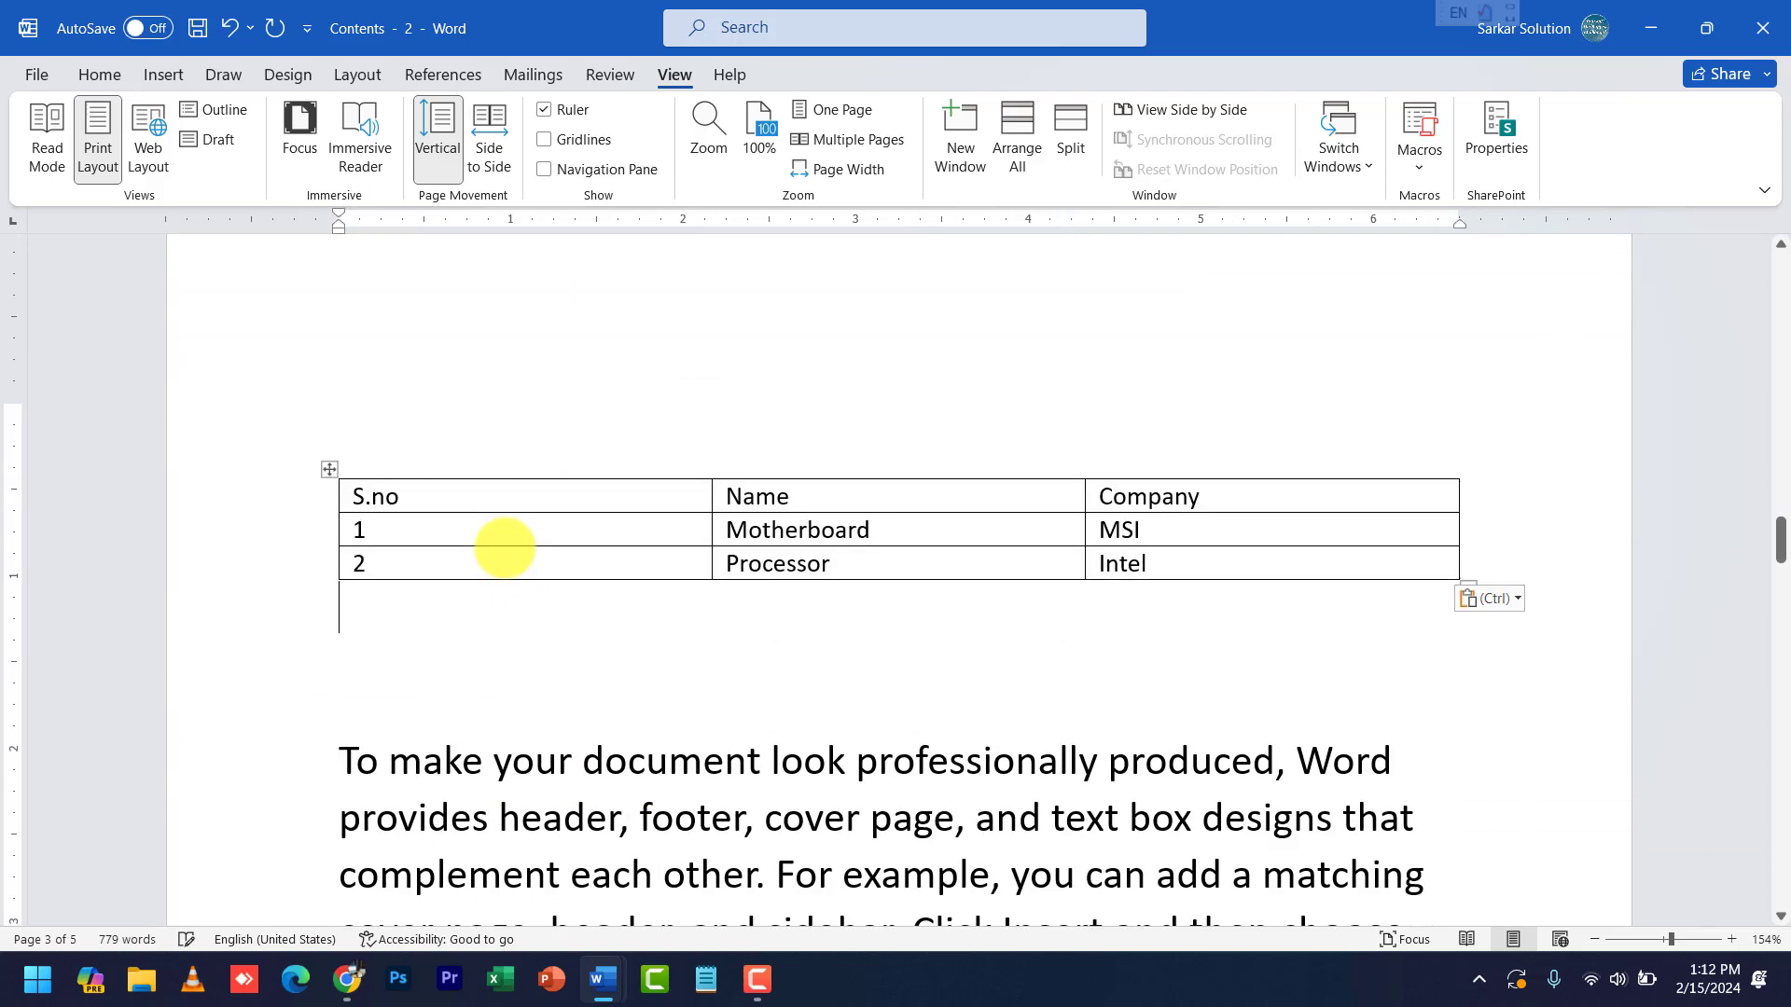
# - Select the pasted table and start recording Macro2 with the Ctrl+7 keyboard shortcut
pyautogui.click(330, 469)
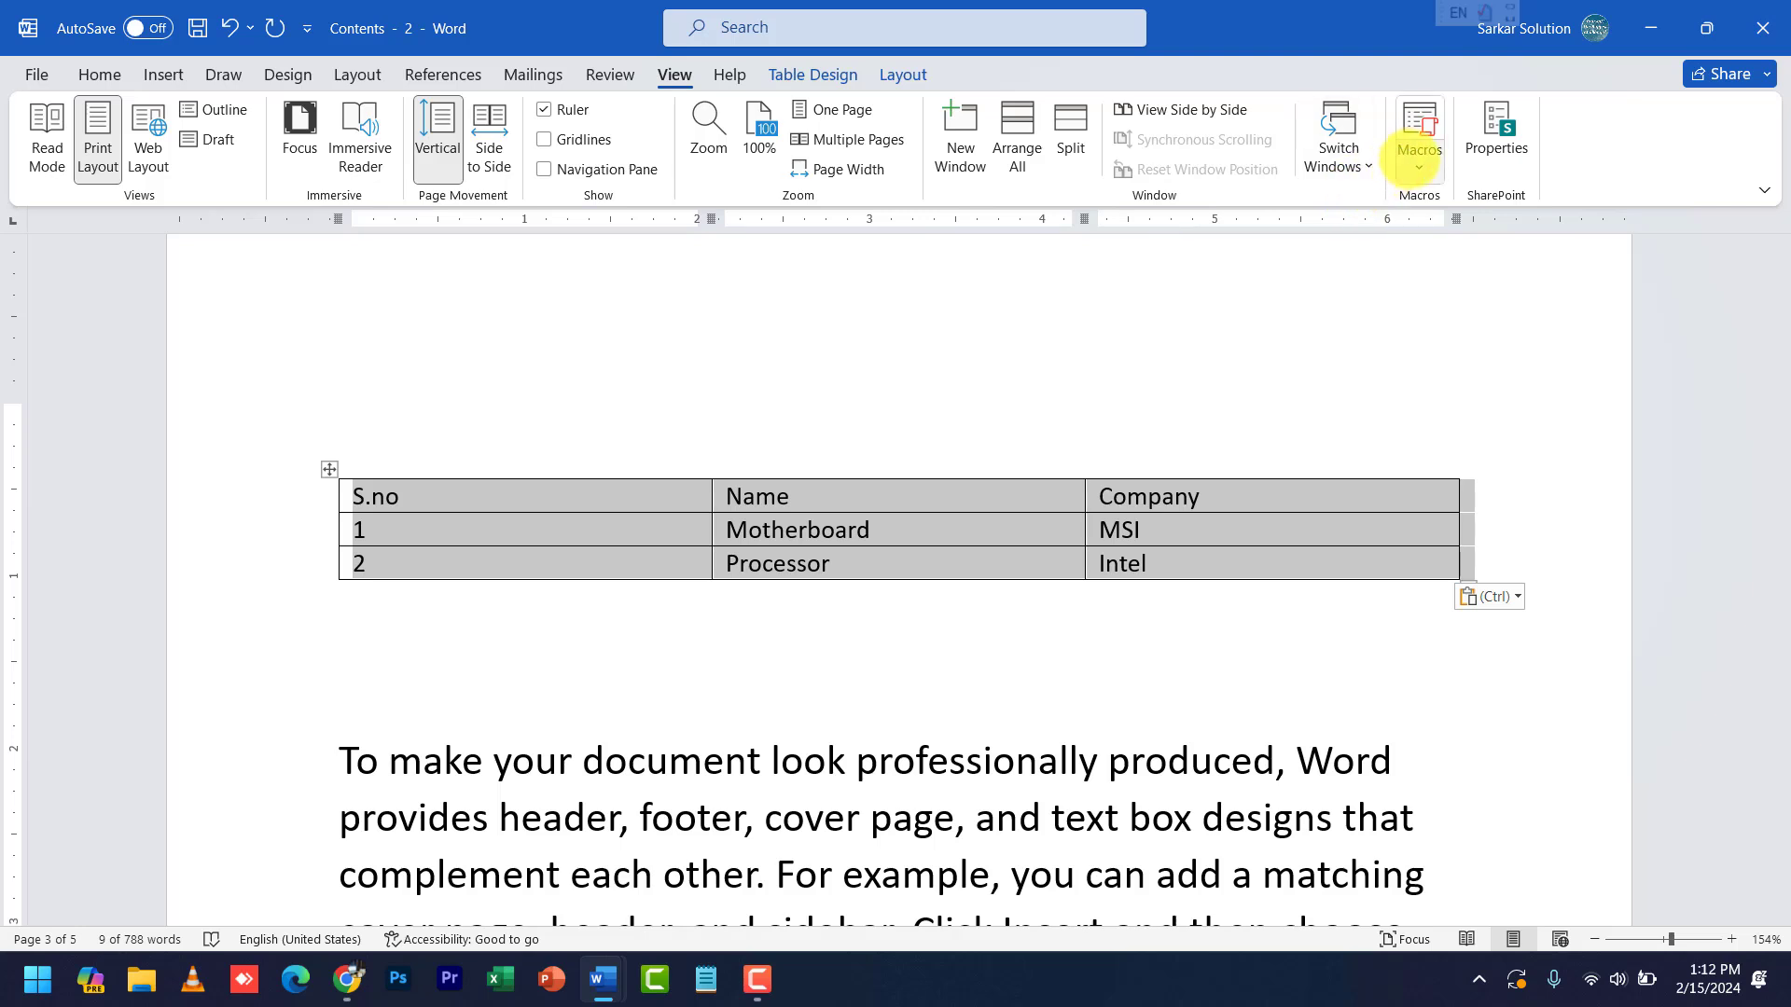
pyautogui.click(1419, 149)
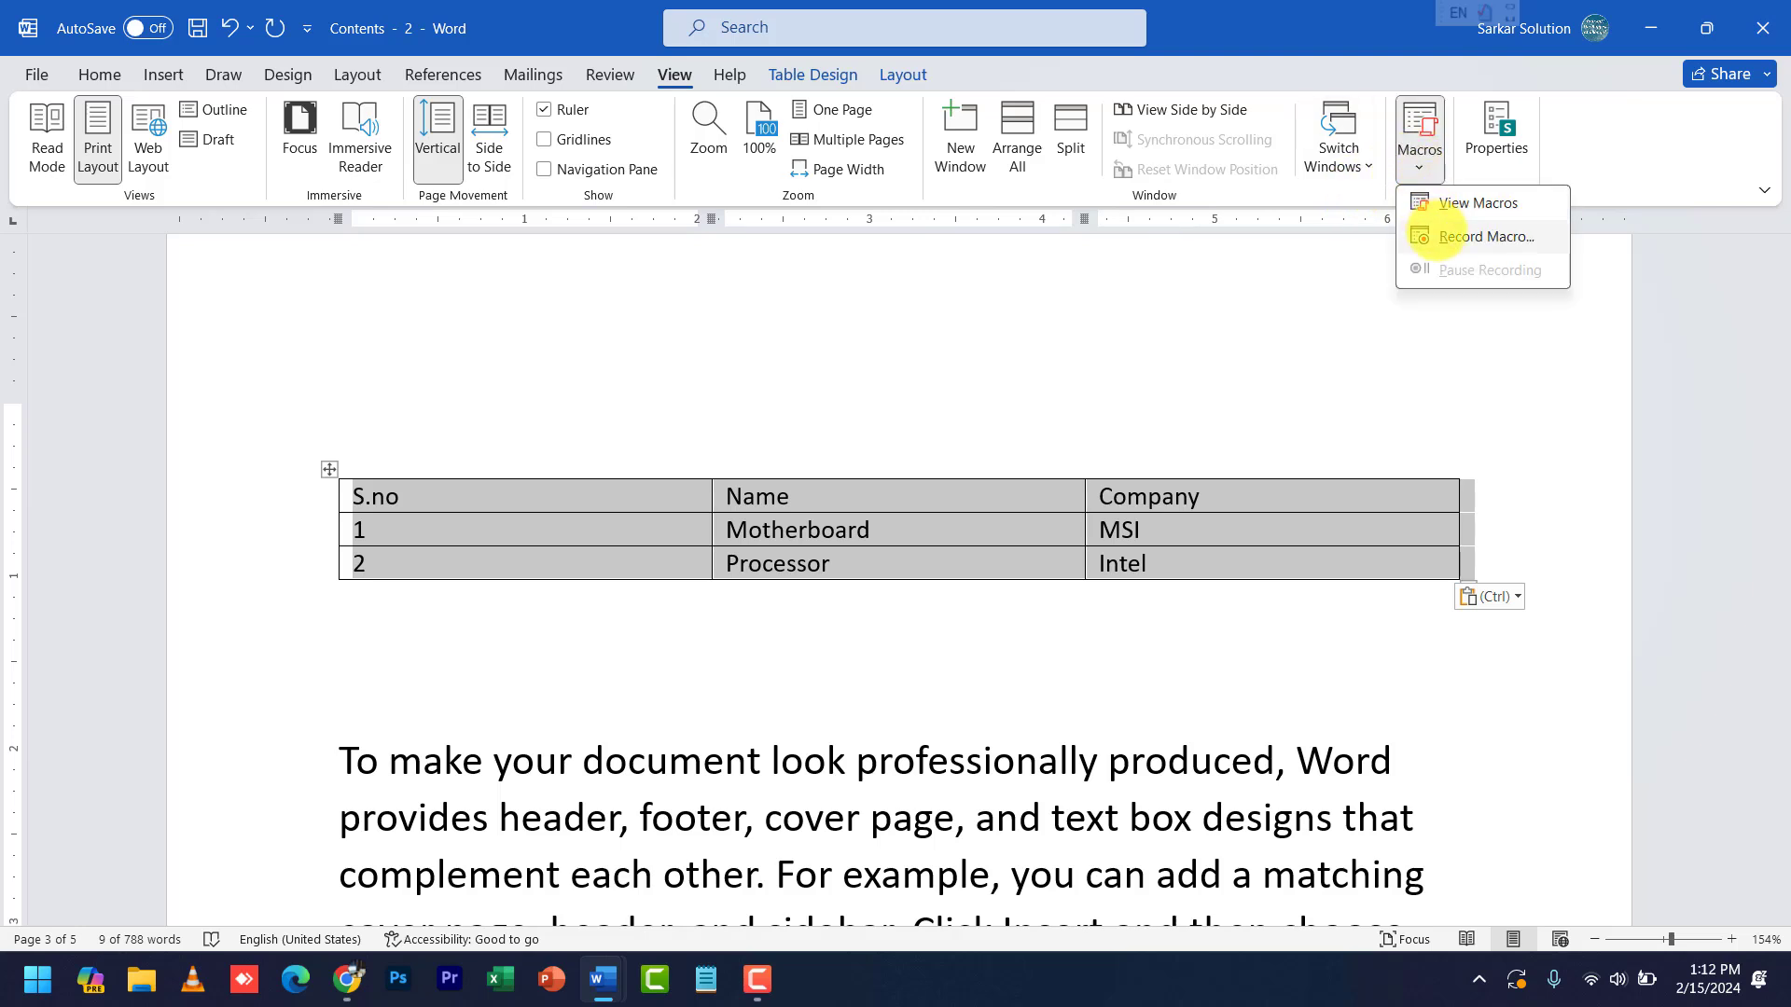
pyautogui.click(1441, 233)
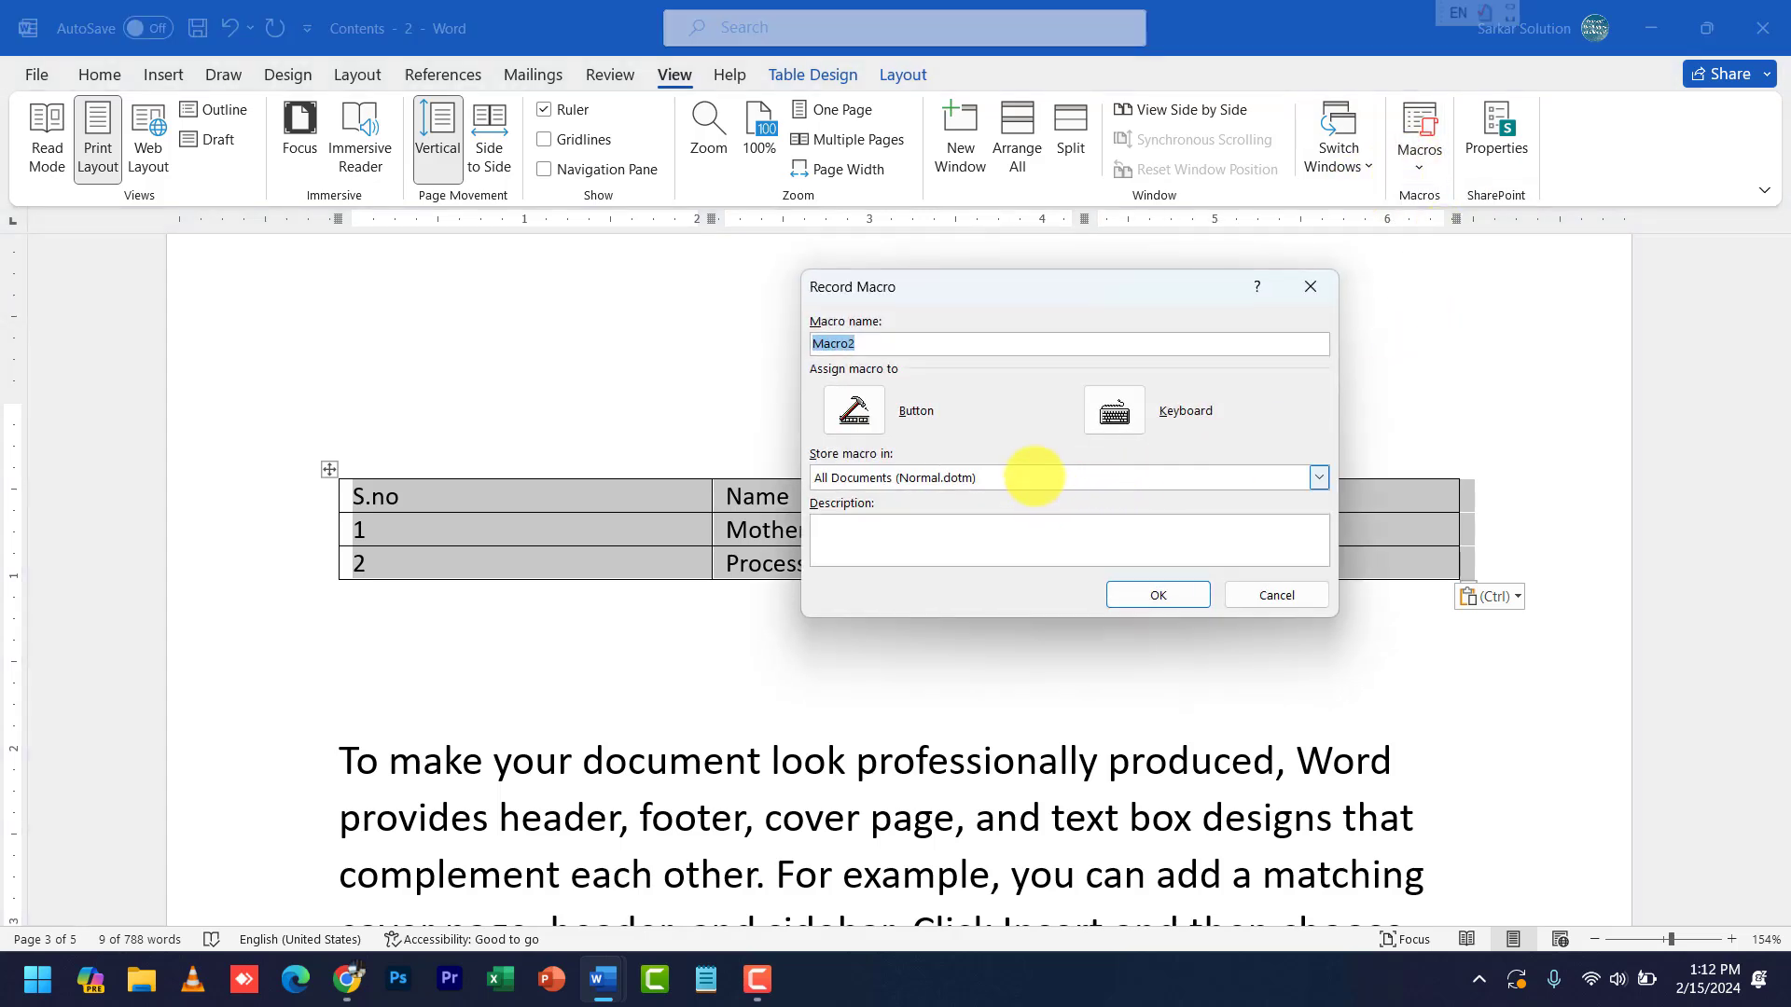
pyautogui.click(1114, 411)
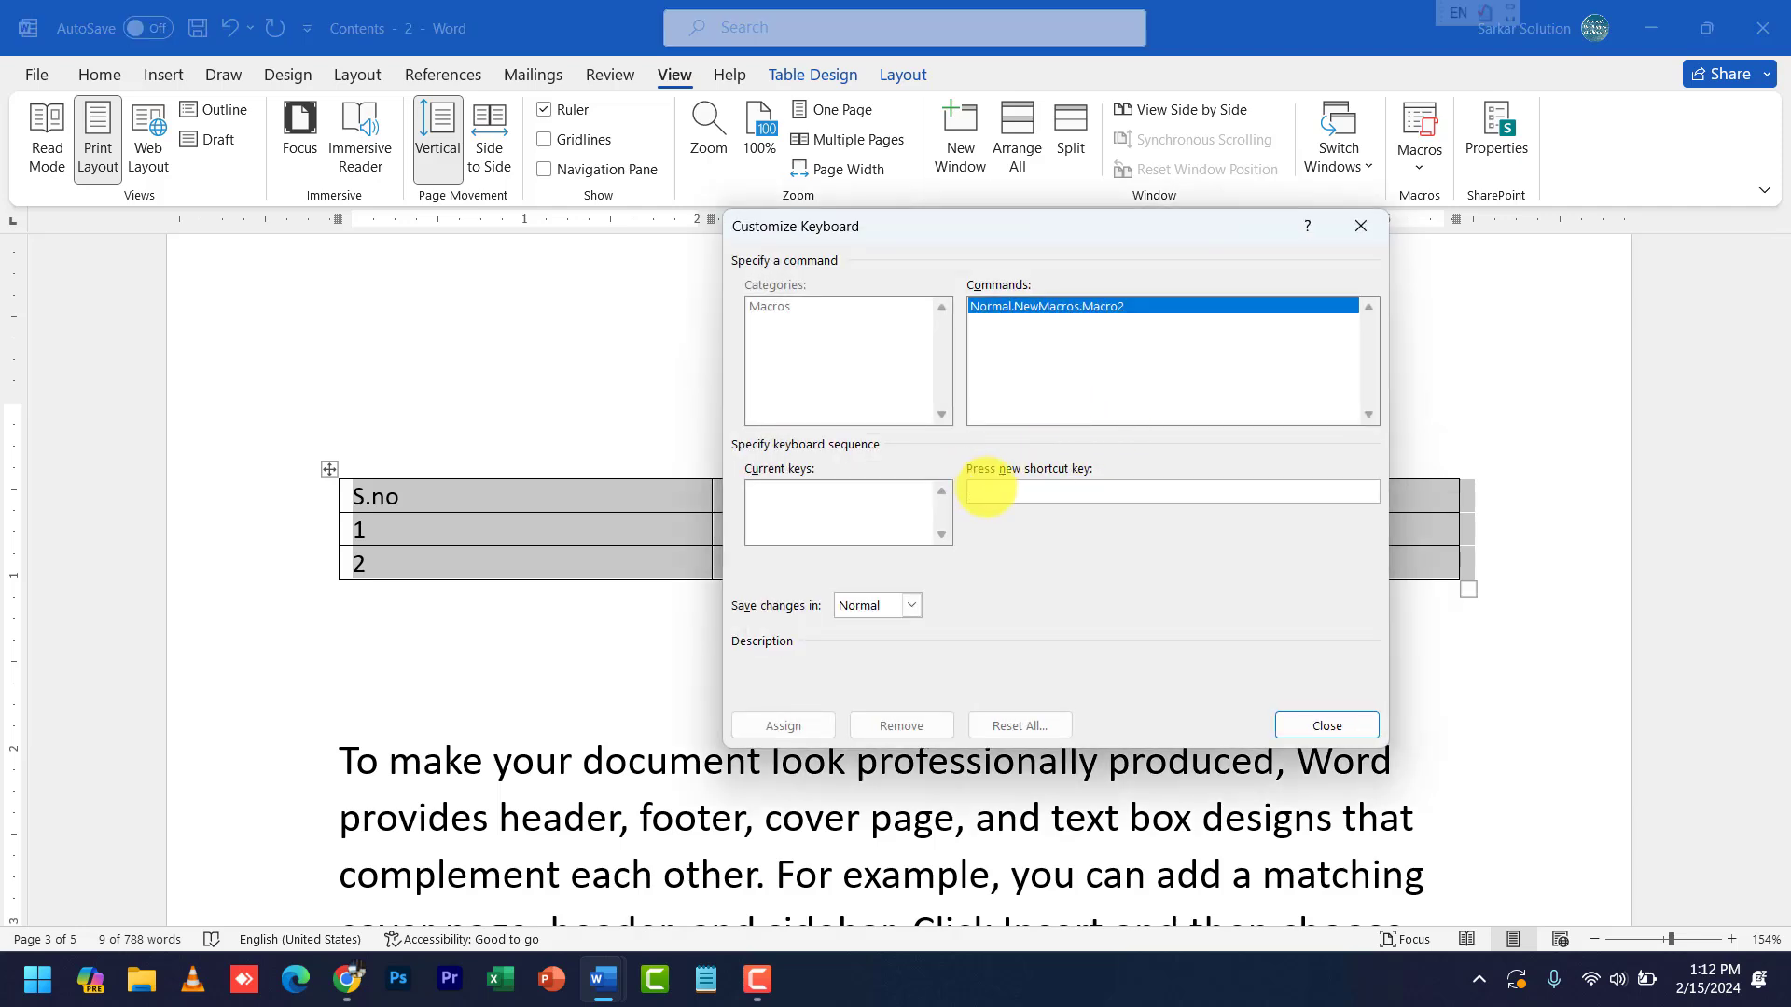
pyautogui.hotkey('ctrl', '7')
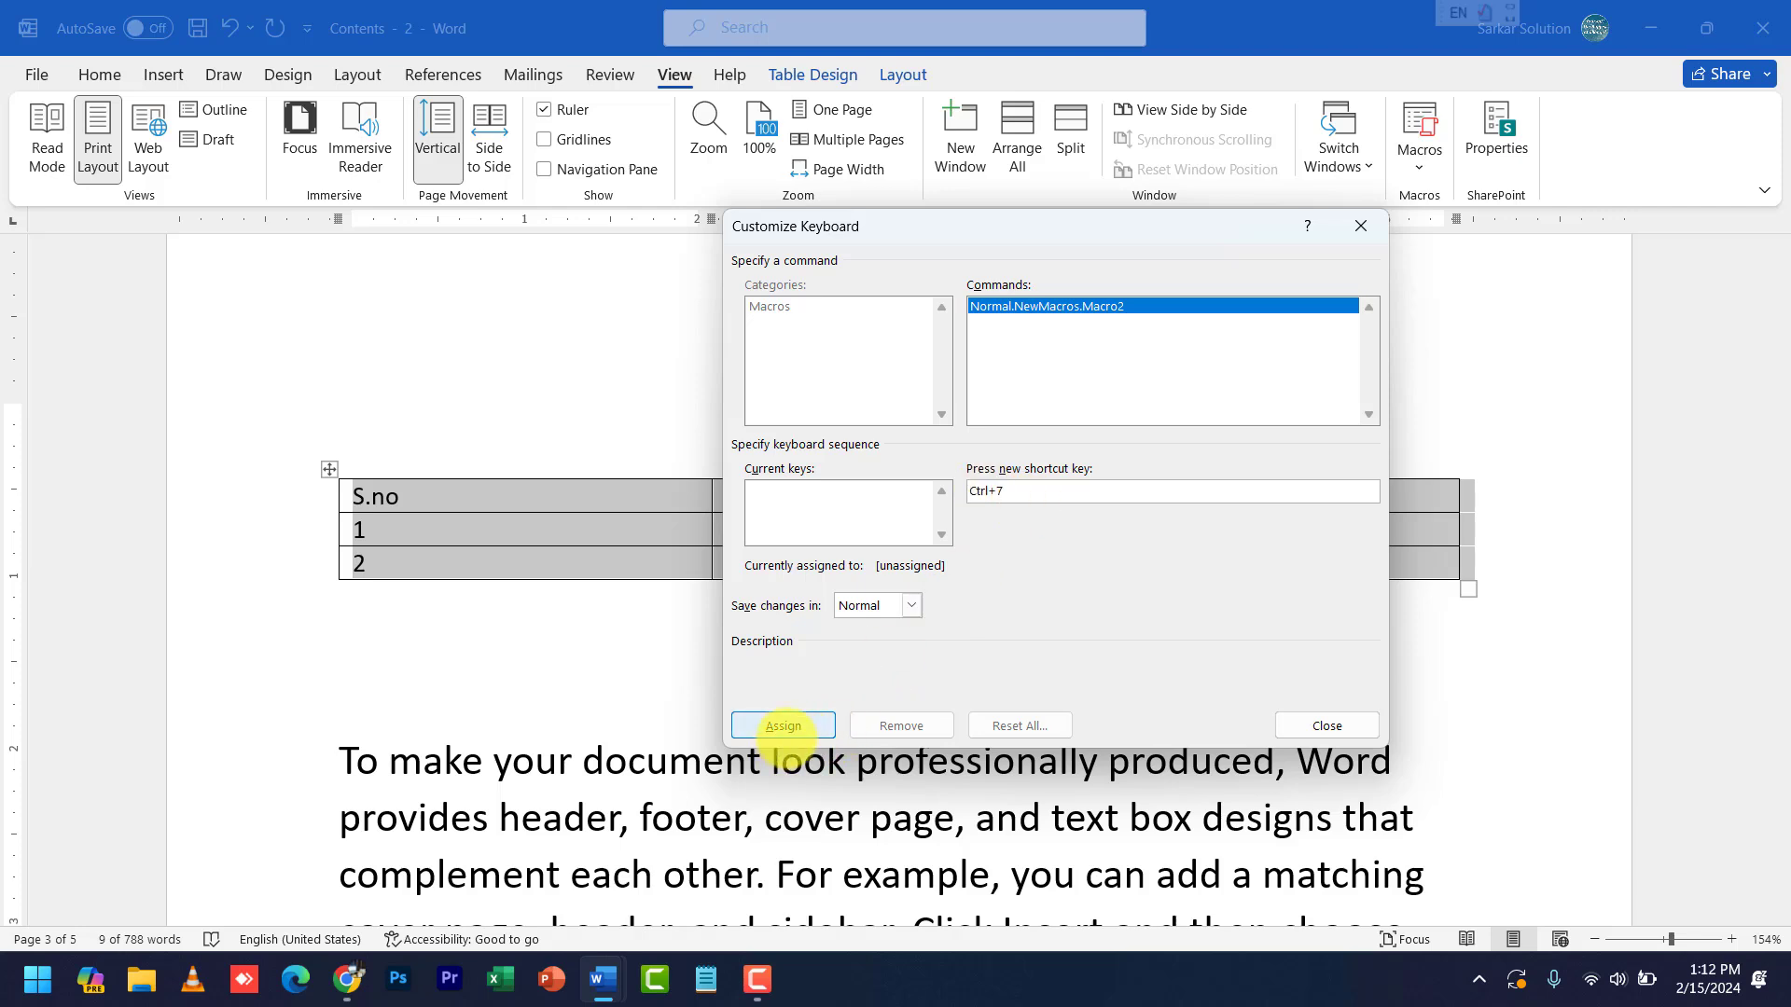
pyautogui.click(784, 726)
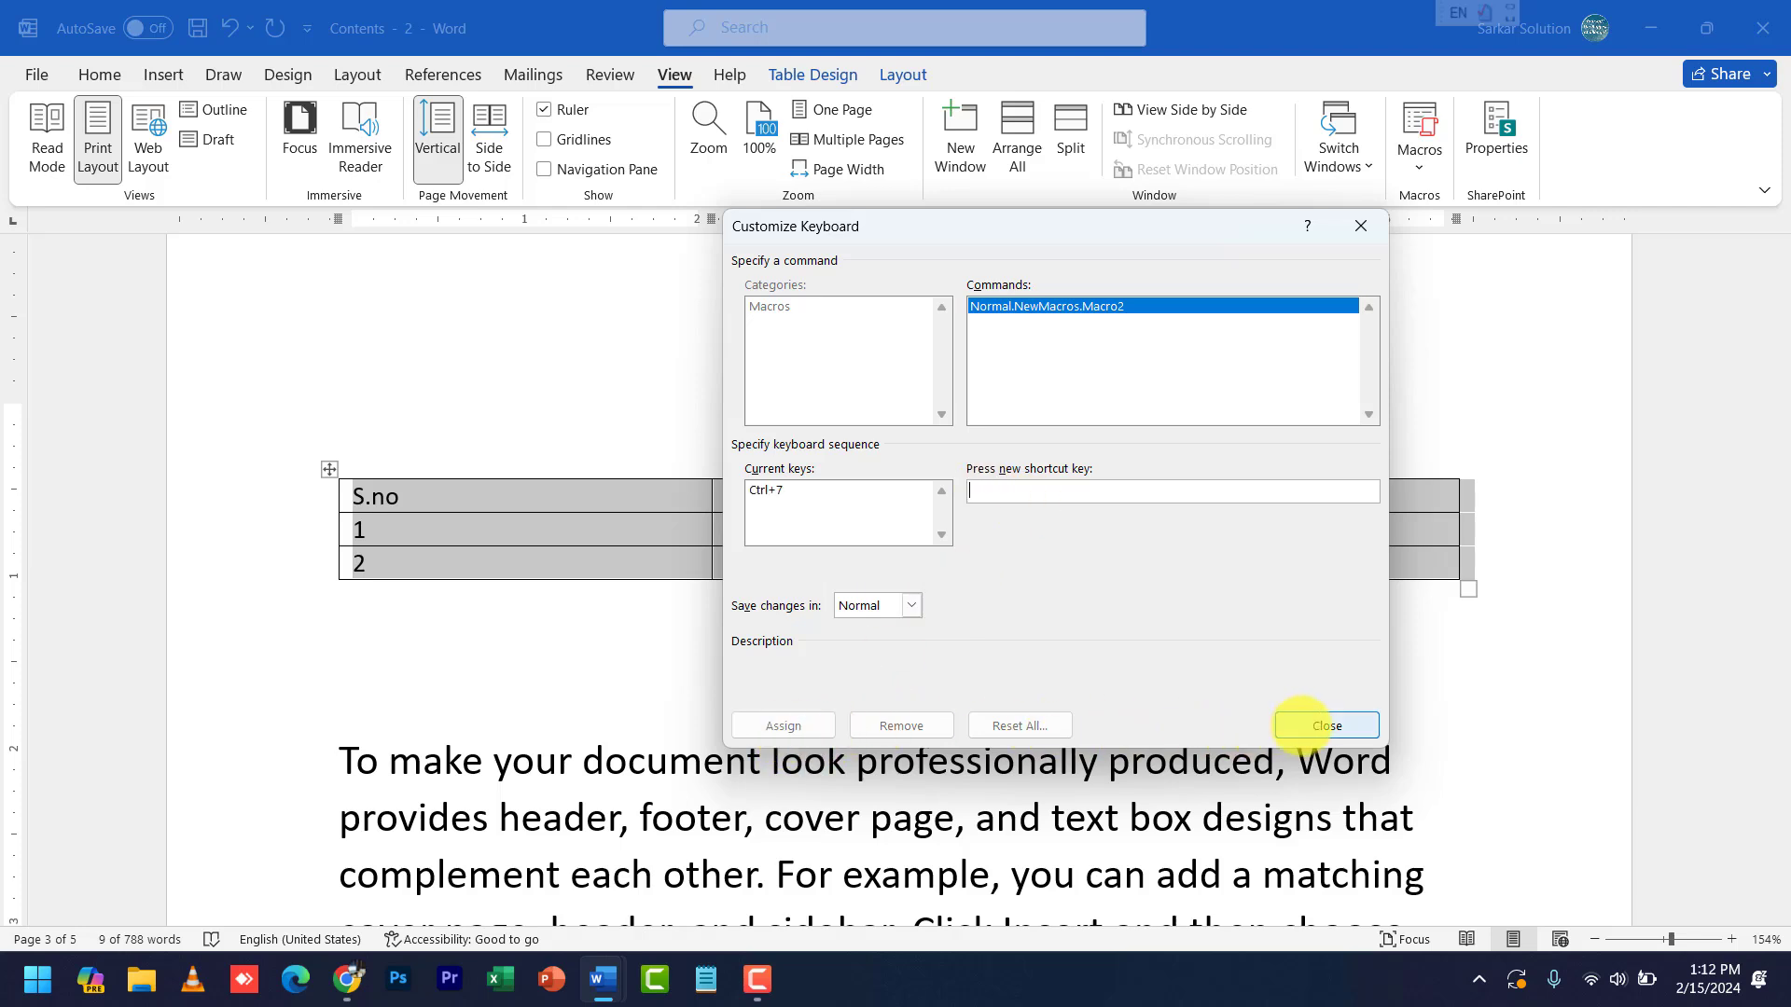
pyautogui.click(1305, 729)
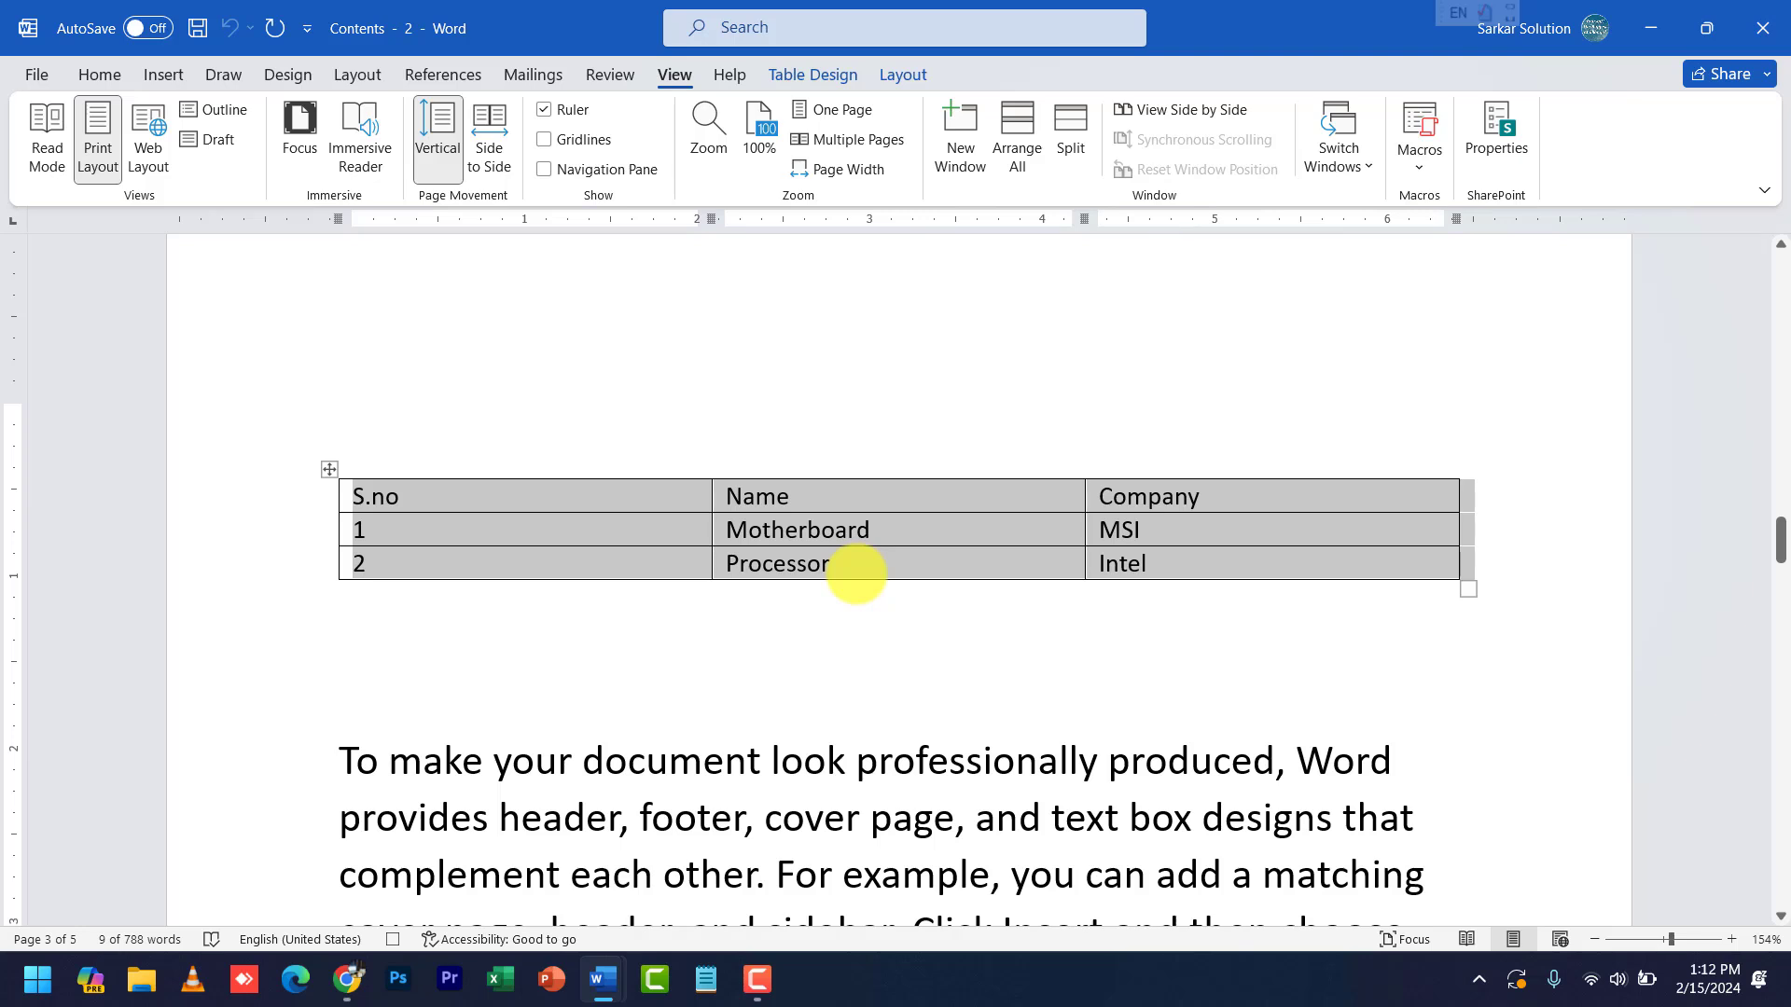
# - Convert the pasted table to text separated by tabs
pyautogui.click(903, 75)
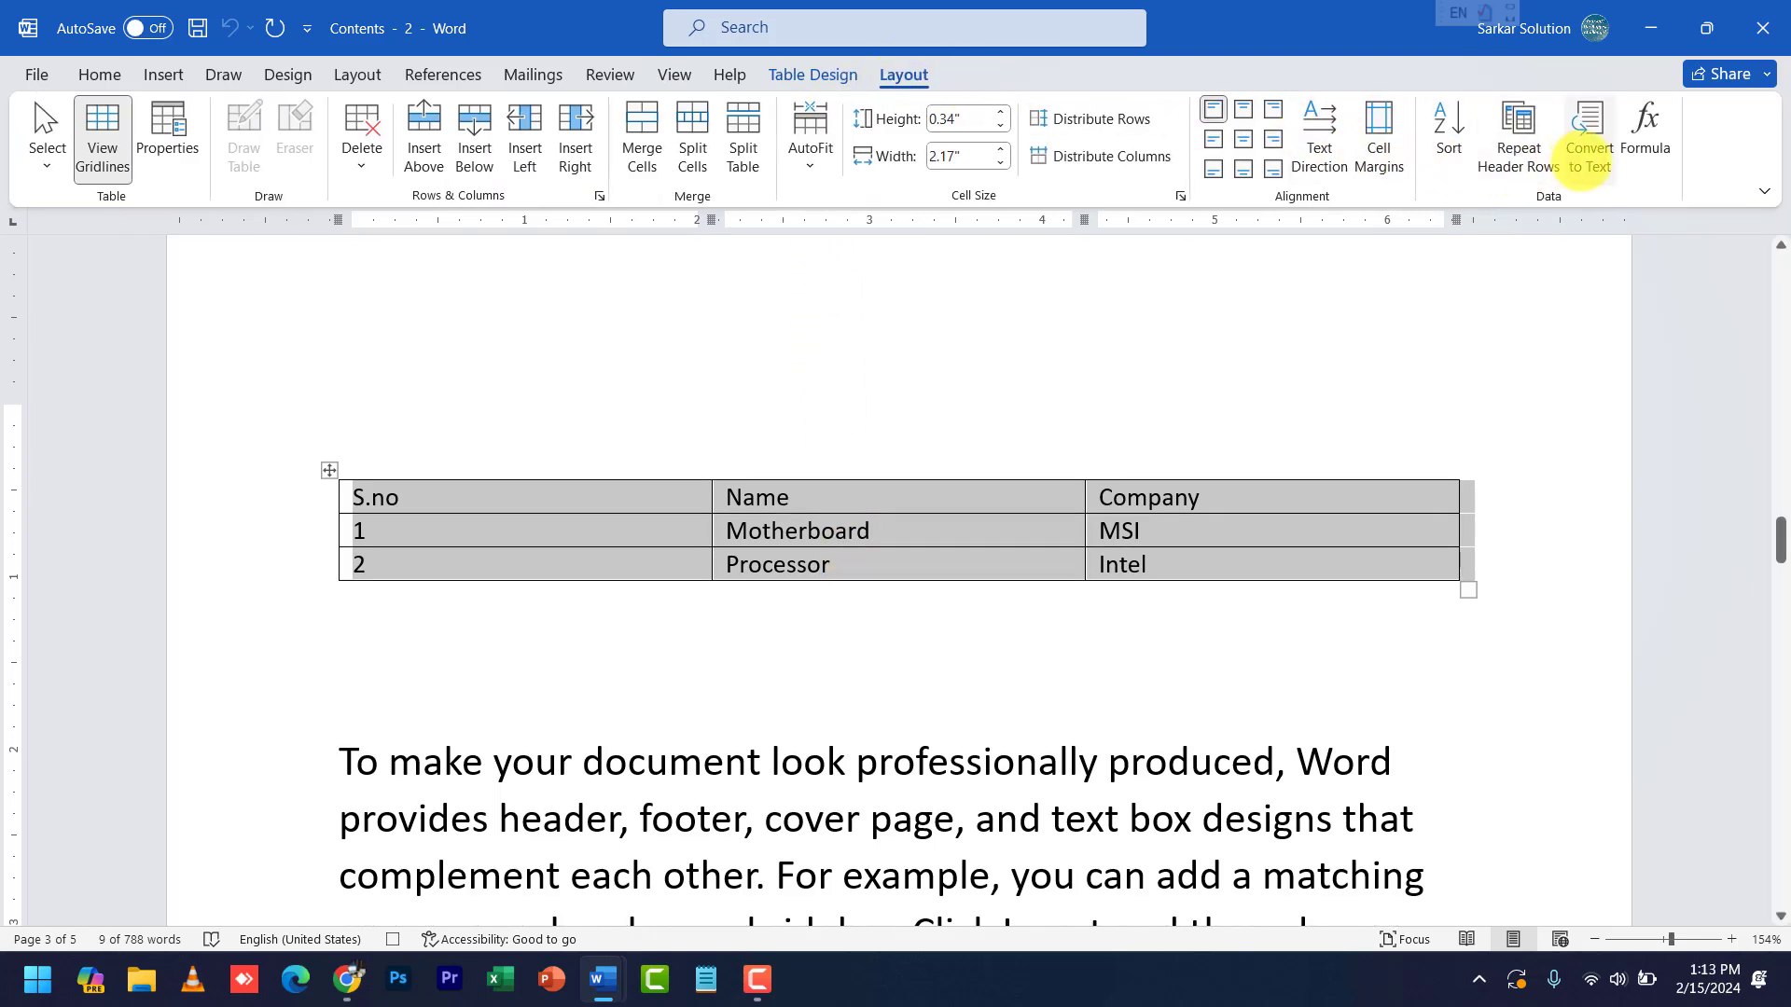
pyautogui.click(1586, 160)
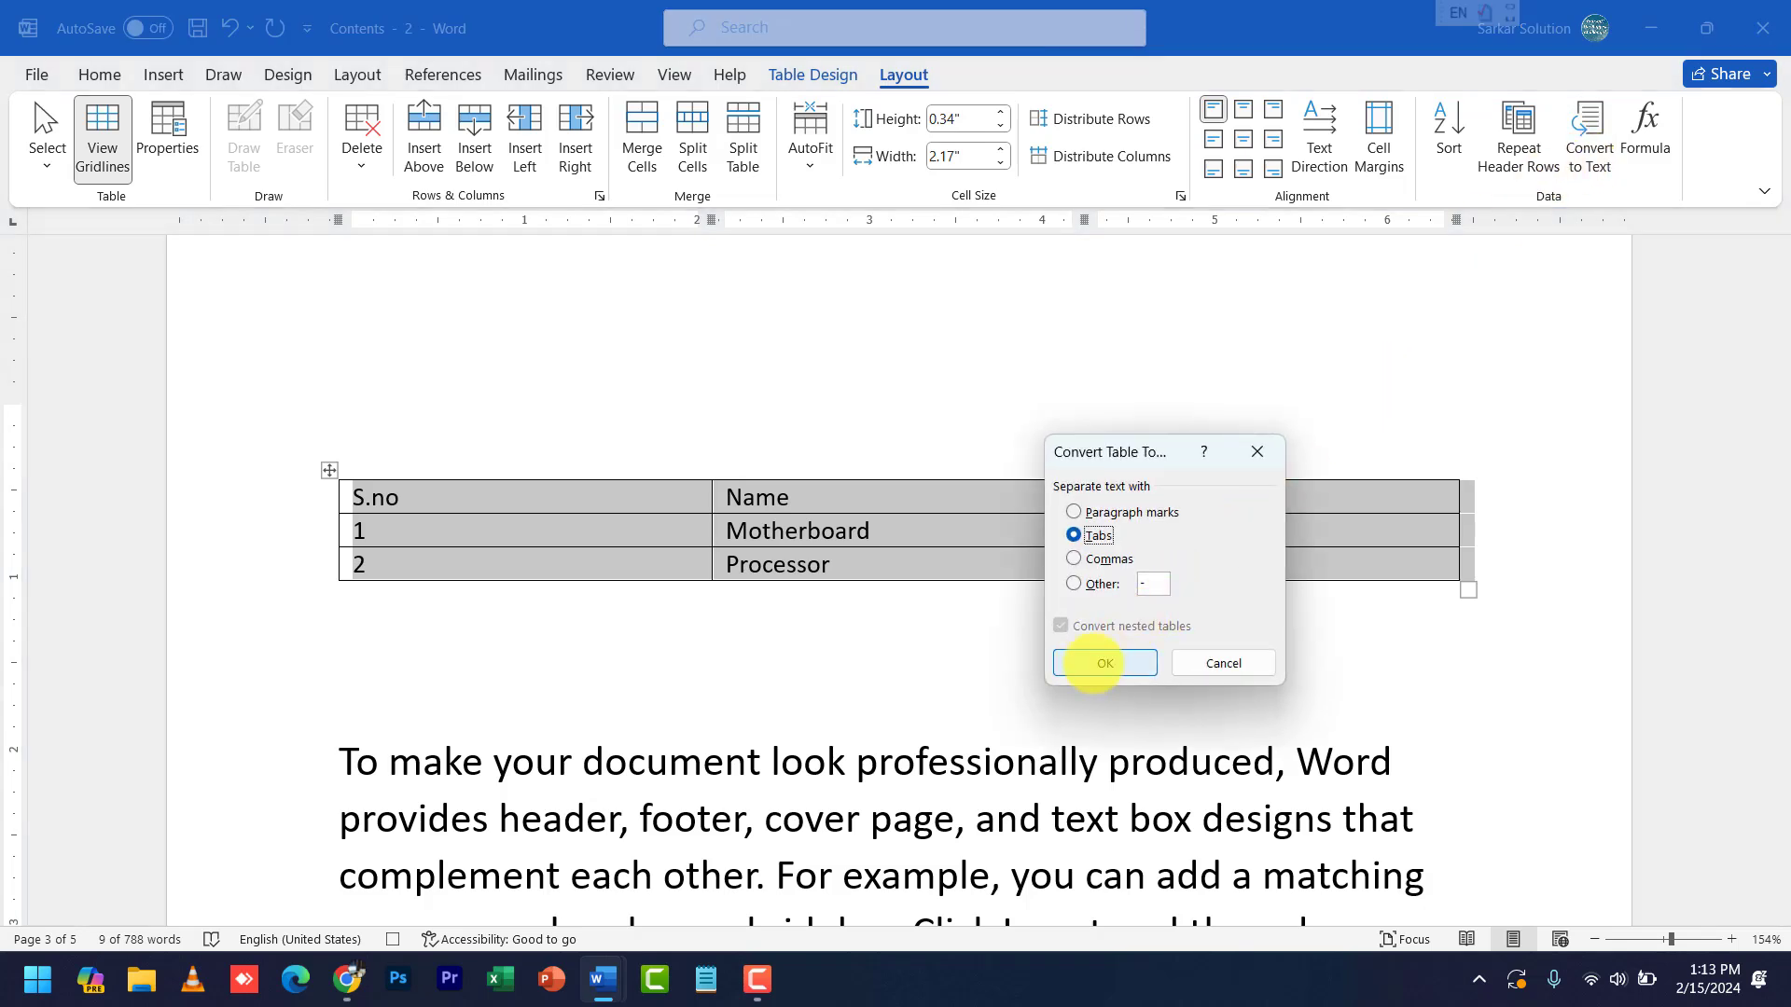
pyautogui.click(1101, 663)
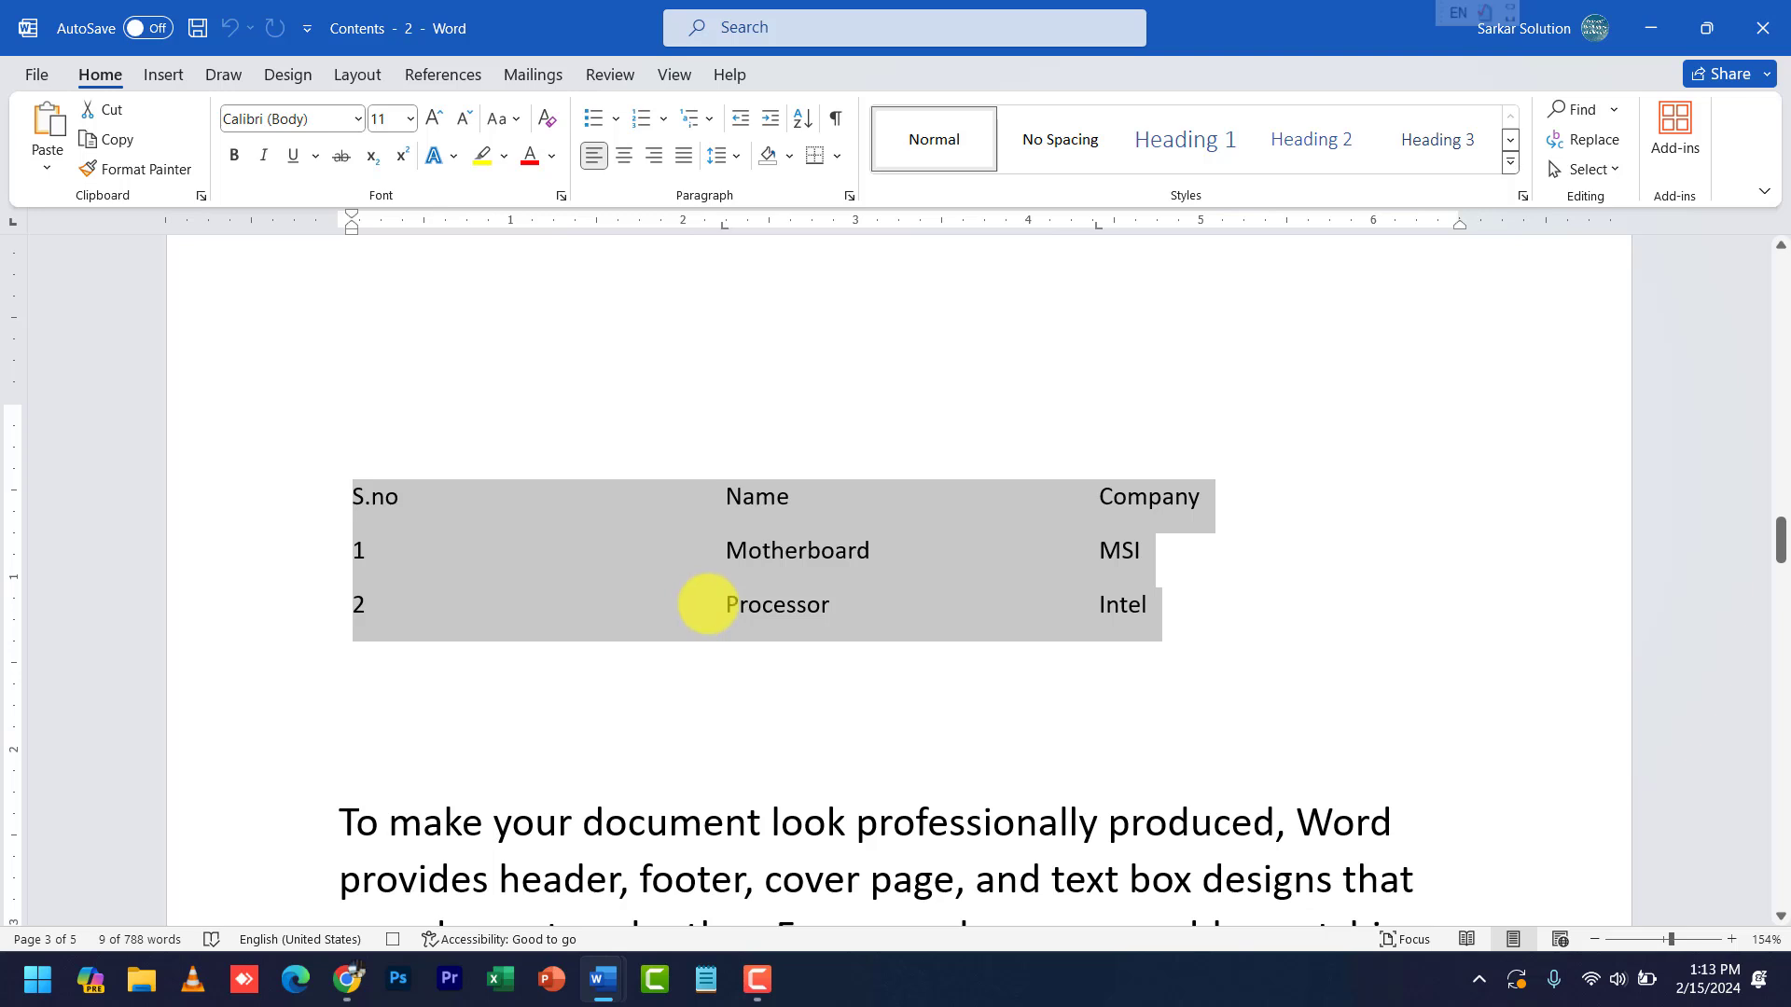
# - Stop recording the macro from View > Macros
pyautogui.click(675, 75)
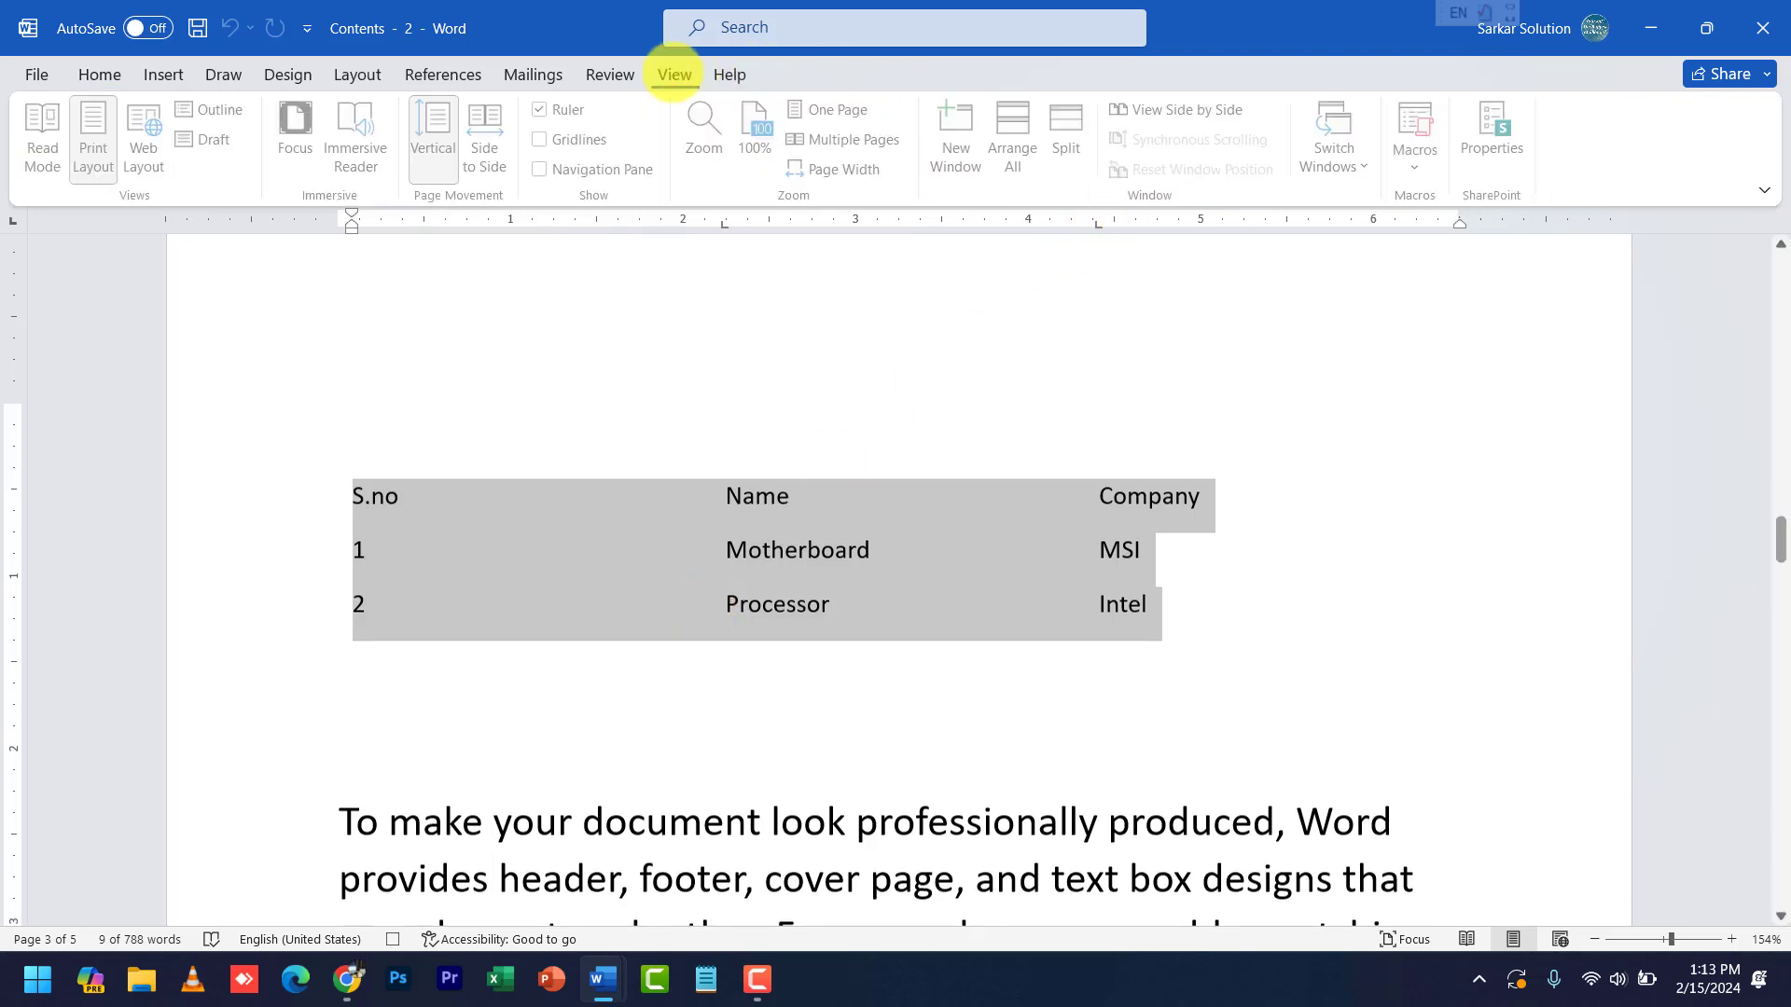
pyautogui.click(1420, 171)
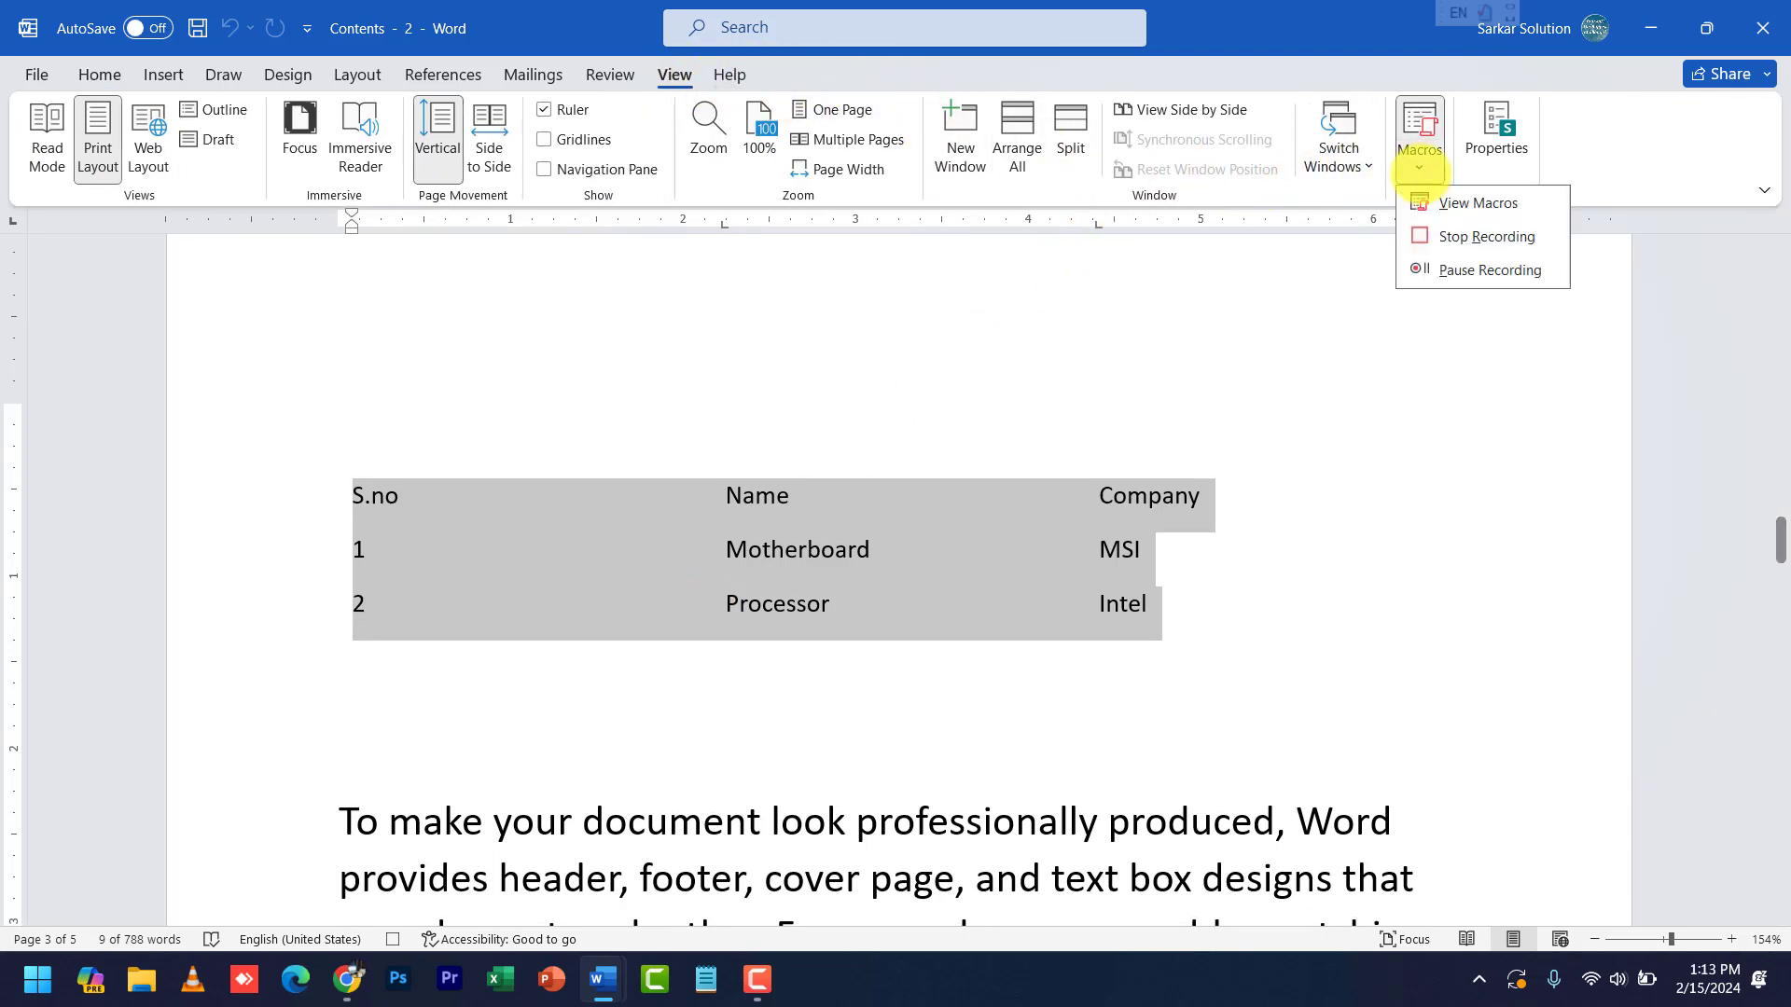
pyautogui.click(1419, 236)
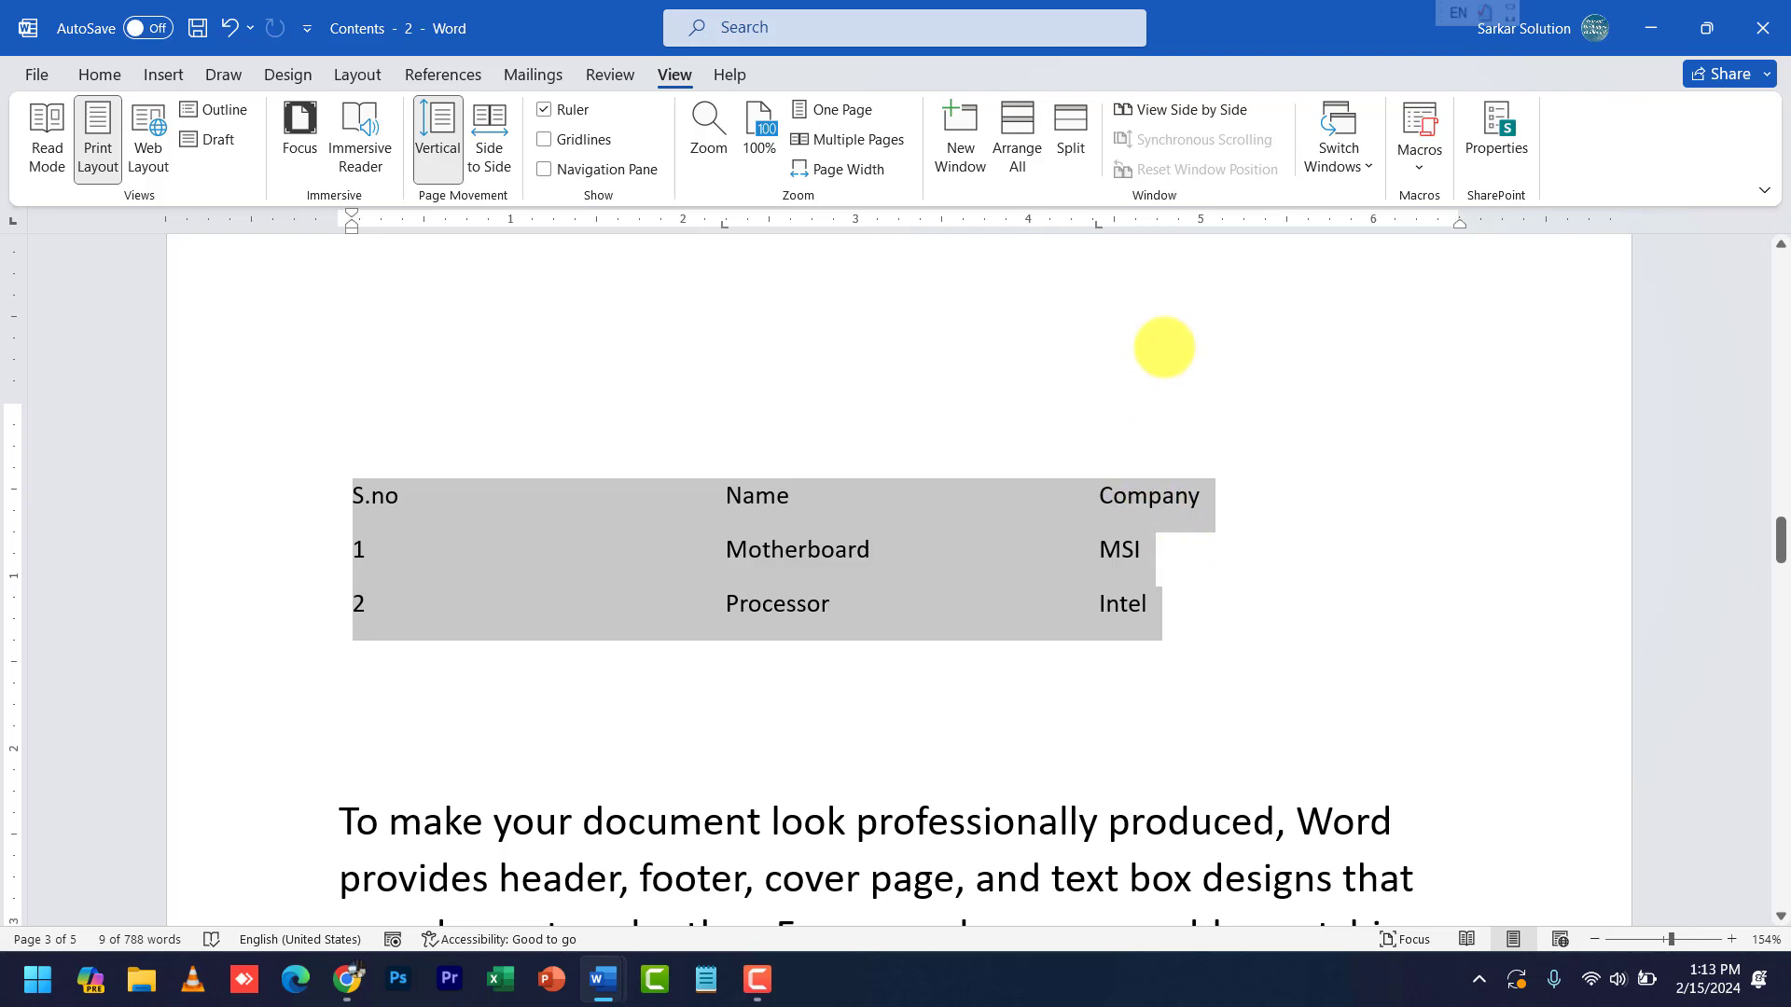
# - Record a new macro, Macro3, with Ctrl+8 assigned as its keyboard shortcut
pyautogui.click(1419, 168)
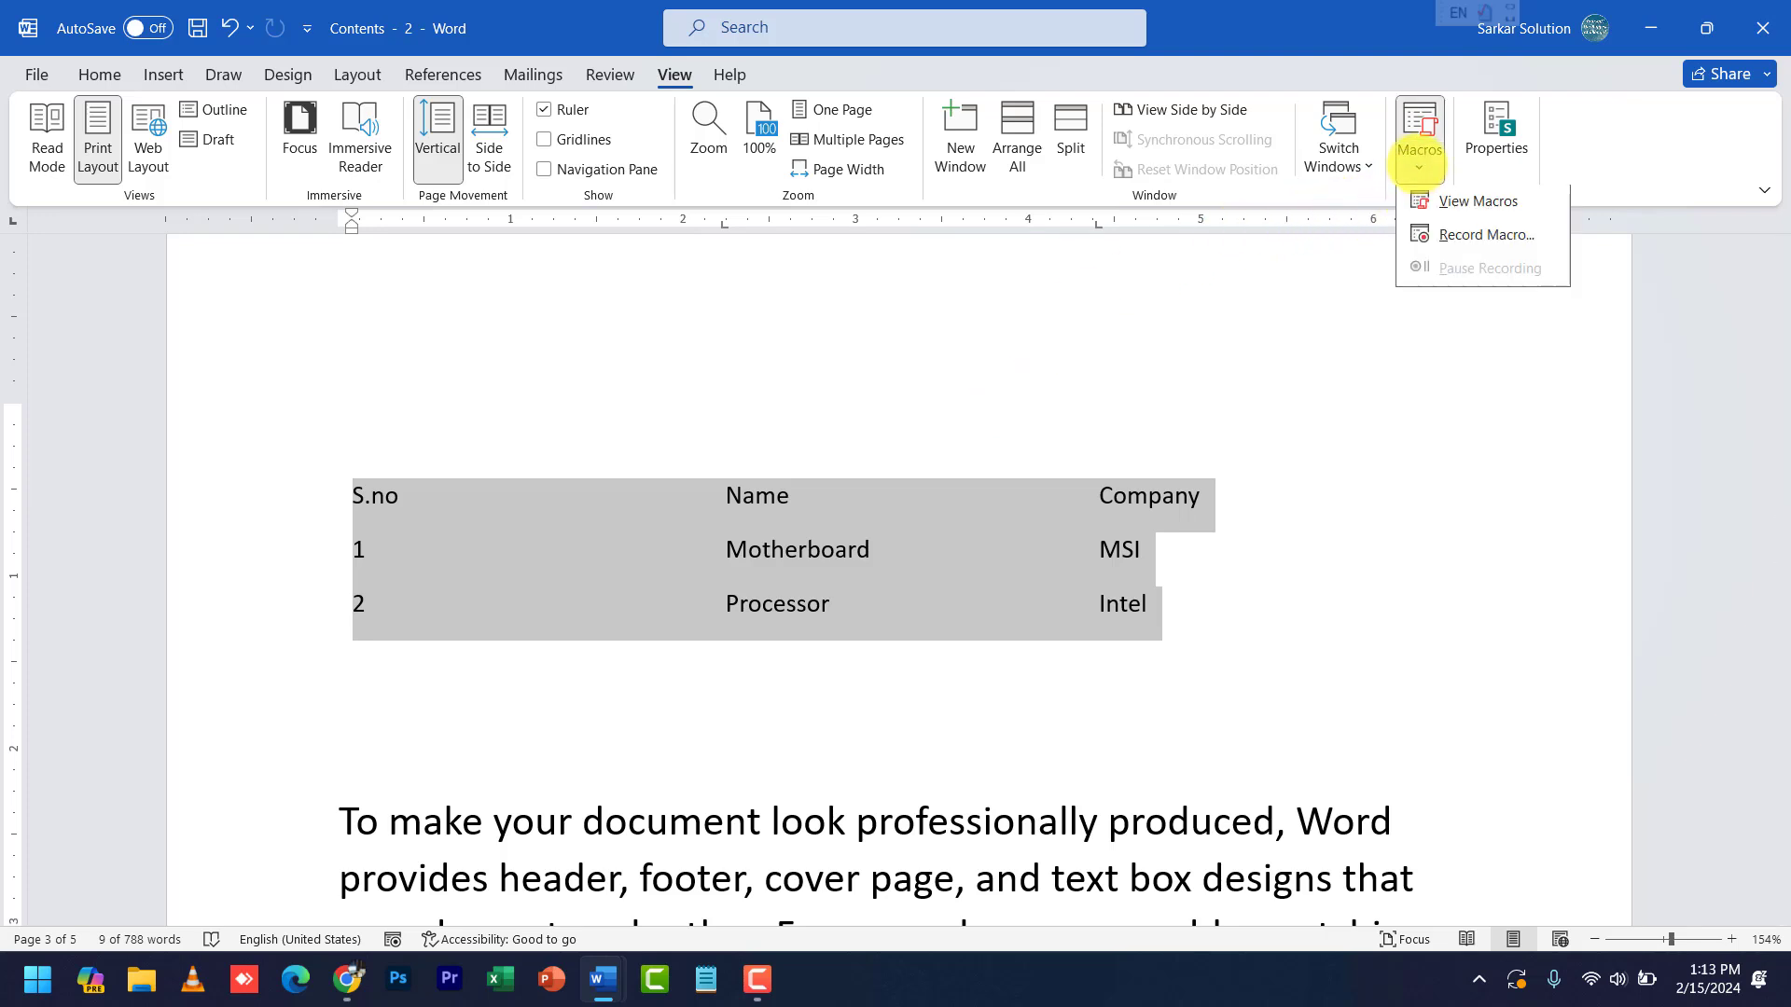
pyautogui.click(1450, 240)
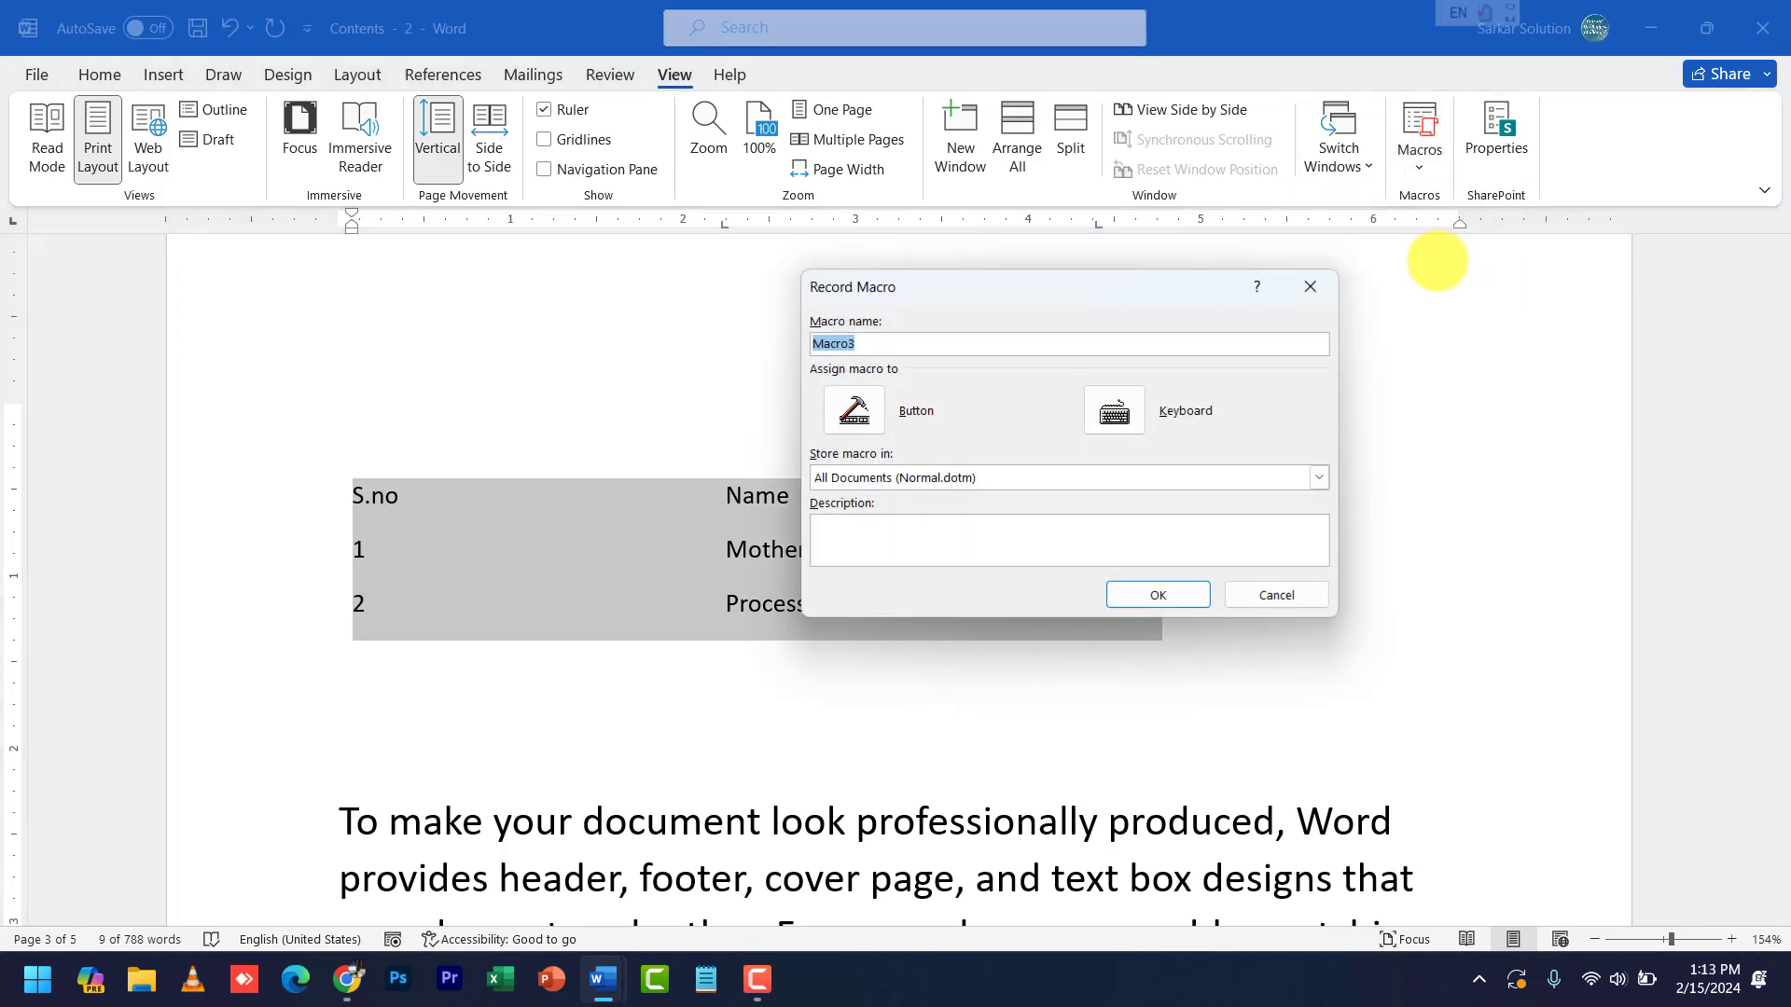
pyautogui.click(1114, 410)
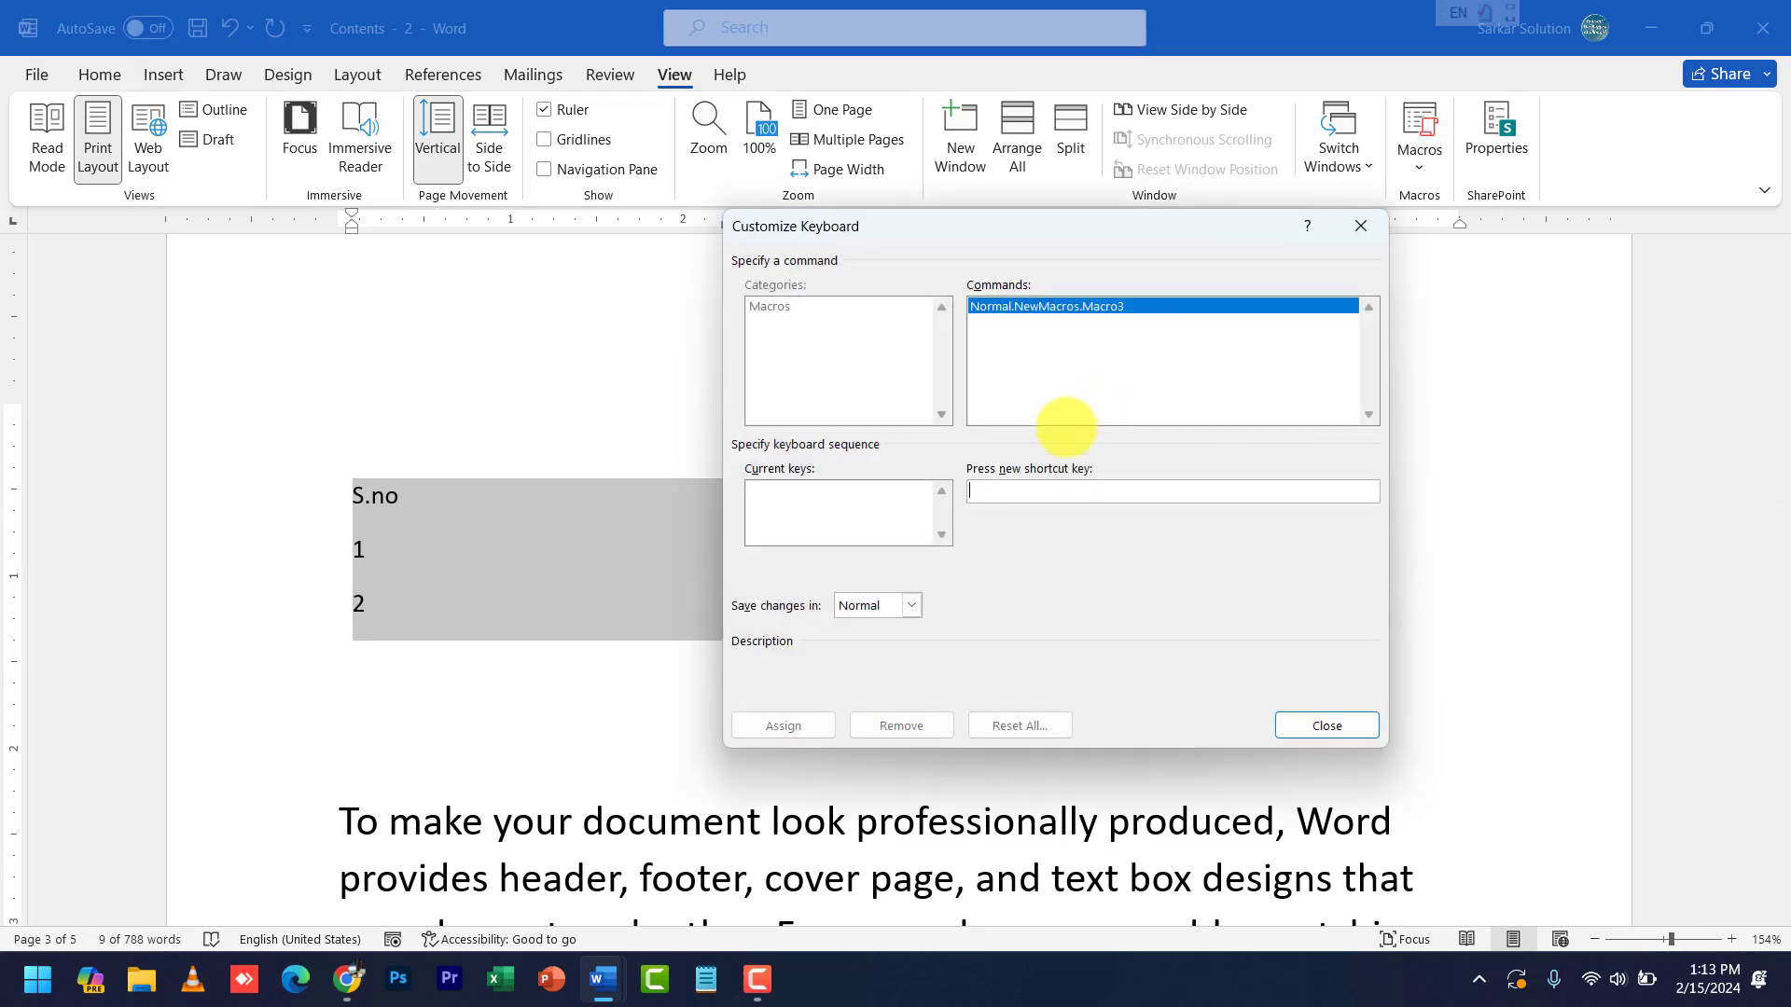
pyautogui.hotkey('ctrl', '8')
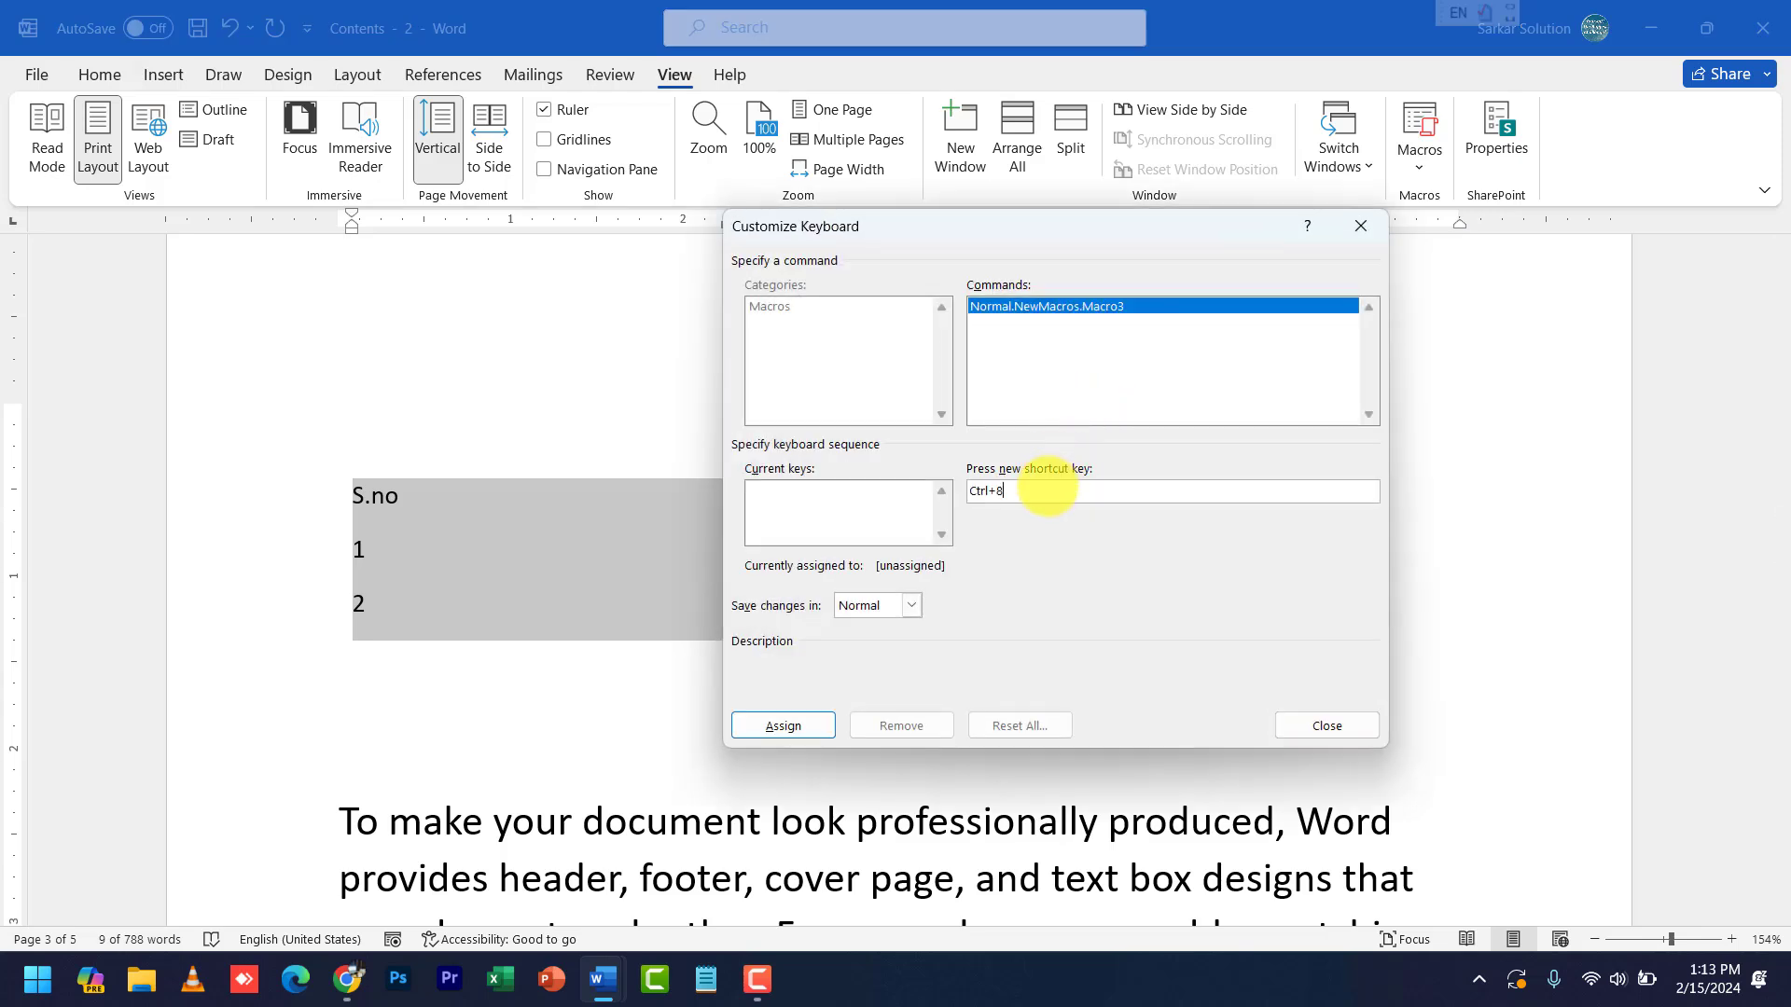
pyautogui.click(765, 732)
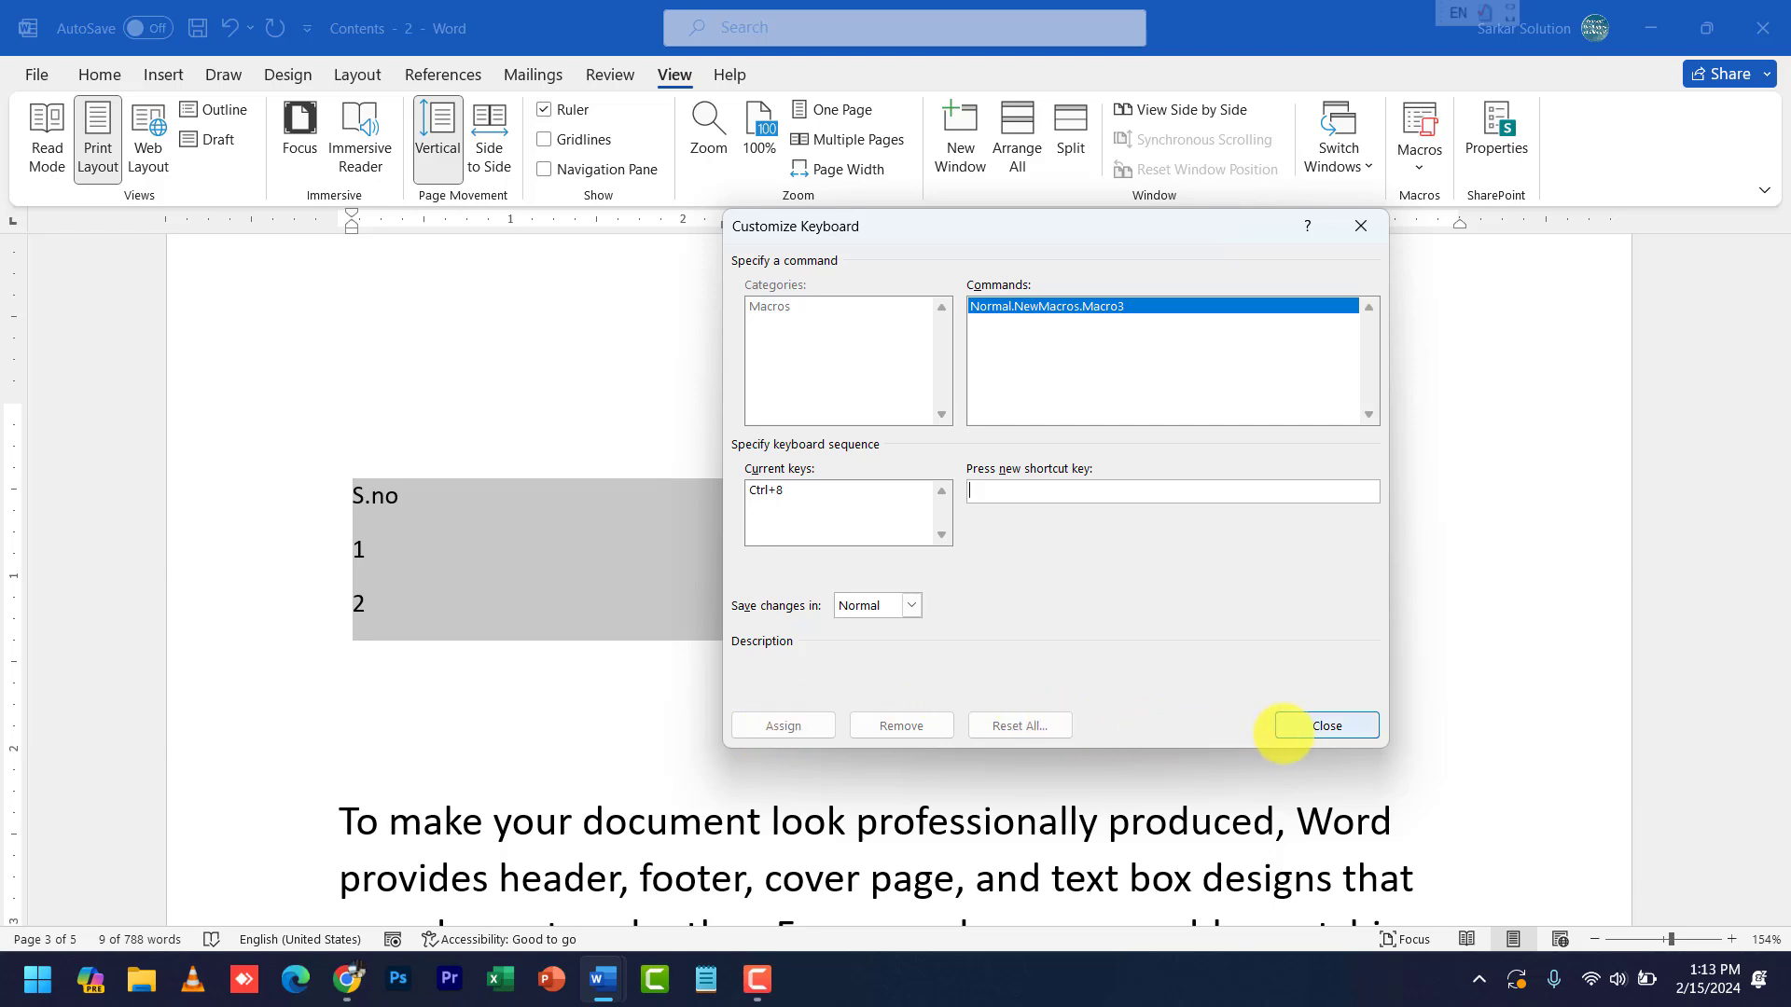
pyautogui.click(1281, 729)
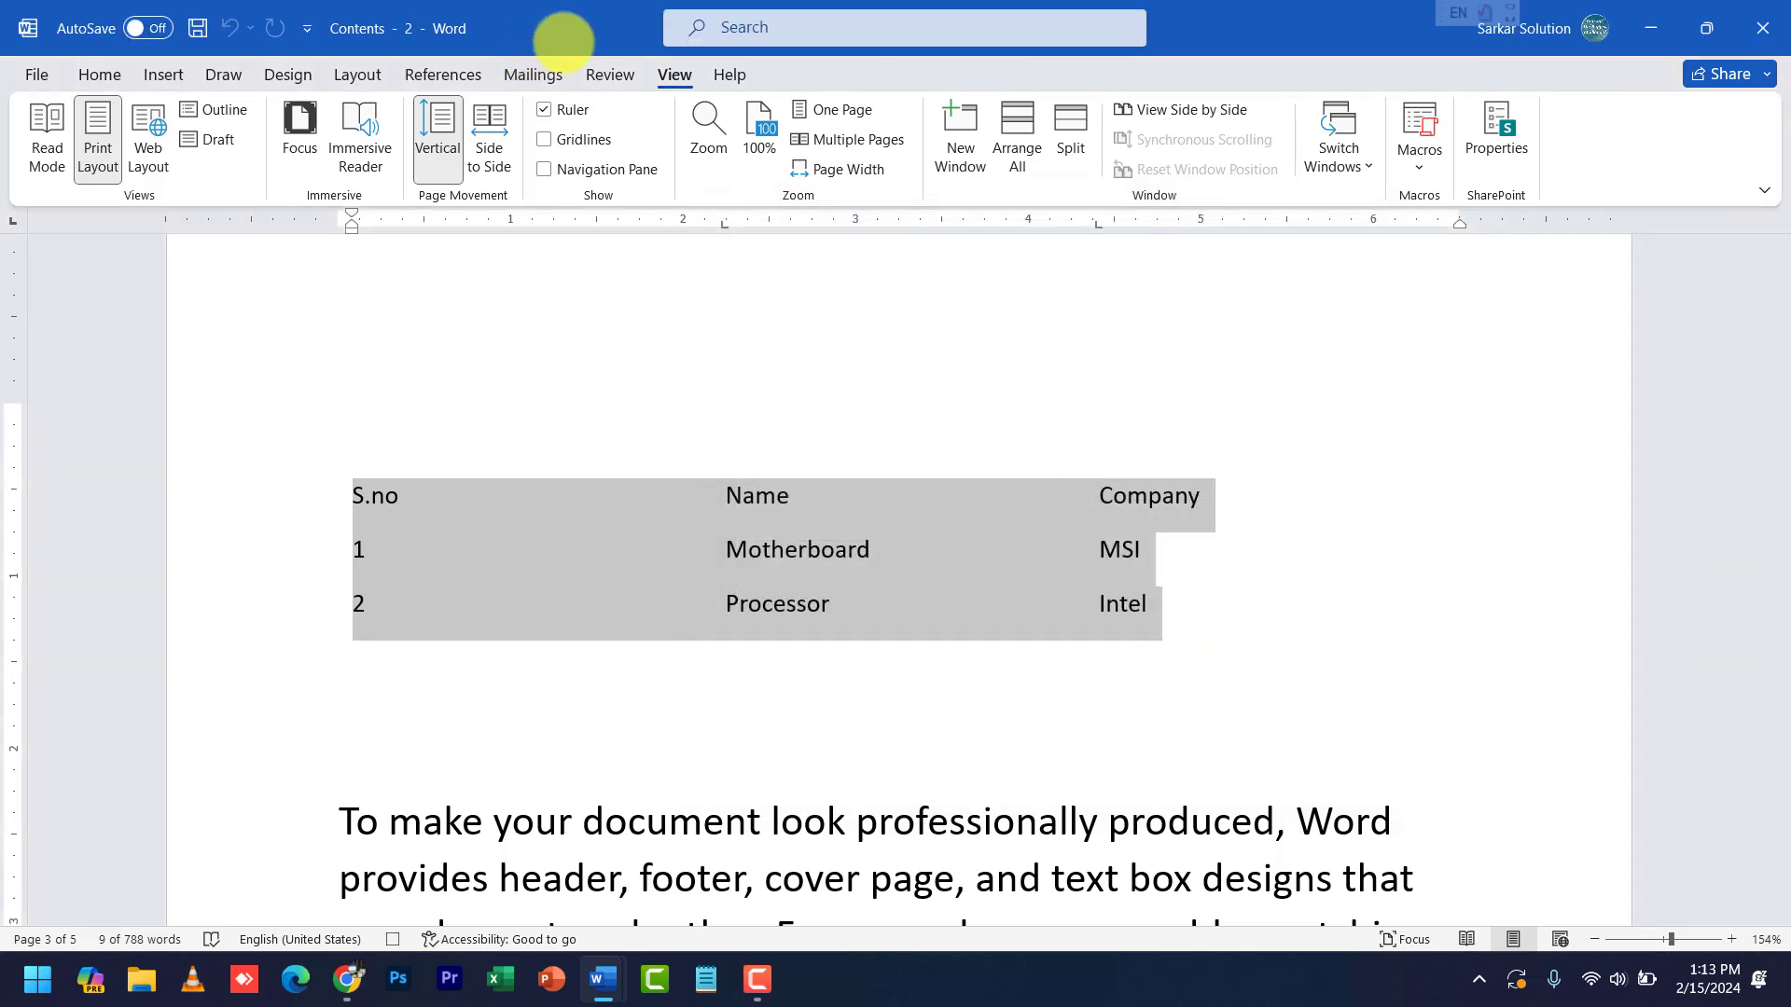
# - Convert the tabbed S.no, Name, Company text into a three-column table
pyautogui.click(163, 73)
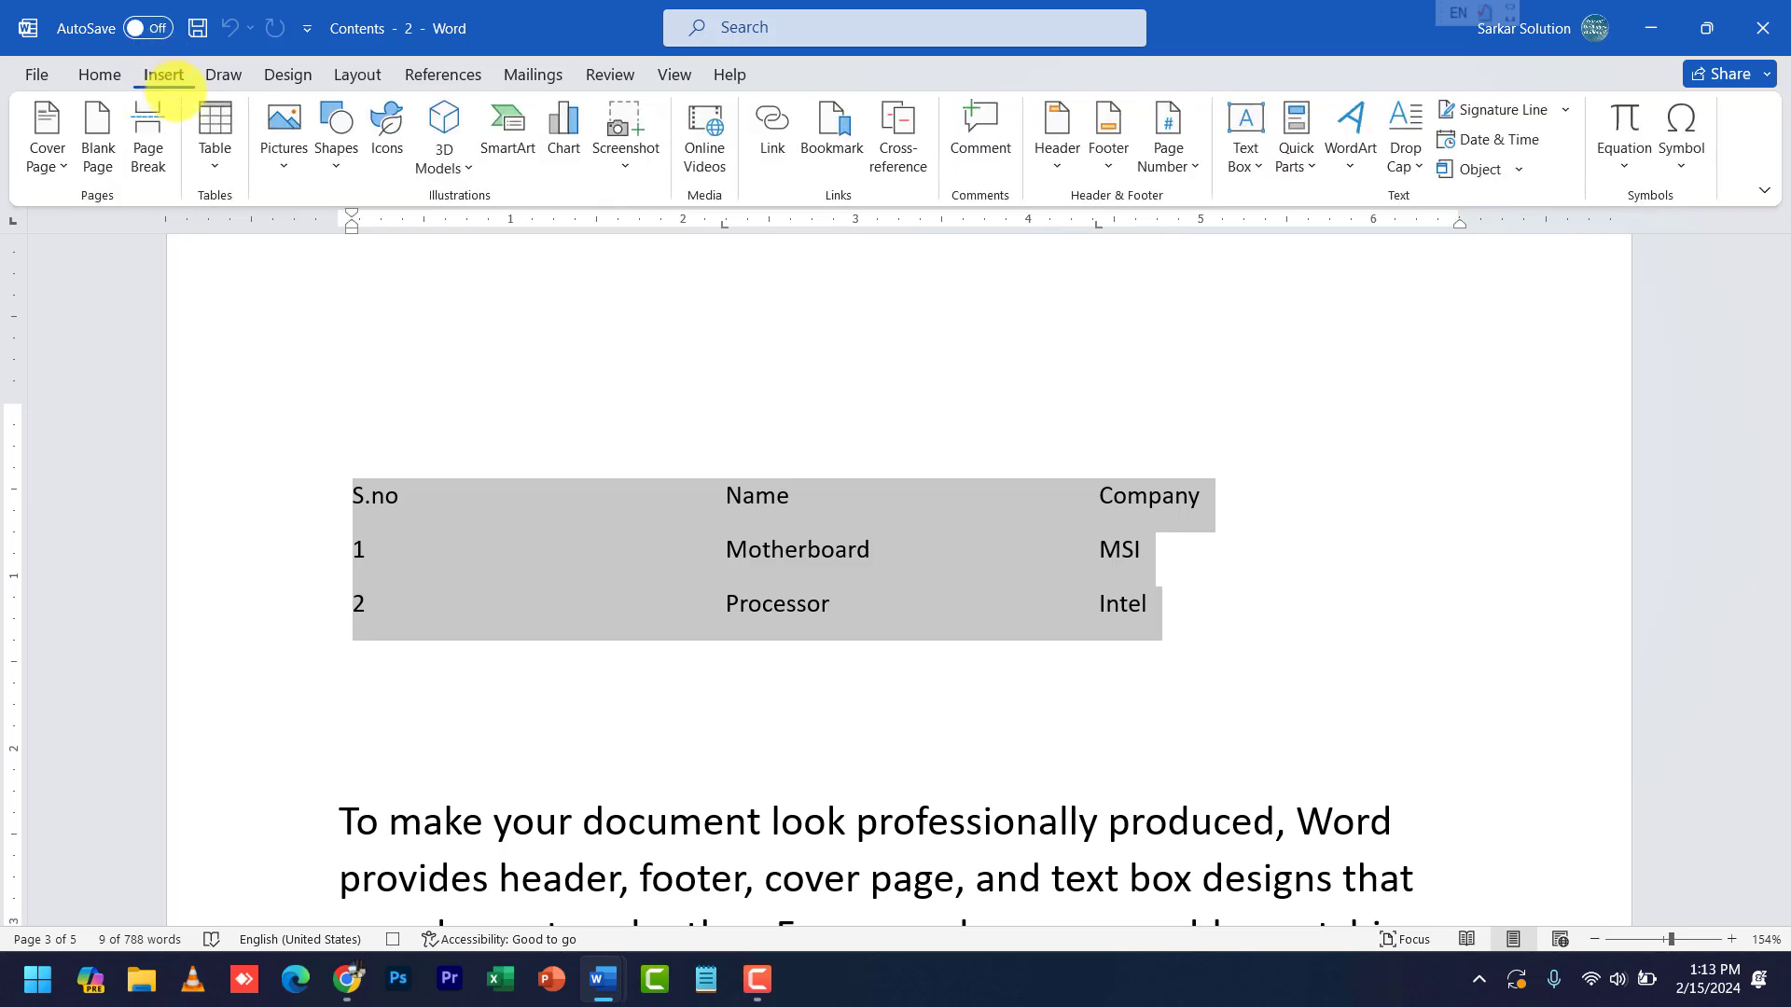
pyautogui.click(213, 140)
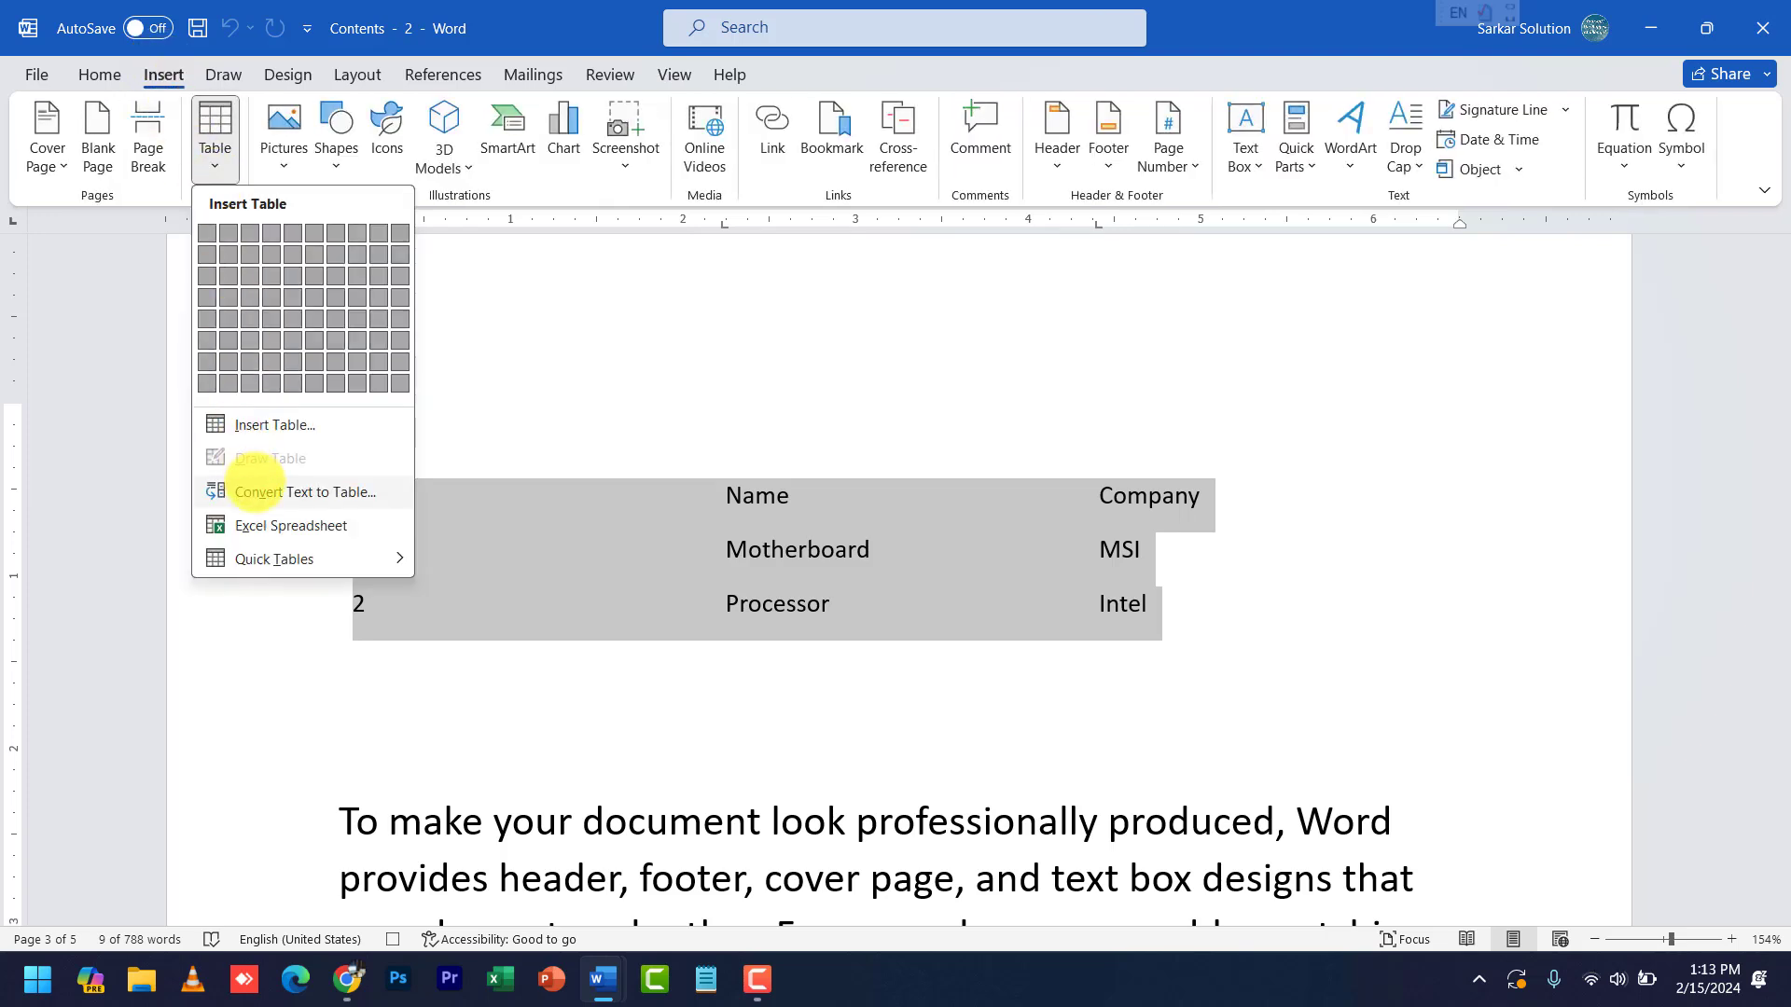
pyautogui.click(255, 492)
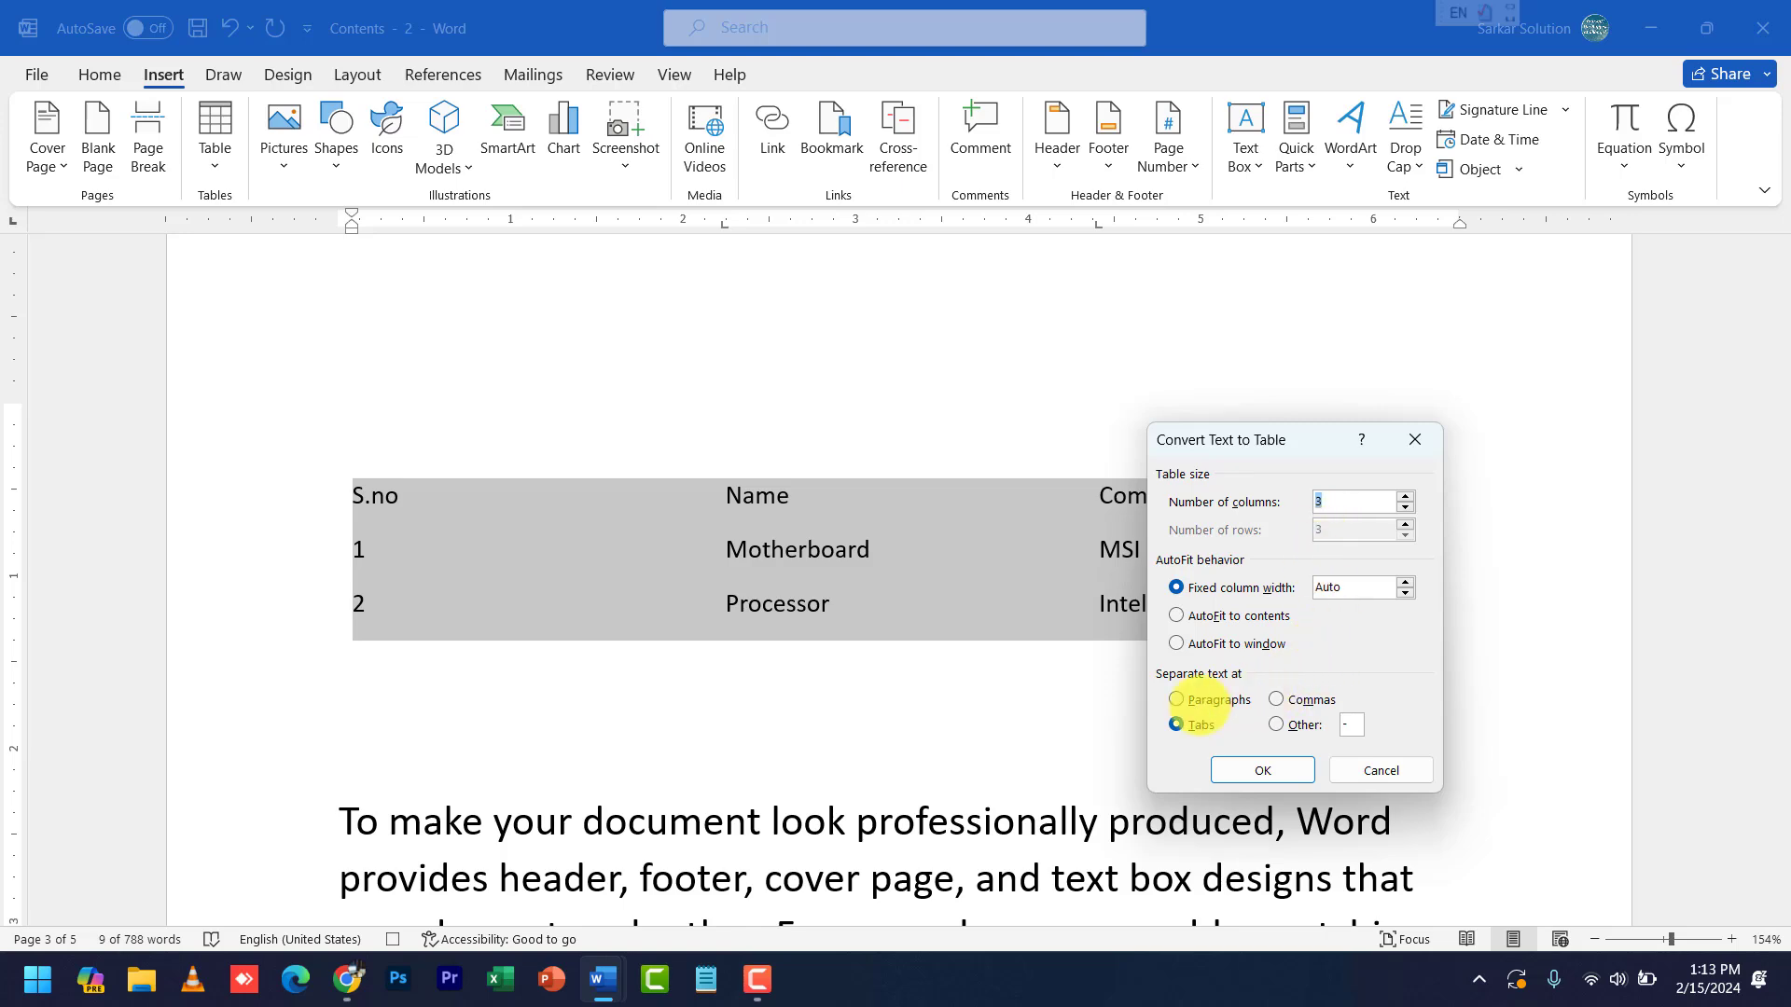
pyautogui.click(1250, 770)
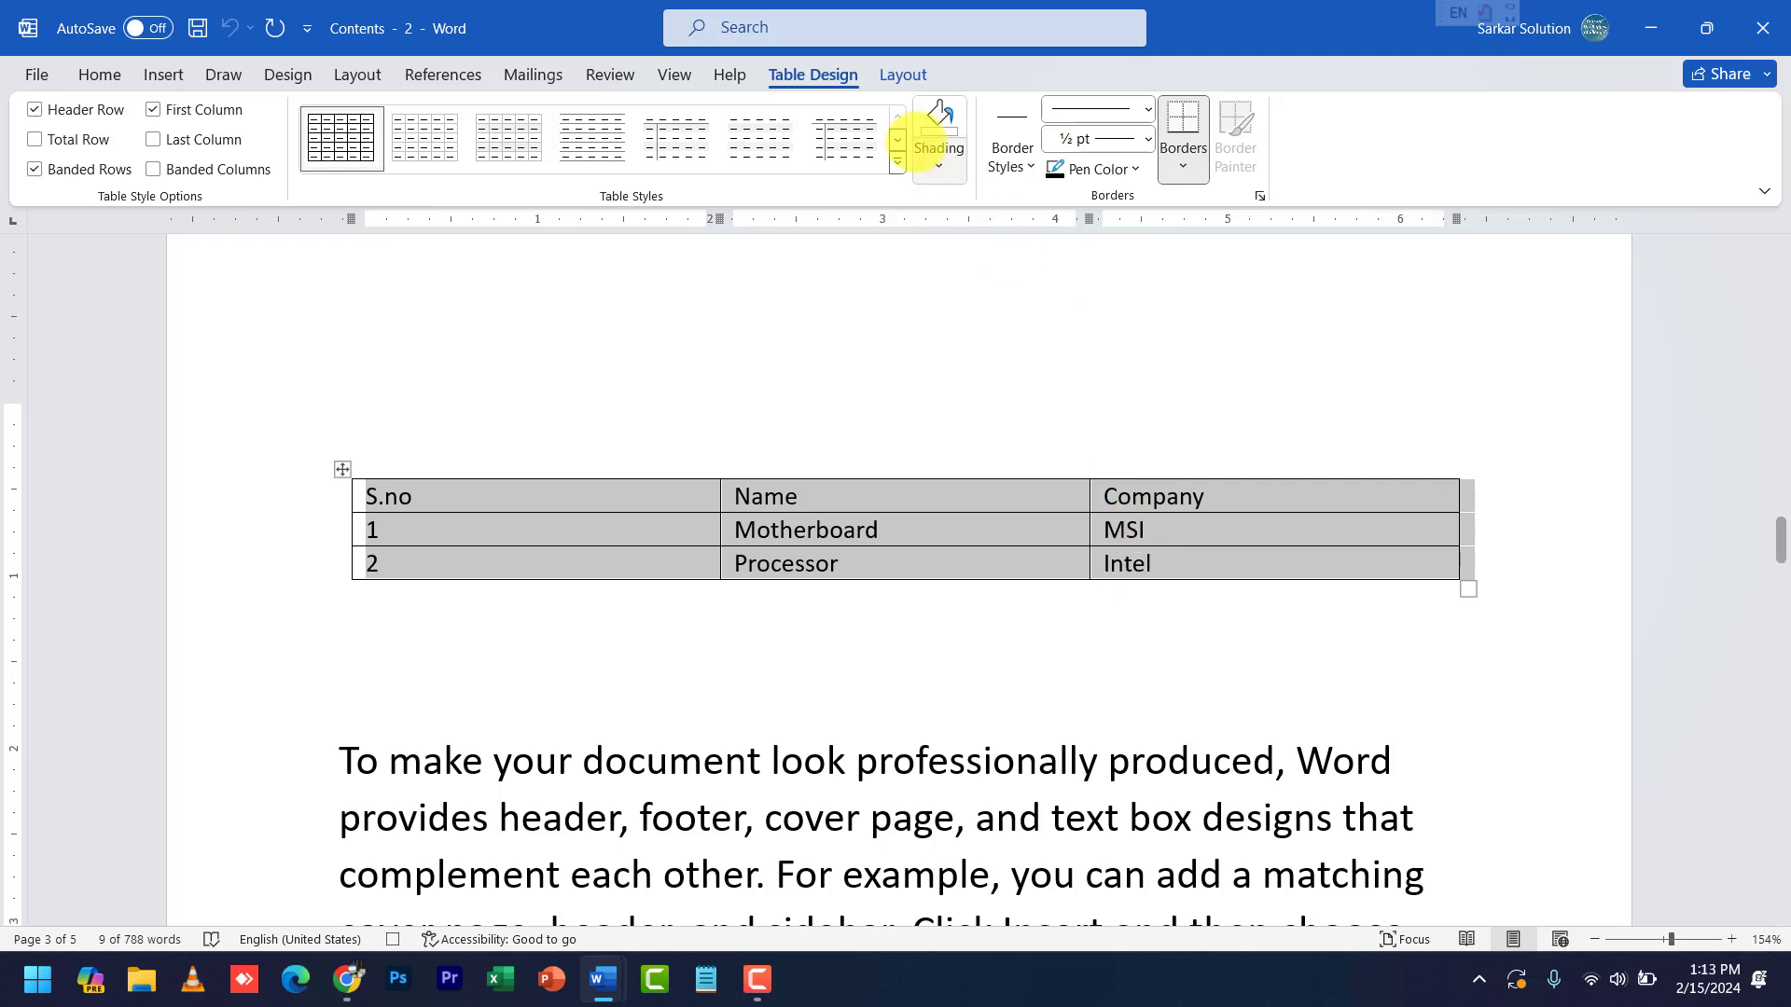
# - Stop the macro recording from the View tab's Macros options
pyautogui.click(677, 72)
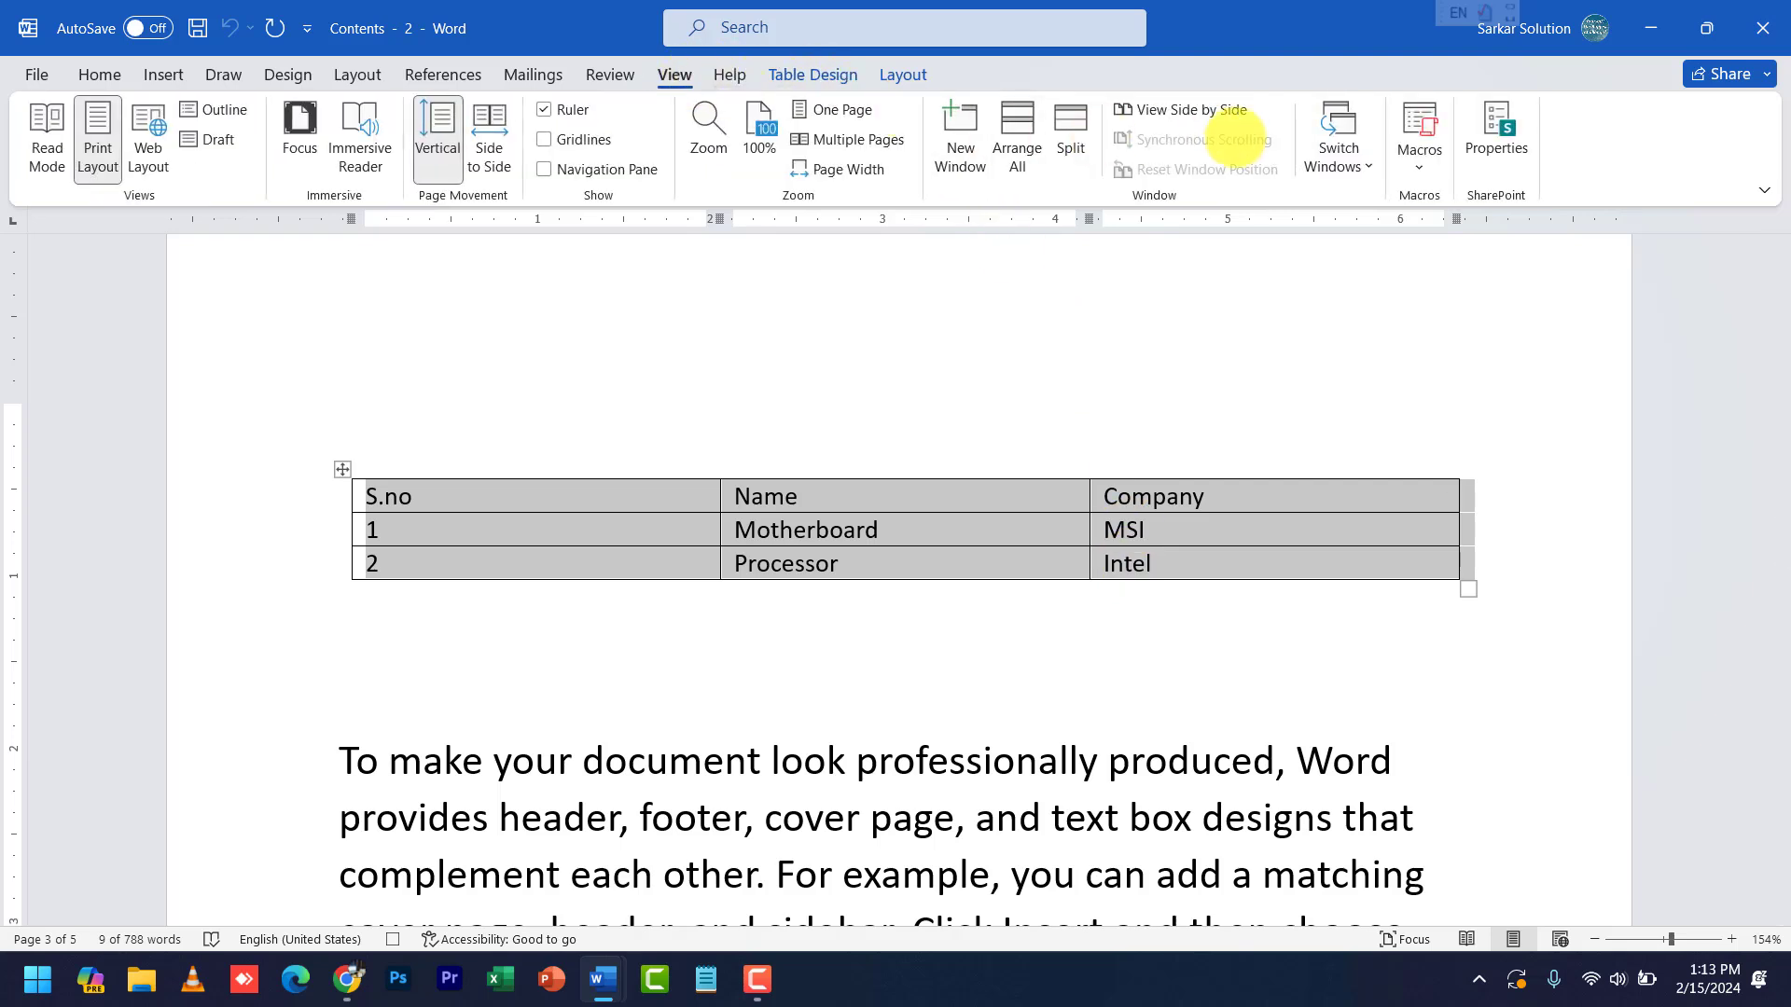
pyautogui.click(1432, 153)
pyautogui.click(1427, 135)
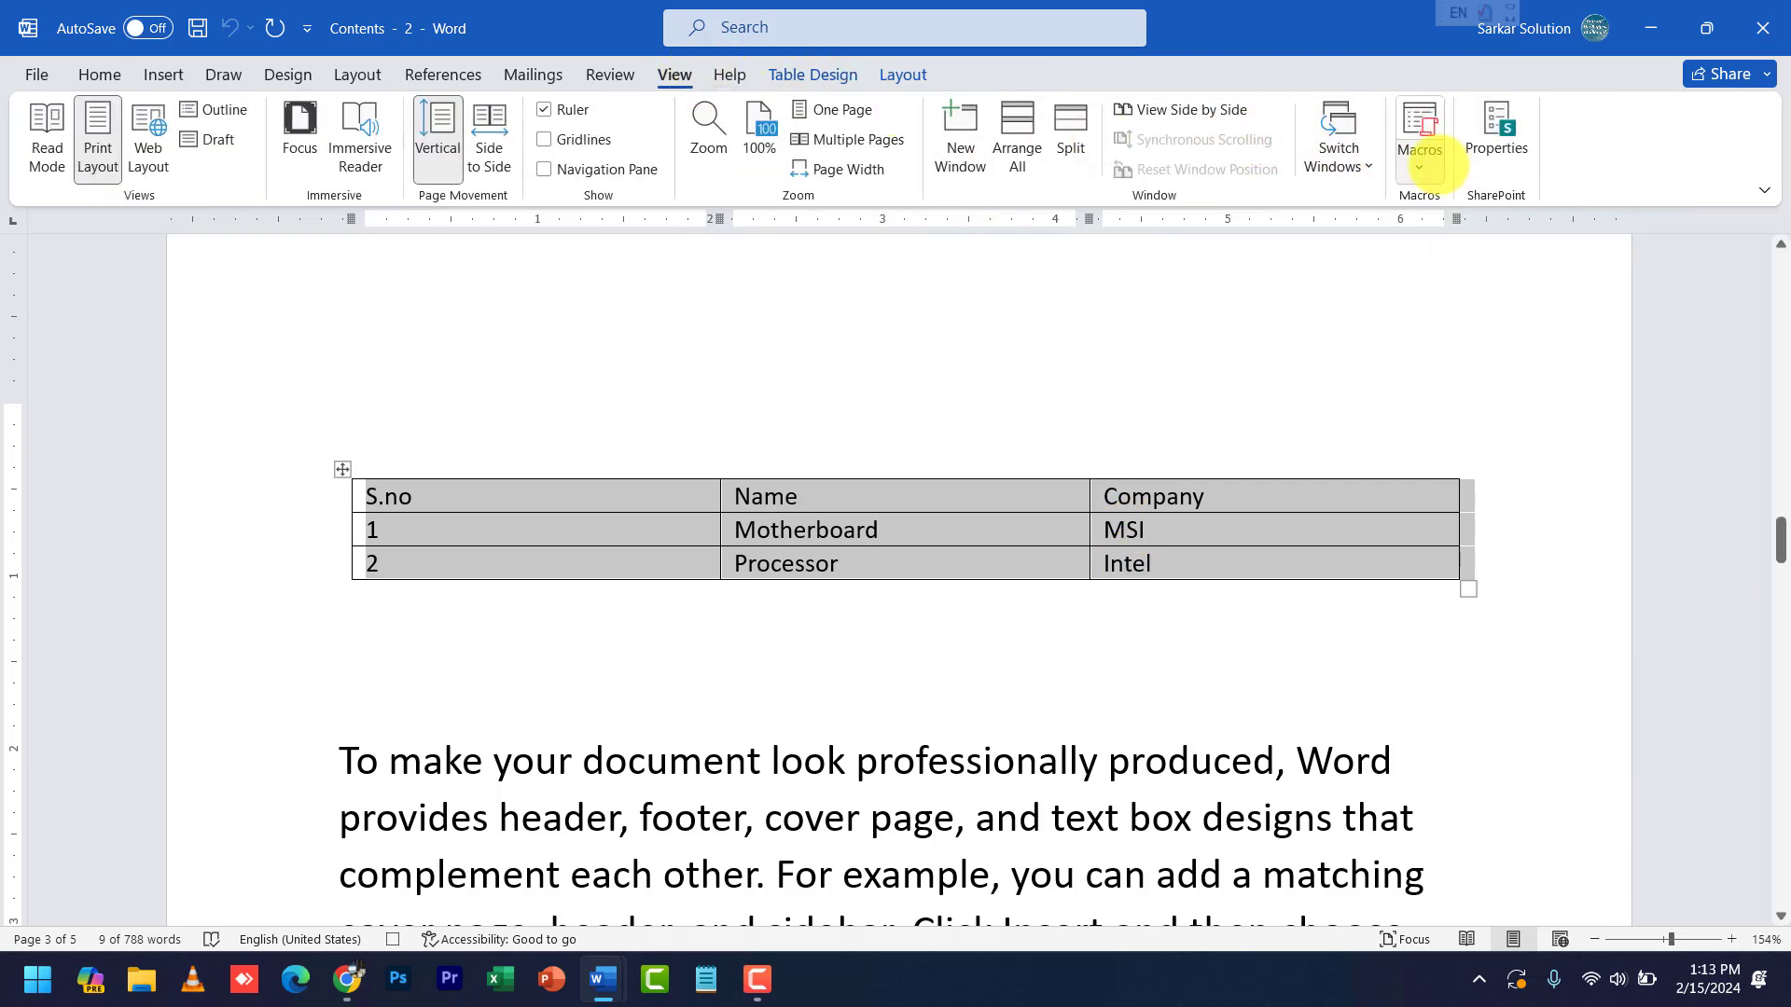
pyautogui.click(1427, 135)
pyautogui.click(1460, 236)
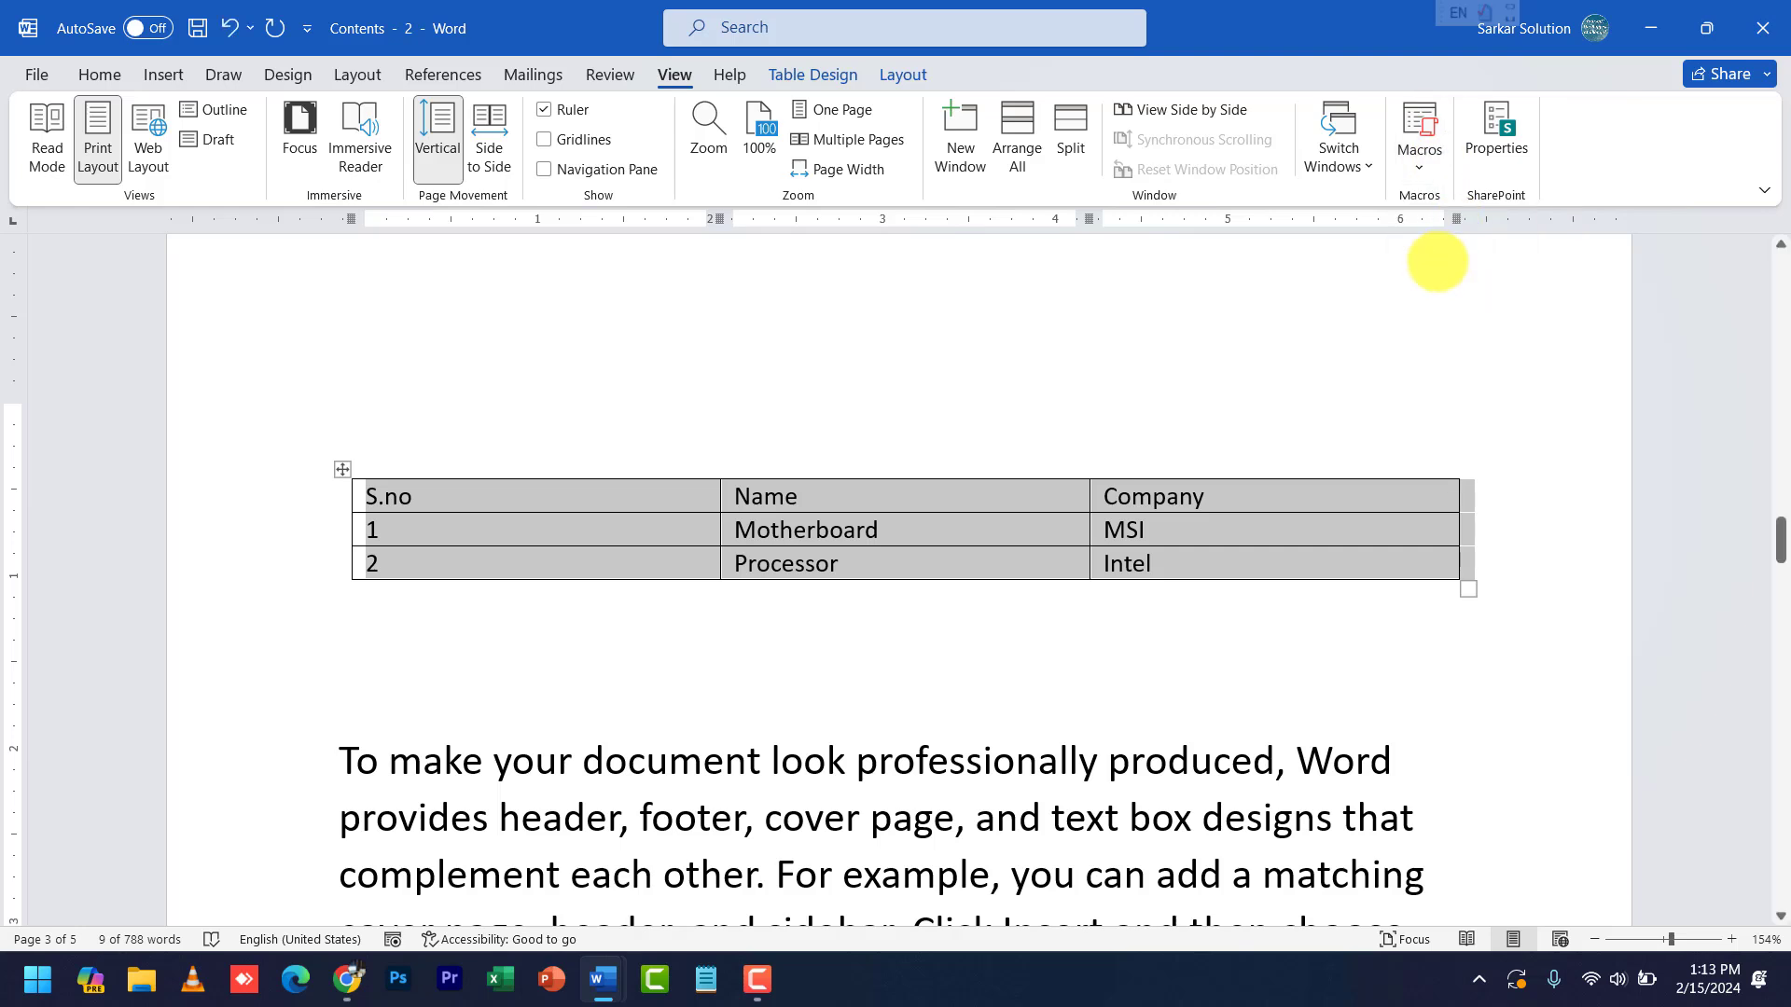
# - Add blank lines below the table and type the tab-separated header Rollno, Name, Course
pyautogui.click(1242, 674)
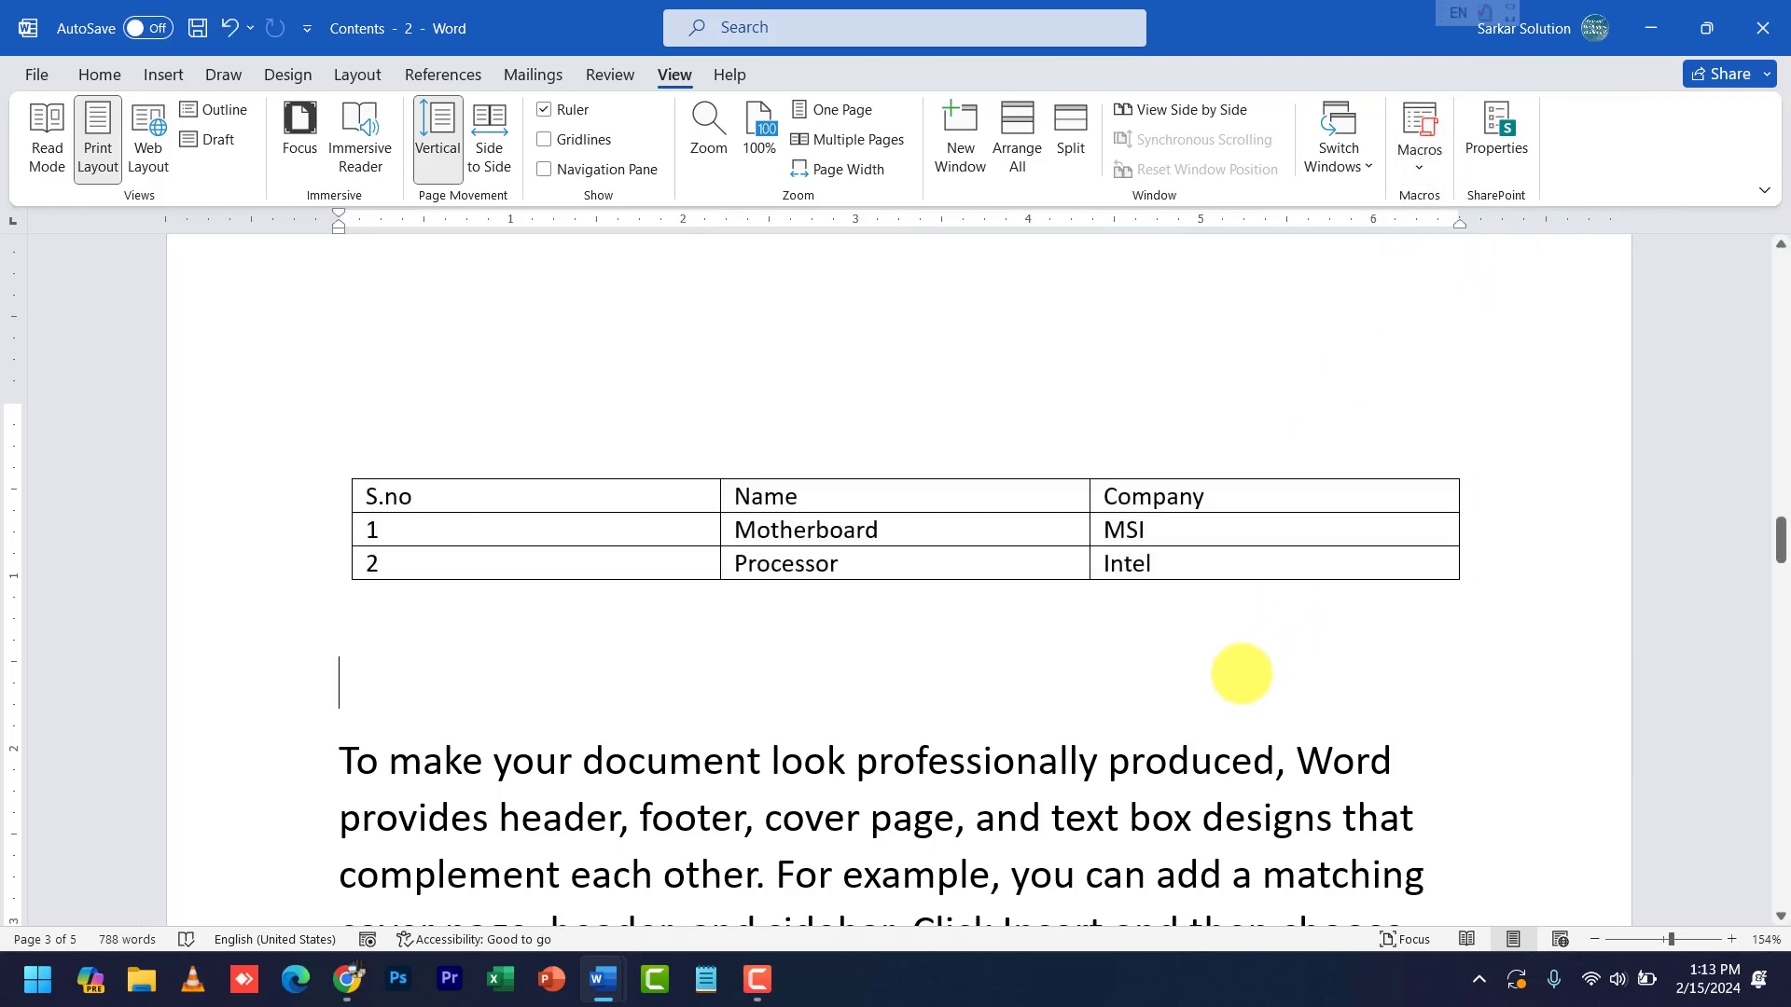
pyautogui.press('Return')
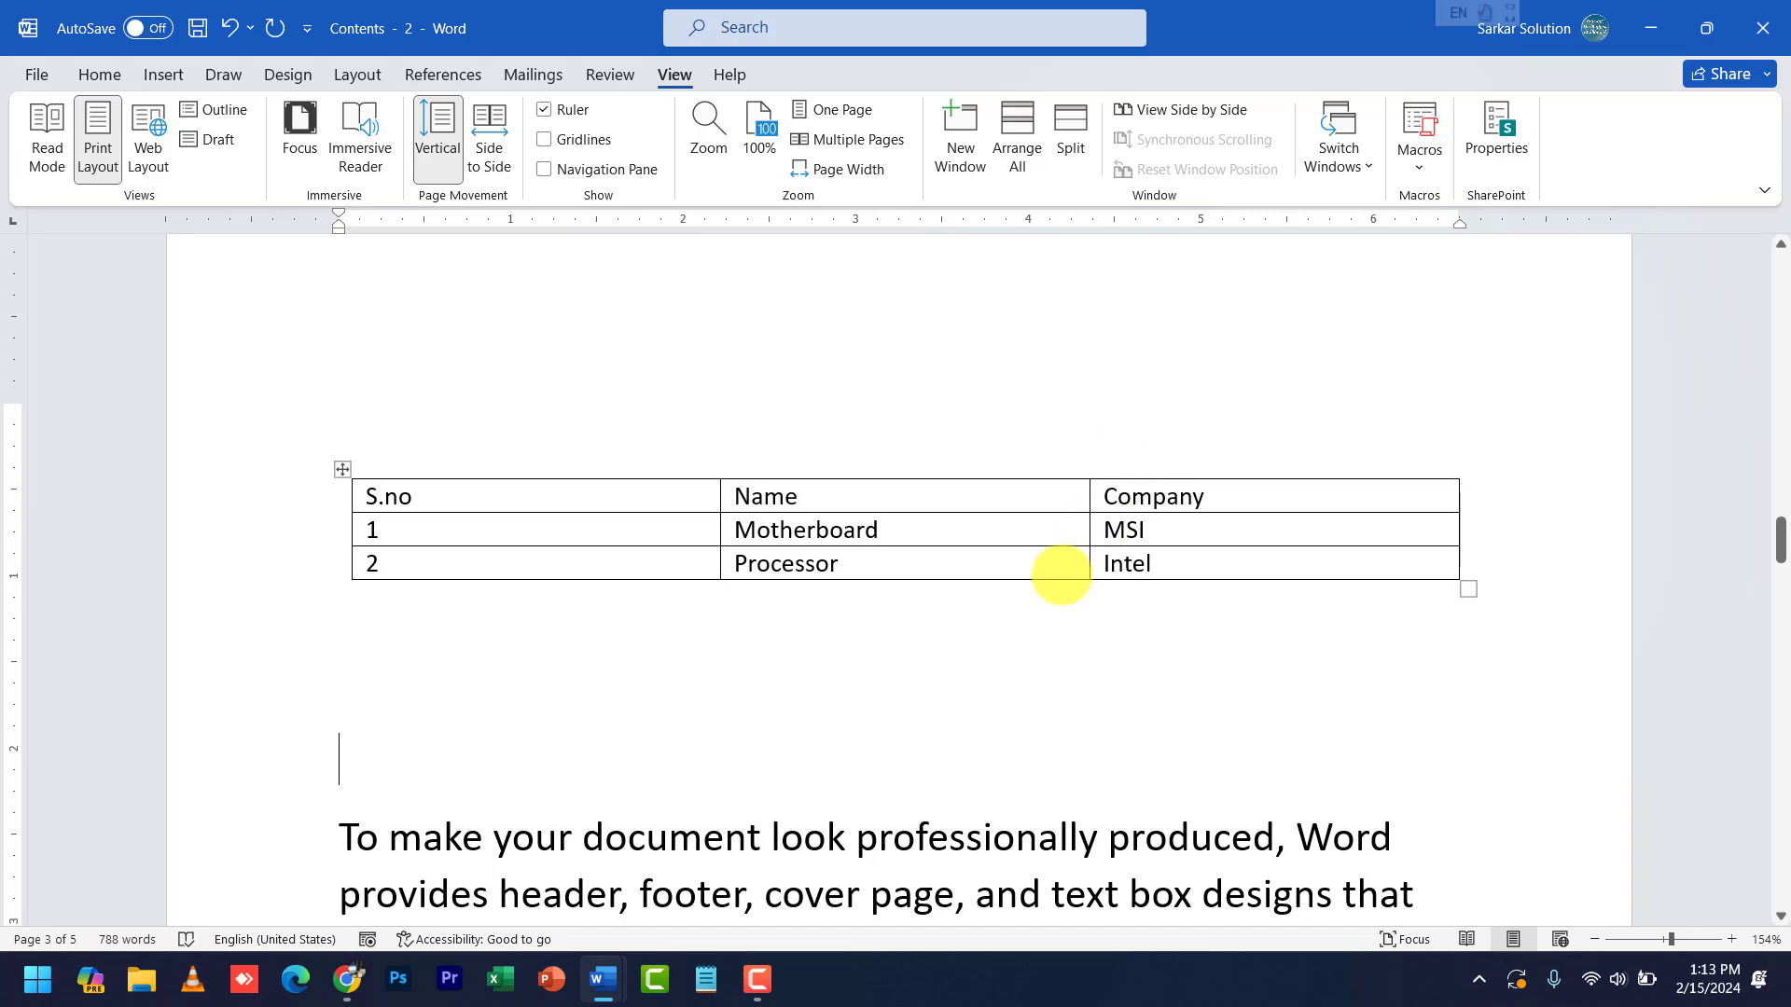
pyautogui.scroll(-2, 1061, 574)
pyautogui.scroll(2, 883, 380)
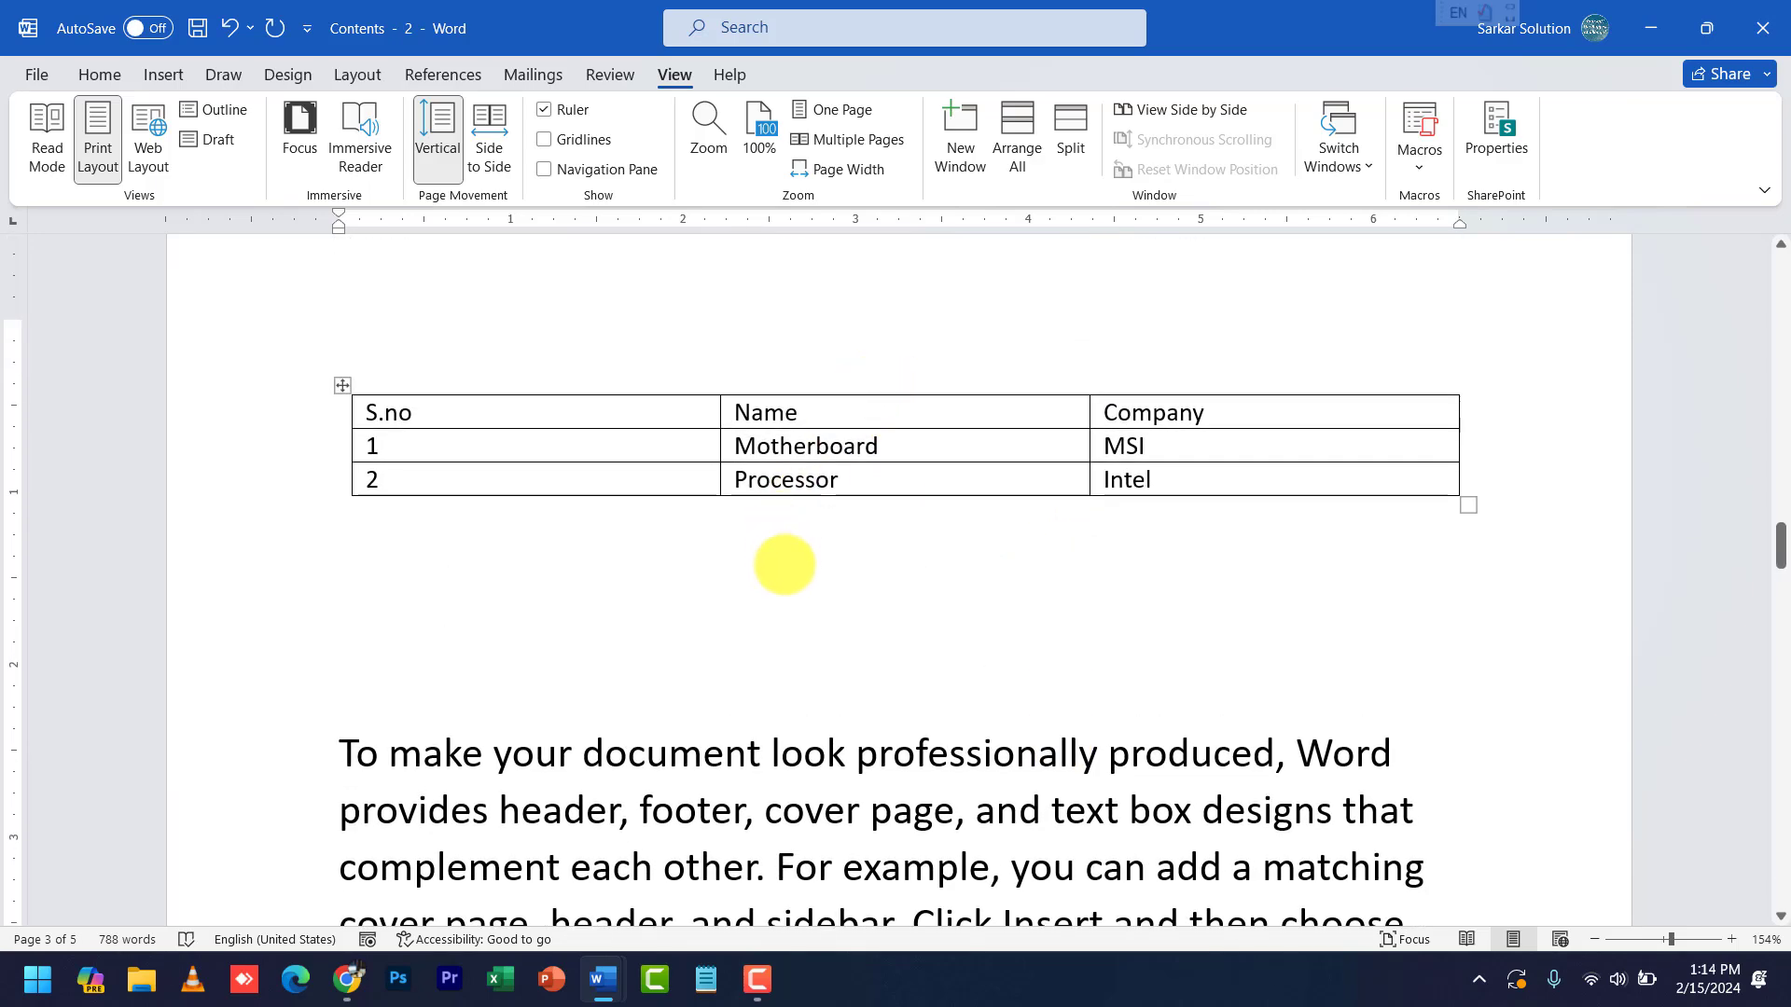
pyautogui.press('Return')
pyautogui.press('Up')
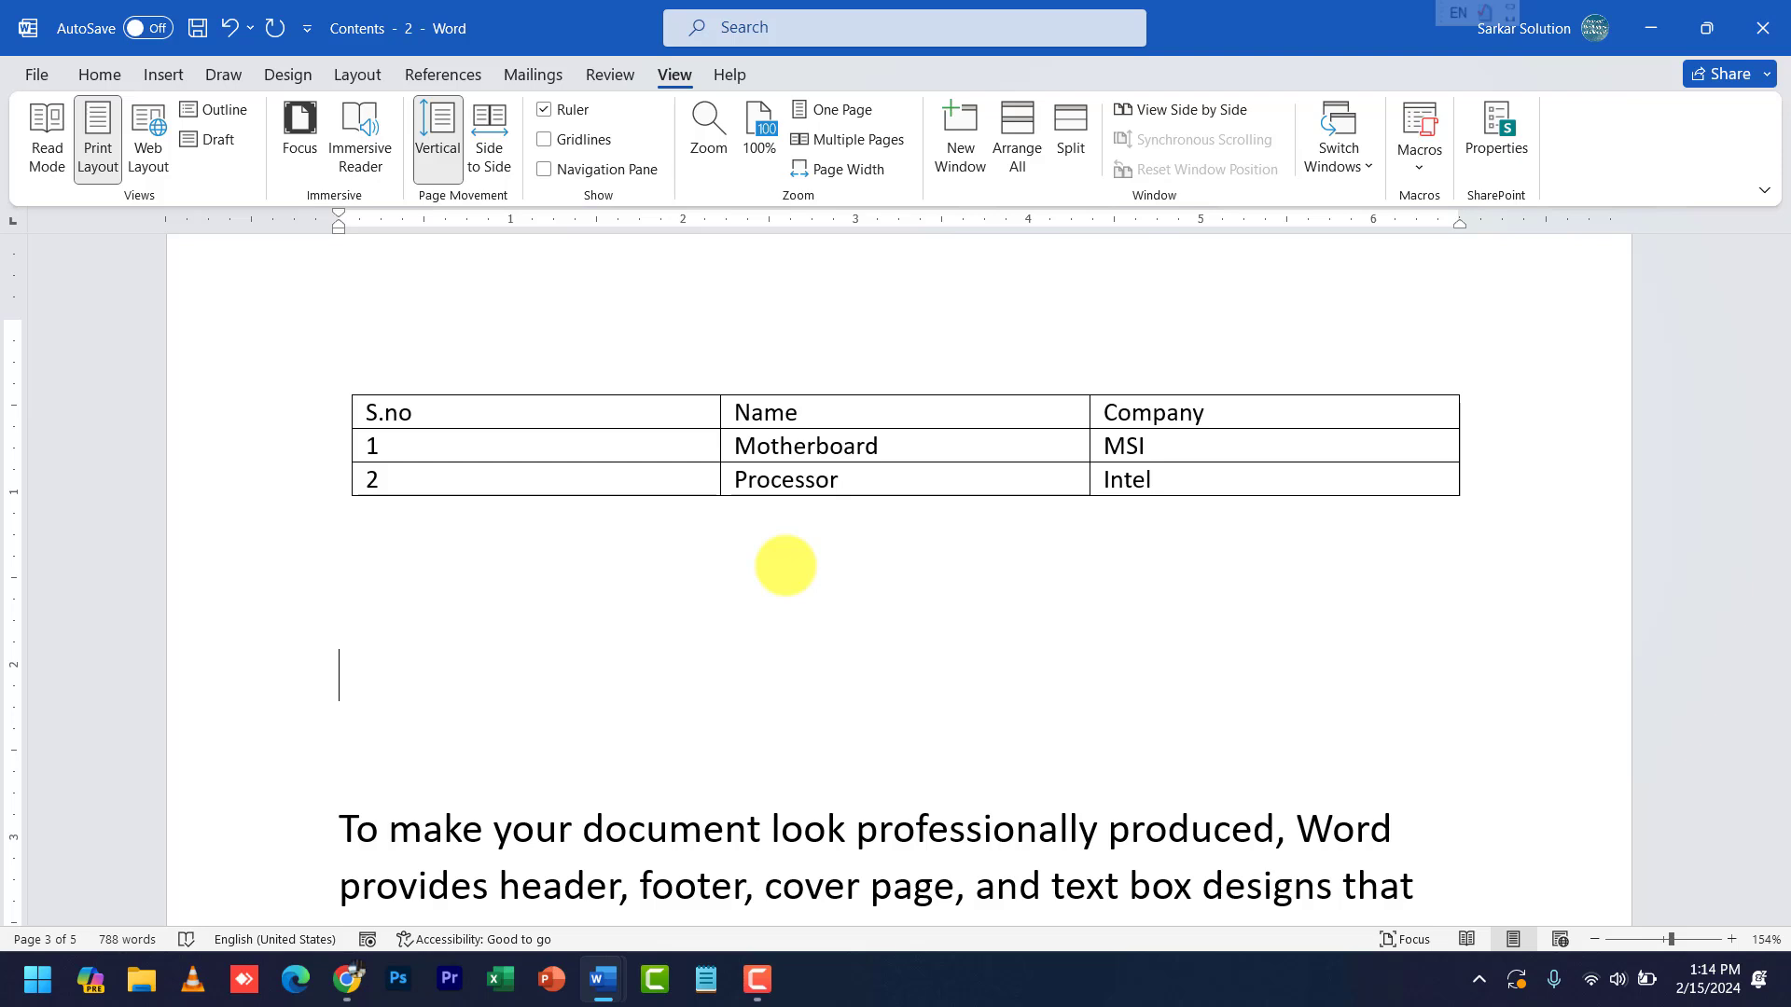
pyautogui.write('Rollno')
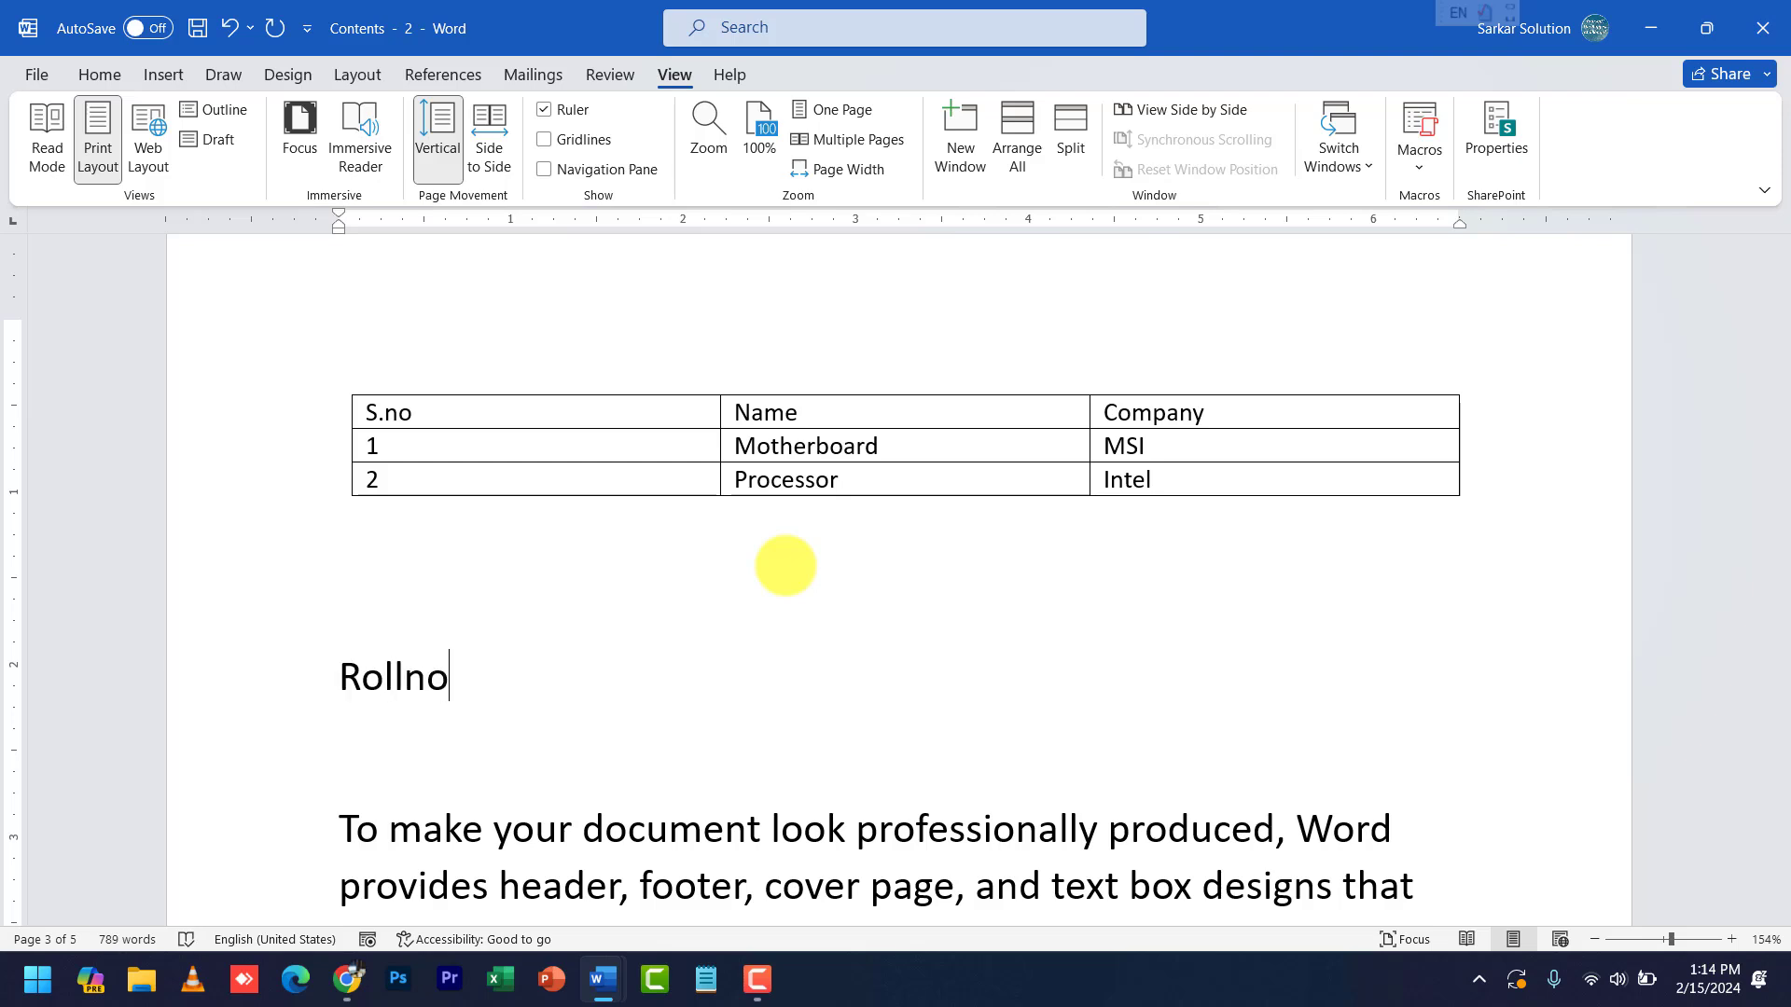
pyautogui.press('Tab')
pyautogui.write('Name')
pyautogui.press('Tab')
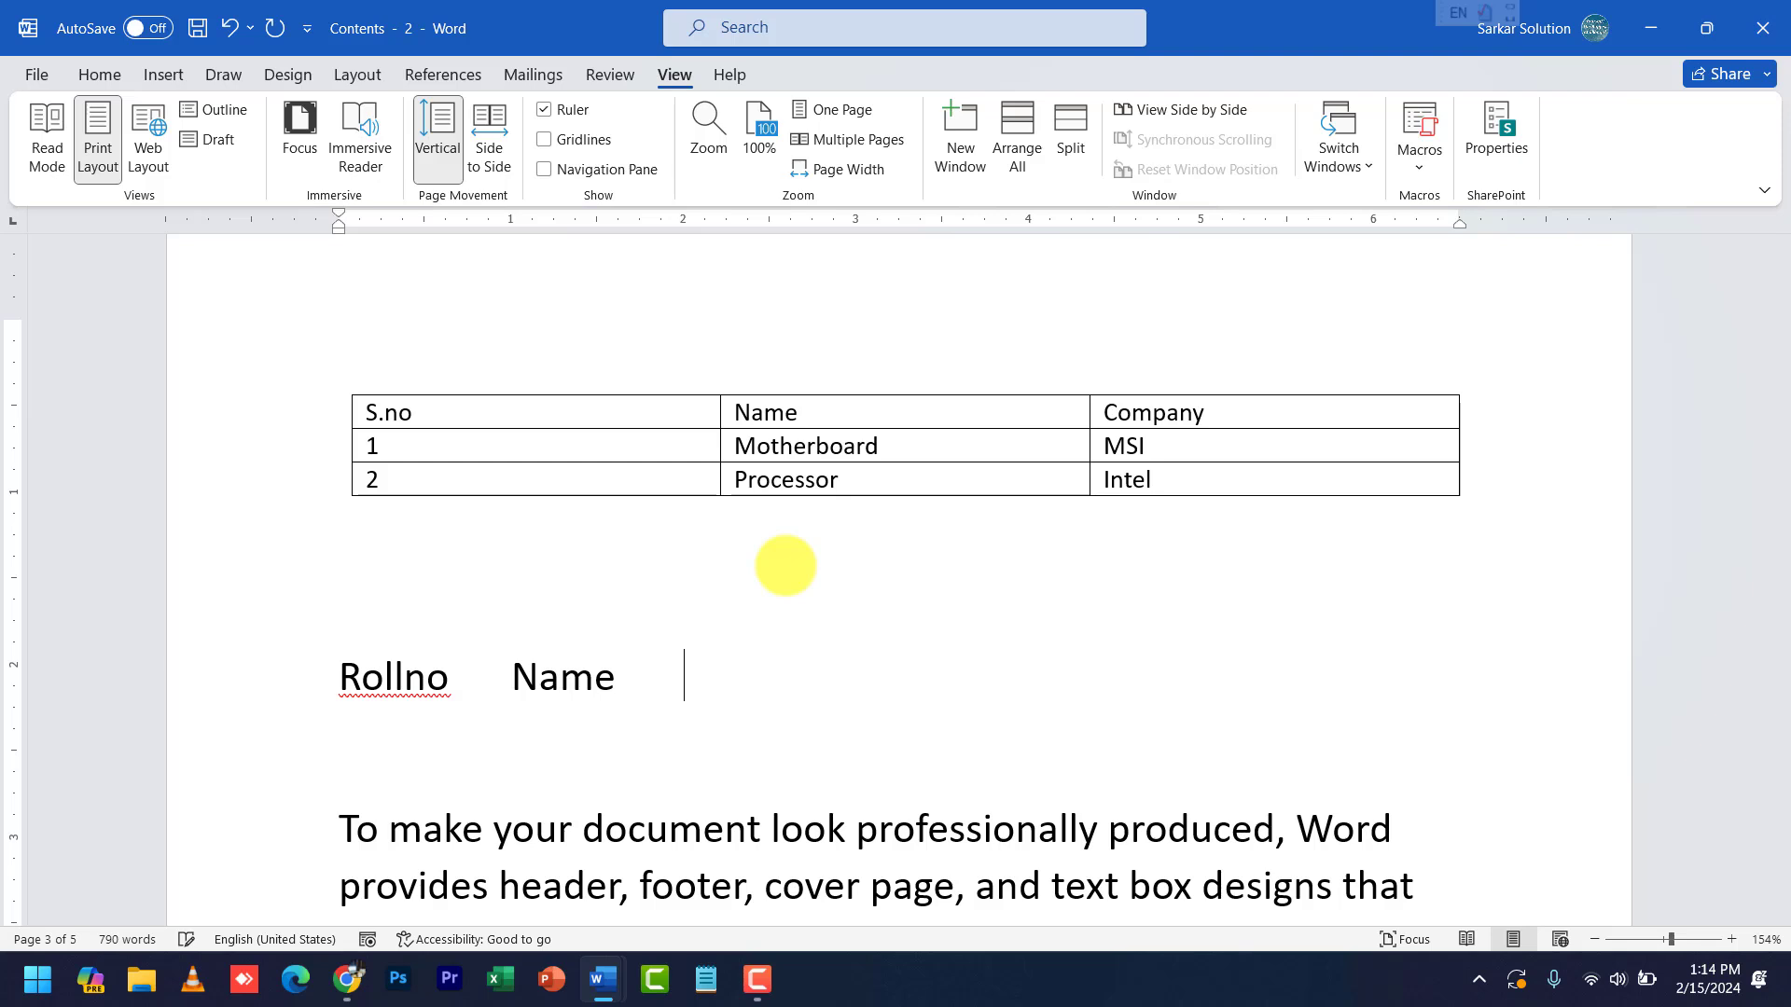
pyautogui.write('Course')
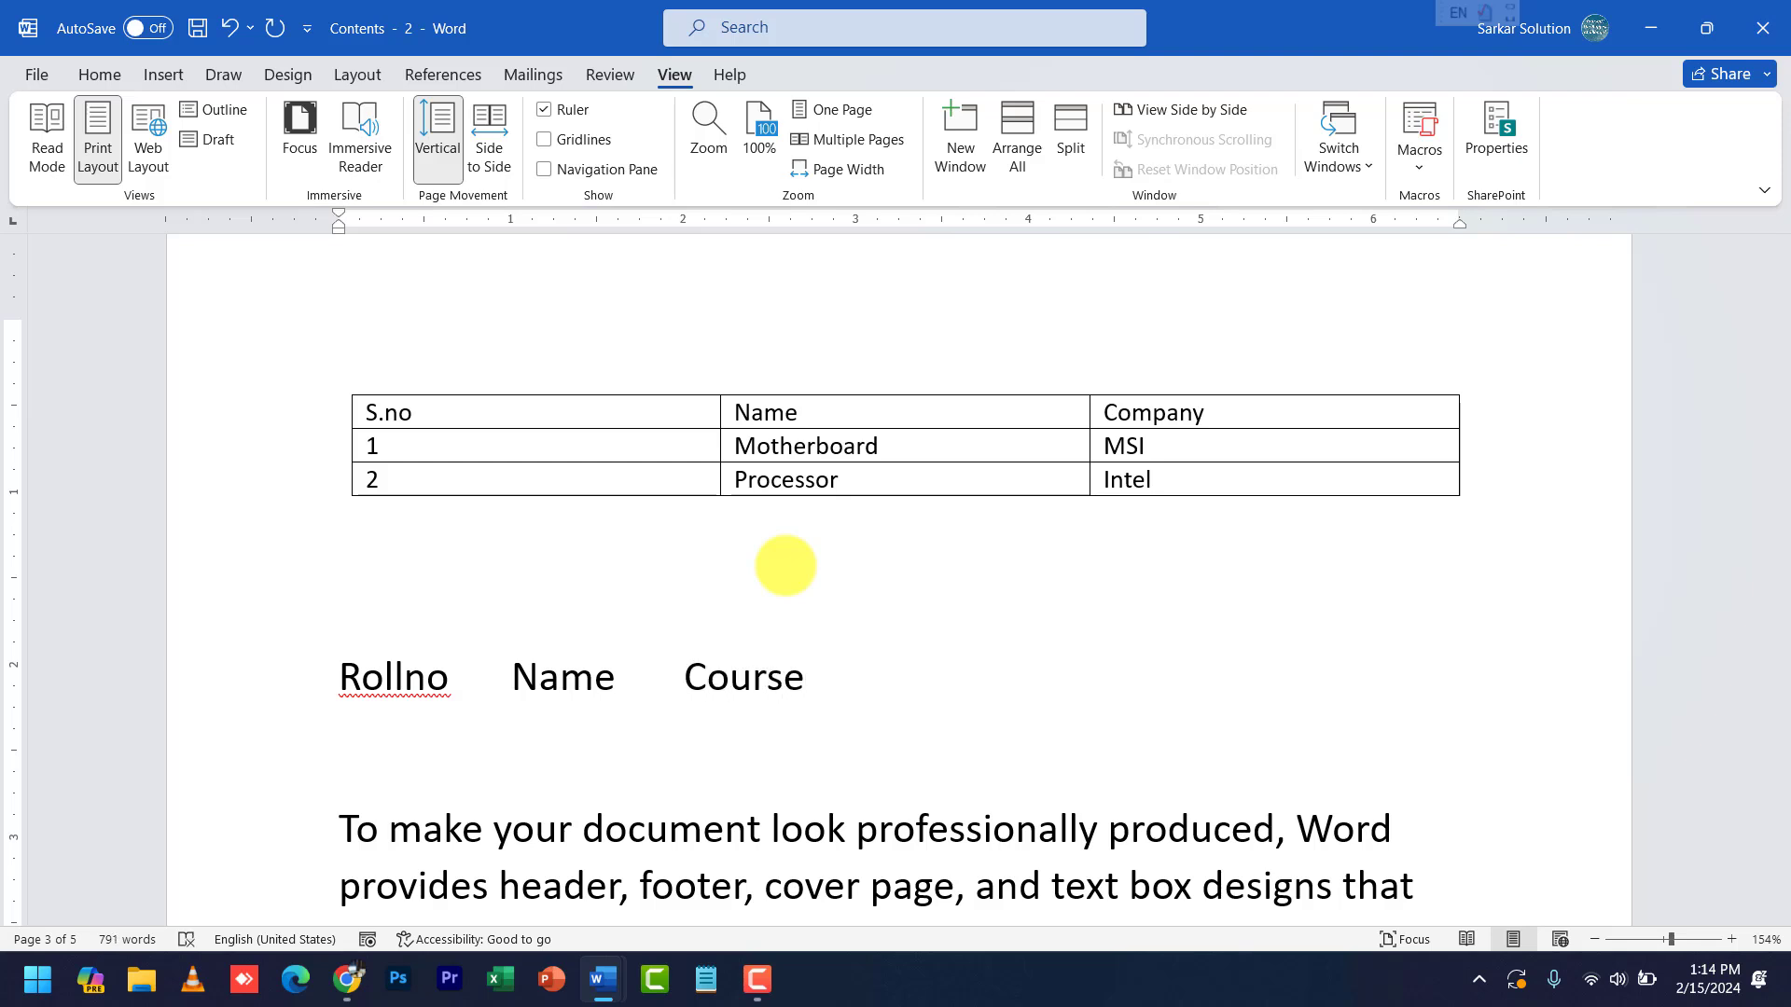
# - Type two tab-separated student rows, 1101 with PGDCA and 1102 with DCA, each with a student name
pyautogui.press('Return')
pyautogui.write('1101')
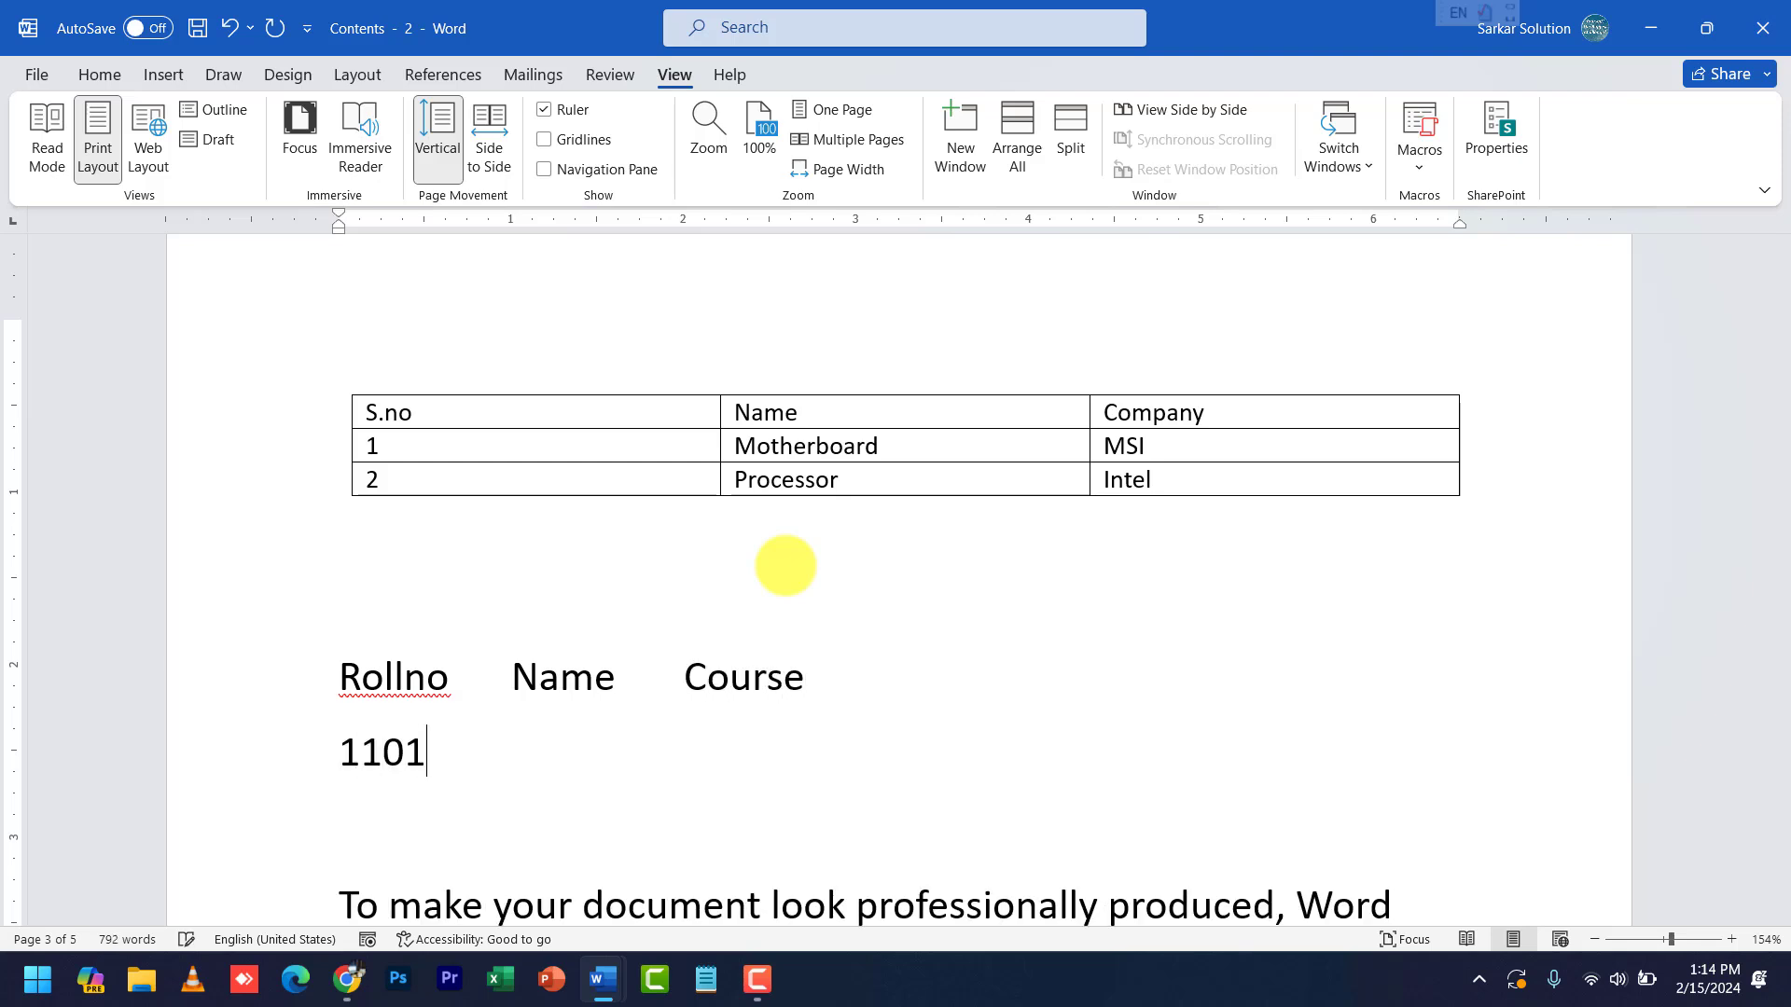
pyautogui.press('Tab')
pyautogui.write('Rohit')
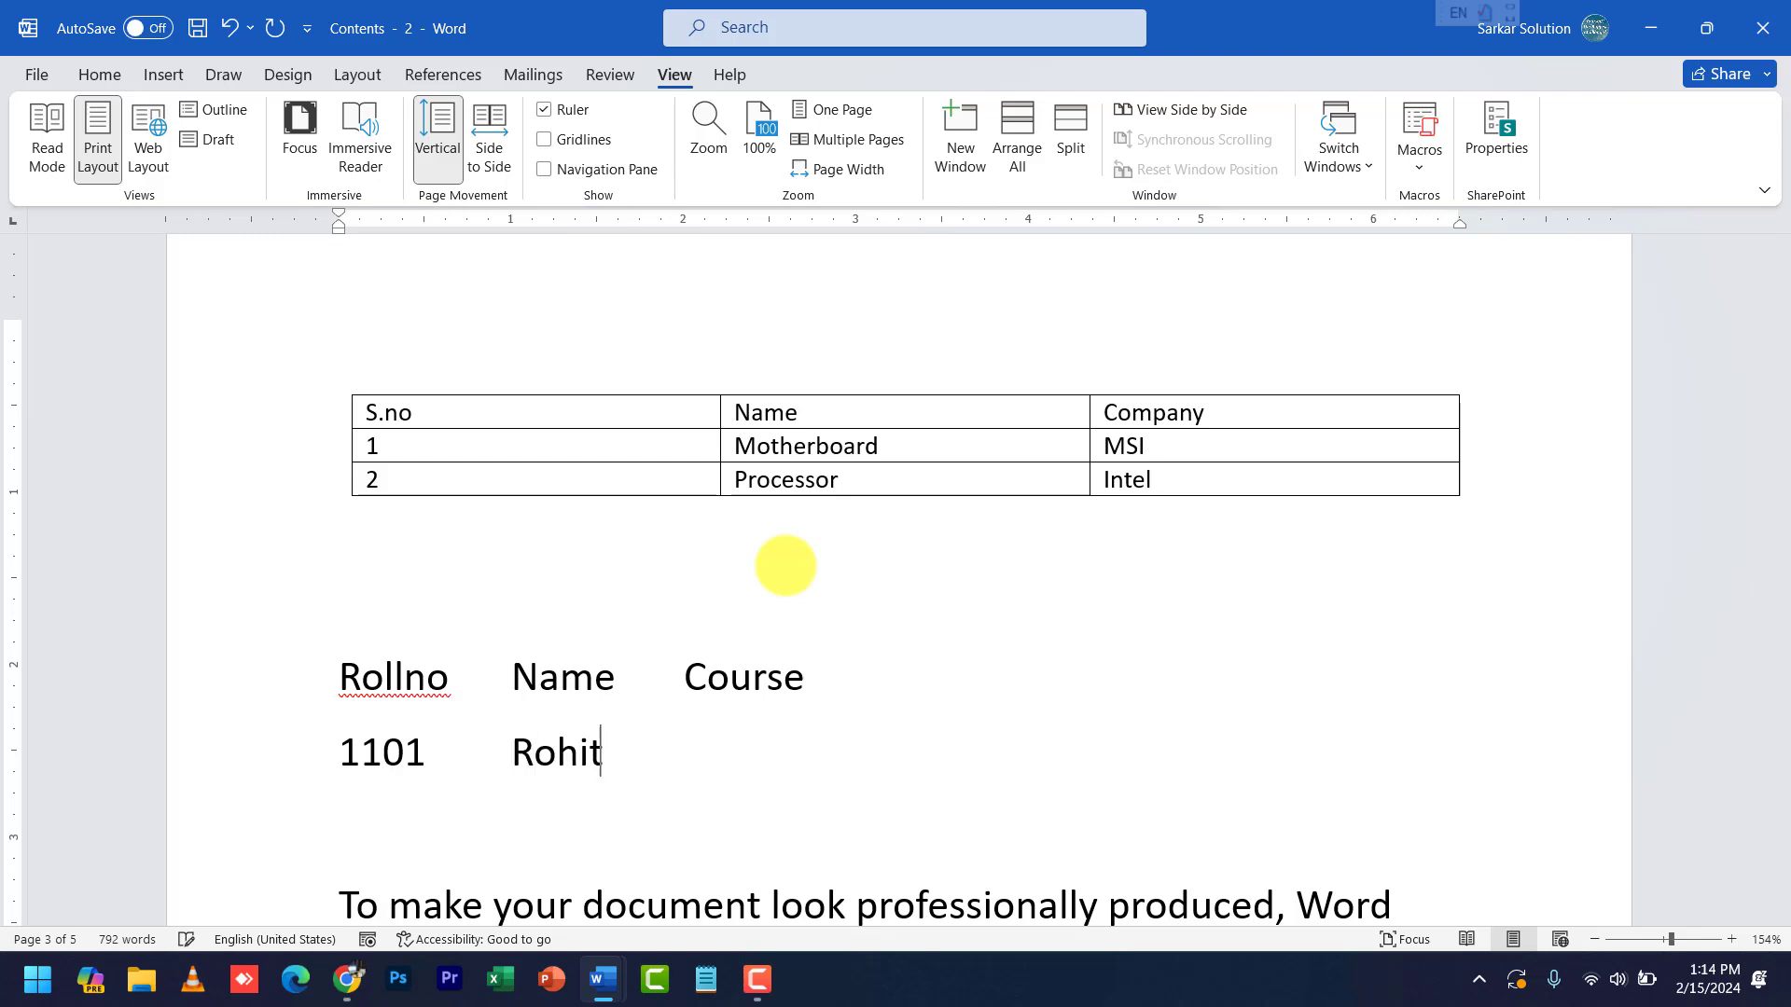
pyautogui.press('Tab')
pyautogui.write('PGDCA')
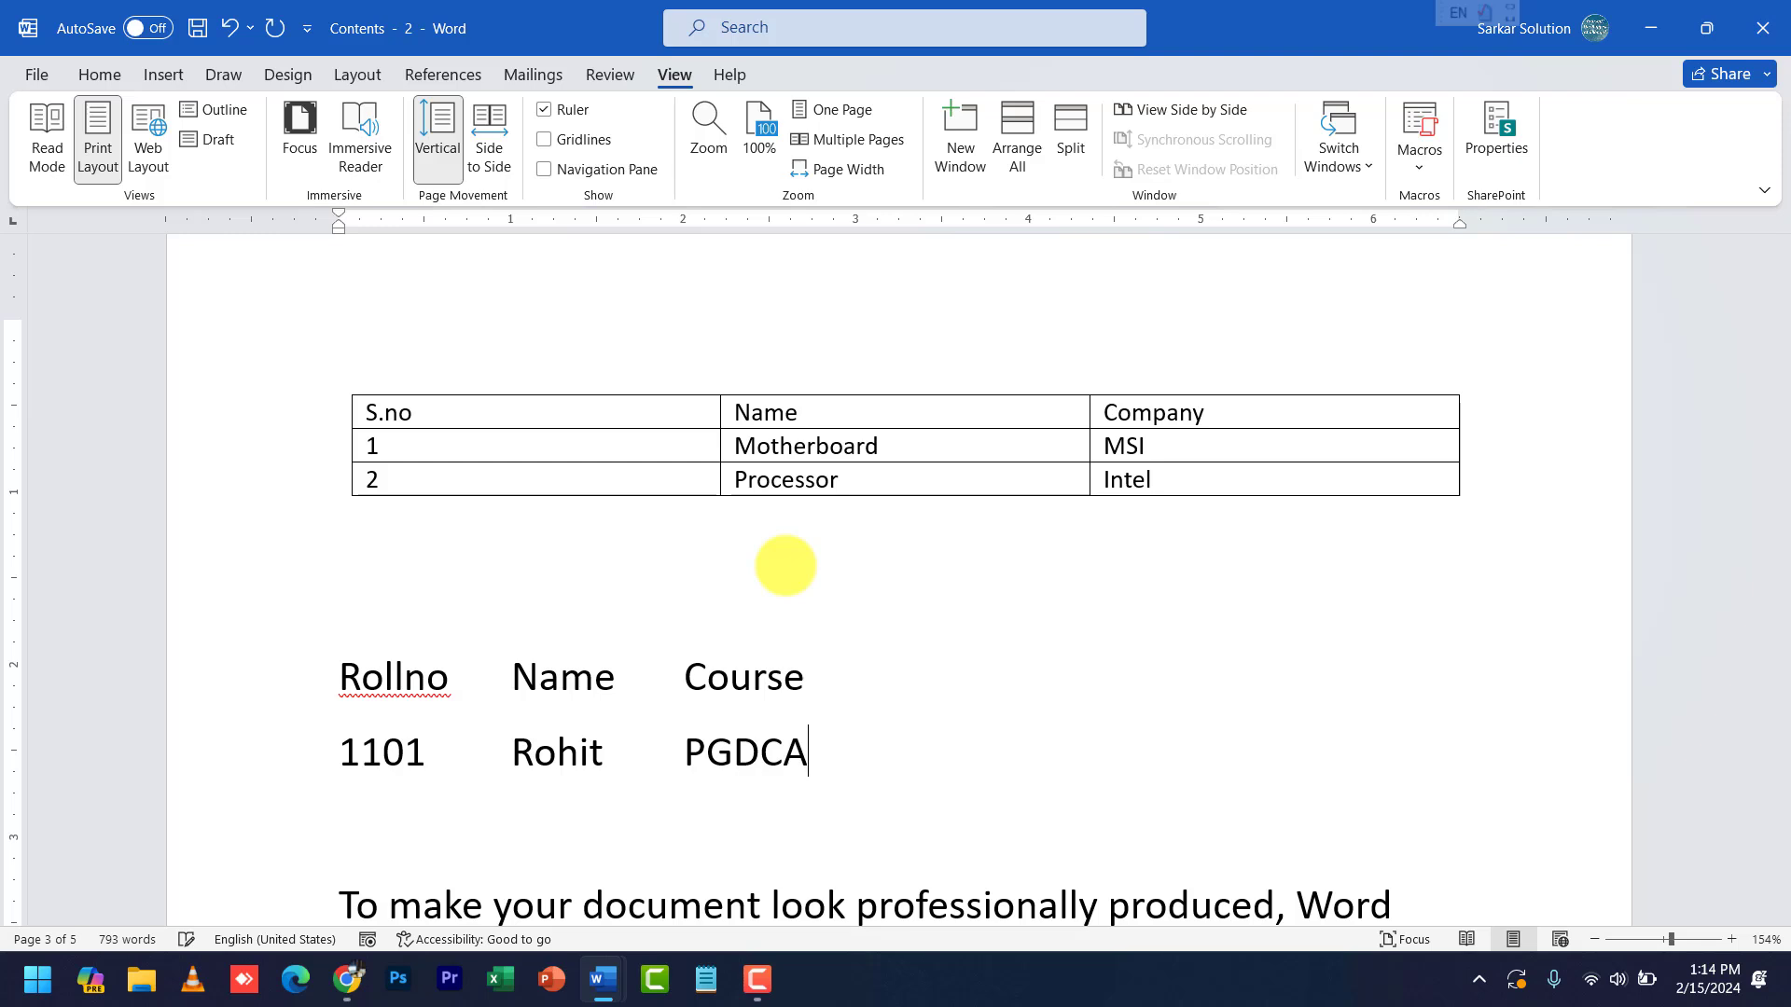
pyautogui.press('Return')
pyautogui.write('1102')
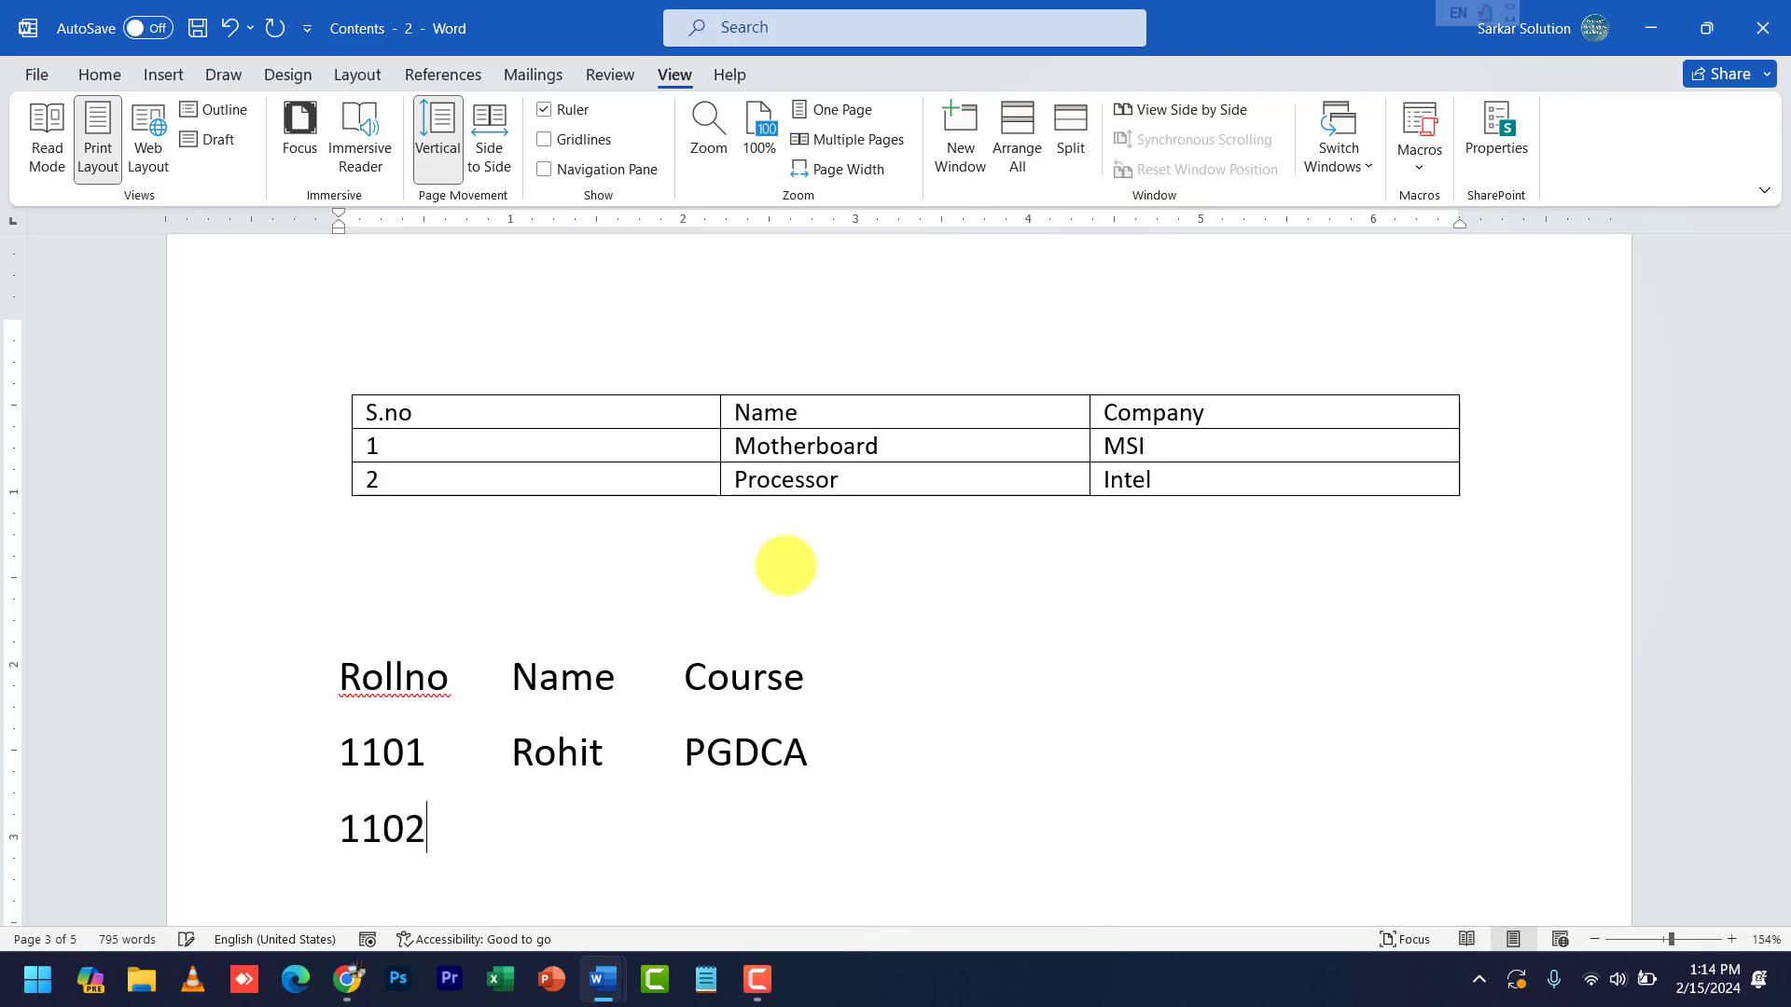
pyautogui.press('Tab')
pyautogui.write('Mohit')
pyautogui.press('Tab')
pyautogui.write('DCA')
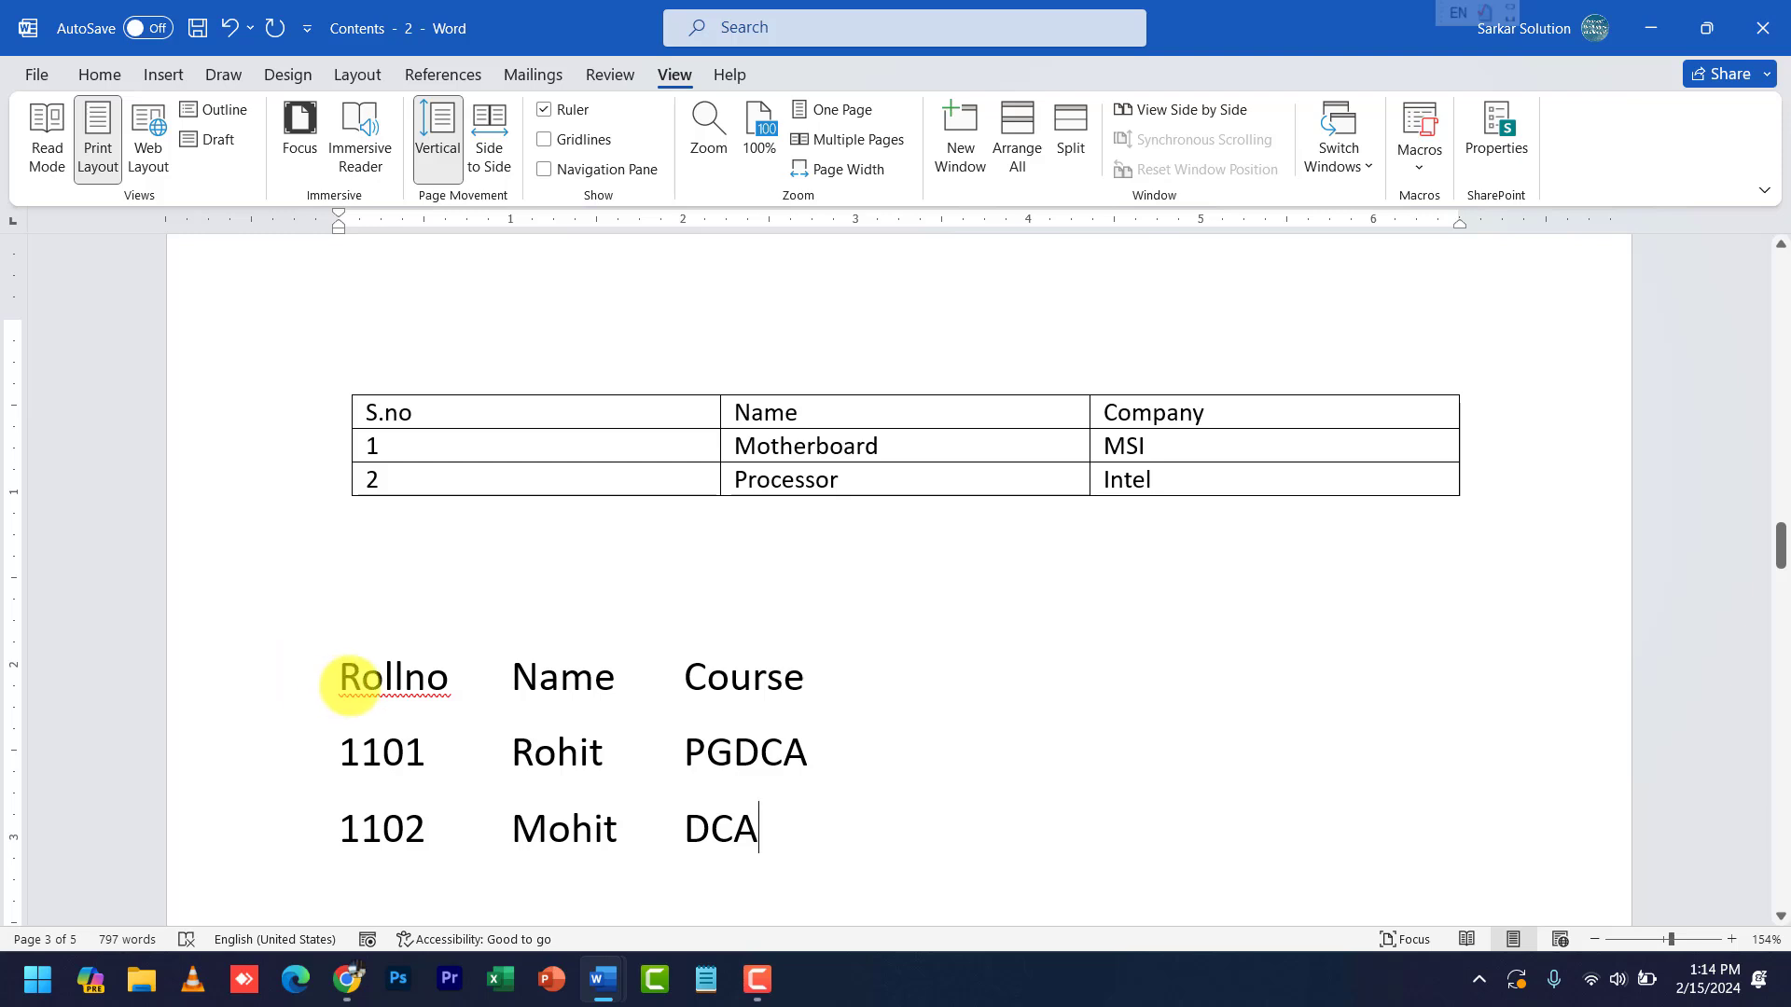
# - Run the Ctrl+T table macro on the selected Rollno list, then toggle undo/redo, ending as tabbed text
pyautogui.moveTo(345, 679); pyautogui.dragTo(763, 817)
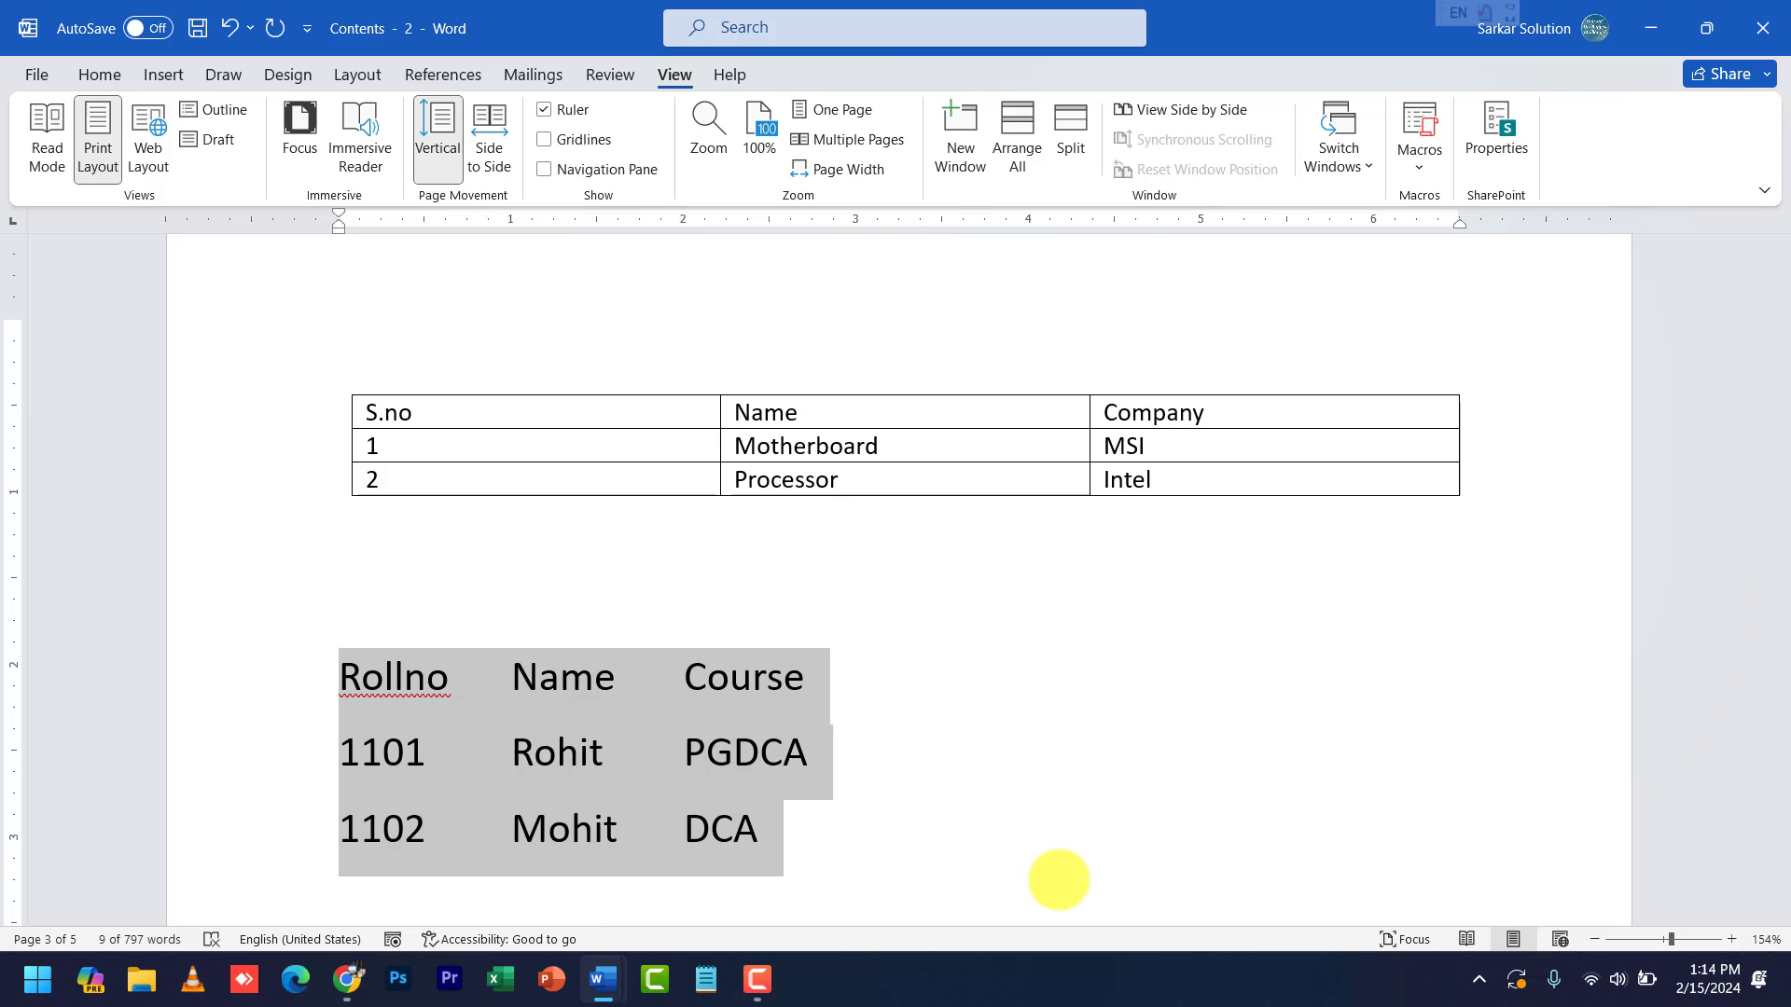
pyautogui.hotkey('ctrl', 't')
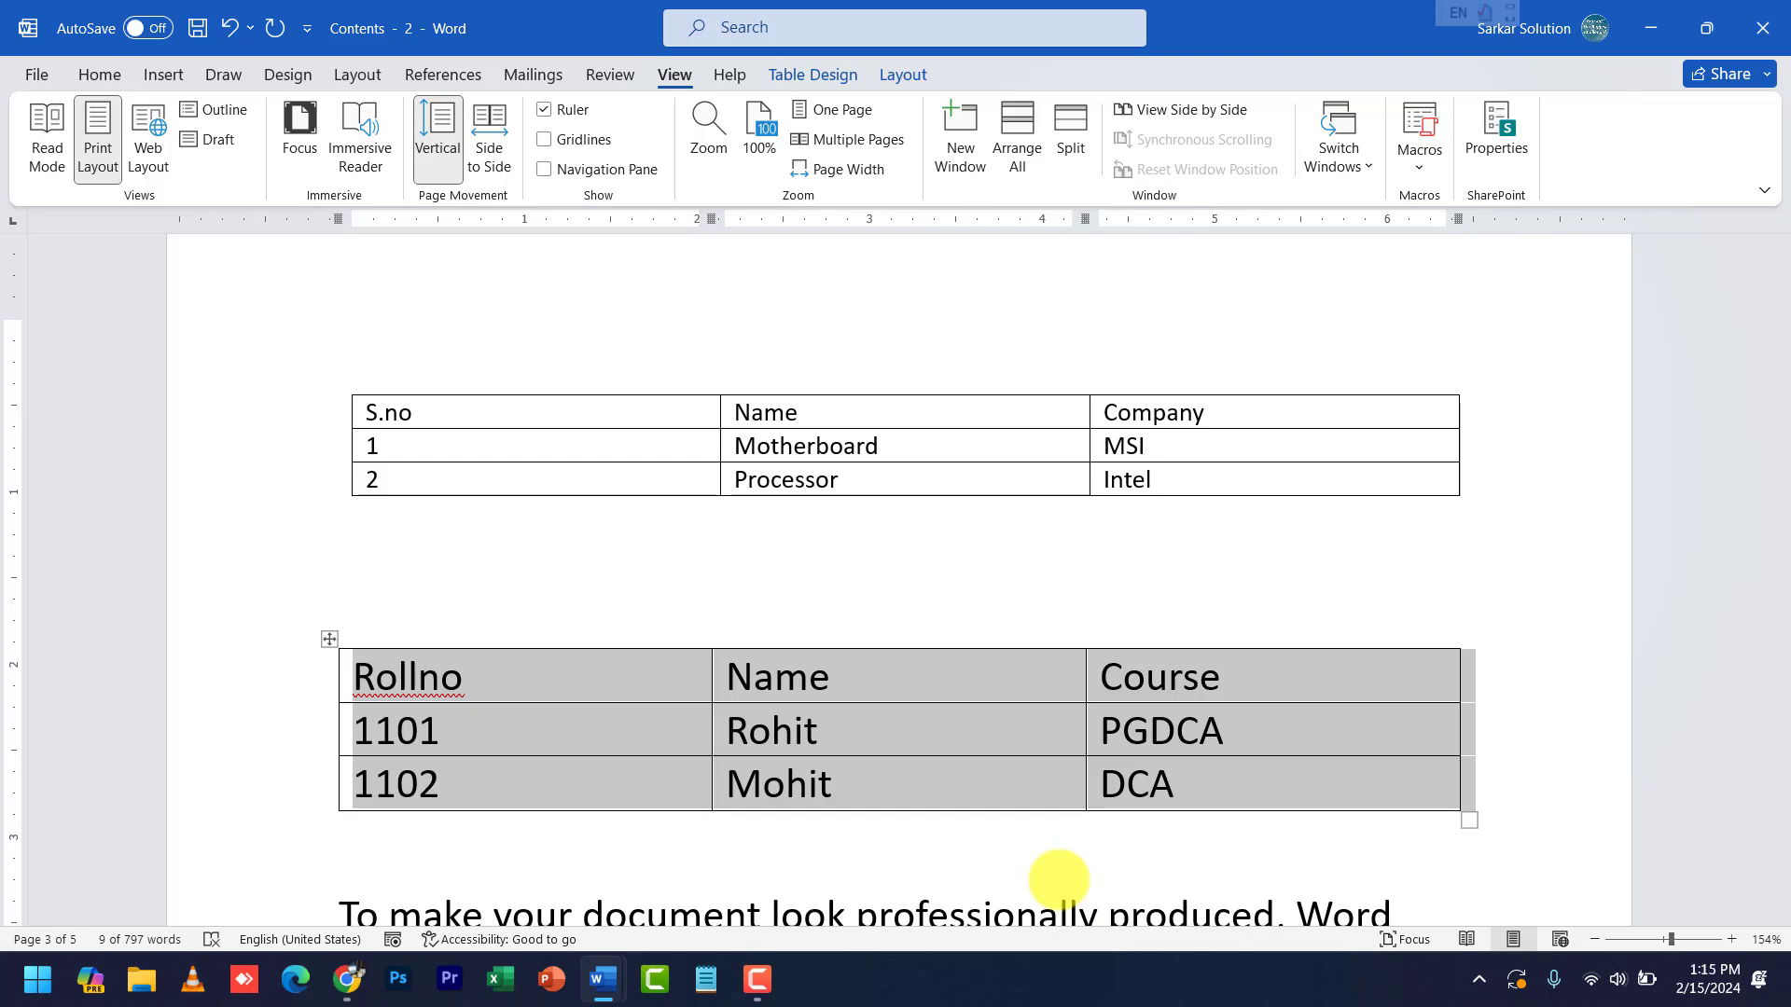
pyautogui.hotkey('ctrl', 'z')
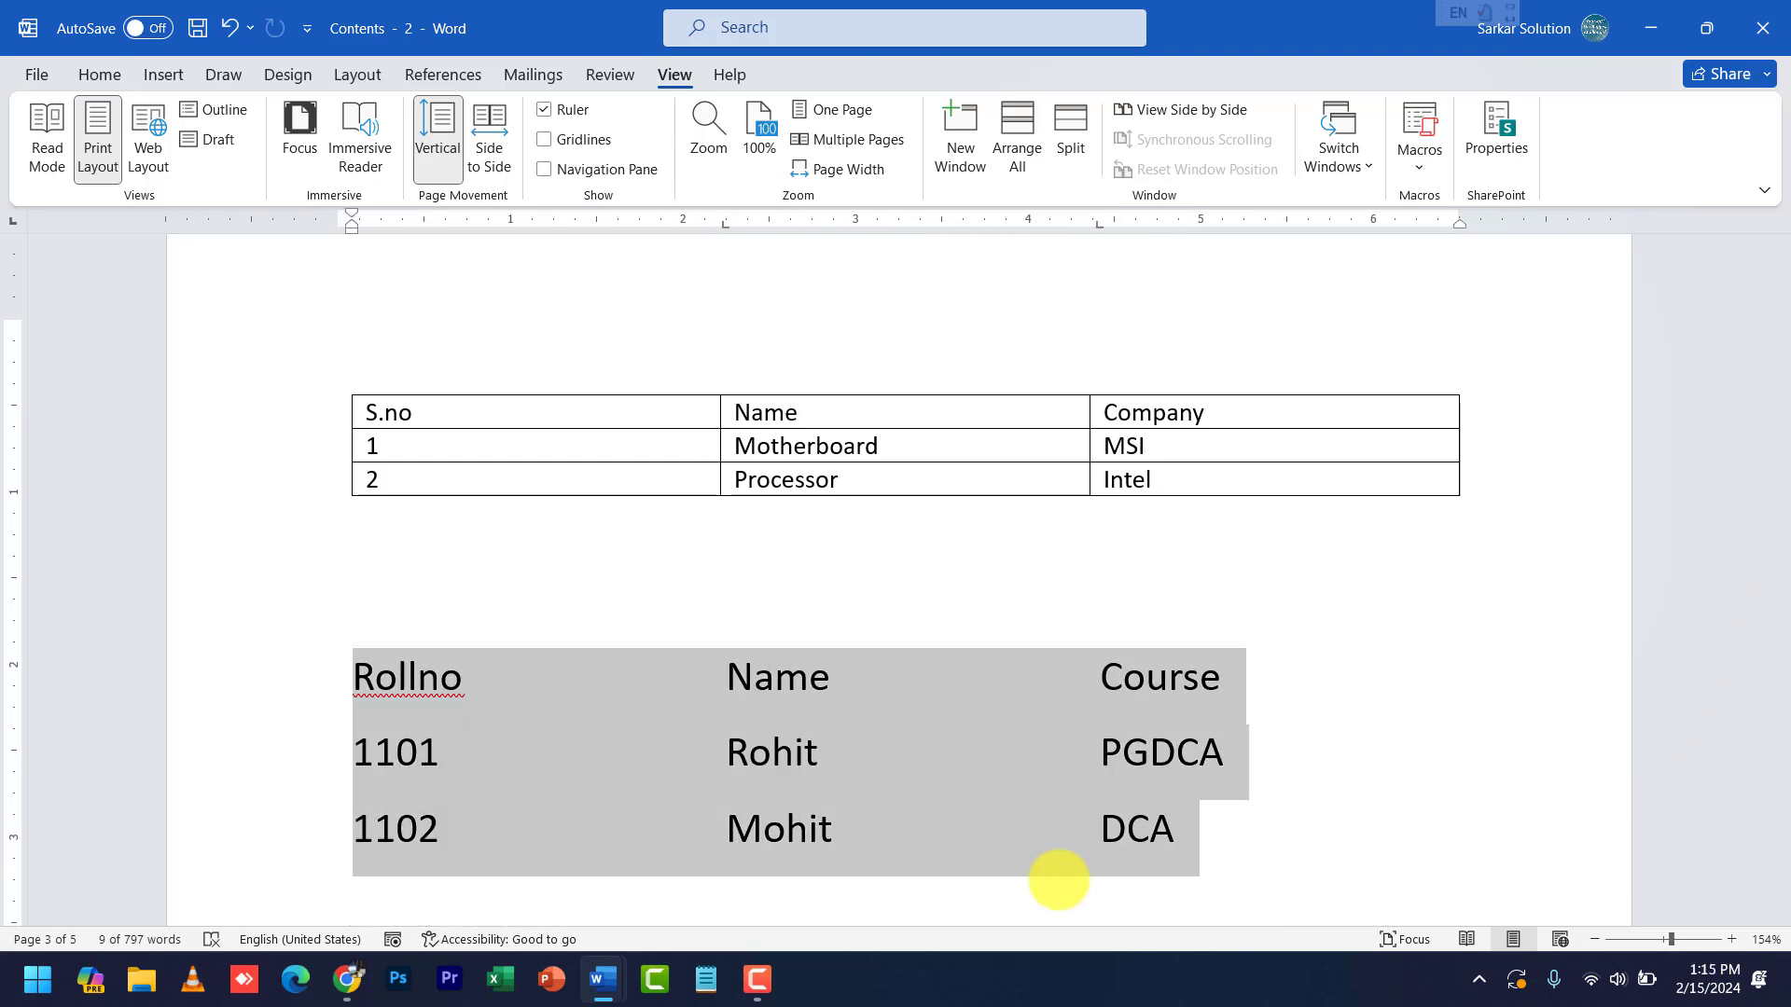
pyautogui.hotkey('ctrl', 'y')
pyautogui.hotkey('ctrl', 'z')
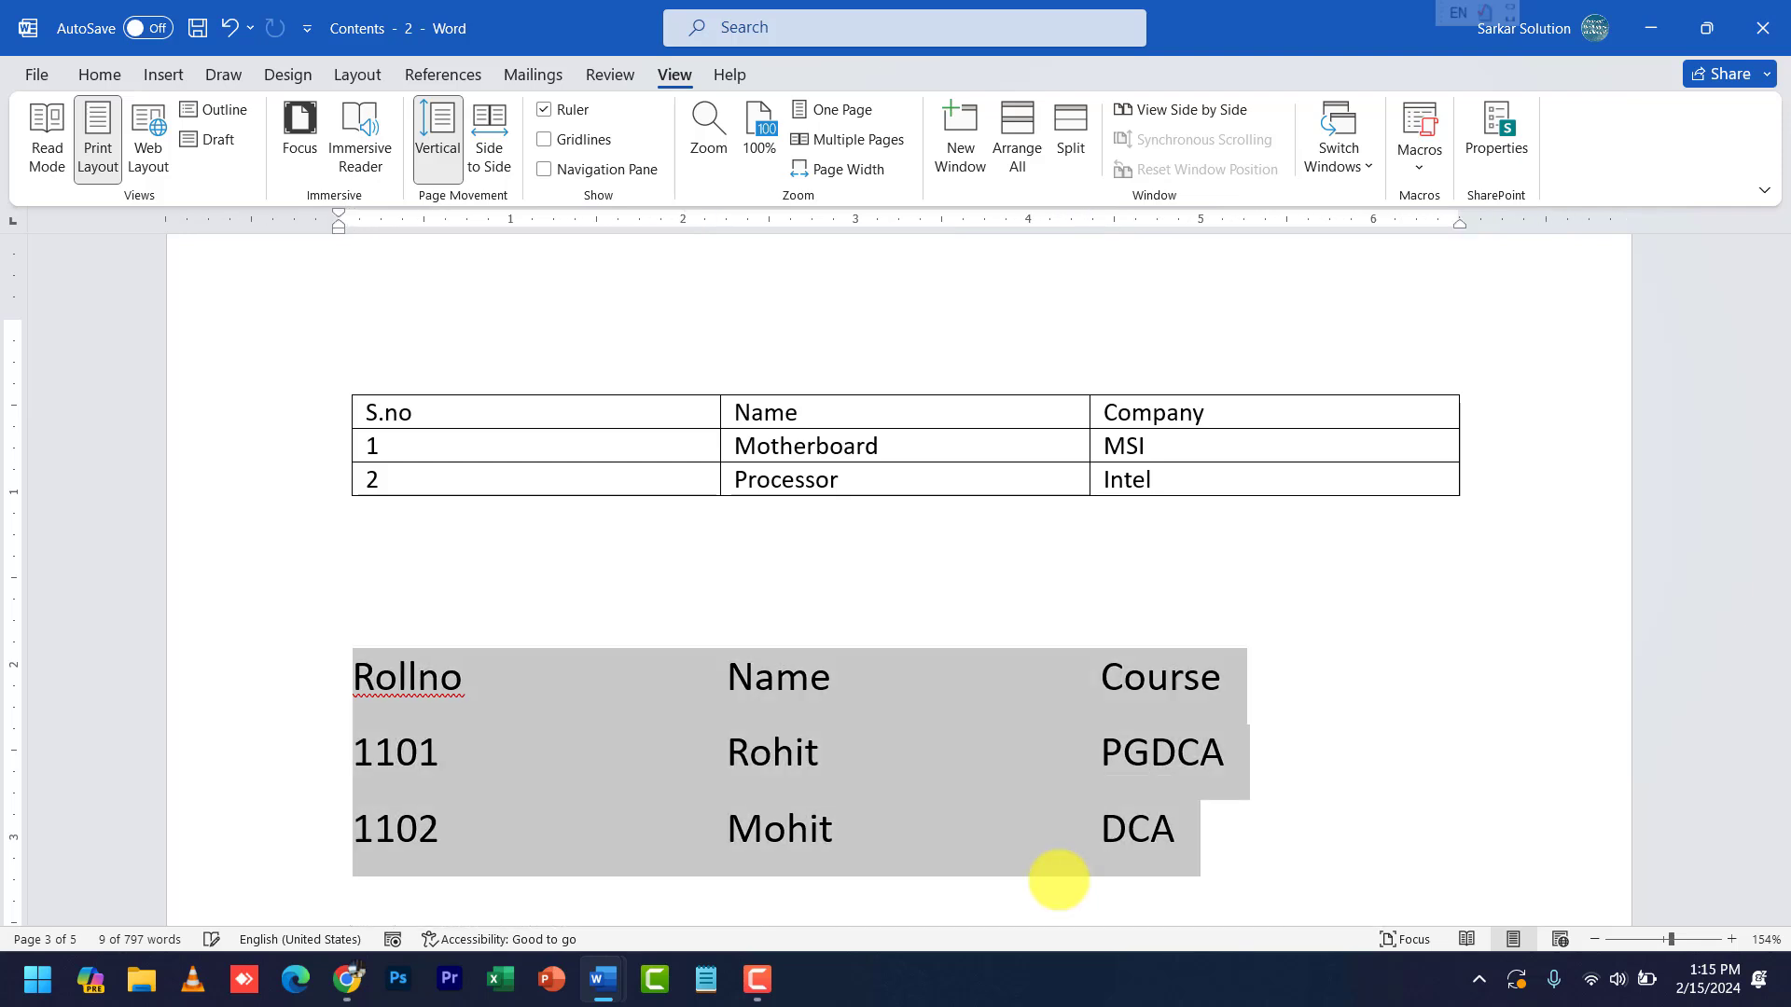
pyautogui.hotkey('ctrl', 'y')
pyautogui.hotkey('ctrl', 'y')
pyautogui.hotkey('ctrl', 'z')
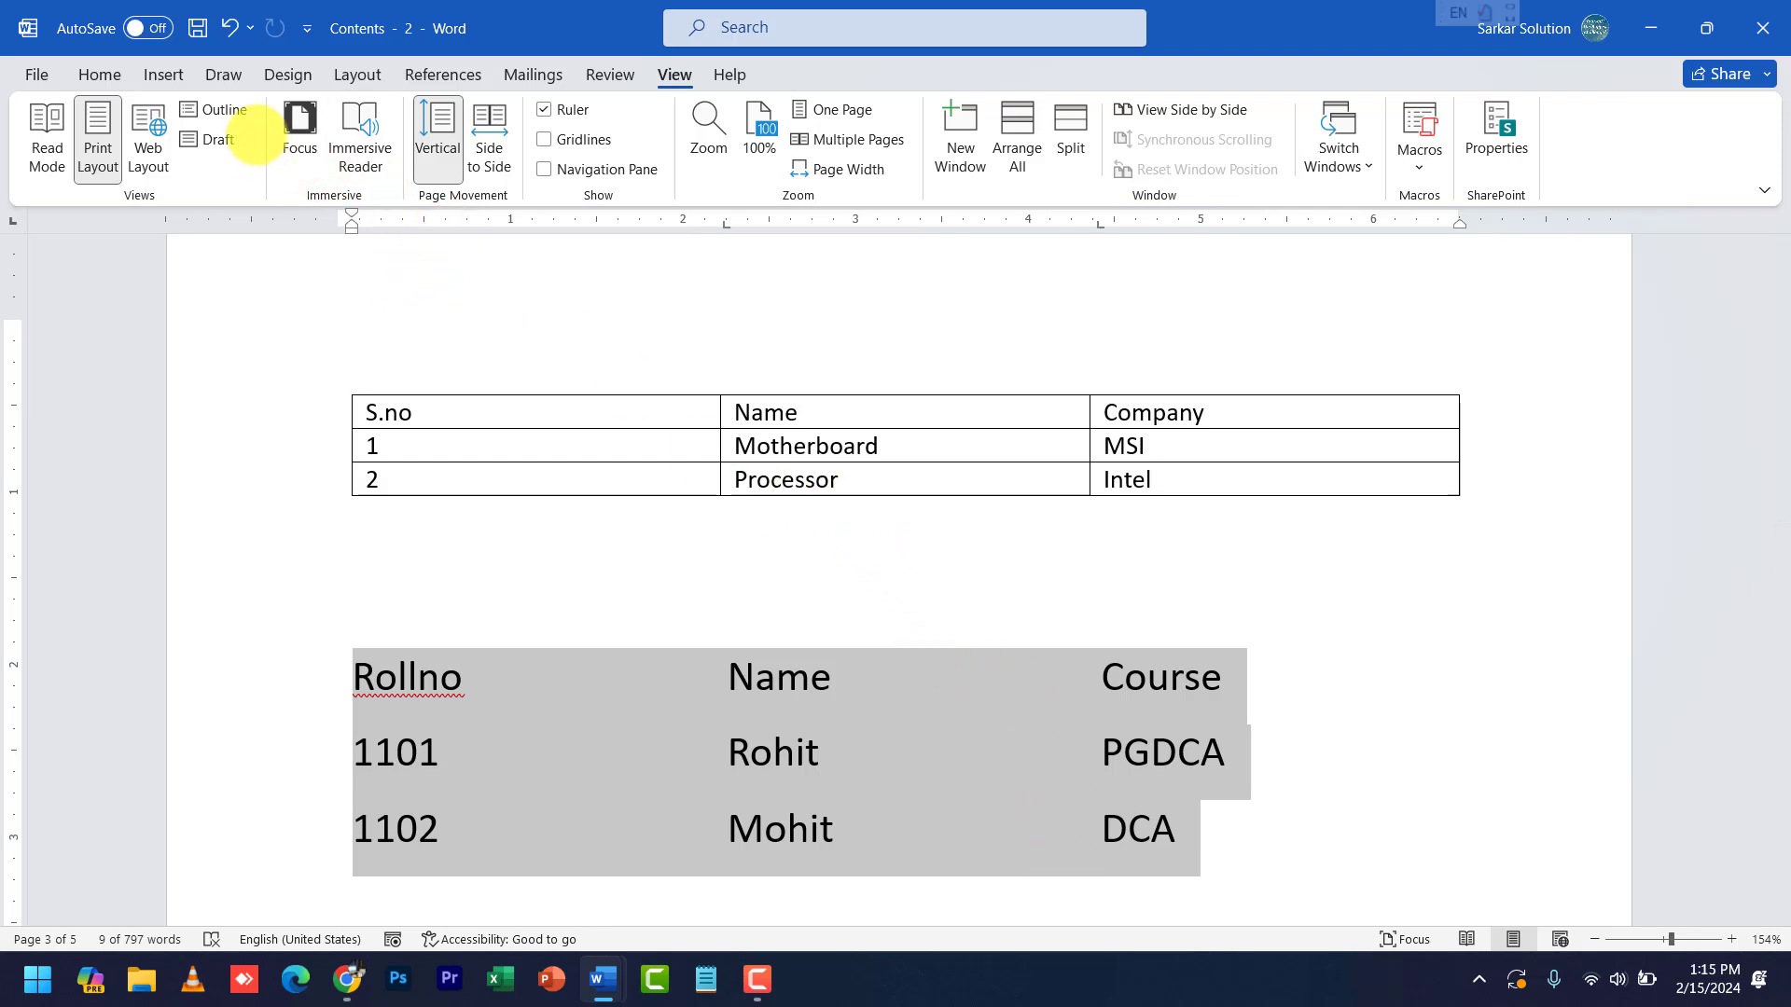
# - Open the Insert Table options and close them without inserting, clearing the list selection
pyautogui.click(163, 75)
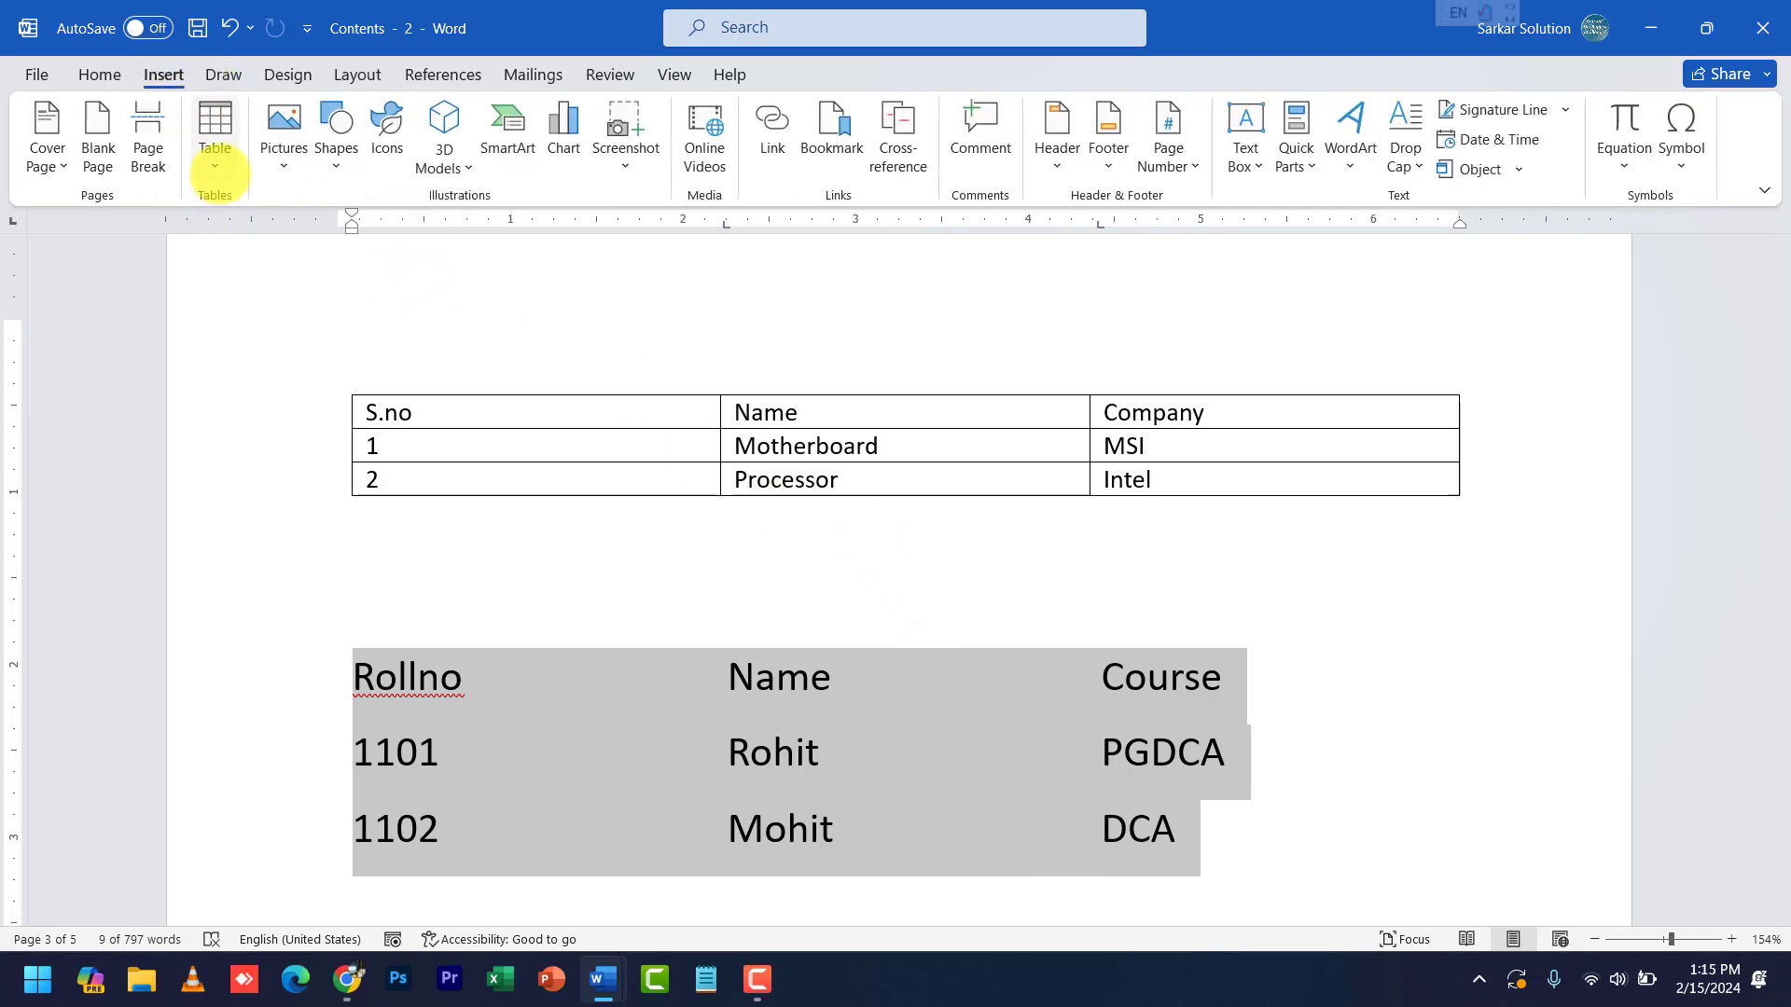
pyautogui.click(214, 160)
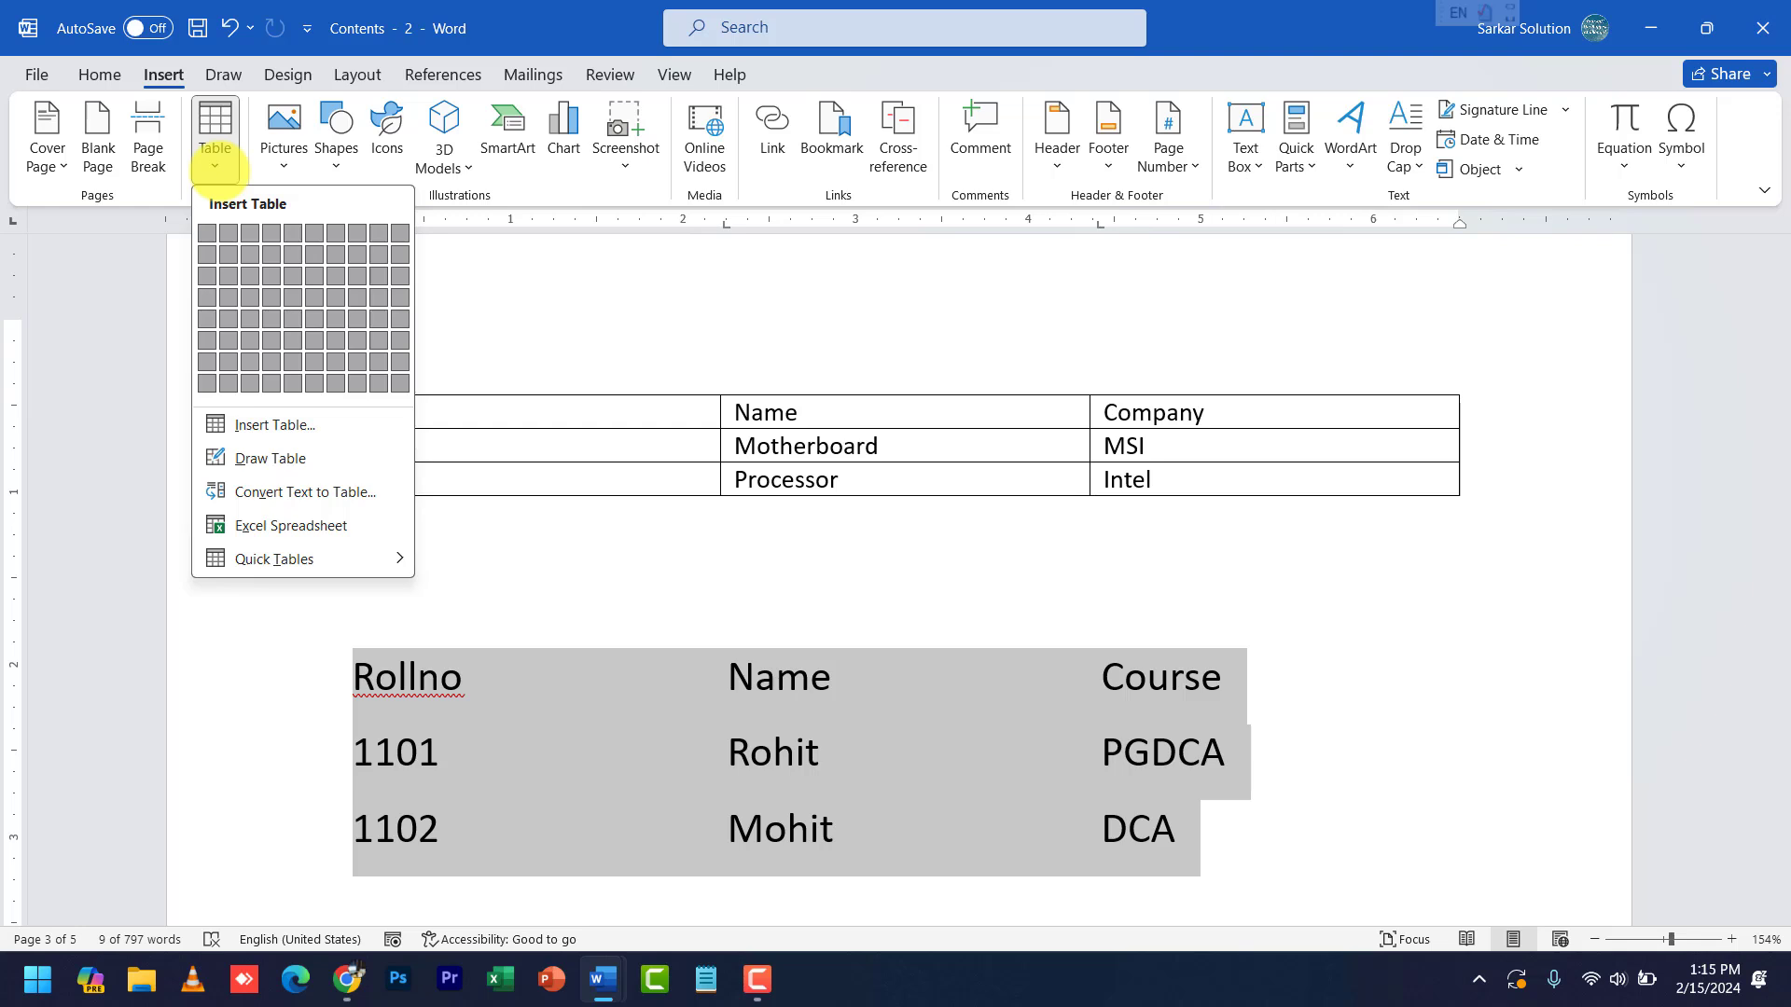
pyautogui.click(802, 686)
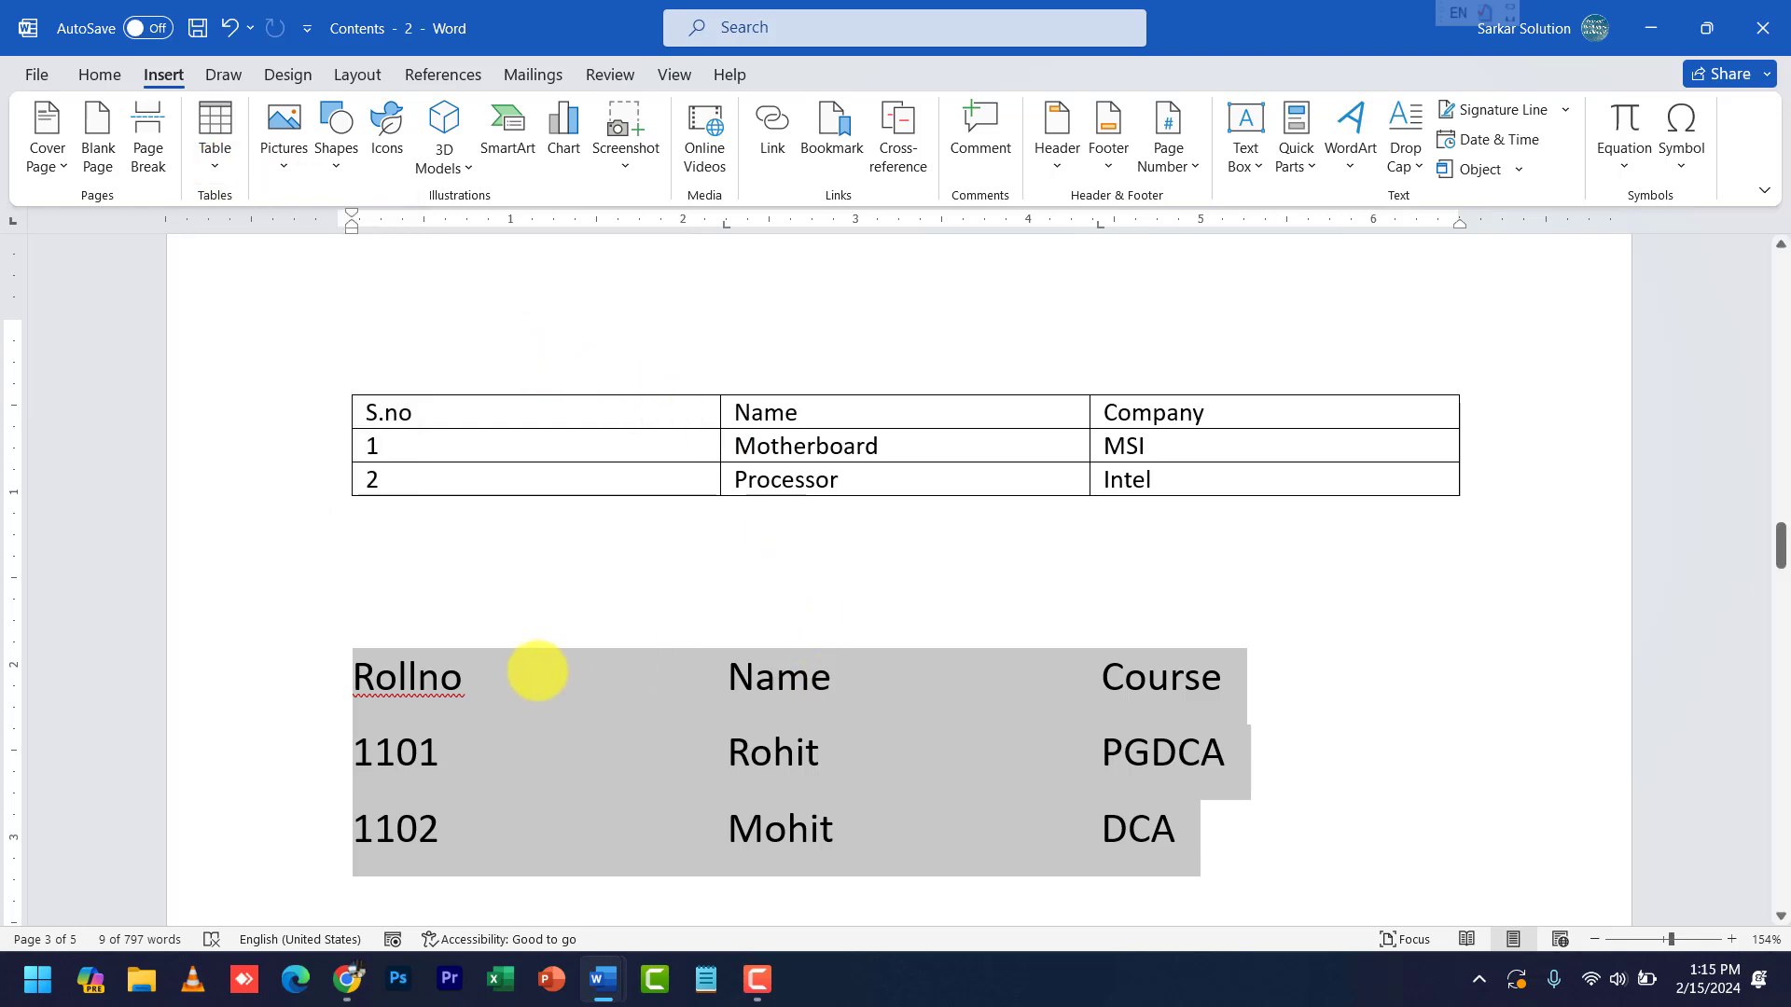
pyautogui.click(438, 678)
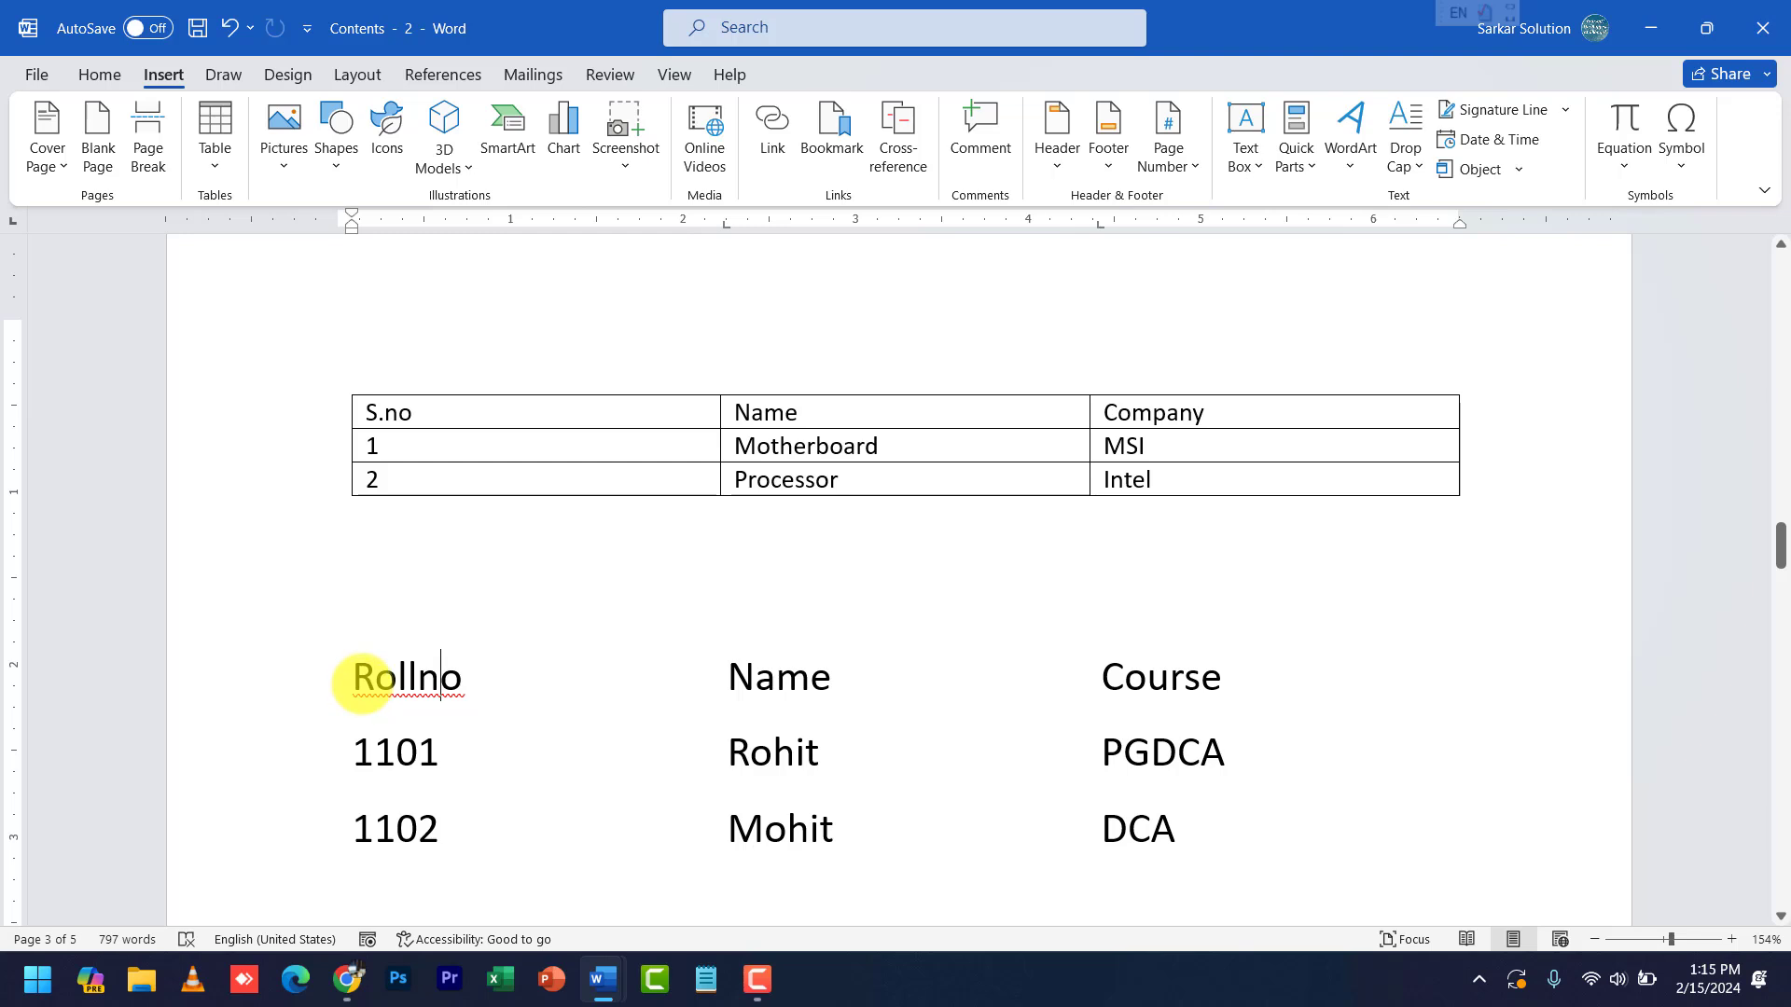
# - Select the Rollno list, dismiss the Macros options, deselect the text, and bring up Review tools
pyautogui.moveTo(361, 683); pyautogui.dragTo(1183, 833)
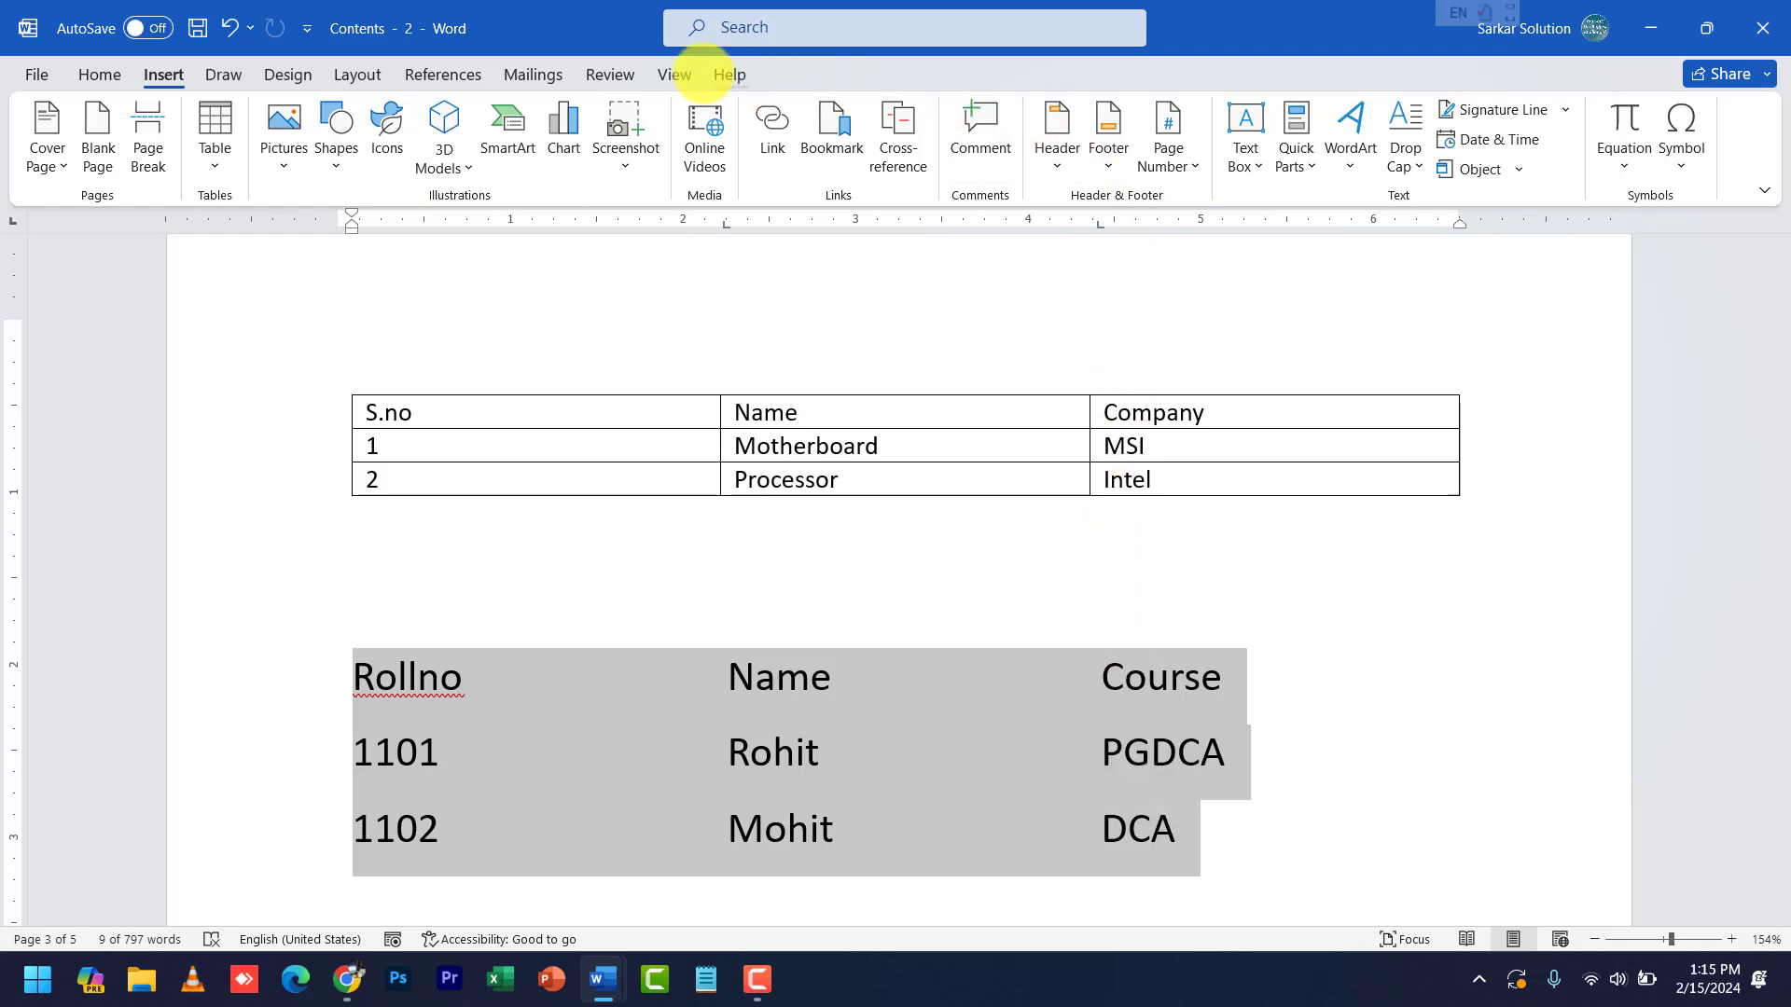
pyautogui.click(679, 75)
pyautogui.click(1419, 159)
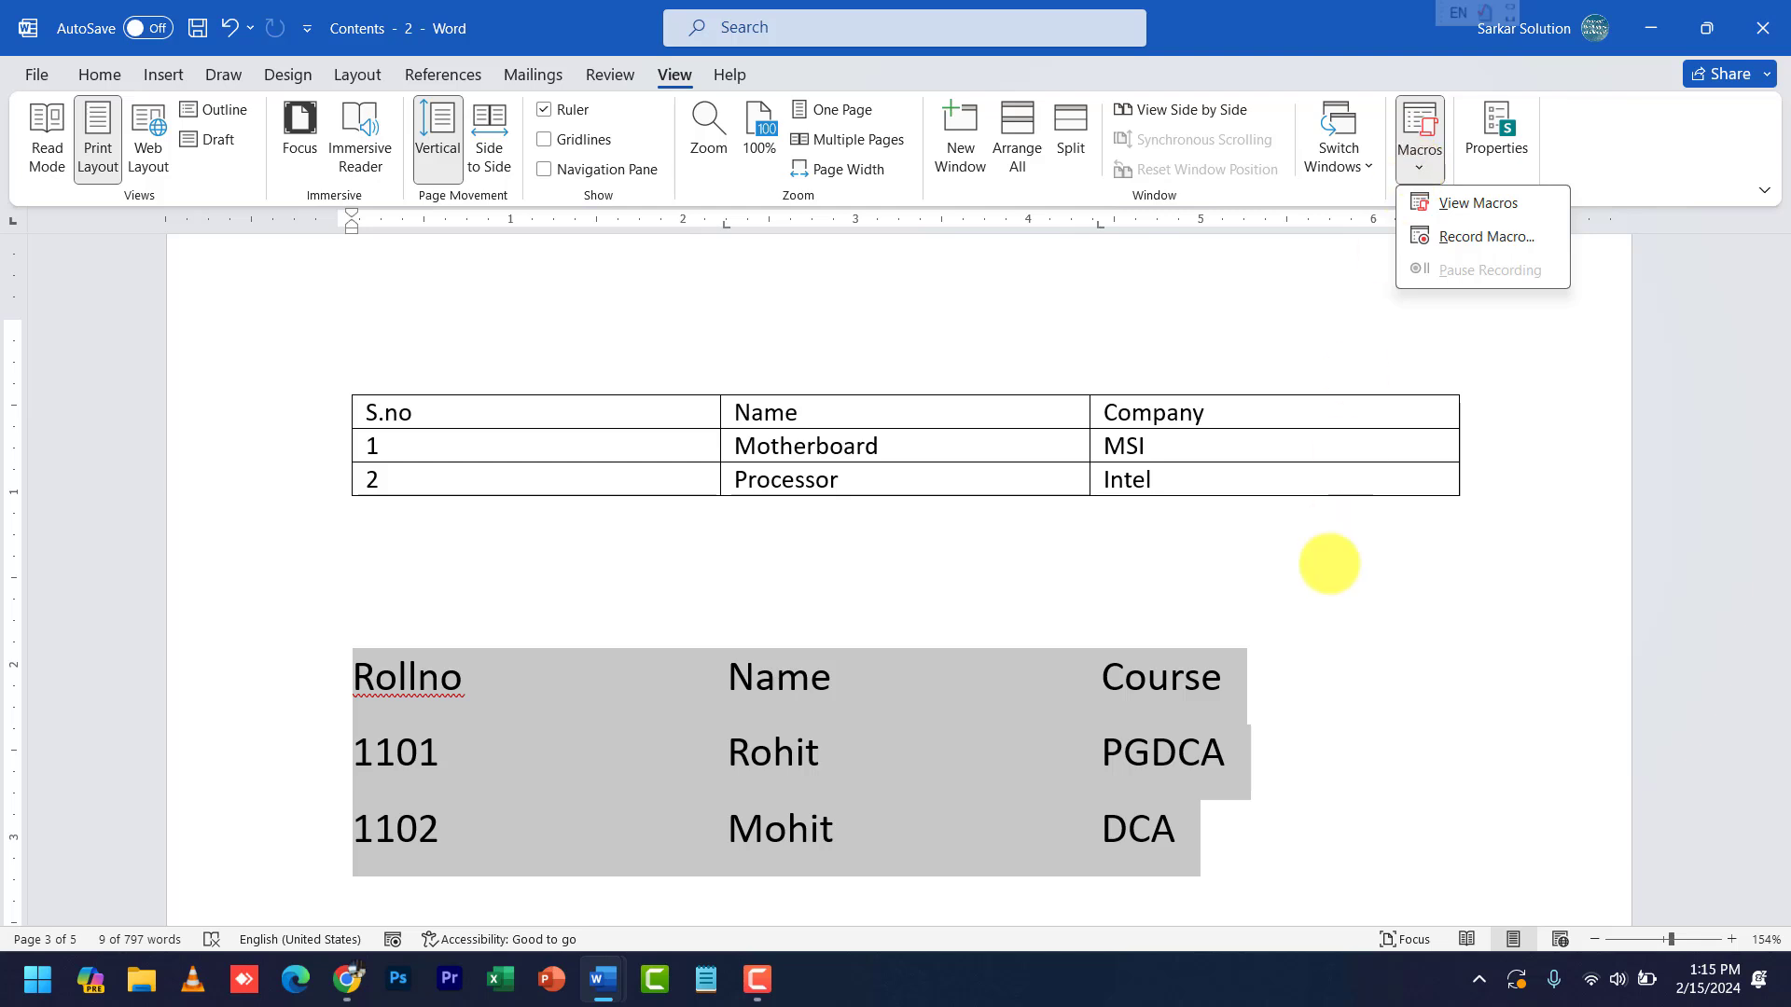
pyautogui.click(1271, 821)
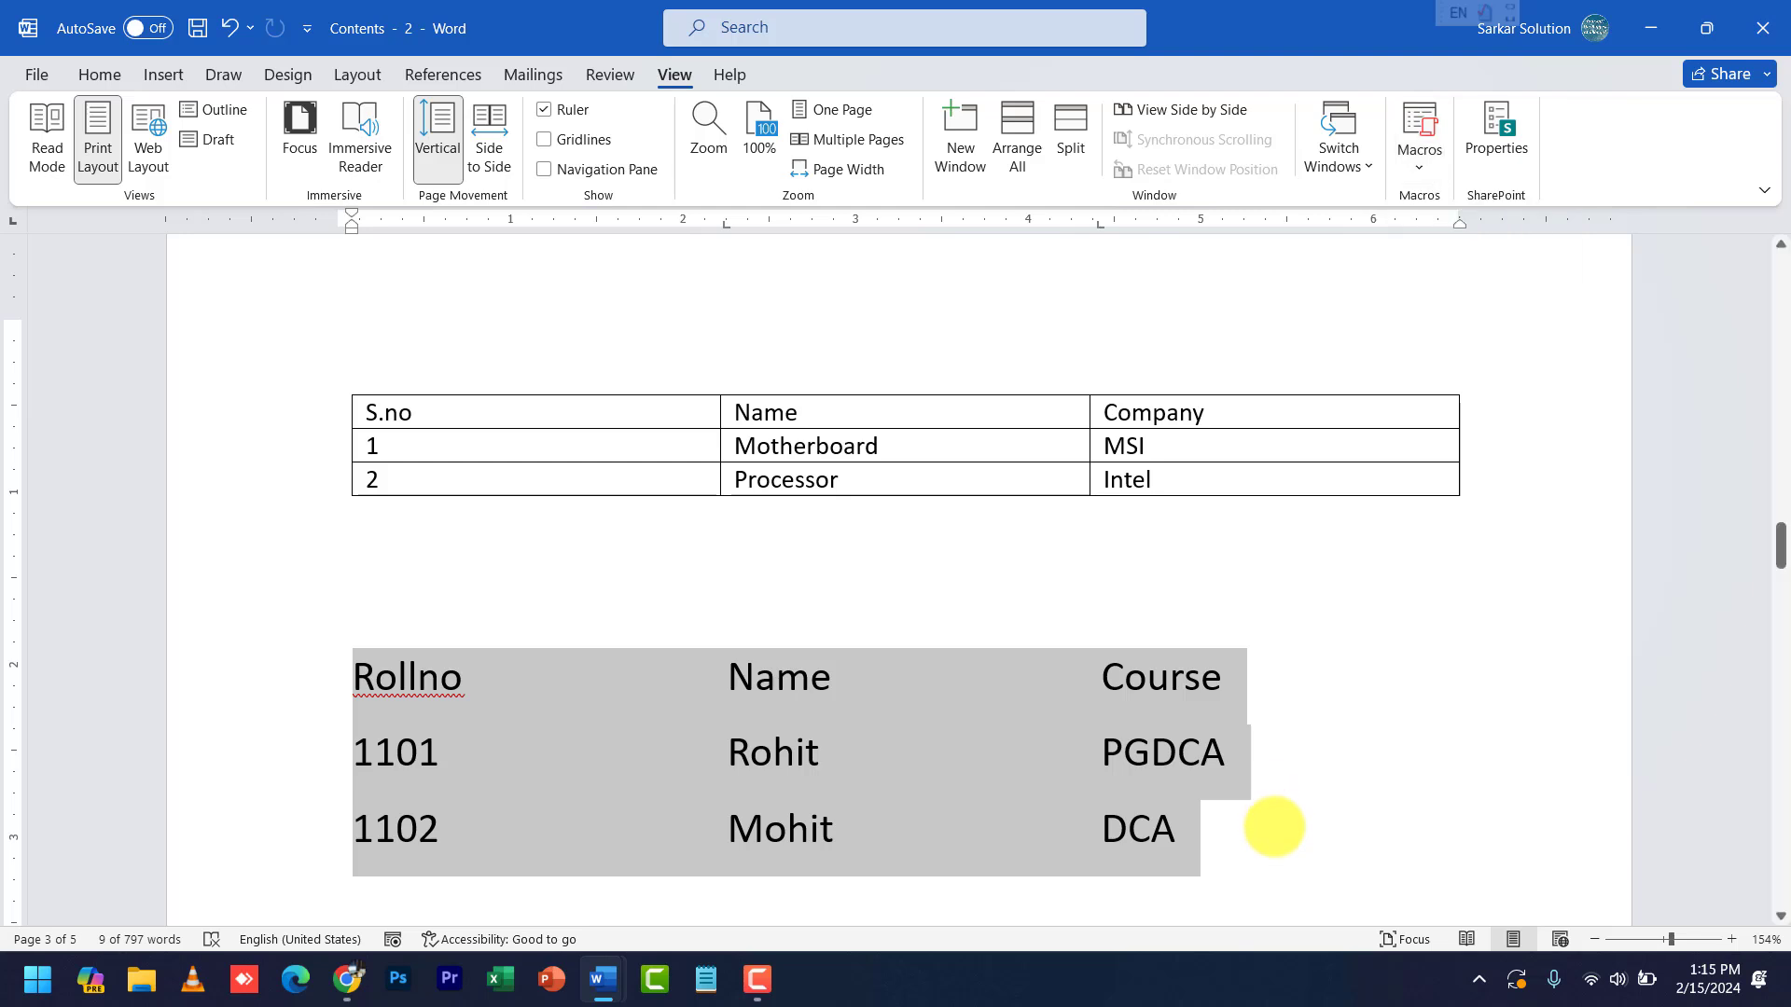
pyautogui.click(1274, 827)
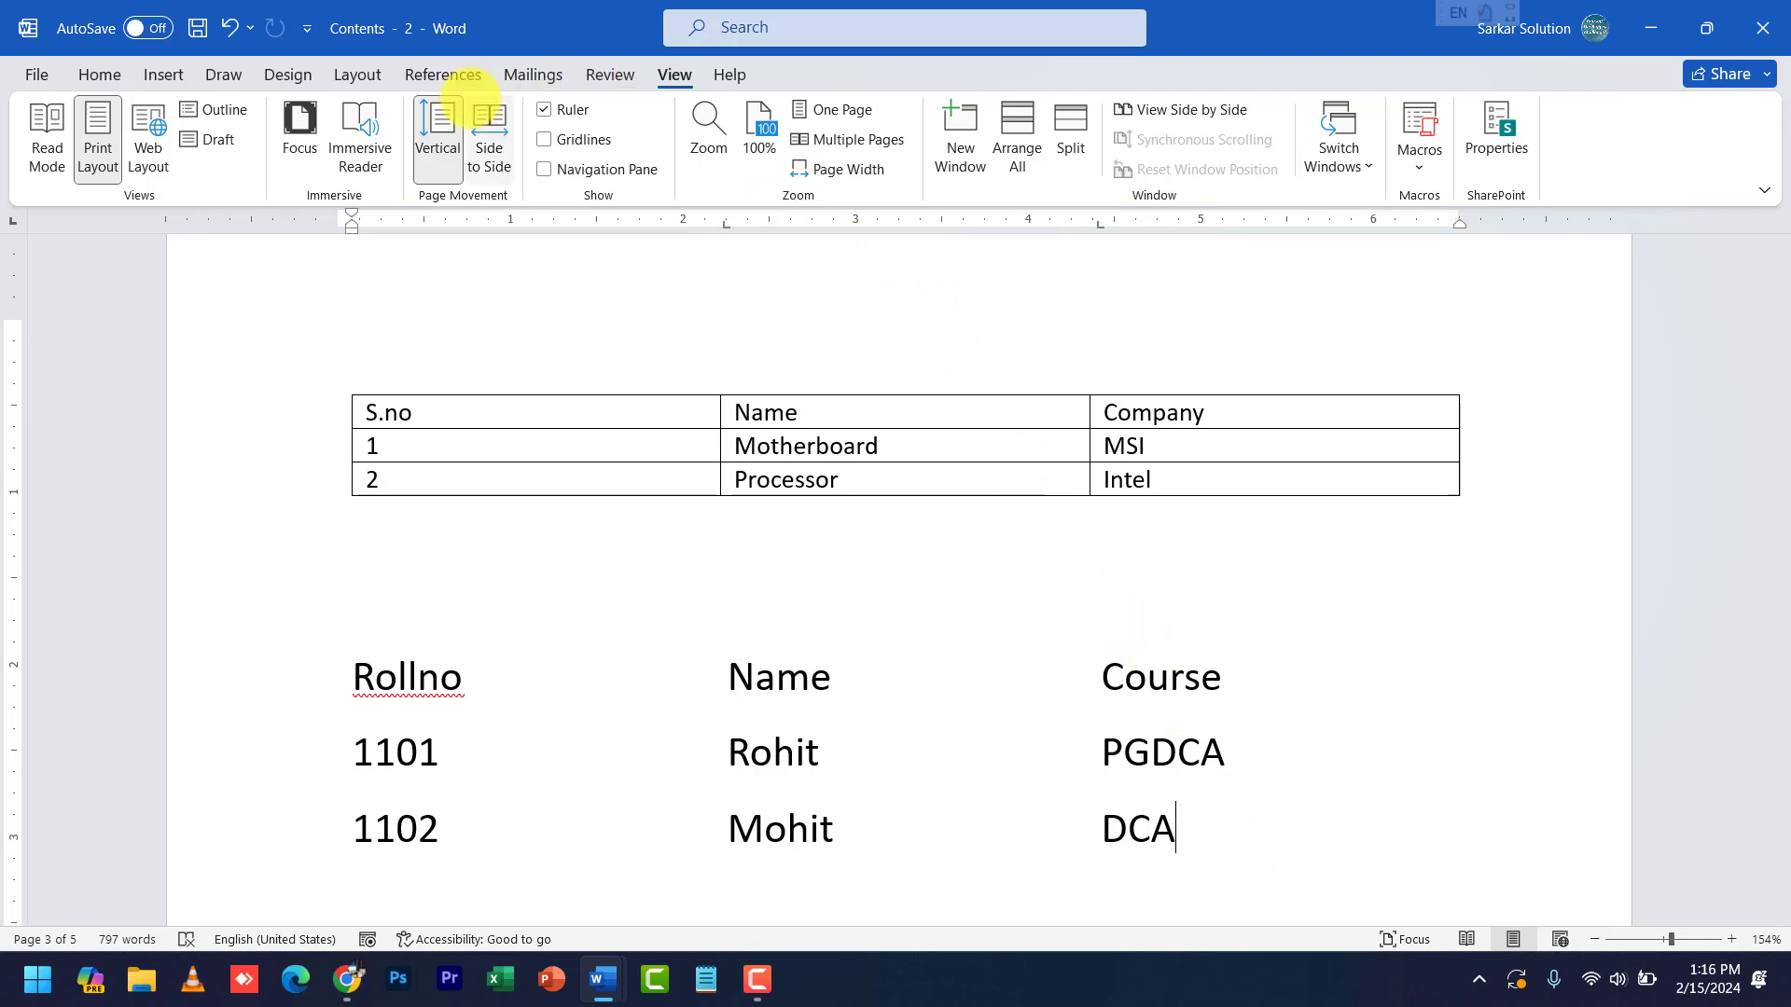
pyautogui.click(608, 74)
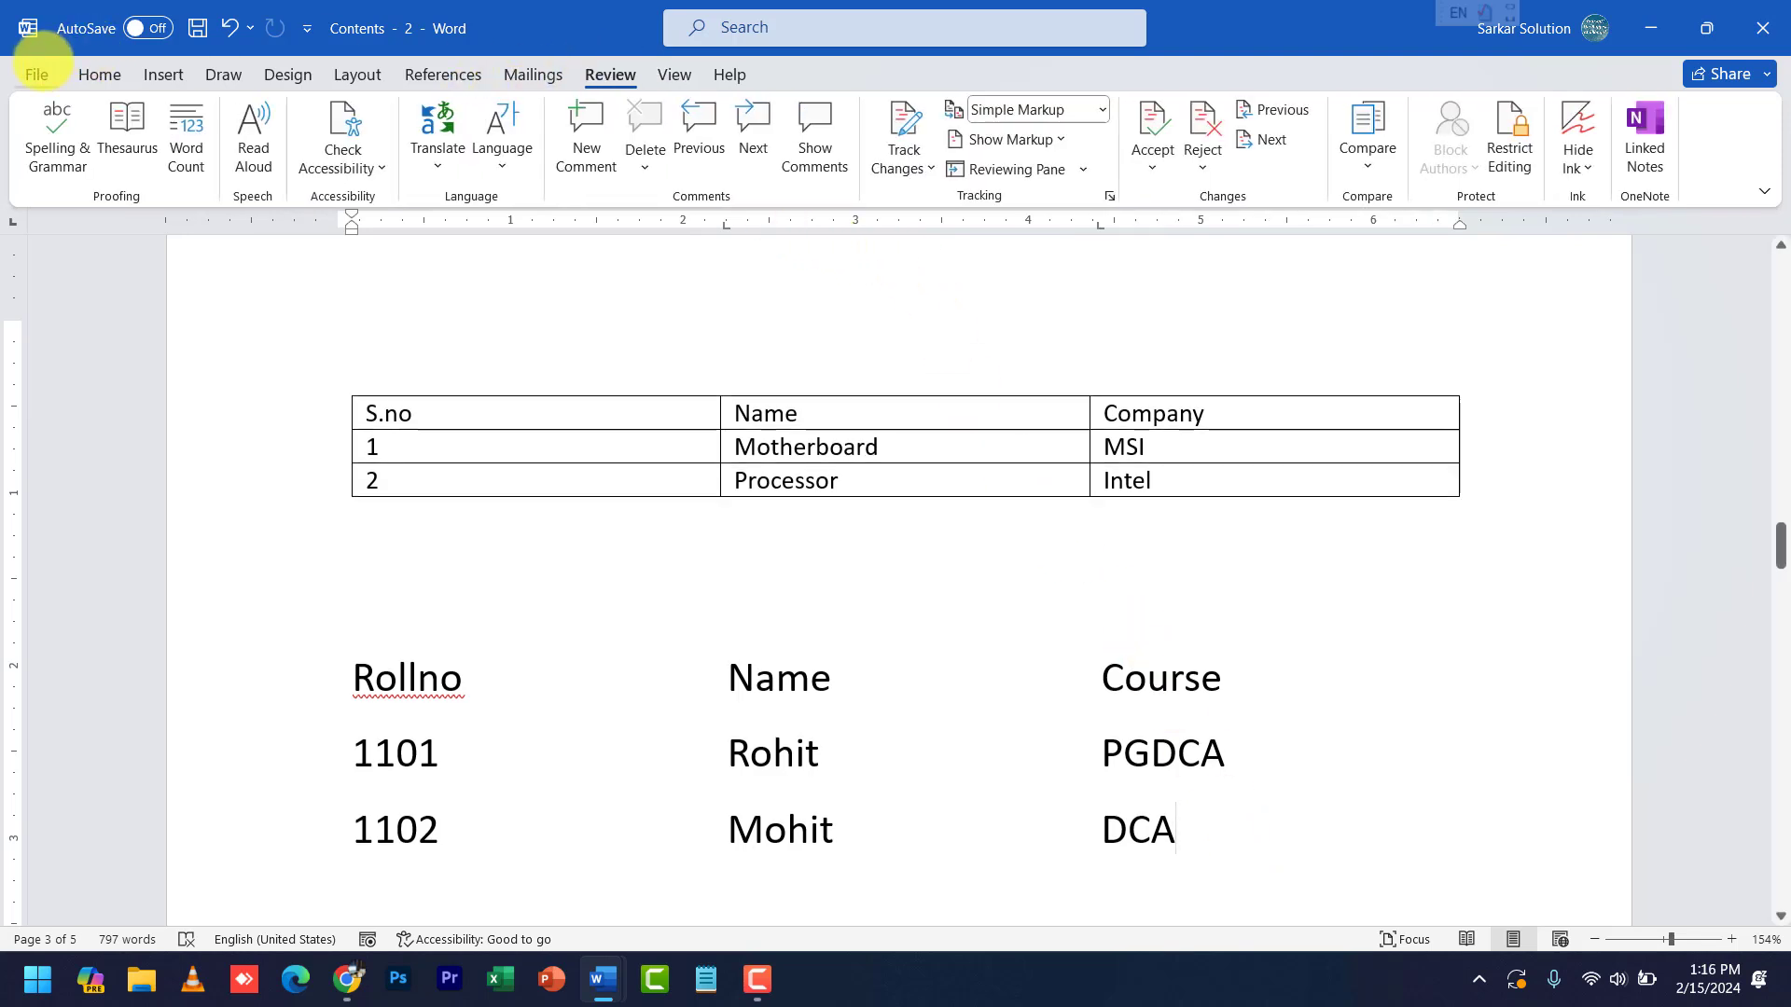
# - Set up Save As for Contents in This PC > Downloads with PDF as the file format
pyautogui.click(37, 72)
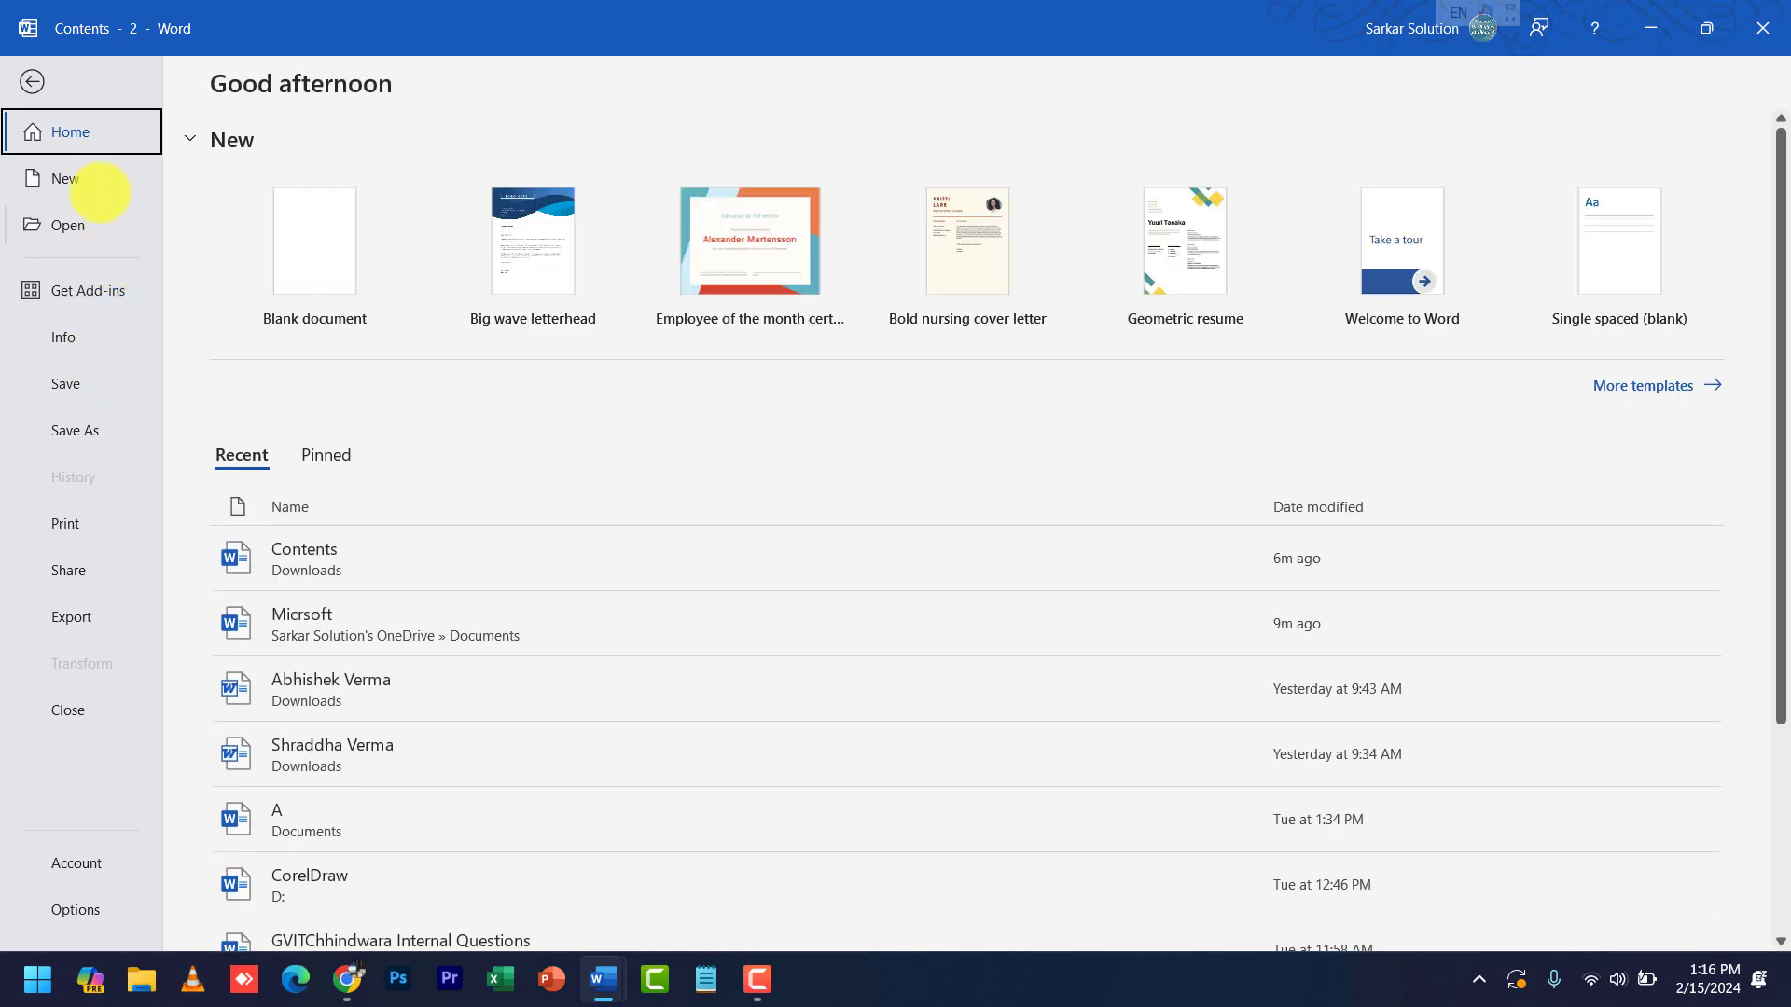
pyautogui.click(96, 215)
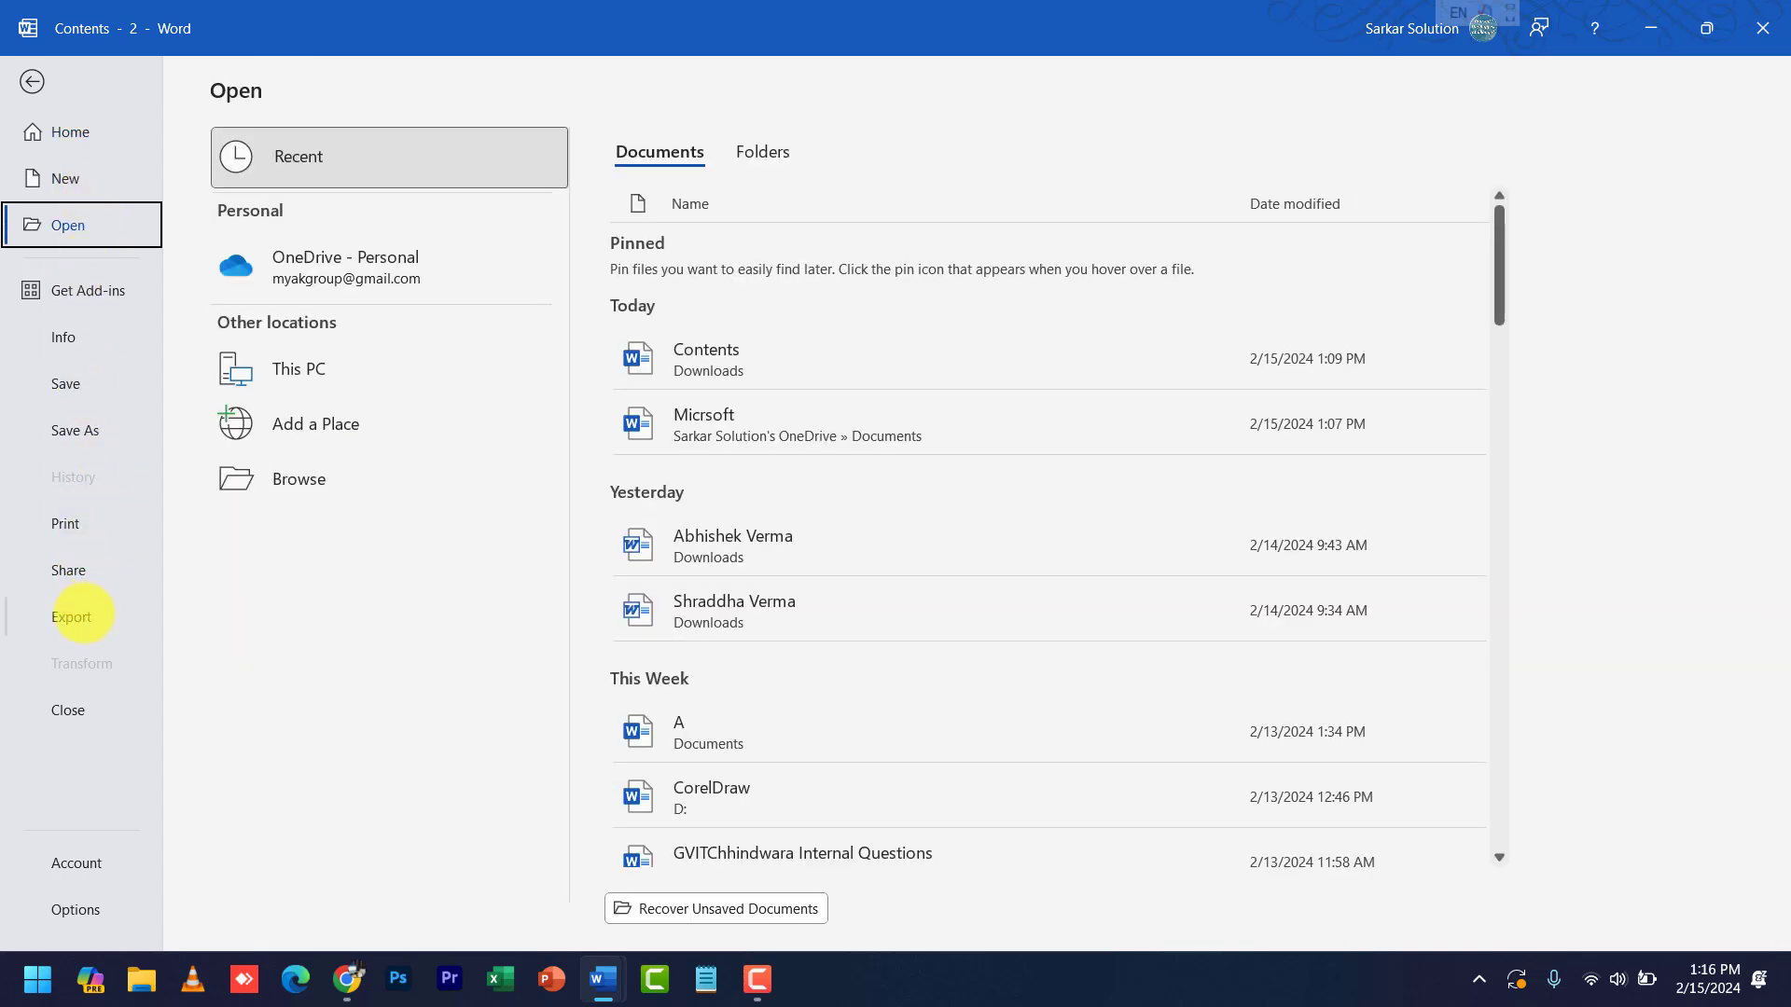
pyautogui.click(84, 430)
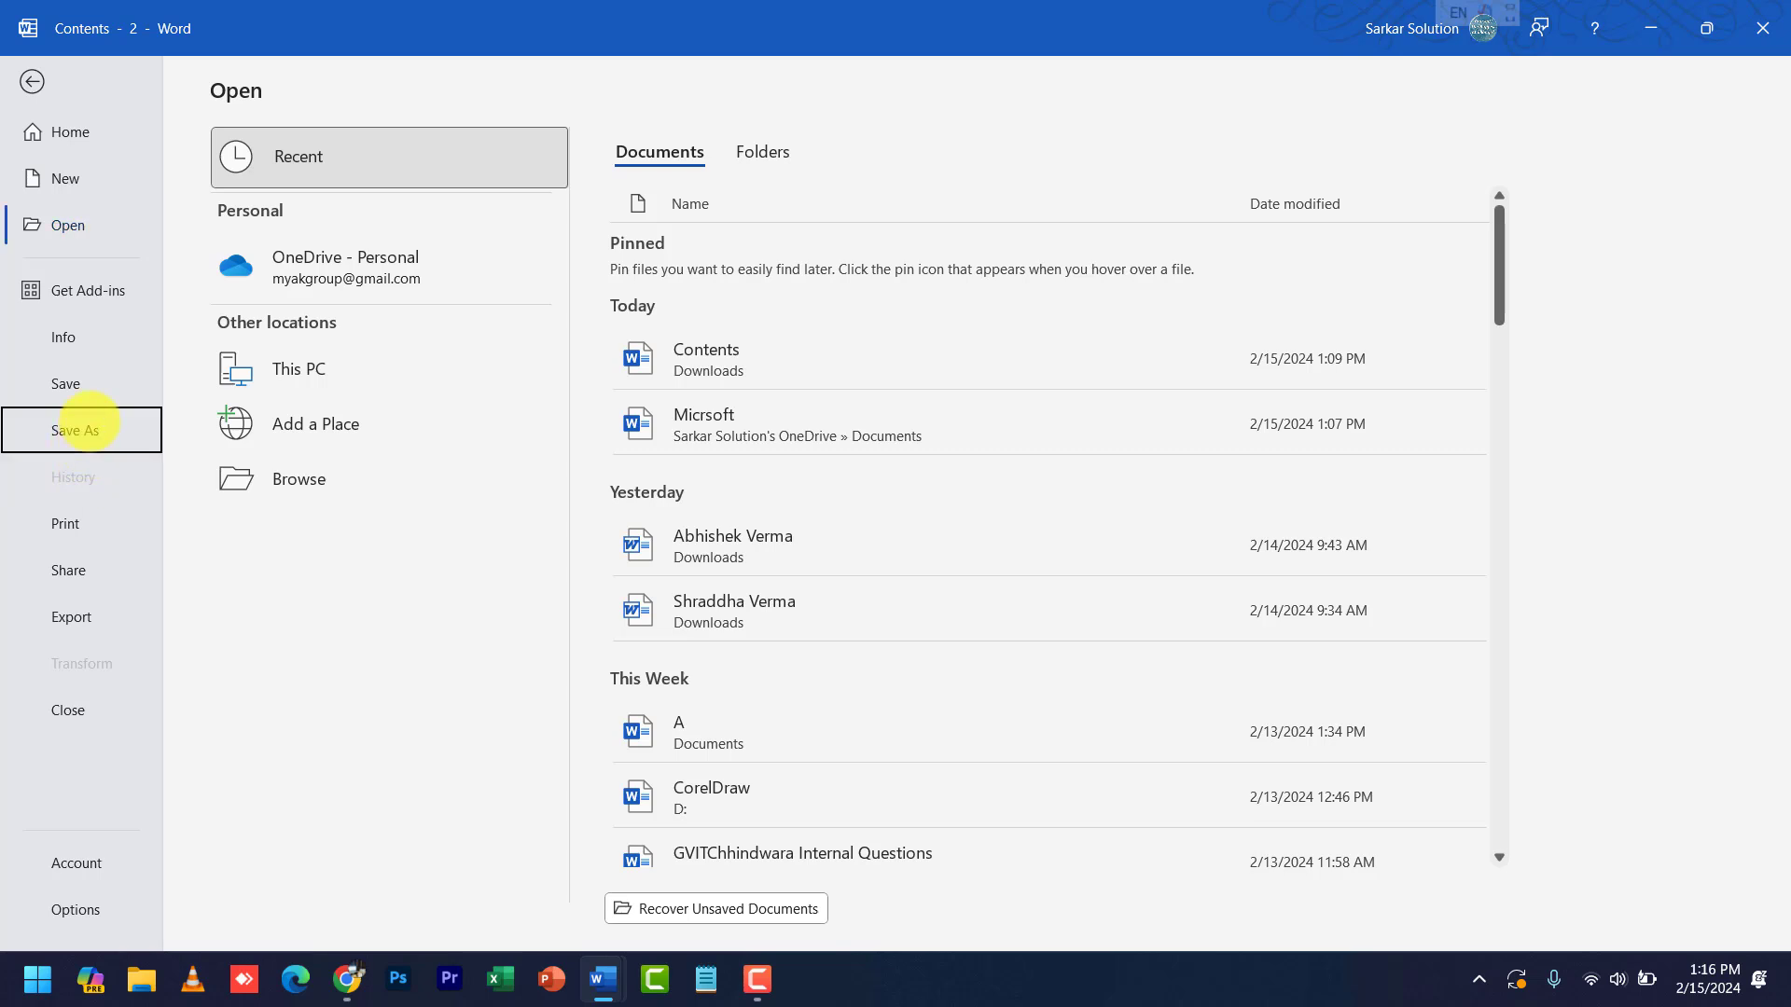
pyautogui.click(377, 370)
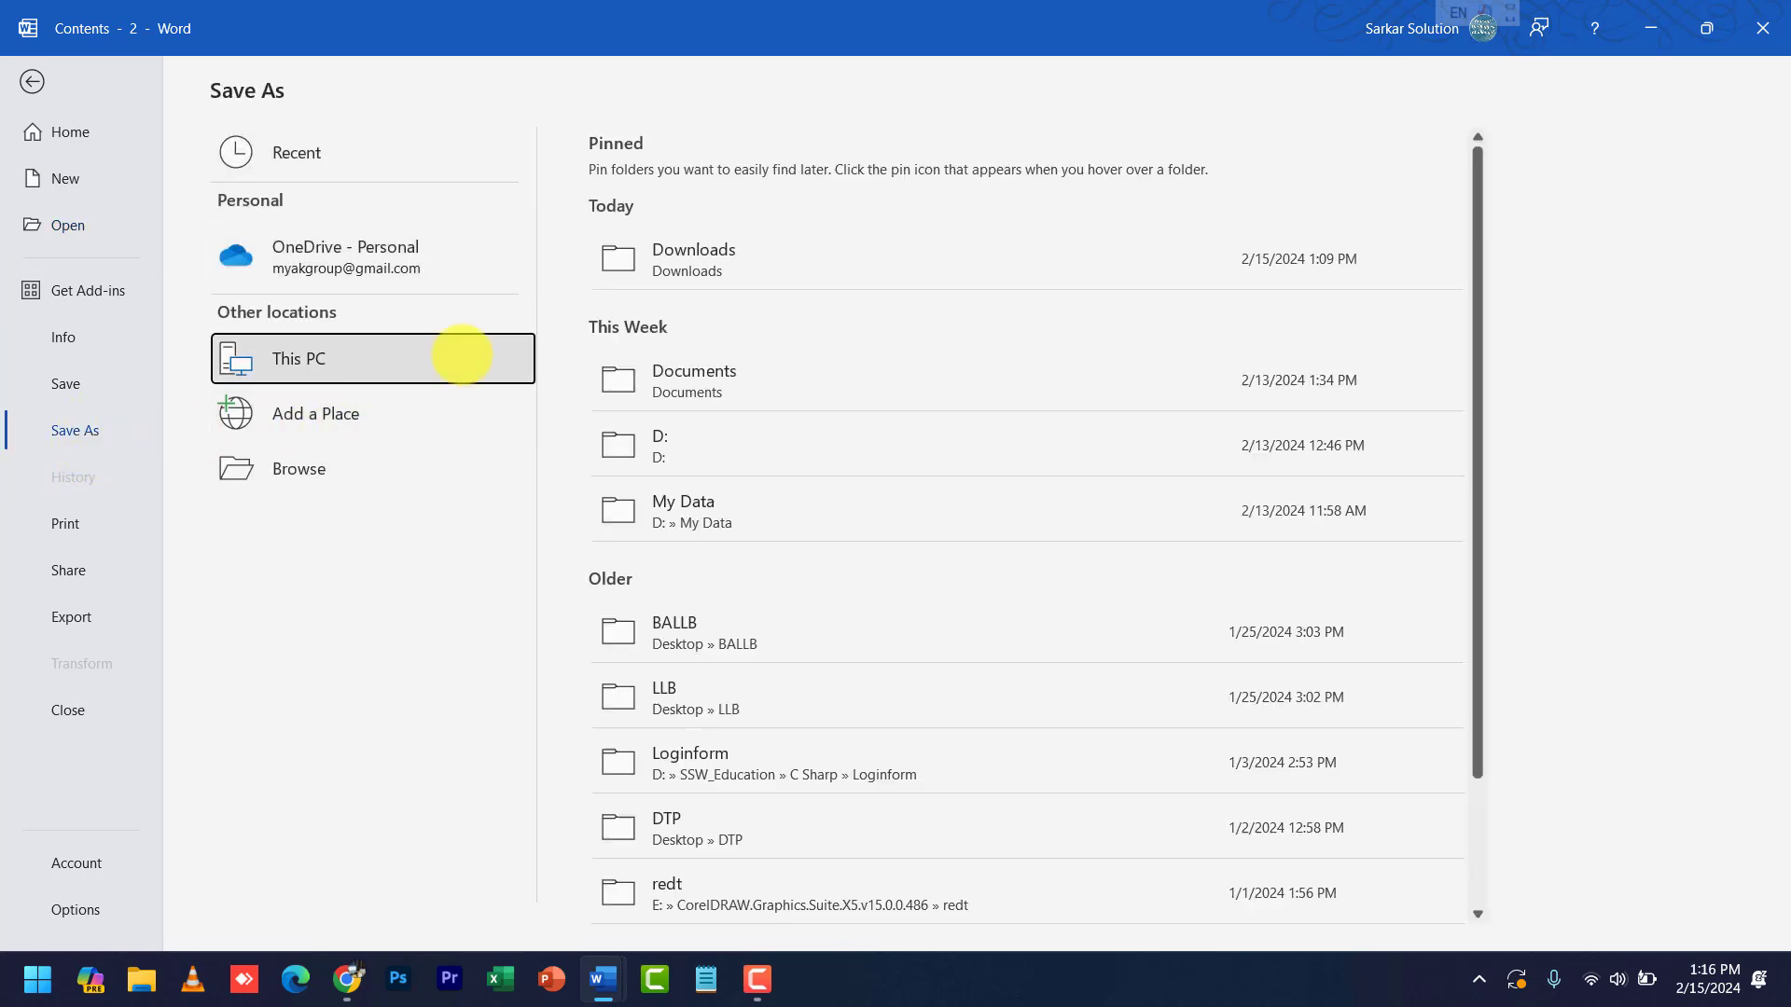
pyautogui.click(698, 261)
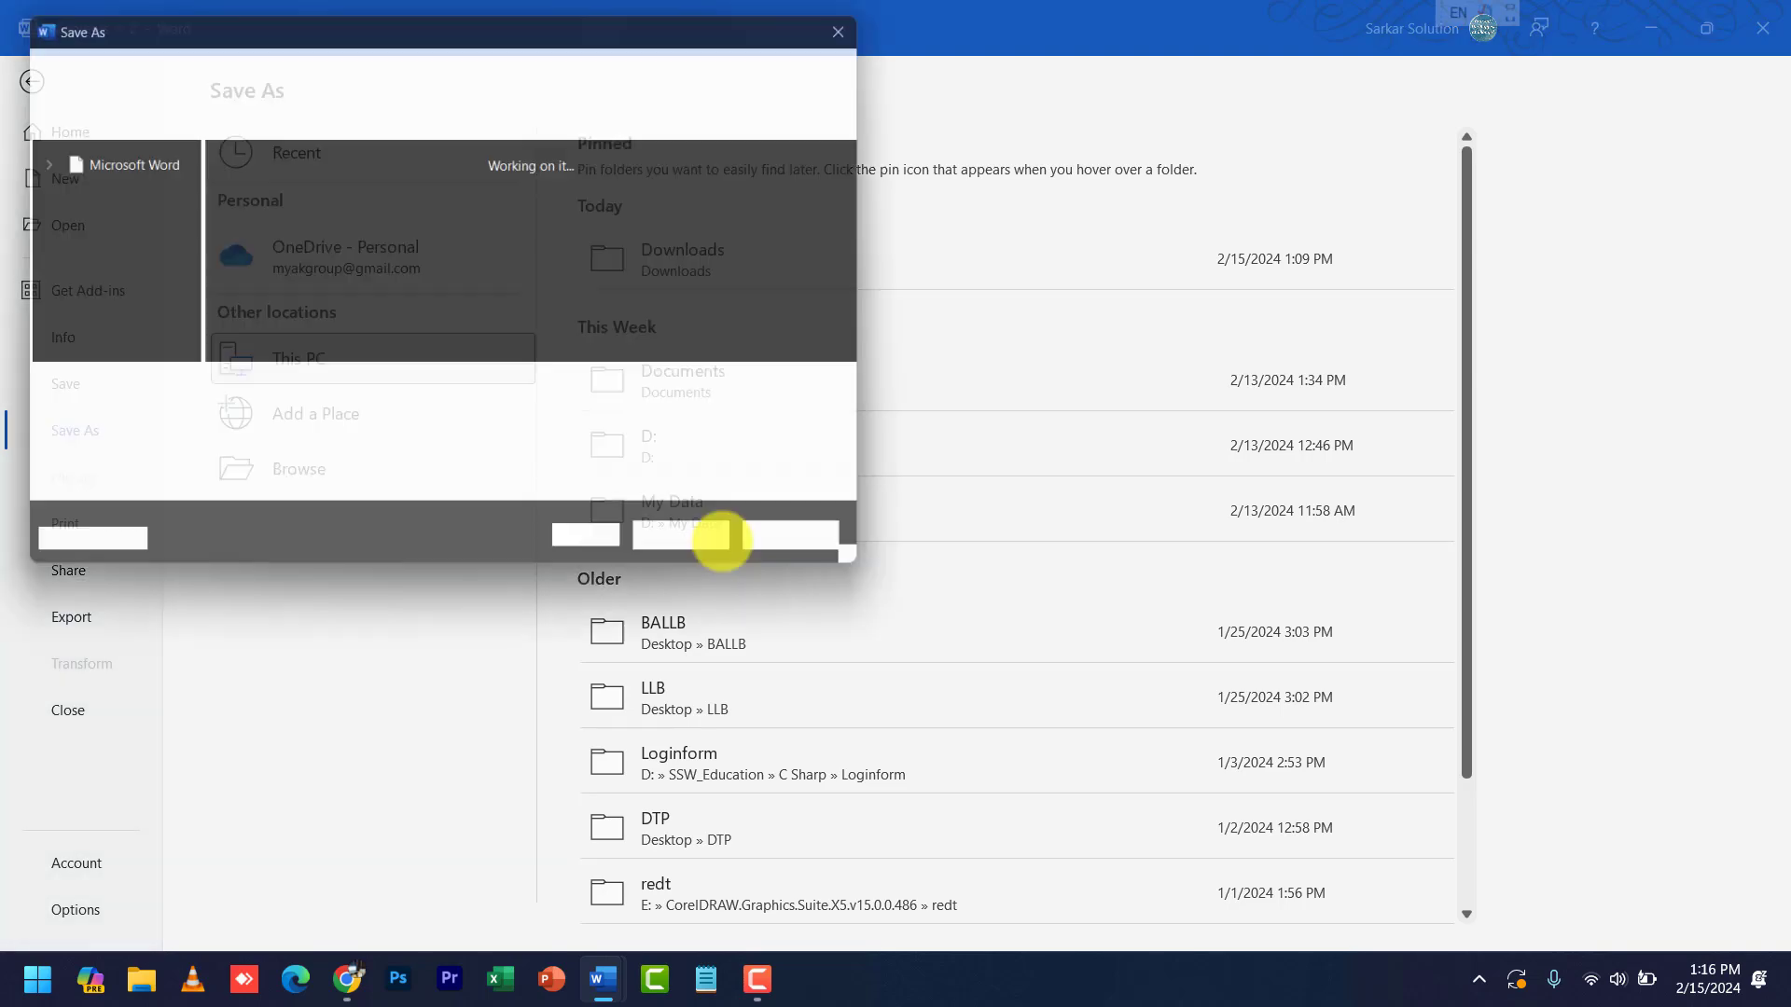
pyautogui.moveTo(650, 23); pyautogui.dragTo(1308, 90)
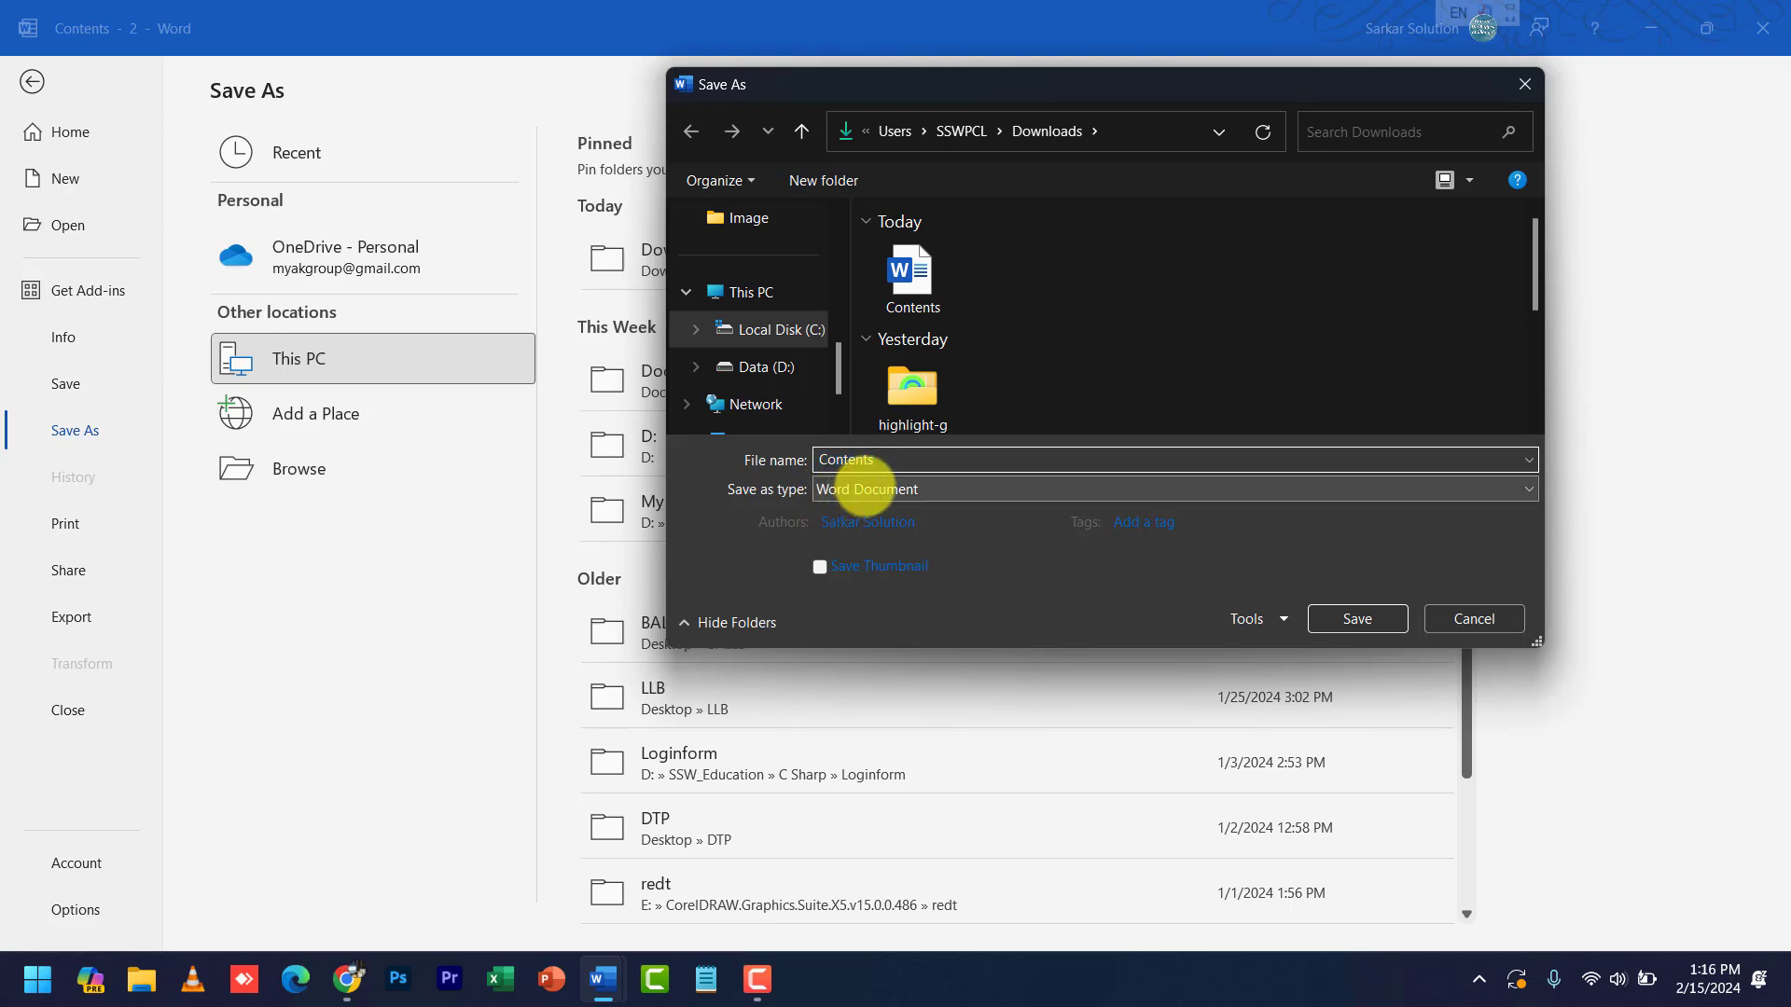
pyautogui.click(856, 488)
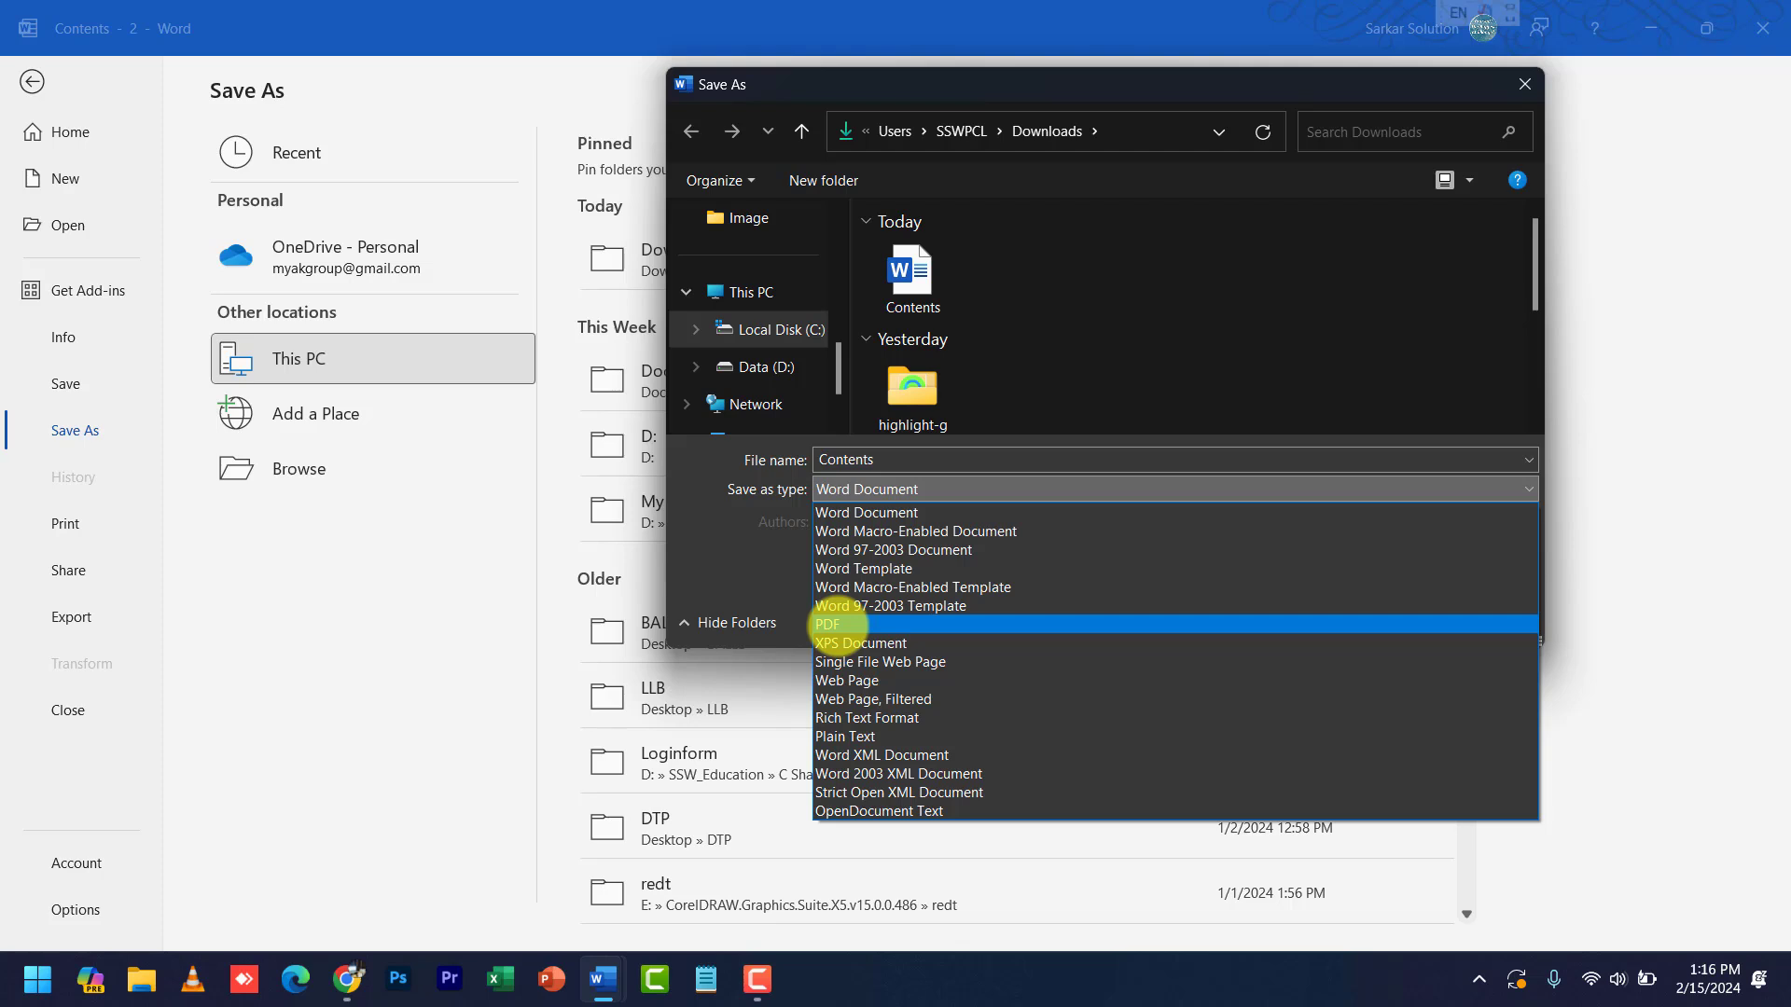
pyautogui.click(838, 625)
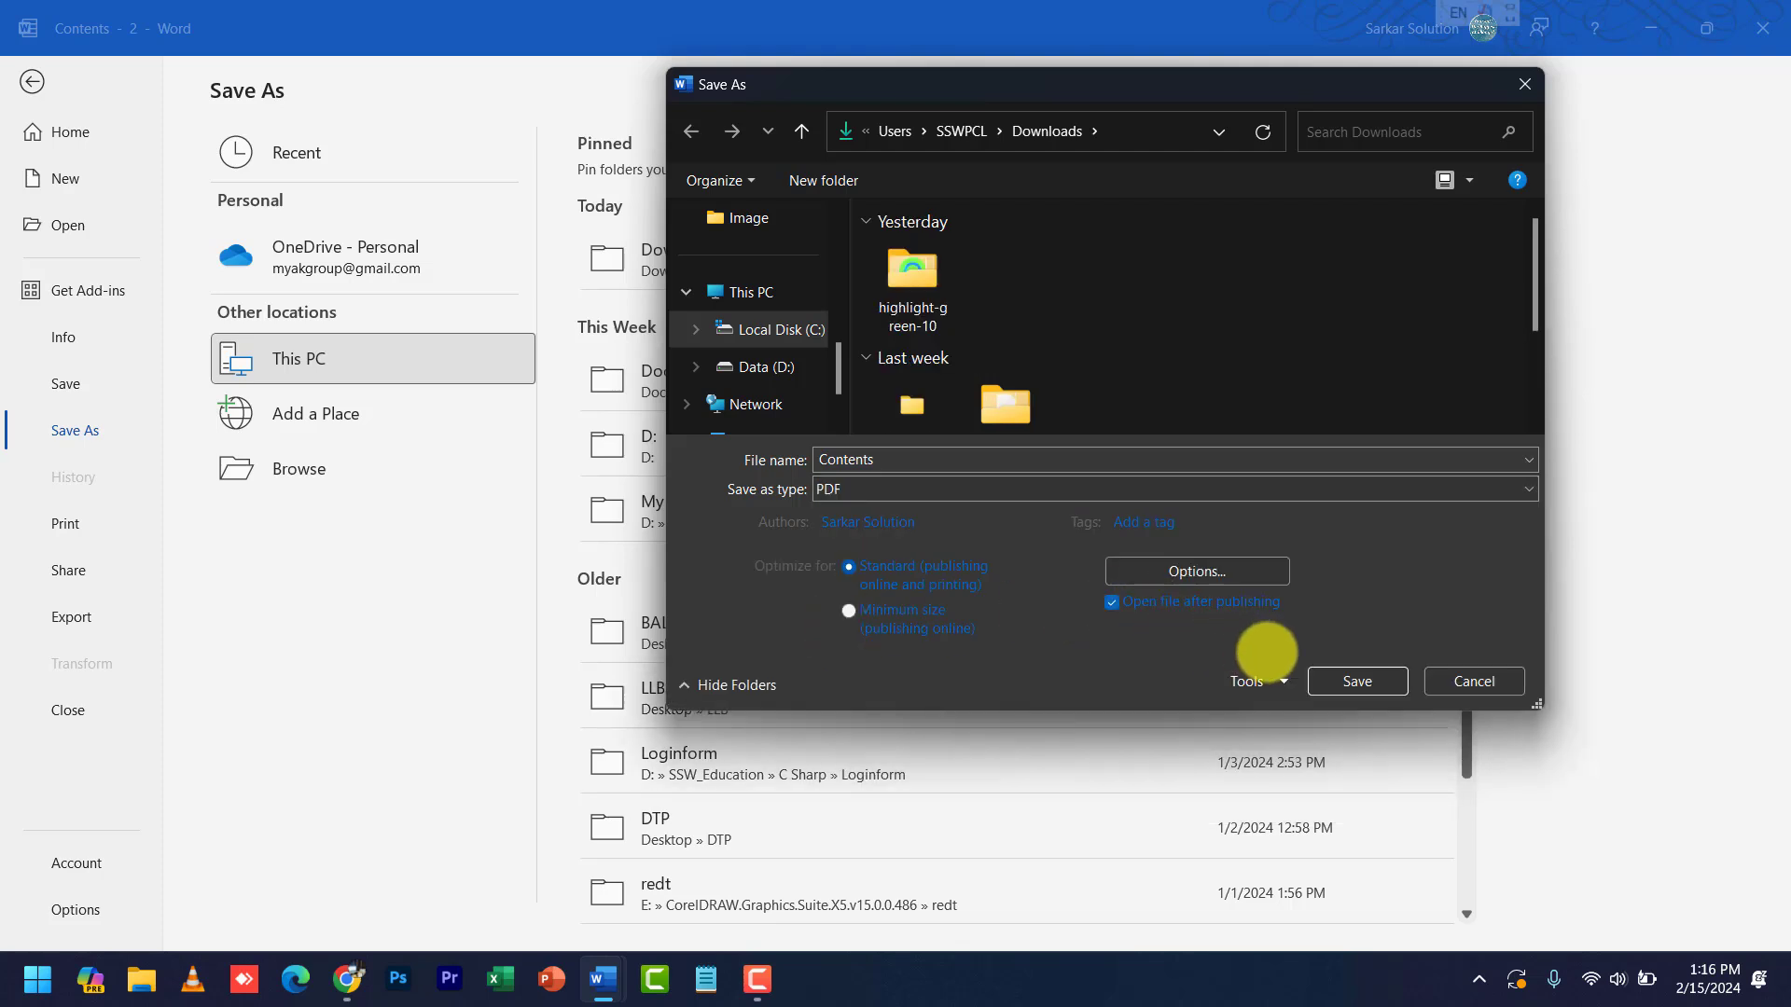
# - Save Contents.pdf, scroll through it in Edge, then close Edge to return to Word
pyautogui.click(1337, 679)
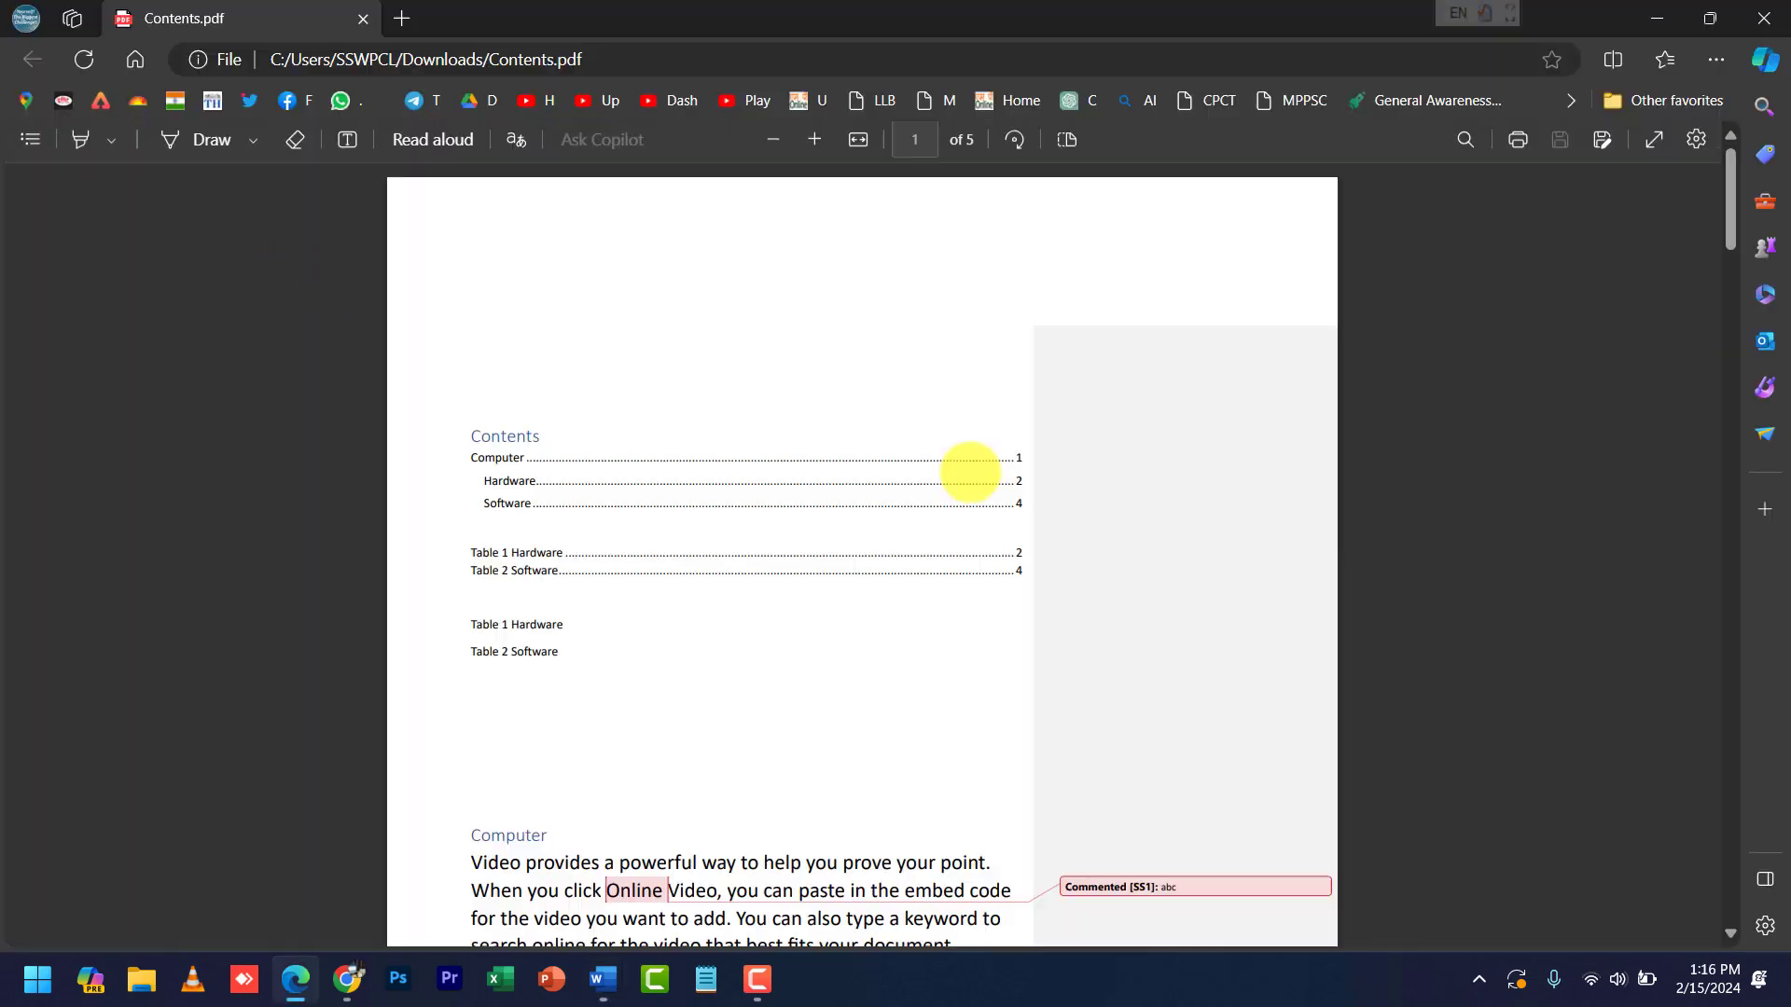
pyautogui.scroll(-20, 900, 550)
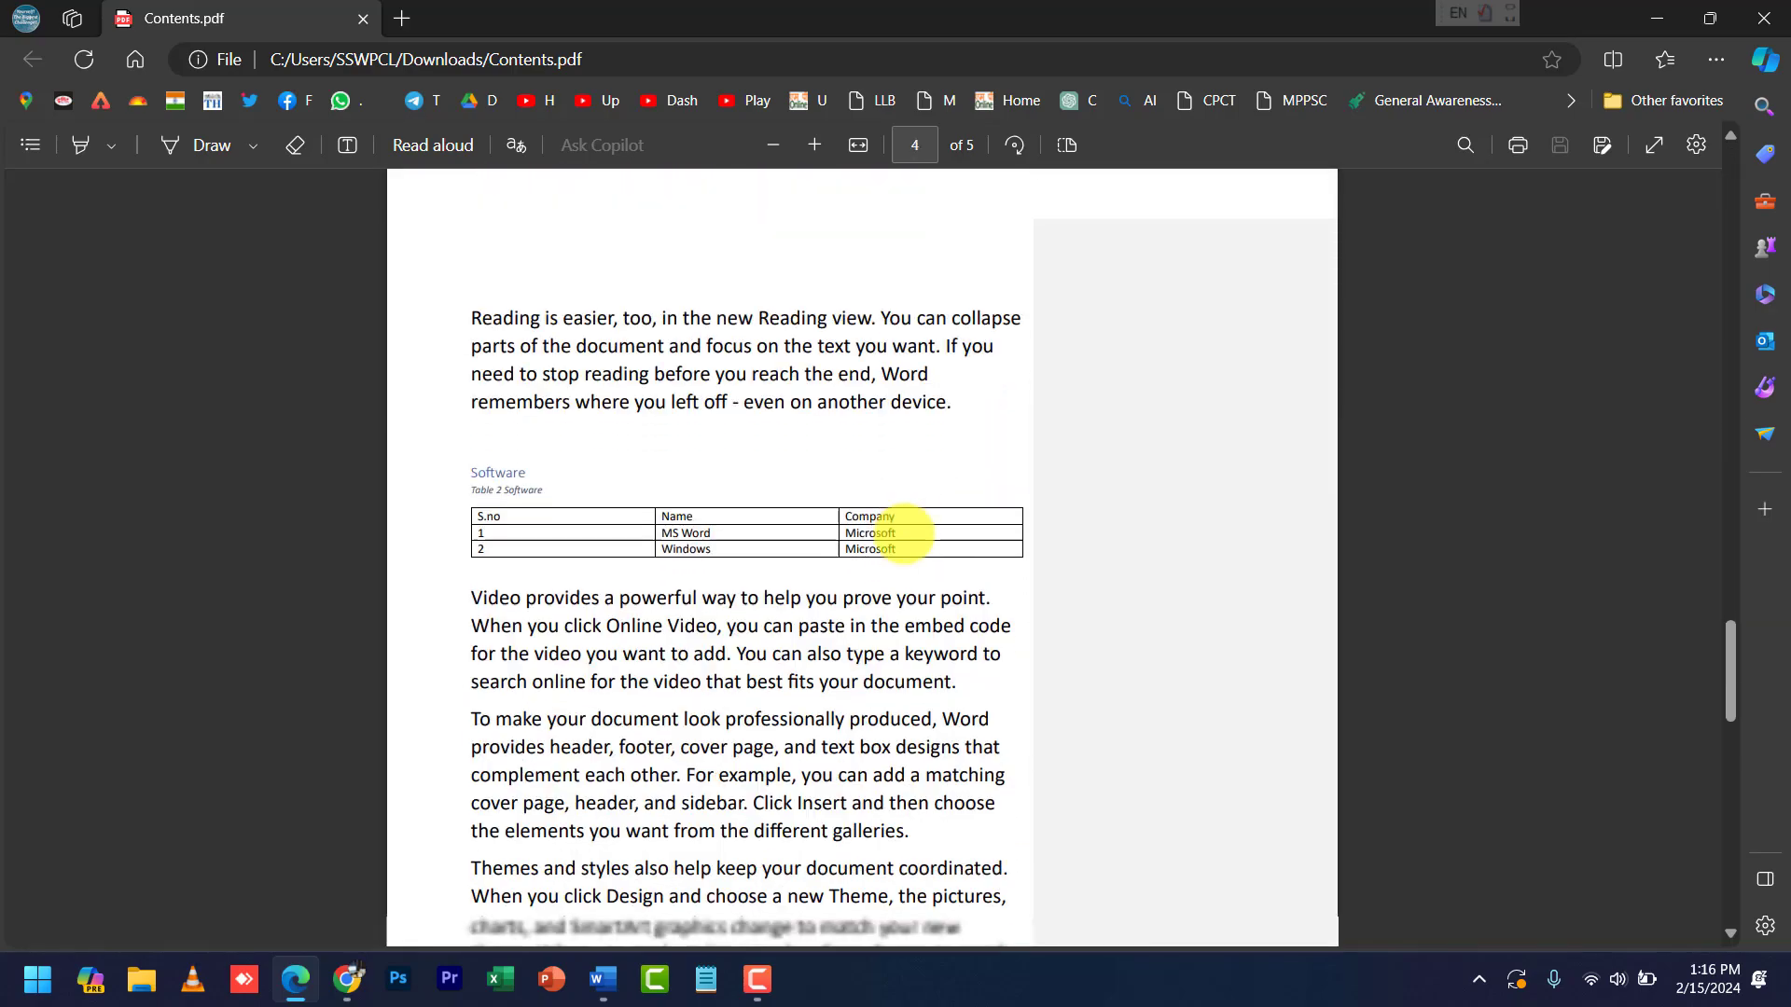
pyautogui.scroll(20, 904, 534)
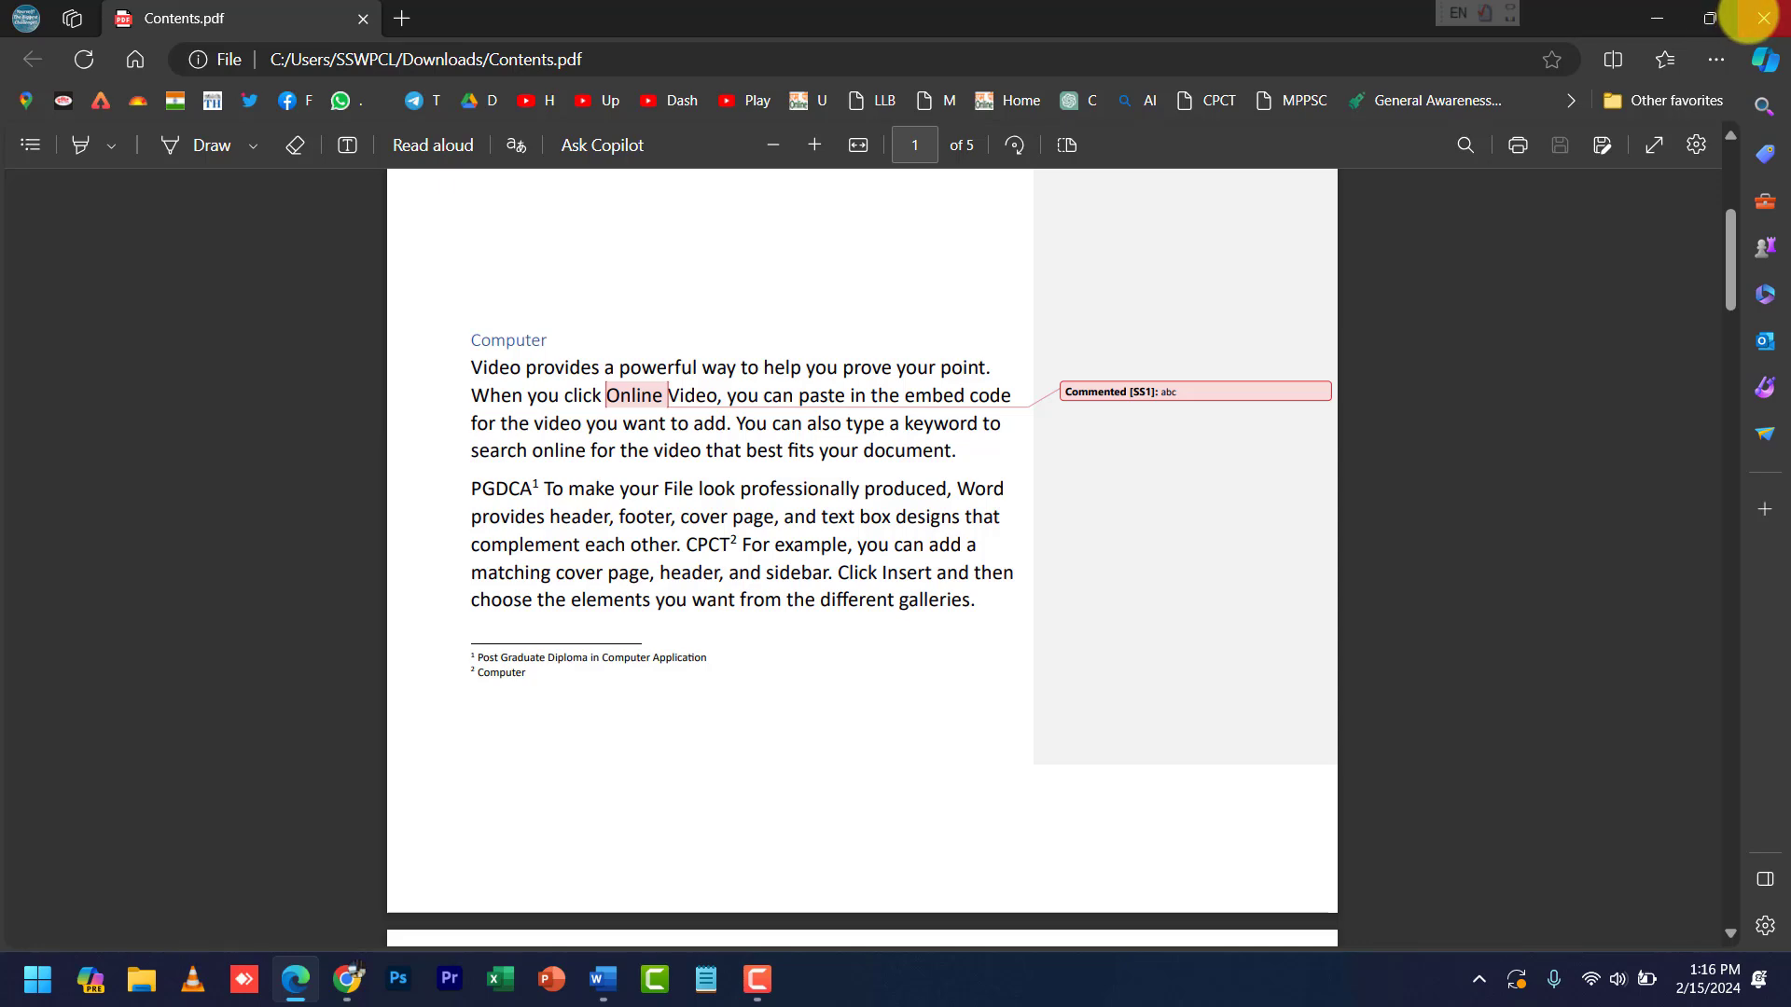
pyautogui.click(1763, 19)
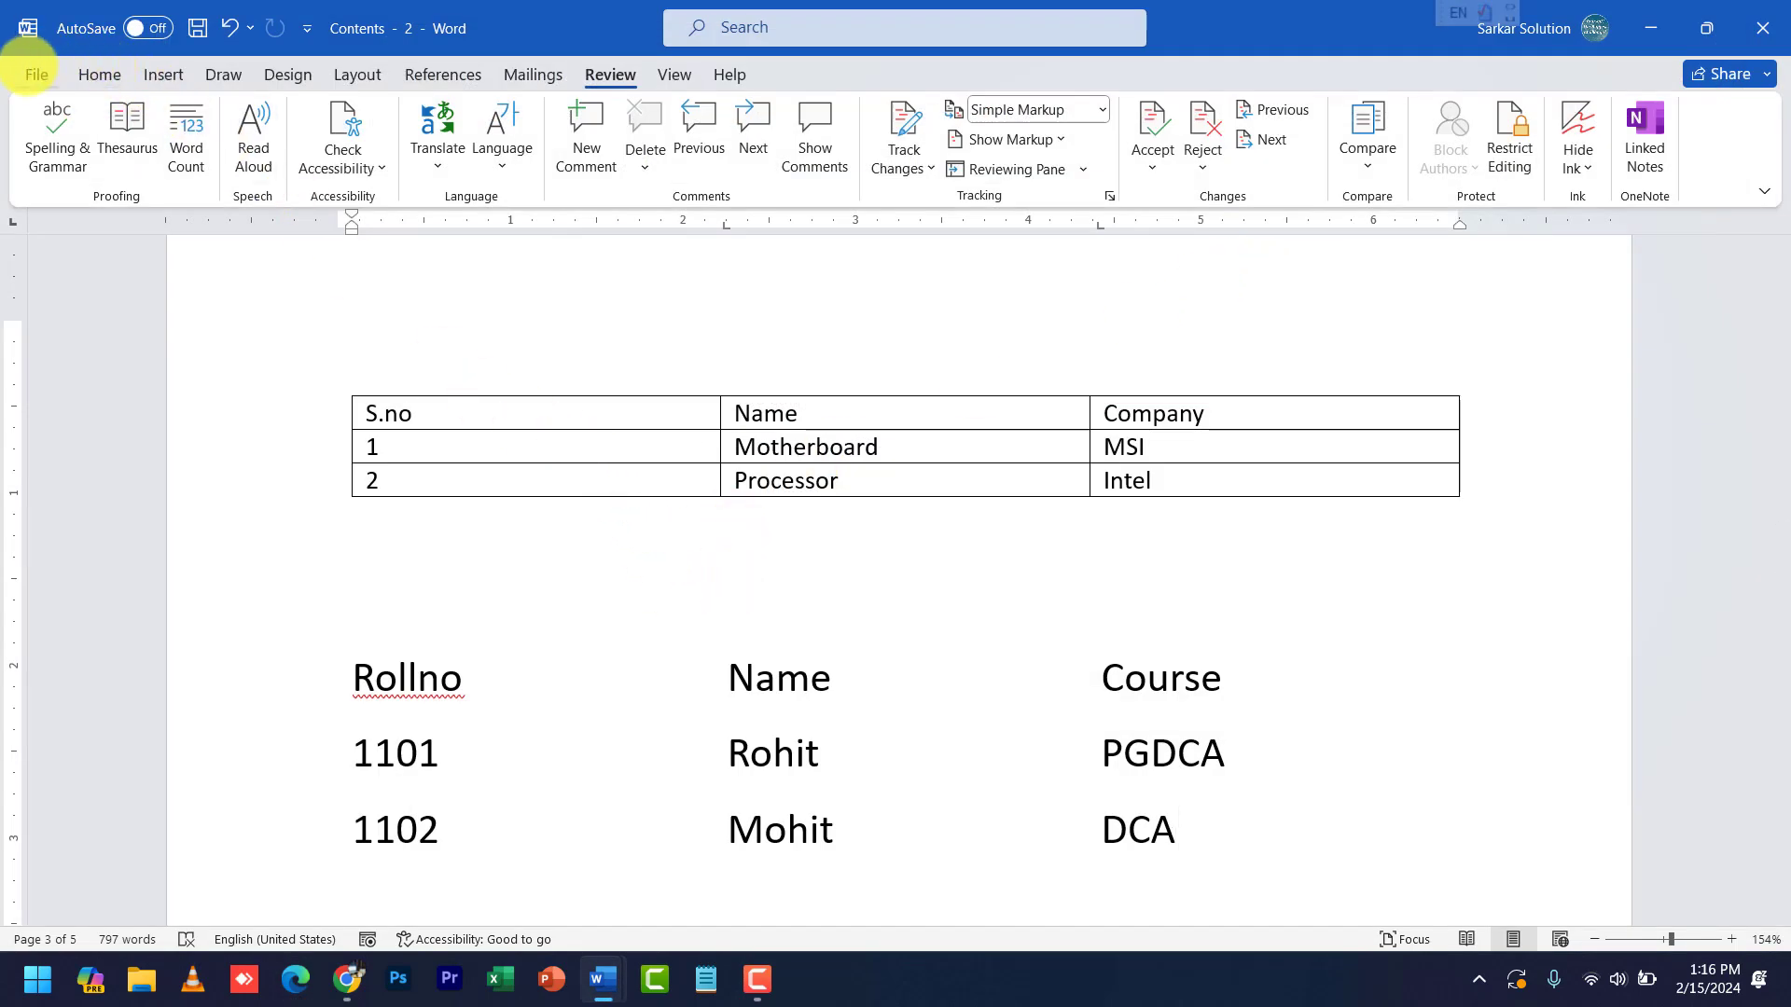
# - On the Account page, preview the Black, Dark Gray, White and system themes, then keep Colorful
pyautogui.click(28, 71)
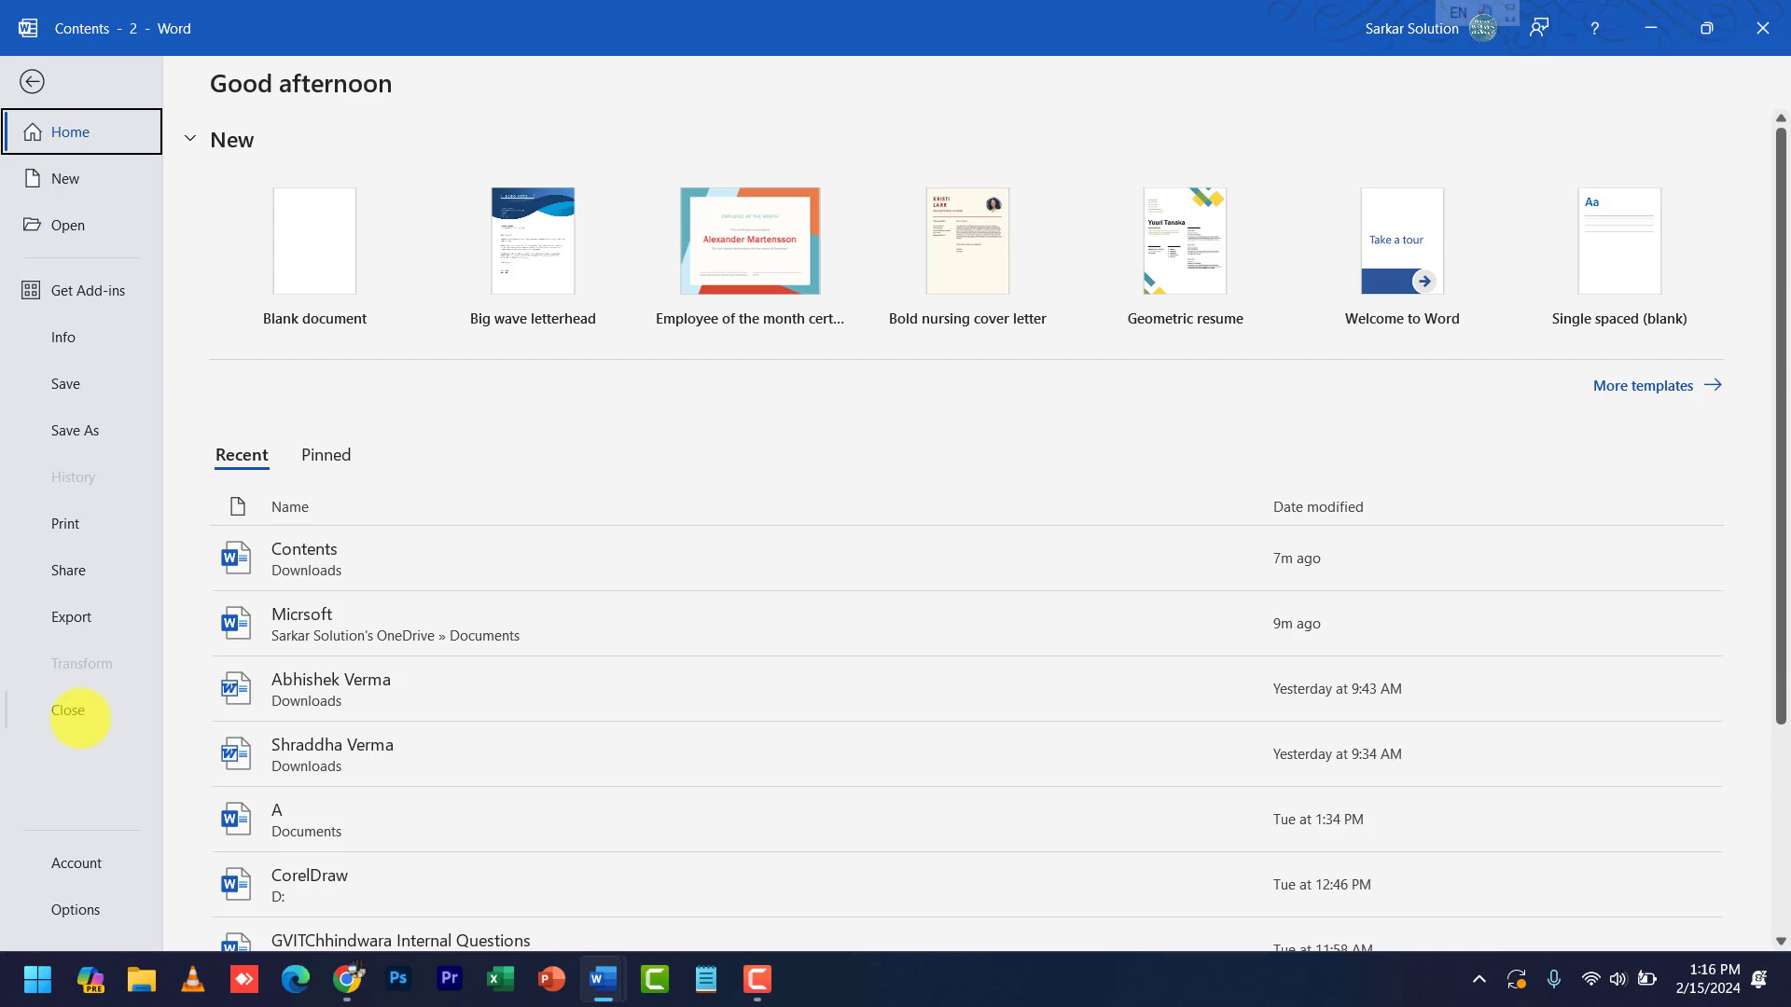
pyautogui.click(73, 853)
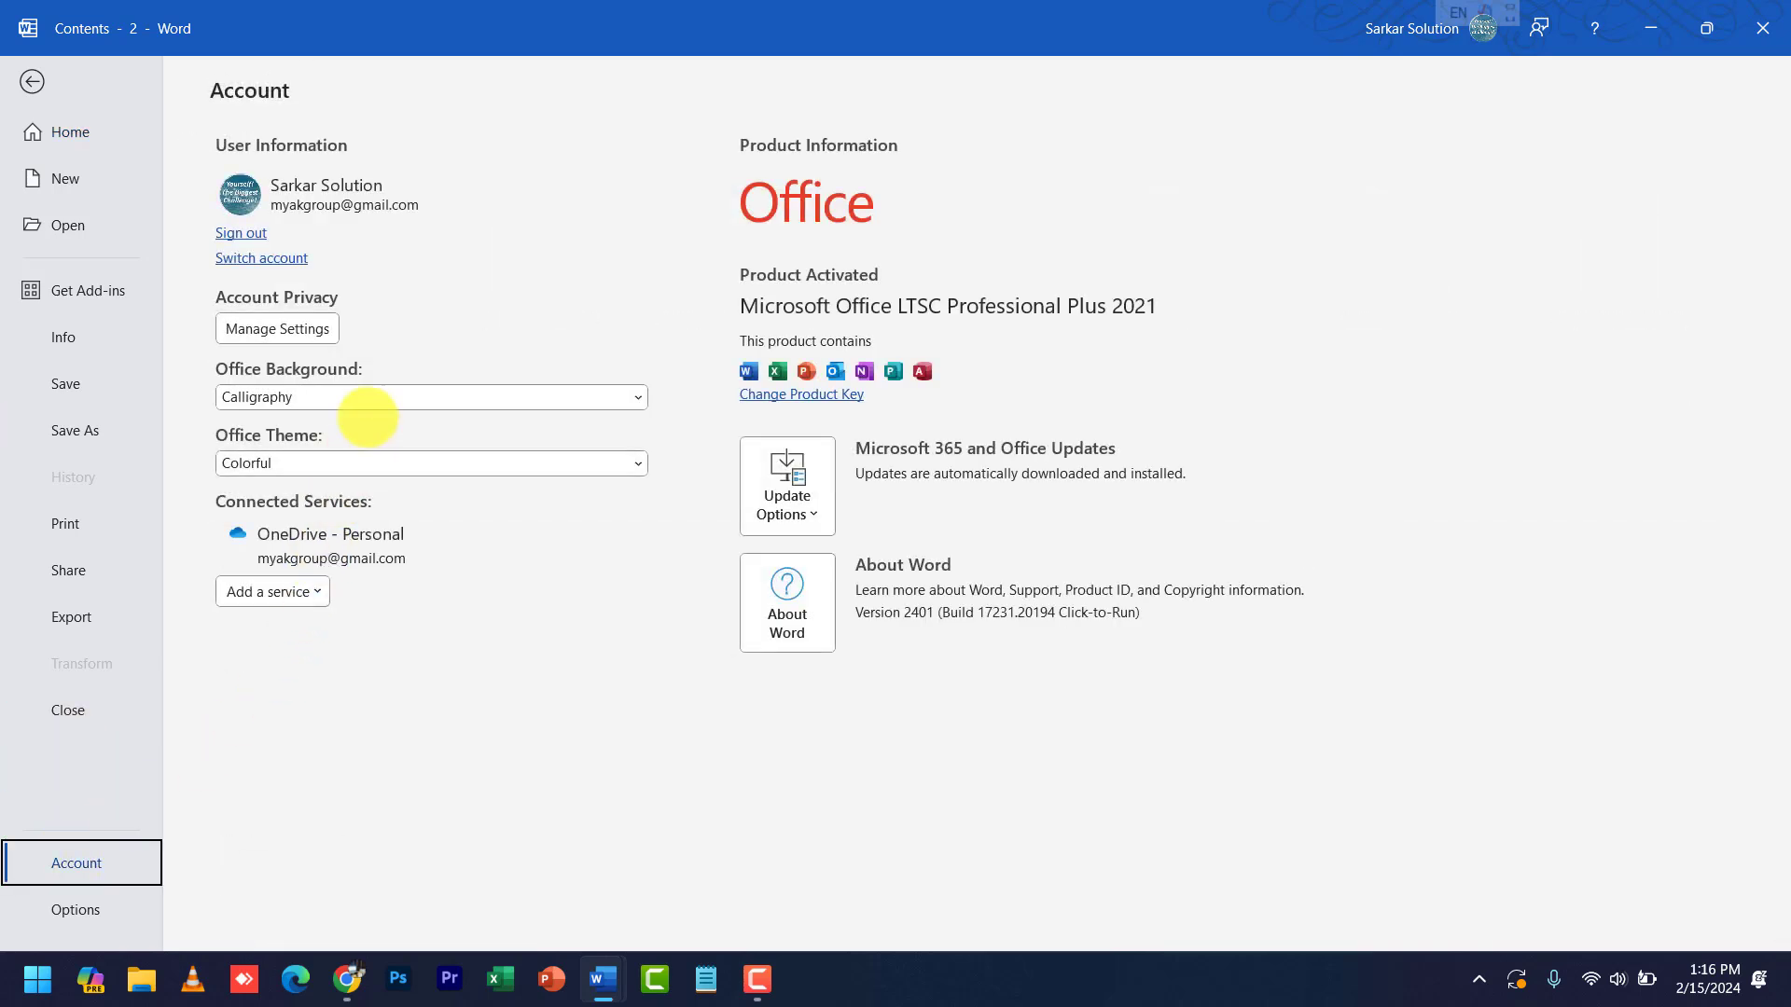
pyautogui.click(348, 469)
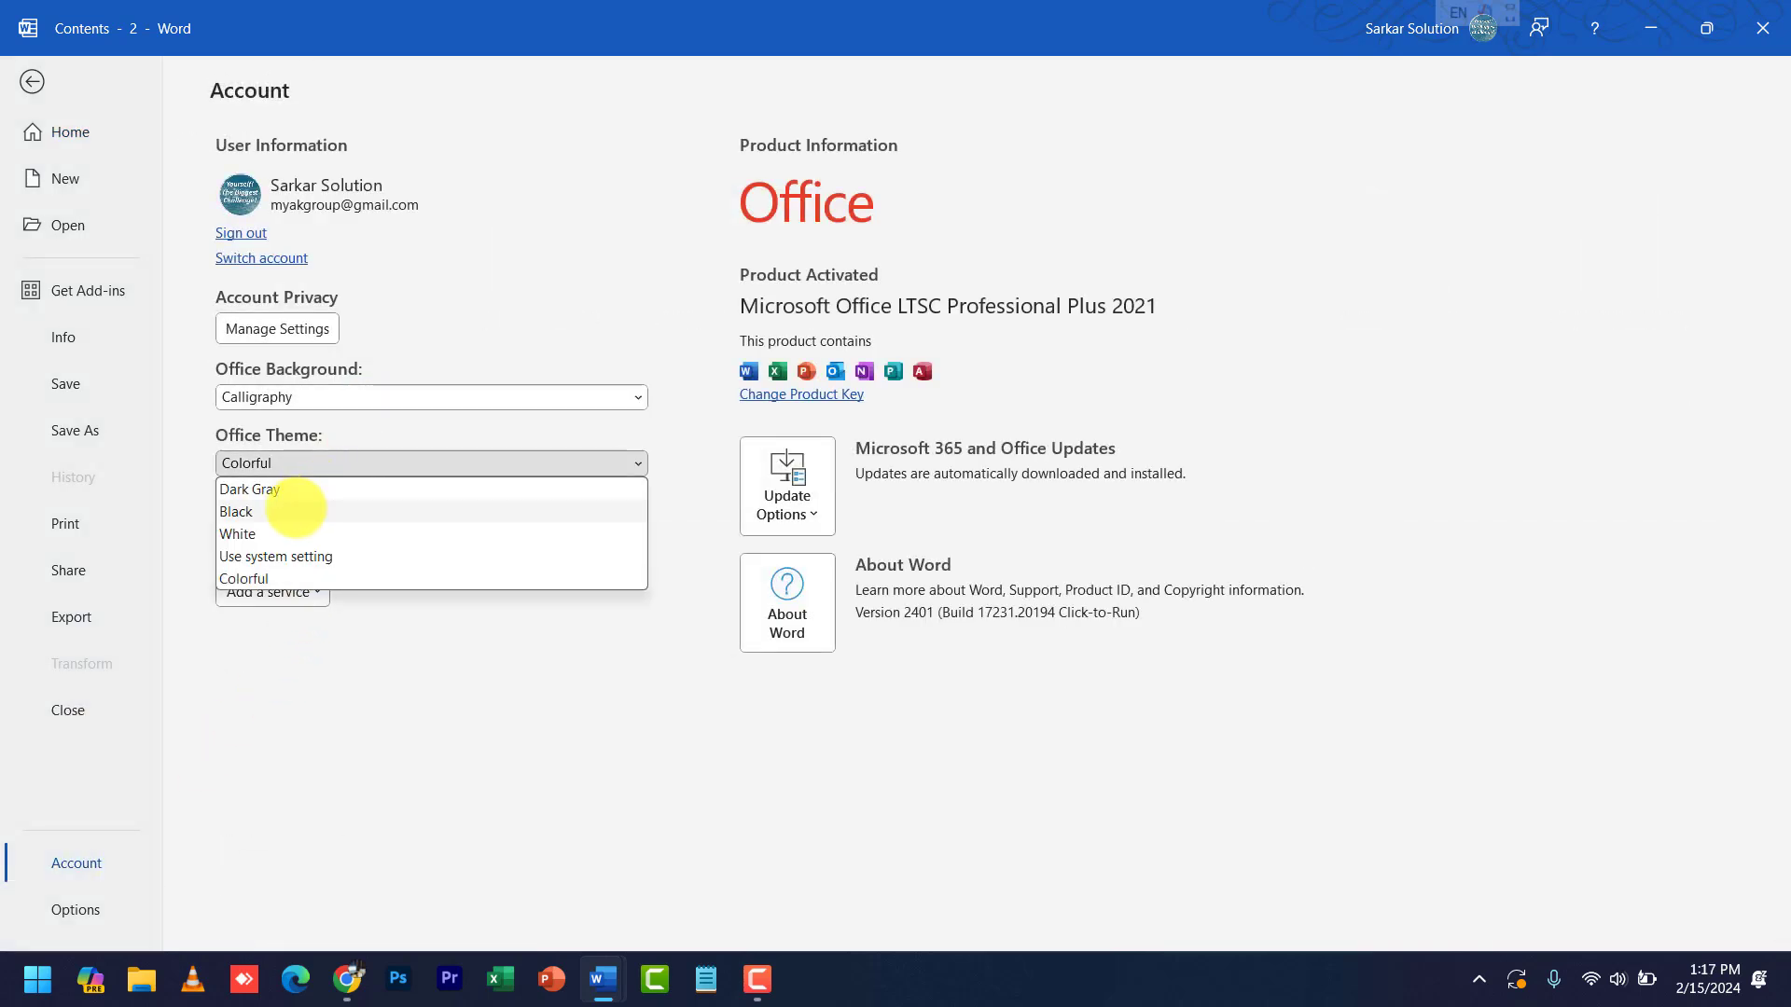
pyautogui.click(295, 507)
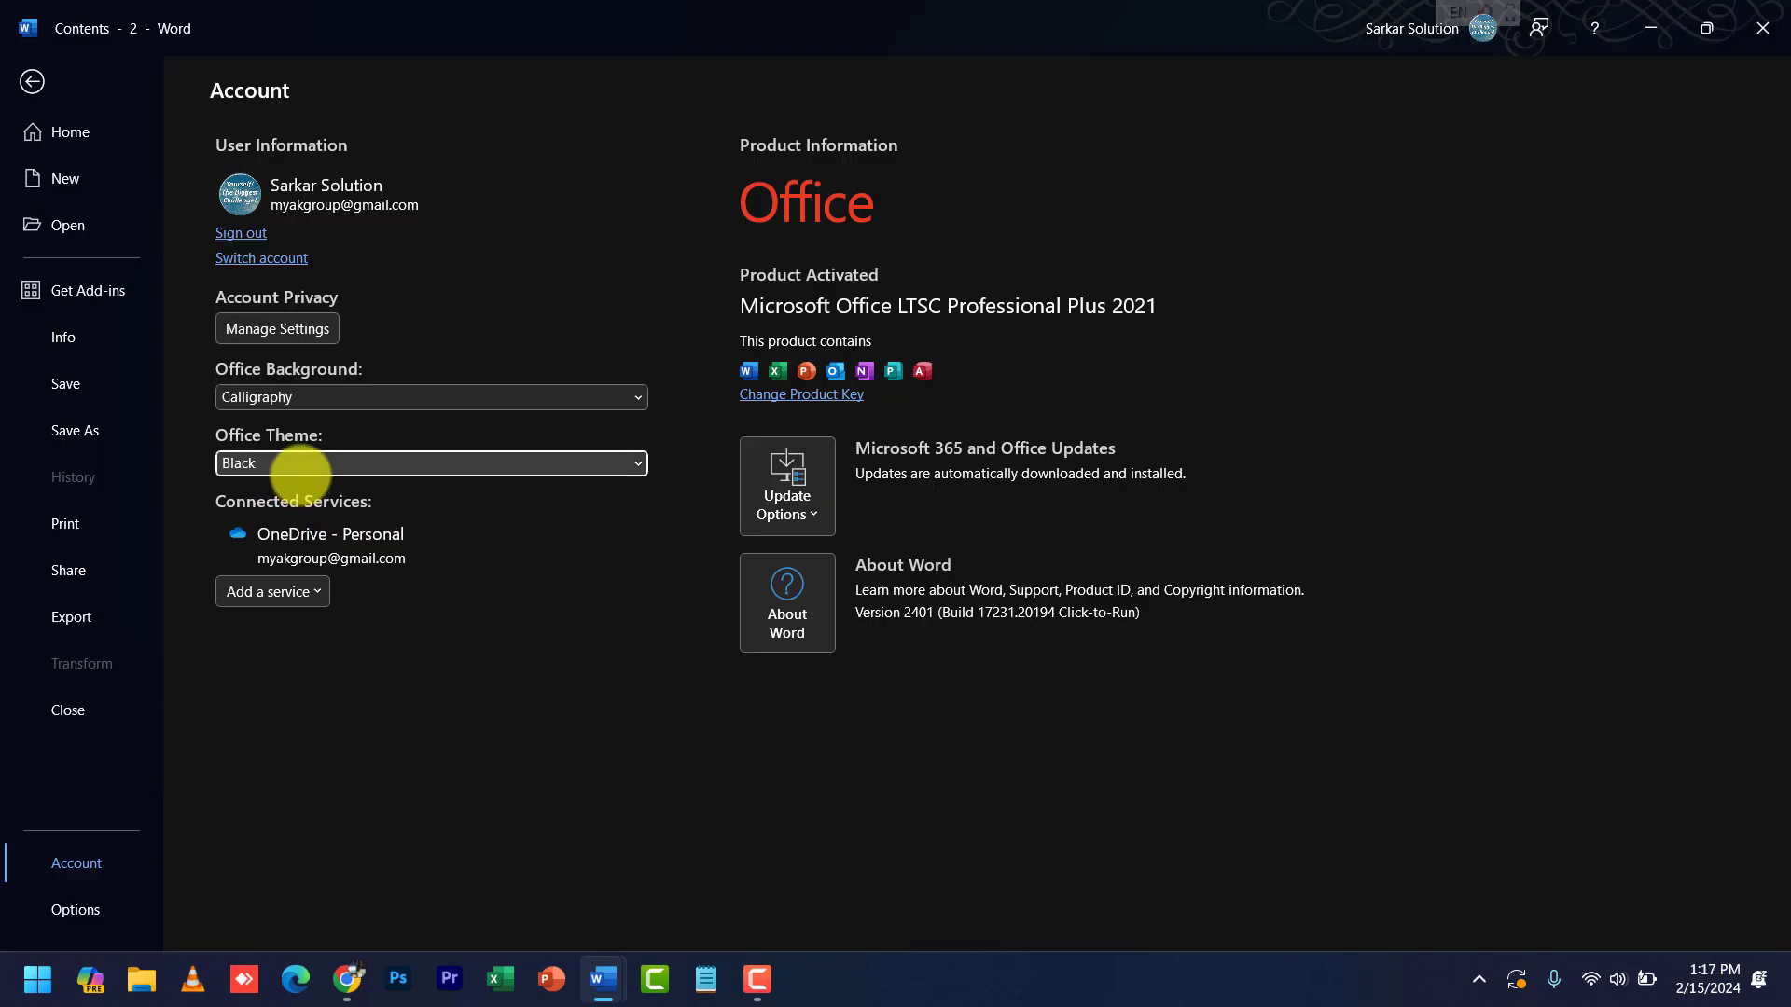
pyautogui.click(299, 468)
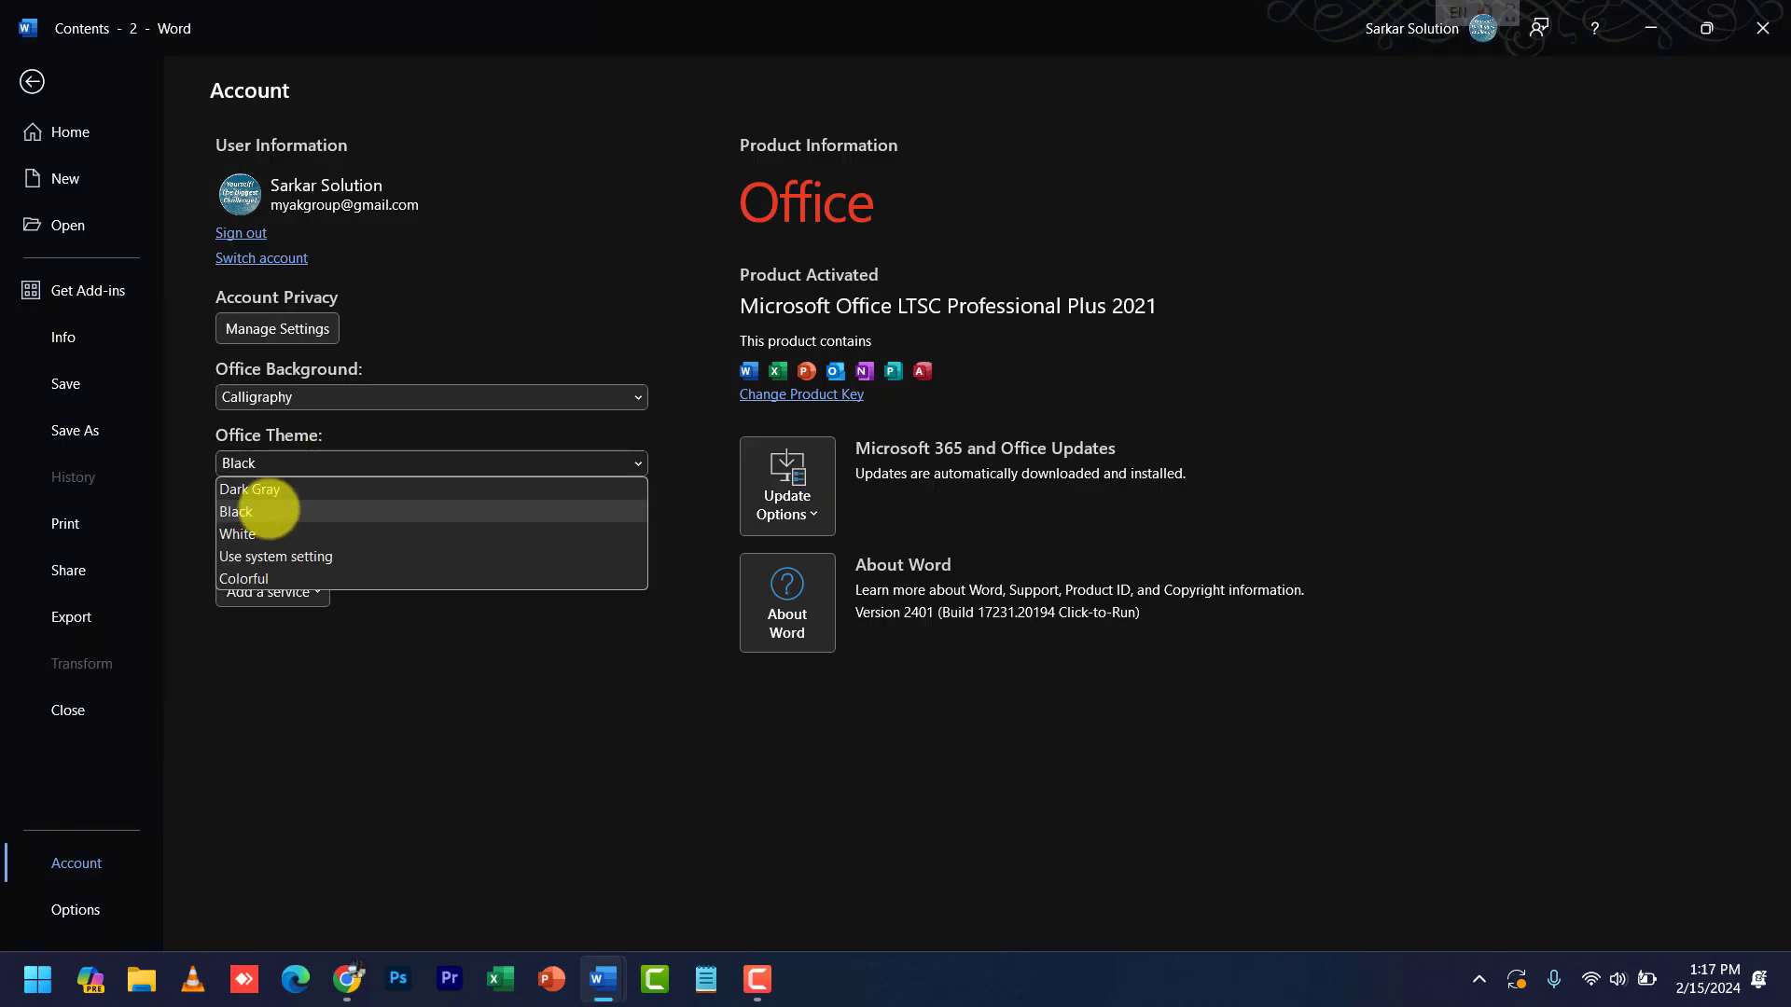
pyautogui.click(264, 490)
pyautogui.click(272, 469)
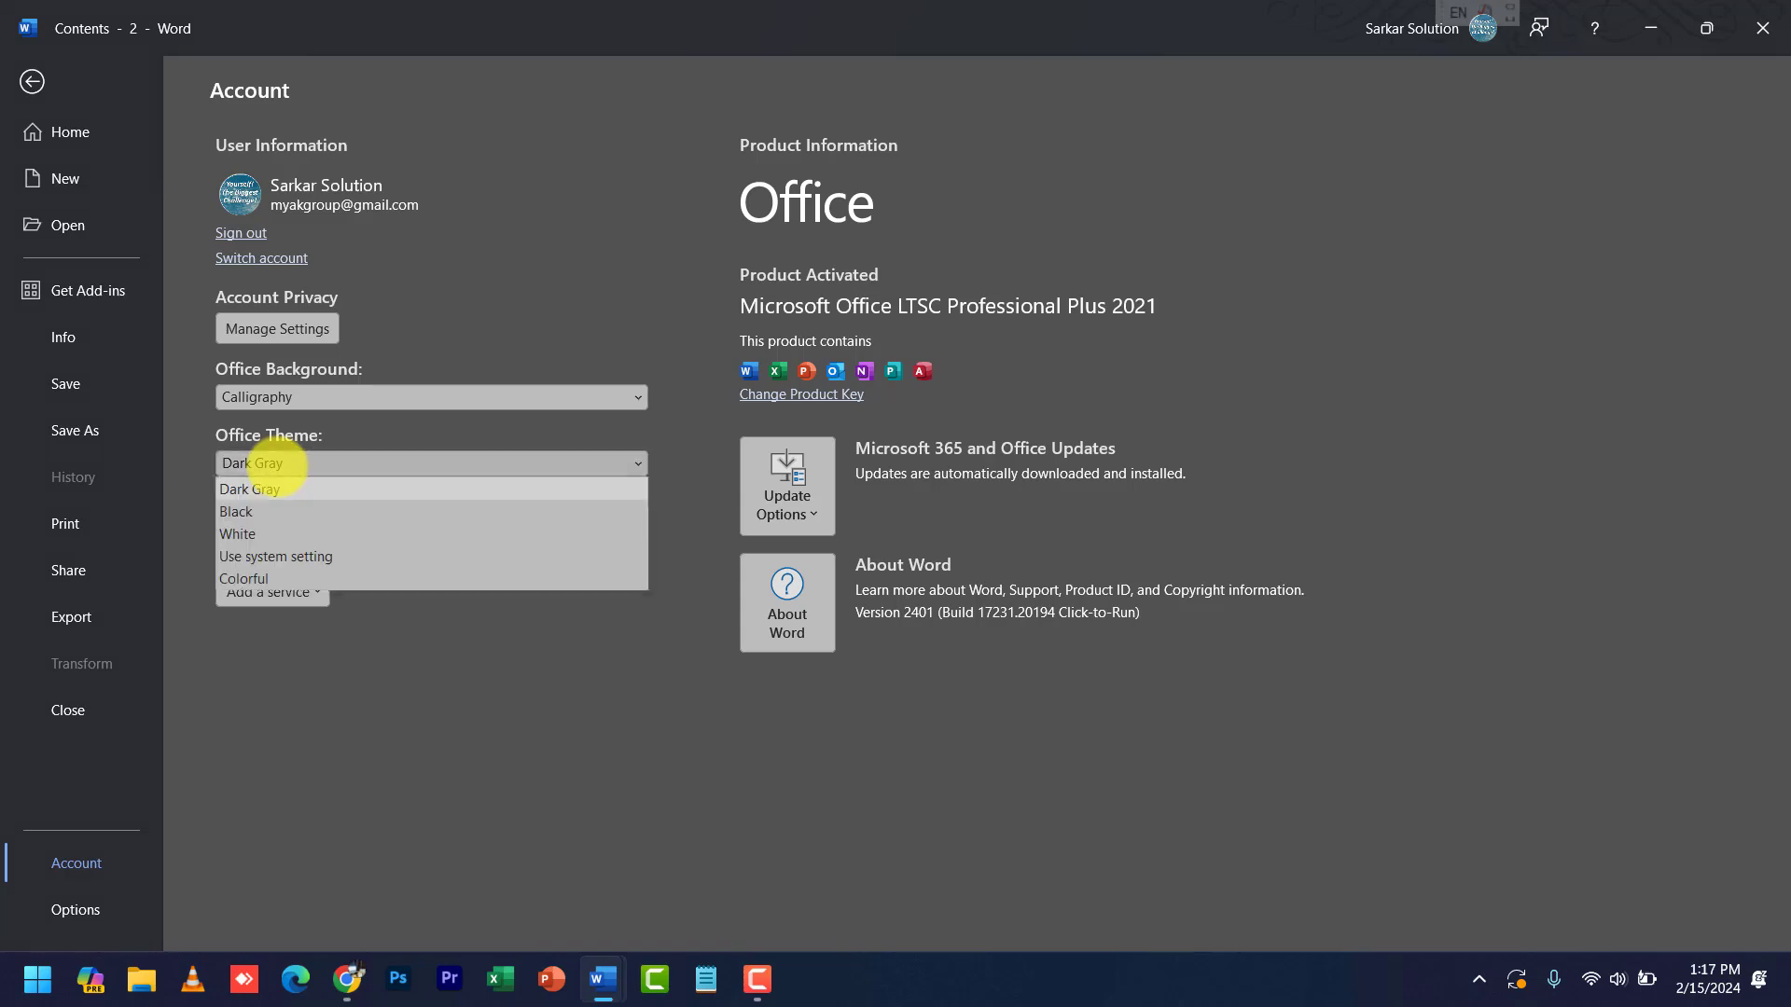
pyautogui.click(252, 534)
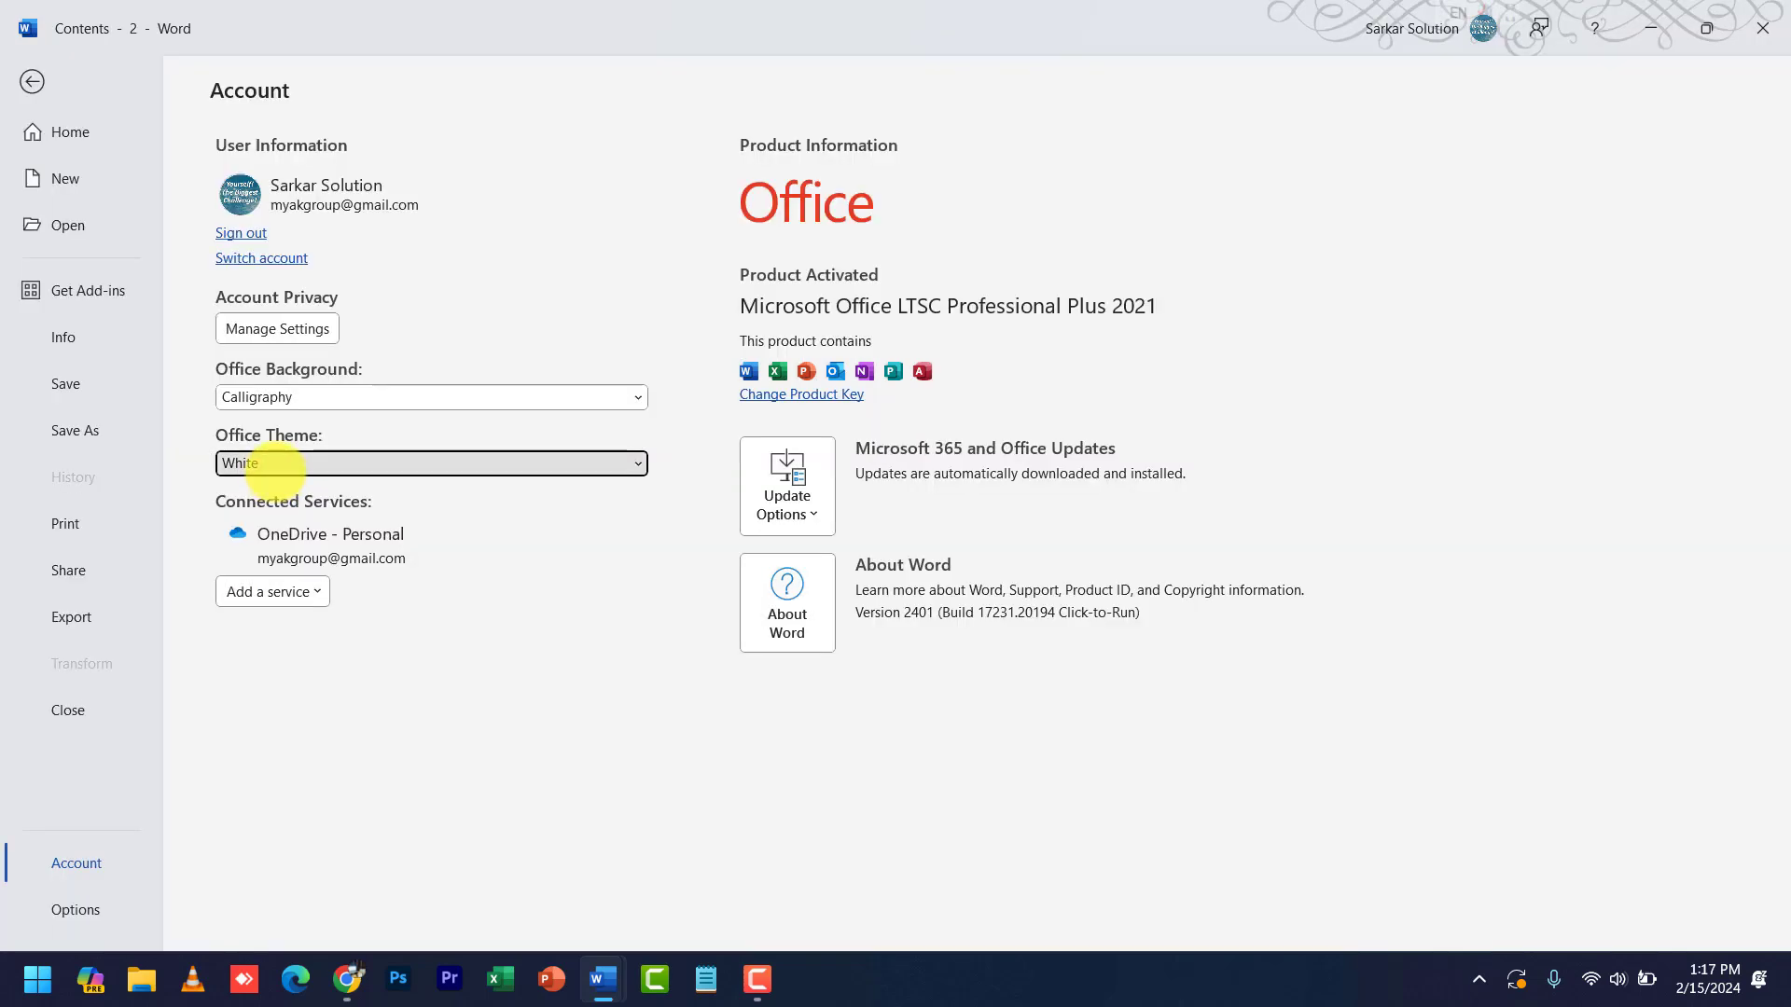
pyautogui.click(285, 467)
pyautogui.click(275, 556)
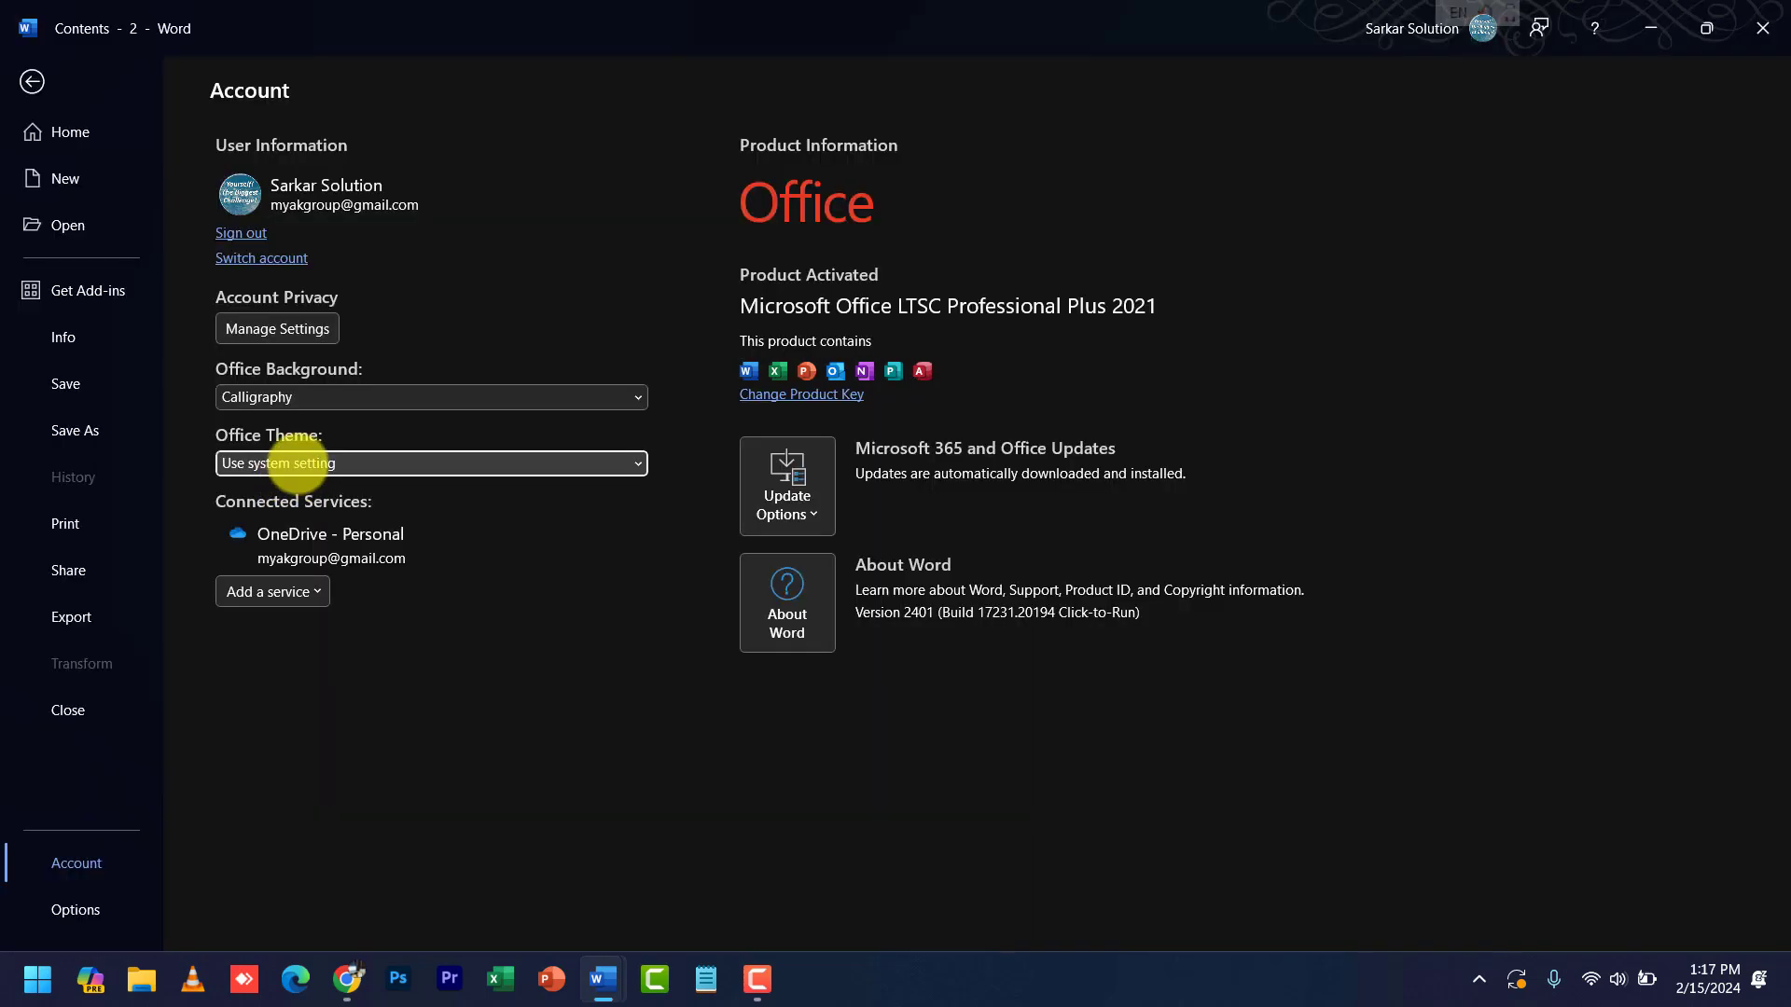
pyautogui.click(294, 469)
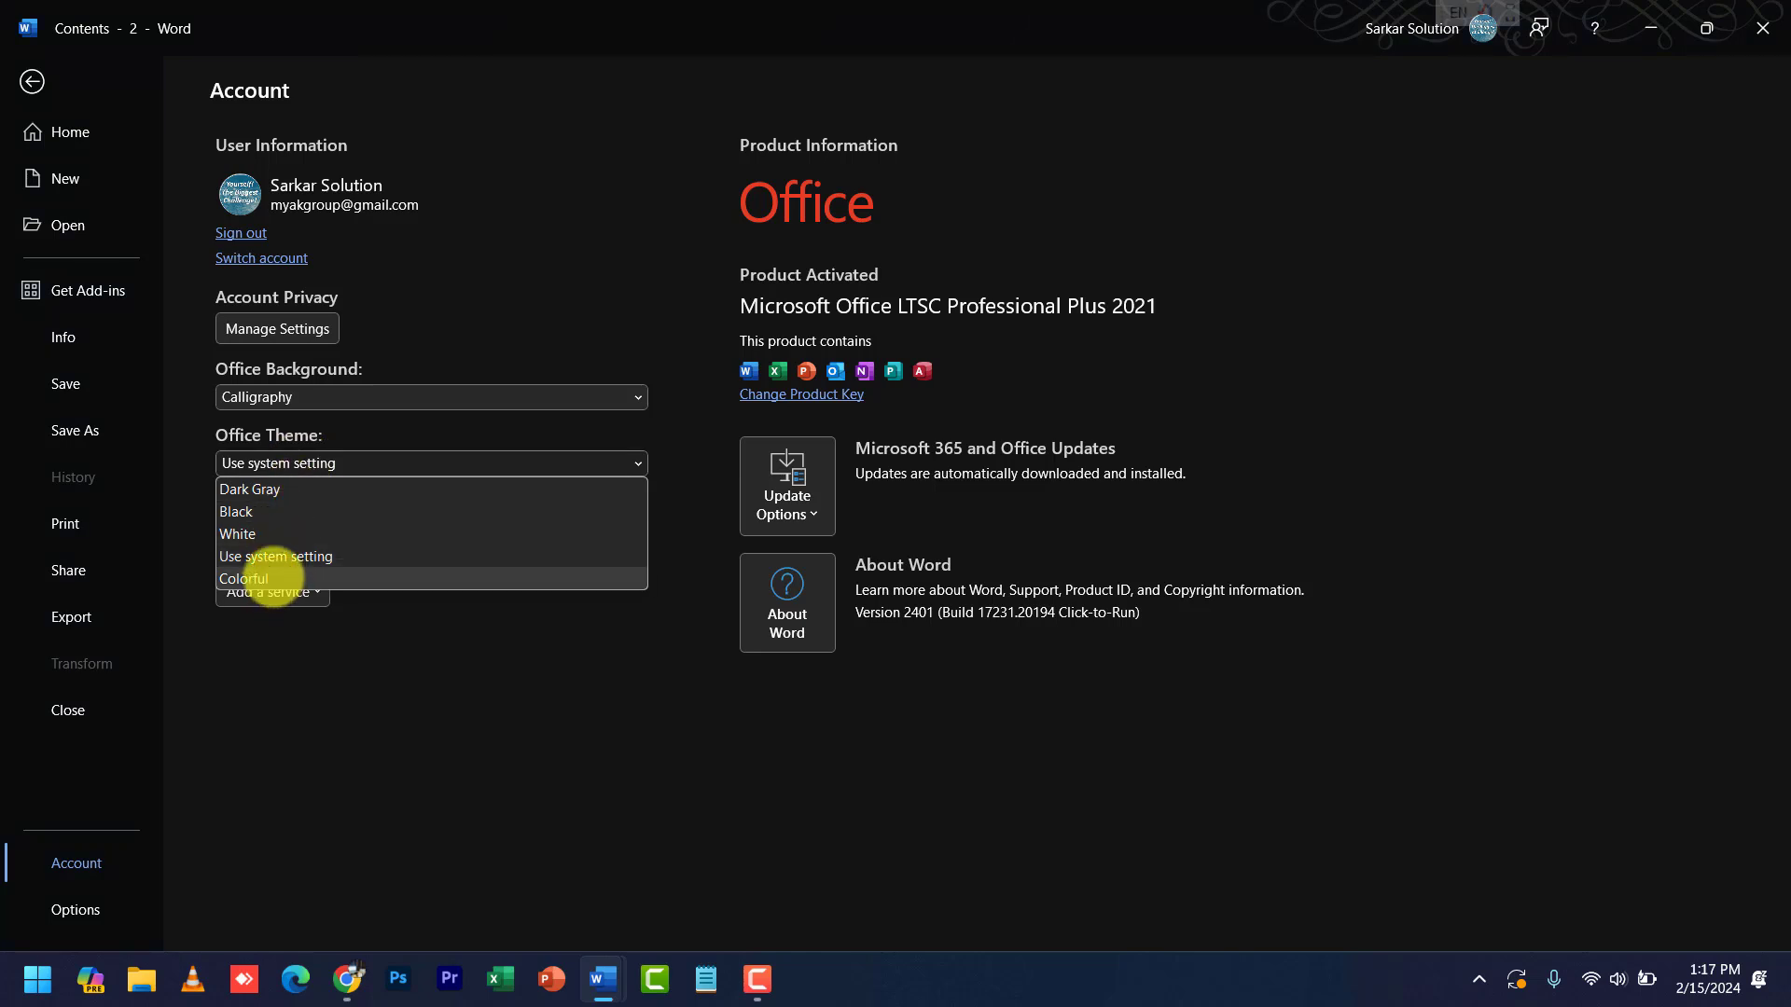
pyautogui.click(271, 579)
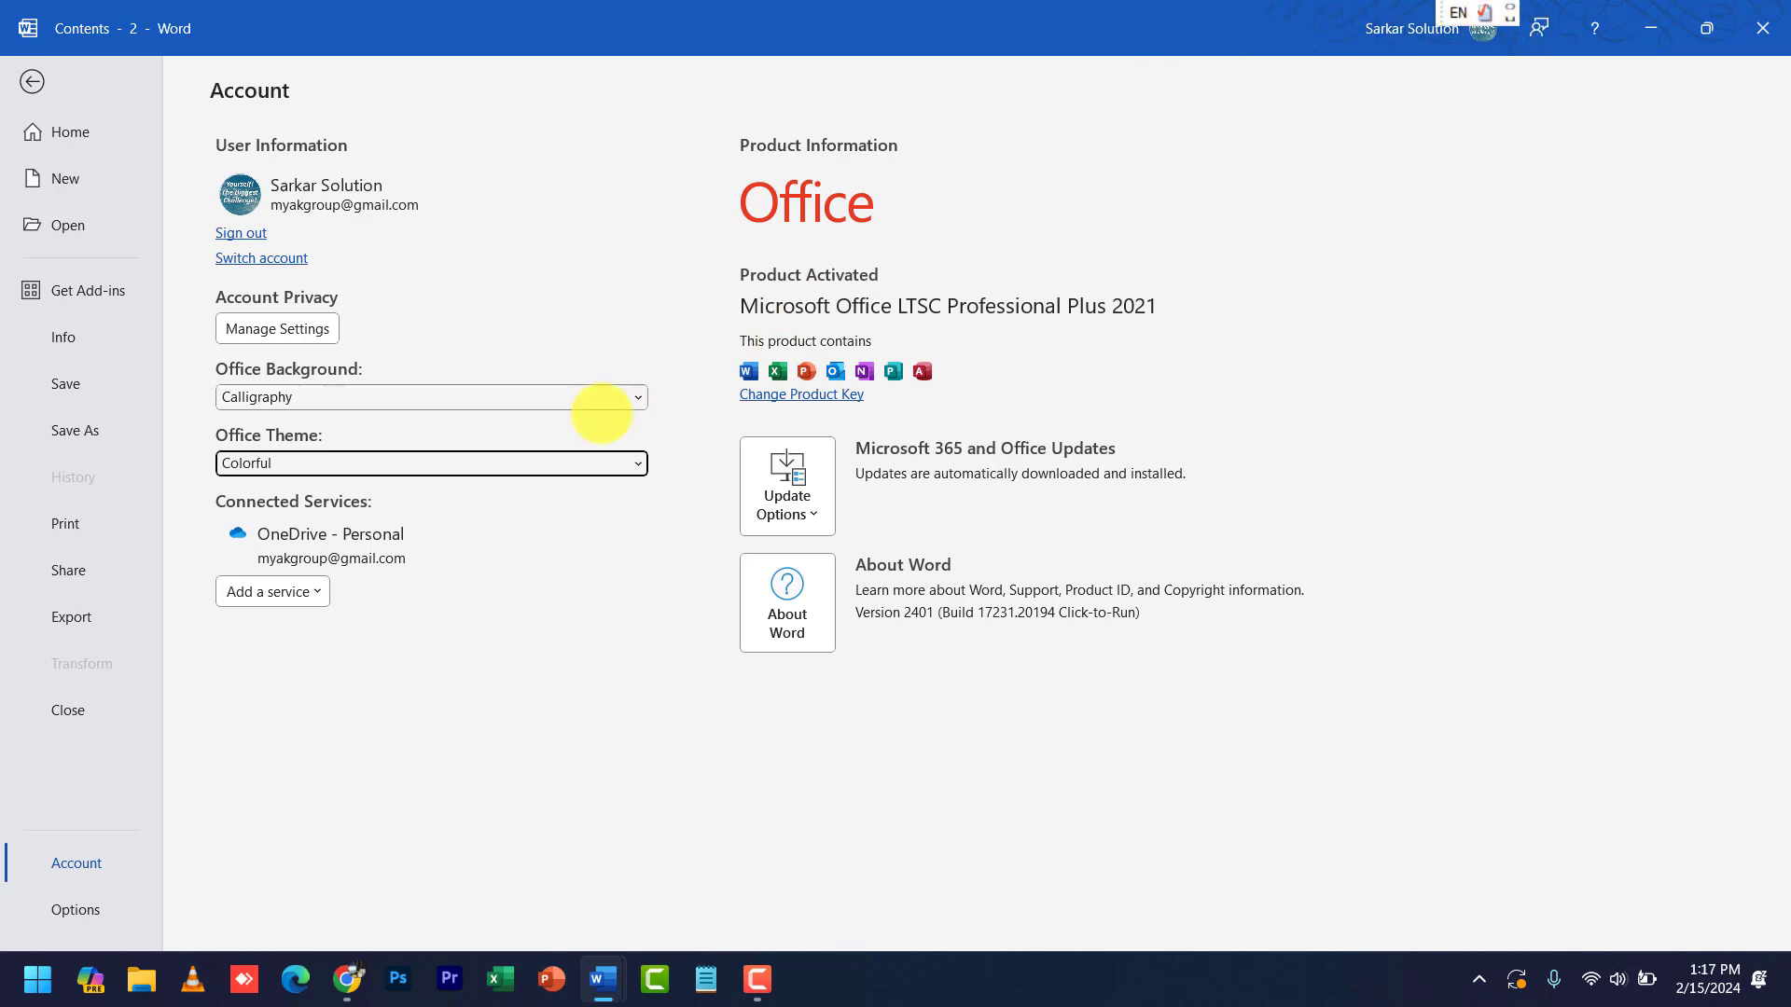
# - Change the Office background from Calligraphy to Tree Rings
pyautogui.click(497, 399)
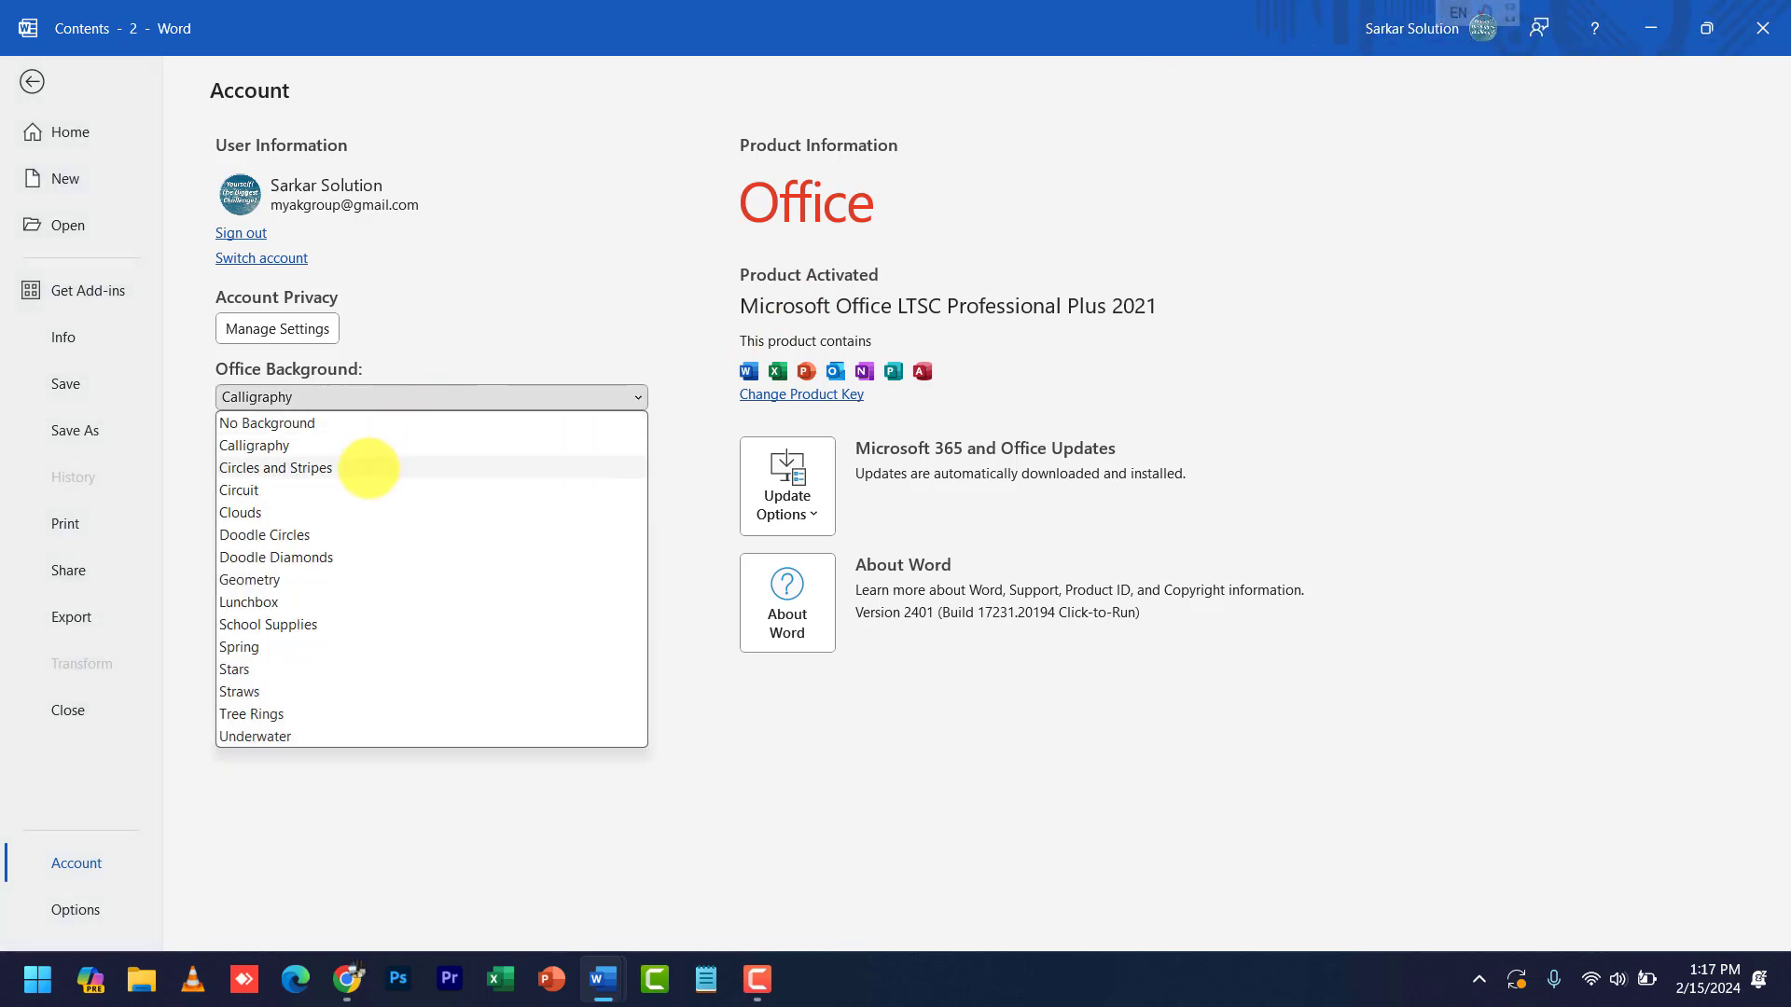
pyautogui.click(372, 464)
pyautogui.press('Escape')
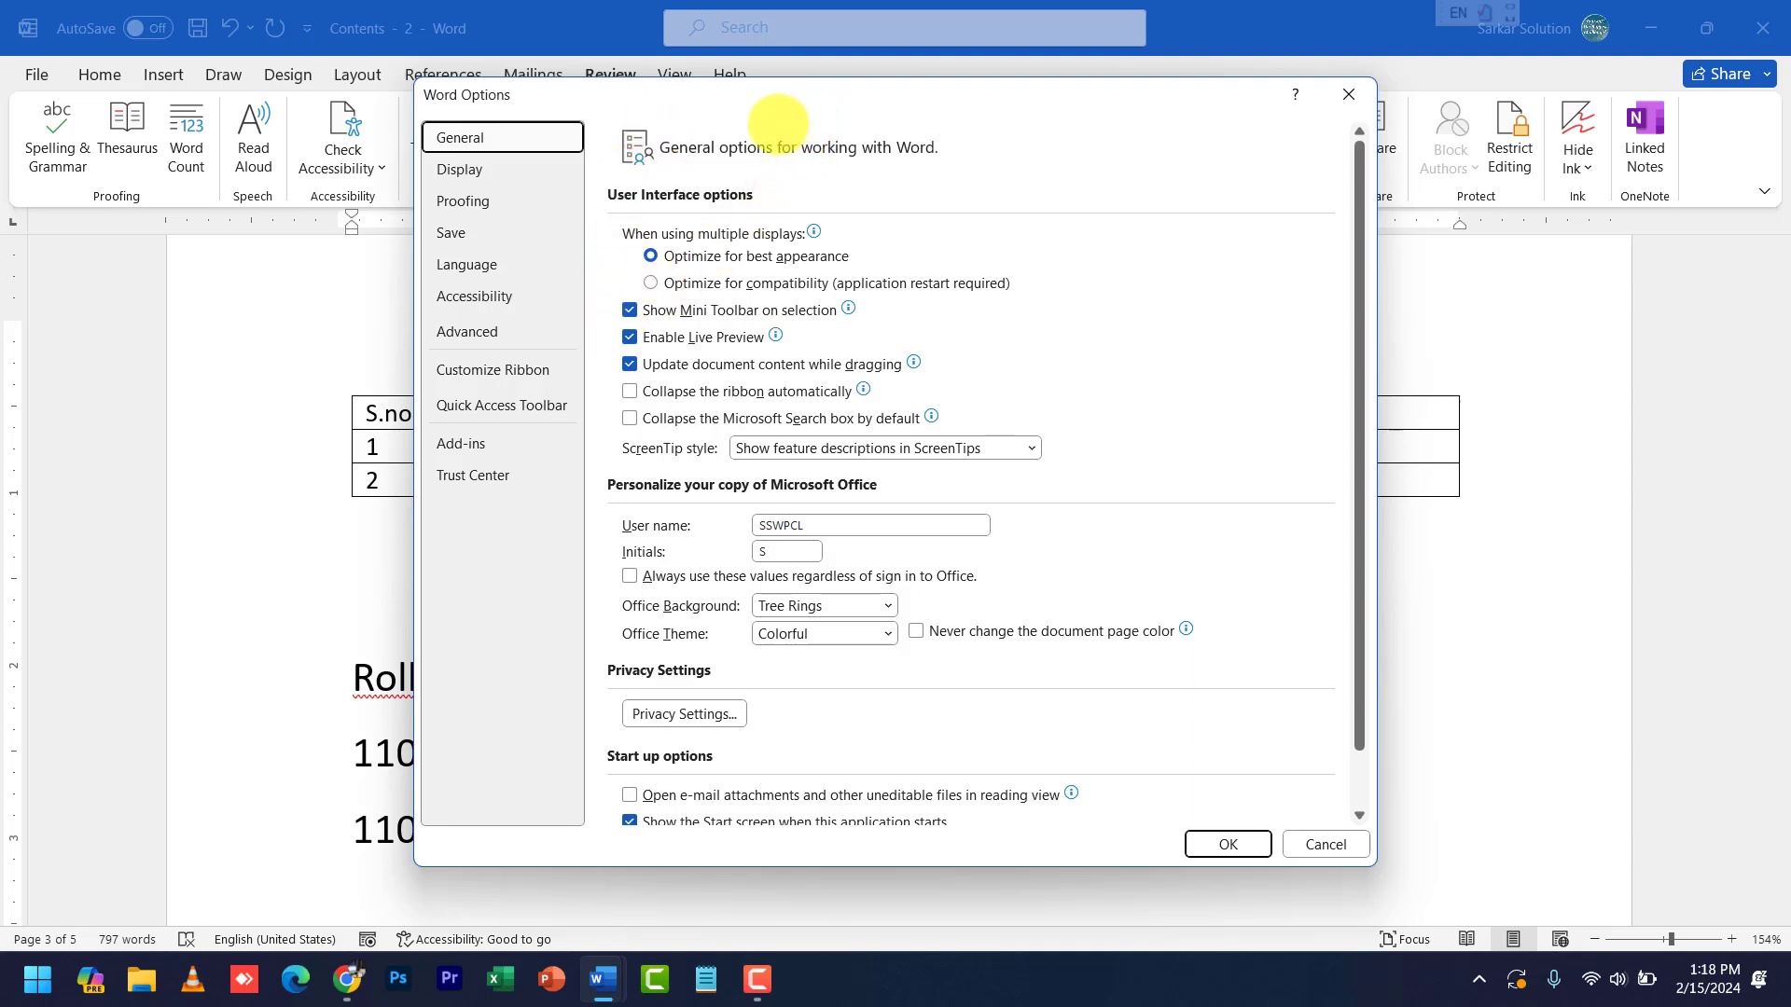
# - Move Word Options aside and browse the Display, Save and Language pages, ending on Proofing
pyautogui.moveTo(777, 123); pyautogui.dragTo(707, 137)
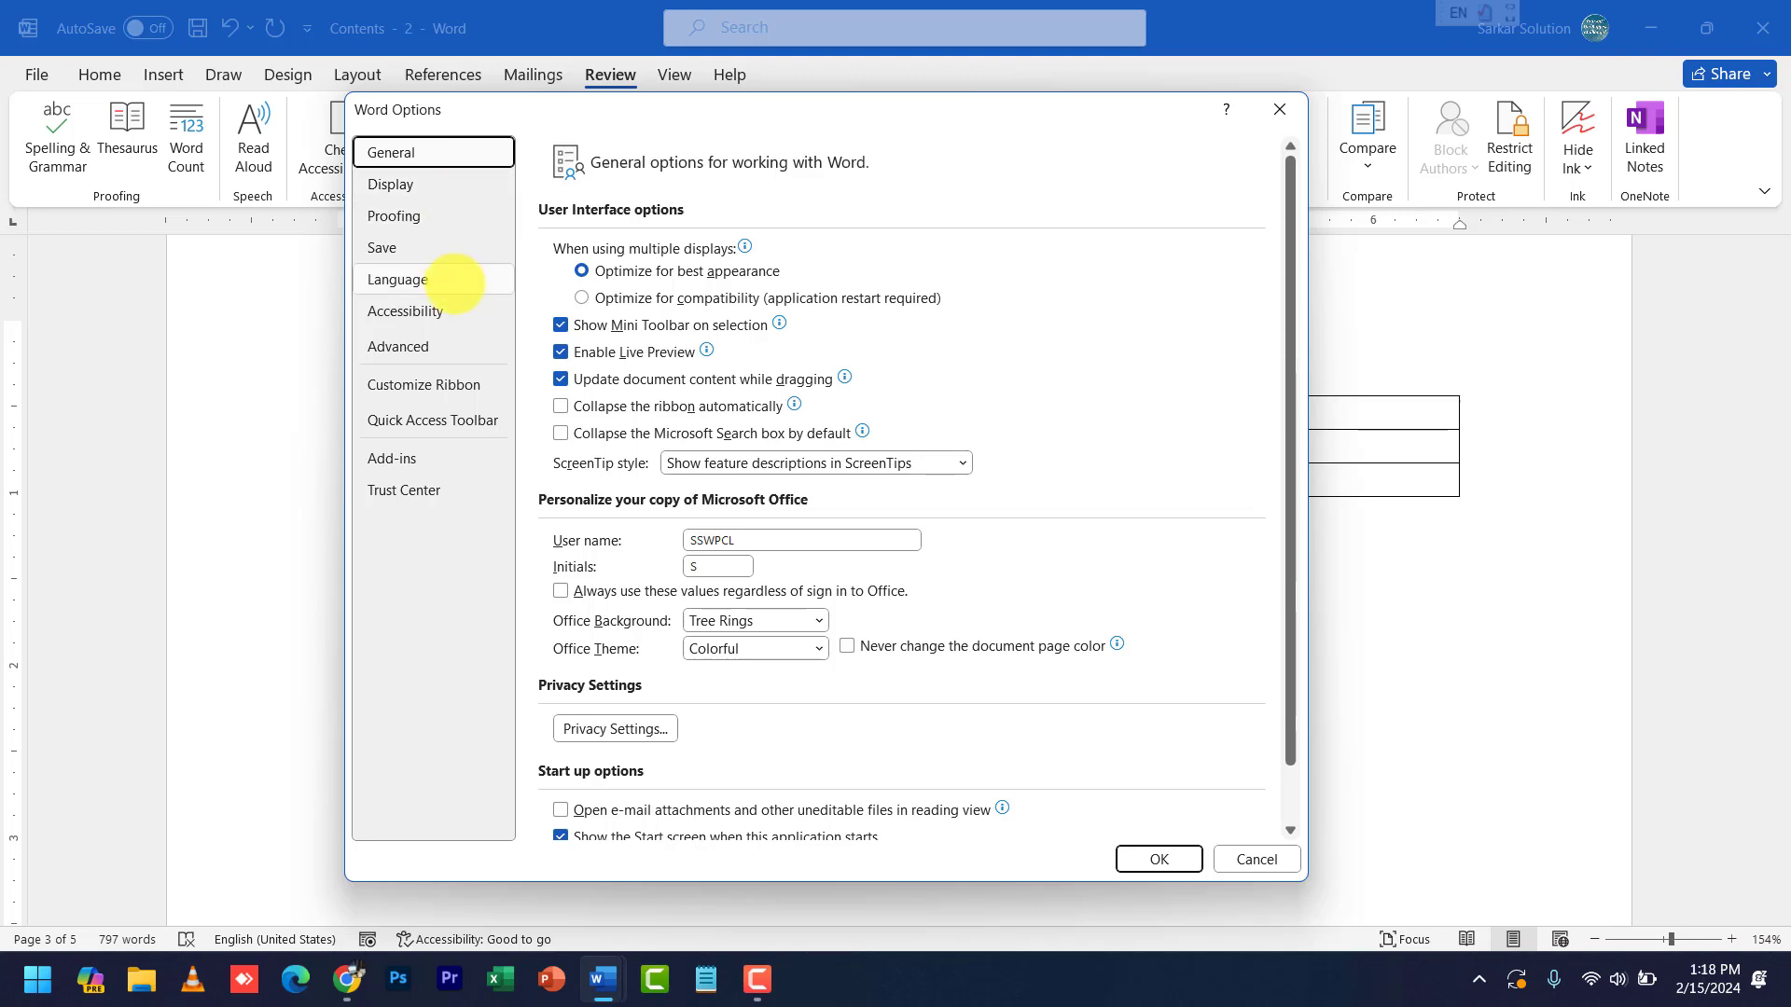
pyautogui.click(425, 190)
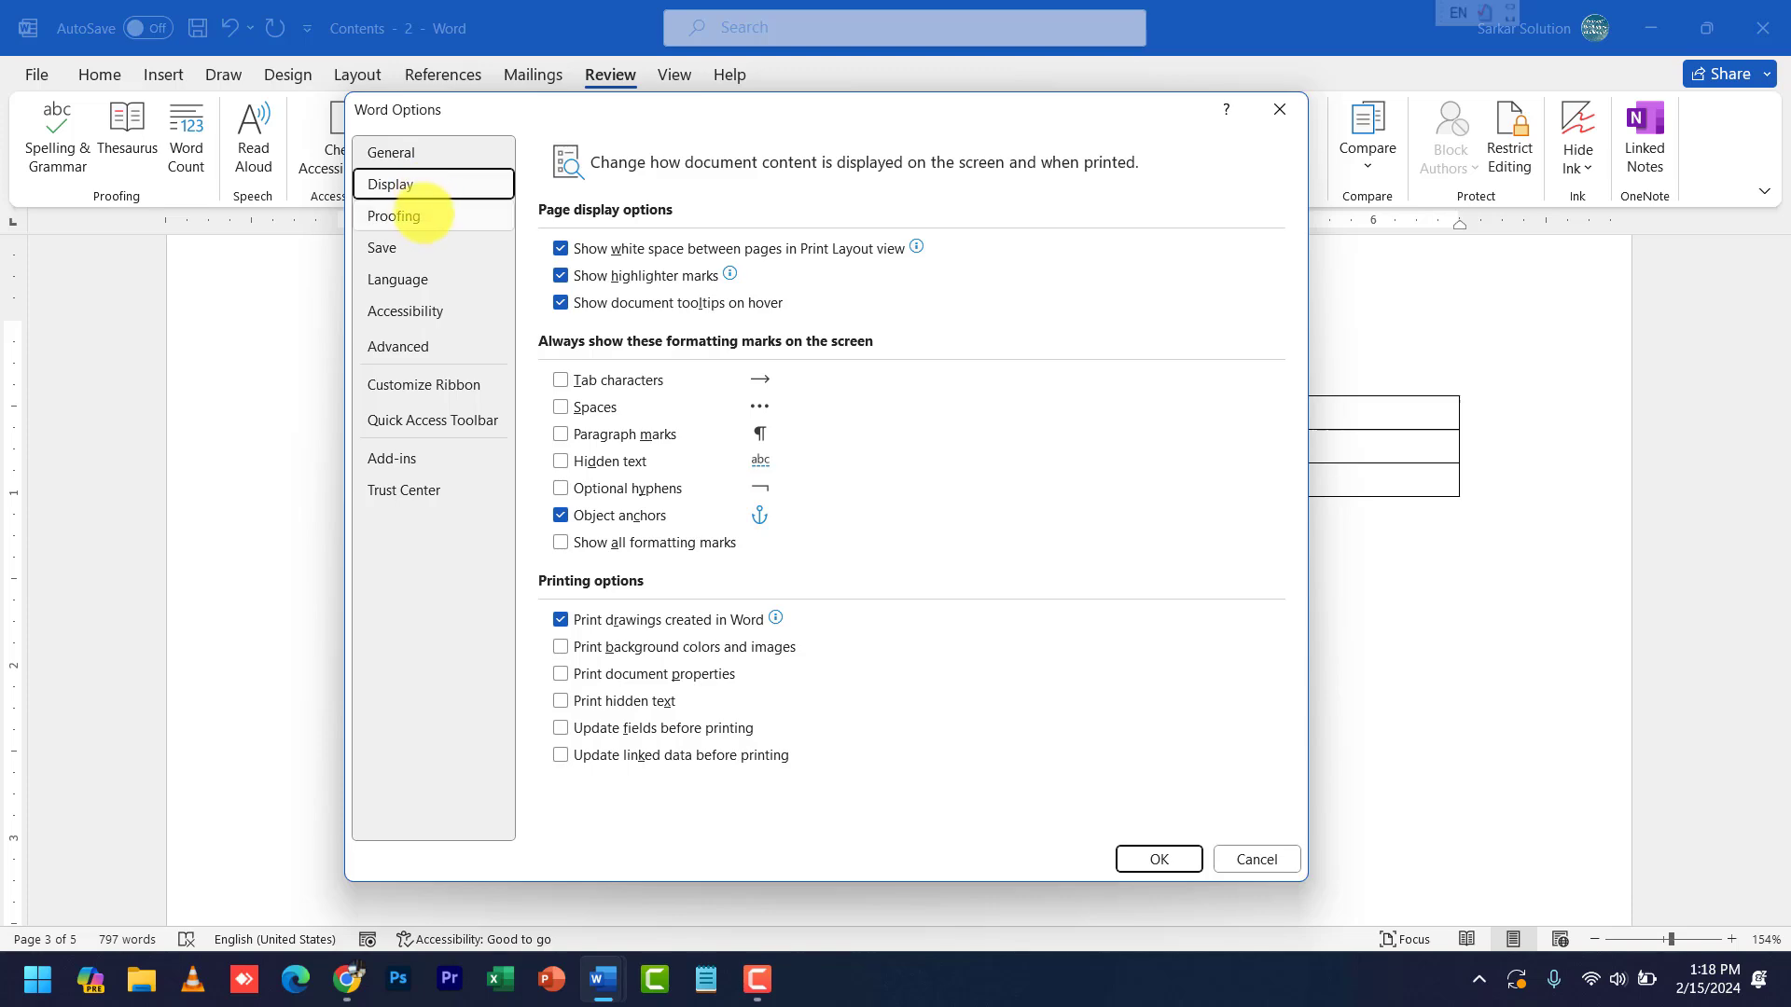
pyautogui.click(415, 218)
pyautogui.click(411, 247)
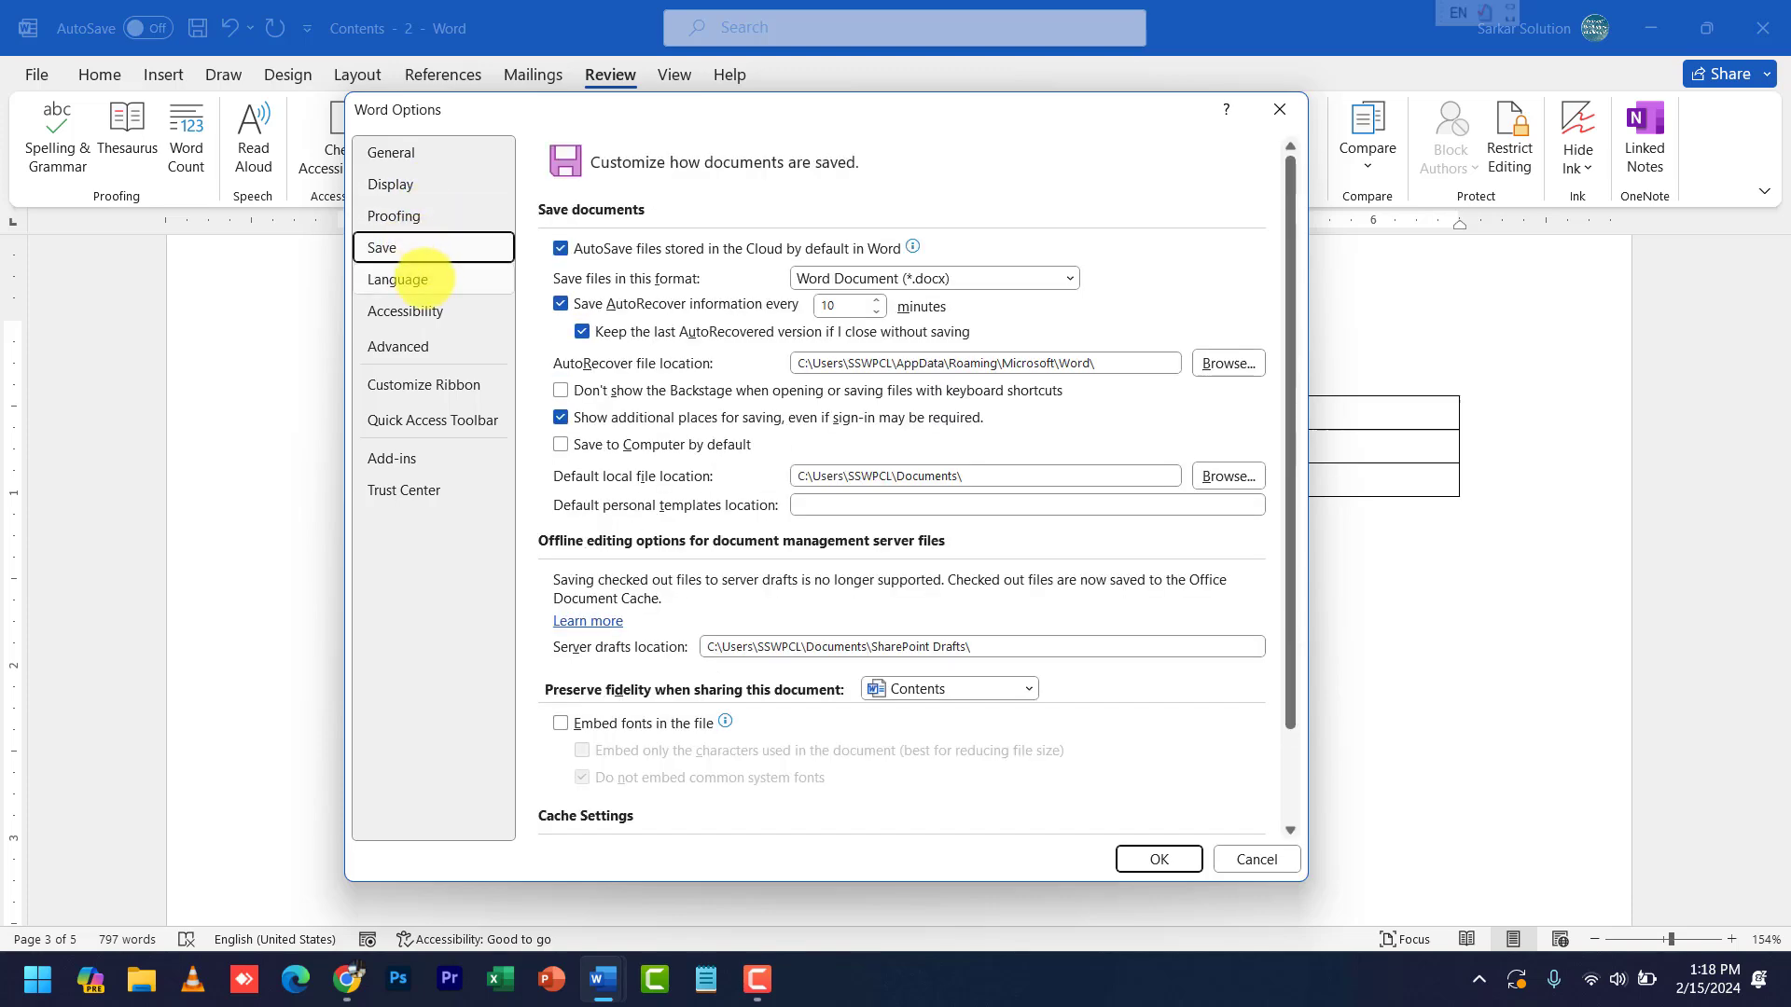
pyautogui.click(425, 279)
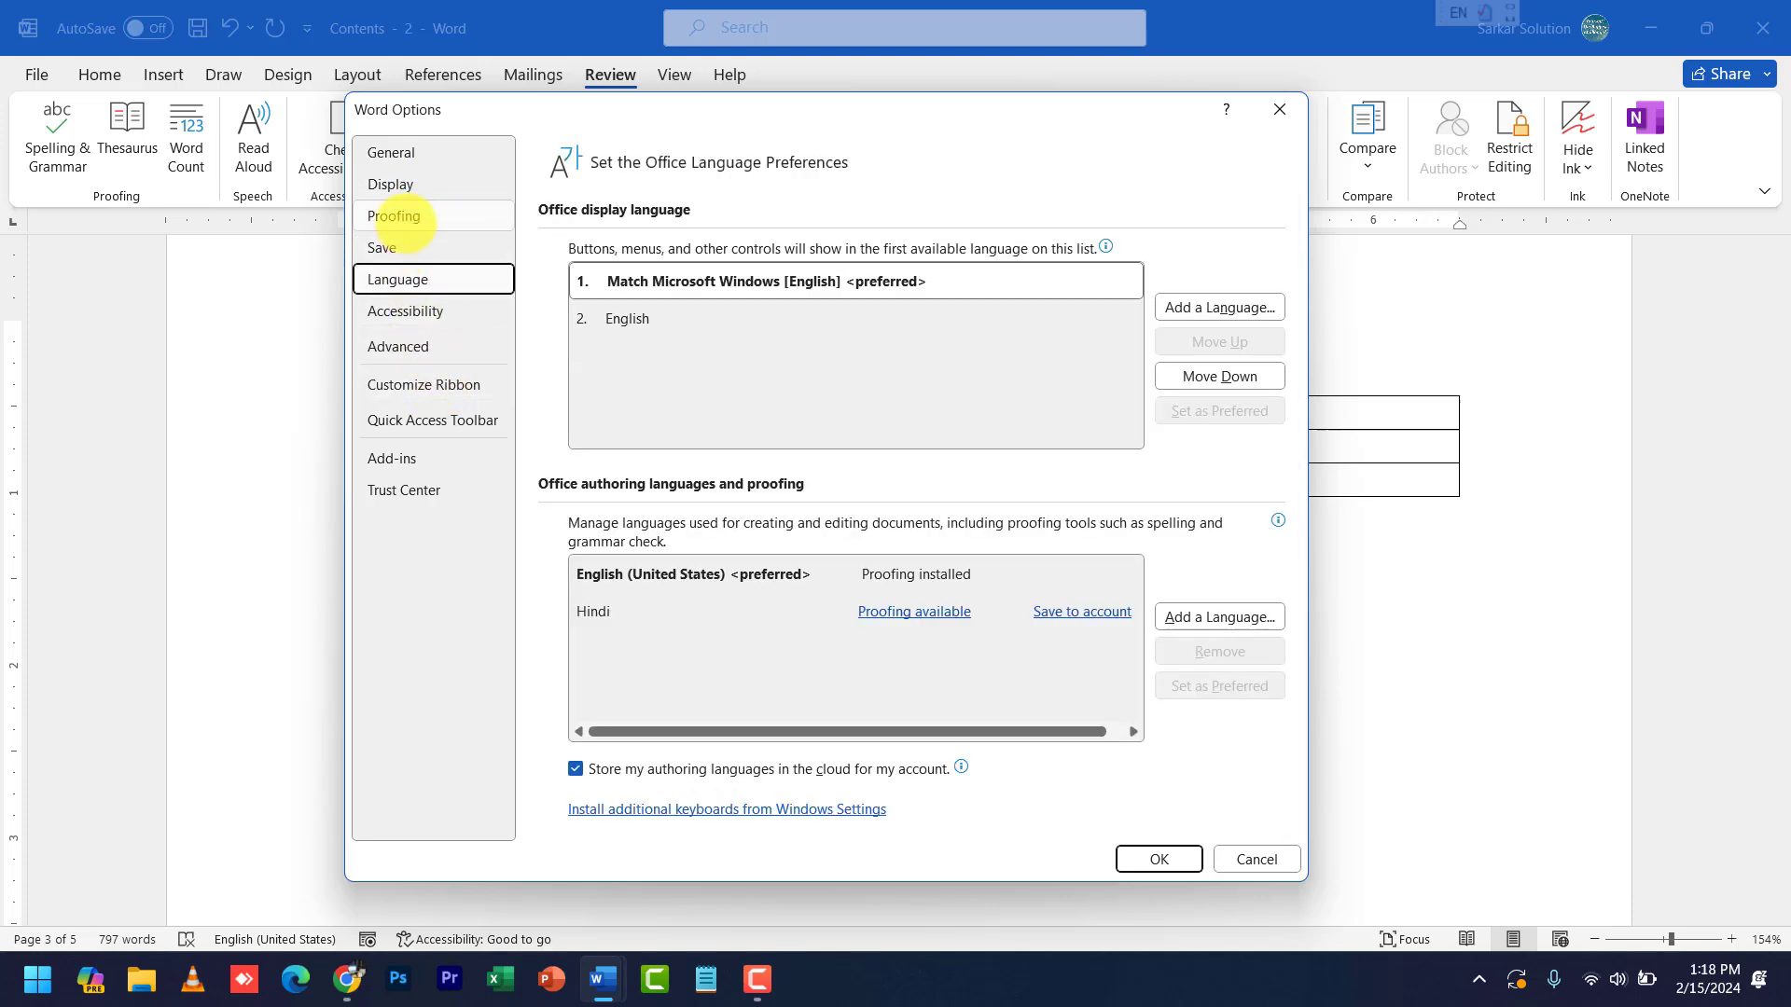
pyautogui.click(393, 218)
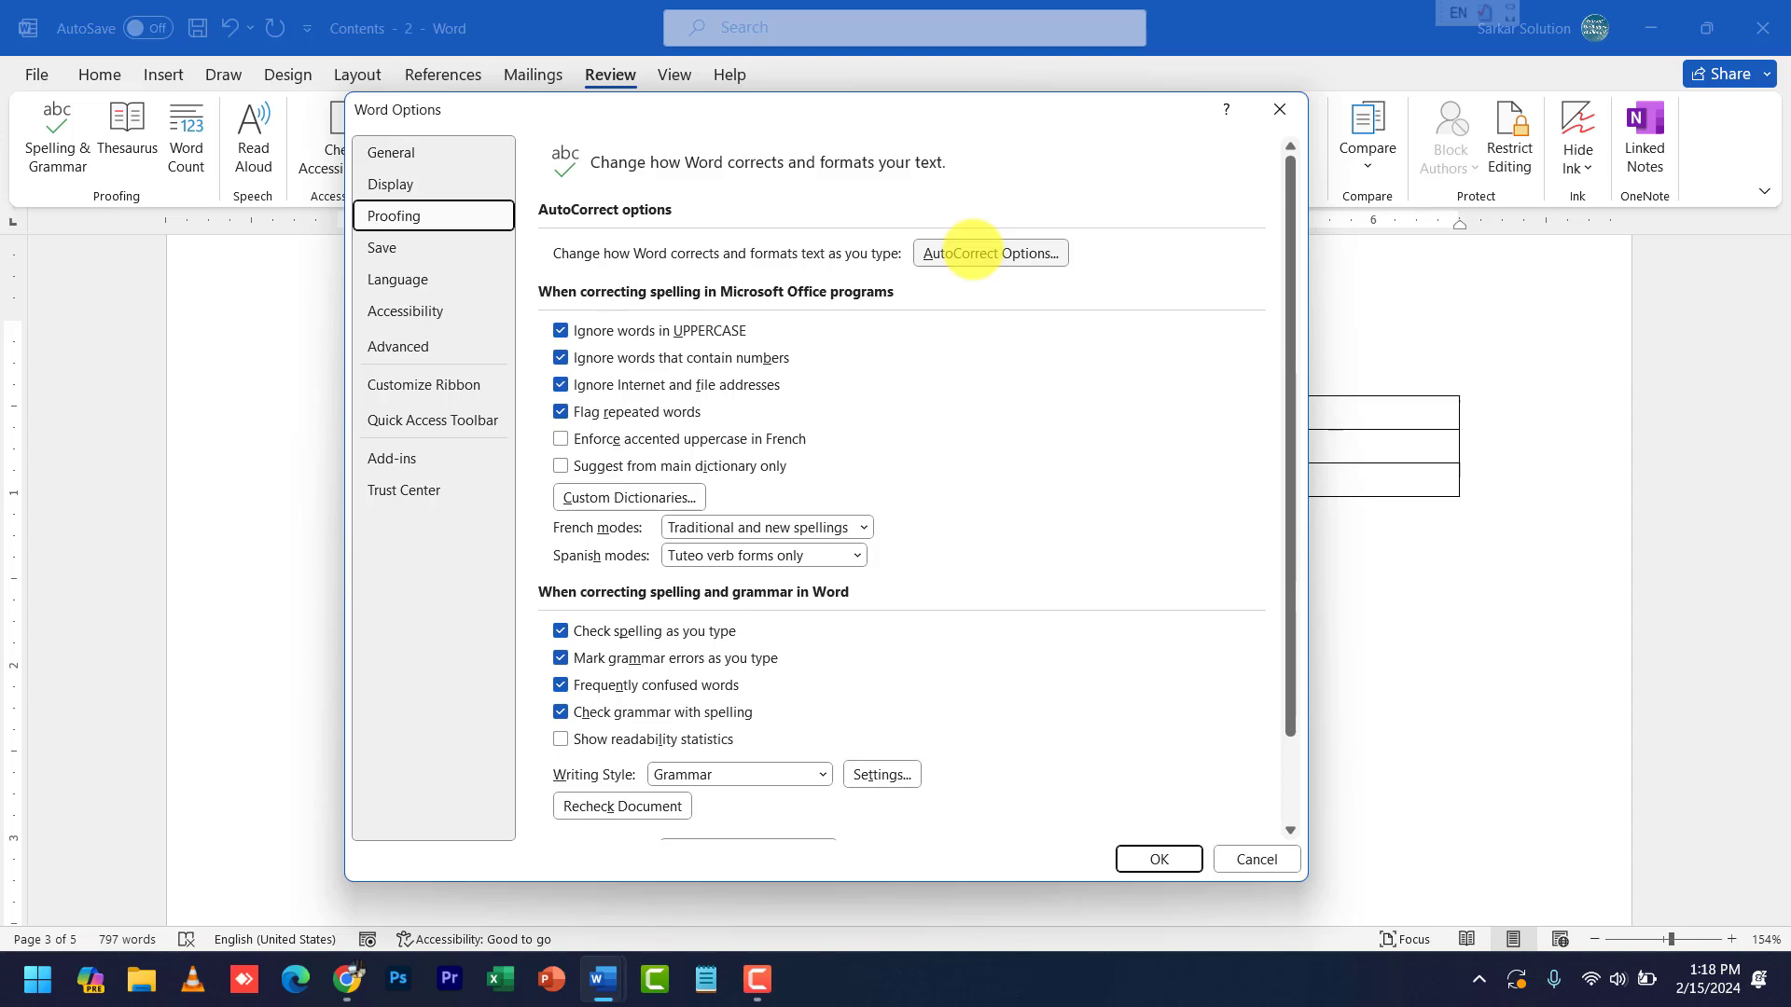
# - Add AutoCorrect entries cwa → Chhindwara and ms → Microsoft, then close the AutoCorrect dialog
pyautogui.click(971, 252)
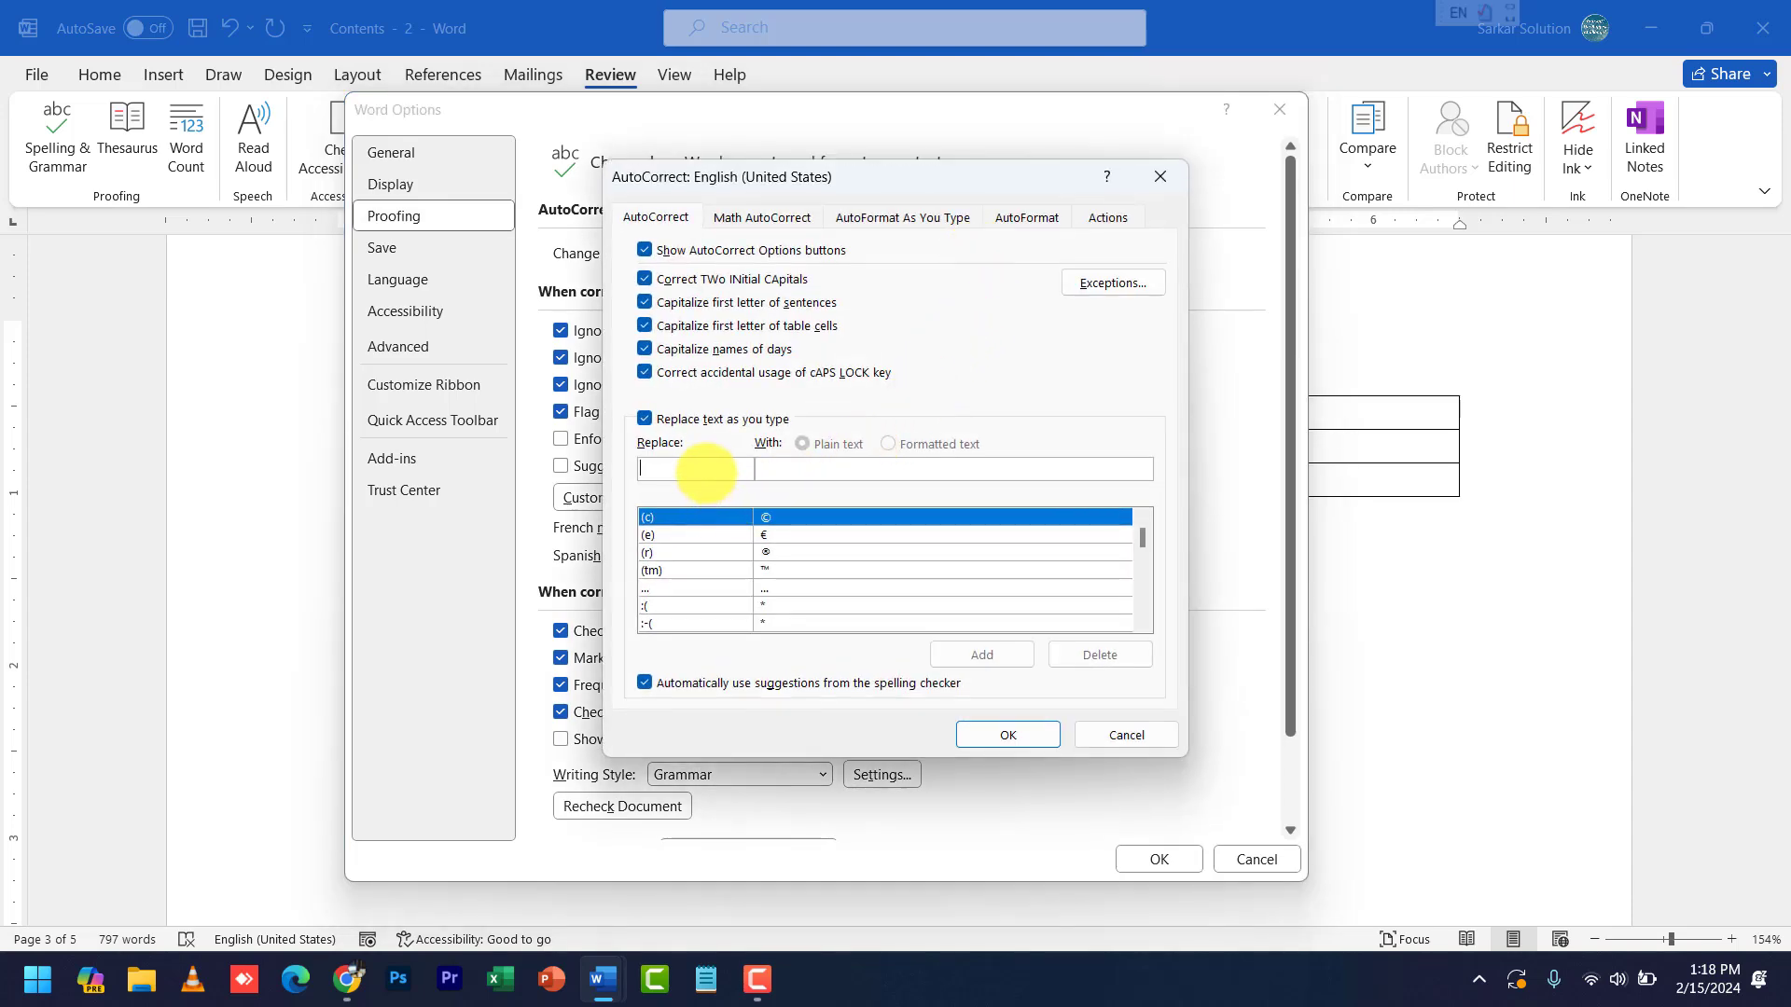
pyautogui.write('cwa')
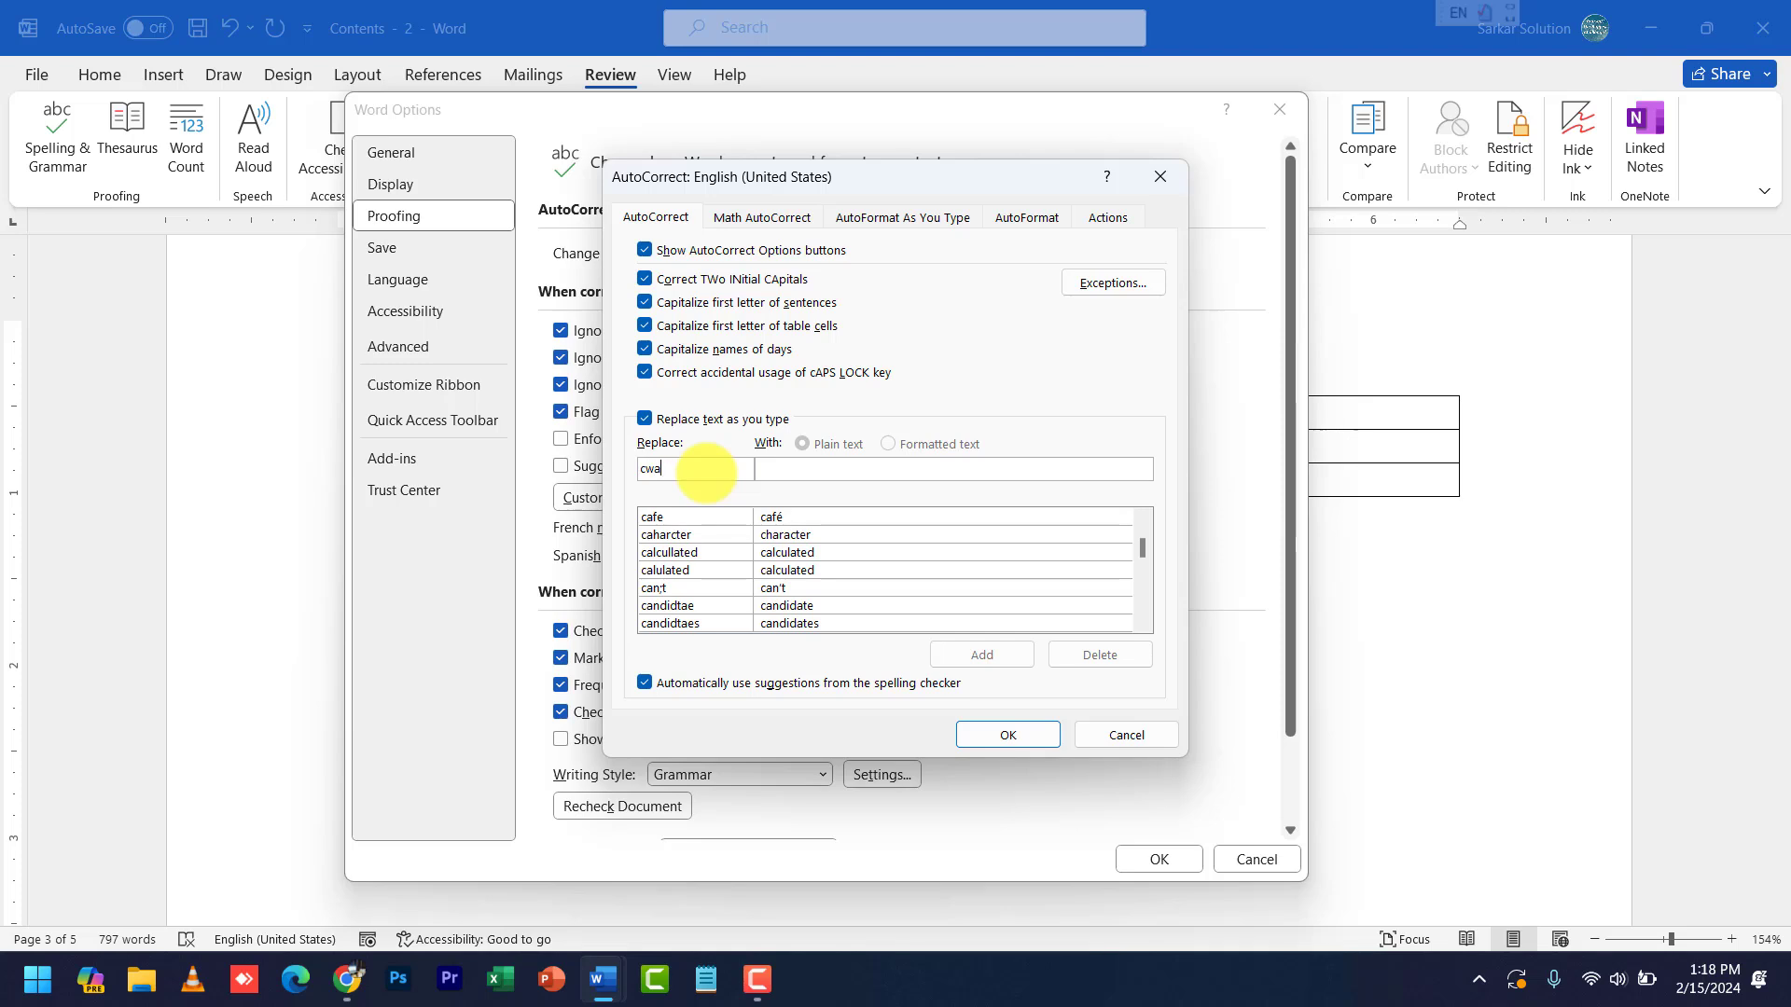
pyautogui.write('Chhindwara')
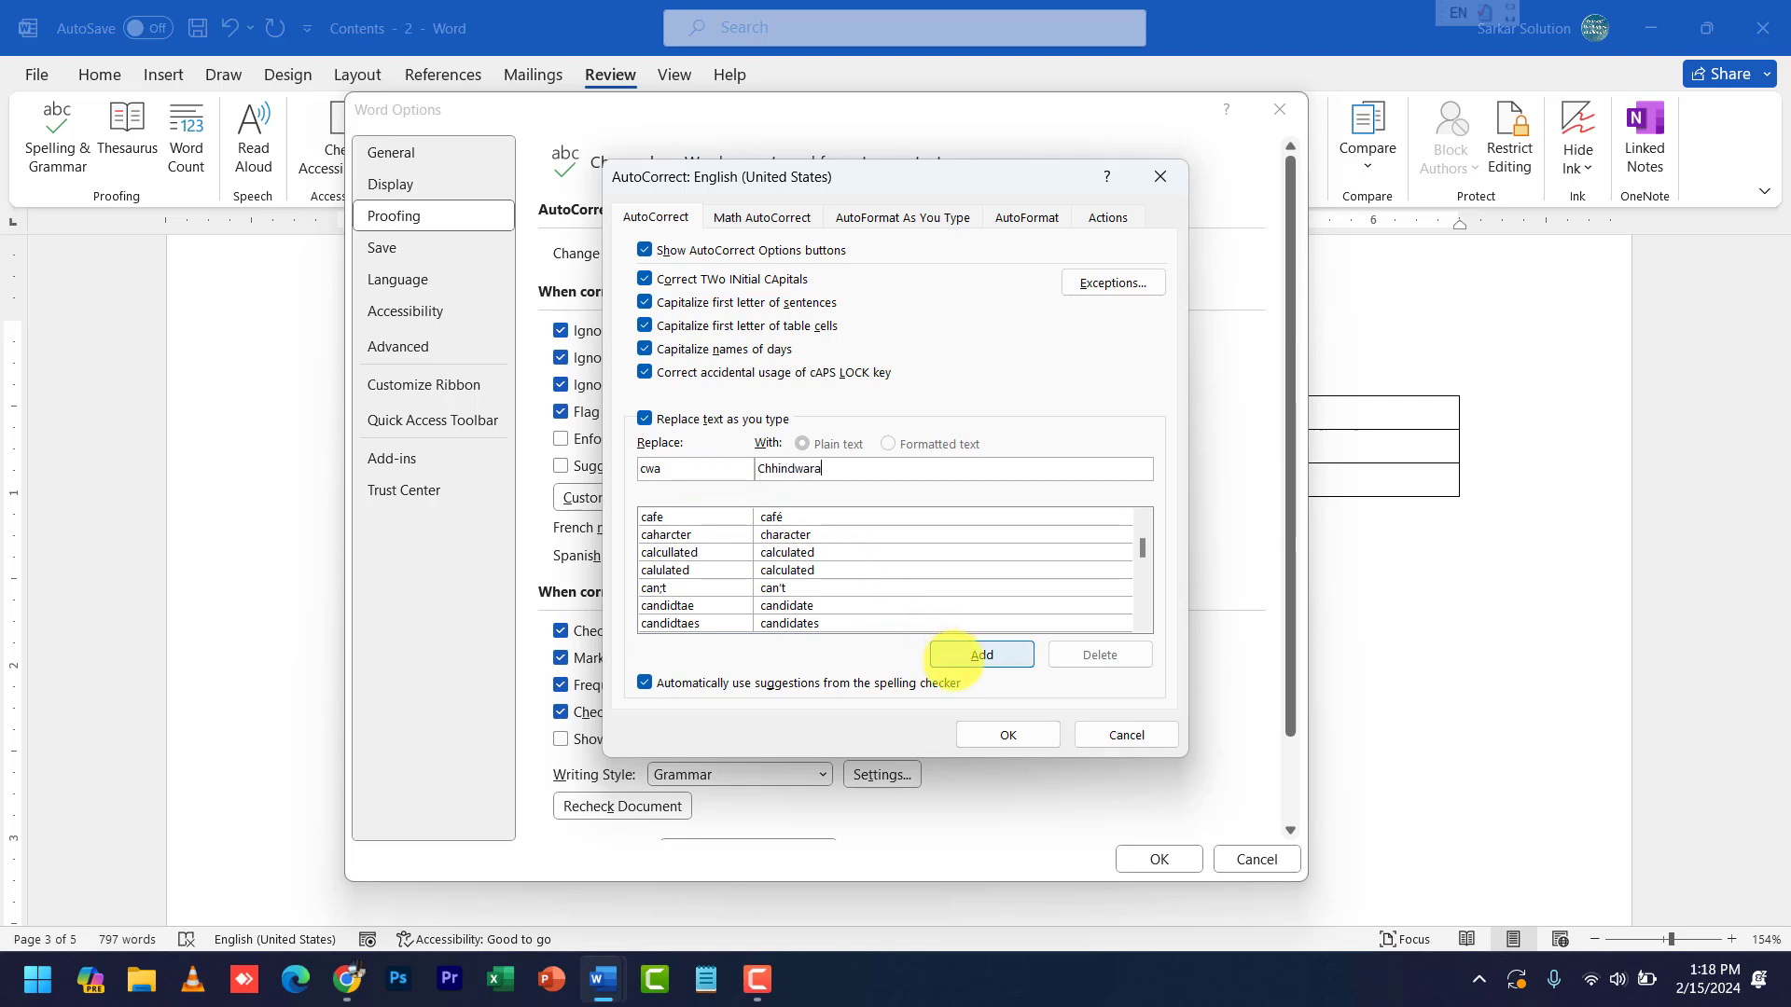
pyautogui.click(965, 653)
pyautogui.write('ms')
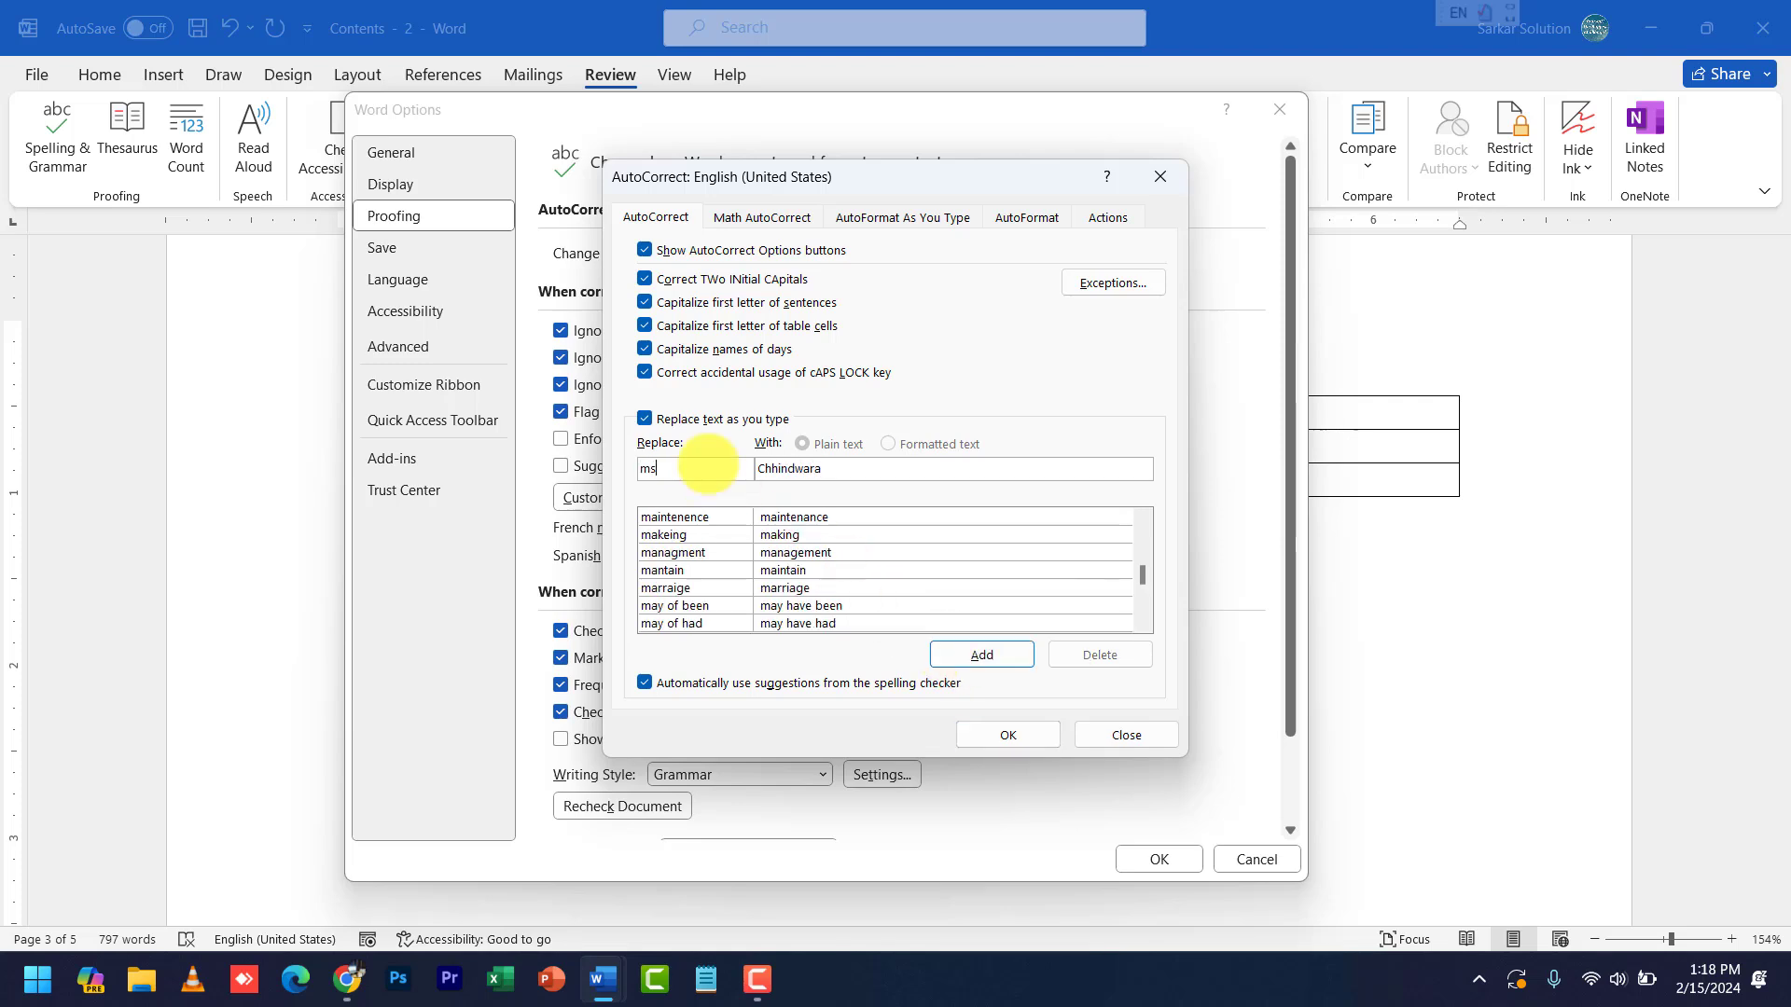
pyautogui.press('Tab')
pyautogui.write('Mi')
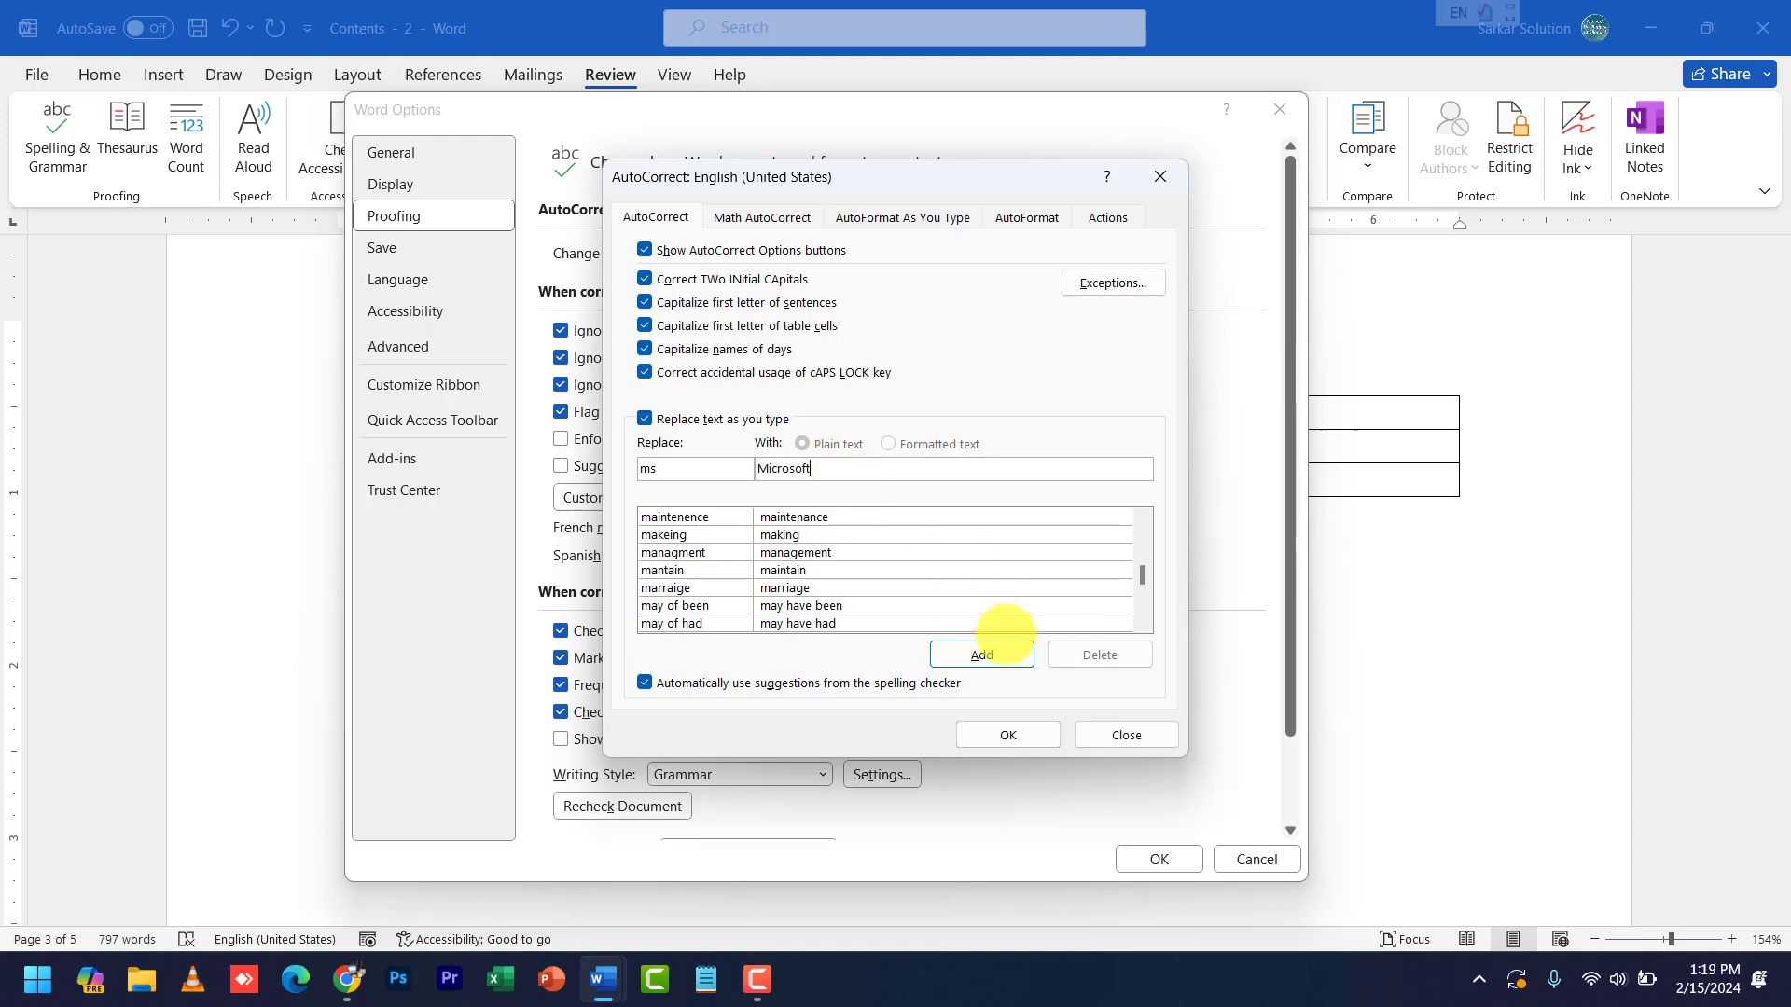
pyautogui.click(1003, 649)
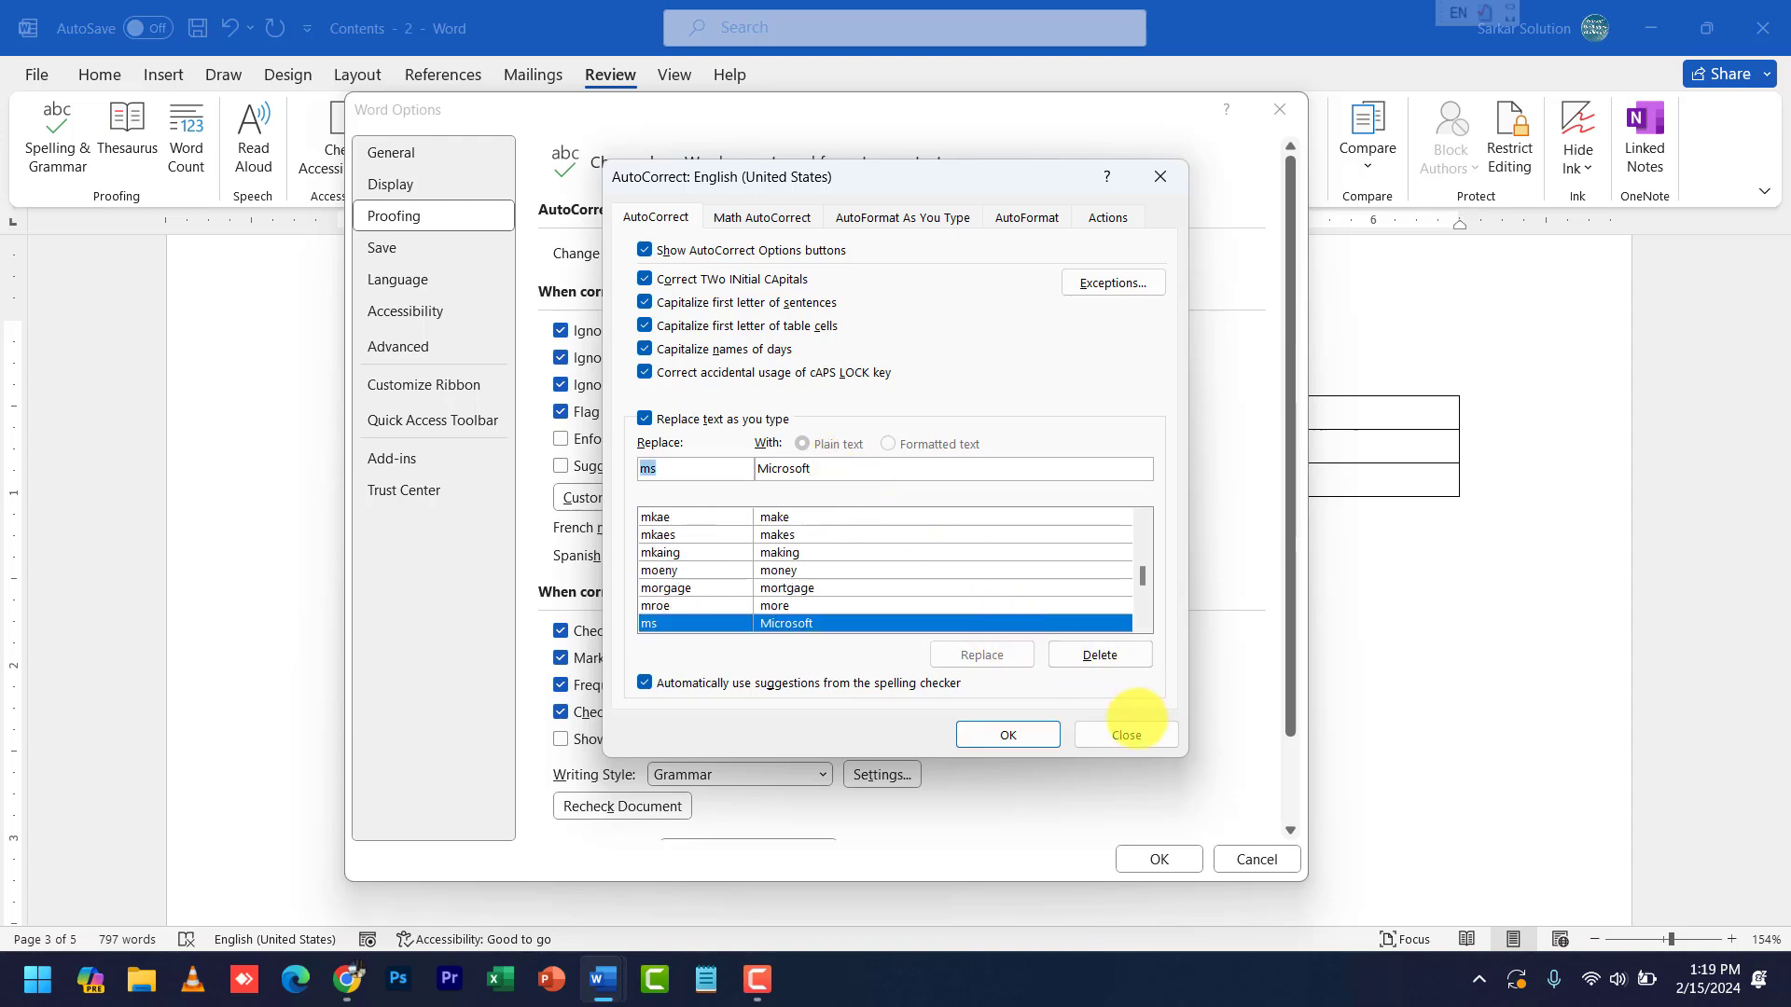
pyautogui.click(1127, 735)
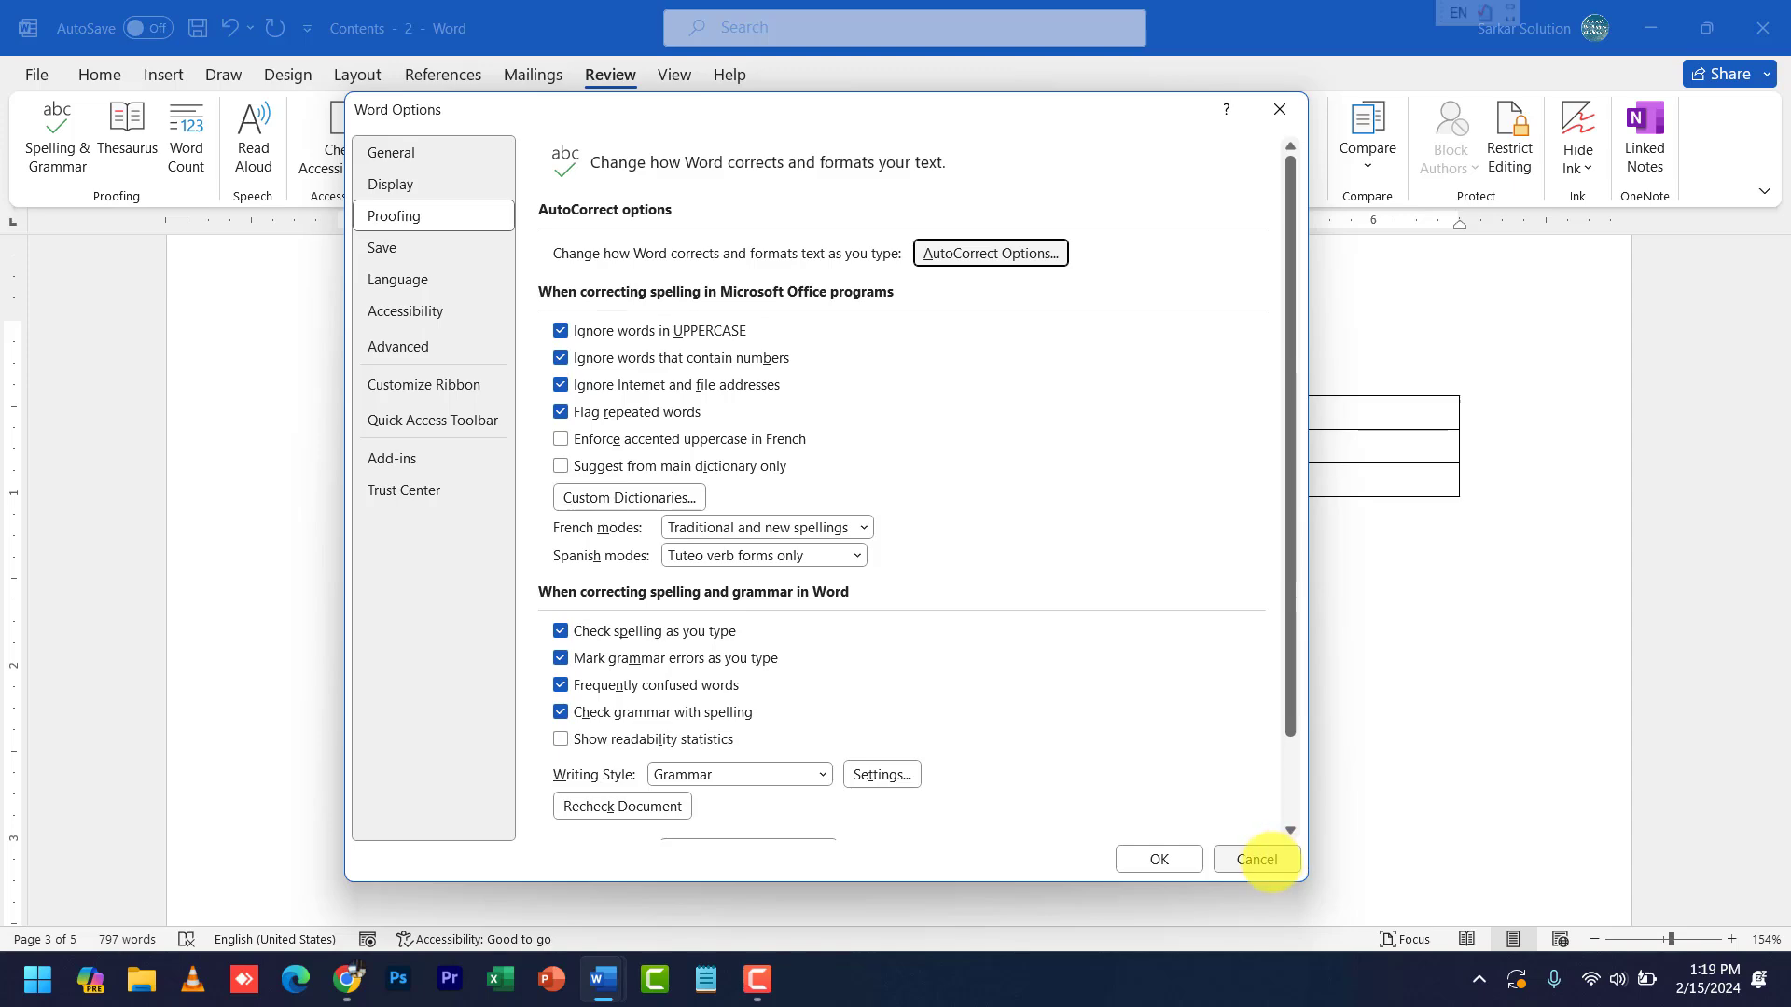
# - Cancel Word Options, type cwa to expand to Chhindwara, then type Microsoft on the next line
pyautogui.click(1258, 859)
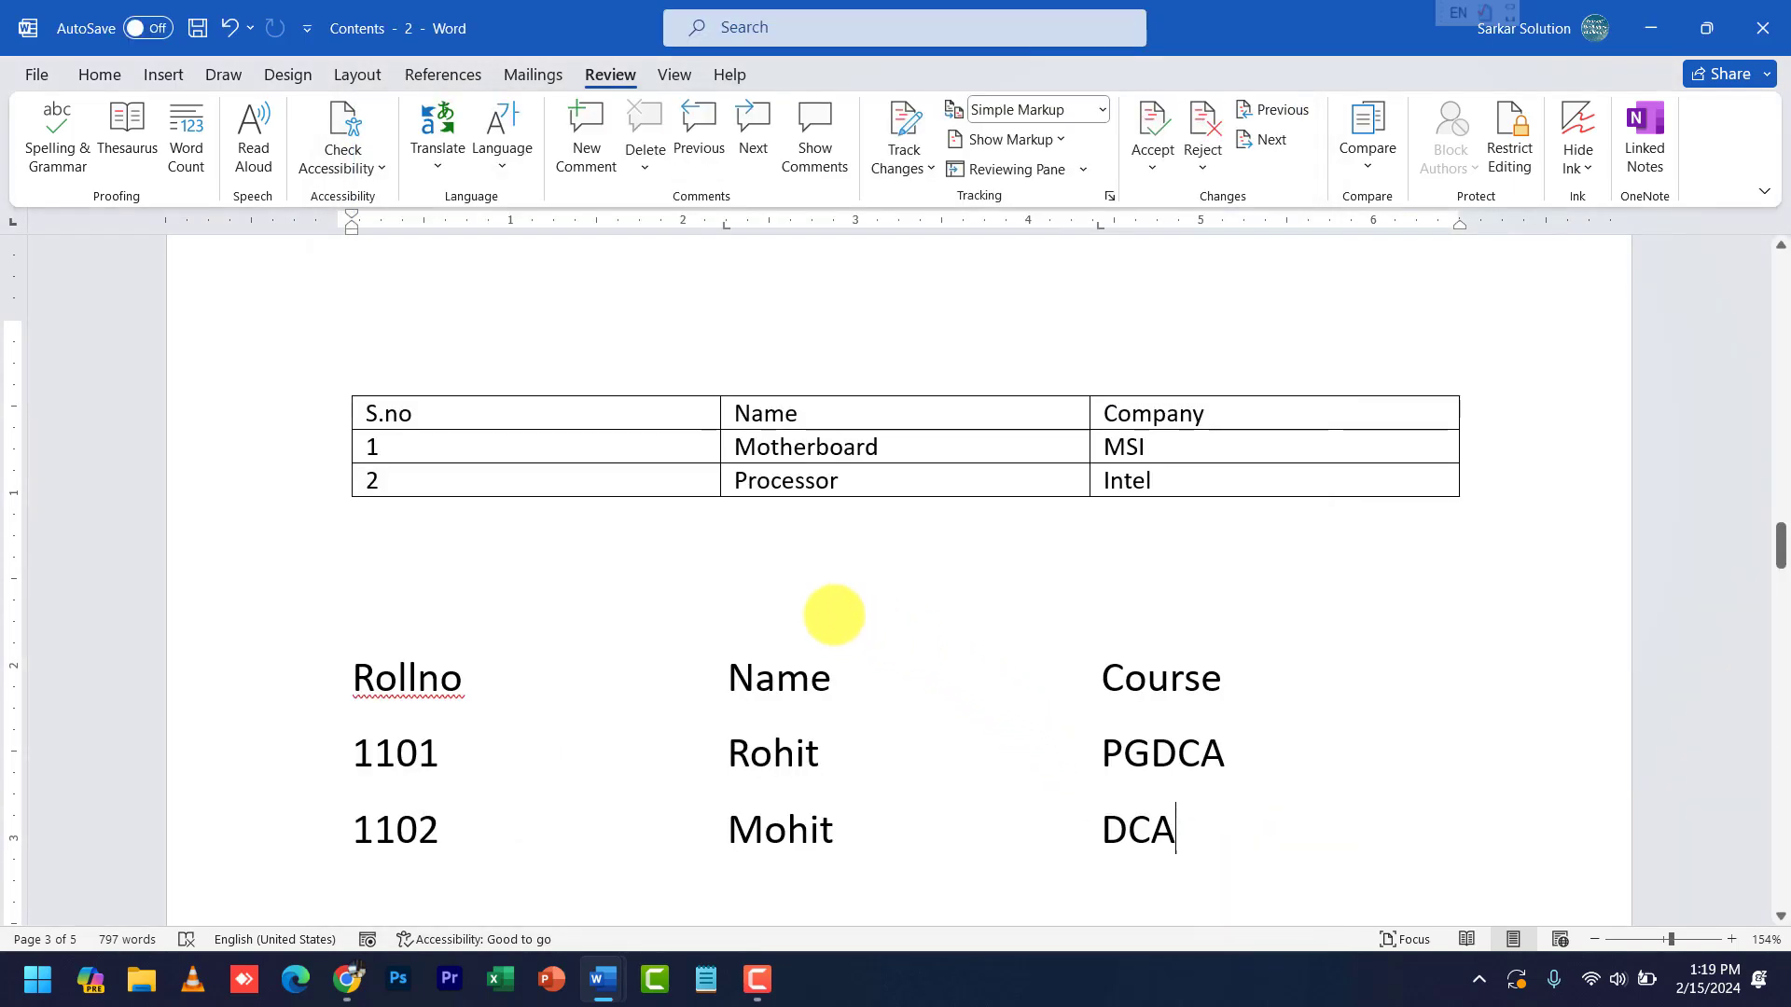
pyautogui.write('cwa')
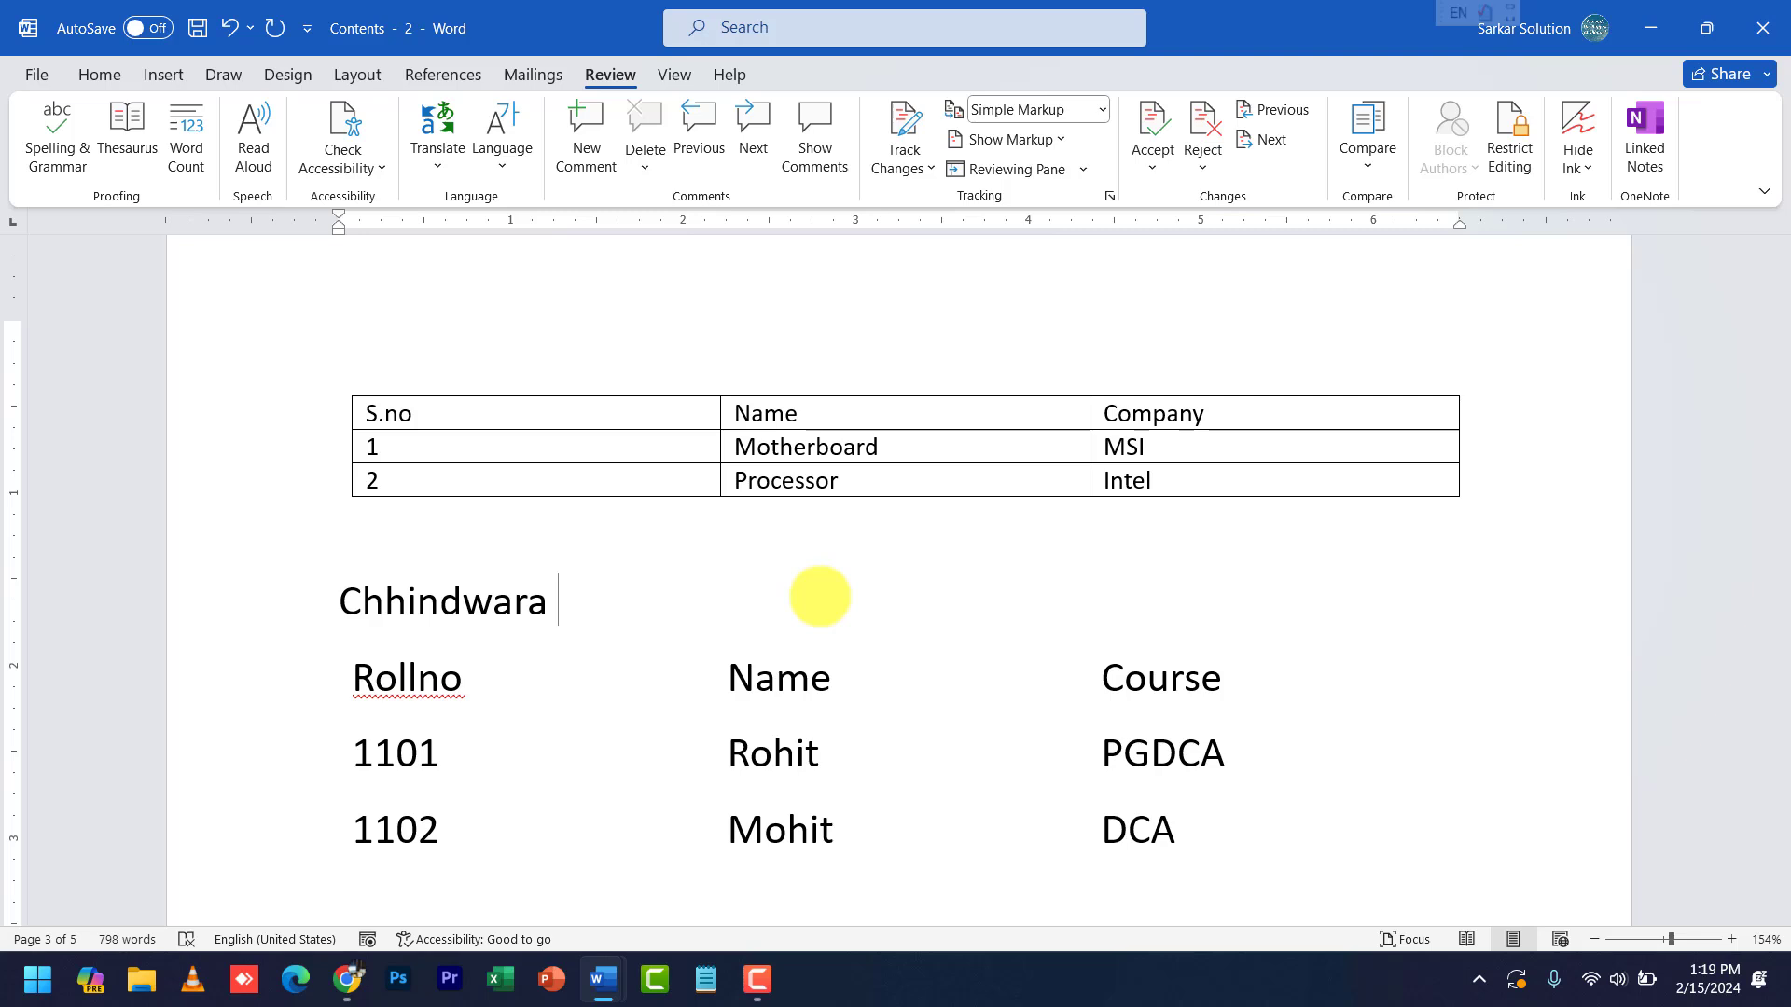
pyautogui.press('Return')
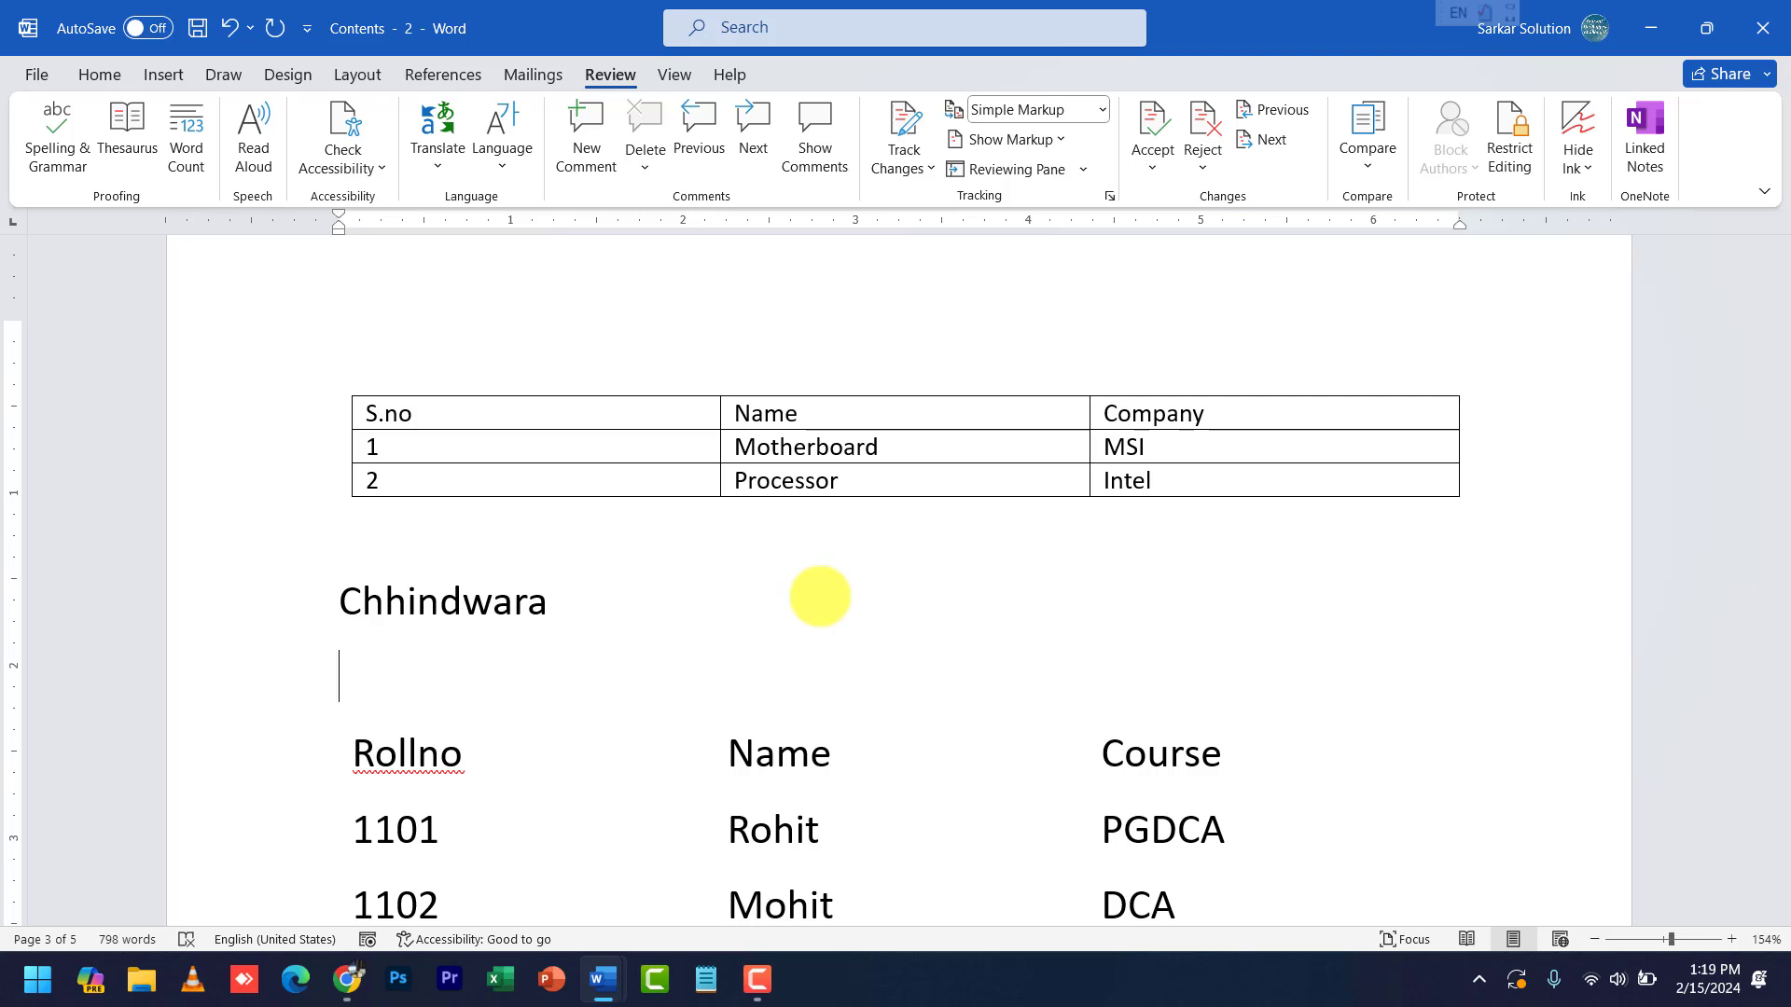
pyautogui.write('Microsoft')
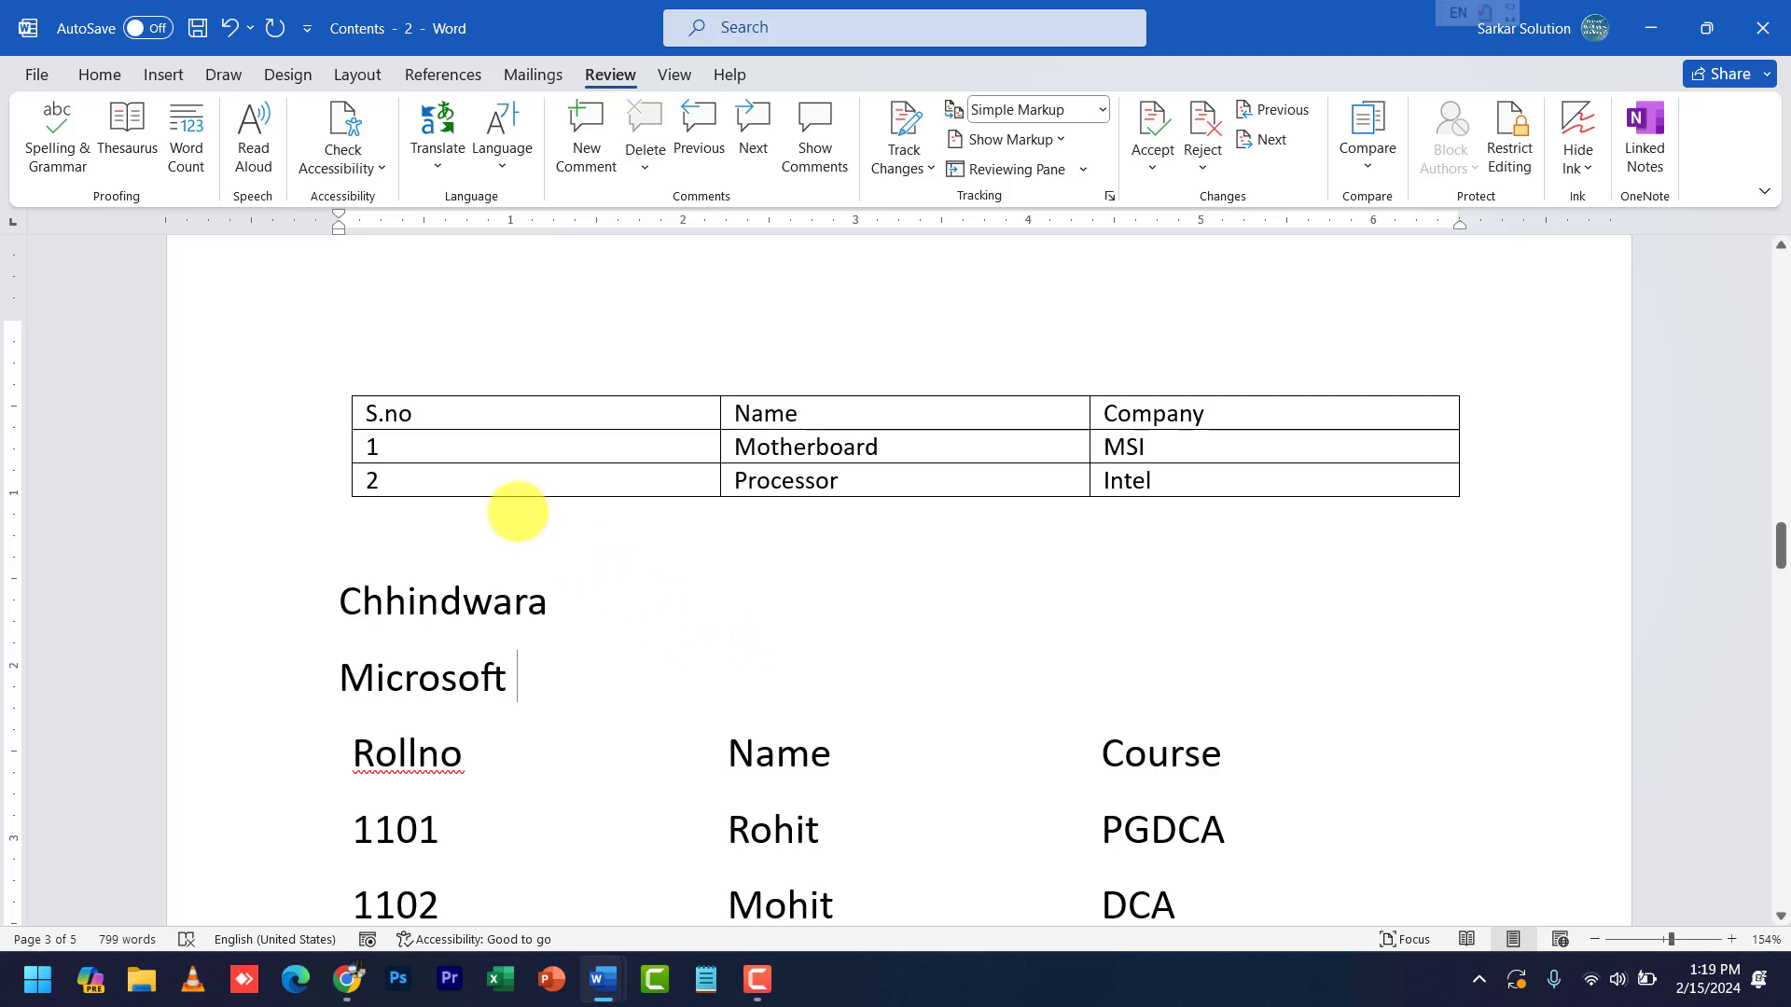
pyautogui.click(36, 74)
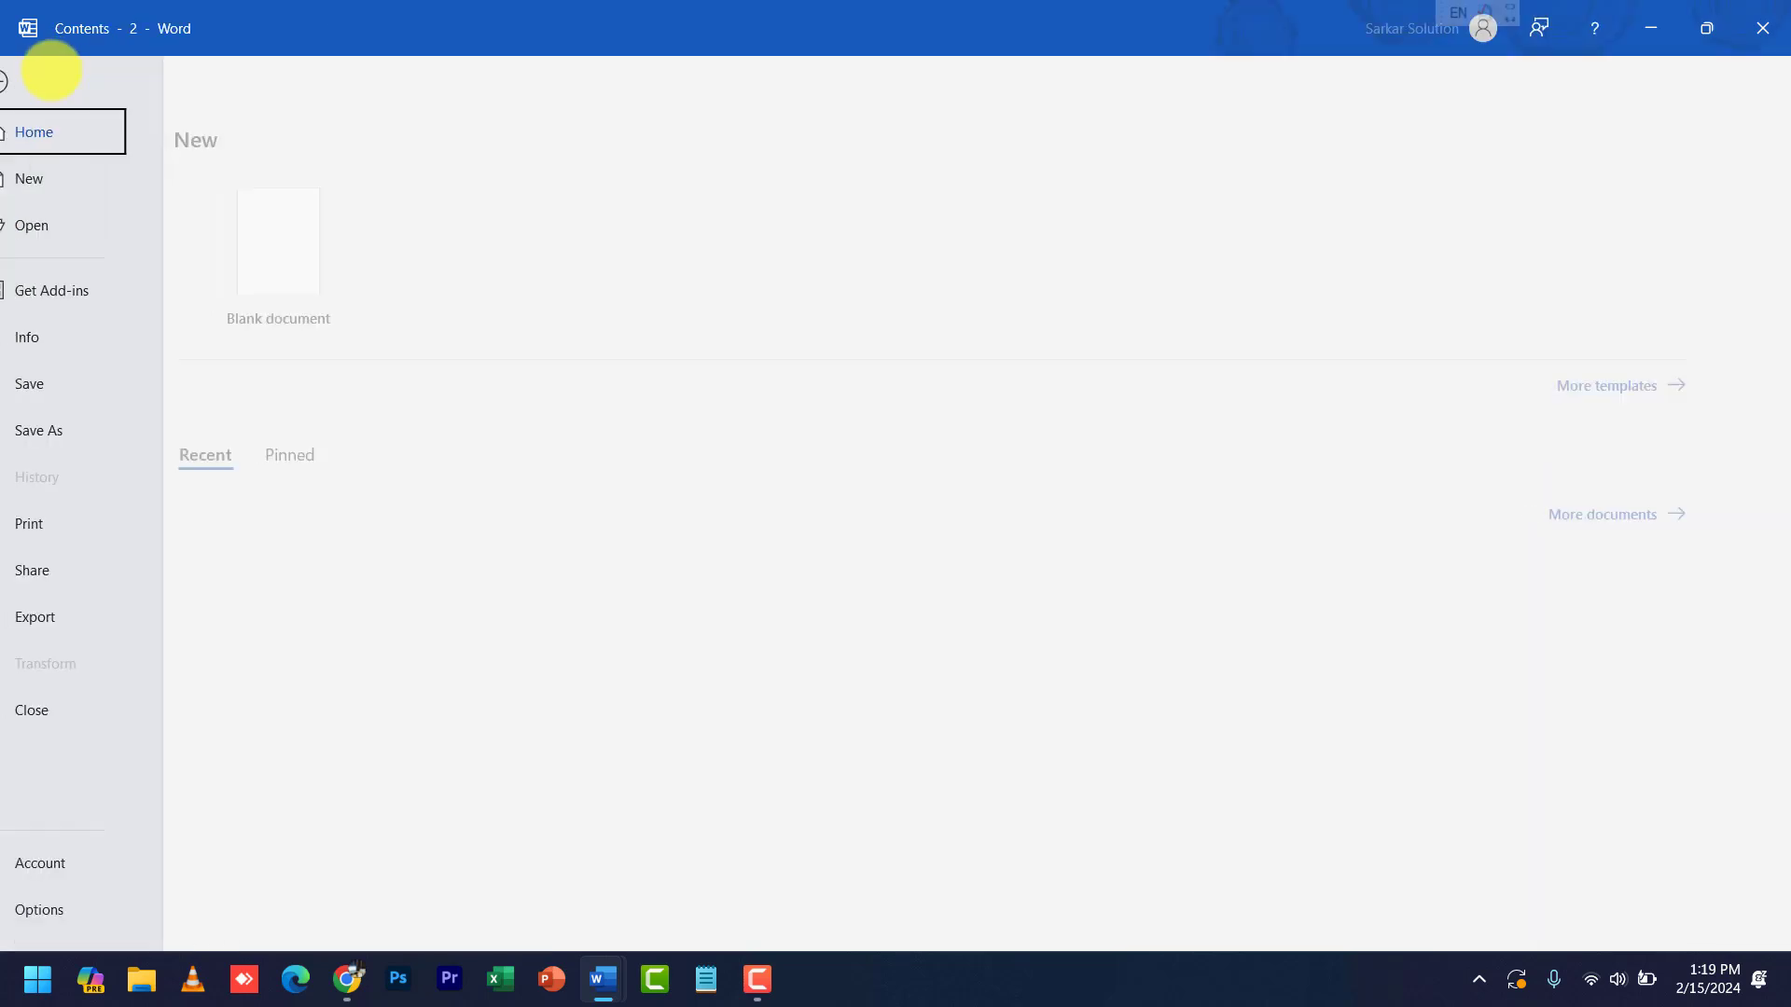
pyautogui.click(84, 907)
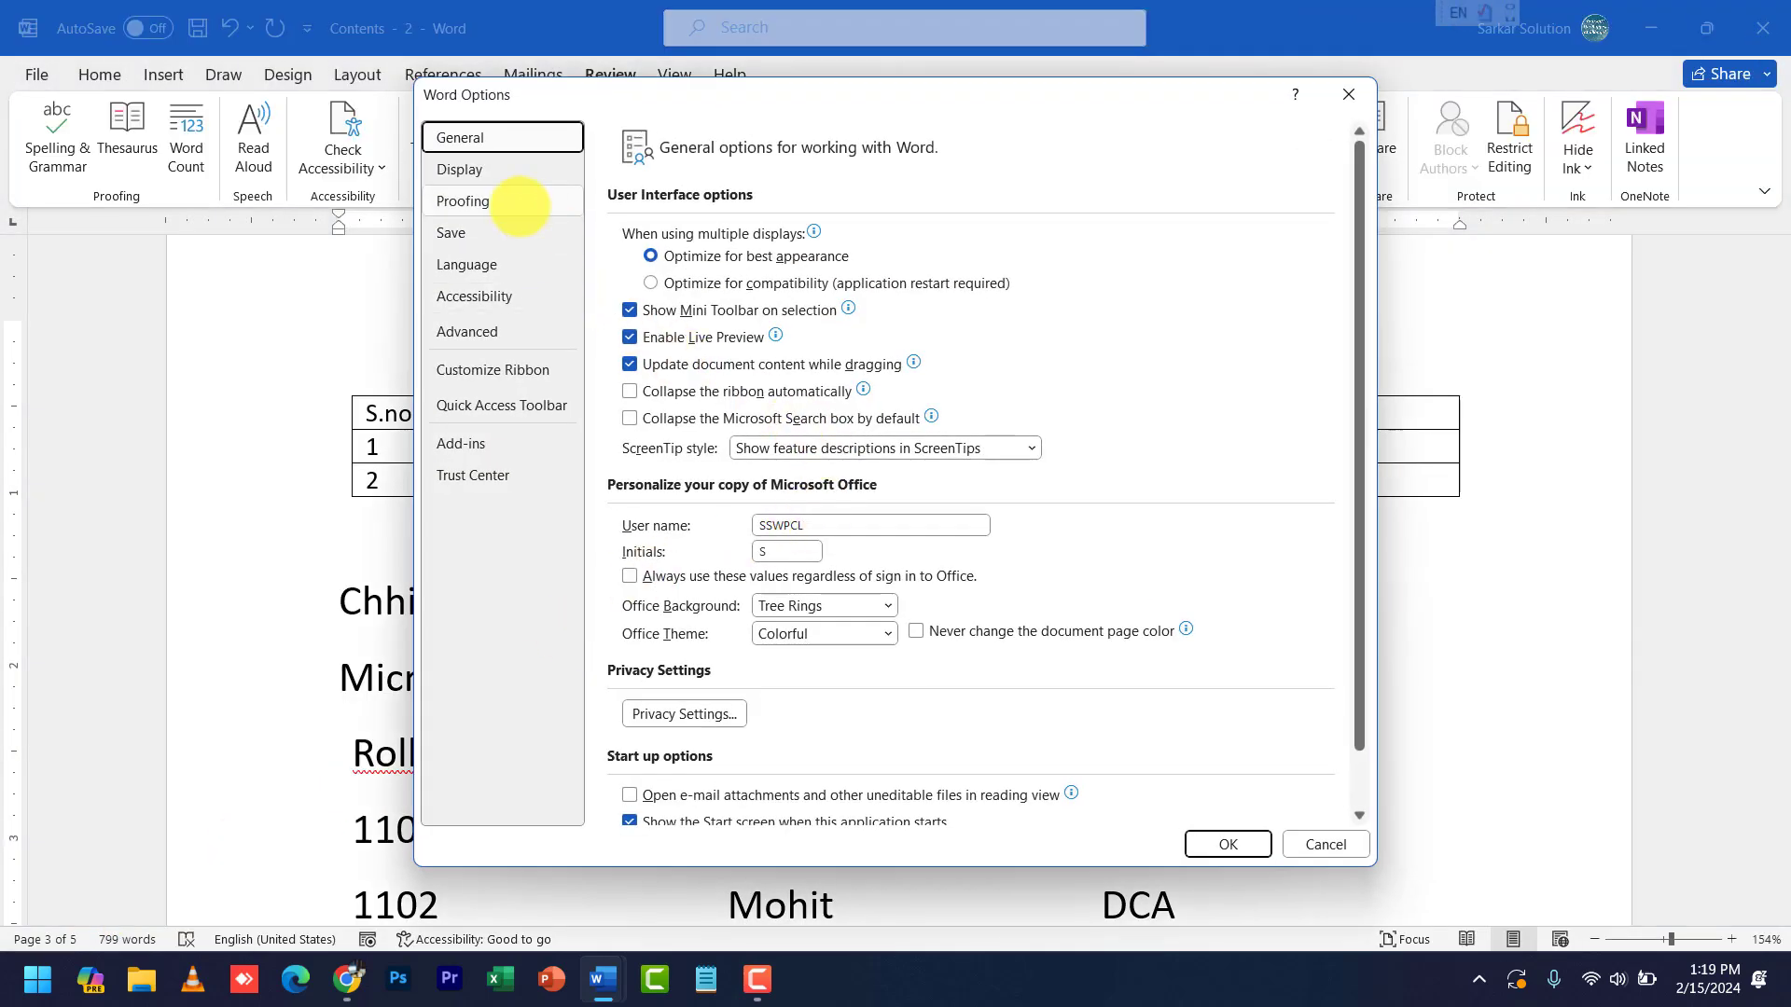
pyautogui.click(485, 201)
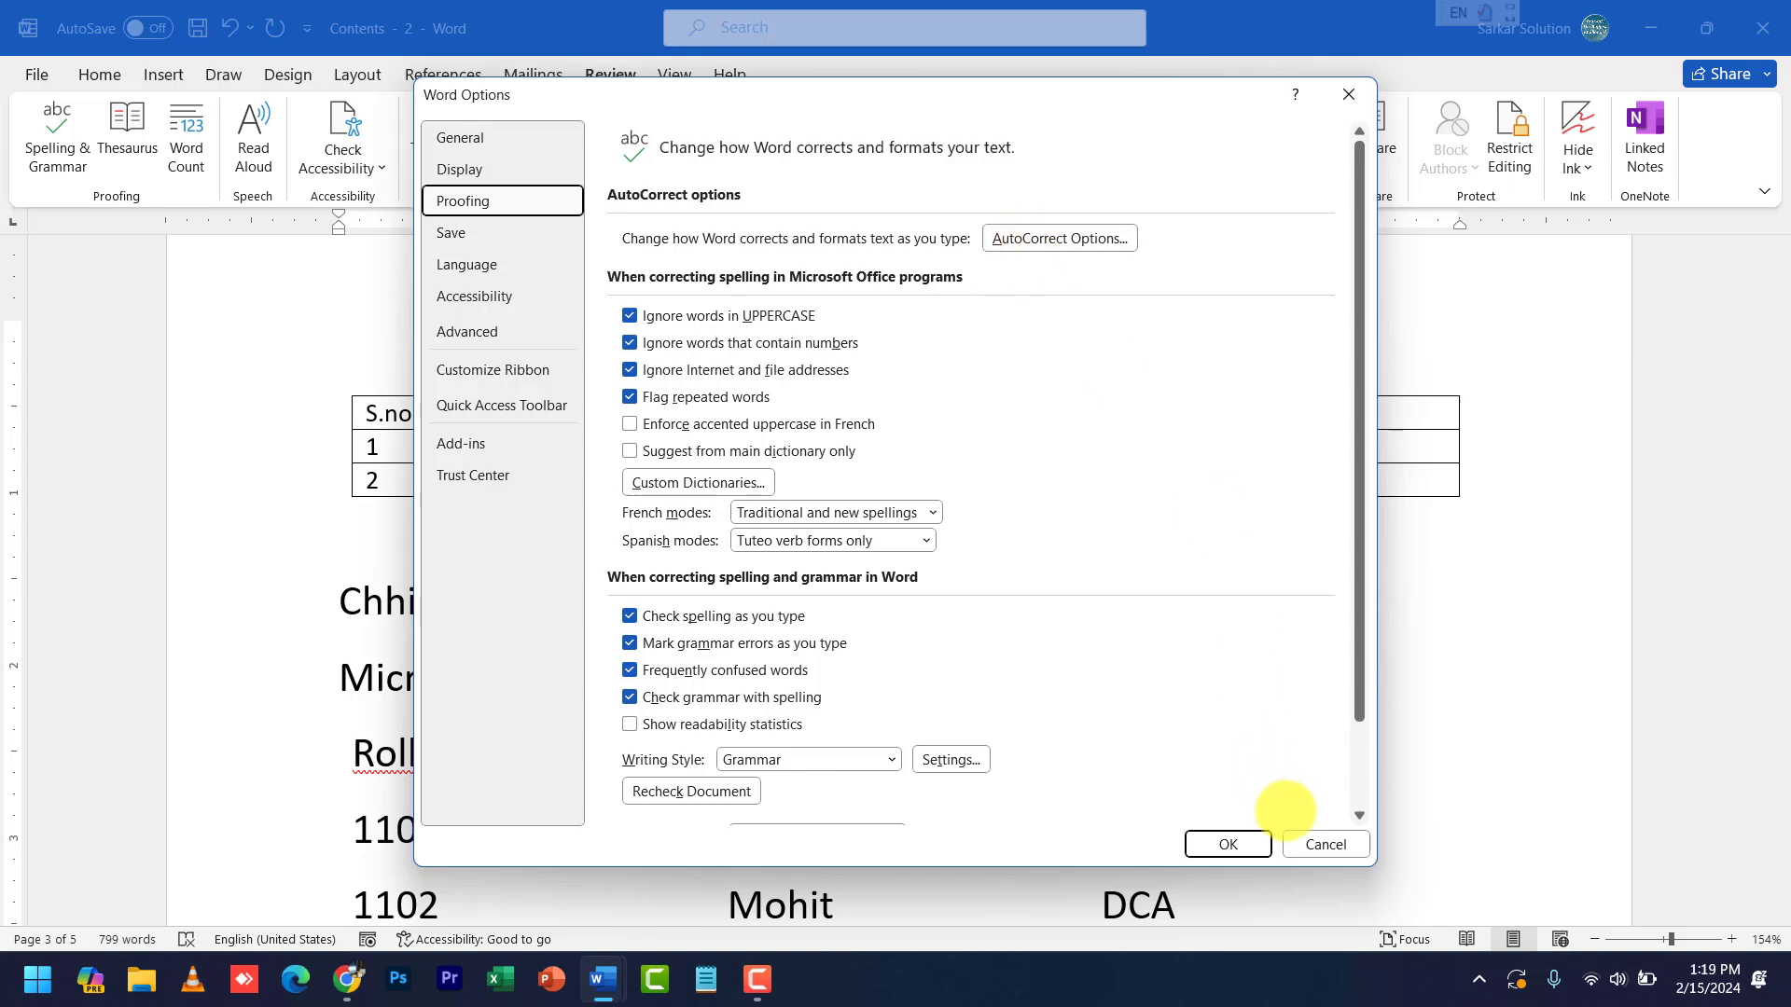
pyautogui.click(1315, 844)
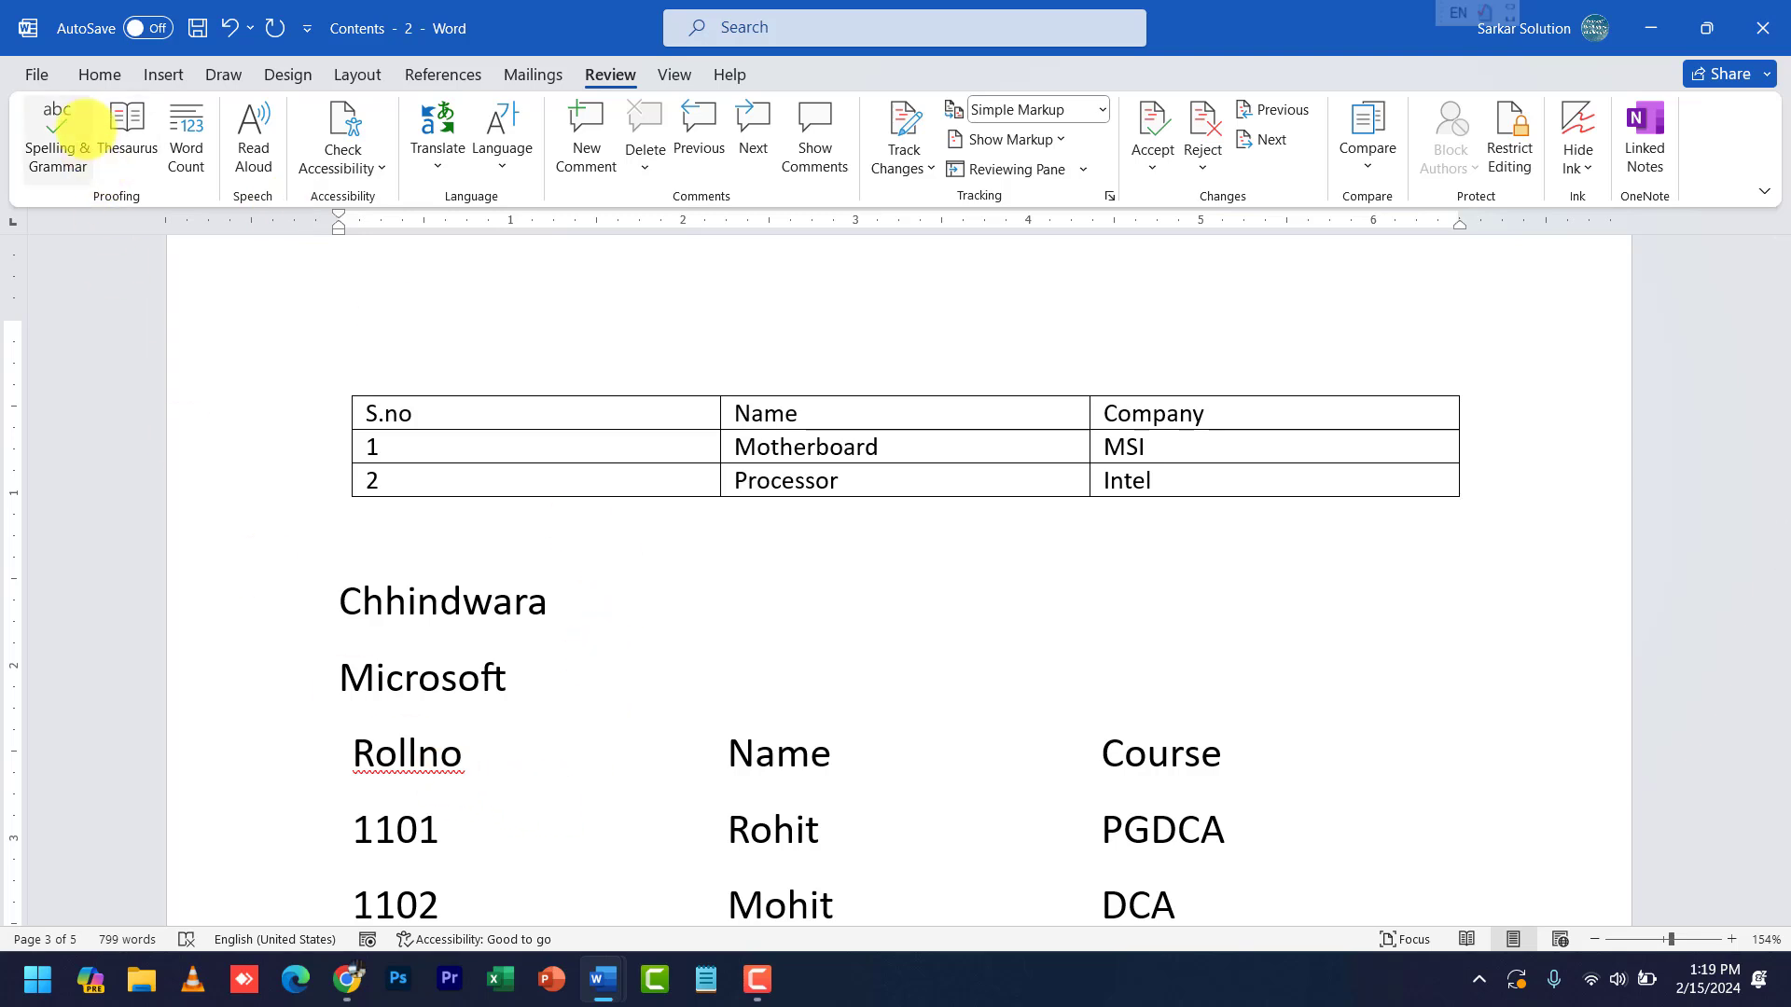
# - Spell-check the document, view AutoCorrect options for the flagged word Rollno, and cancel without changes
pyautogui.click(67, 150)
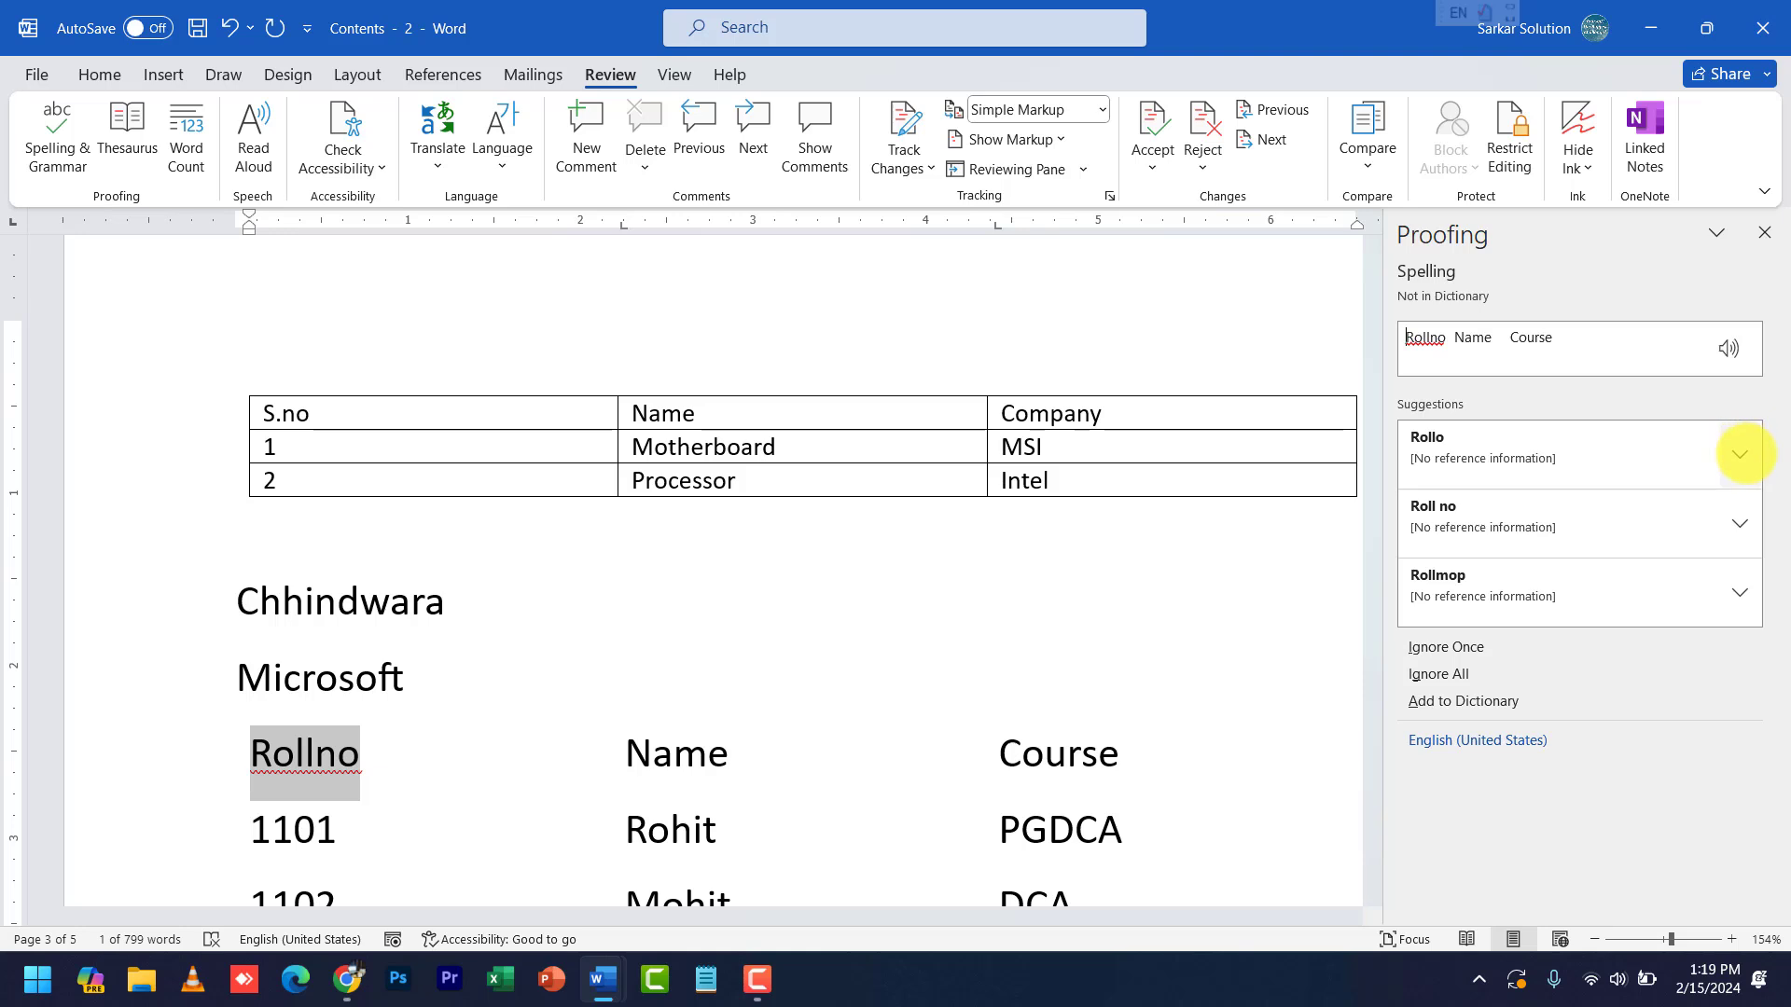
pyautogui.click(1741, 454)
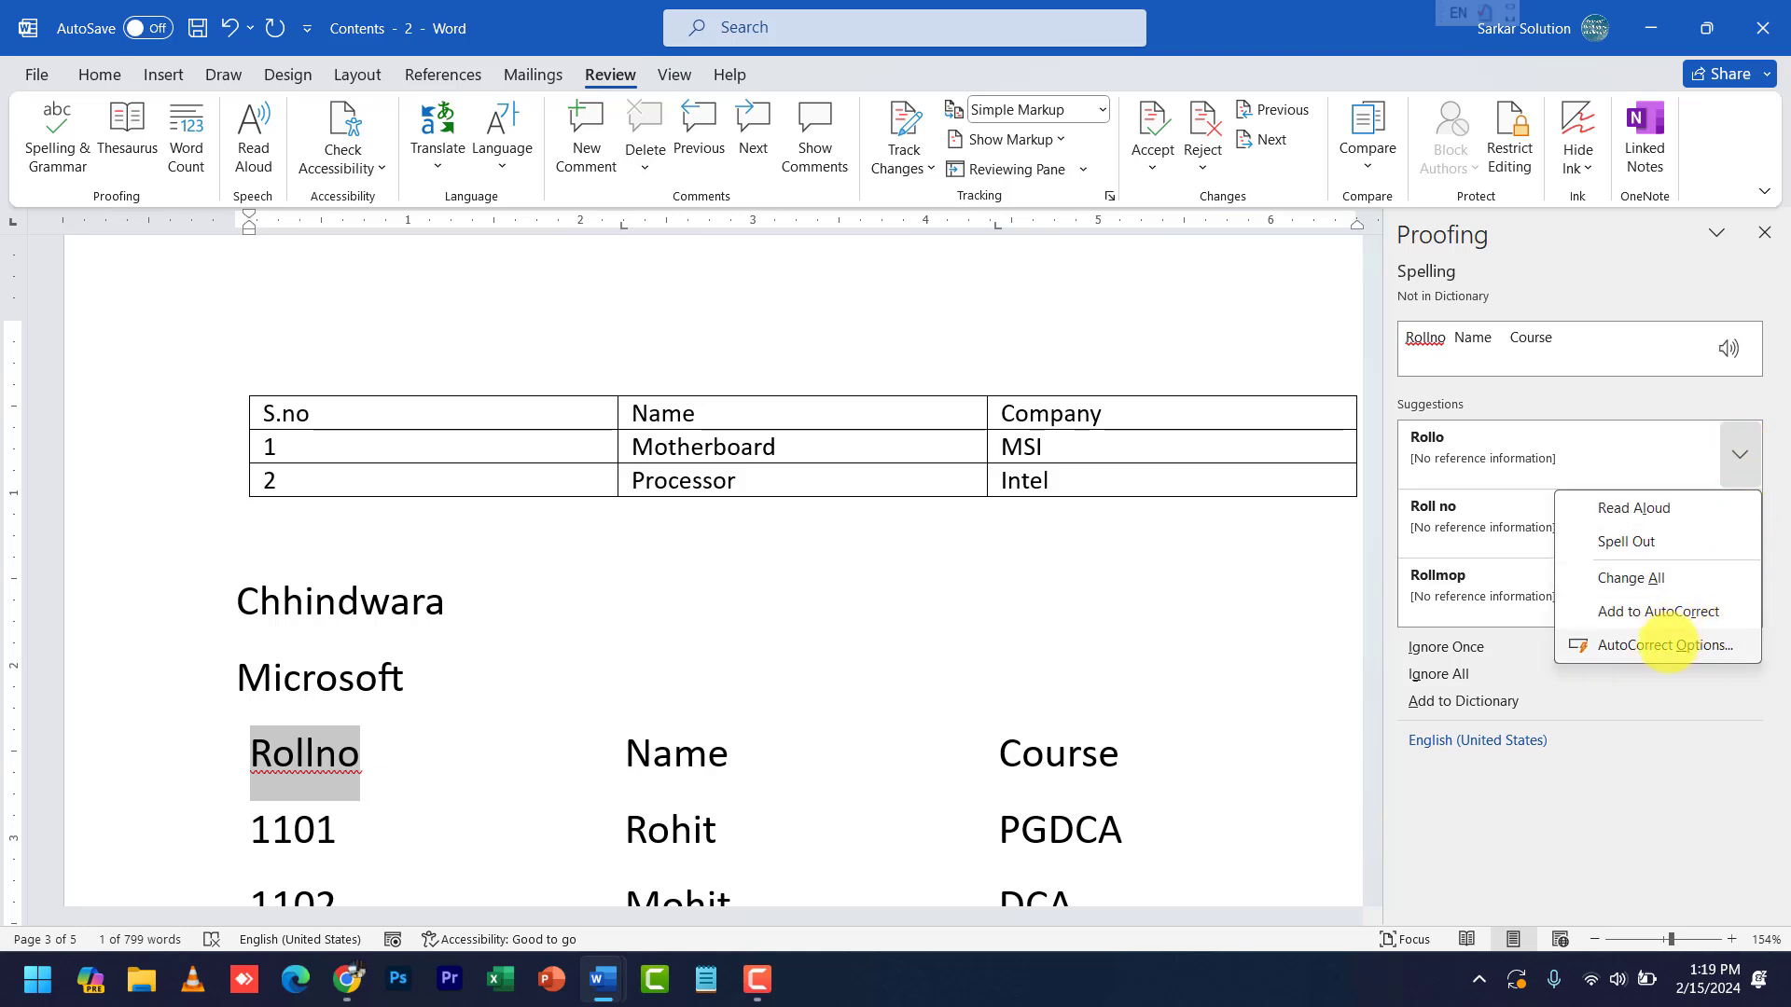
pyautogui.click(1666, 645)
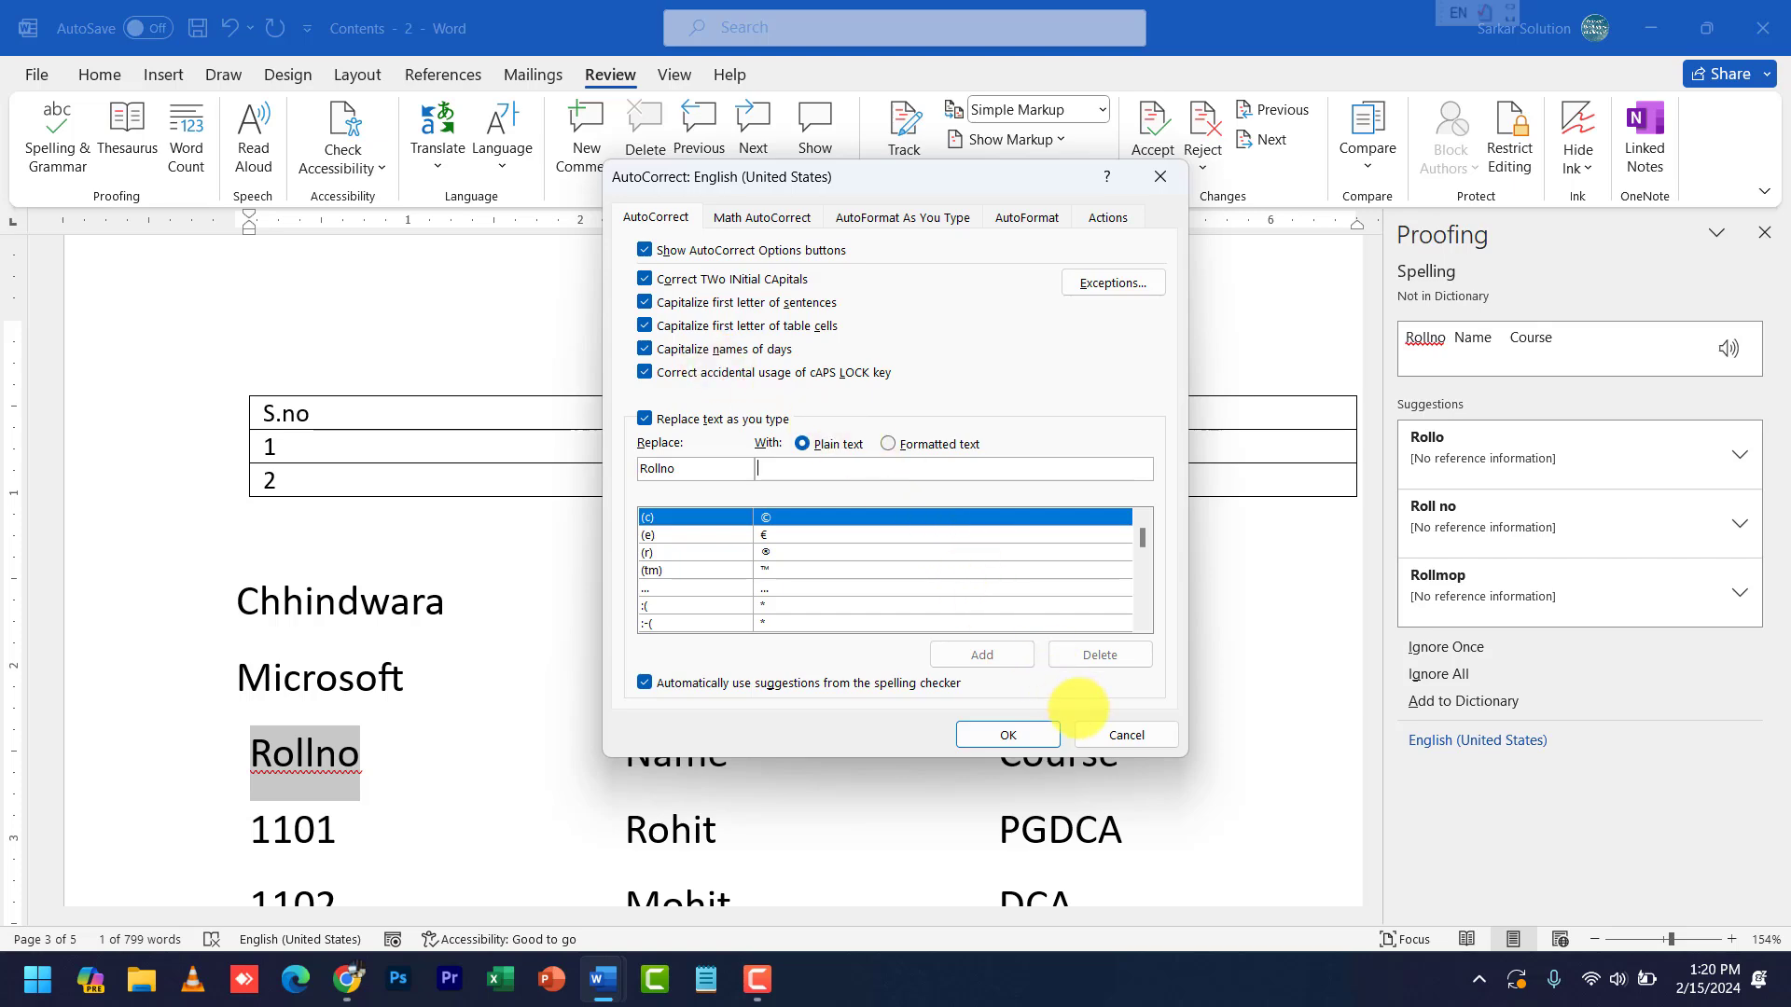
pyautogui.click(1127, 735)
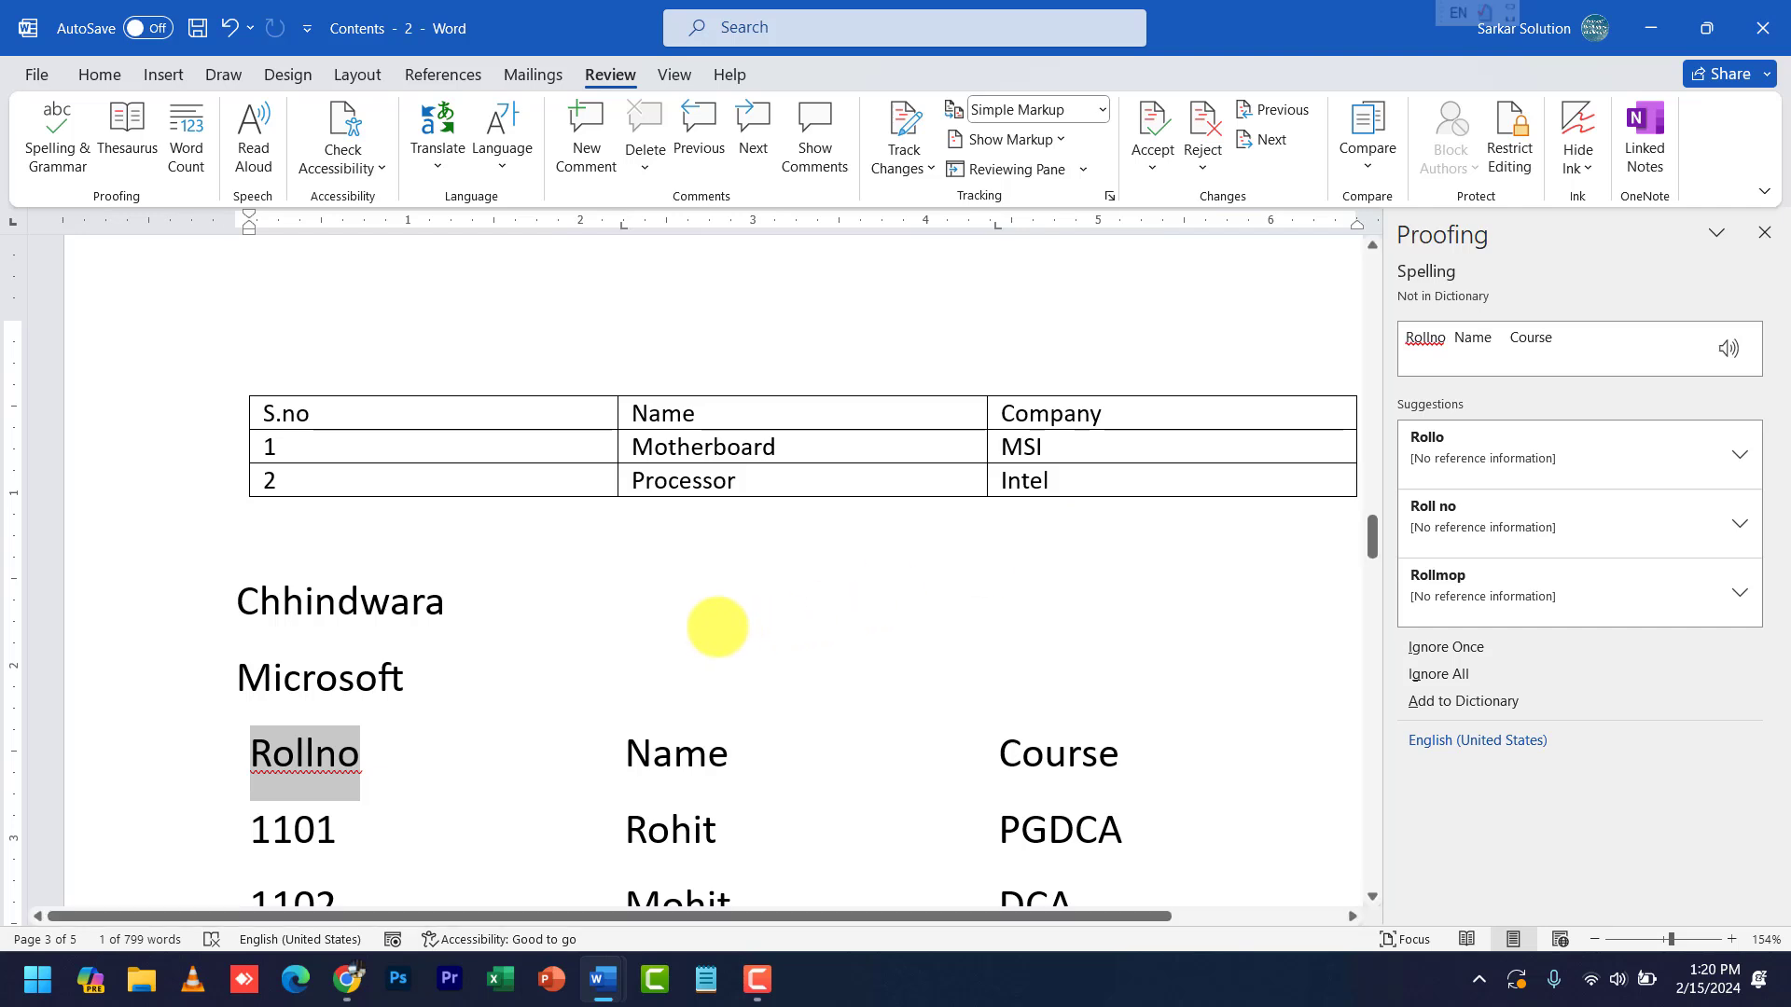
# - Close the Proofing pane and the Contents - 2 window, leaving the original Contents document open
pyautogui.click(717, 627)
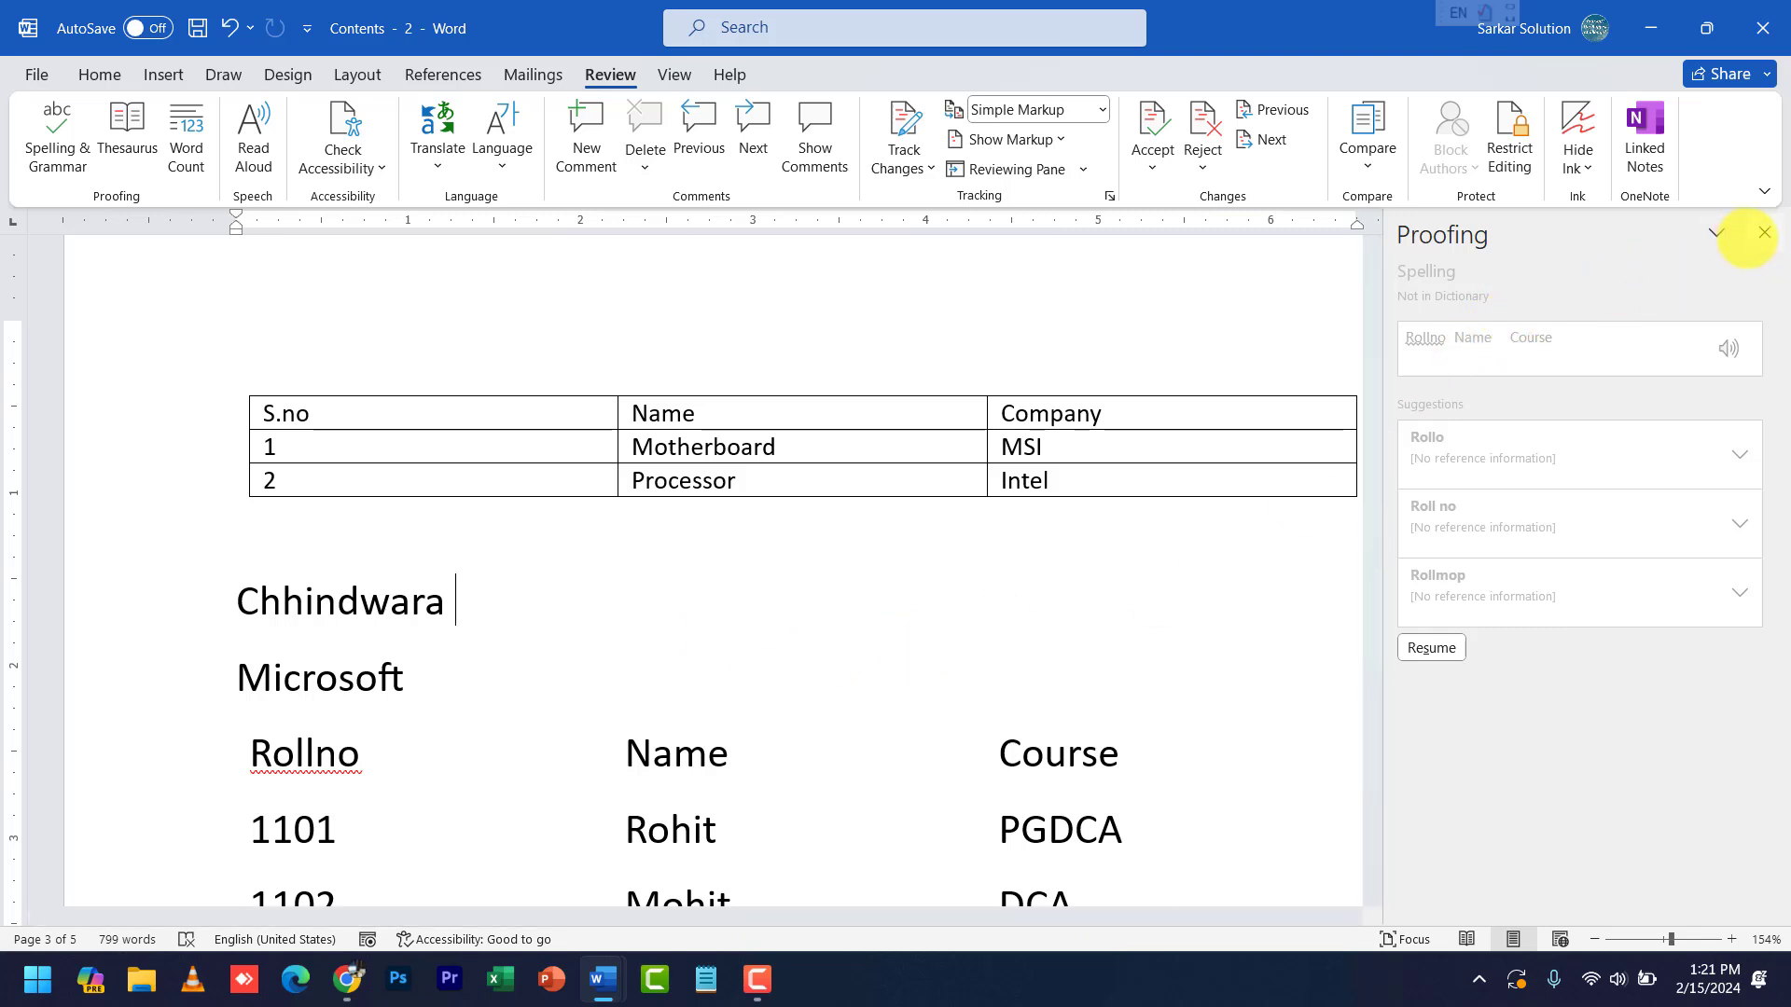
pyautogui.click(1764, 232)
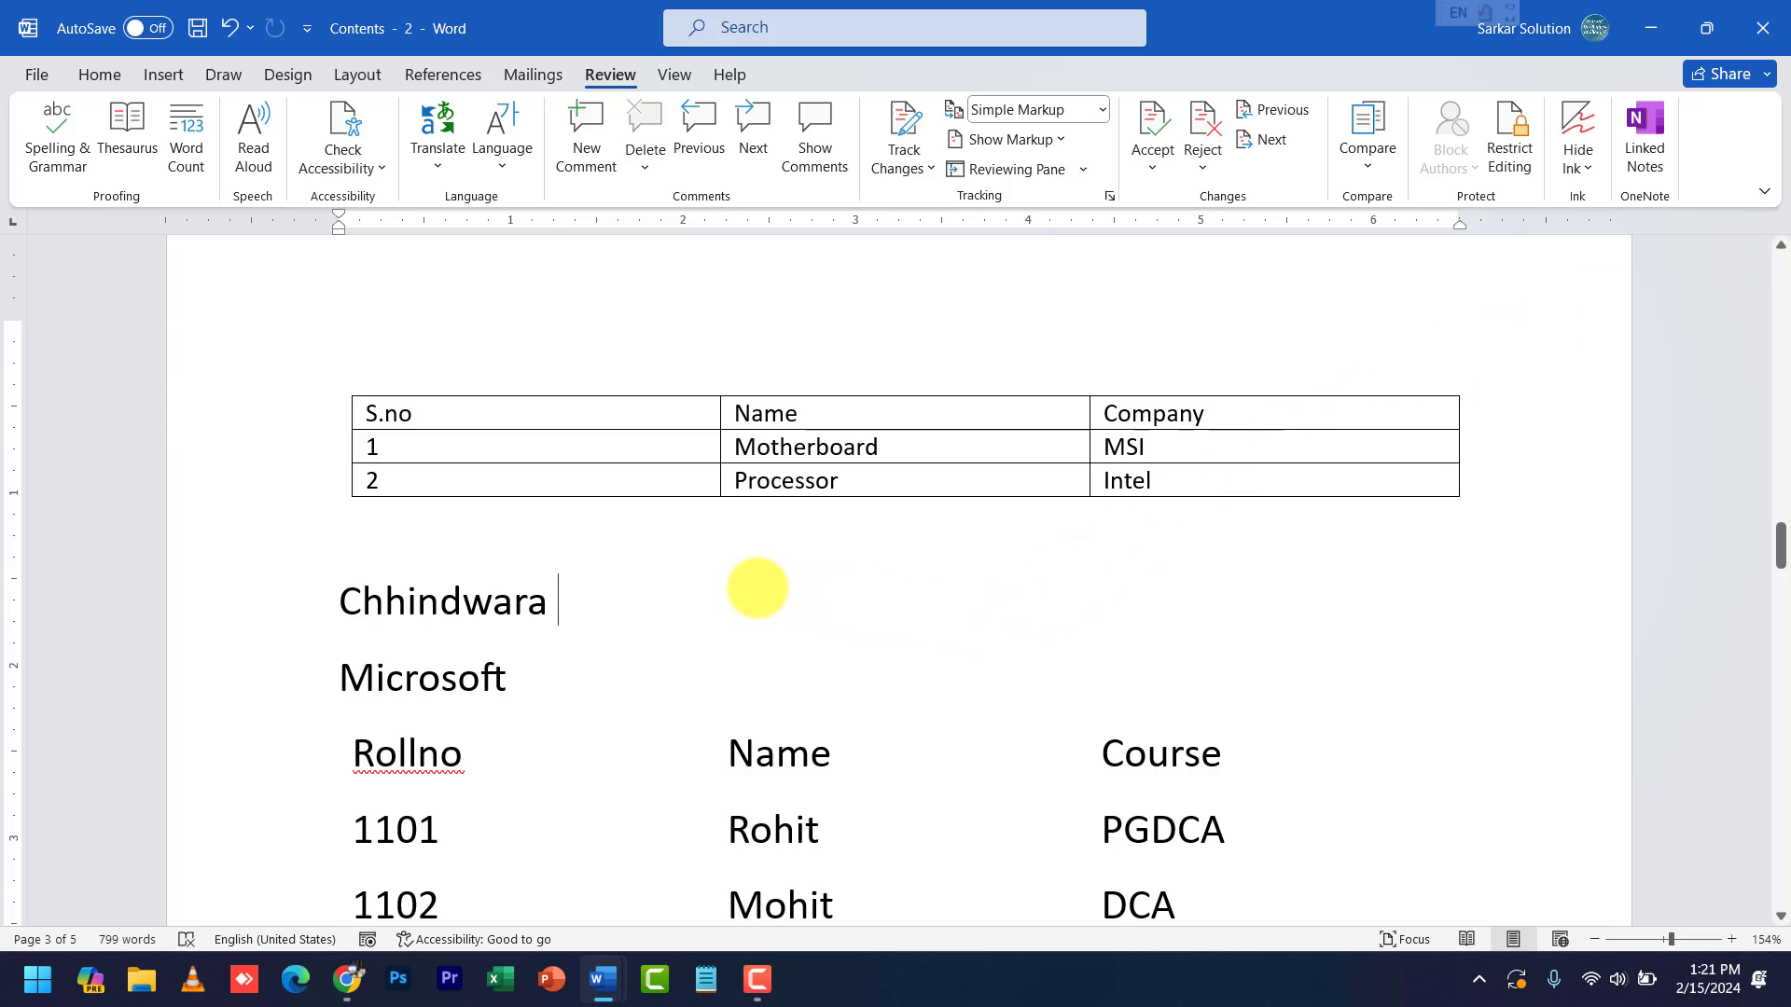
pyautogui.press('Up')
pyautogui.press('Down')
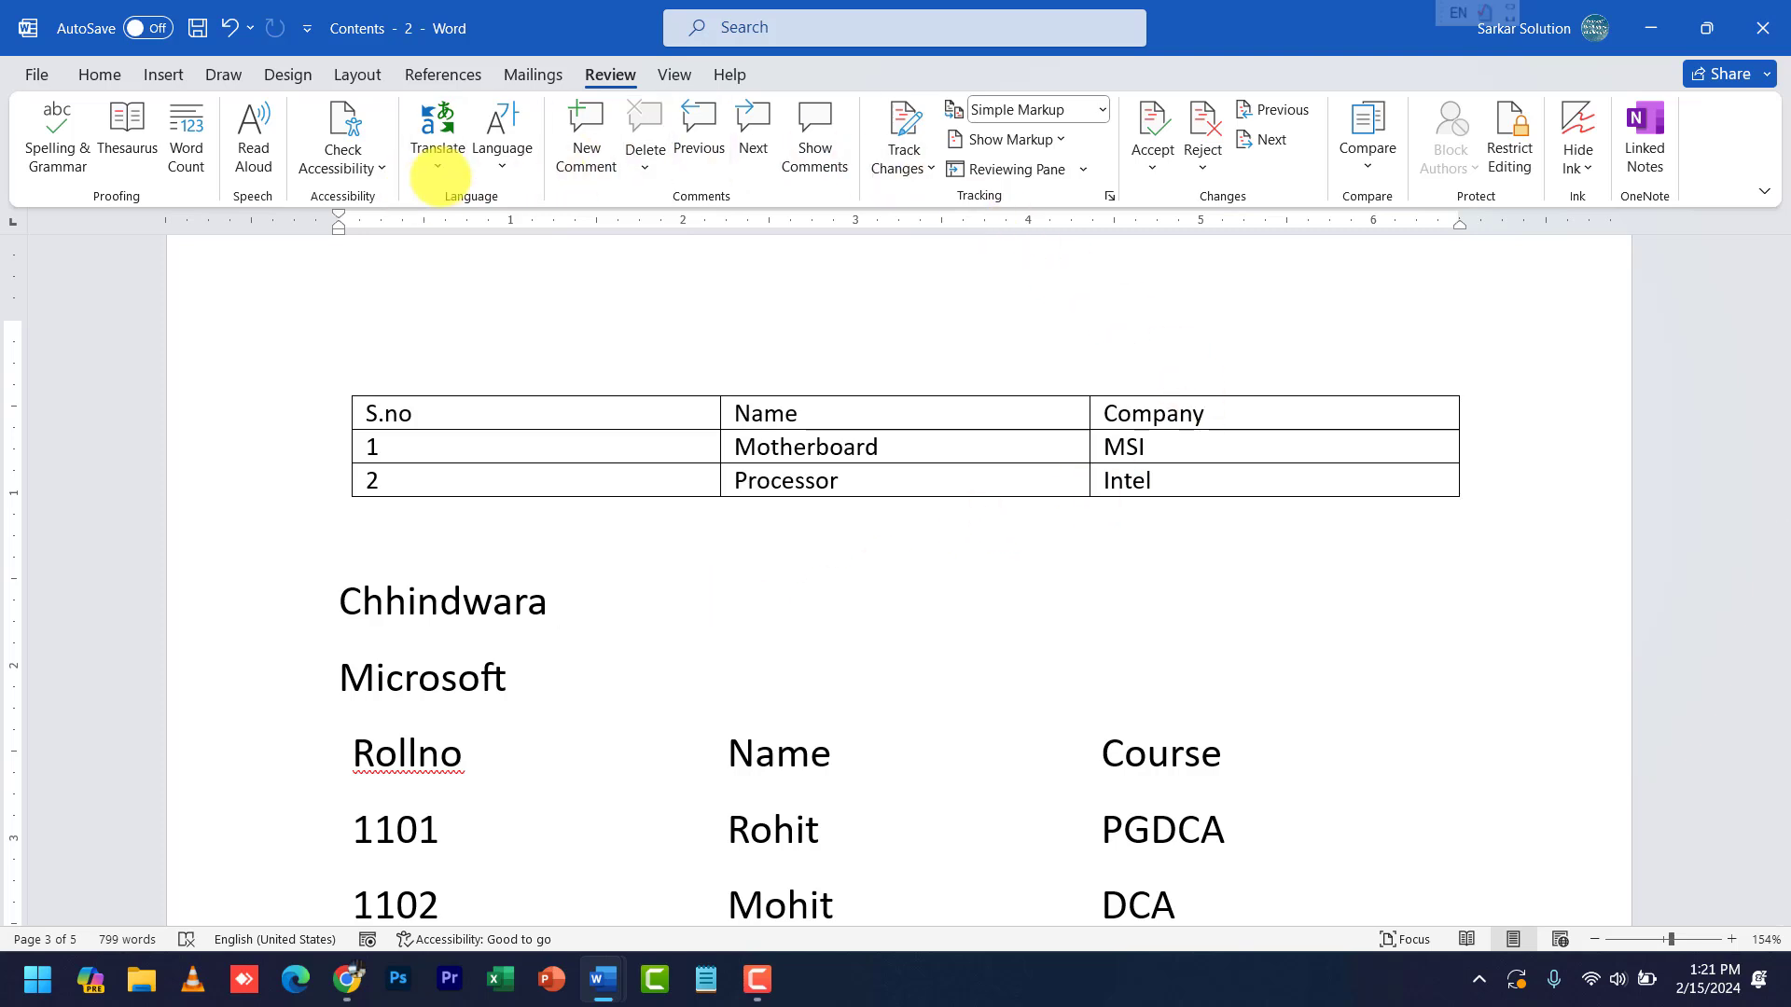
pyautogui.click(1762, 28)
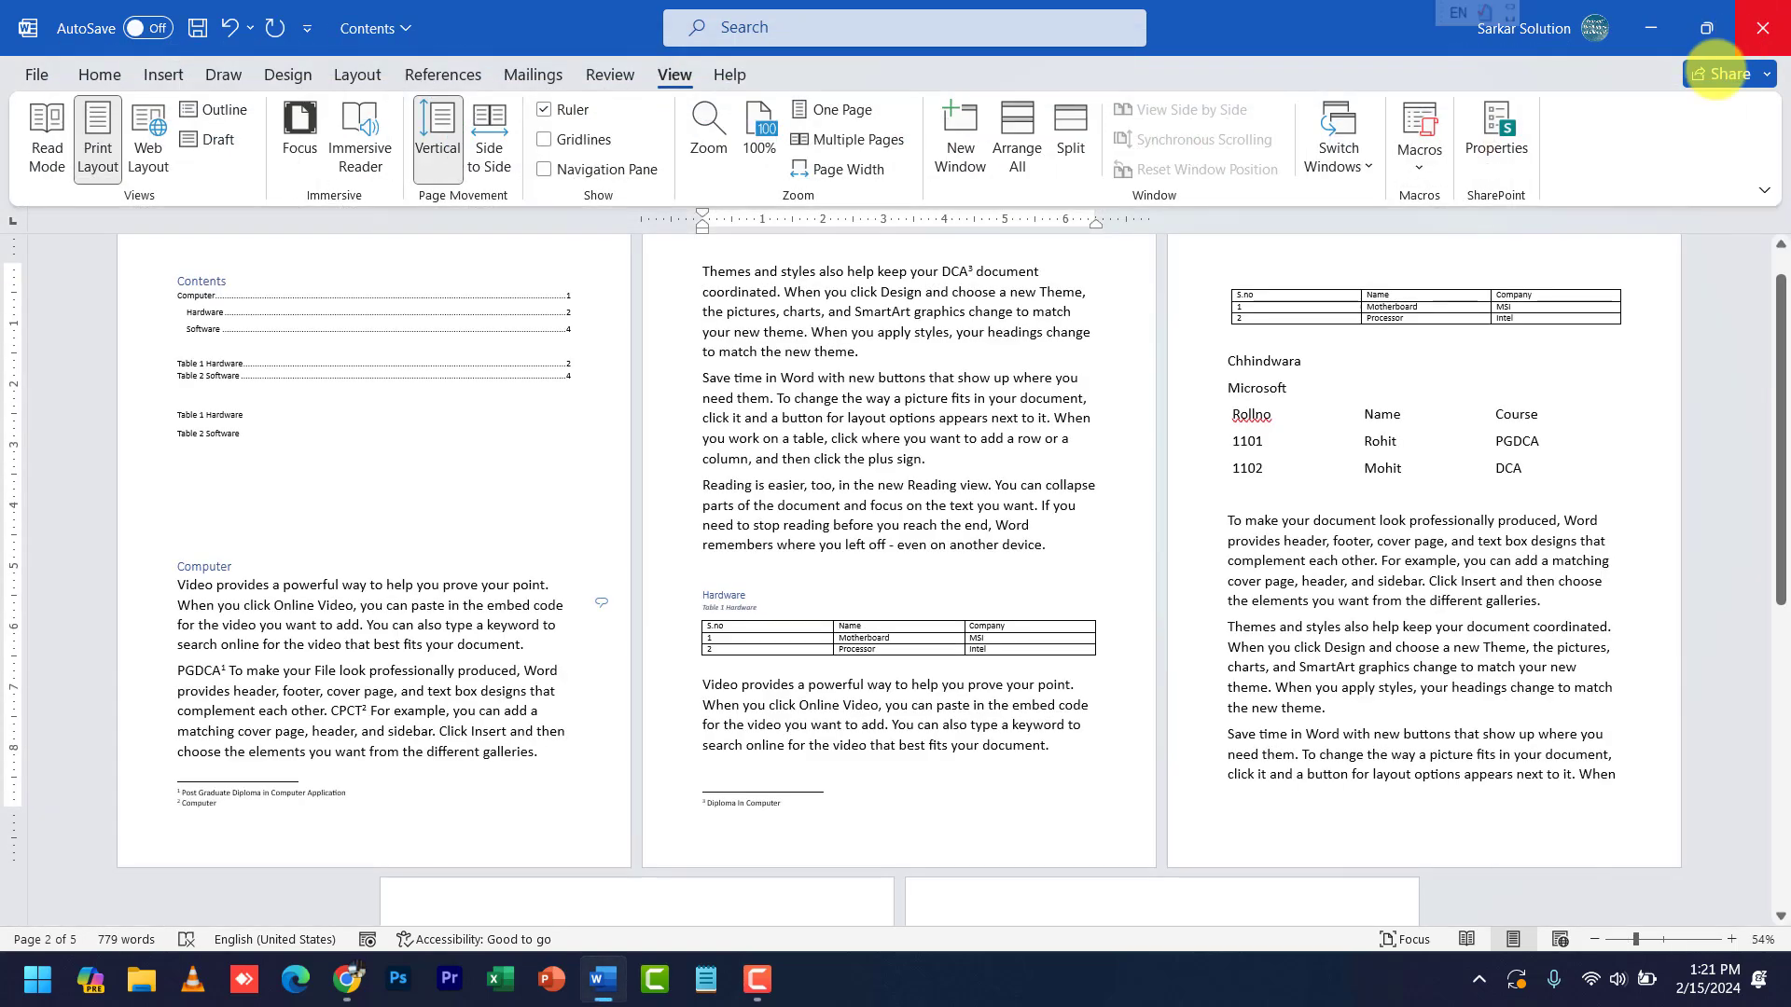